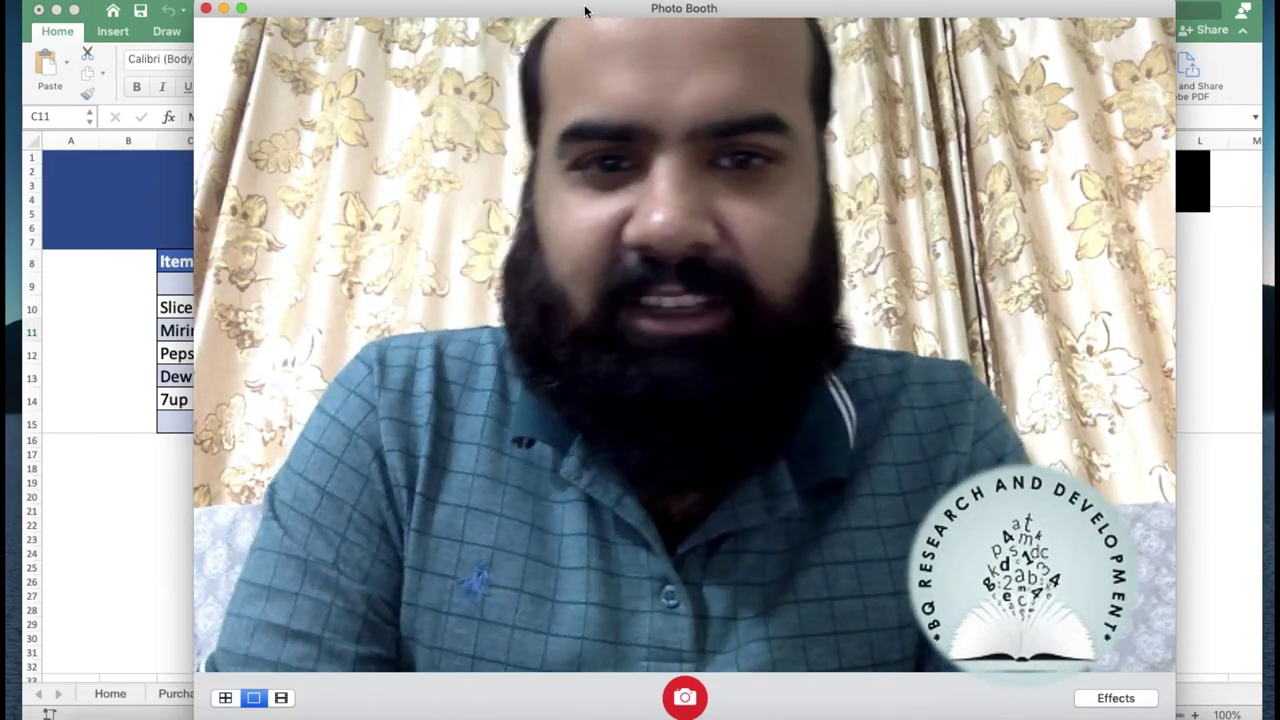
Step: Minimize the Photo Booth camera window to reveal the Excel STOCK RECORD sheet
{"action": "left_click", "coordinate": [224, 9]}
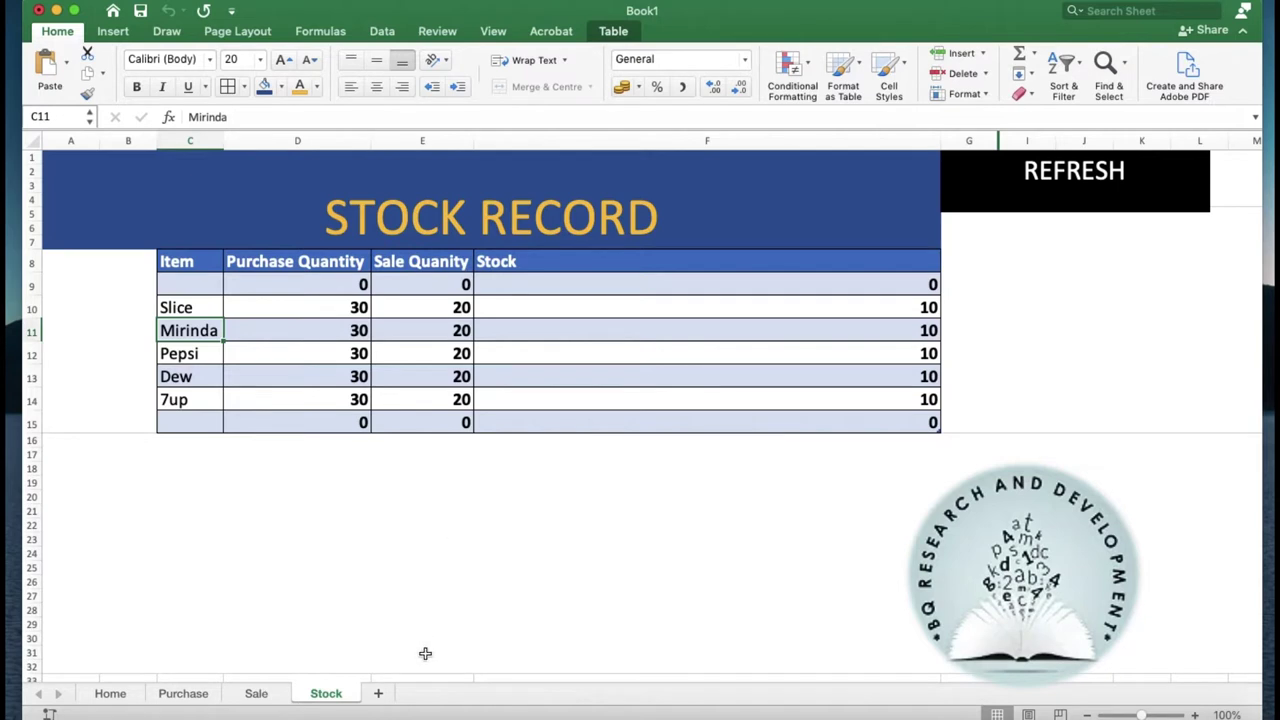
Step: Add three new blank sheets after Stock
{"action": "left_click", "coordinate": [378, 694]}
{"action": "left_click", "coordinate": [448, 694]}
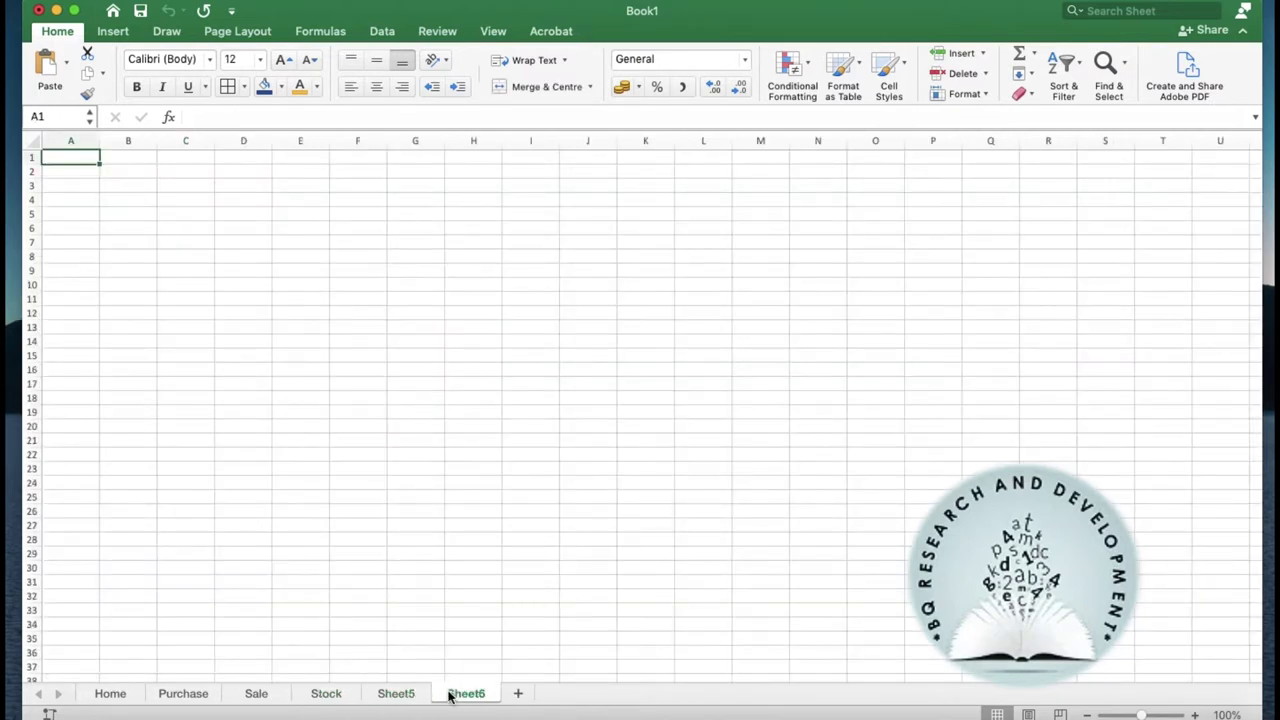
{"action": "left_click", "coordinate": [520, 694]}
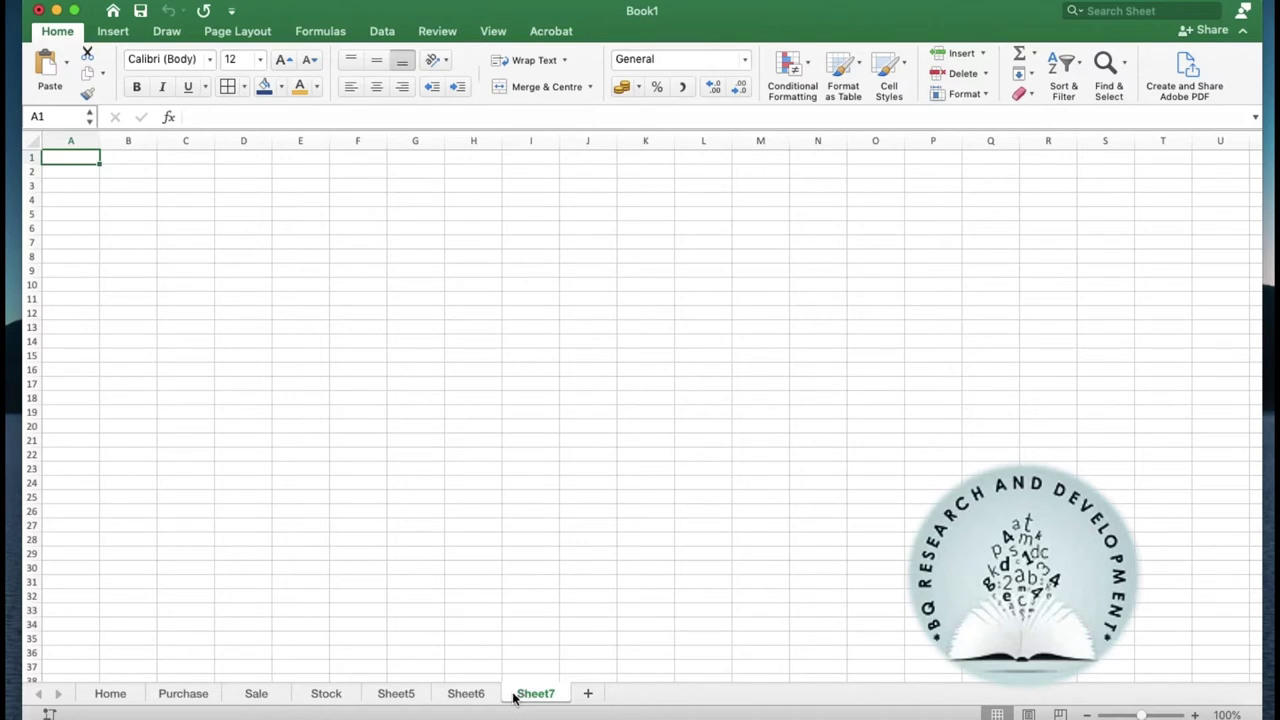
Step: Rename Sheet5 to Receipt
{"action": "right_click", "coordinate": [398, 690]}
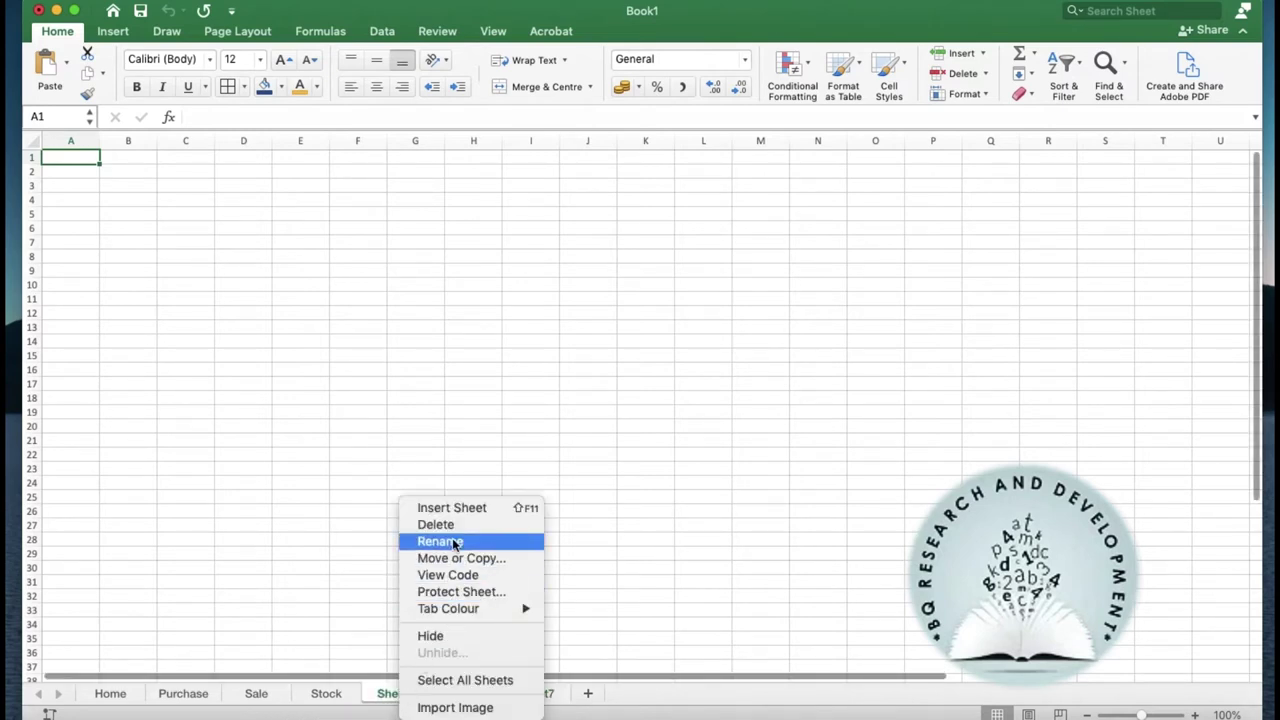
{"action": "left_click", "coordinate": [453, 541]}
{"action": "type", "text": "Receipt"}
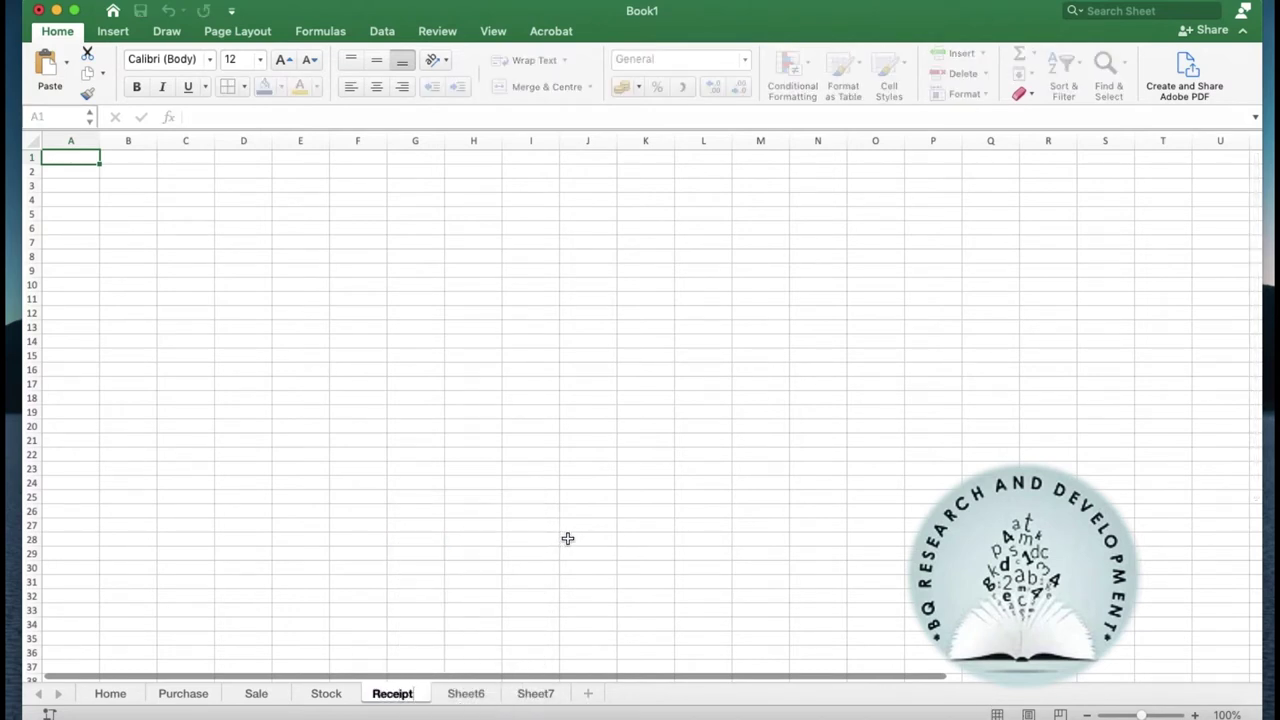
{"action": "left_click", "coordinate": [566, 539]}
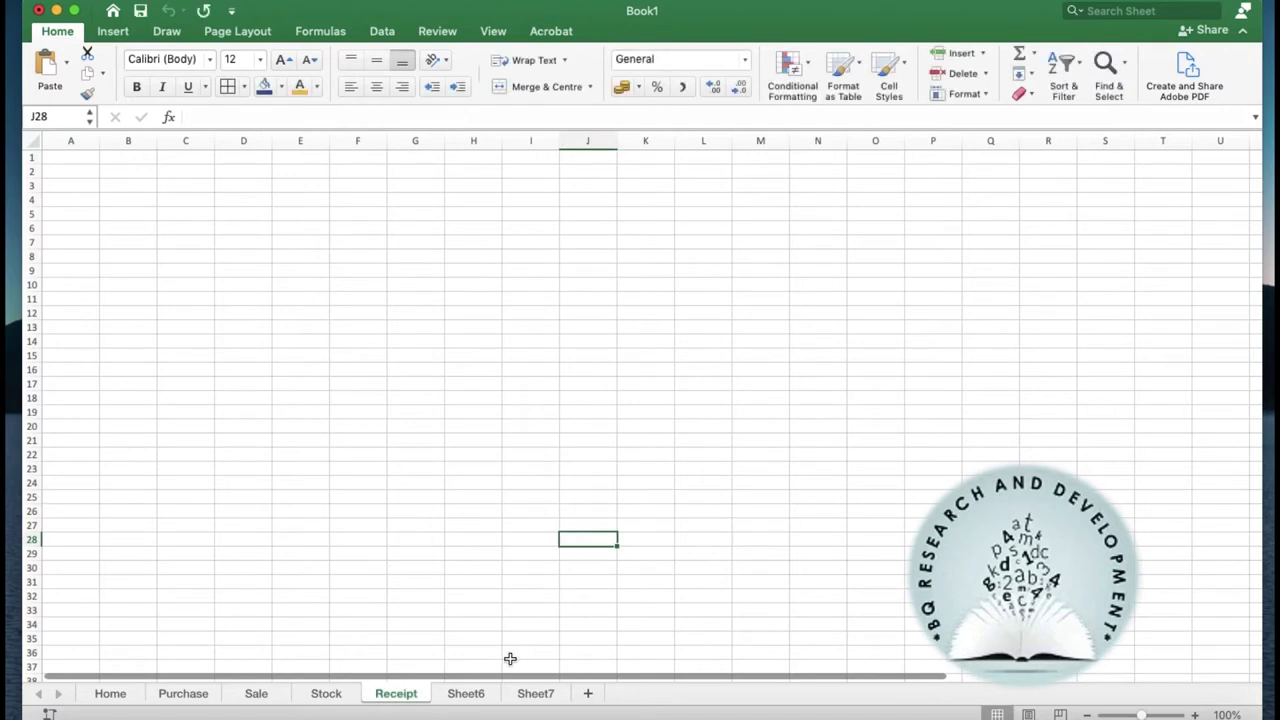
Step: Rename Sheet6 to Payment
{"action": "left_click", "coordinate": [475, 692]}
{"action": "right_click", "coordinate": [475, 692]}
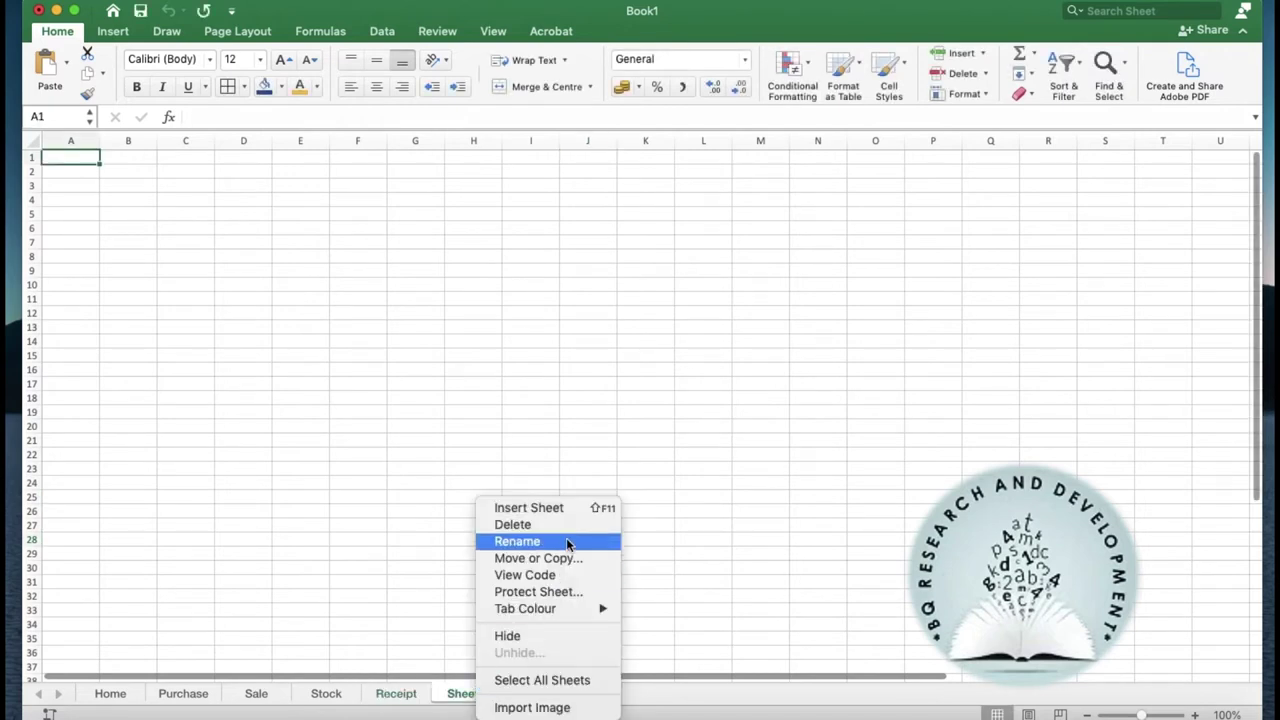
{"action": "left_click", "coordinate": [552, 542]}
{"action": "type", "text": "P"}
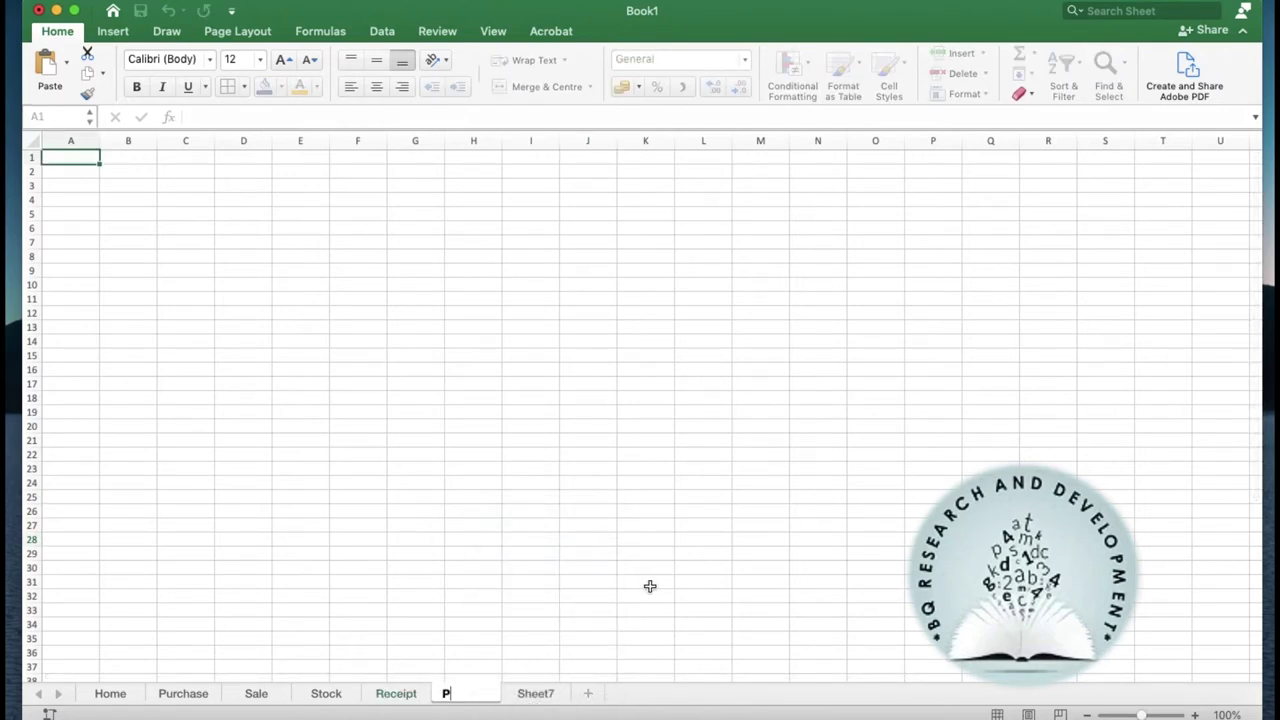
{"action": "type", "text": "ayment"}
{"action": "left_click", "coordinate": [626, 551]}
Step: Rename Sheet7 to Daybook and pick a starting cell for the headings
{"action": "left_click", "coordinate": [539, 694]}
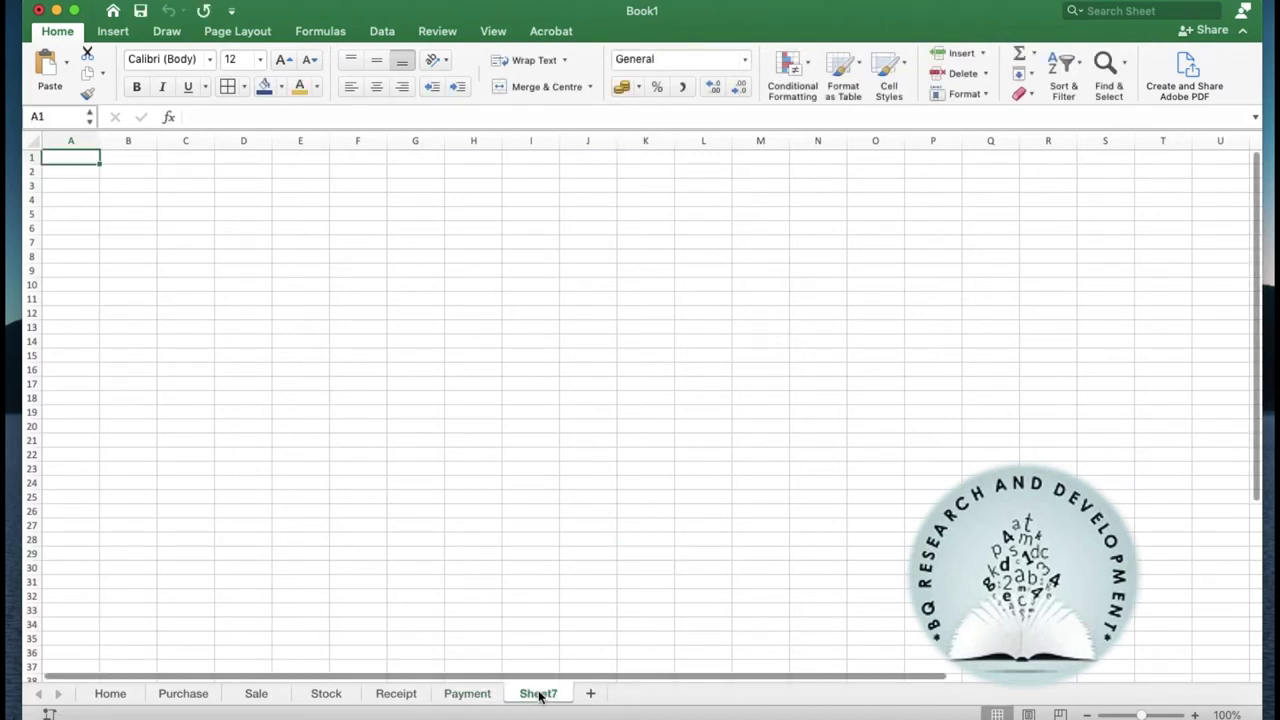
{"action": "right_click", "coordinate": [539, 694]}
{"action": "left_click", "coordinate": [589, 542]}
{"action": "type", "text": "Daybook"}
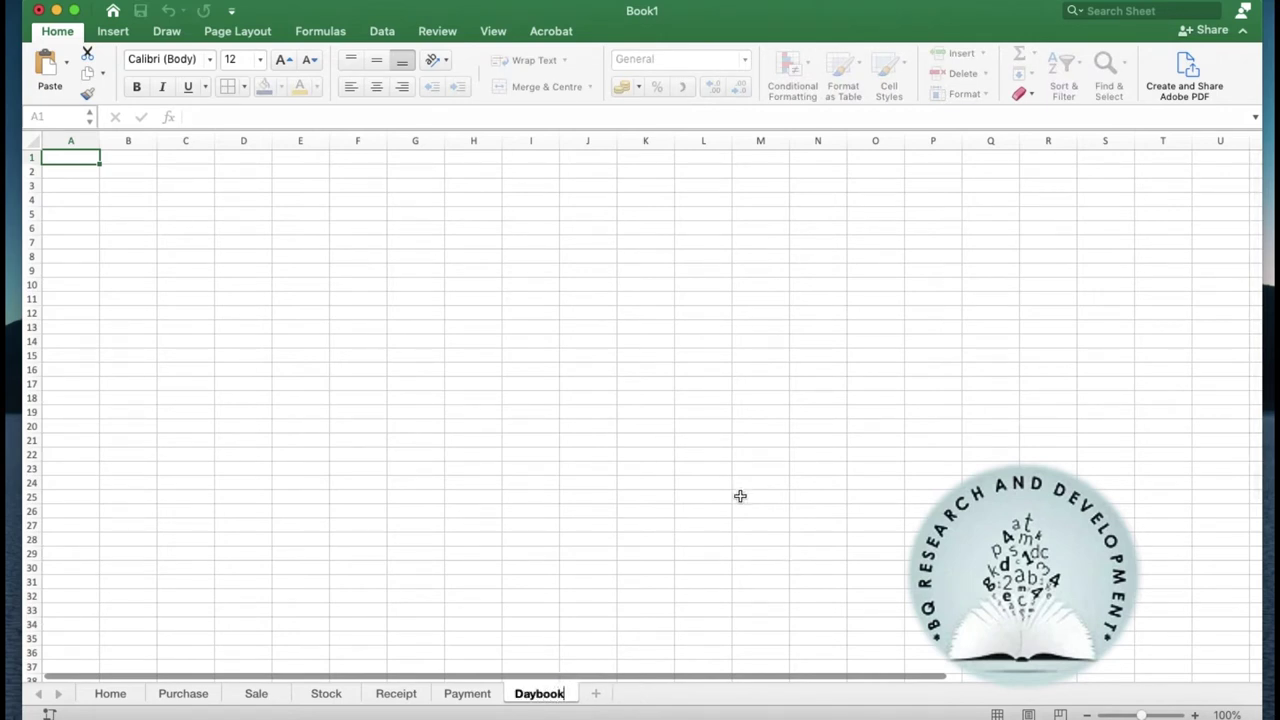
{"action": "left_click", "coordinate": [727, 484]}
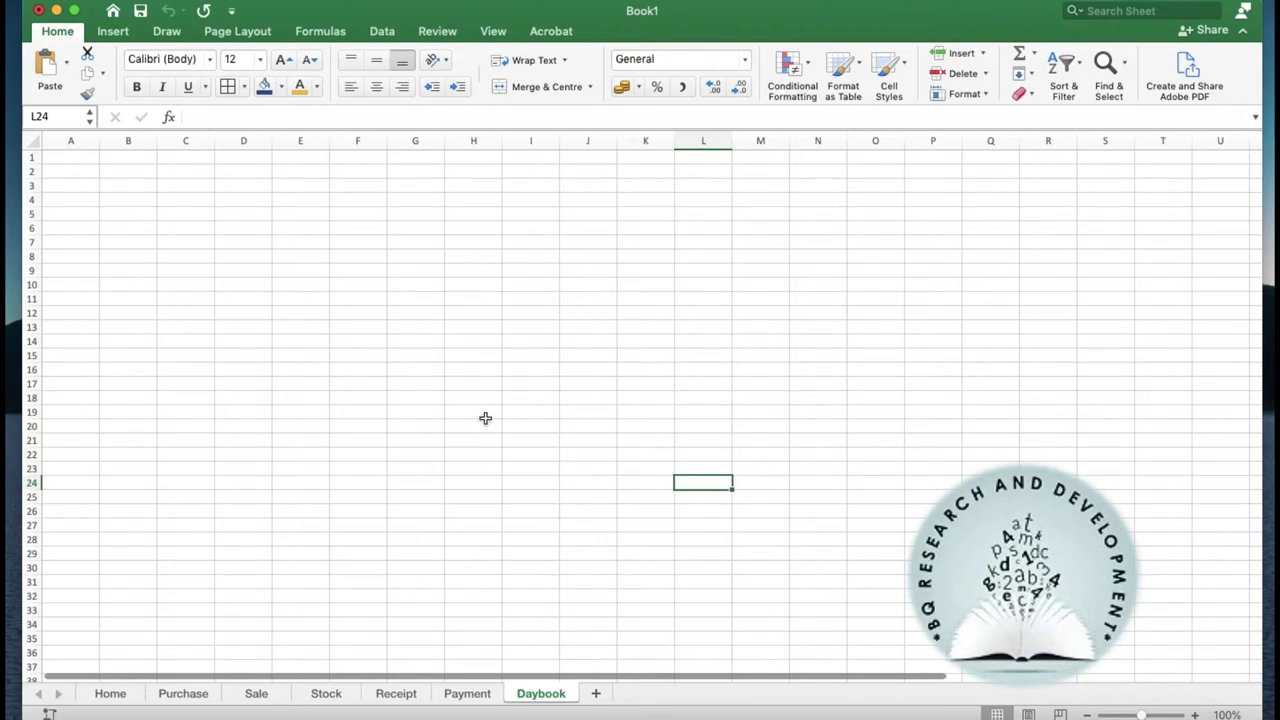
{"action": "left_click", "coordinate": [109, 271]}
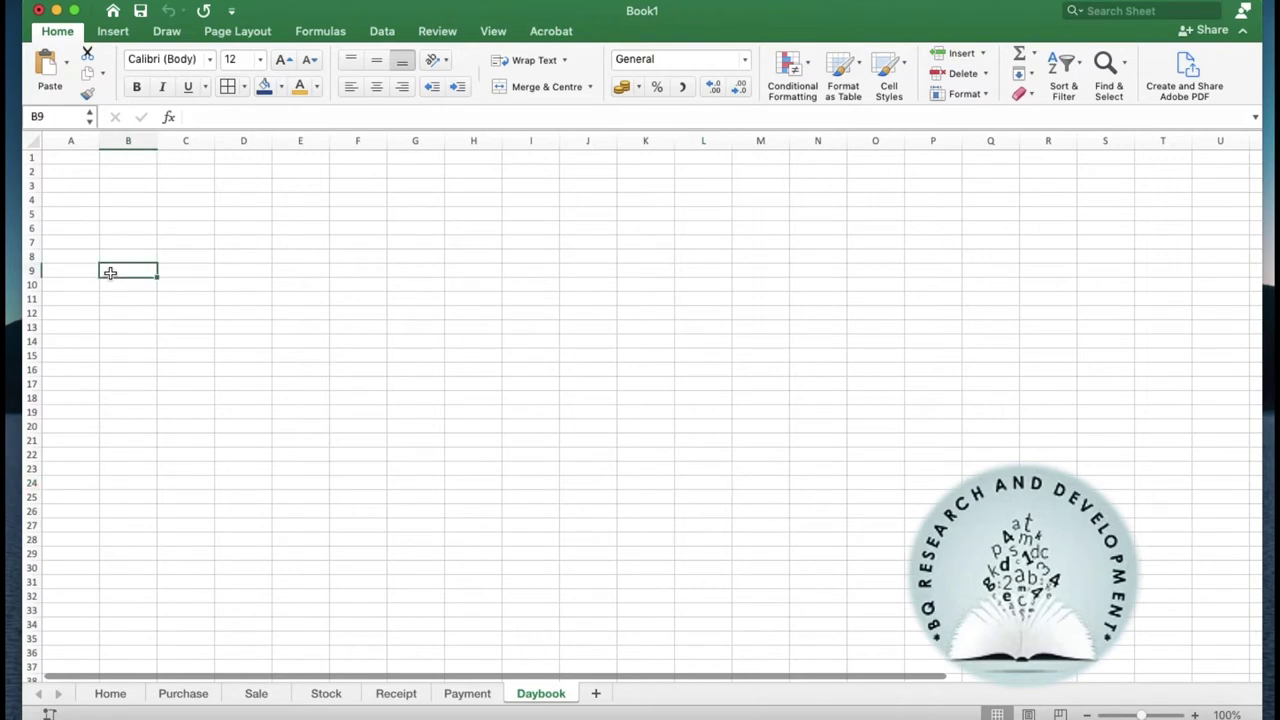
Step: Enter the headings SR NO, Date, Day and Particular in B8:E8
{"action": "left_click", "coordinate": [133, 257]}
{"action": "type", "text": "SR NO"}
{"action": "key", "text": "Tab"}
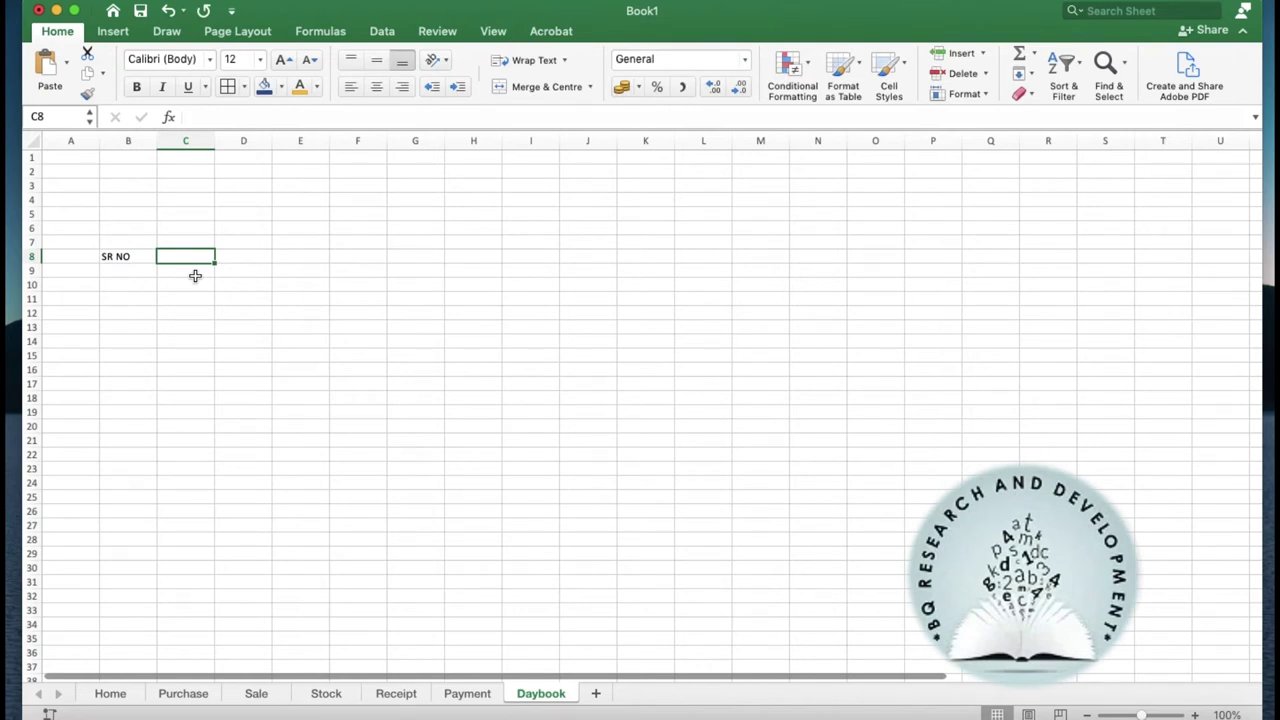
{"action": "type", "text": "Date"}
{"action": "key", "text": "Tab"}
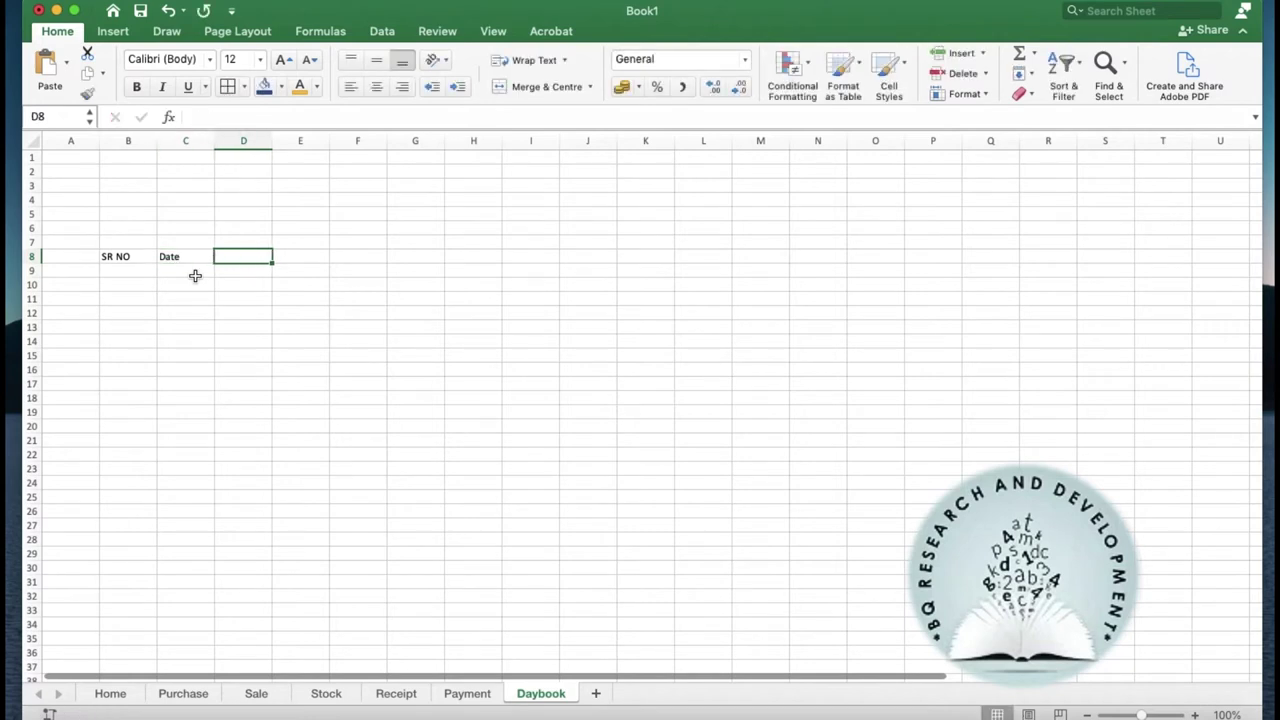
{"action": "type", "text": "Day"}
{"action": "key", "text": "Tab"}
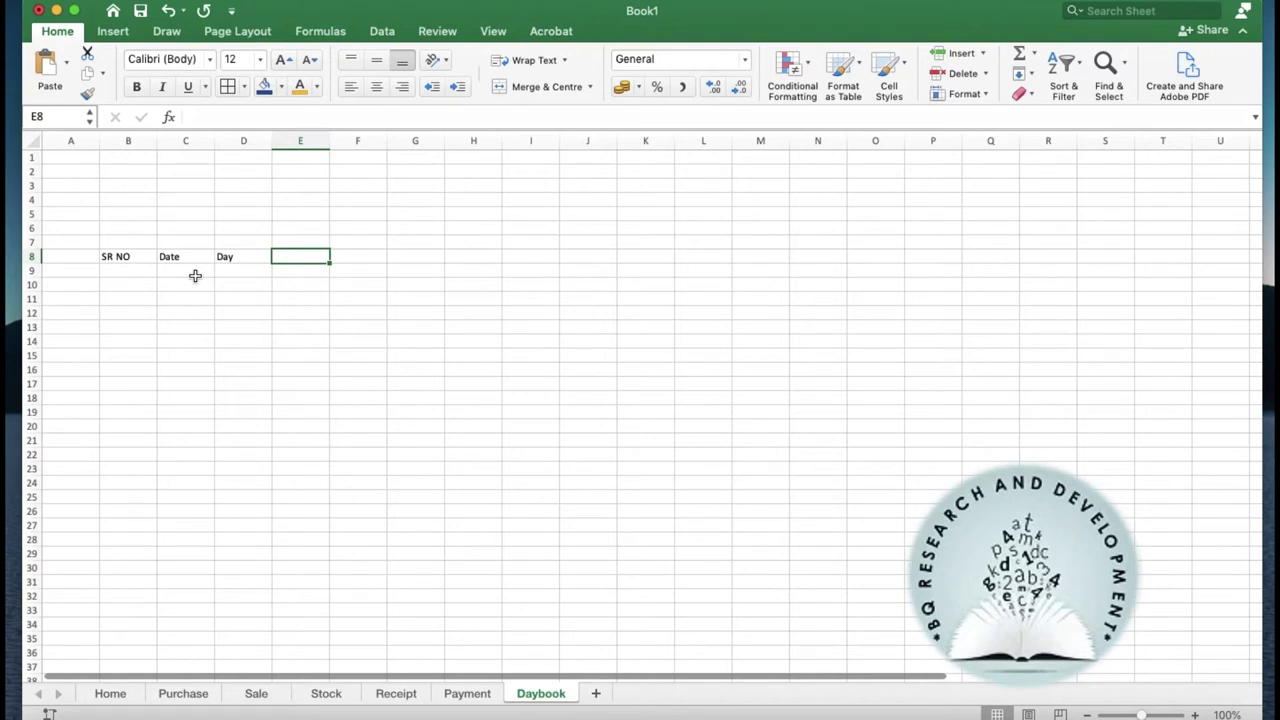
{"action": "type", "text": "Particu"}
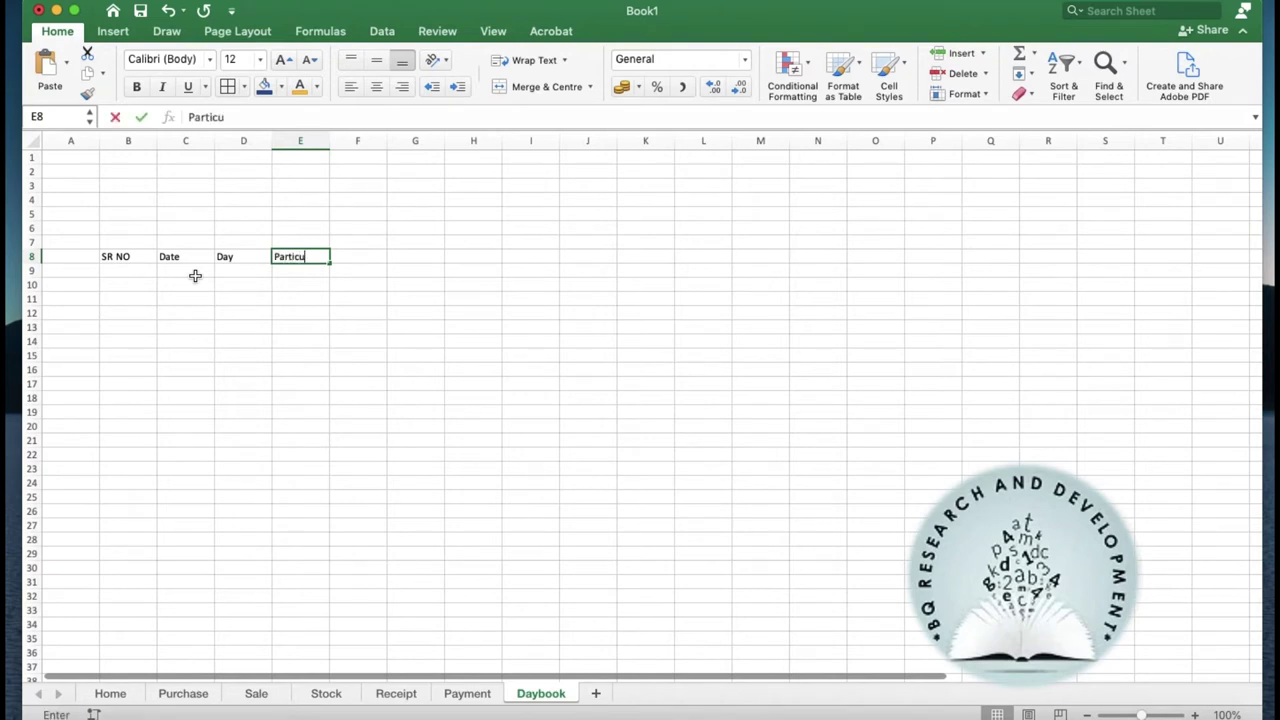
{"action": "type", "text": "lar"}
{"action": "key", "text": "Tab"}
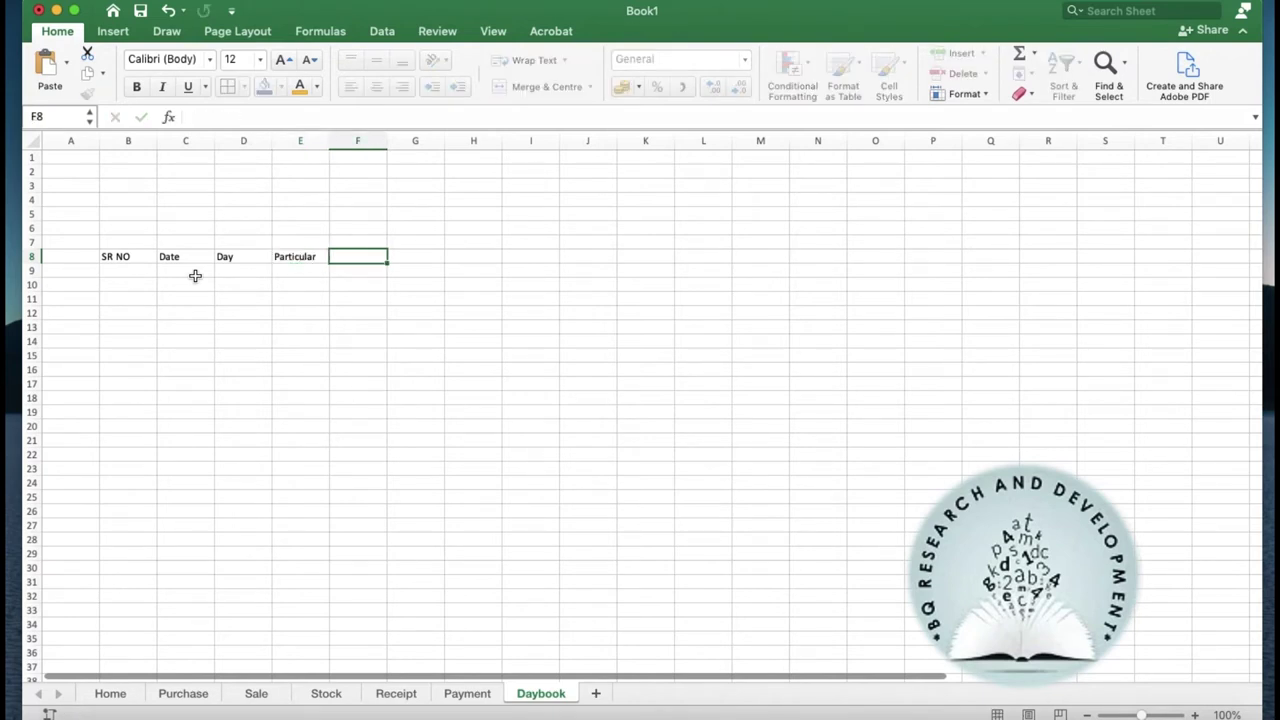
Step: Add the headings Receipt Method, Amount and Description in F8:H8
{"action": "type", "text": "Recei"}
{"action": "type", "text": "pt "}
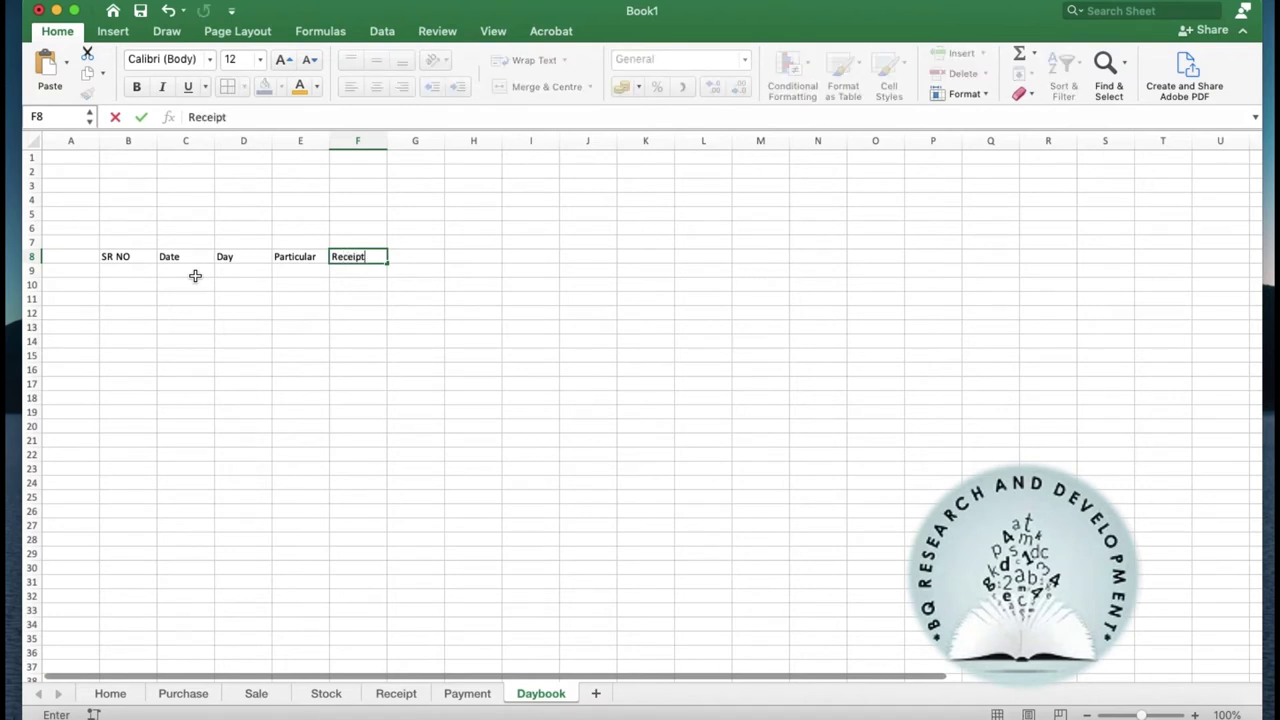
{"action": "type", "text": "Method"}
{"action": "key", "text": "Tab"}
{"action": "type", "text": "Amo"}
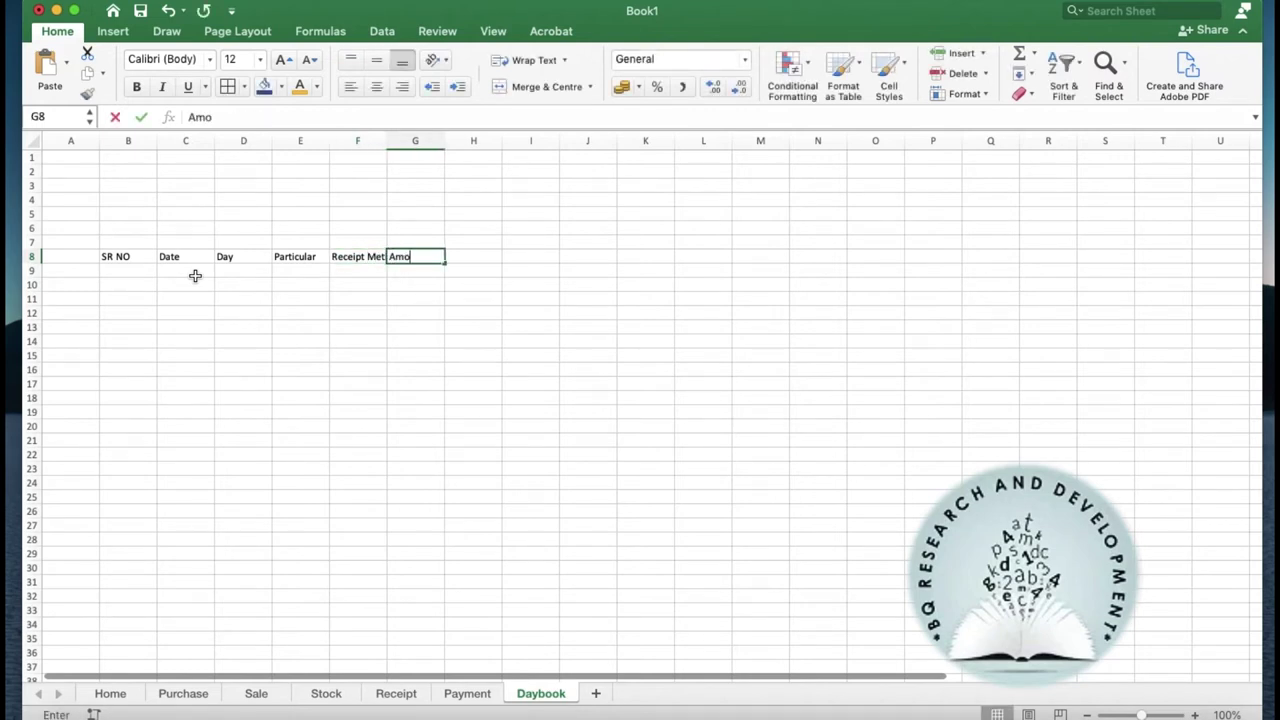
{"action": "type", "text": "unt"}
{"action": "key", "text": "Tab"}
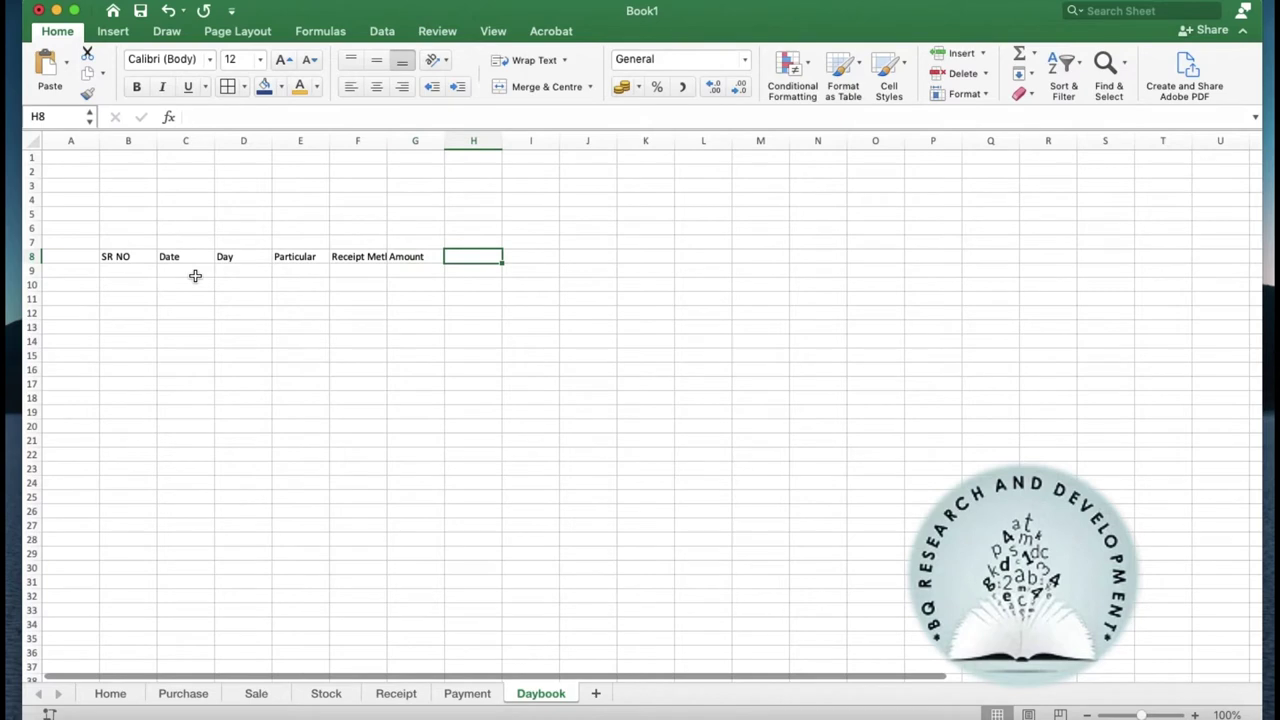
{"action": "type", "text": "Des"}
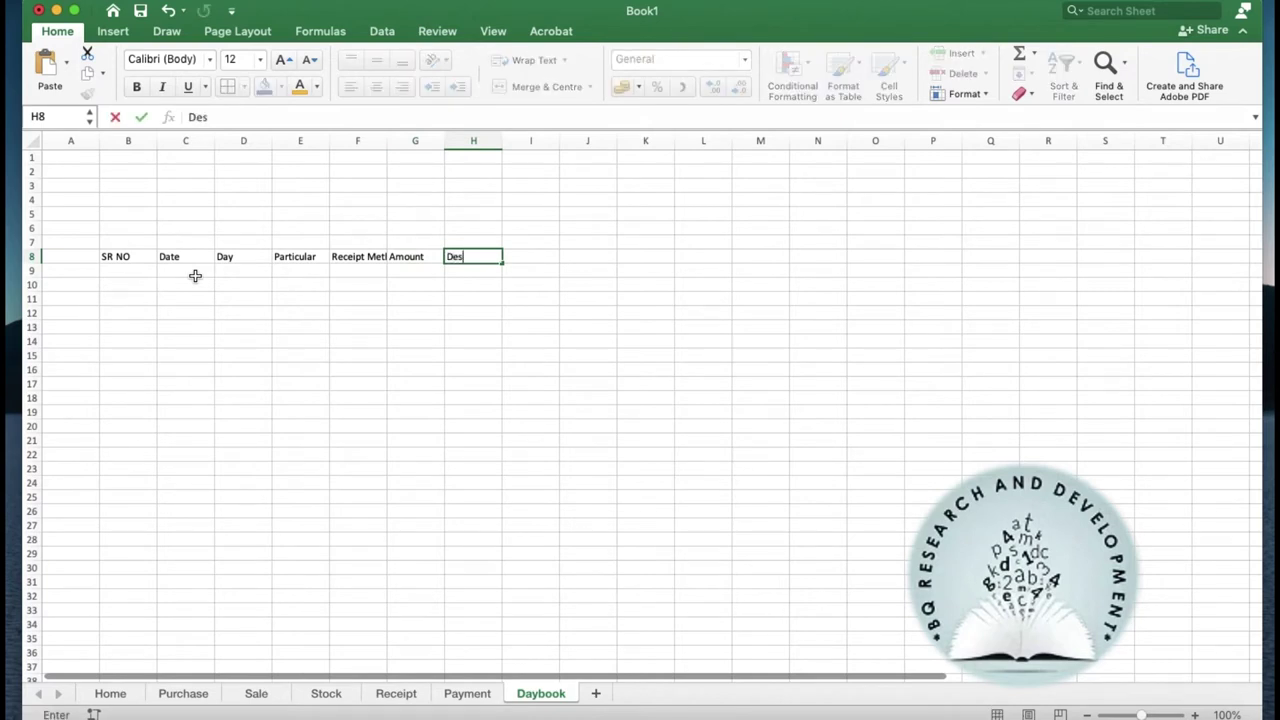
{"action": "type", "text": "cription"}
{"action": "key", "text": "Tab"}
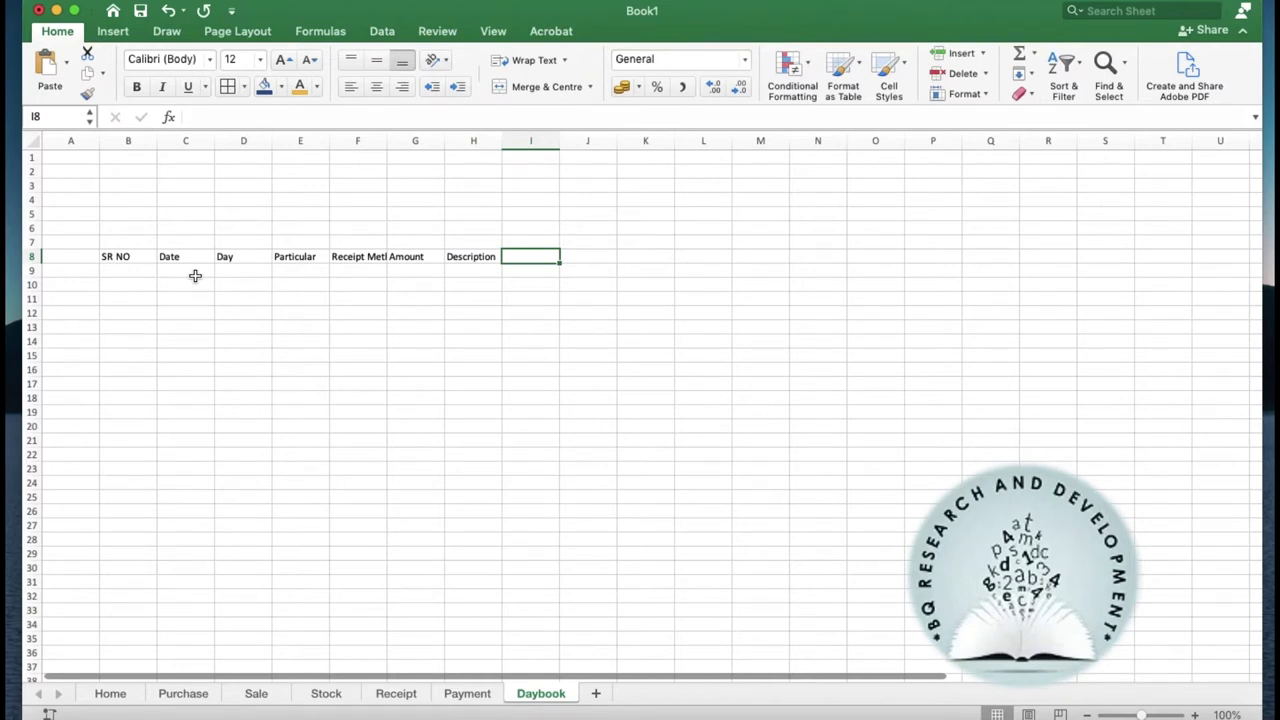
{"action": "key", "text": "Left"}
{"action": "key", "text": "Left"}
{"action": "key", "text": "Left"}
{"action": "key", "text": "Left"}
{"action": "key", "text": "Left"}
{"action": "key", "text": "Left"}
{"action": "key", "text": "Left"}
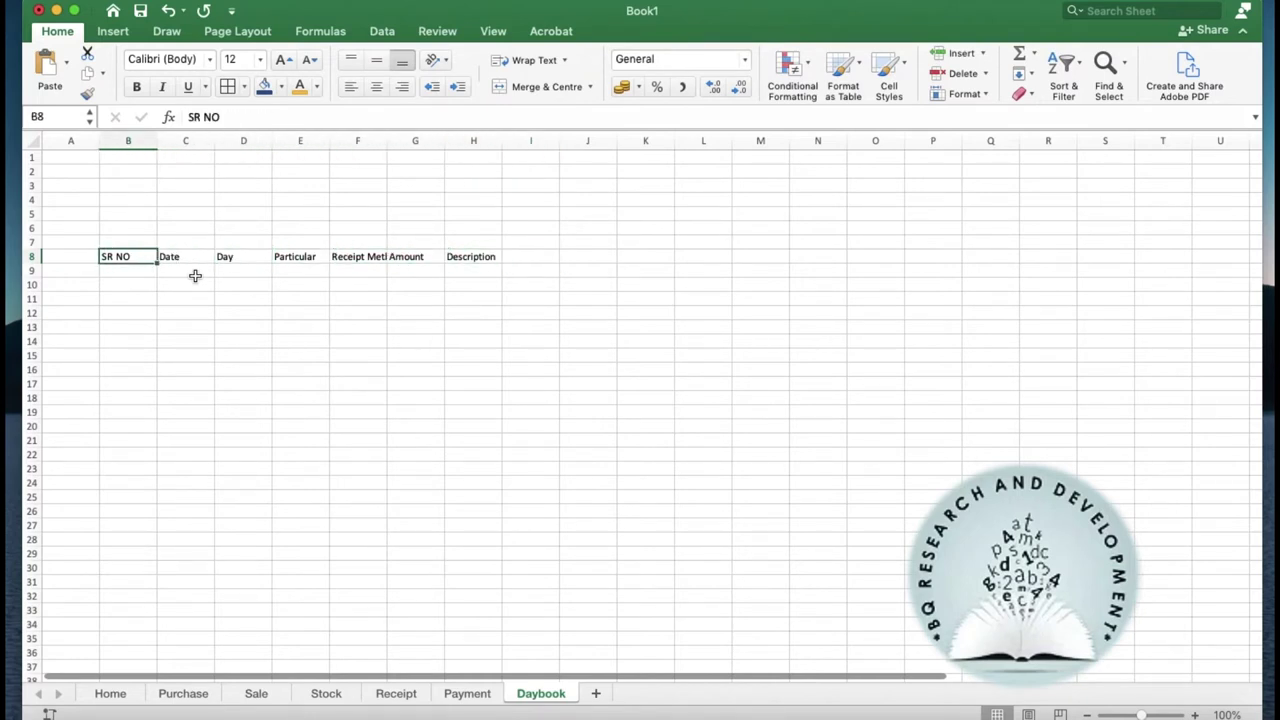
Step: Convert B8:H14 into a banded table using row 8 as headers
{"action": "key", "text": "shift+Right"}
{"action": "key", "text": "shift+Right"}
{"action": "key", "text": "shift+Right"}
{"action": "key", "text": "shift+Right"}
{"action": "key", "text": "shift+Right"}
{"action": "key", "text": "shift+Right"}
{"action": "key", "text": "shift+Down"}
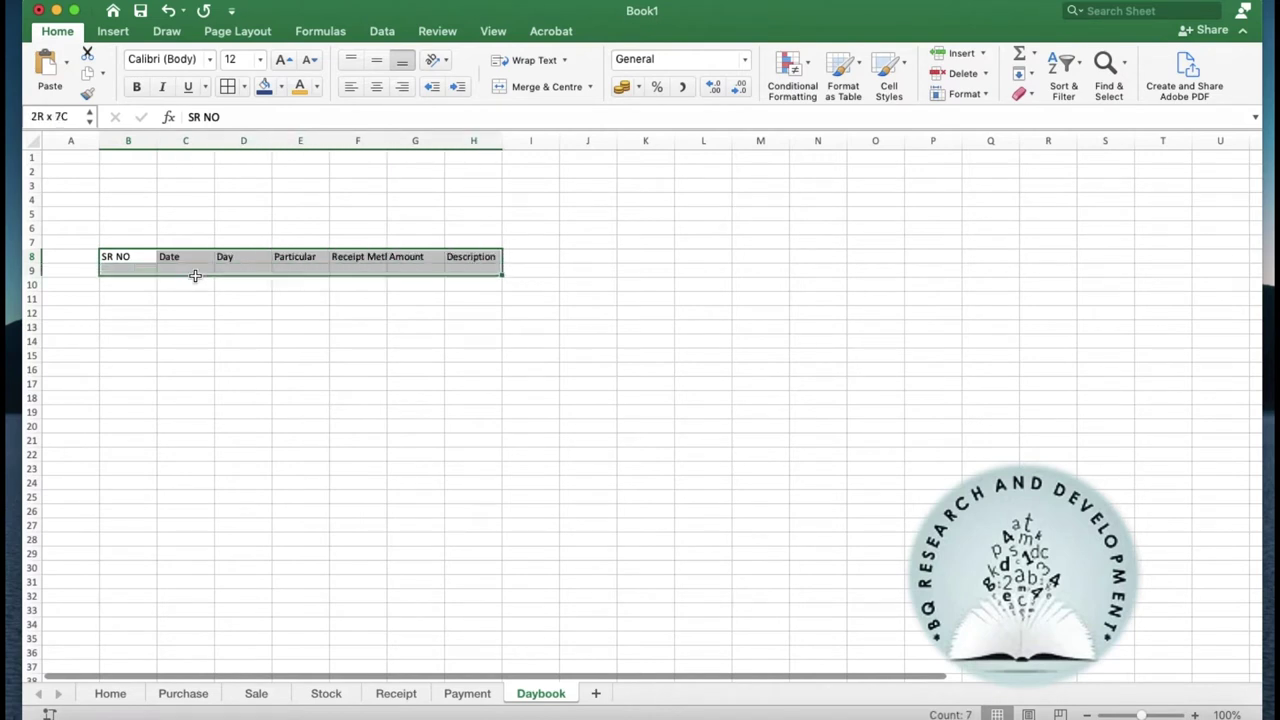
{"action": "key", "text": "shift+Down"}
{"action": "key", "text": "shift+Down"}
{"action": "key", "text": "shift+Down"}
{"action": "key", "text": "shift+Down"}
{"action": "key", "text": "shift+Down"}
{"action": "key", "text": "shift+Up"}
{"action": "key", "text": "shift+Down"}
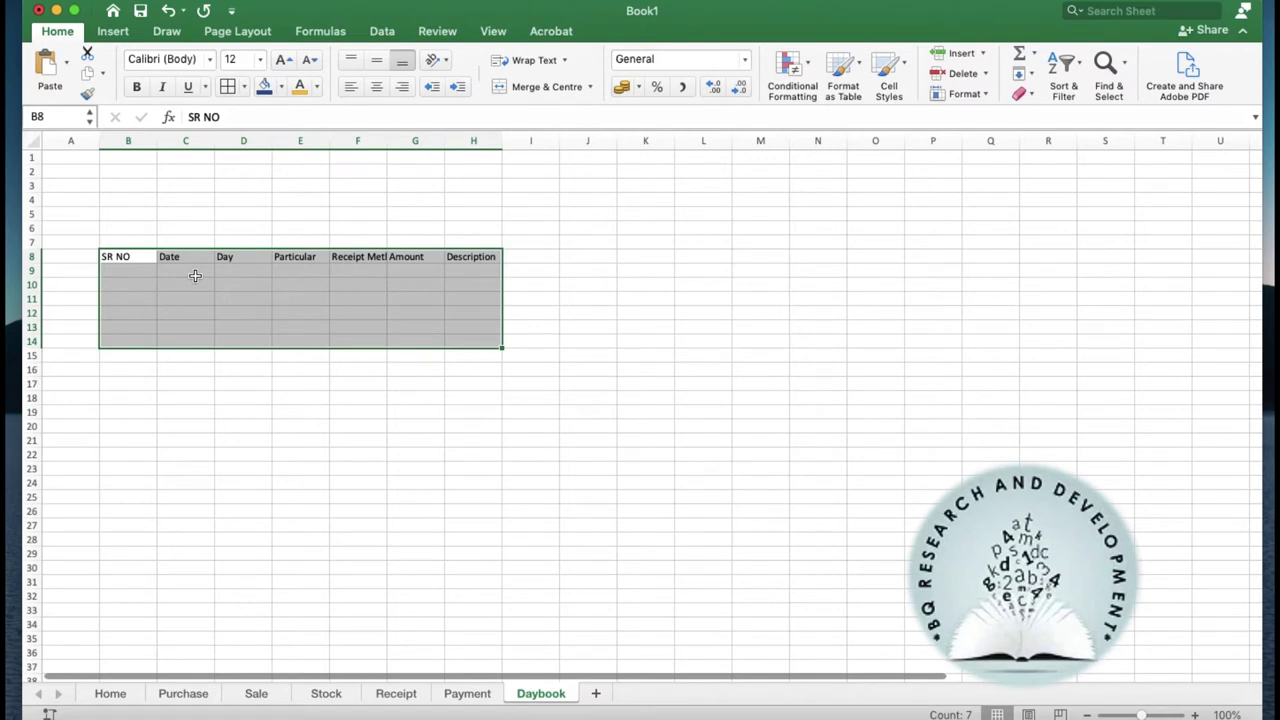
{"action": "key", "text": "ctrl+t"}
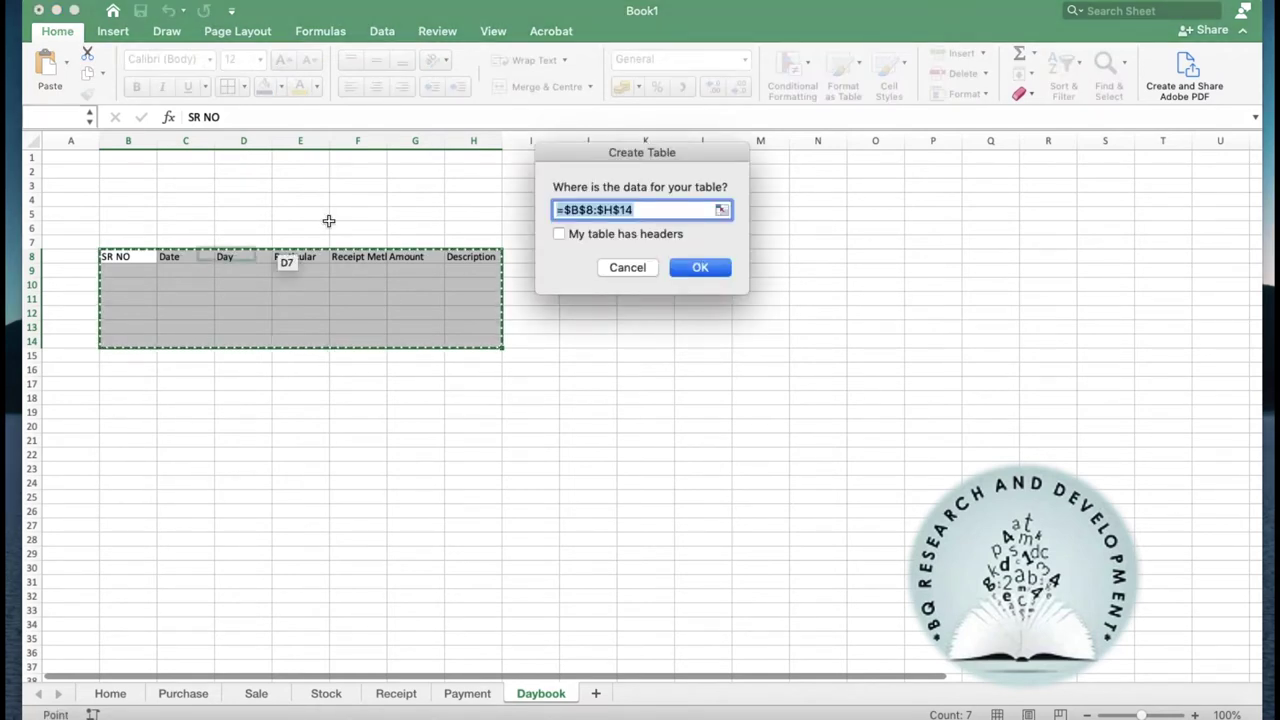
{"action": "left_click", "coordinate": [705, 268]}
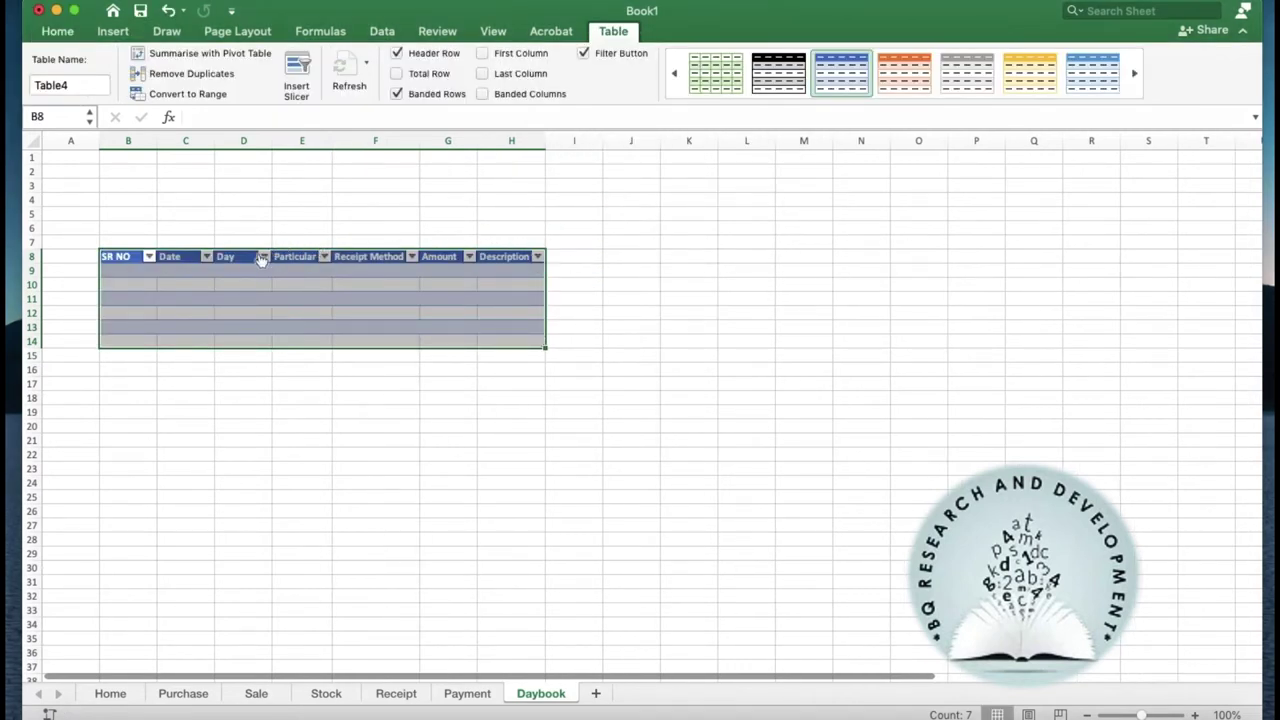
{"action": "left_click", "coordinate": [60, 36]}
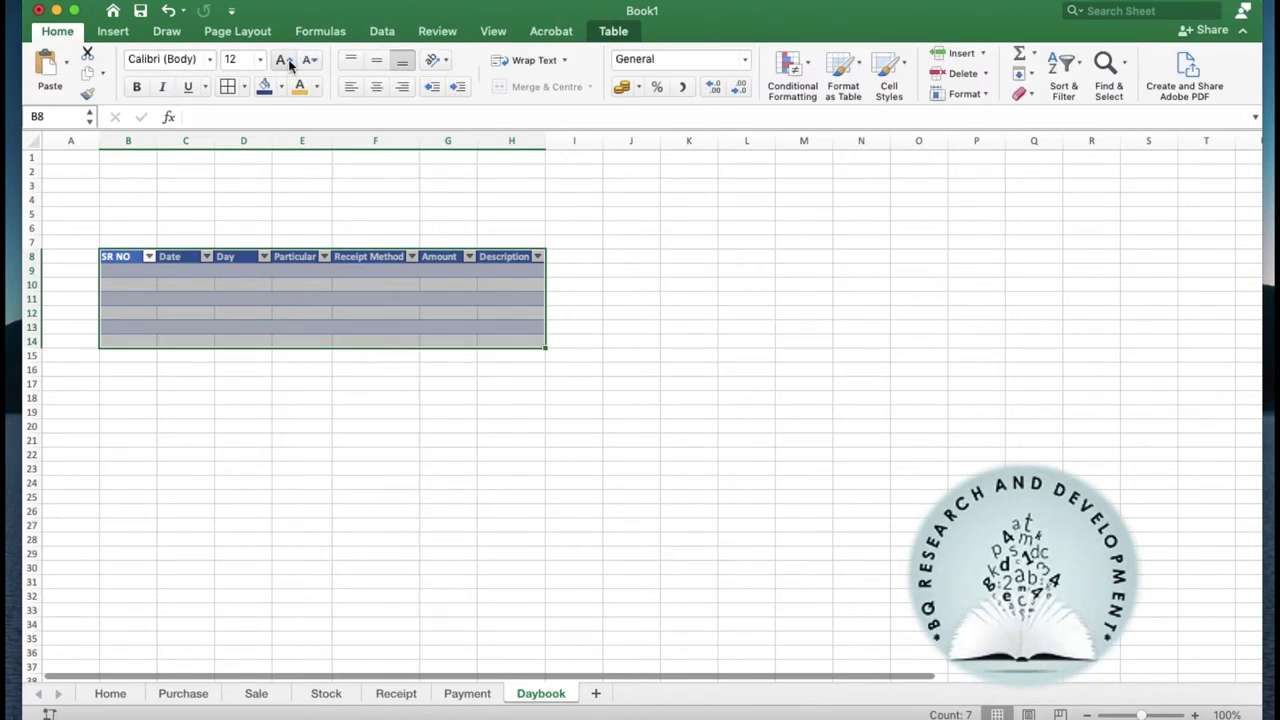
Step: Increase the Daybook table's font size to 20
{"action": "left_click", "coordinate": [284, 60]}
{"action": "left_click", "coordinate": [284, 60]}
{"action": "left_click", "coordinate": [284, 60]}
{"action": "left_click", "coordinate": [284, 60]}
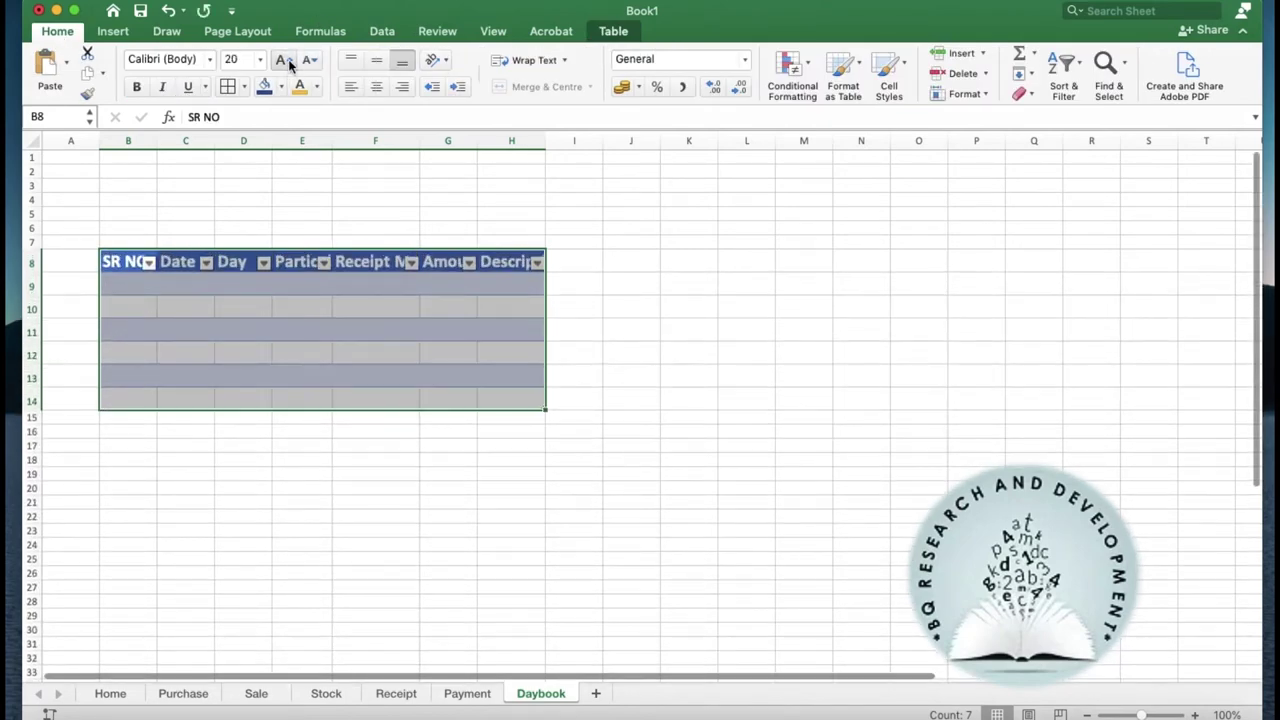
Step: Resize columns B, D and F so every table heading shows in full
{"action": "left_click_drag", "start_coordinate": [157, 141], "coordinate": [166, 141]}
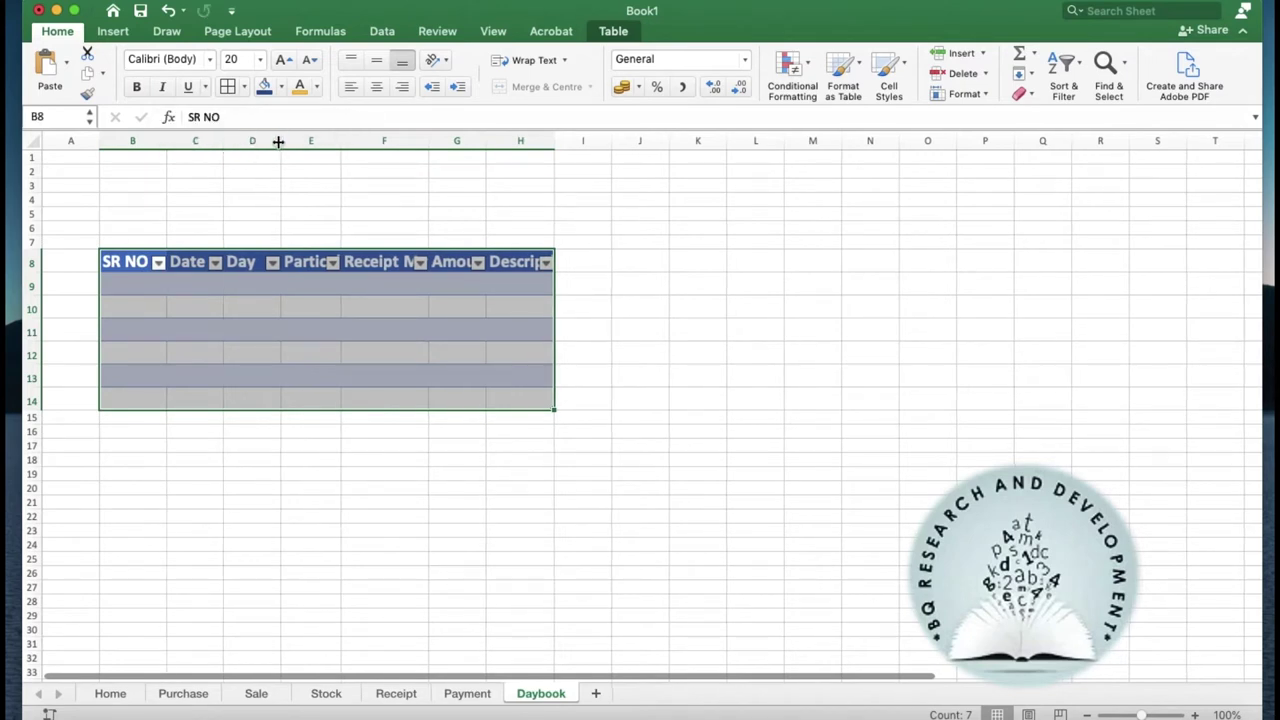
{"action": "left_click_drag", "start_coordinate": [281, 141], "coordinate": [370, 140]}
{"action": "left_click_drag", "start_coordinate": [452, 141], "coordinate": [656, 143]}
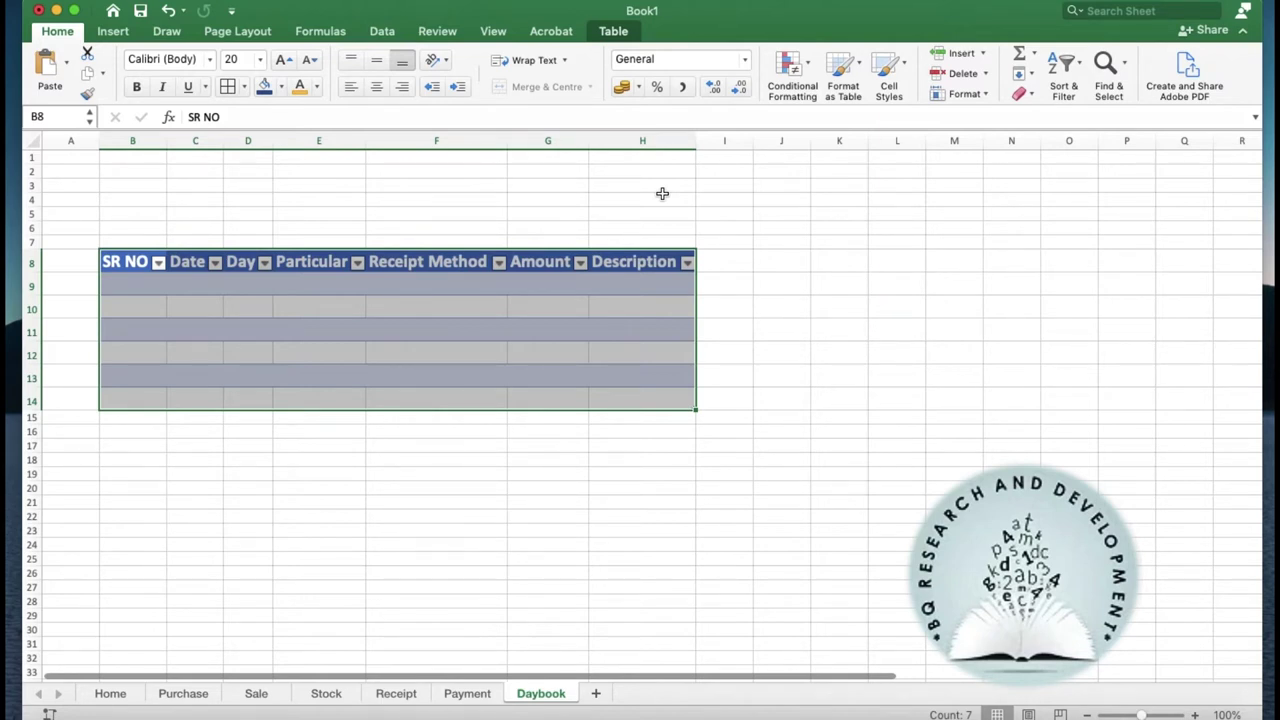
{"action": "left_click", "coordinate": [130, 277]}
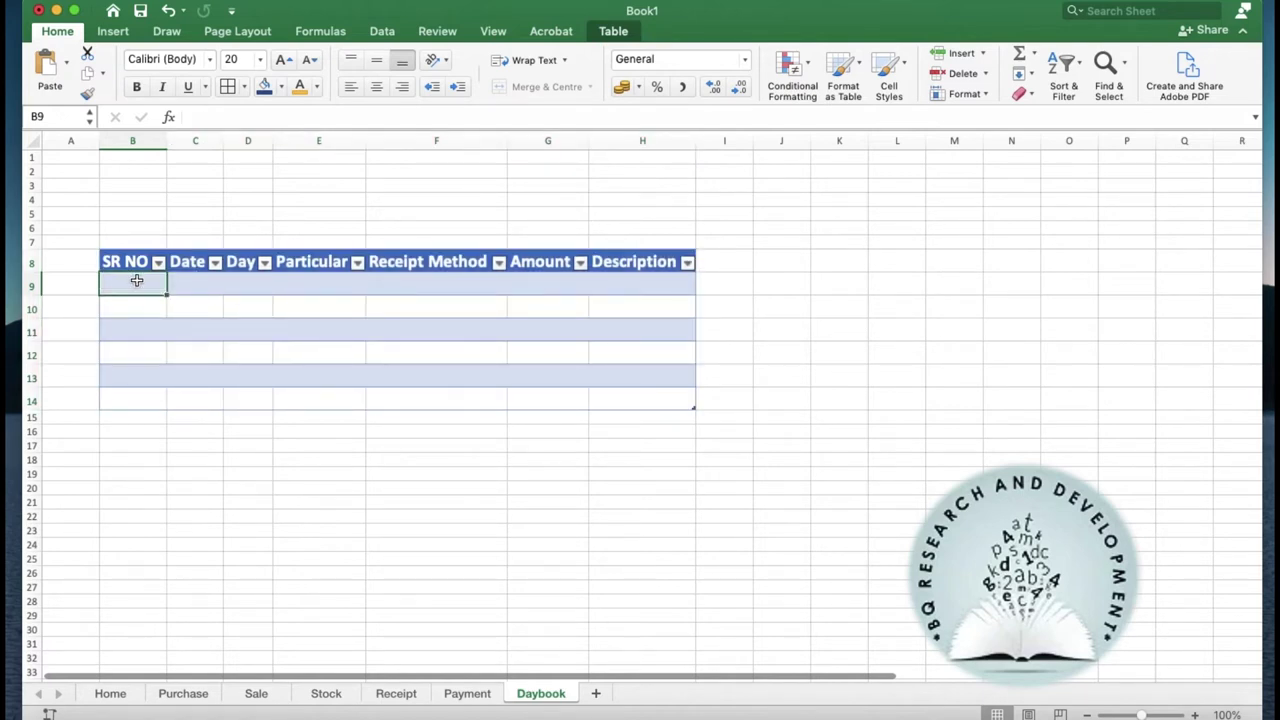
{"action": "type", "text": "=if"}
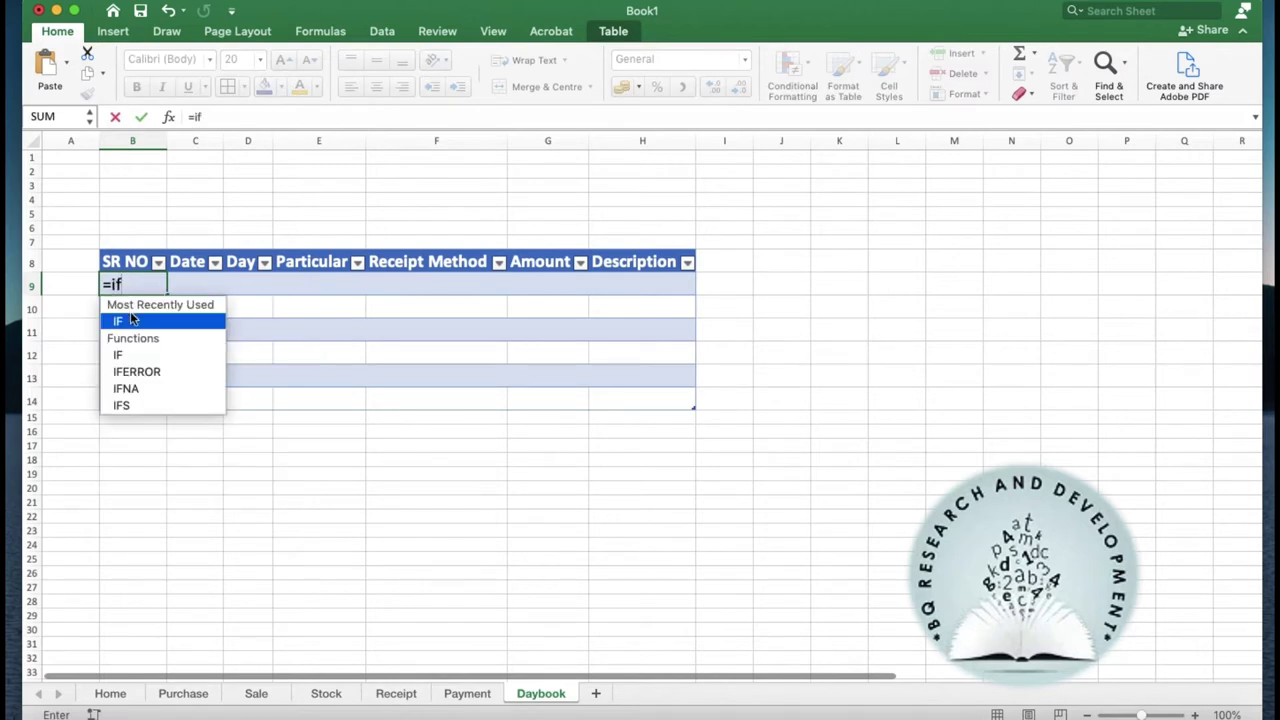
{"action": "double_click", "coordinate": [127, 329]}
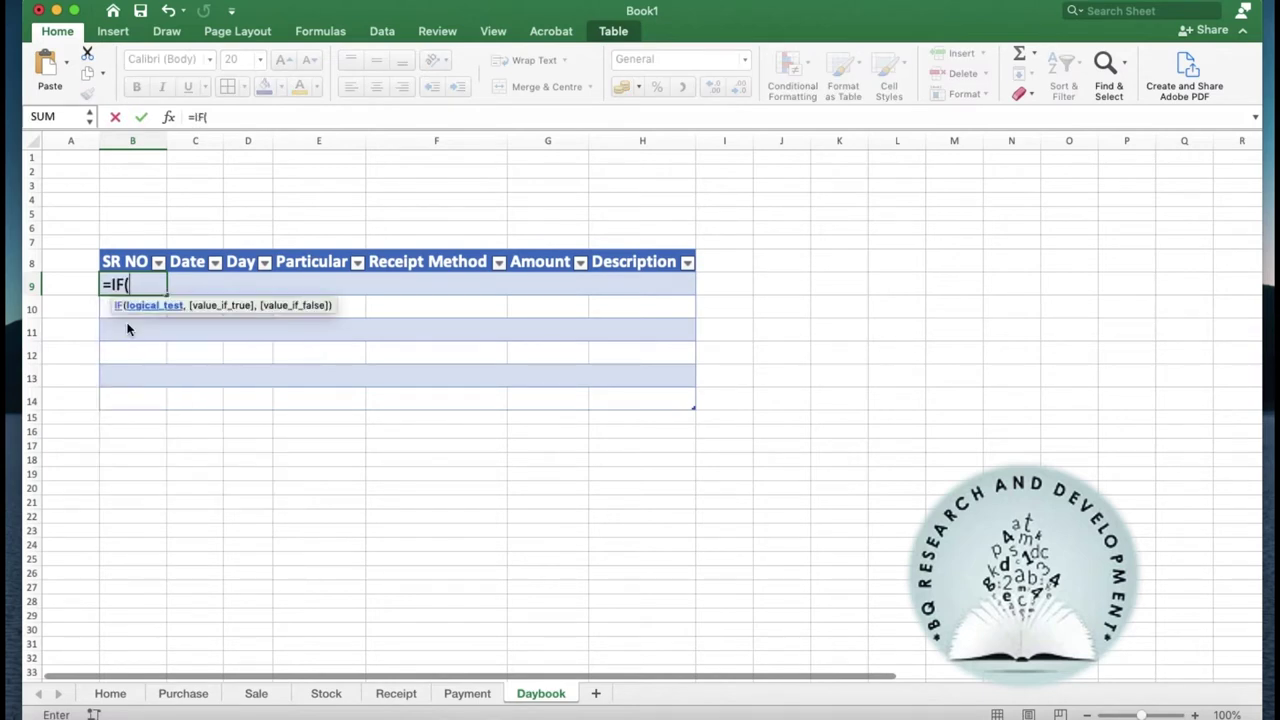
{"action": "type", "text": "["}
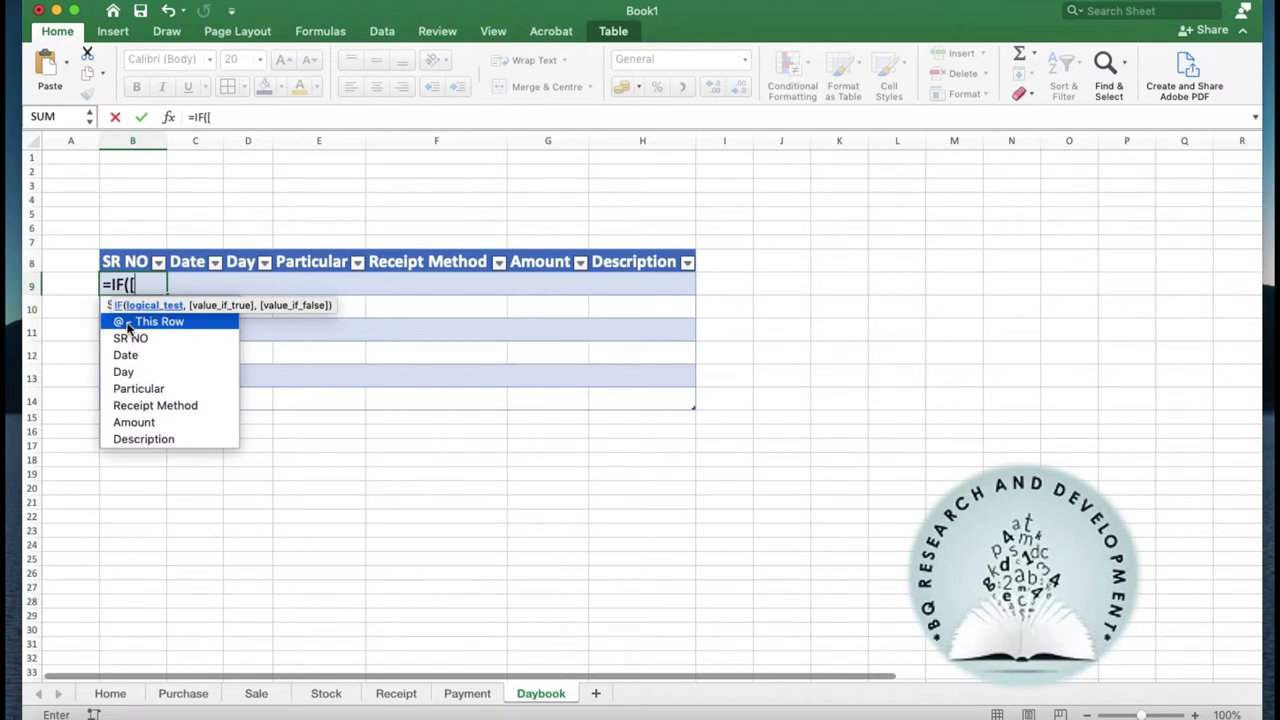
{"action": "type", "text": "@"}
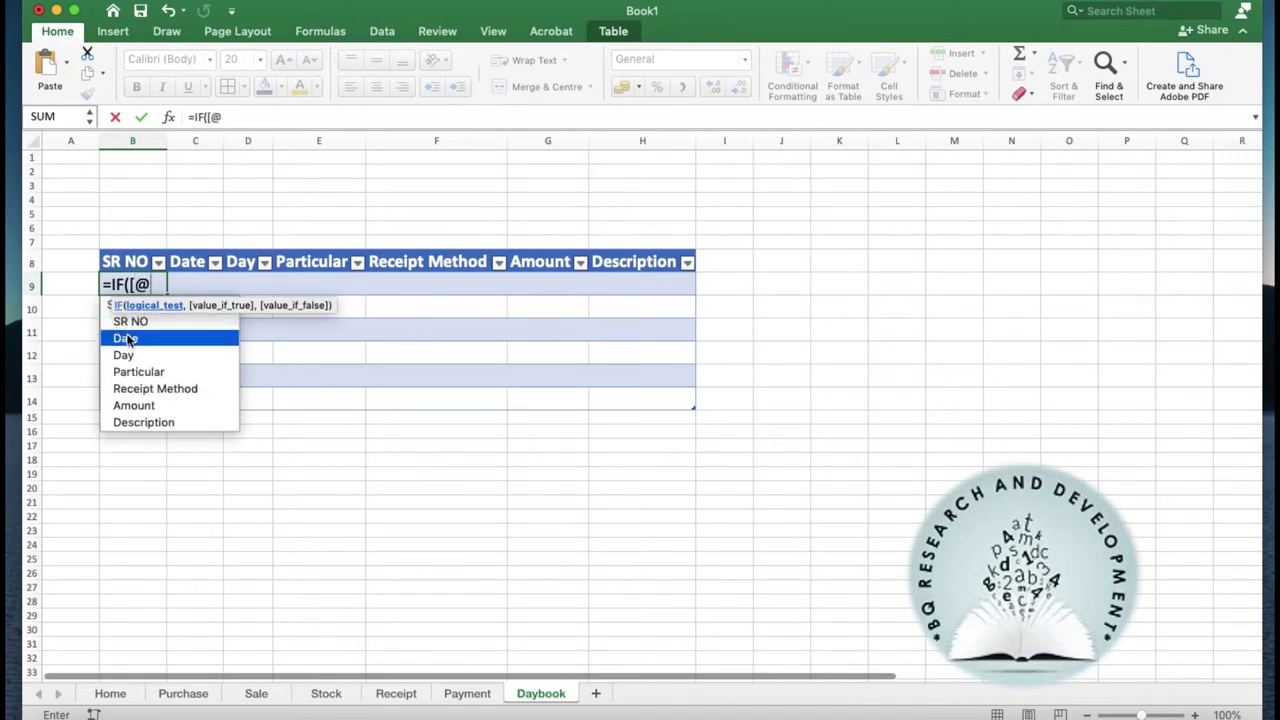
{"action": "type", "text": "Date"}
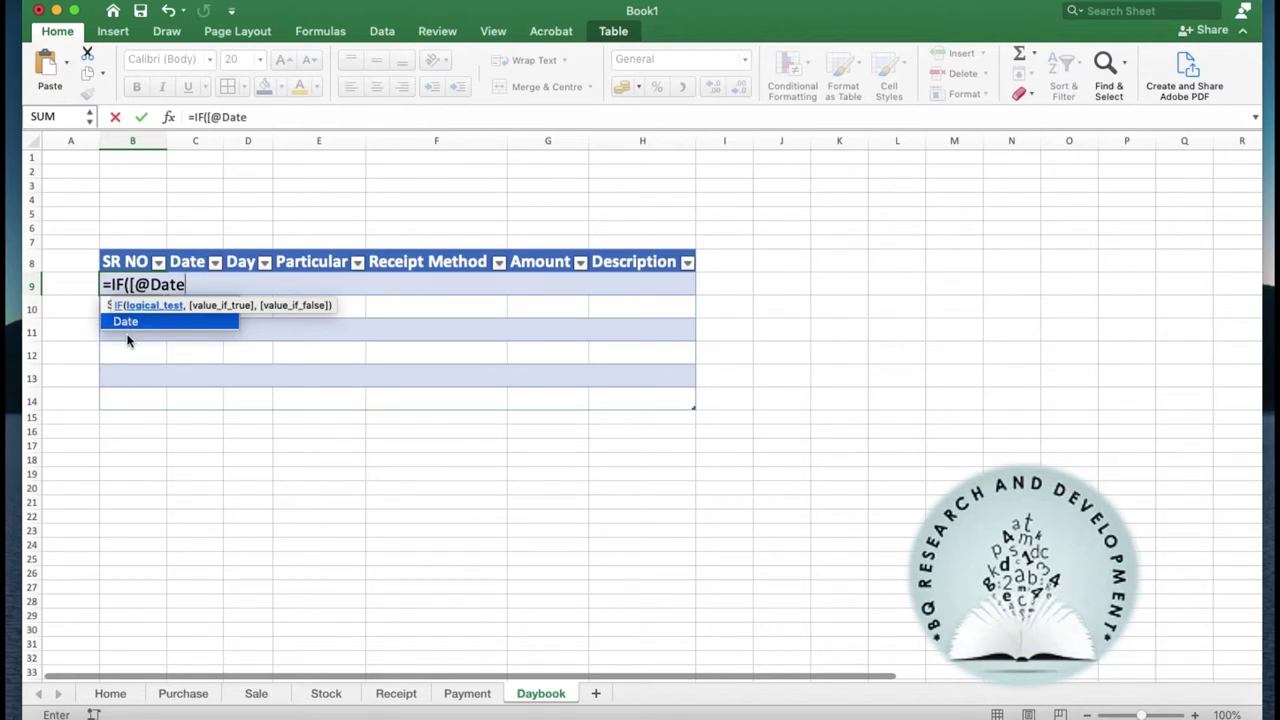
{"action": "key", "text": "Tab"}
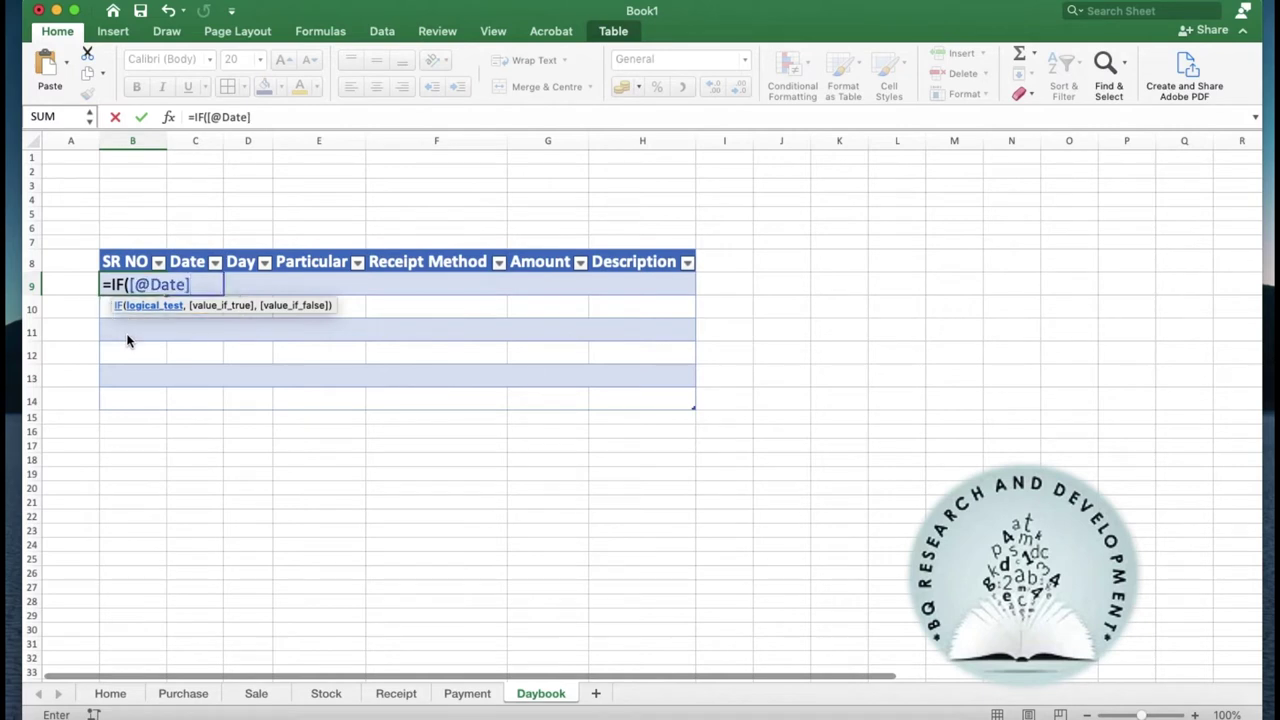
{"action": "type", "text": "=\"\""}
{"action": "type", "text": ",\"\""}
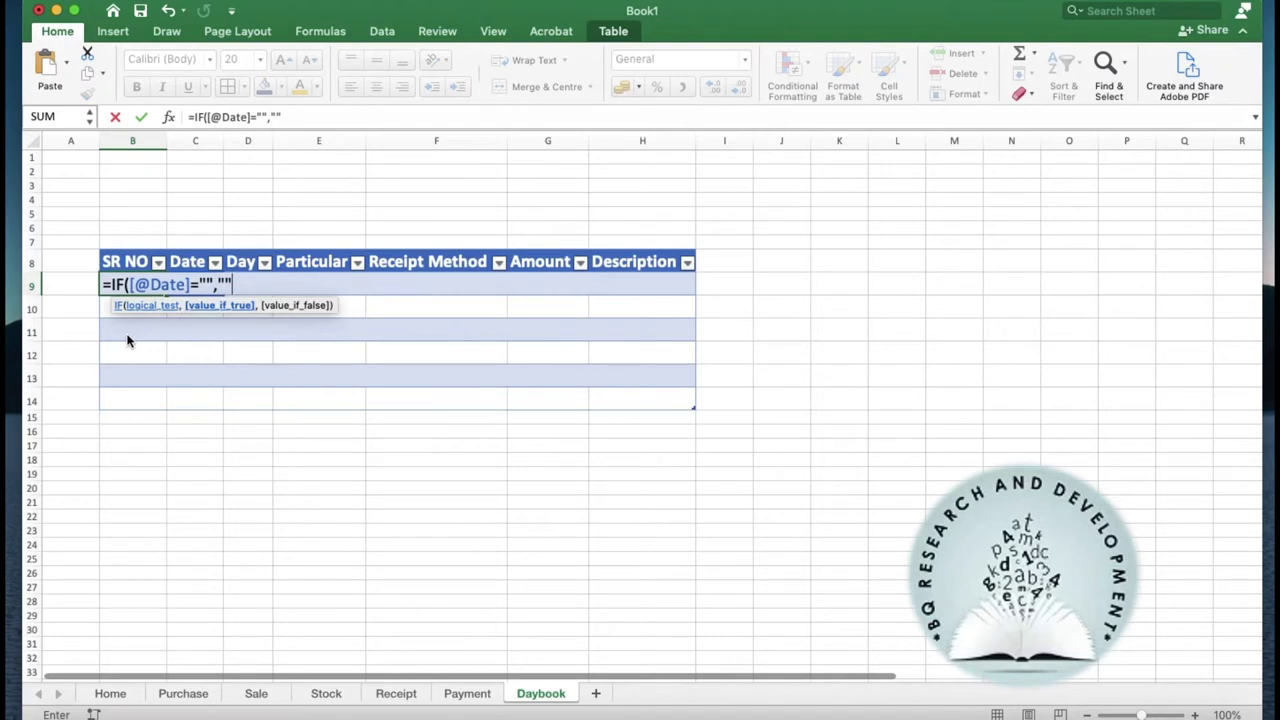
{"action": "type", "text": ","}
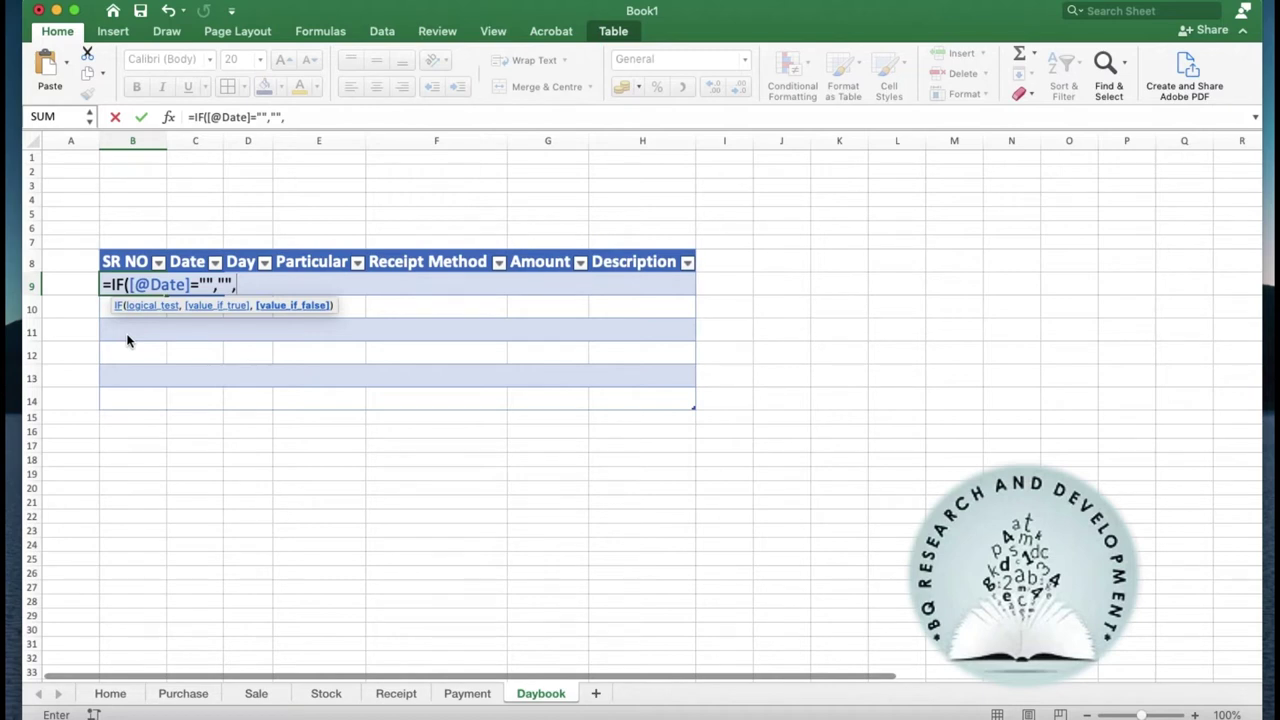
{"action": "type", "text": "ro"}
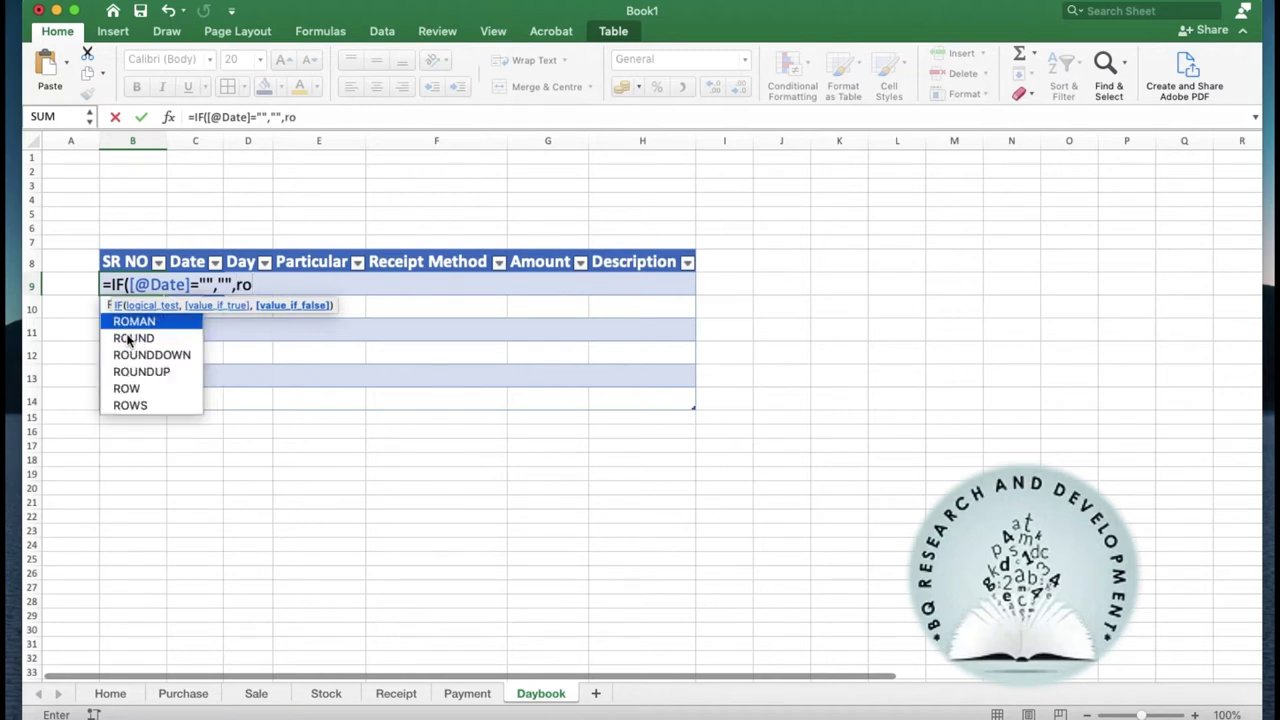
{"action": "left_click", "coordinate": [133, 390]}
{"action": "double_click", "coordinate": [134, 391]}
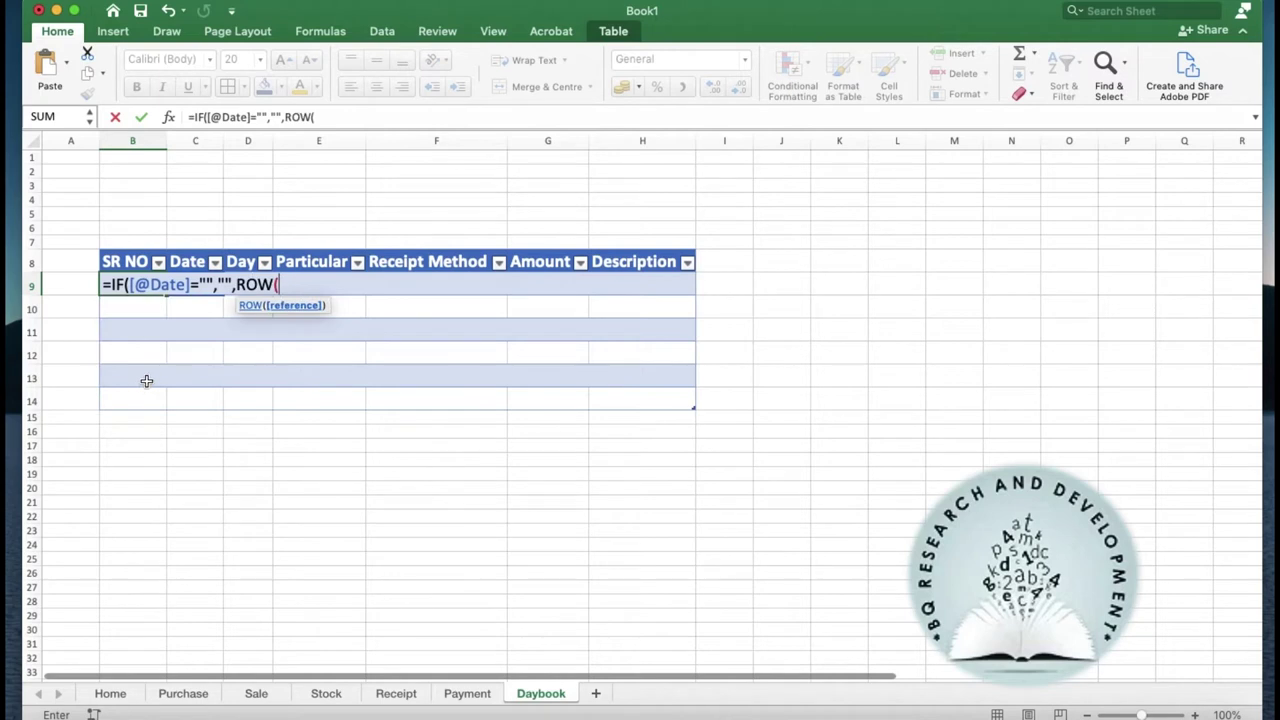
{"action": "type", "text": "1"}
{"action": "type", "text": ":1"}
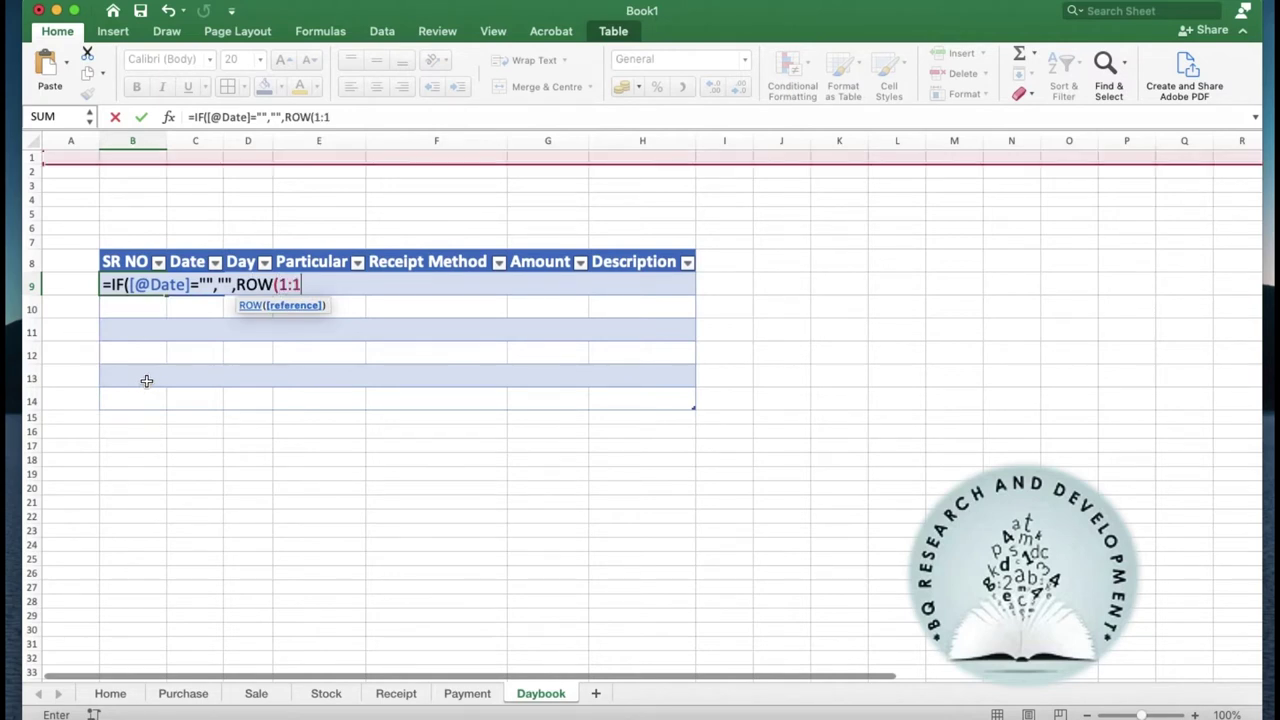
{"action": "type", "text": ")"}
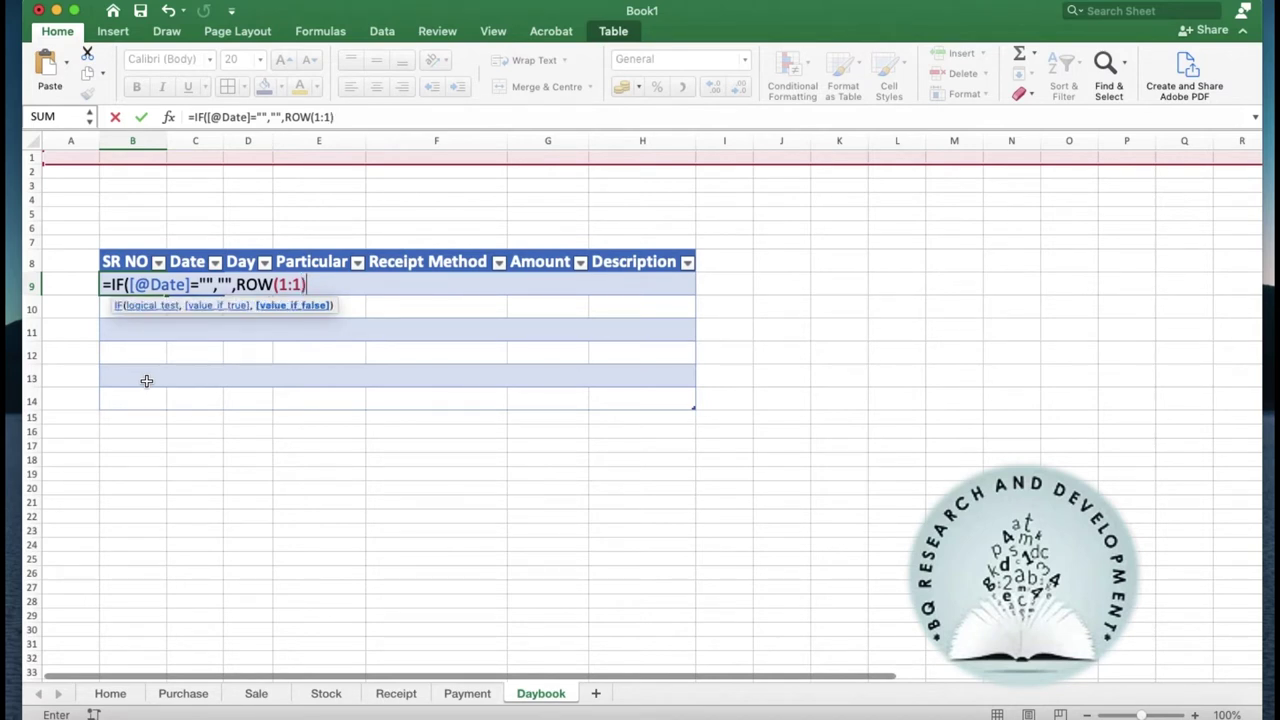
{"action": "type", "text": ")"}
{"action": "key", "text": "Return"}
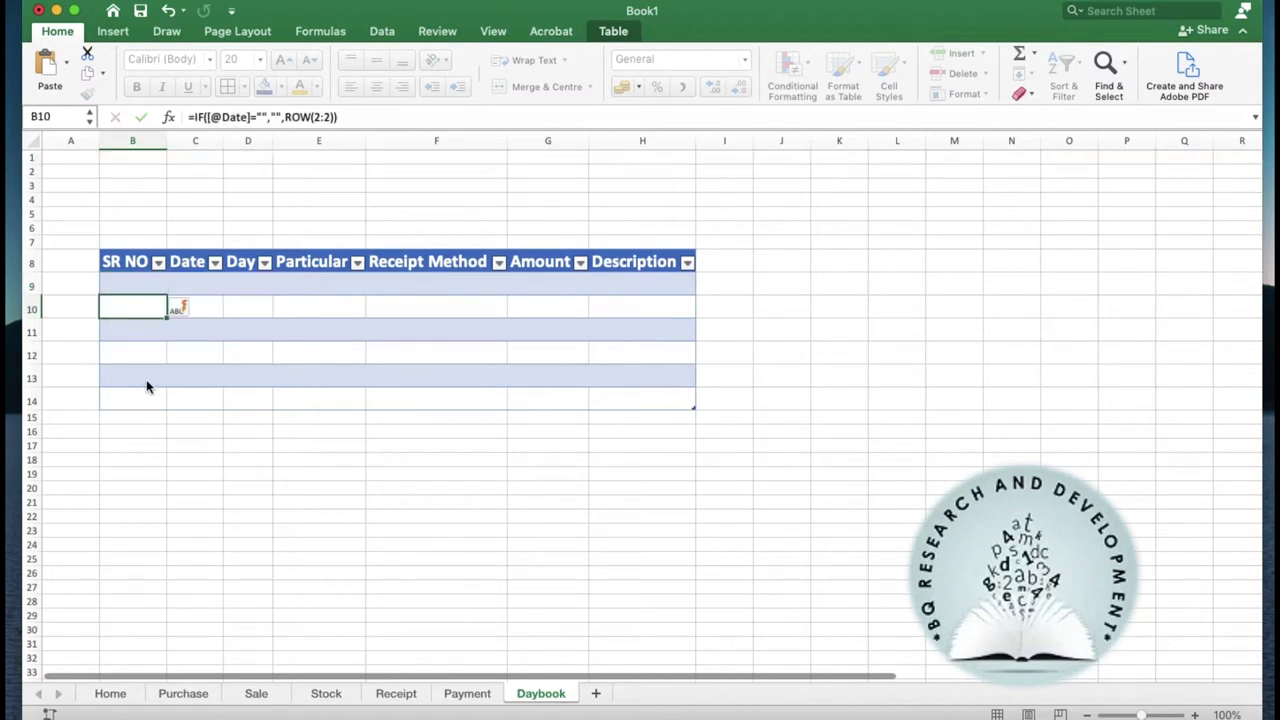
{"action": "left_click", "coordinate": [185, 280]}
{"action": "left_click", "coordinate": [146, 281]}
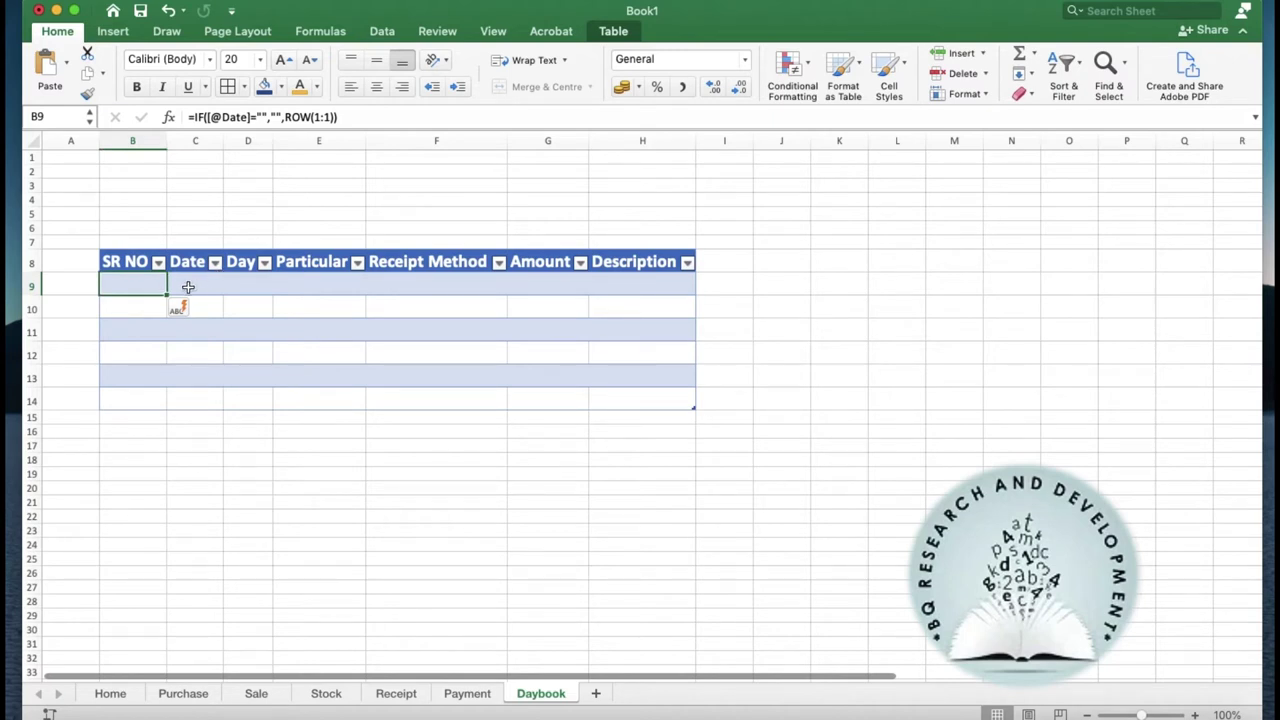
Step: Enter 01/01/2021 in C9 and confirm it uses the Date number format
{"action": "left_click", "coordinate": [188, 287]}
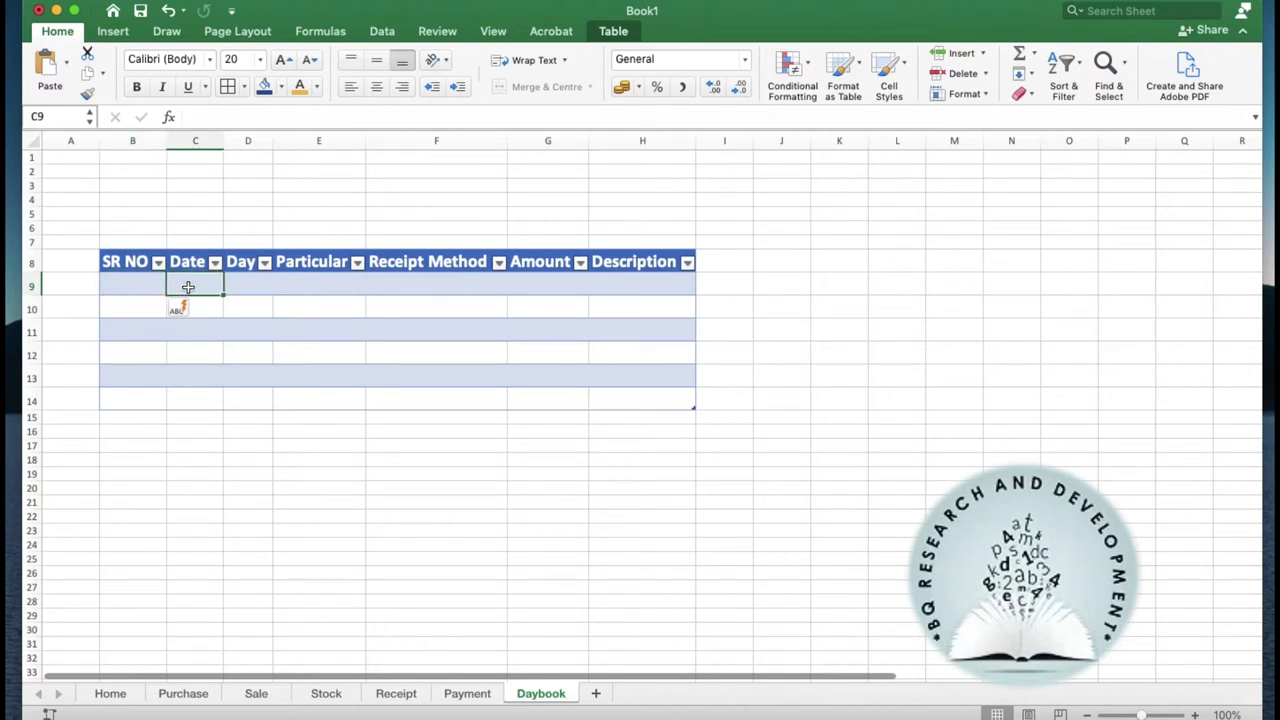
{"action": "type", "text": "01"}
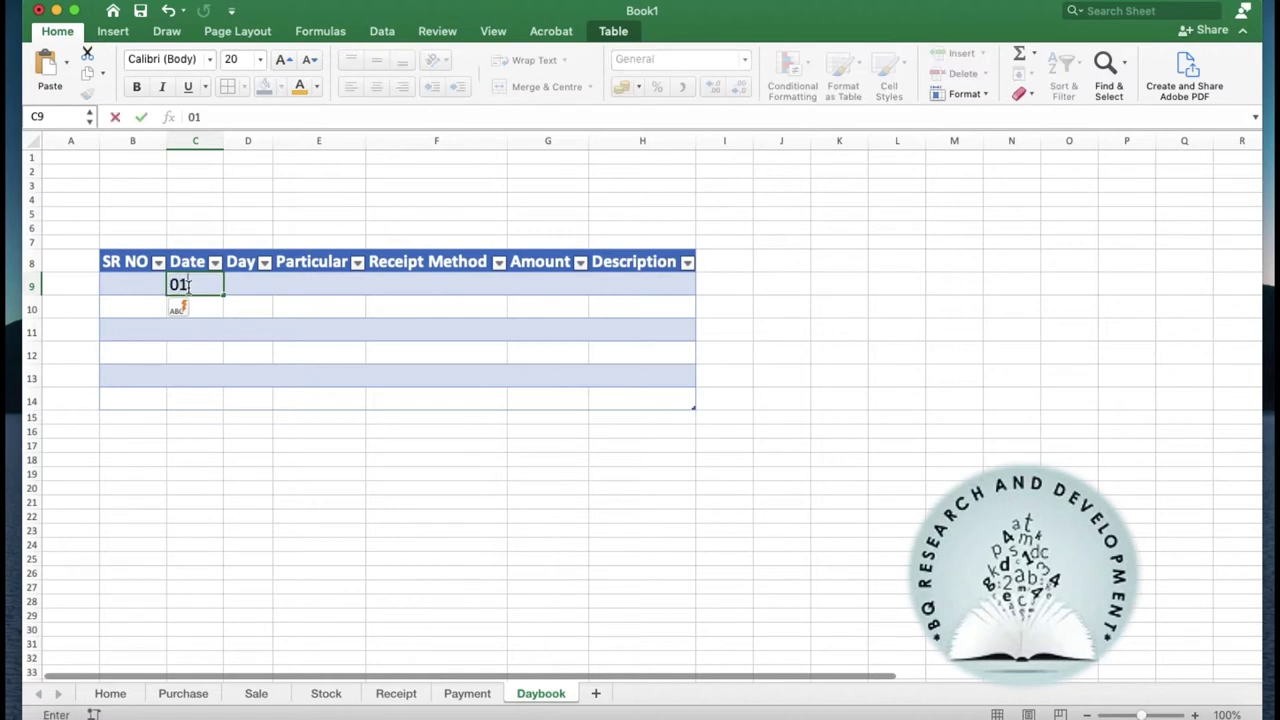
{"action": "type", "text": "/01/2021"}
{"action": "key", "text": "Tab"}
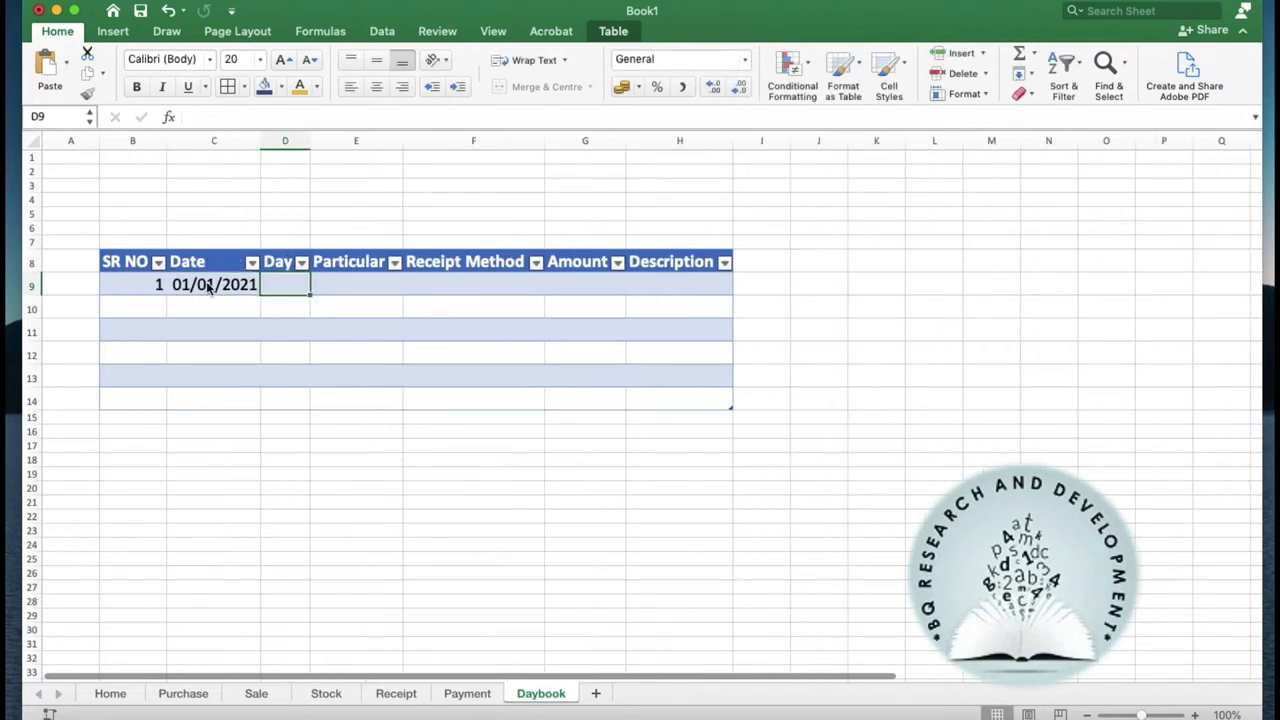
{"action": "left_click", "coordinate": [207, 287]}
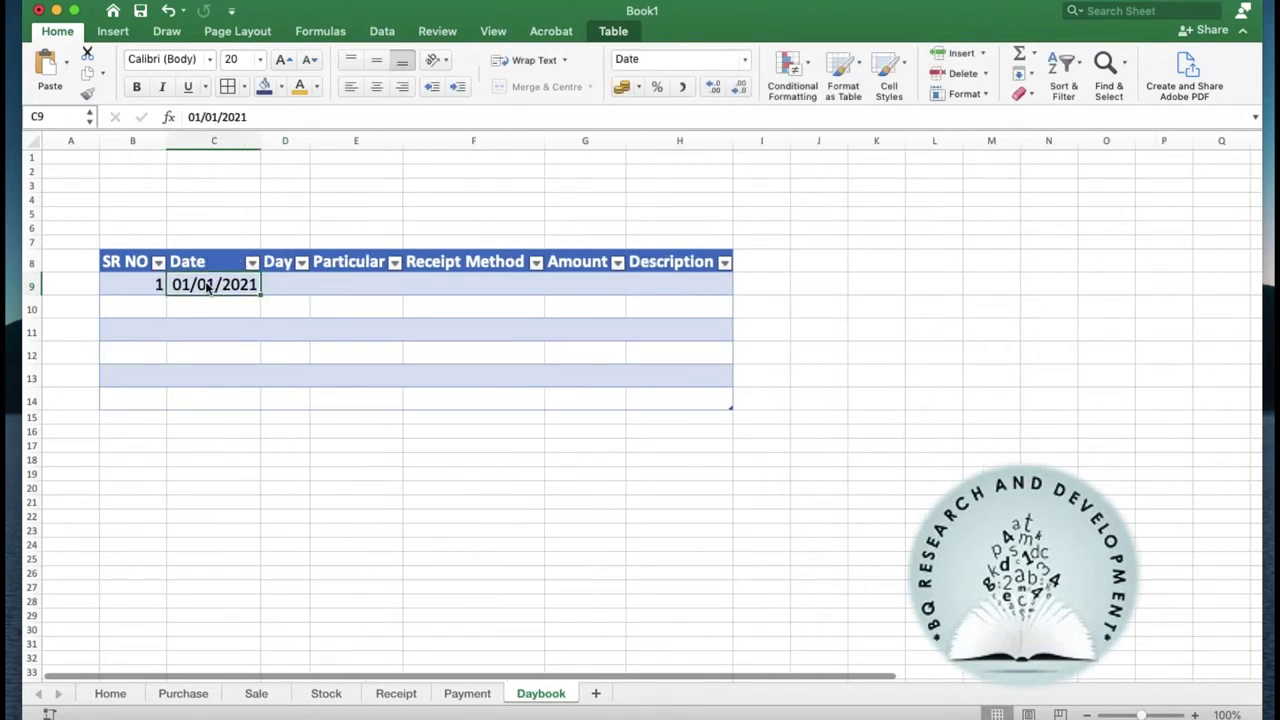
{"action": "right_click", "coordinate": [207, 286]}
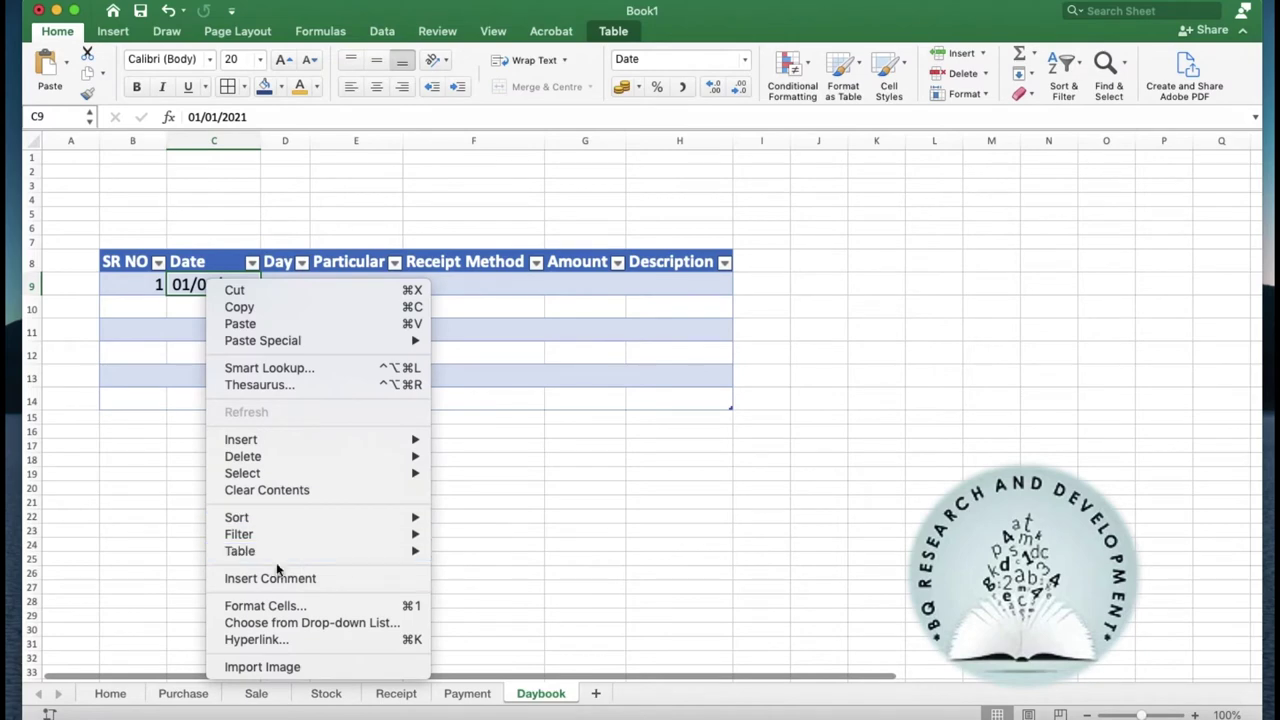
{"action": "left_click", "coordinate": [259, 606]}
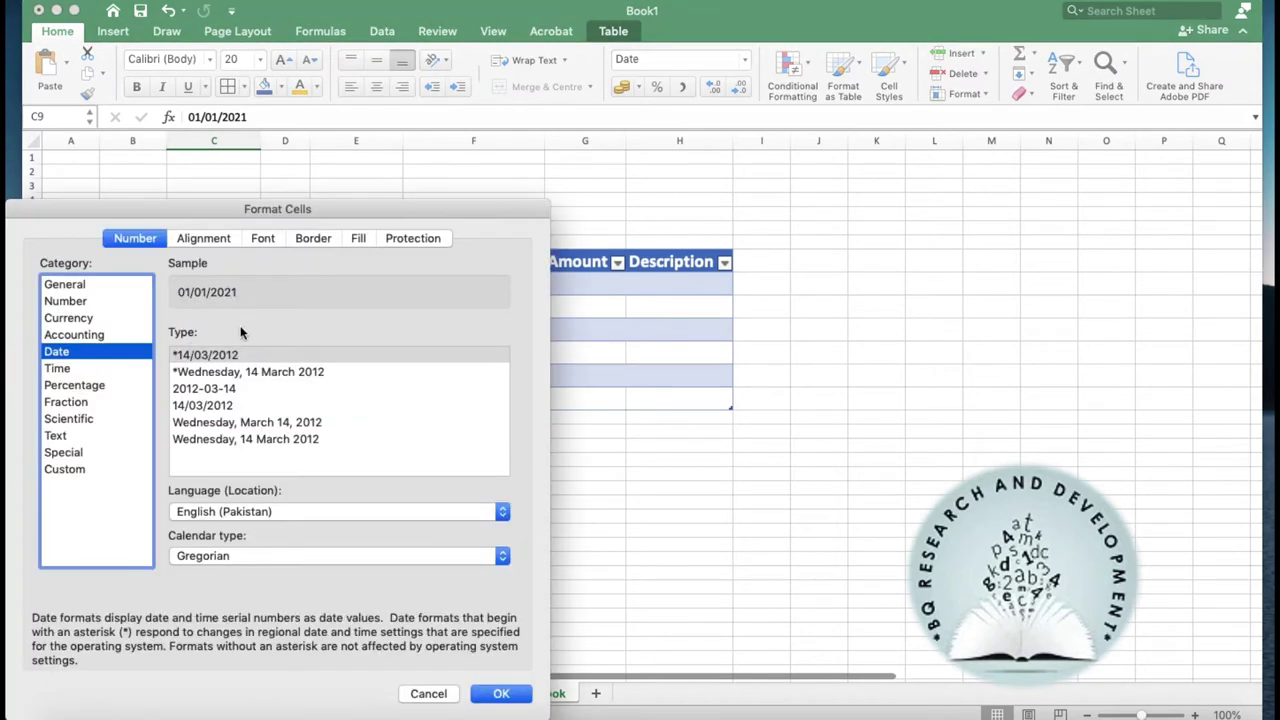
{"action": "left_click", "coordinate": [503, 694]}
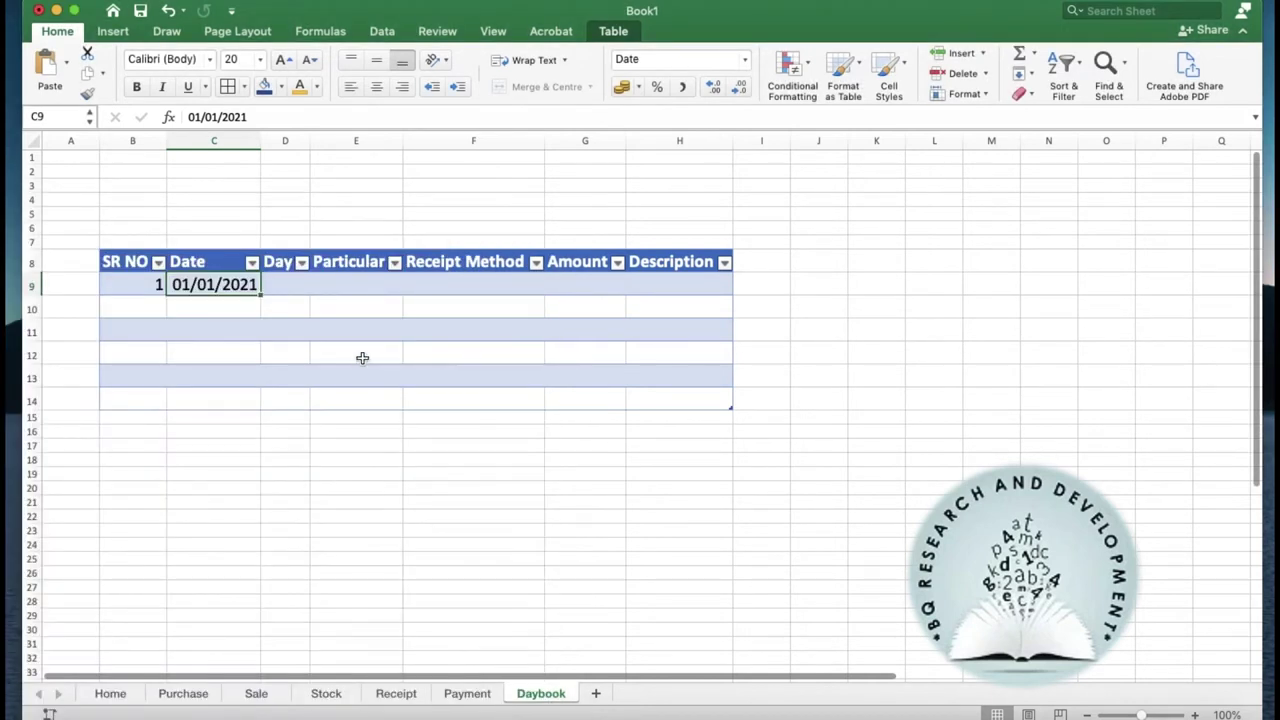
{"action": "left_click", "coordinate": [282, 289]}
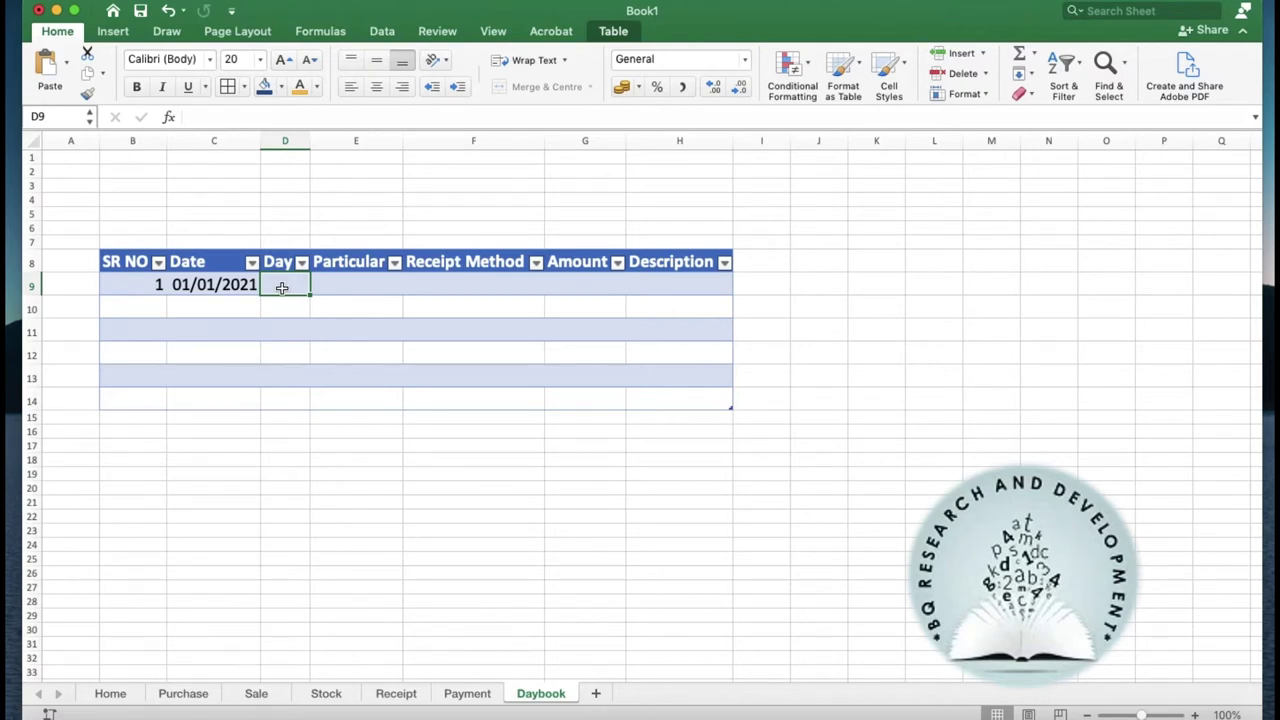
{"action": "double_click", "coordinate": [282, 288]}
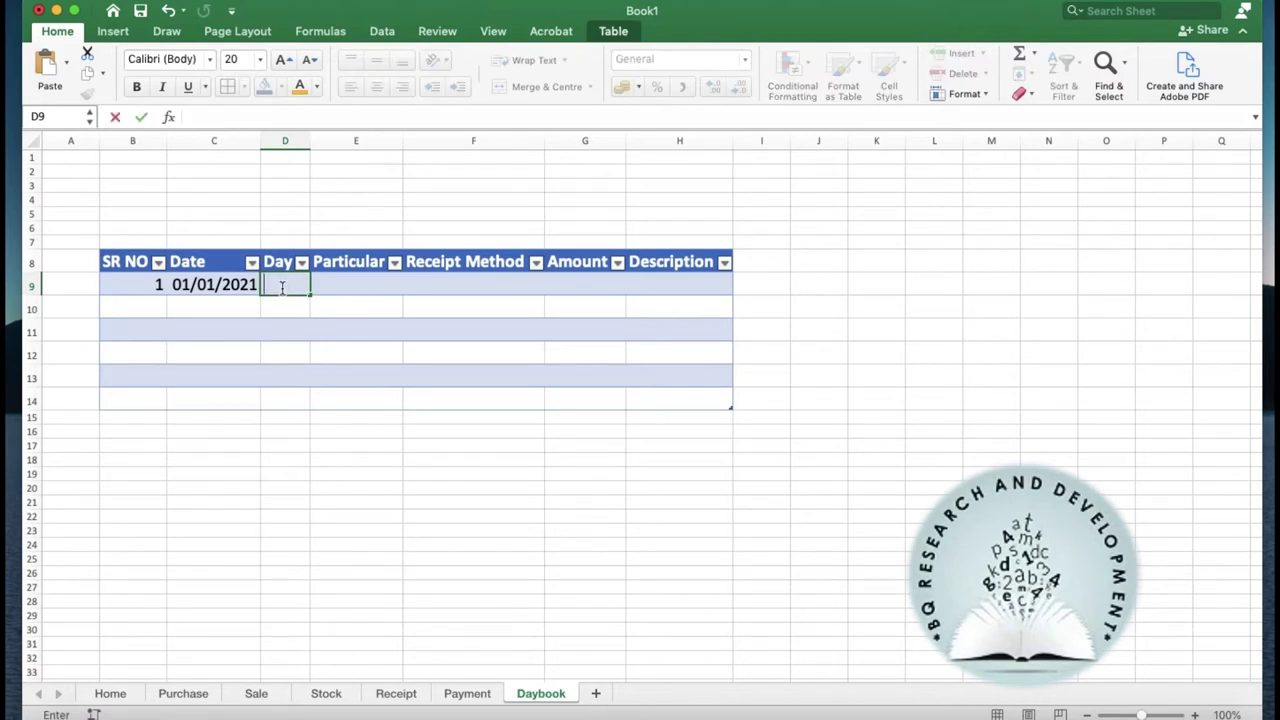
{"action": "type", "text": "=if"}
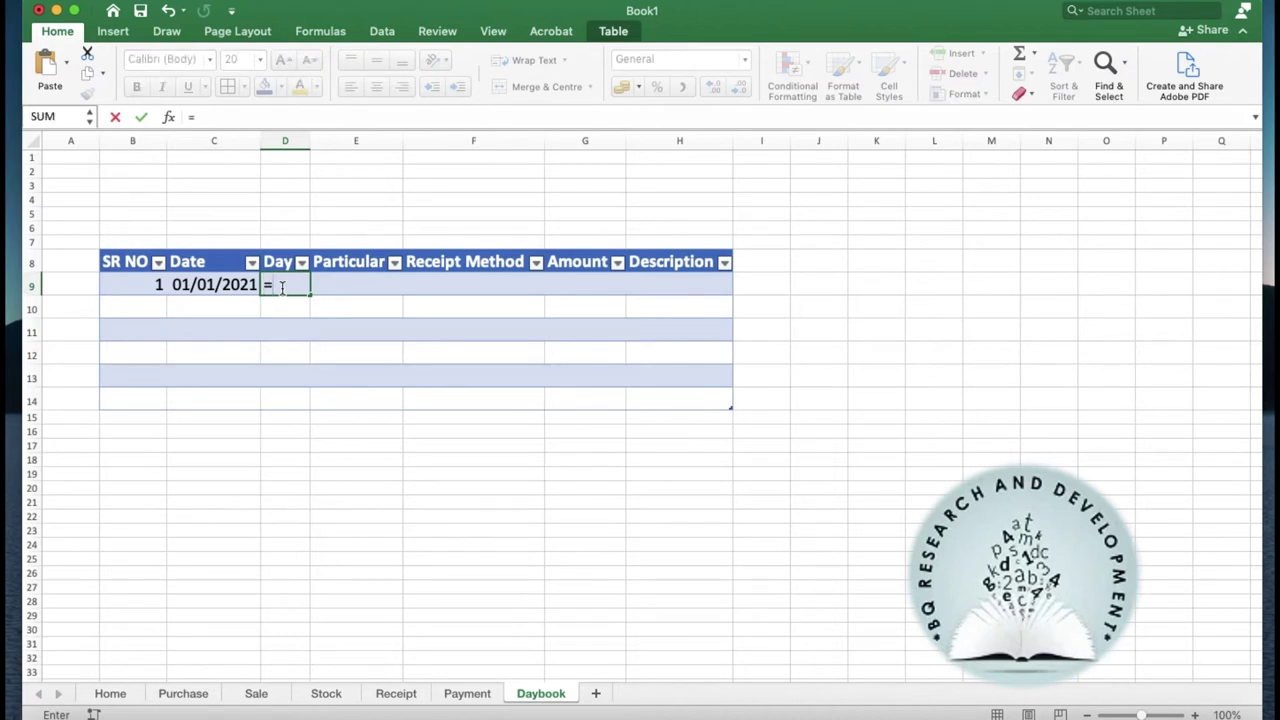
{"action": "double_click", "coordinate": [291, 321]}
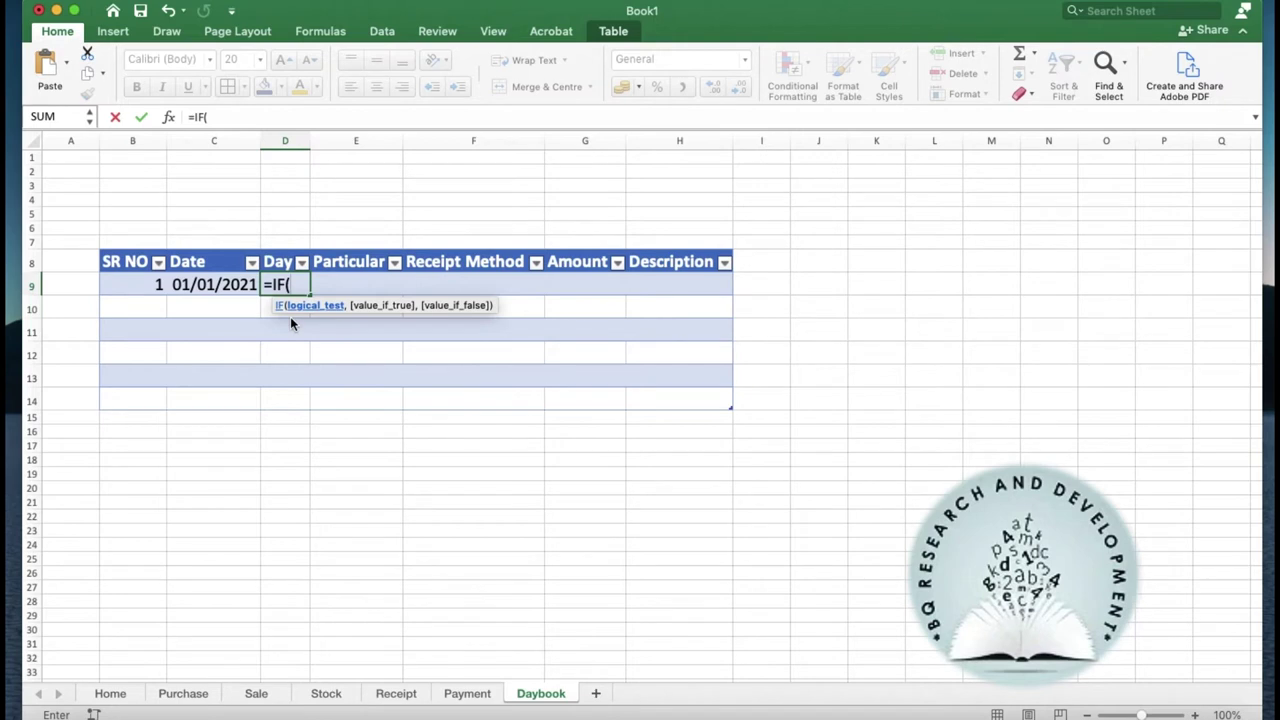
{"action": "type", "text": "["}
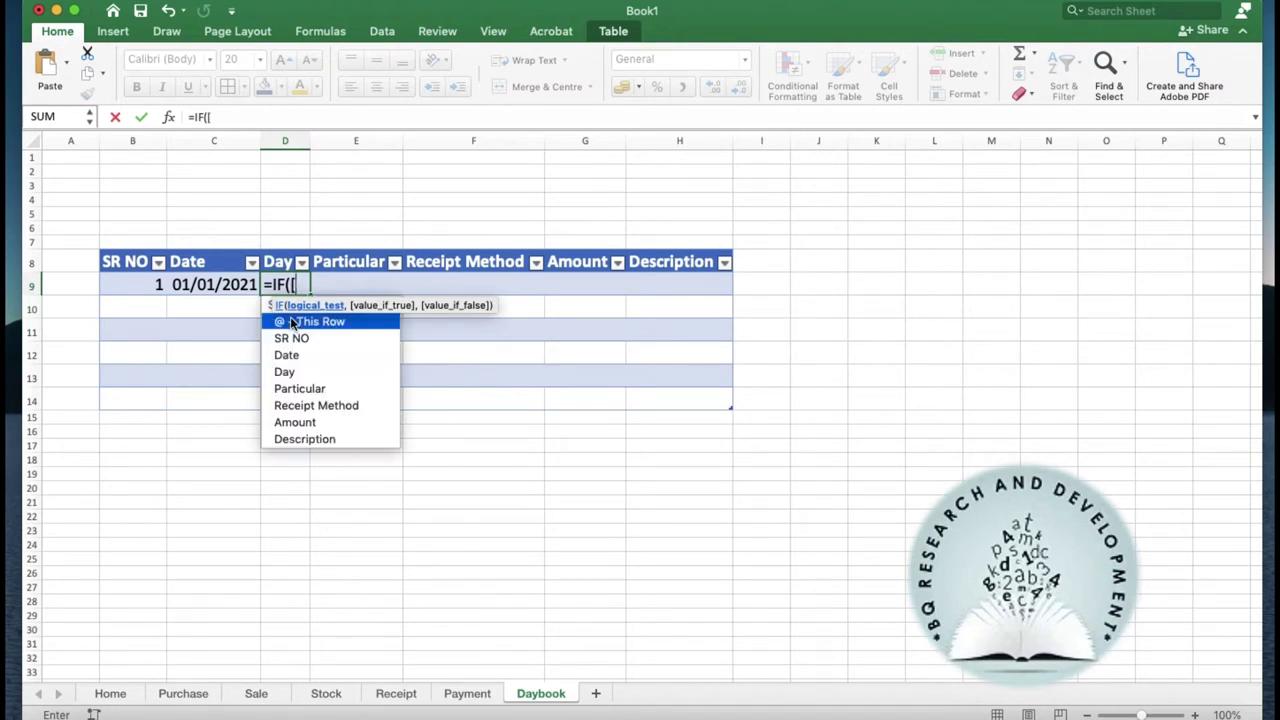
{"action": "double_click", "coordinate": [293, 322]}
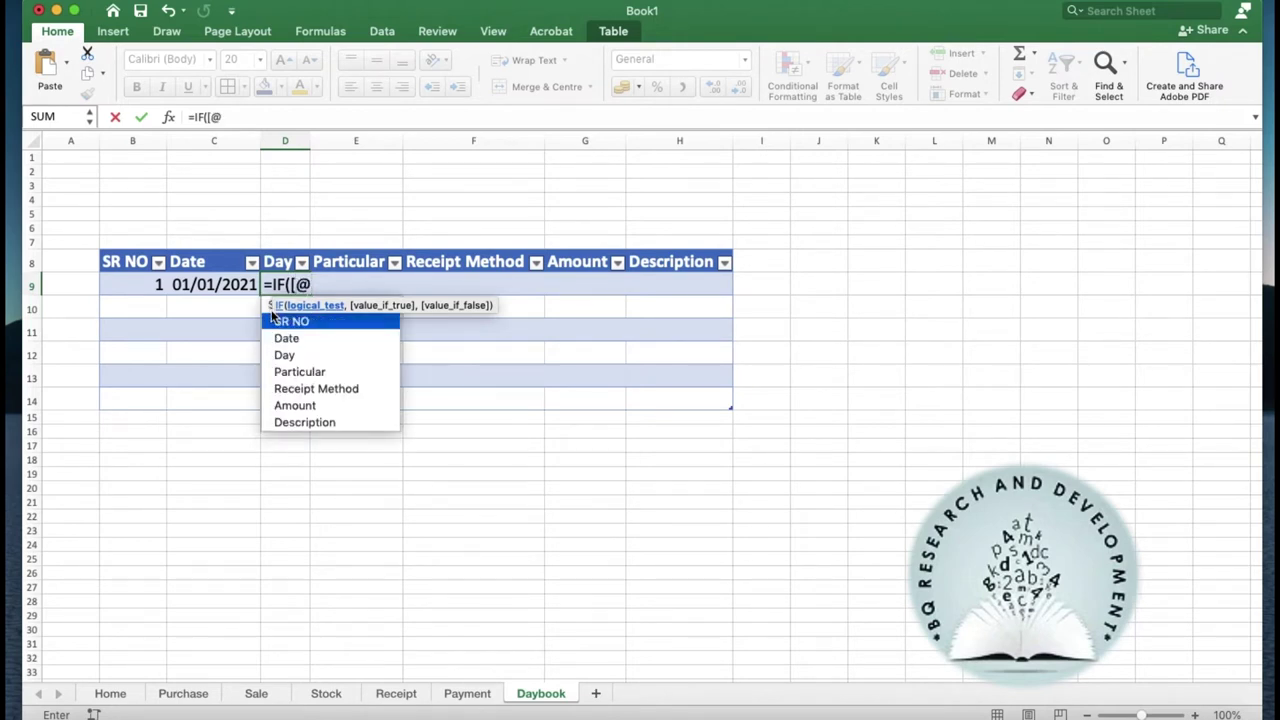
{"action": "type", "text": "Date"}
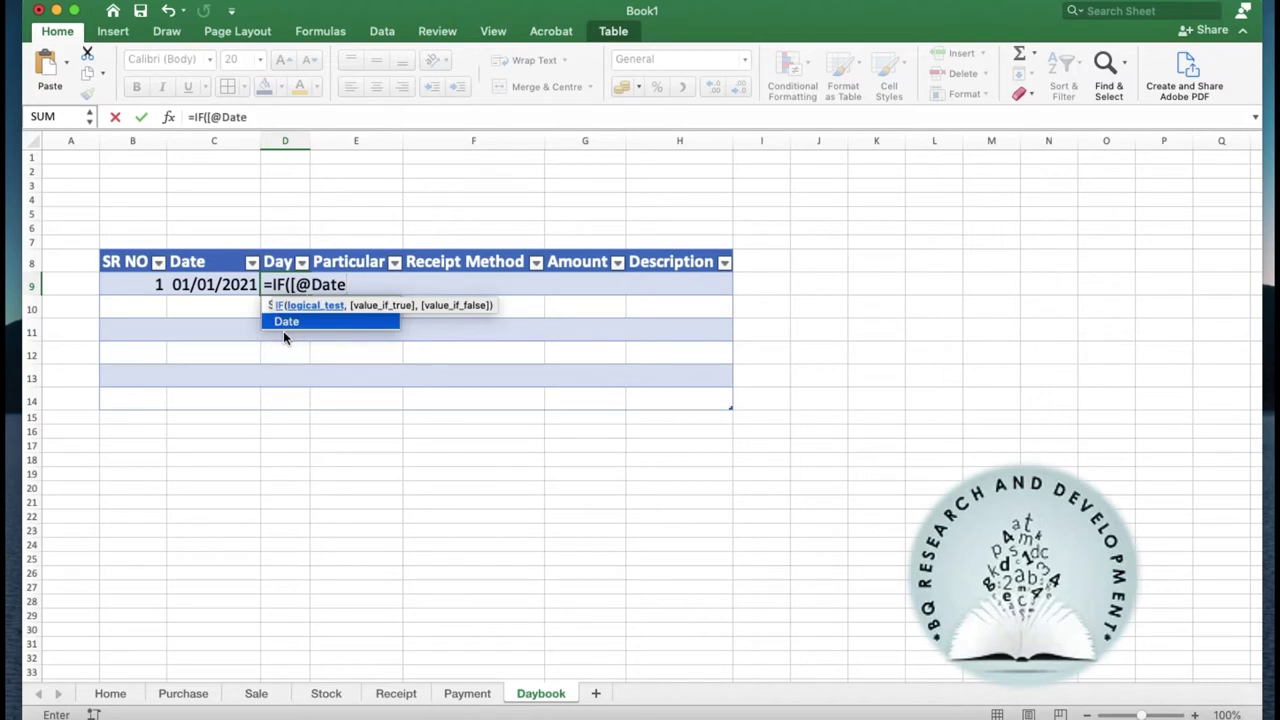
{"action": "type", "text": "]"}
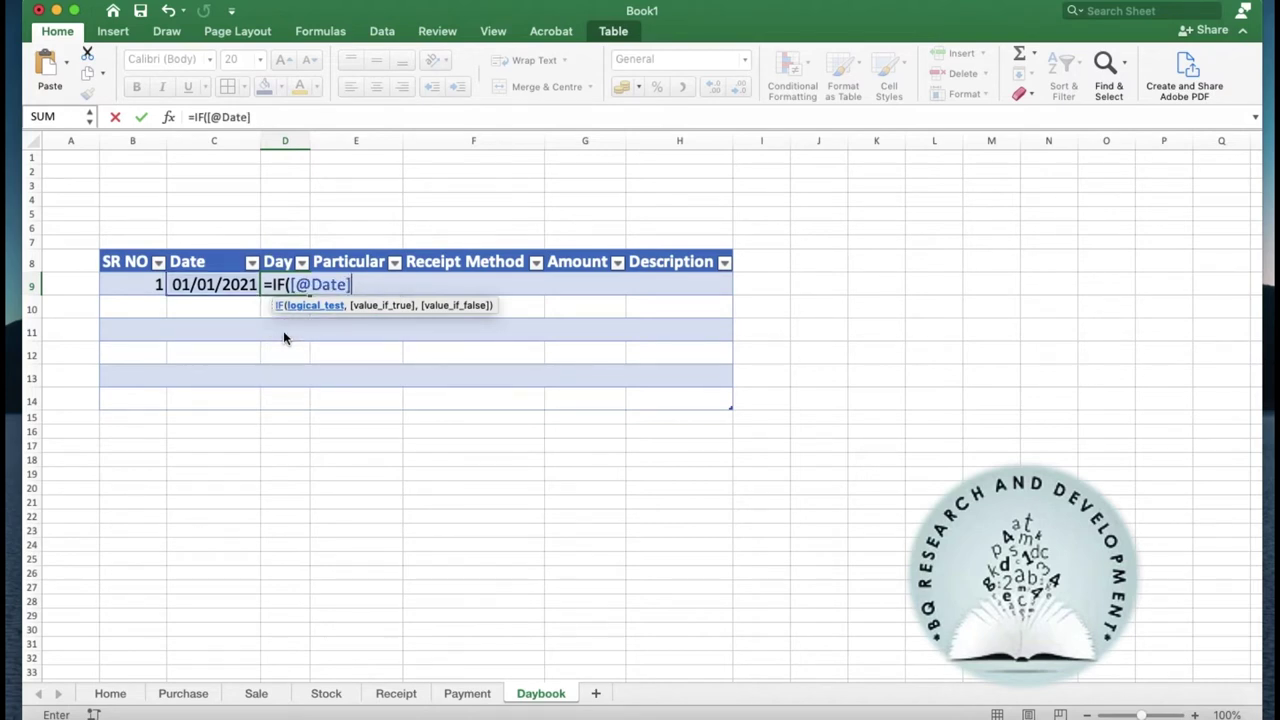
{"action": "type", "text": "=\"\""}
{"action": "type", "text": ",\"\""}
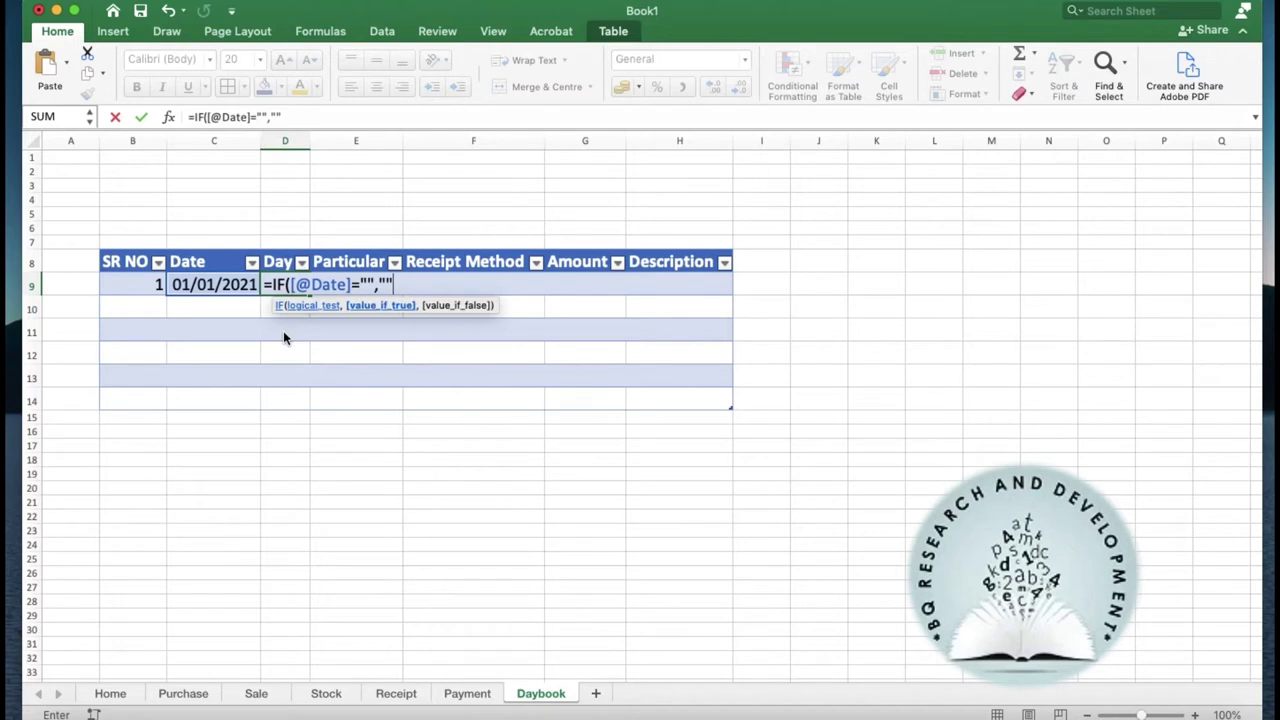
{"action": "type", "text": ",text"}
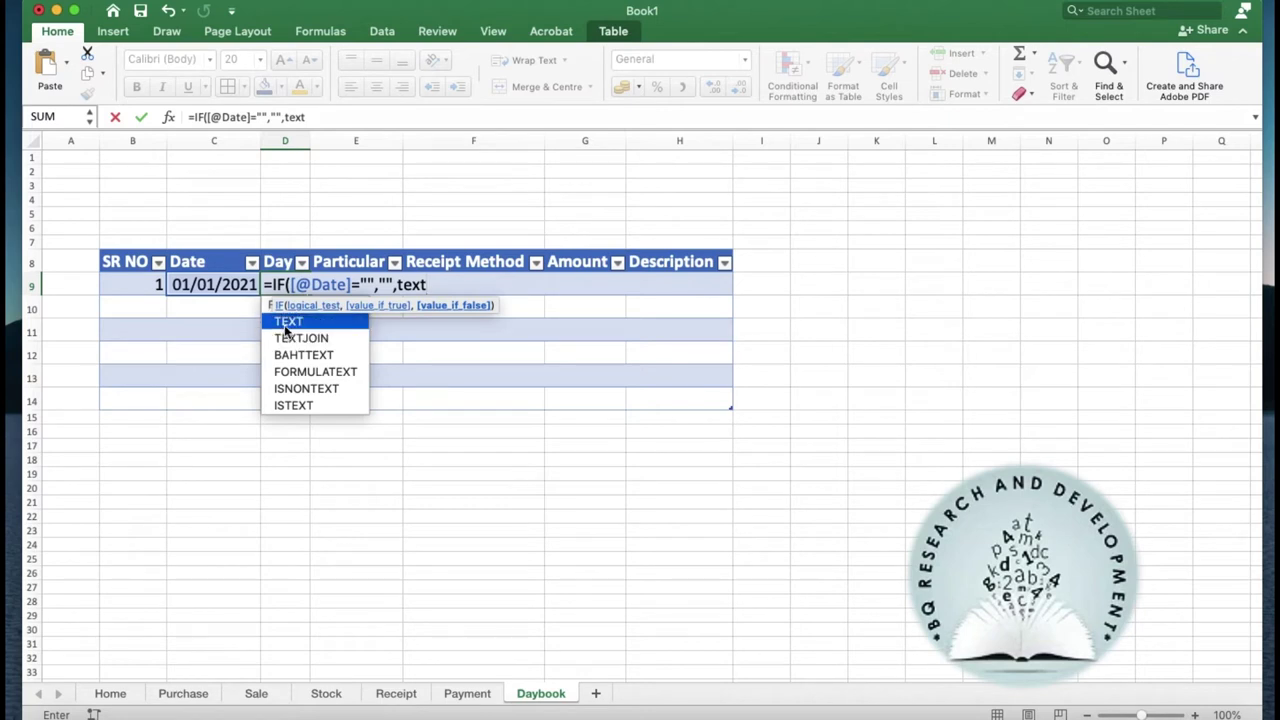
{"action": "double_click", "coordinate": [284, 329]}
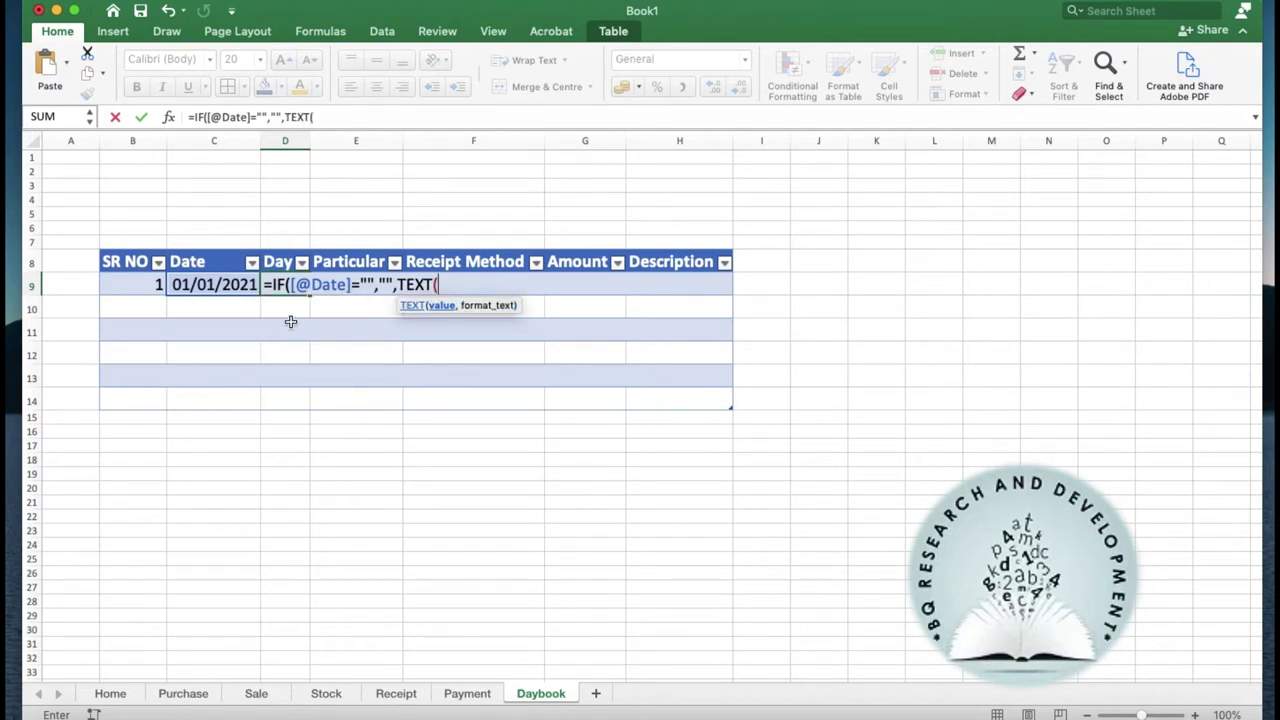
{"action": "type", "text": "["}
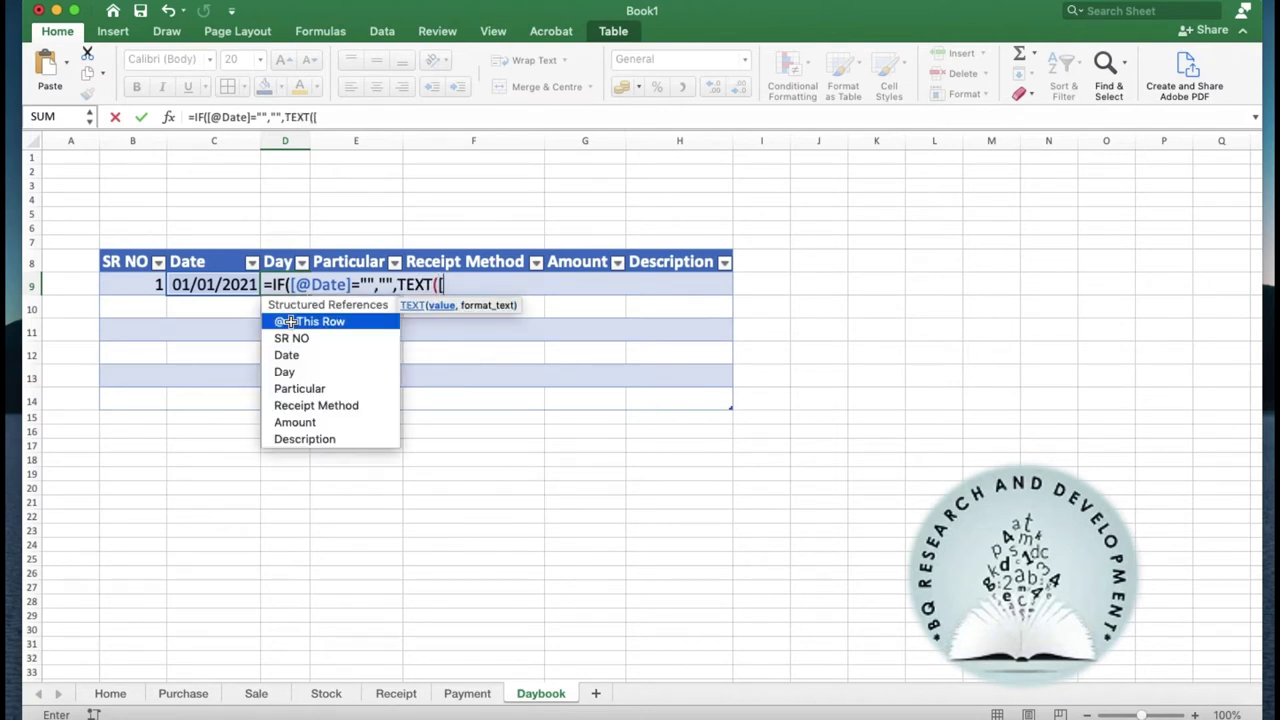
{"action": "type", "text": "@"}
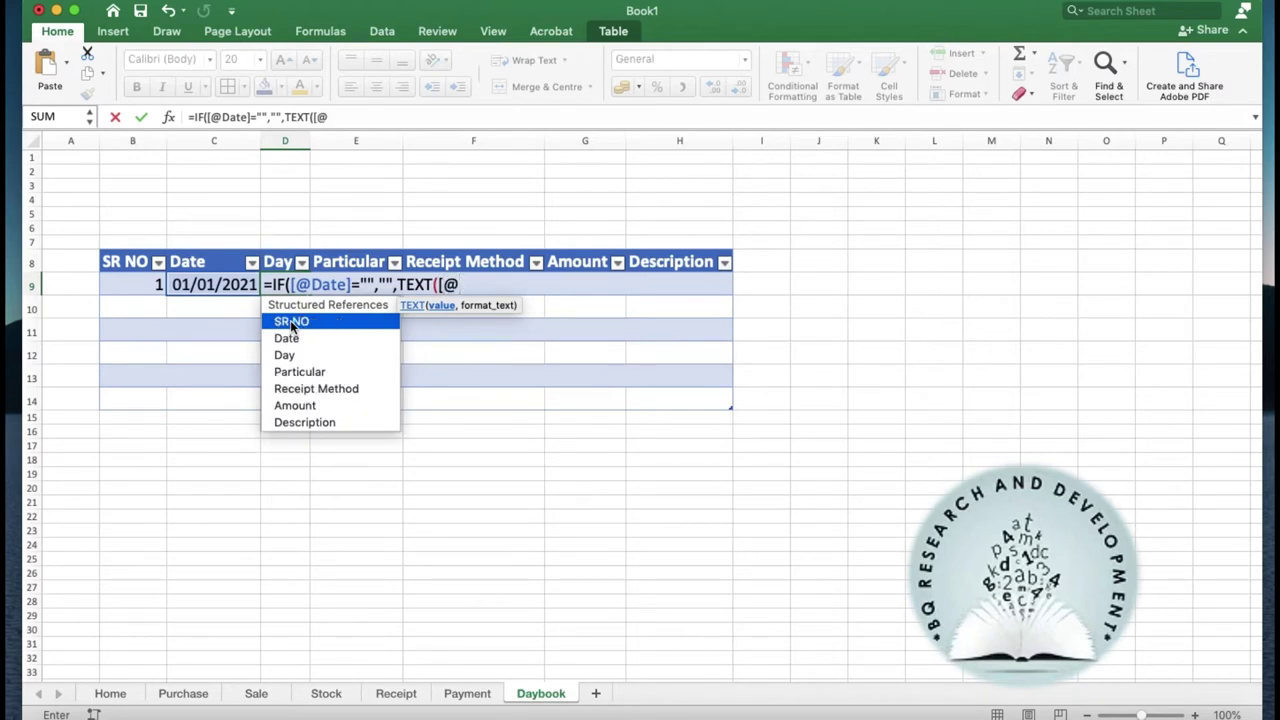
{"action": "type", "text": "Date"}
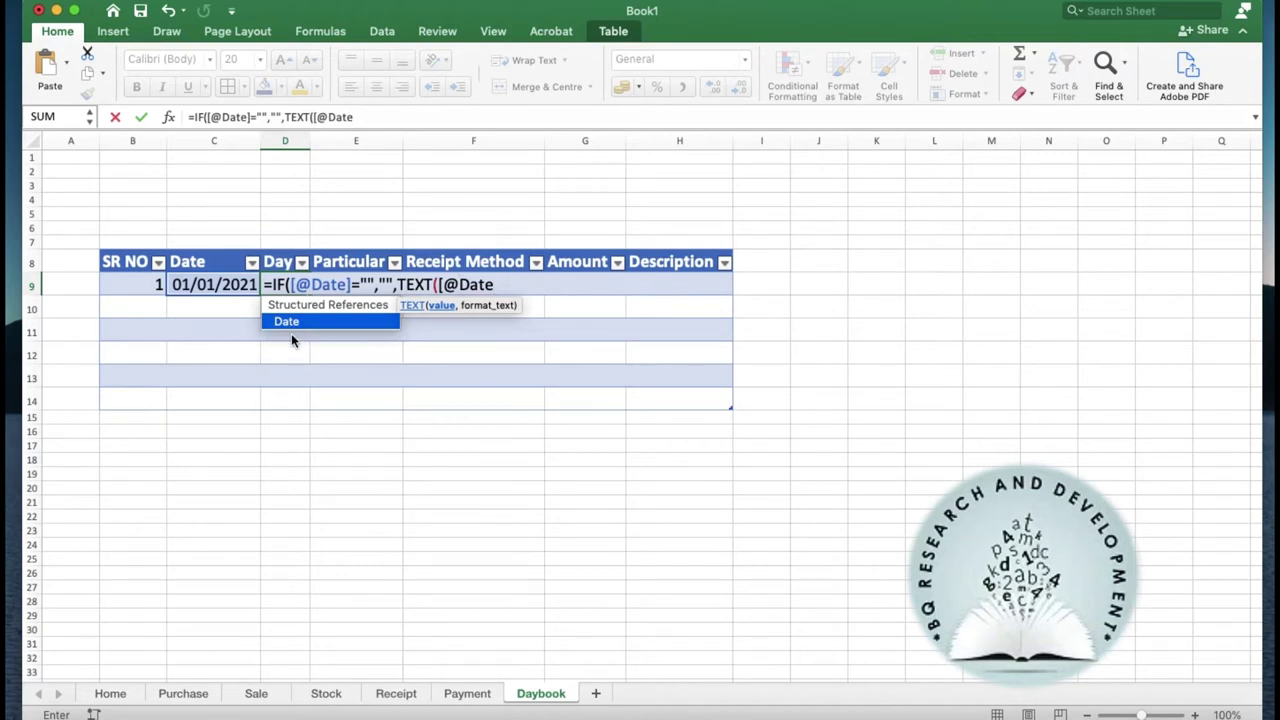
{"action": "type", "text": "]"}
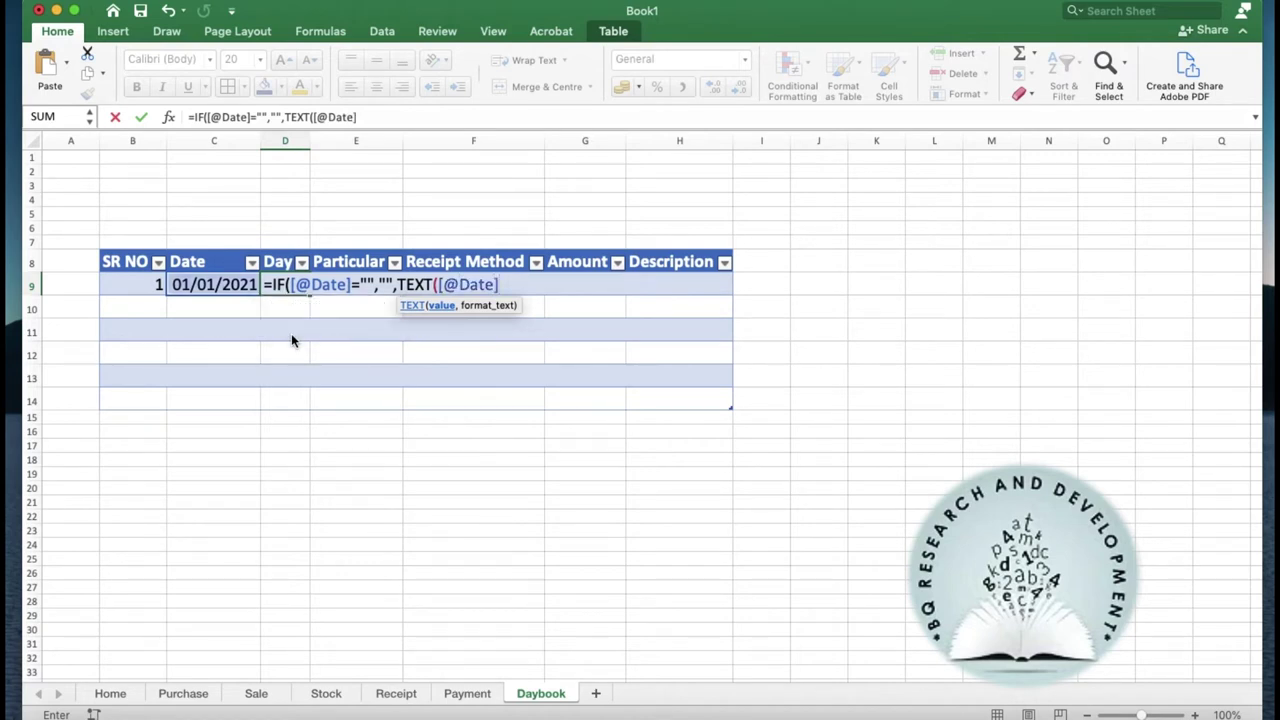
{"action": "type", "text": ",\""}
{"action": "type", "text": "ddd\""}
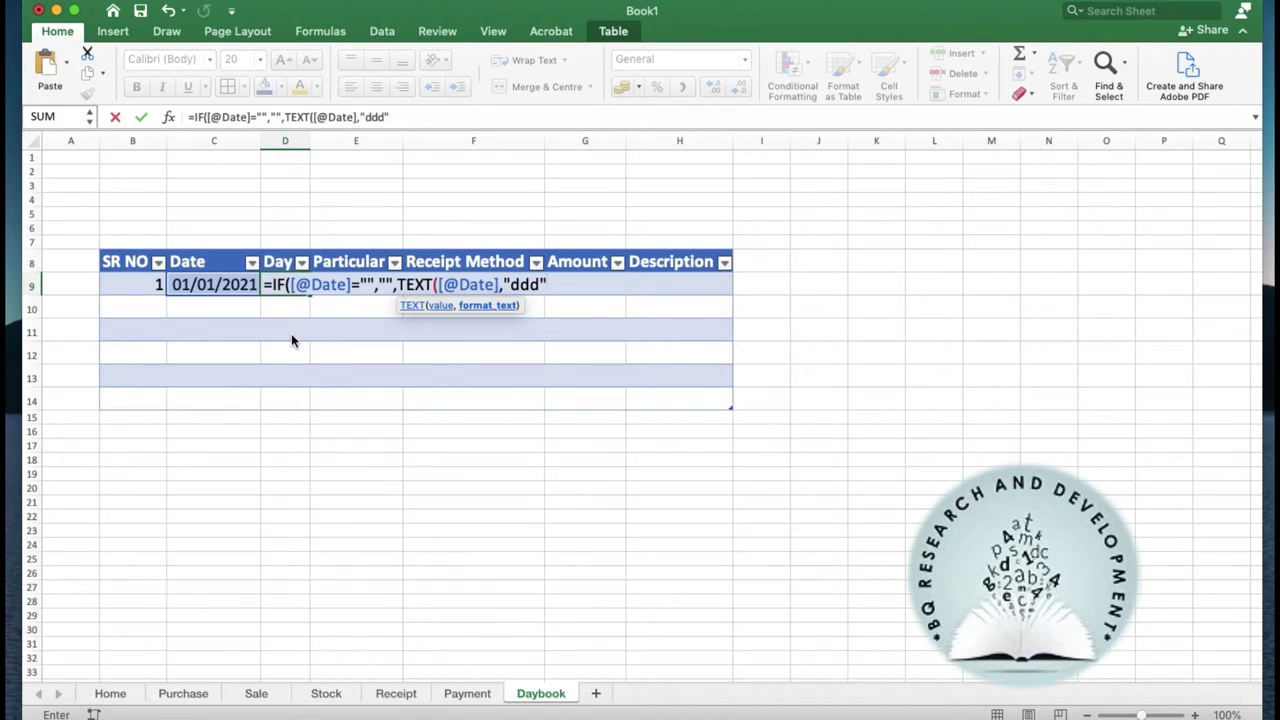
{"action": "type", "text": "))"}
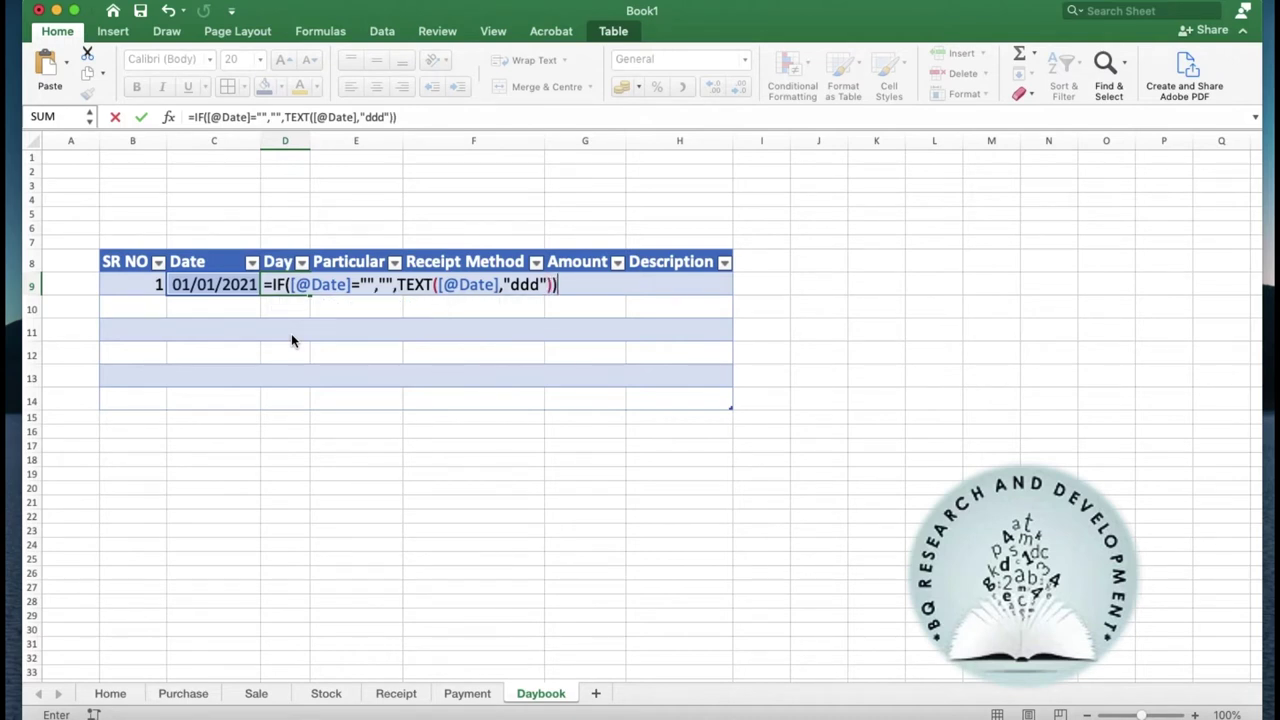
{"action": "key", "text": "Return"}
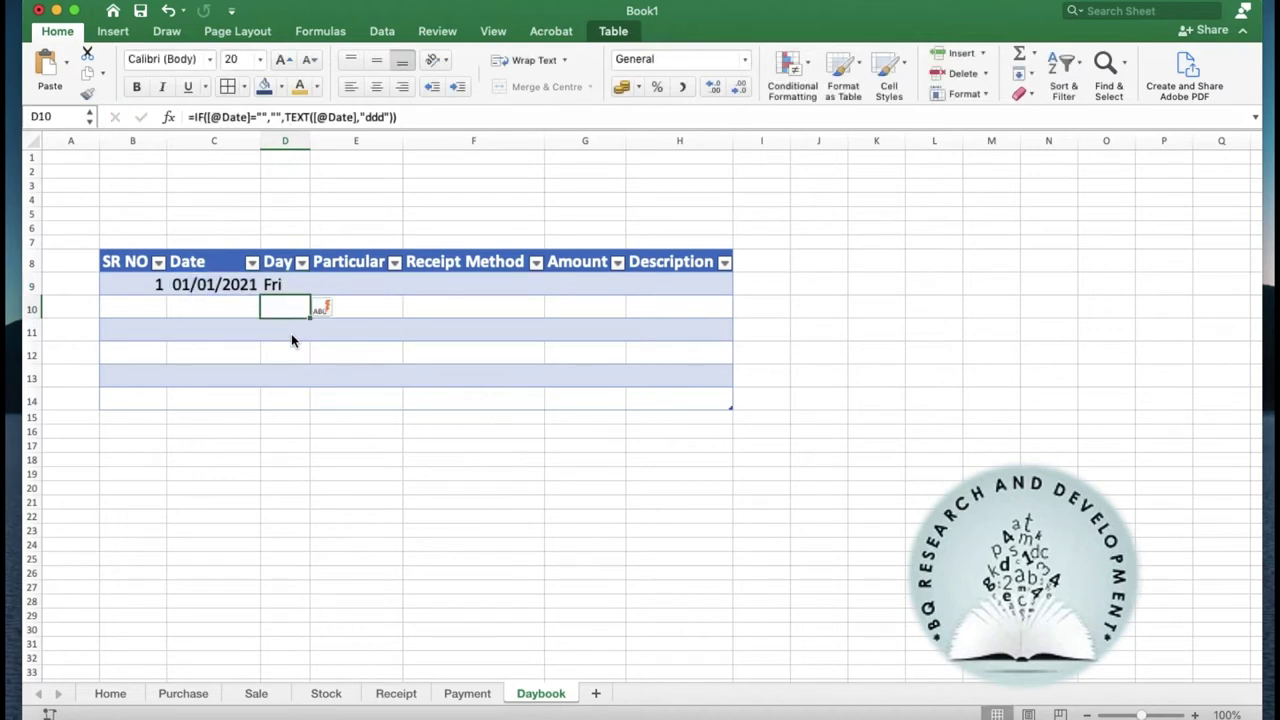
{"action": "left_click", "coordinate": [283, 284]}
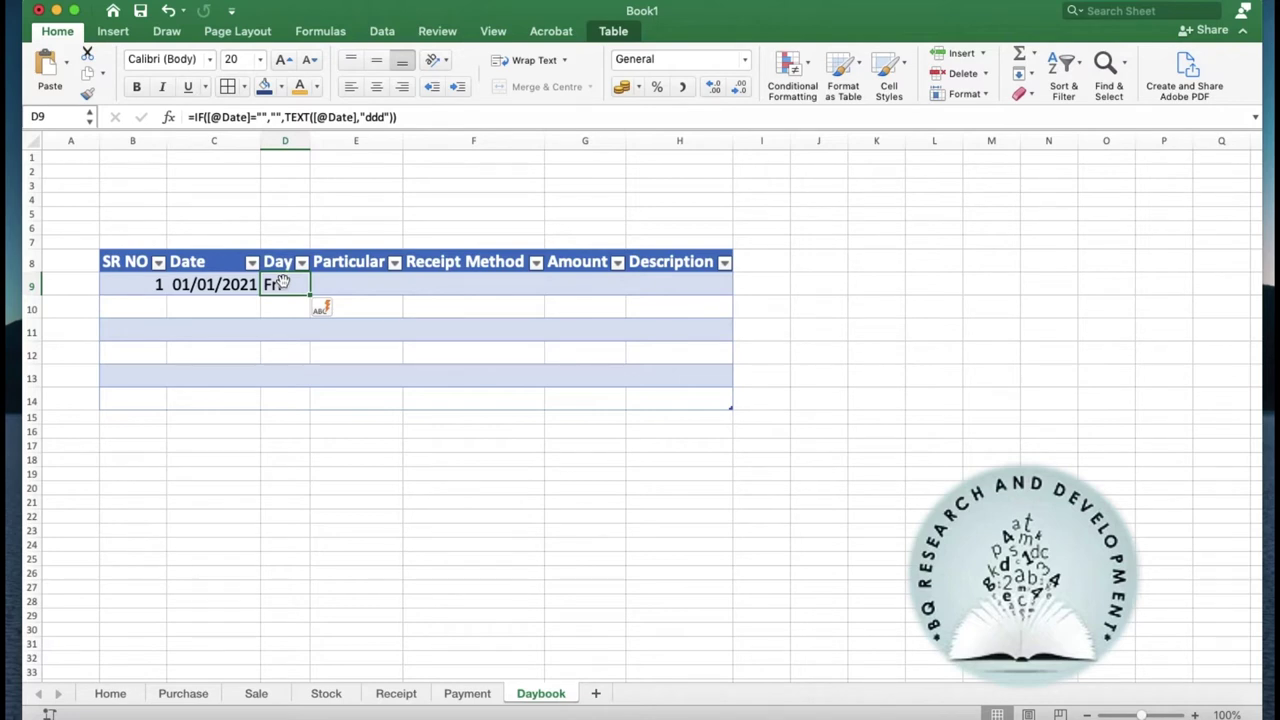
Step: Enter 01/01/2021 as the second row's date
{"action": "left_click", "coordinate": [192, 309]}
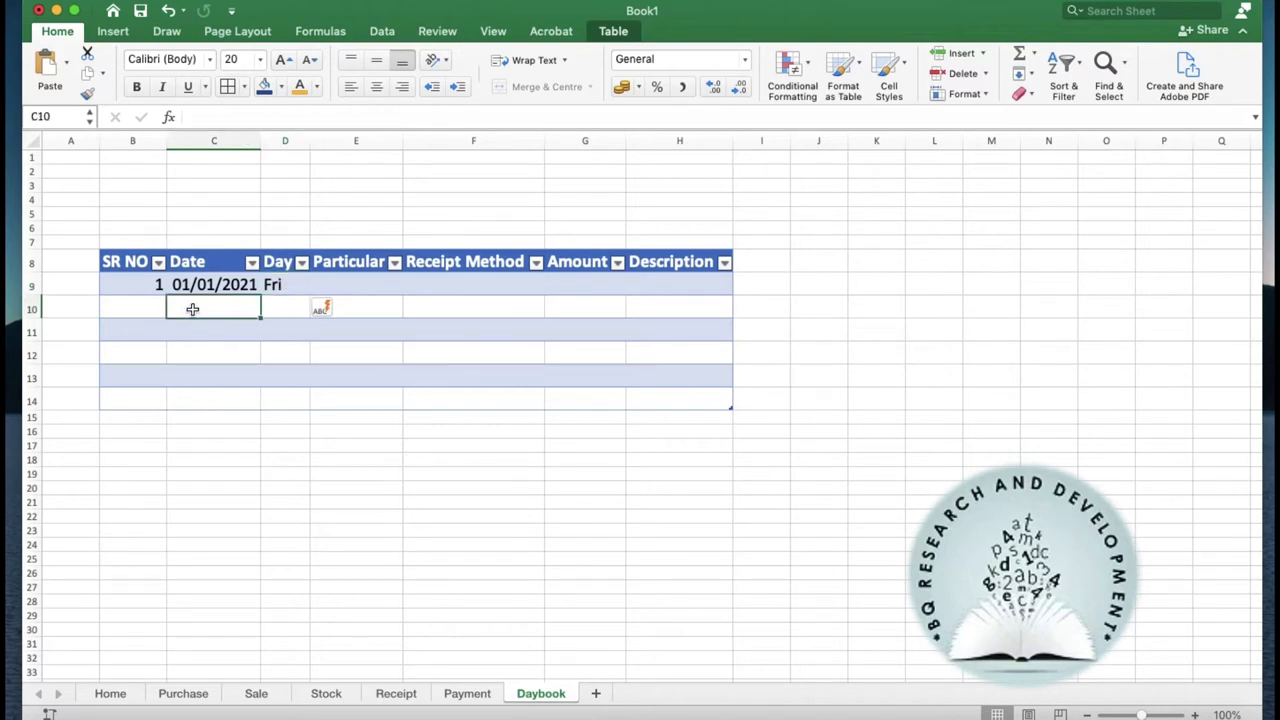
{"action": "type", "text": "01/01/2021"}
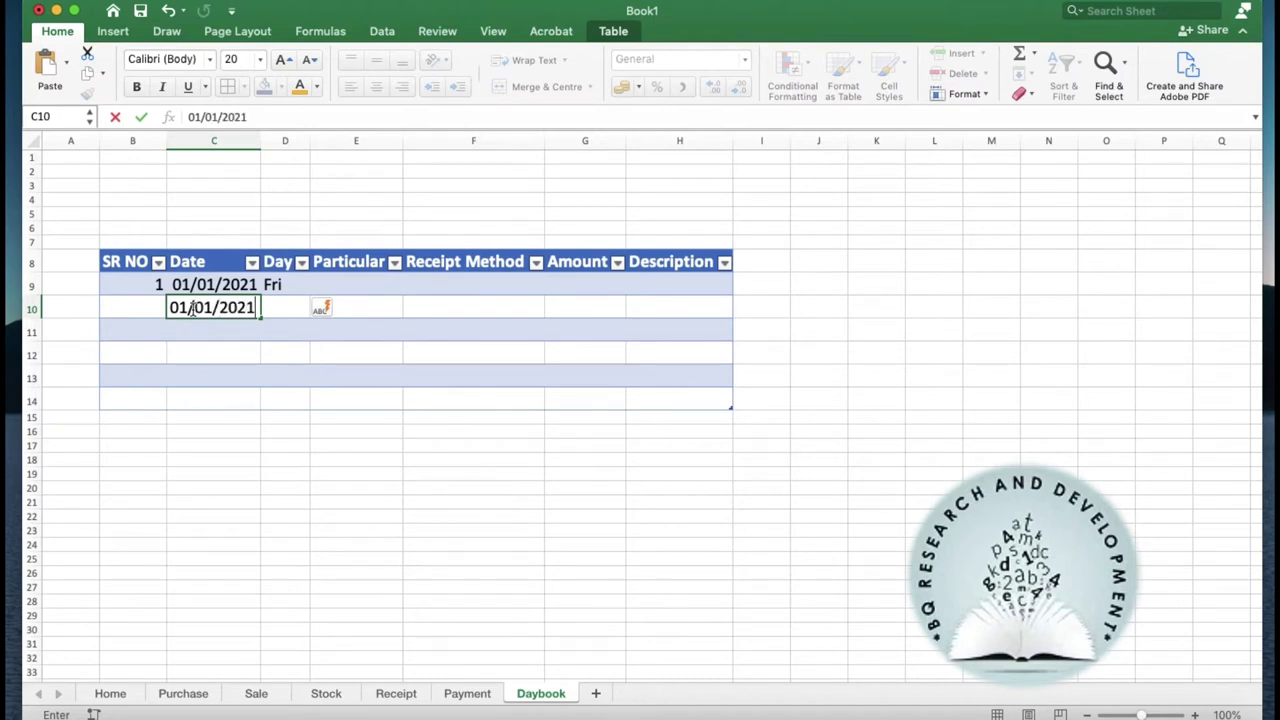
{"action": "key", "text": "Tab"}
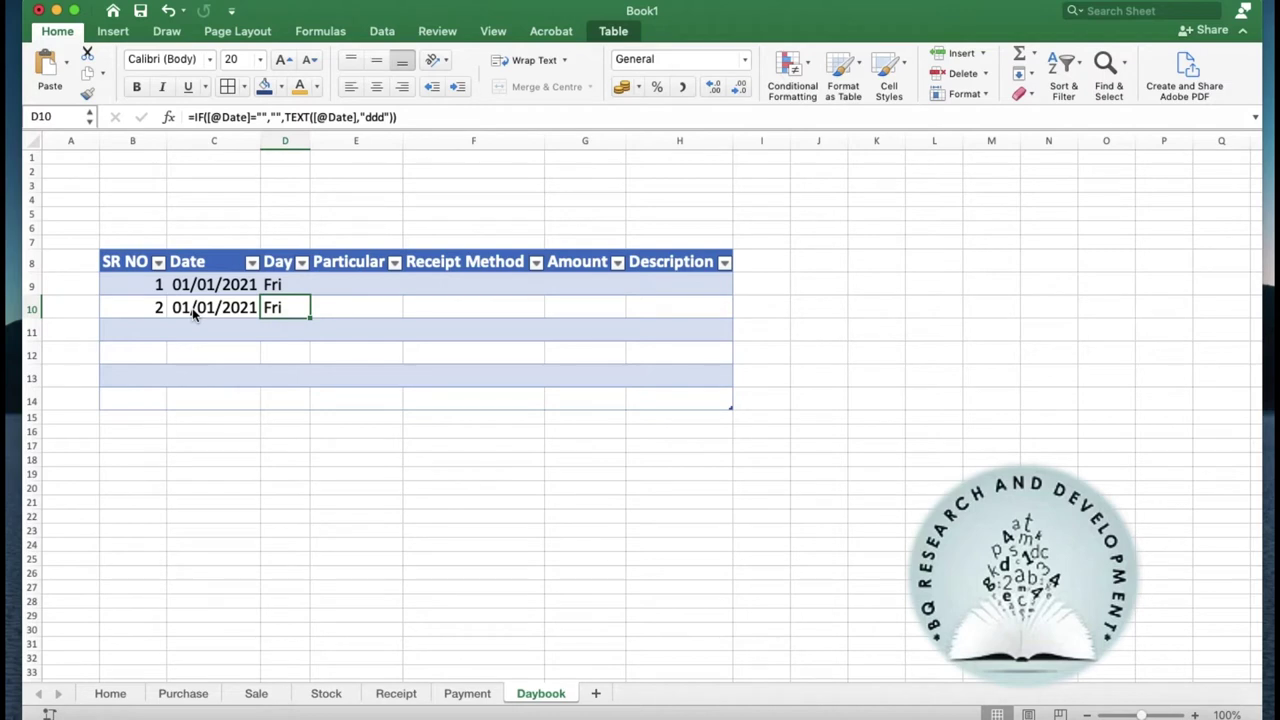
Step: Enter 02/01/2021 as the third row's date, undoing a manually typed SR NO 3
{"action": "left_click", "coordinate": [186, 323]}
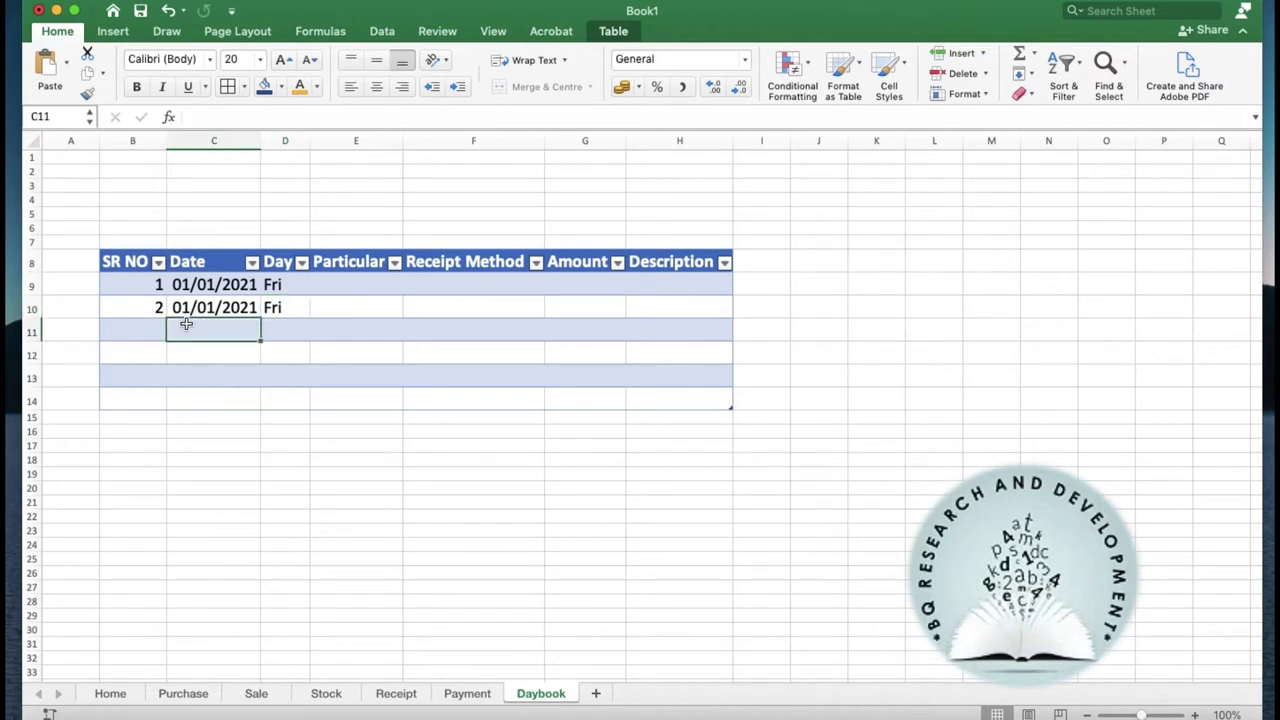
{"action": "key", "text": "Left"}
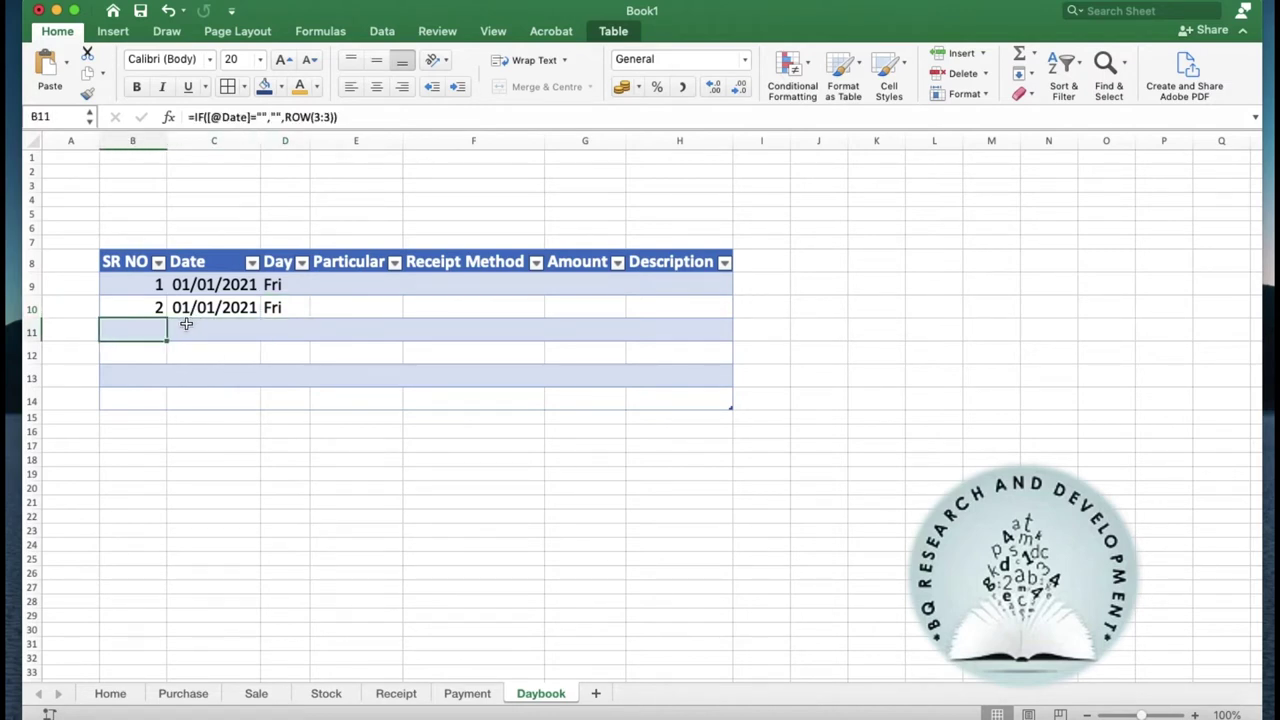
{"action": "type", "text": "3"}
{"action": "key", "text": "Tab"}
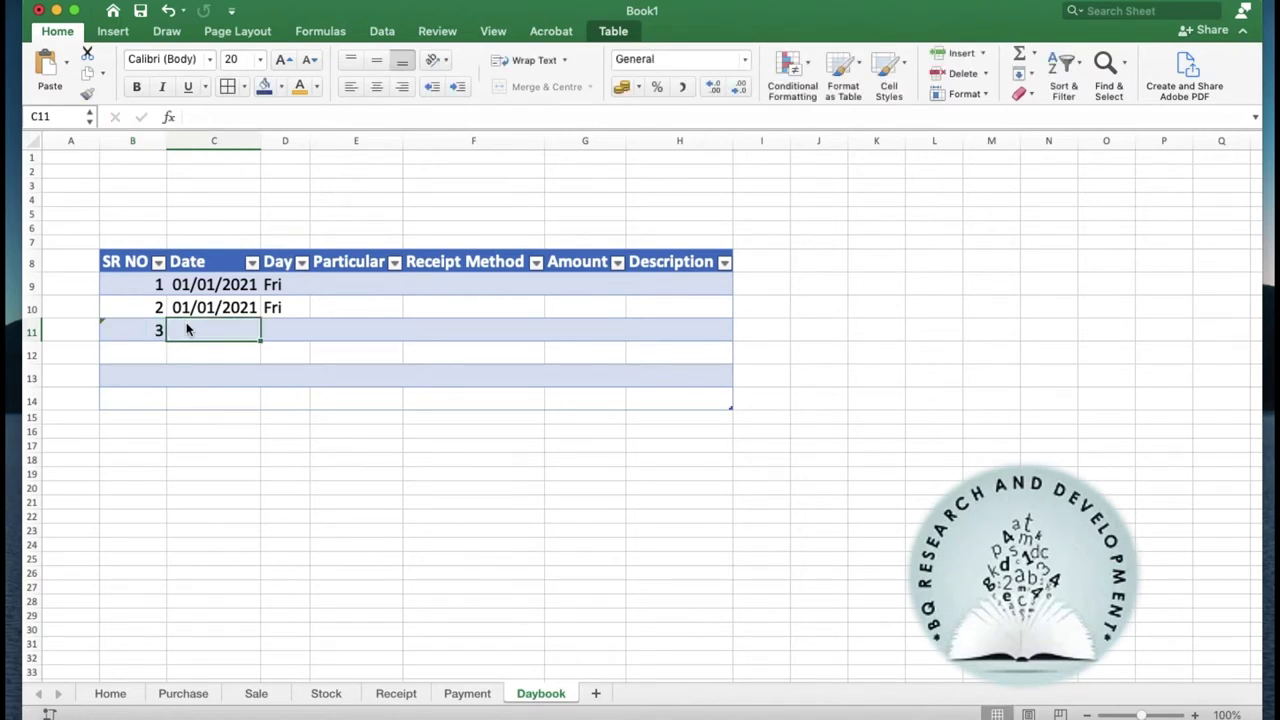
{"action": "key", "text": "Left"}
{"action": "key", "text": "super+z"}
{"action": "key", "text": "Right"}
{"action": "type", "text": "02/01/2021"}
{"action": "key", "text": "Right"}
{"action": "key", "text": "Left"}
{"action": "key", "text": "Left"}
Step: Copy the SR NO formula from B10 into B11 so the third row shows 3
{"action": "key", "text": "Up"}
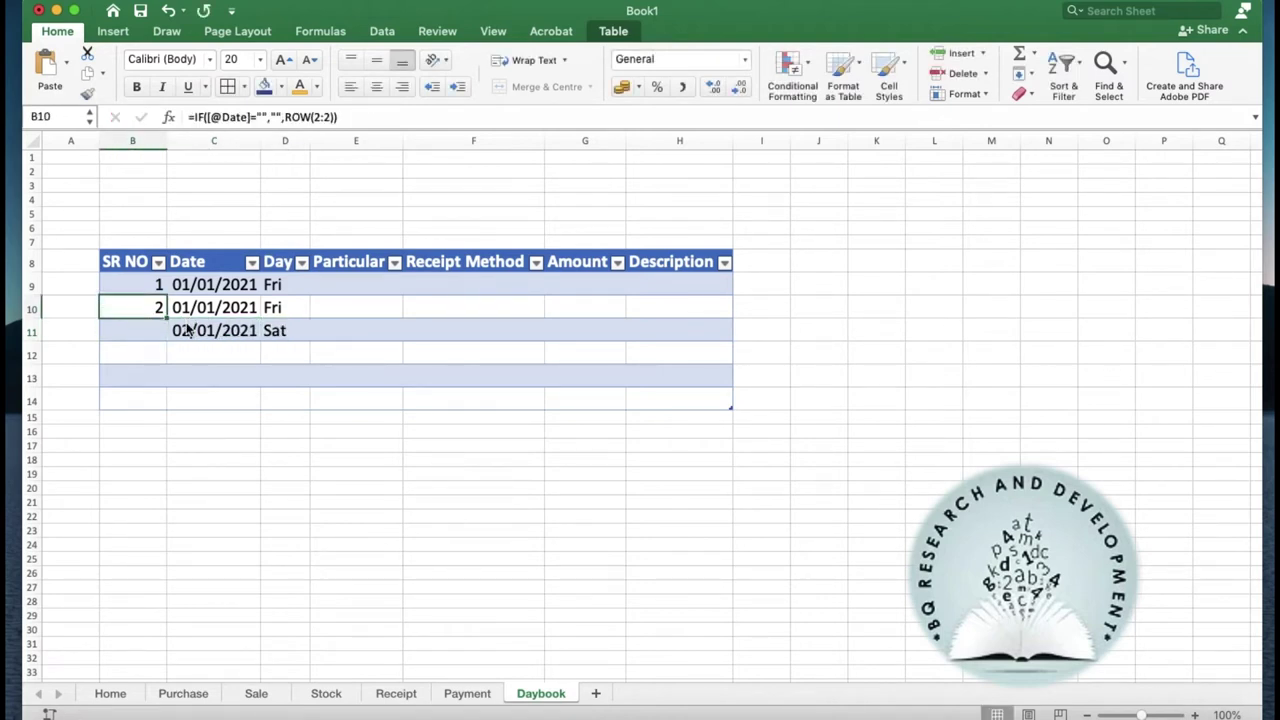
{"action": "key", "text": "super+c"}
{"action": "key", "text": "Down"}
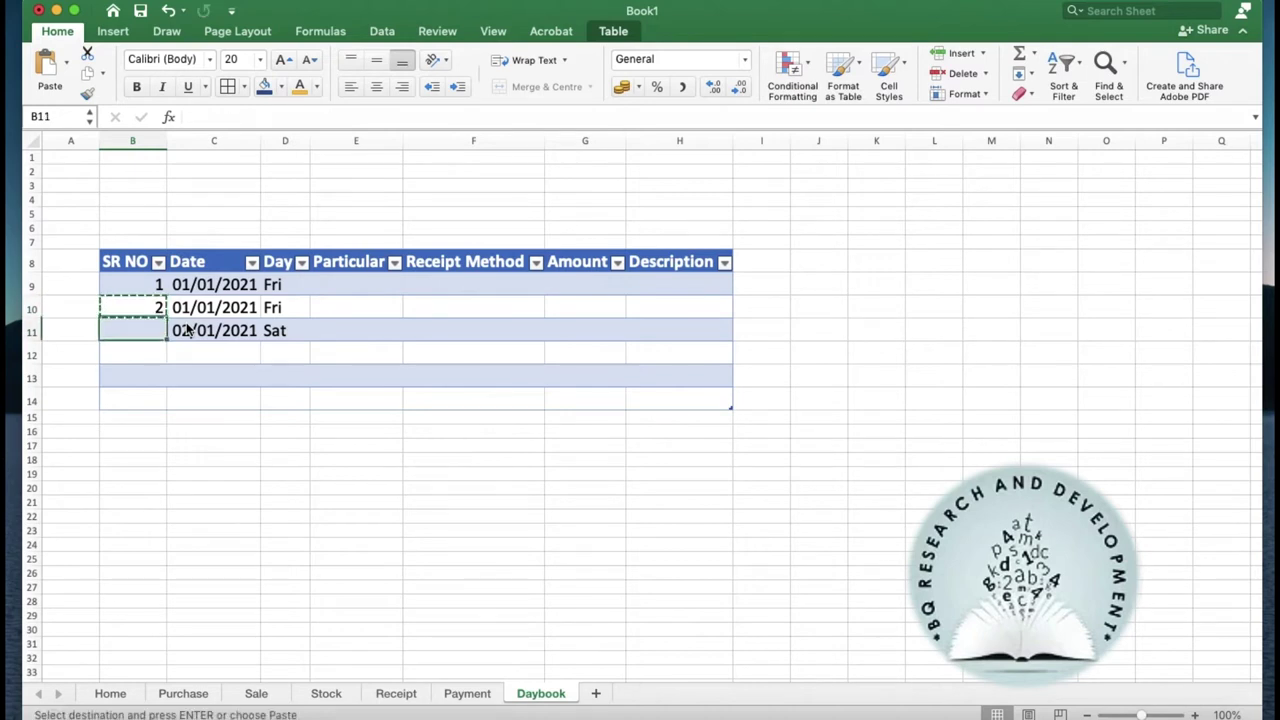
{"action": "key", "text": "super+v"}
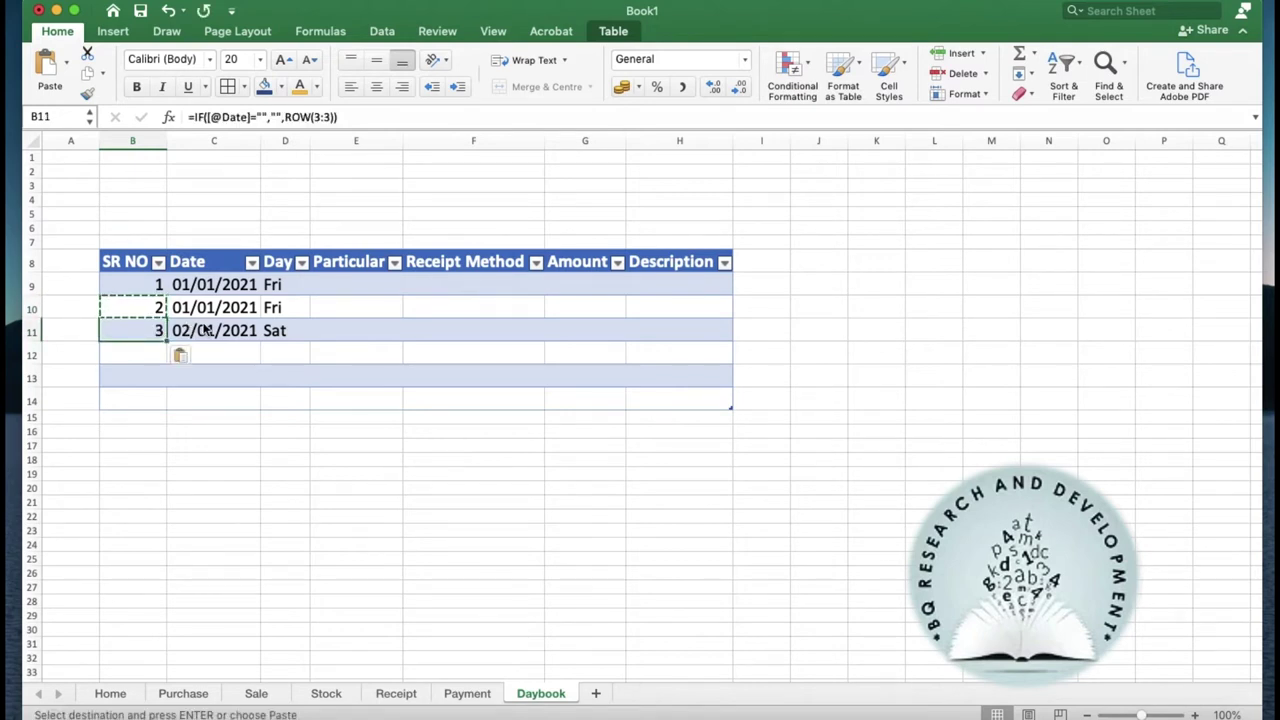
{"action": "left_click", "coordinate": [115, 309]}
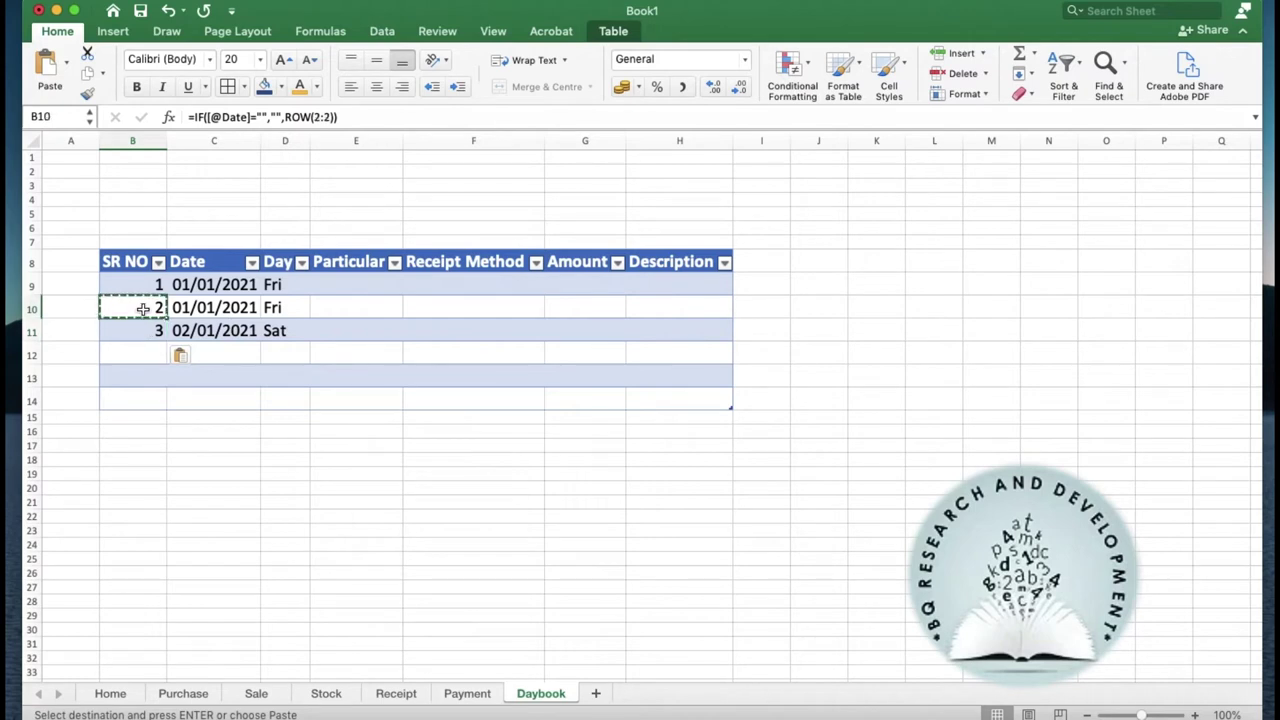
{"action": "left_click", "coordinate": [207, 350]}
{"action": "left_click", "coordinate": [145, 350]}
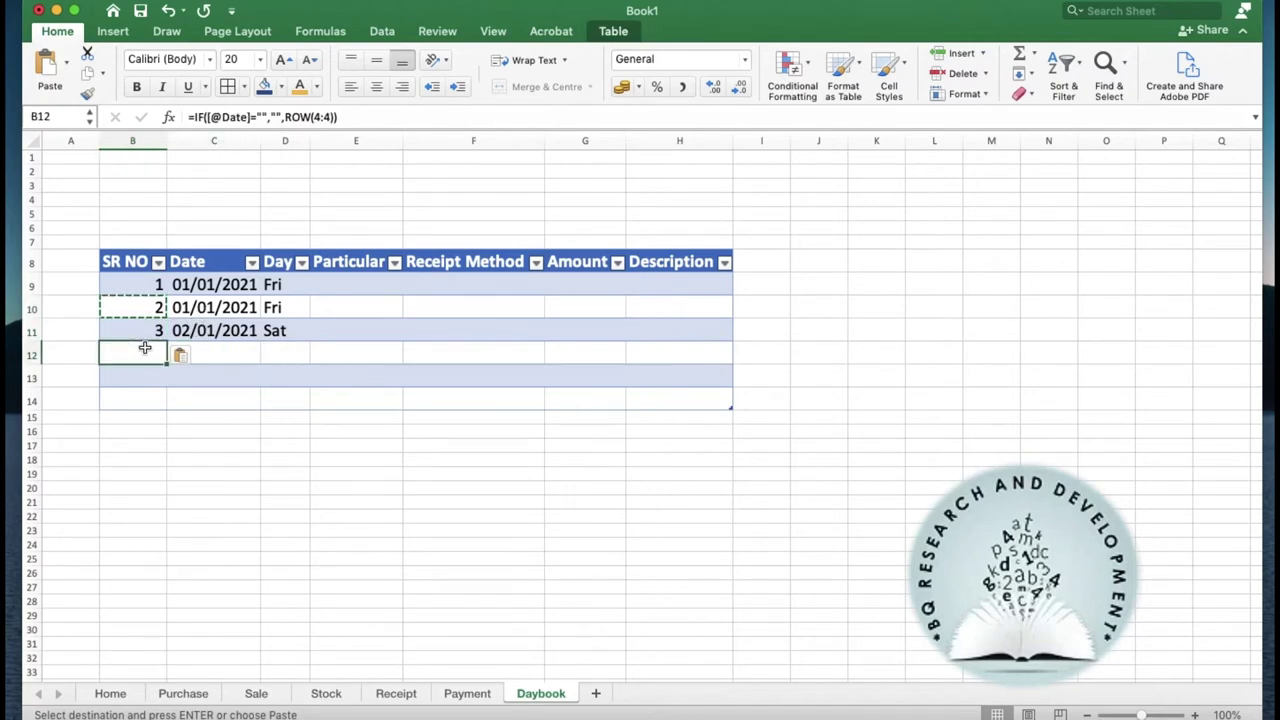
{"action": "left_click", "coordinate": [221, 351]}
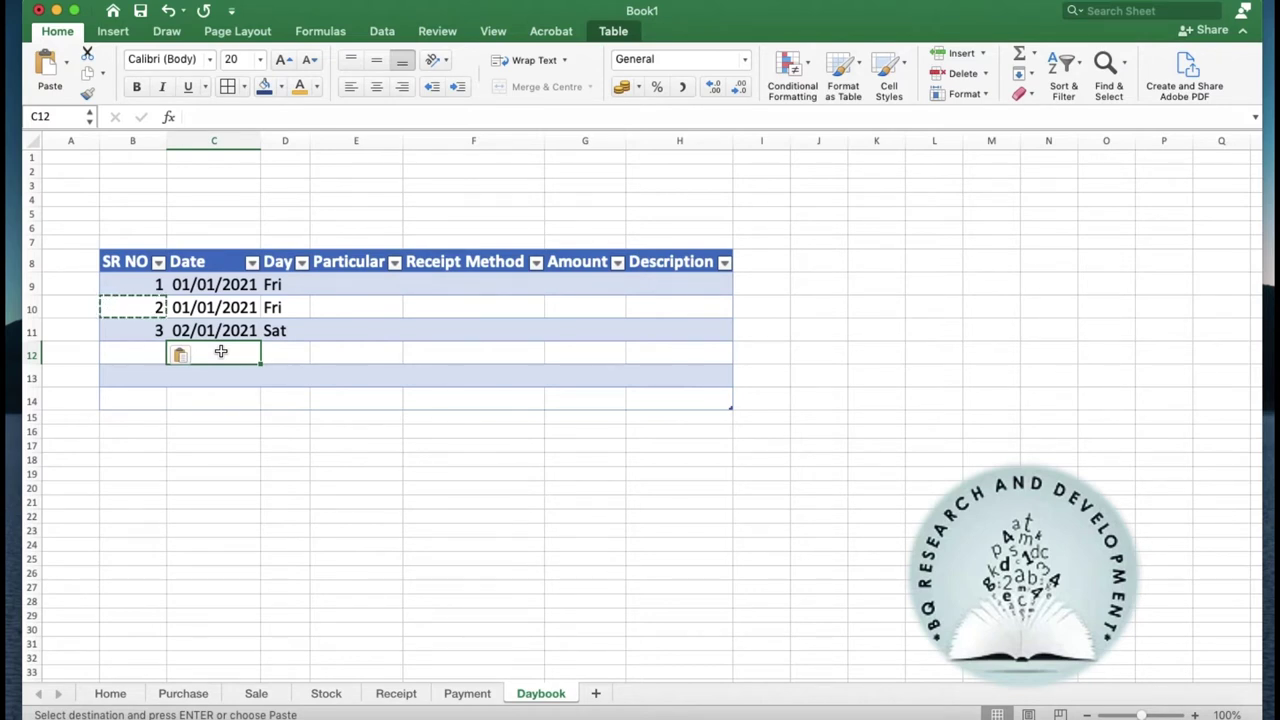
{"action": "left_click", "coordinate": [444, 265]}
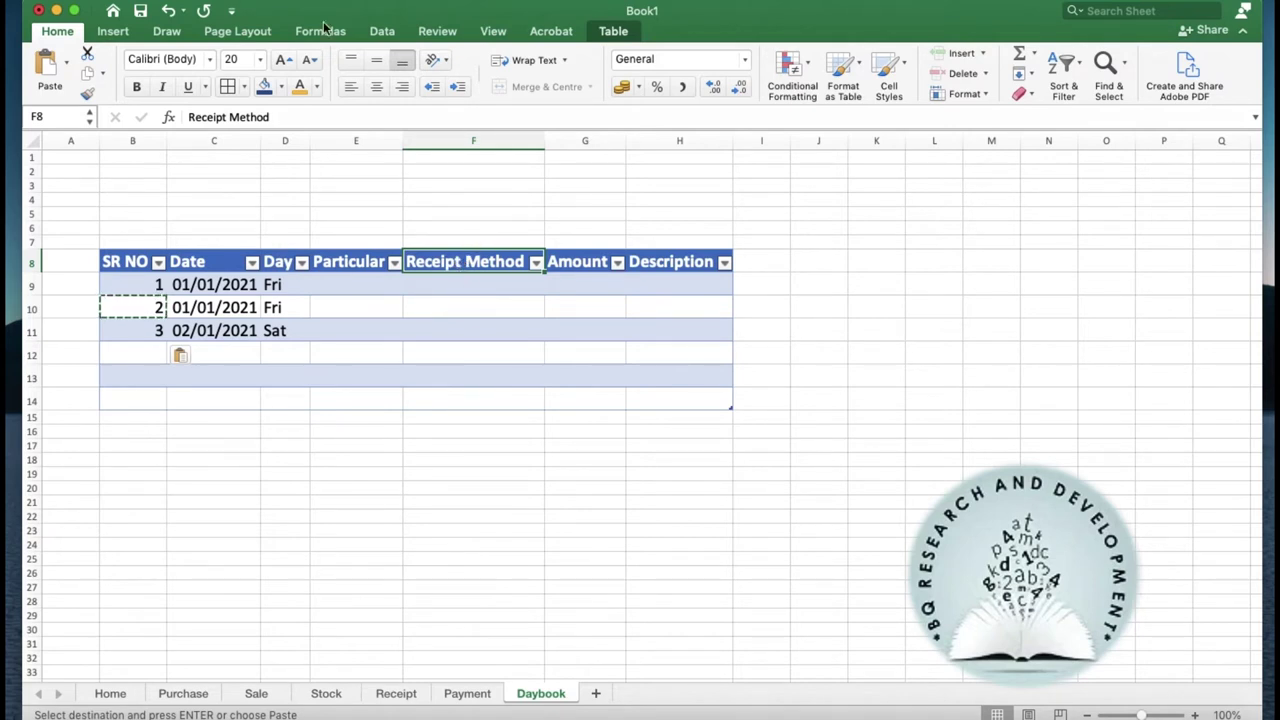
Step: Restrict the Receipt Method column to a drop-down list of cash, cheque, credit
{"action": "left_click", "coordinate": [385, 34]}
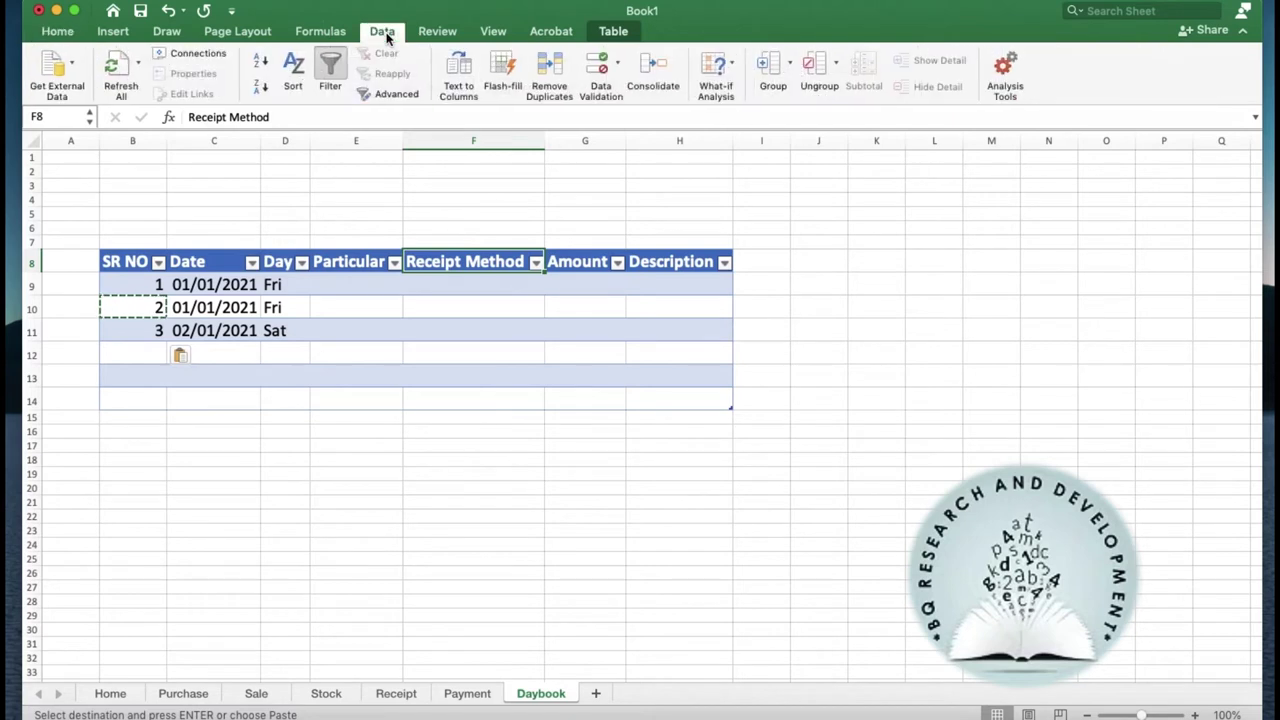
{"action": "left_click", "coordinate": [617, 65]}
{"action": "left_click", "coordinate": [636, 96]}
{"action": "left_click", "coordinate": [641, 206]}
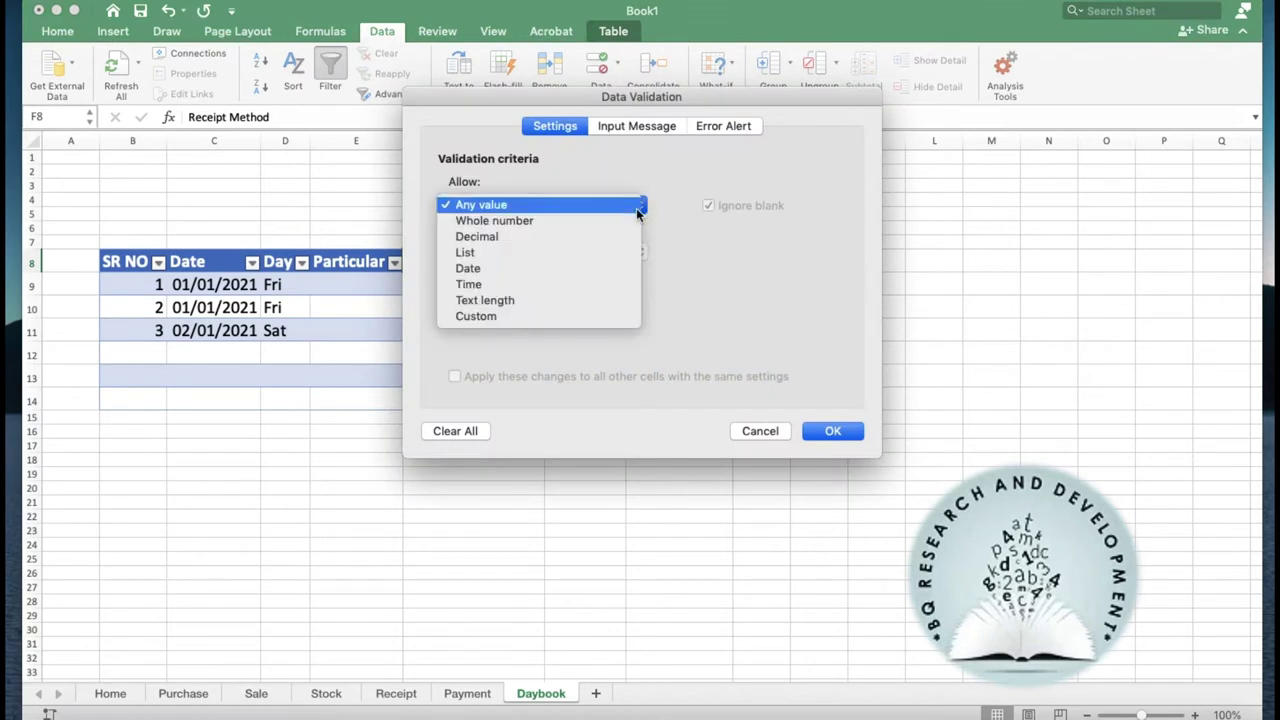
{"action": "left_click", "coordinate": [575, 257]}
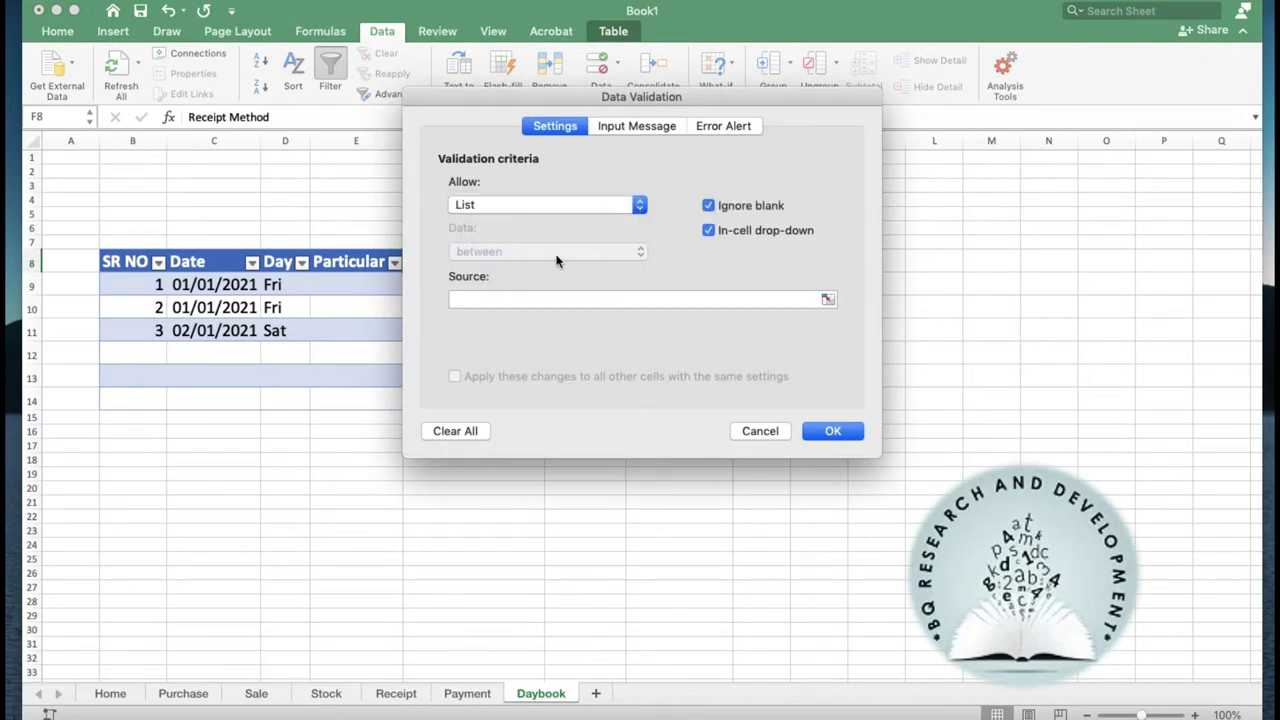
{"action": "left_click", "coordinate": [498, 299]}
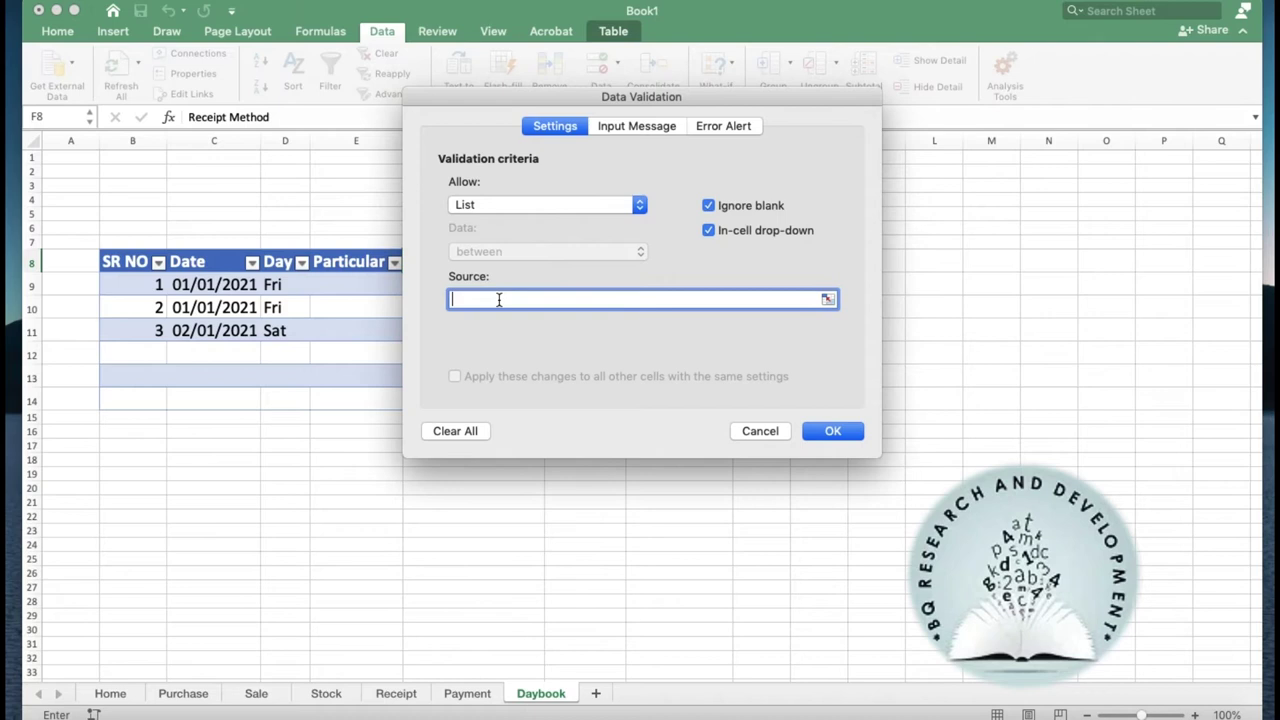
{"action": "type", "text": "cash"}
{"action": "type", "text": ",che"}
{"action": "type", "text": "que,credit"}
{"action": "left_click", "coordinate": [830, 437]}
{"action": "left_click", "coordinate": [830, 437]}
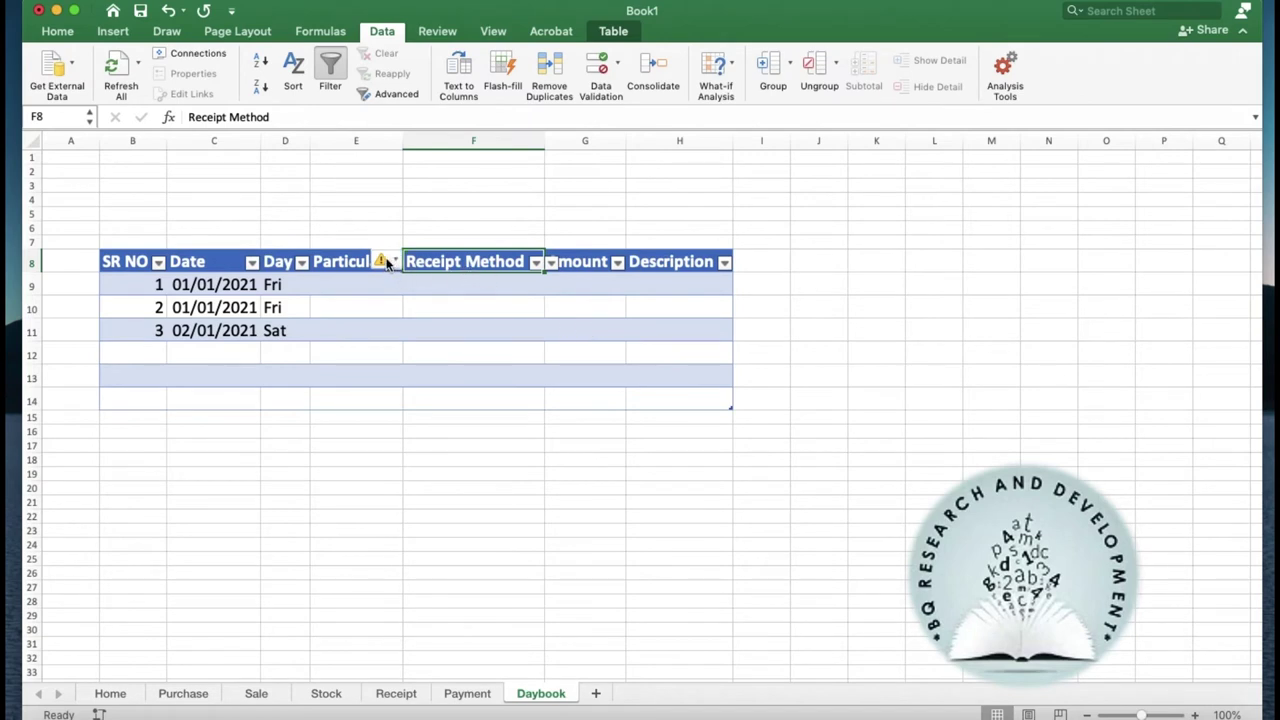
{"action": "left_click", "coordinate": [529, 284]}
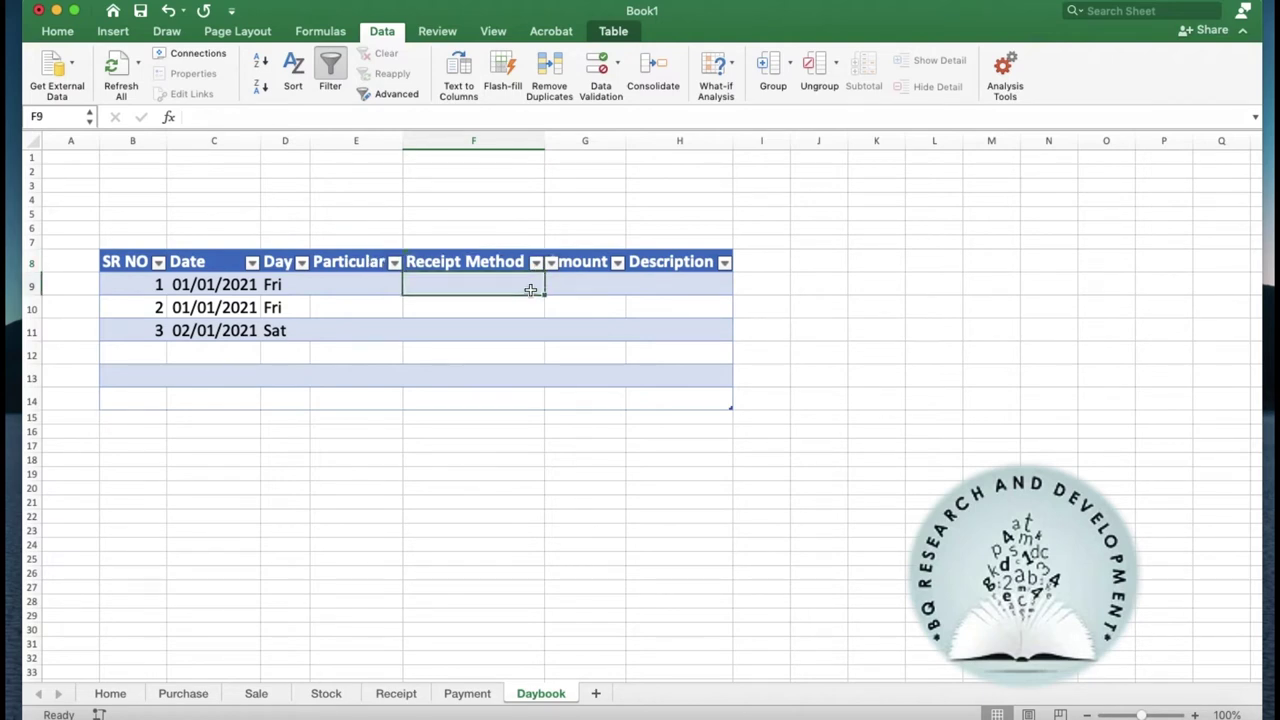
Step: Give cell F9 a Data Validation list with source cash,cheque,credit
{"action": "left_click", "coordinate": [619, 62]}
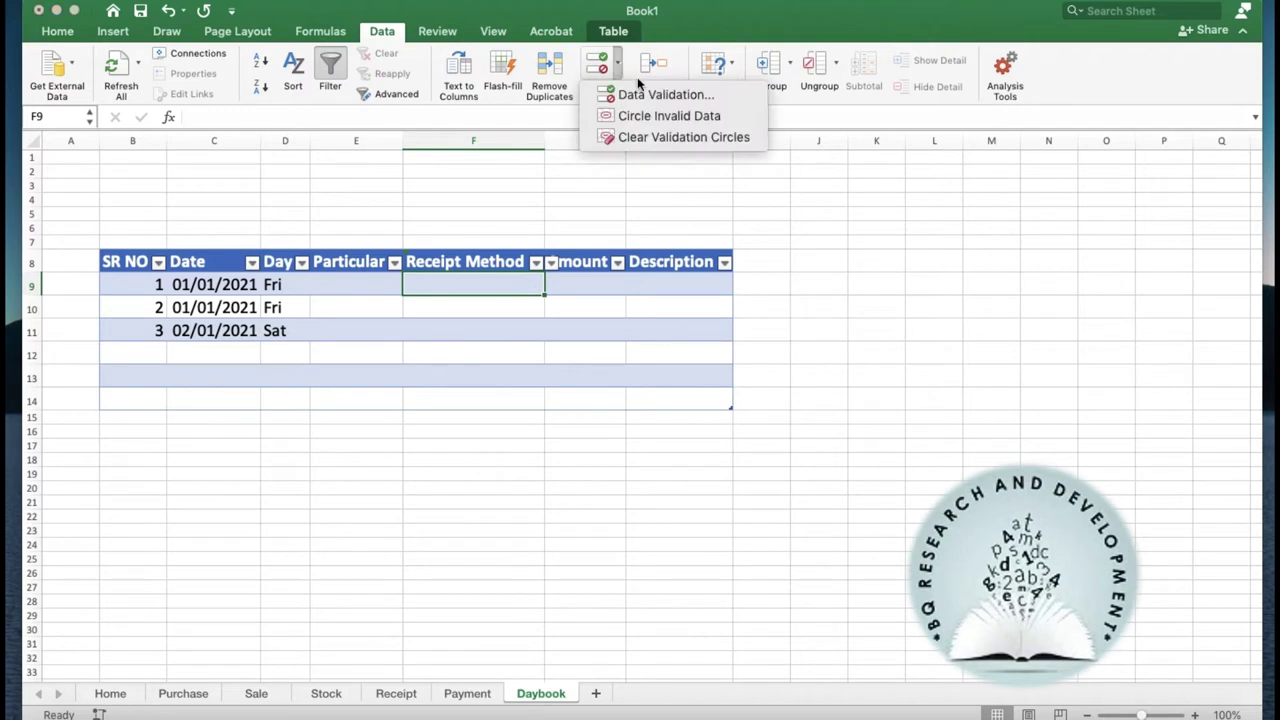
{"action": "left_click", "coordinate": [643, 95]}
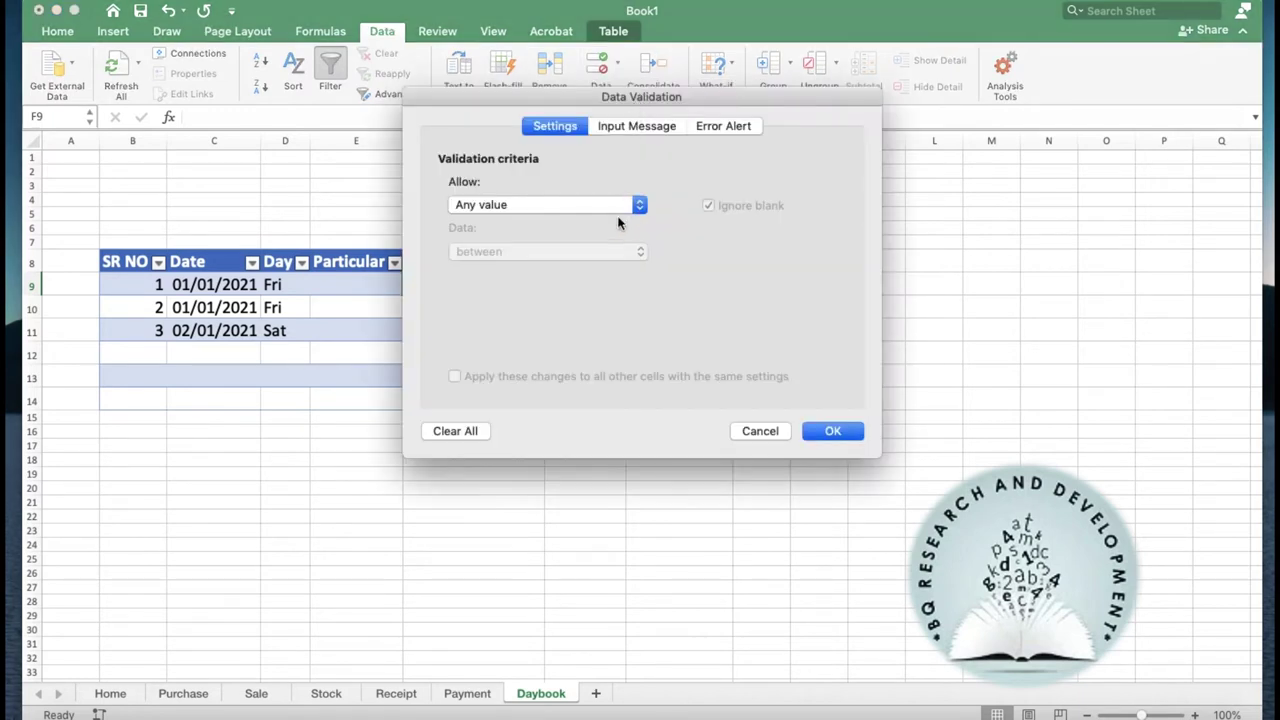
{"action": "left_click", "coordinate": [633, 212]}
{"action": "left_click", "coordinate": [575, 252]}
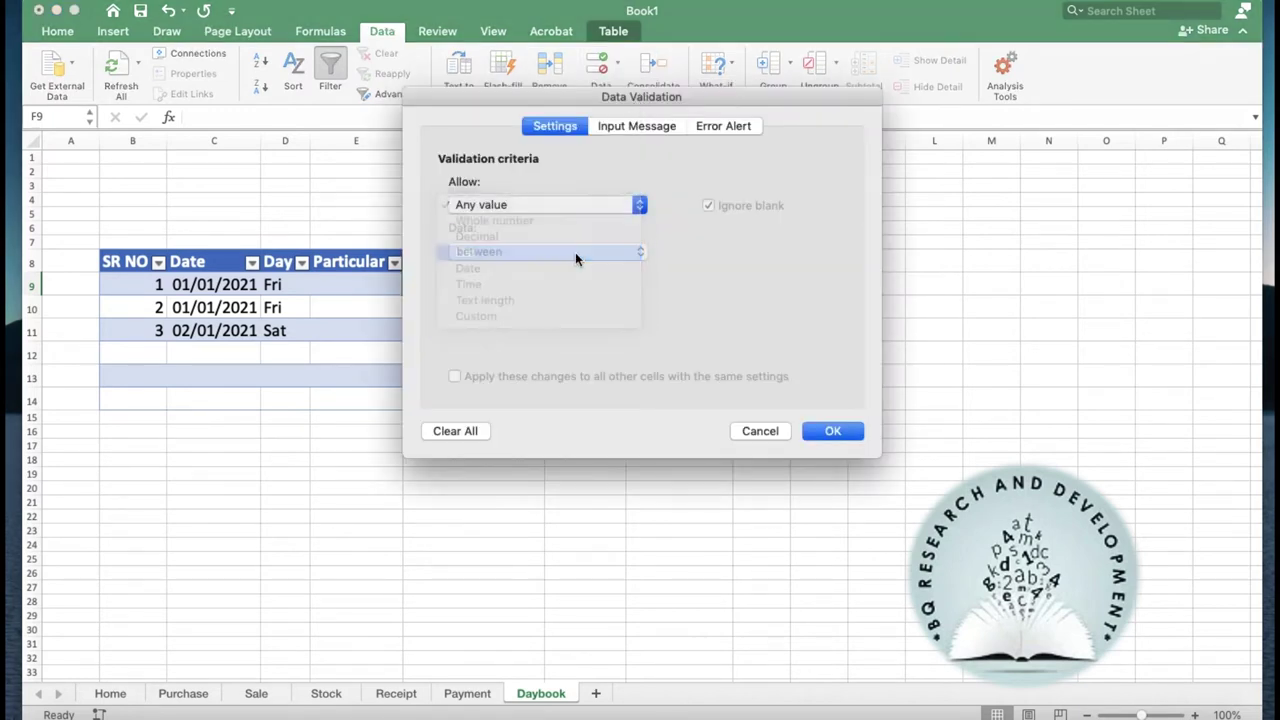
{"action": "left_click", "coordinate": [529, 298]}
{"action": "type", "text": "cash,cheque,credit"}
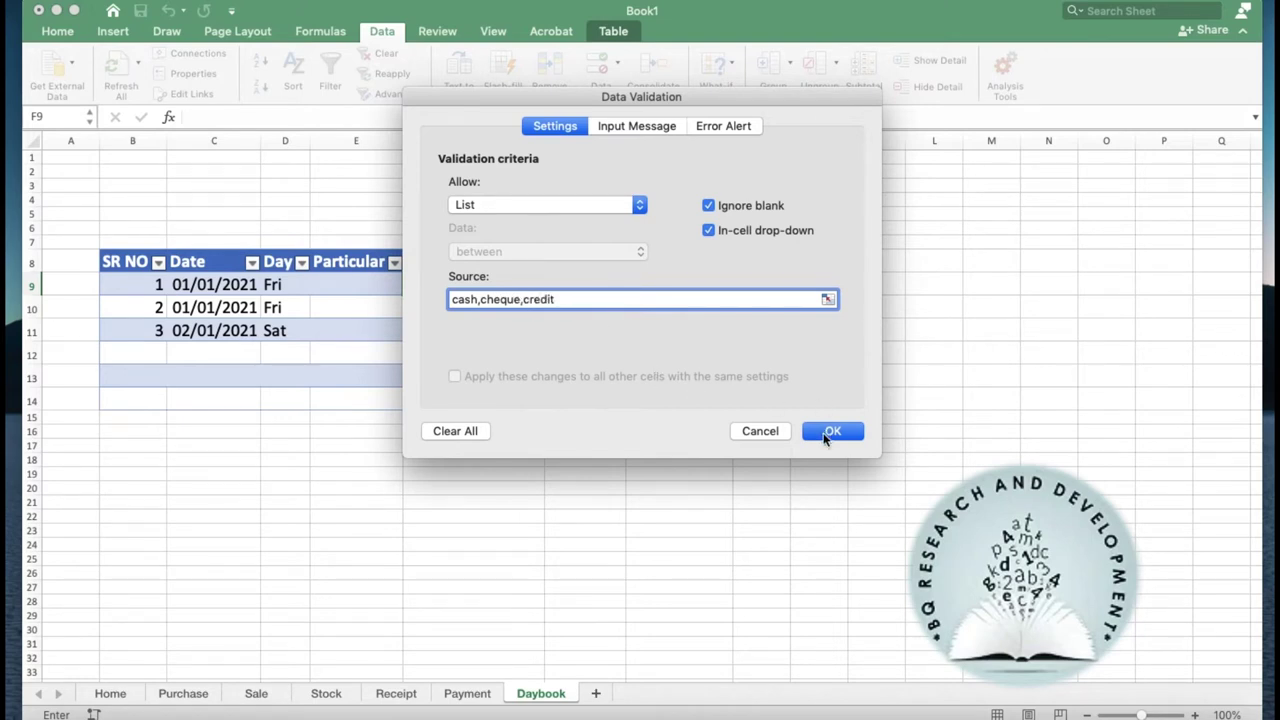
{"action": "left_click", "coordinate": [830, 432]}
{"action": "left_click", "coordinate": [470, 309]}
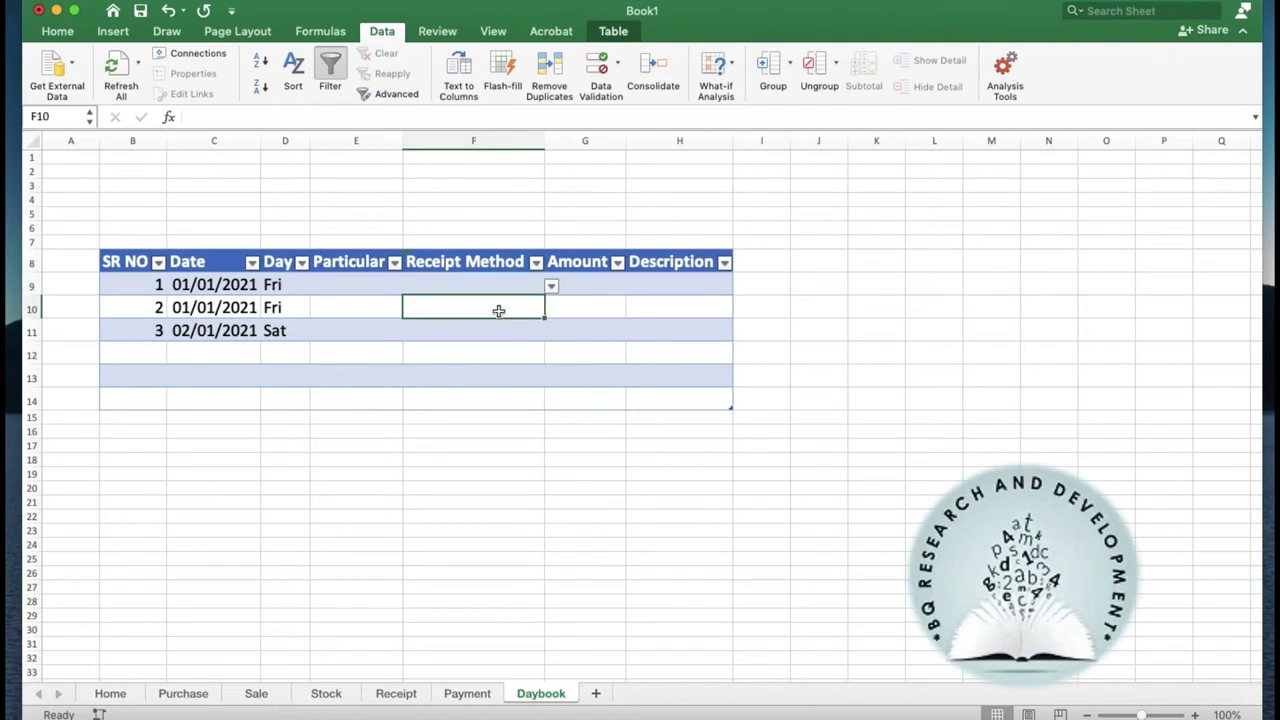
Step: Test F9's drop-down to confirm it offers cash, cheque and credit
{"action": "left_click", "coordinate": [505, 283]}
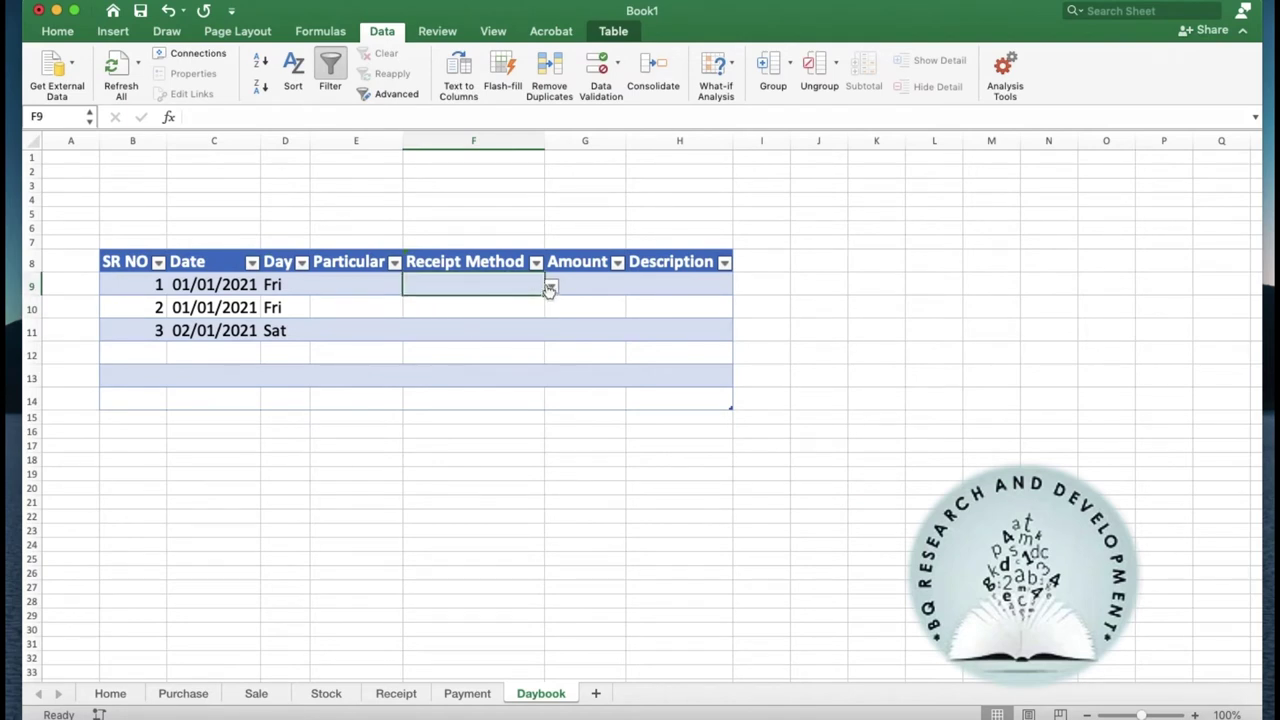
{"action": "left_click", "coordinate": [551, 287]}
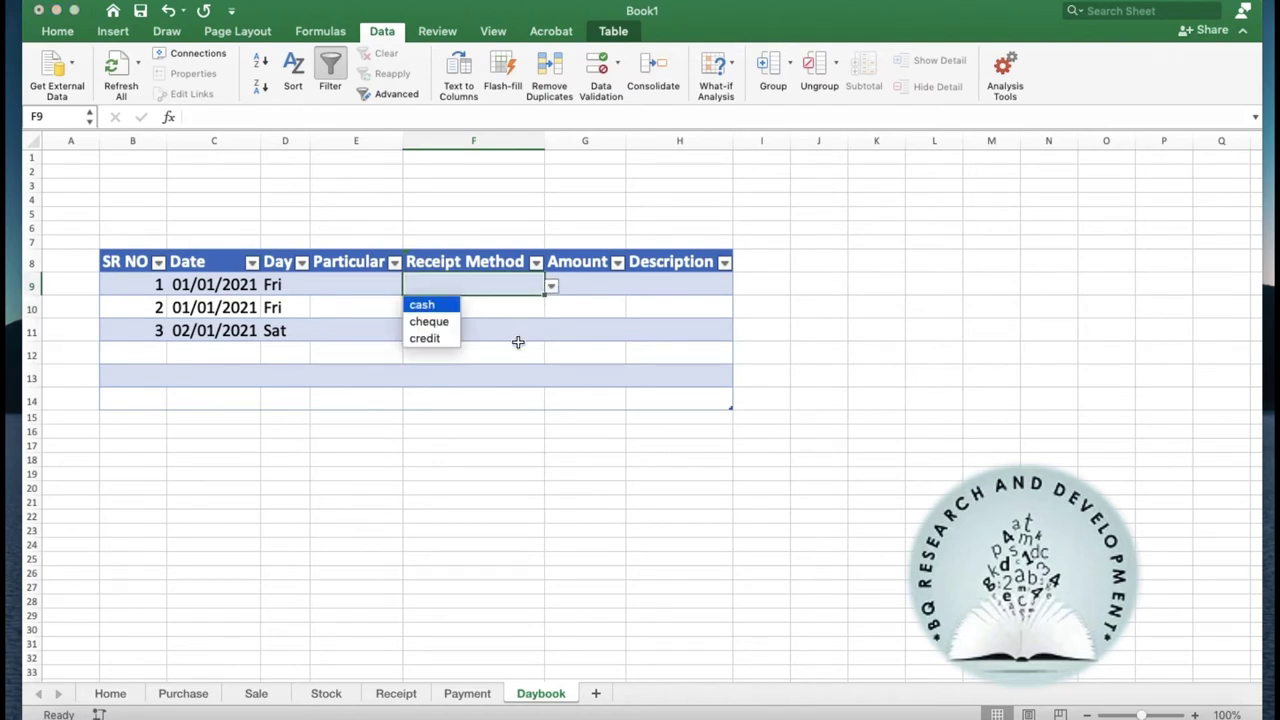
{"action": "left_click", "coordinate": [517, 340]}
{"action": "left_click", "coordinate": [516, 332]}
{"action": "left_click", "coordinate": [514, 310]}
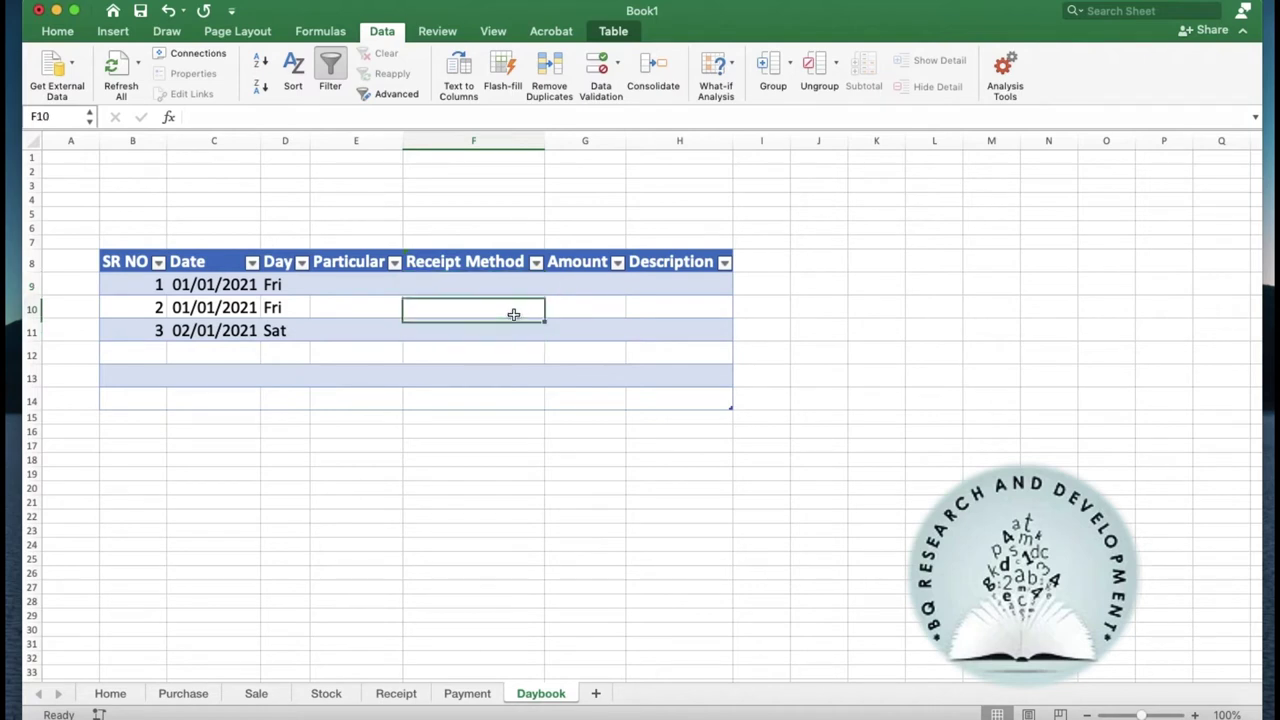
{"action": "left_click", "coordinate": [513, 284]}
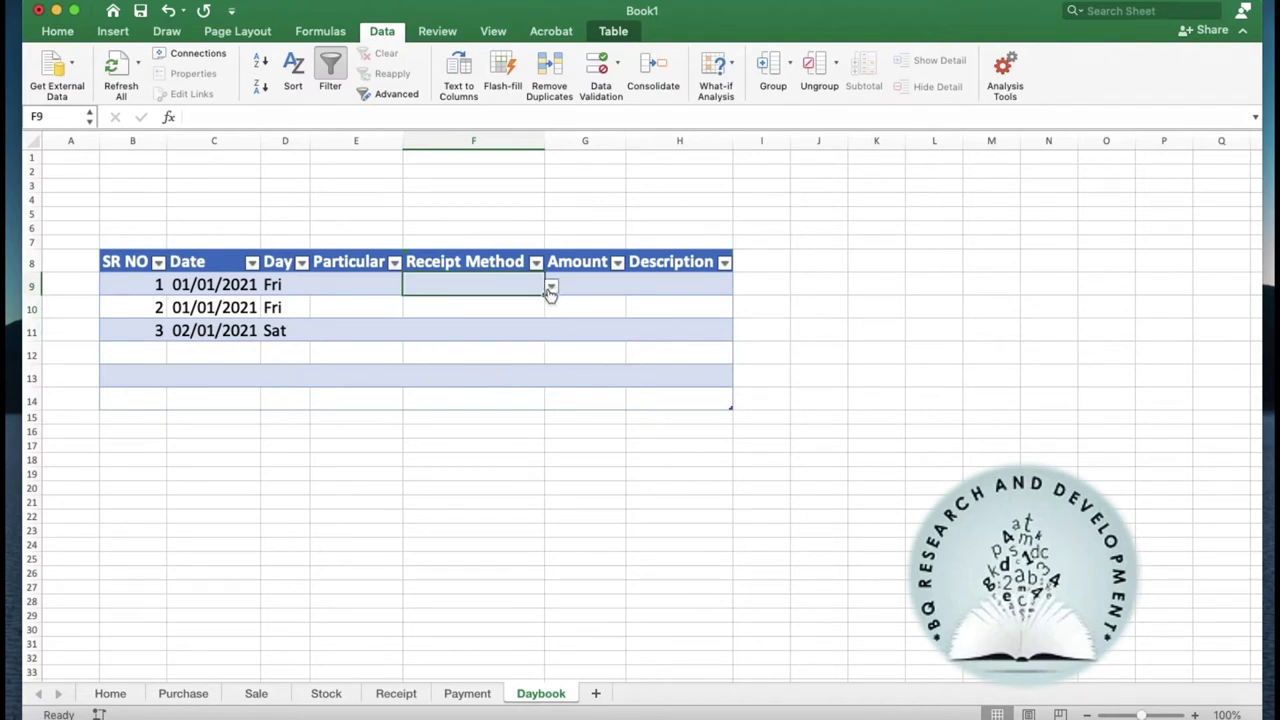
{"action": "left_click", "coordinate": [550, 288]}
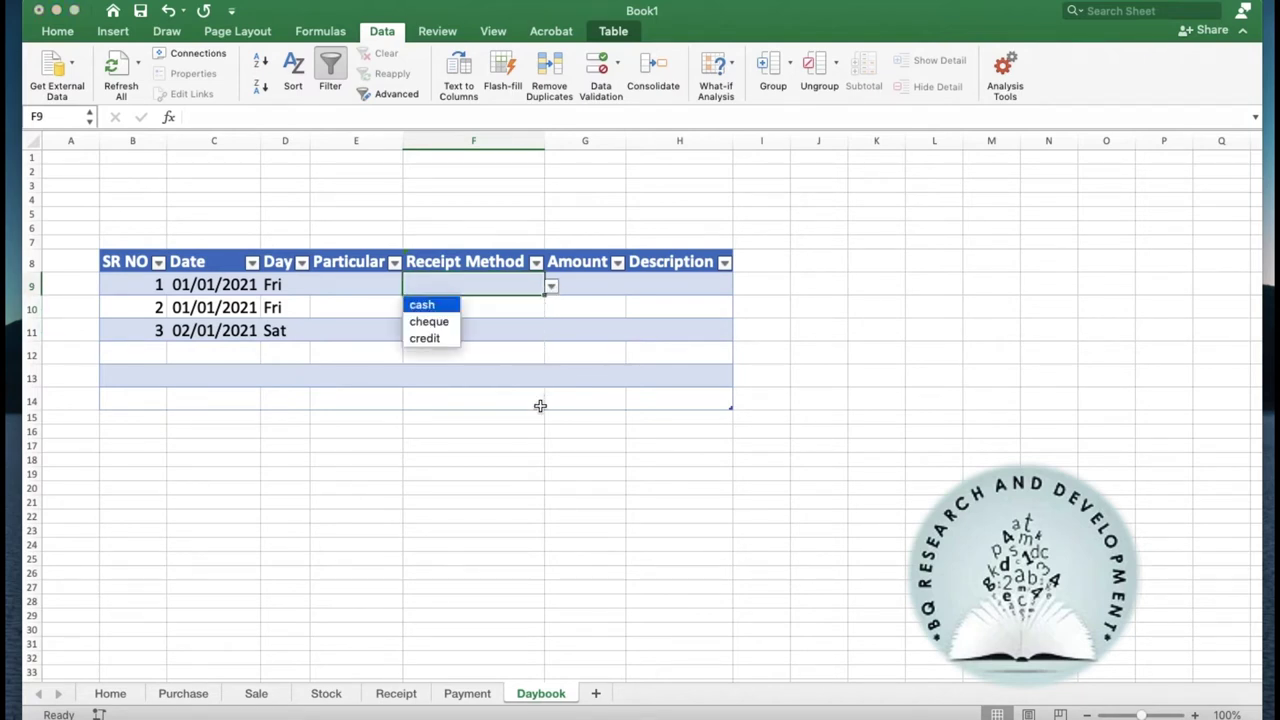
{"action": "key", "text": "Escape"}
Step: Fill F9's validation list down to F13 and check cells F11 to F13
{"action": "left_click_drag", "start_coordinate": [545, 294], "coordinate": [536, 395]}
{"action": "left_click", "coordinate": [508, 337]}
{"action": "left_click", "coordinate": [522, 355]}
{"action": "left_click", "coordinate": [518, 395]}
{"action": "left_click", "coordinate": [517, 376]}
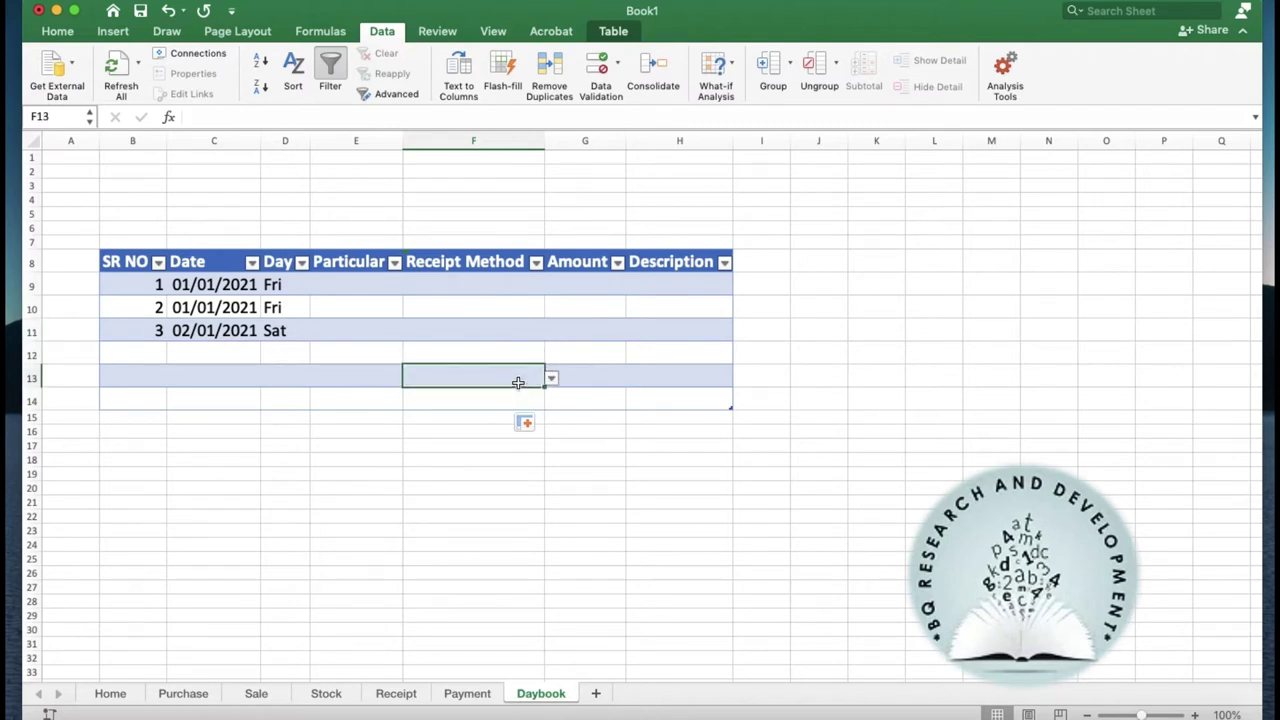
{"action": "left_click", "coordinate": [514, 352]}
{"action": "left_click", "coordinate": [515, 324]}
{"action": "left_click", "coordinate": [511, 289]}
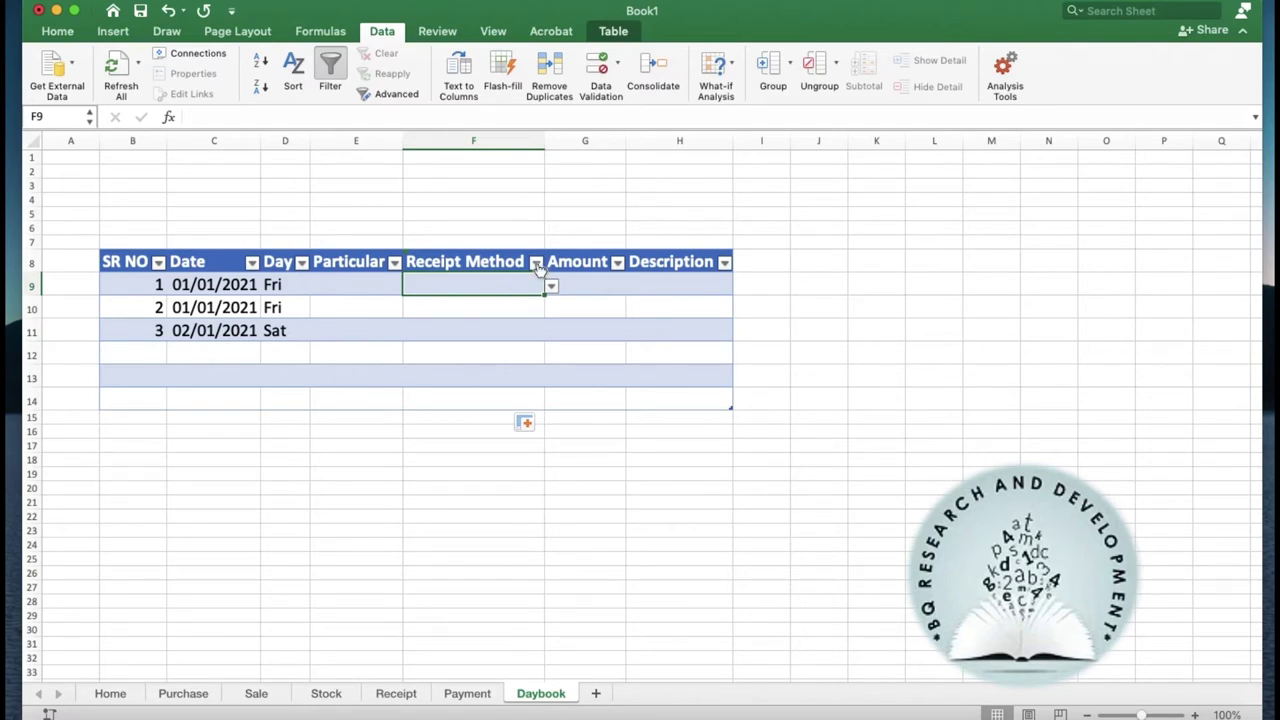
Step: Open and close the Receipt Method filter panel, then select G9 and A1
{"action": "left_click", "coordinate": [536, 262]}
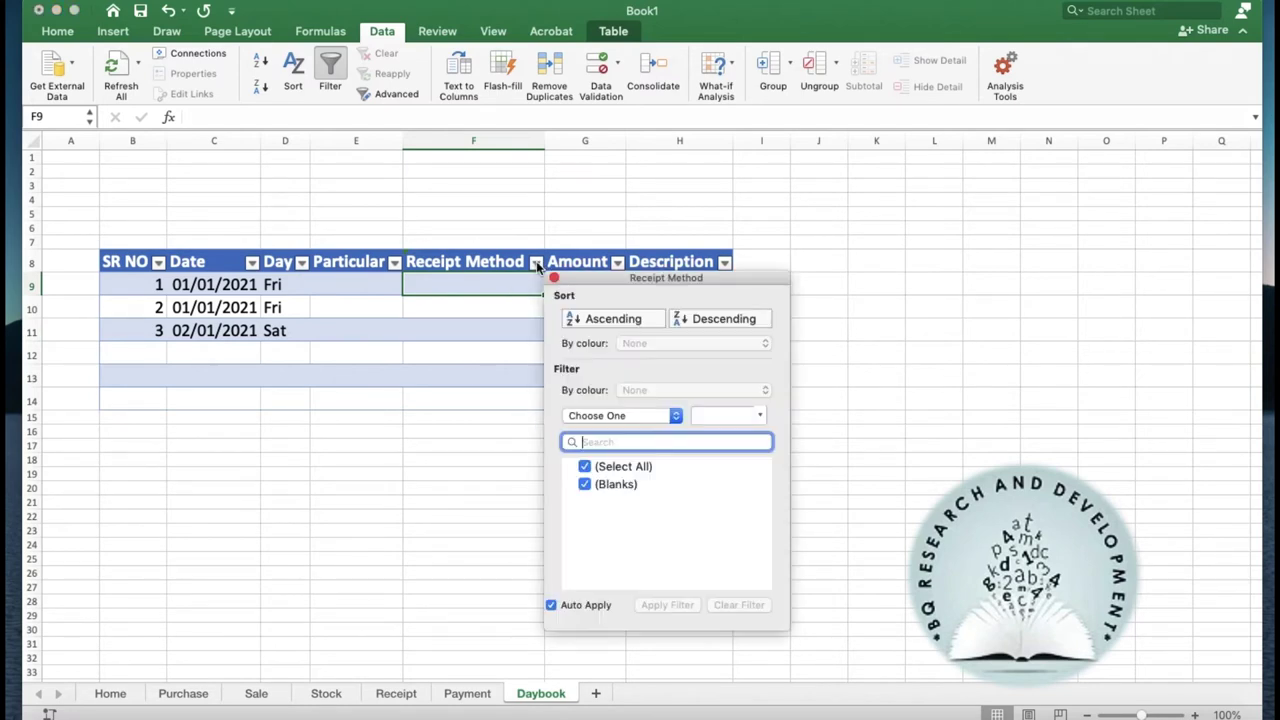
{"action": "left_click", "coordinate": [452, 347]}
{"action": "left_click", "coordinate": [488, 330]}
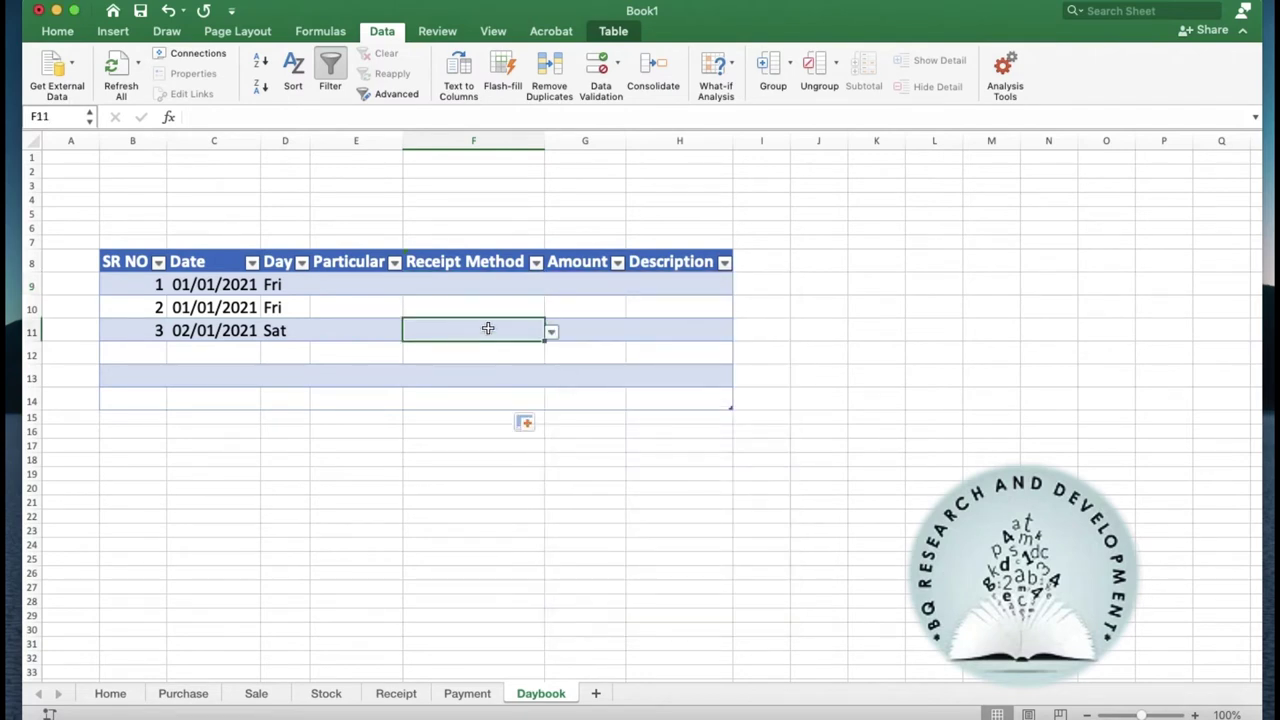
{"action": "left_click", "coordinate": [580, 280]}
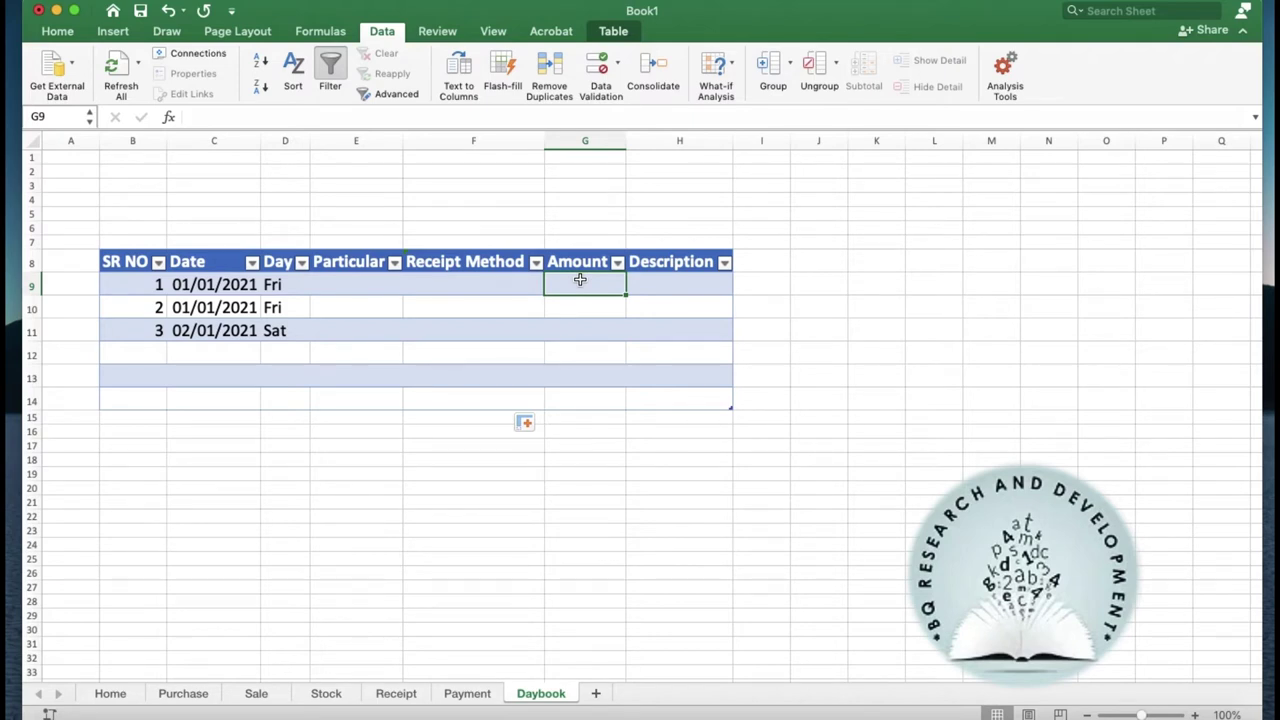
{"action": "left_click", "coordinate": [62, 158]}
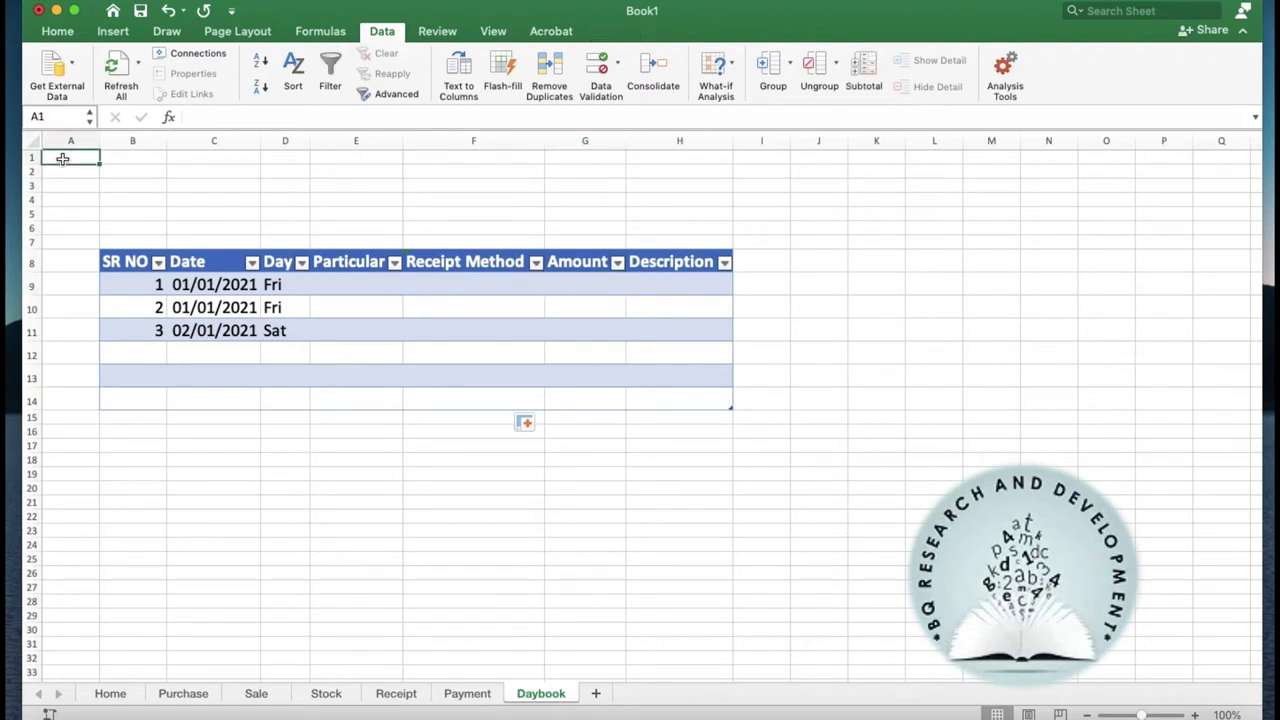
Step: Merge and centre A1:C1 and enter the heading 'Summary'
{"action": "key", "text": "shift+Right"}
{"action": "key", "text": "shift+Right"}
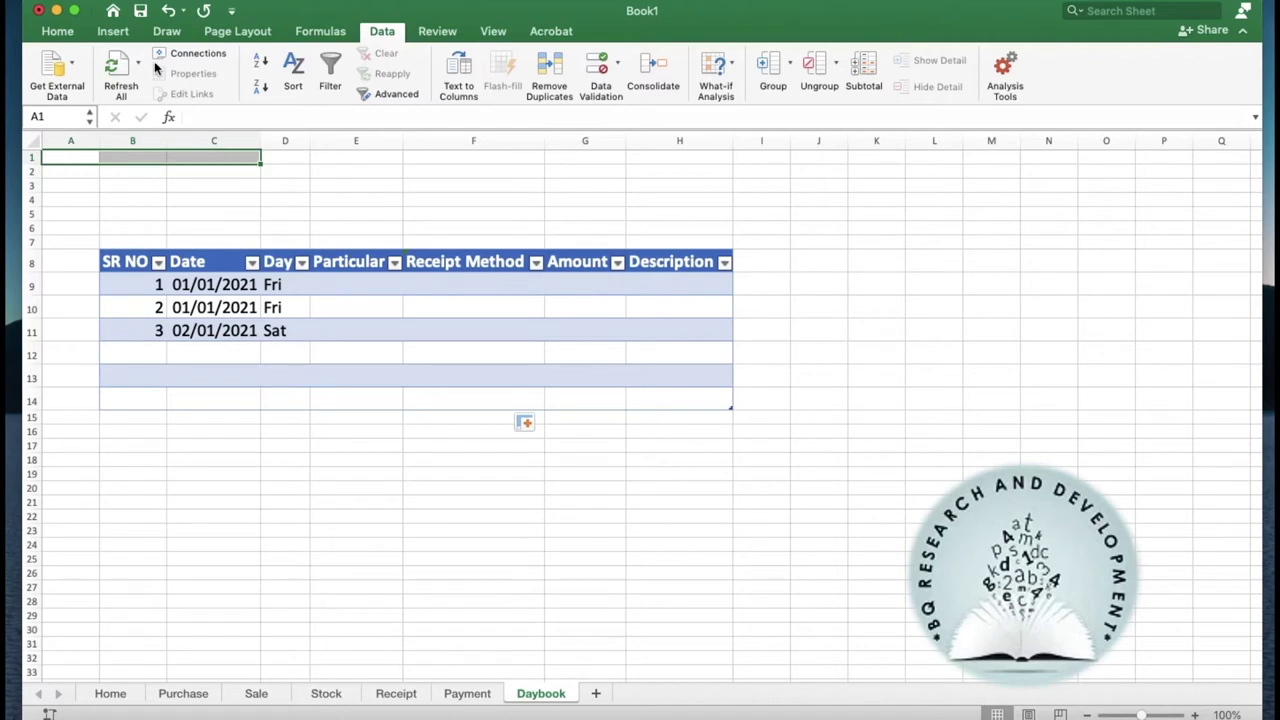
{"action": "left_click", "coordinate": [62, 33]}
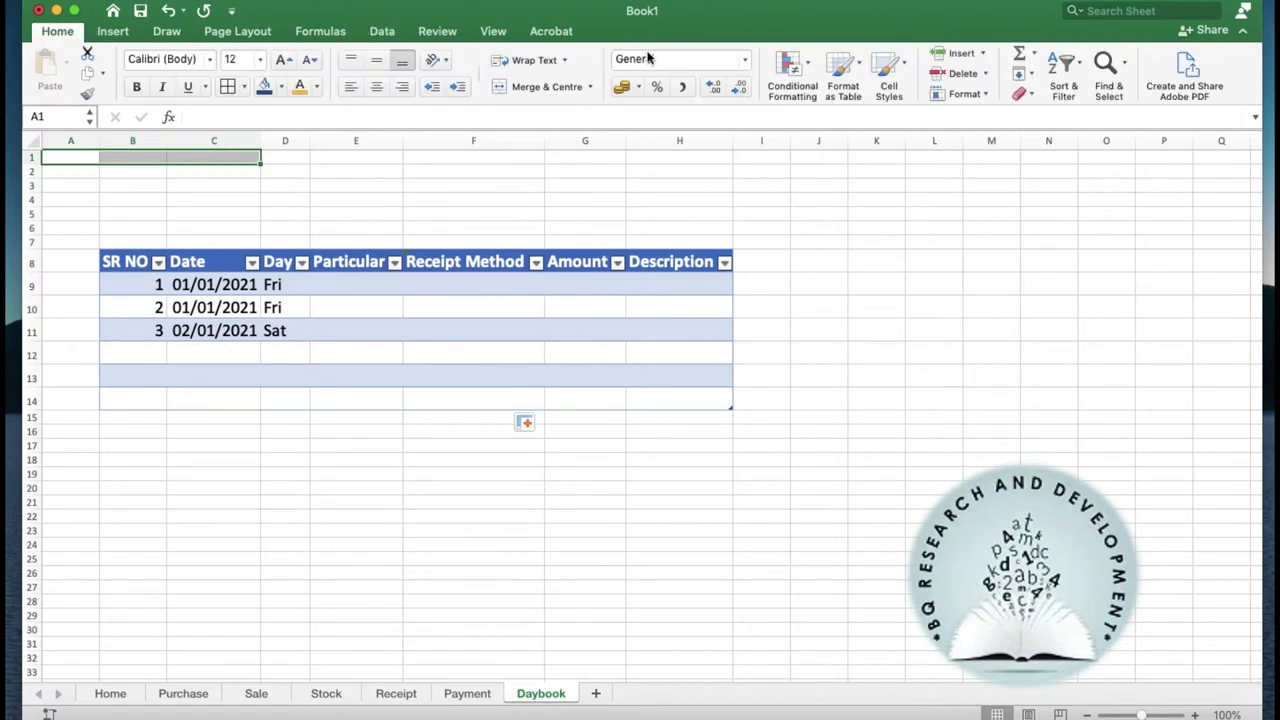
{"action": "left_click", "coordinate": [549, 86]}
{"action": "type", "text": "Summary"}
{"action": "key", "text": "Tab"}
{"action": "left_click", "coordinate": [168, 158]}
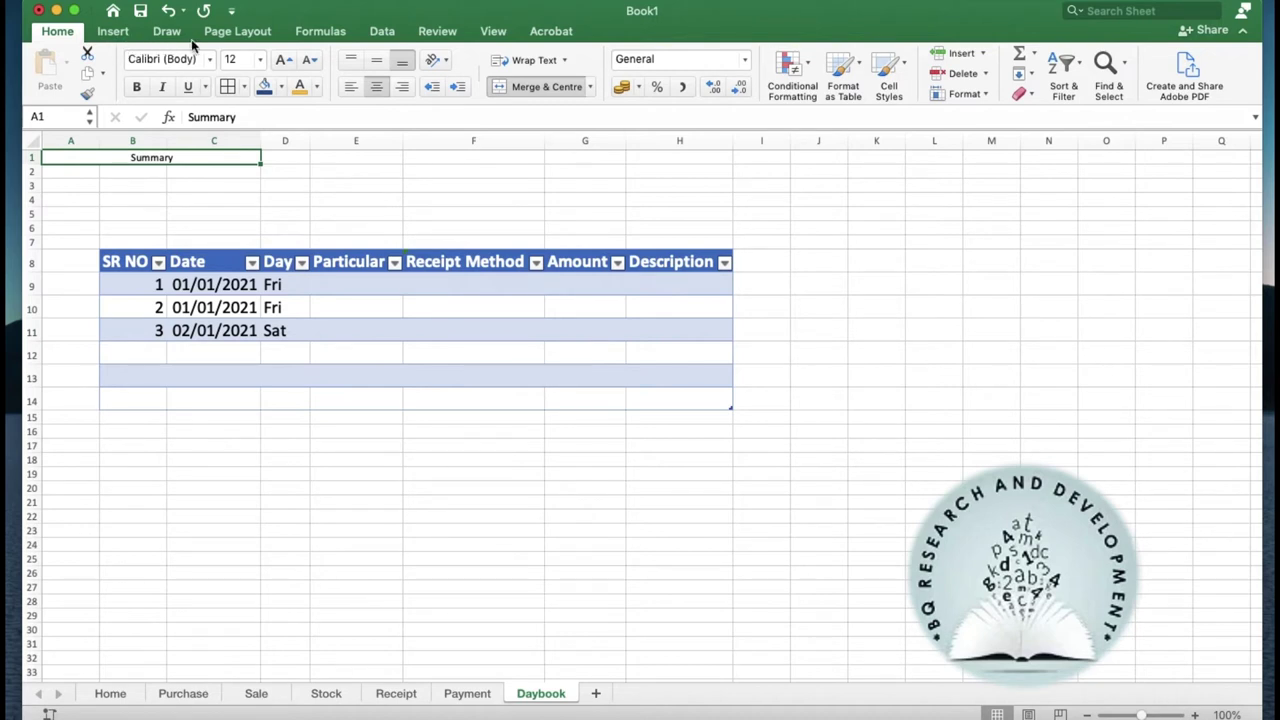
Step: Enlarge the Summary heading to size 20 and give it a light grey fill
{"action": "left_click", "coordinate": [291, 61]}
{"action": "left_click", "coordinate": [291, 61]}
{"action": "left_click", "coordinate": [291, 61]}
{"action": "left_click", "coordinate": [291, 61]}
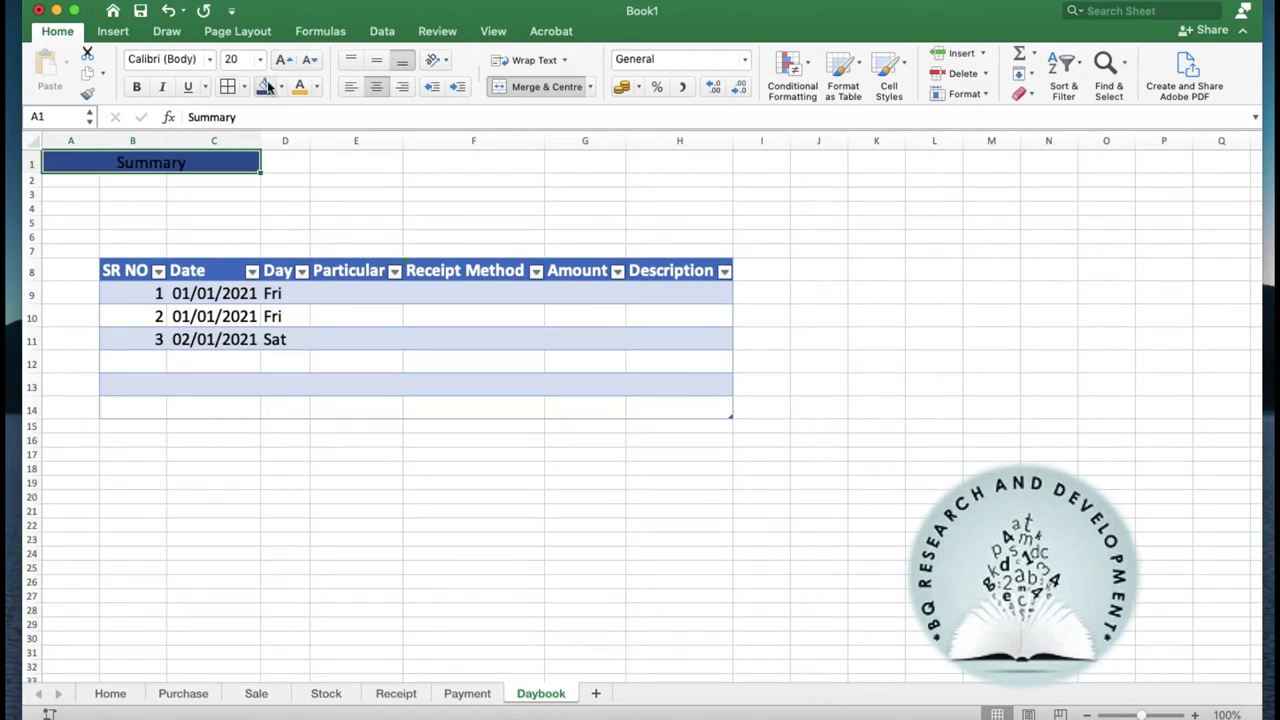
{"action": "left_click", "coordinate": [282, 87]}
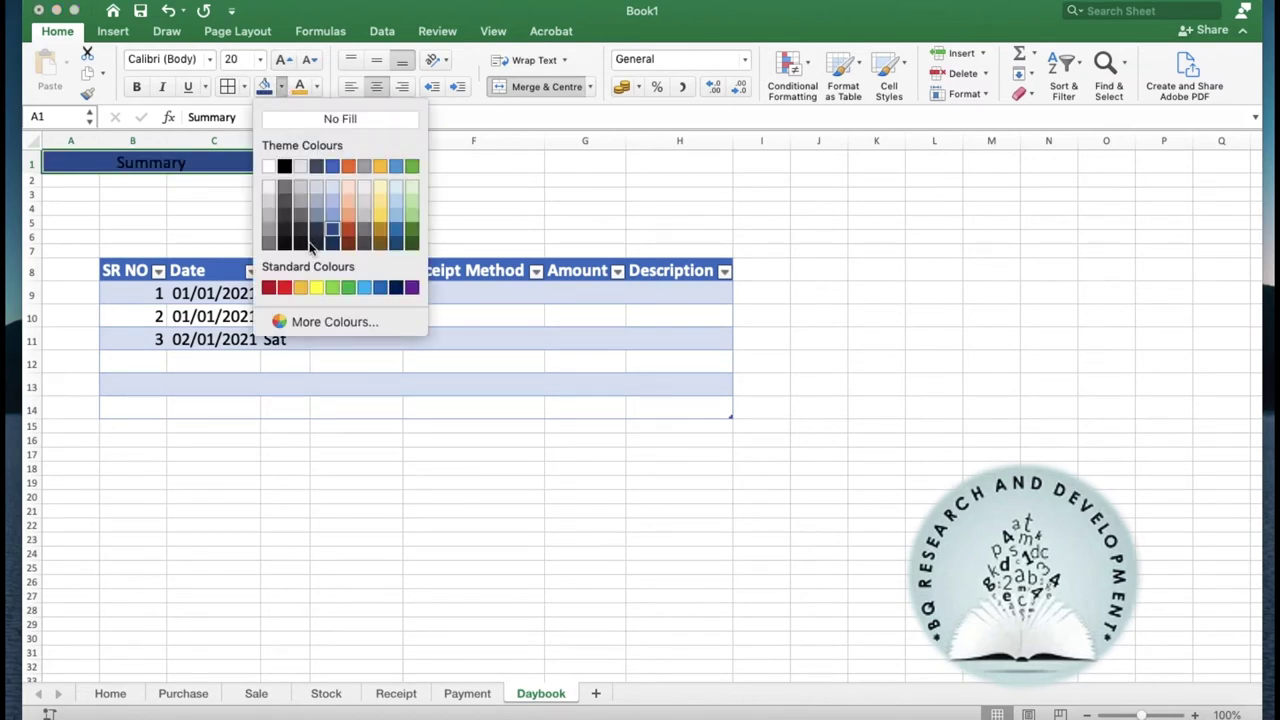
{"action": "left_click", "coordinate": [323, 186]}
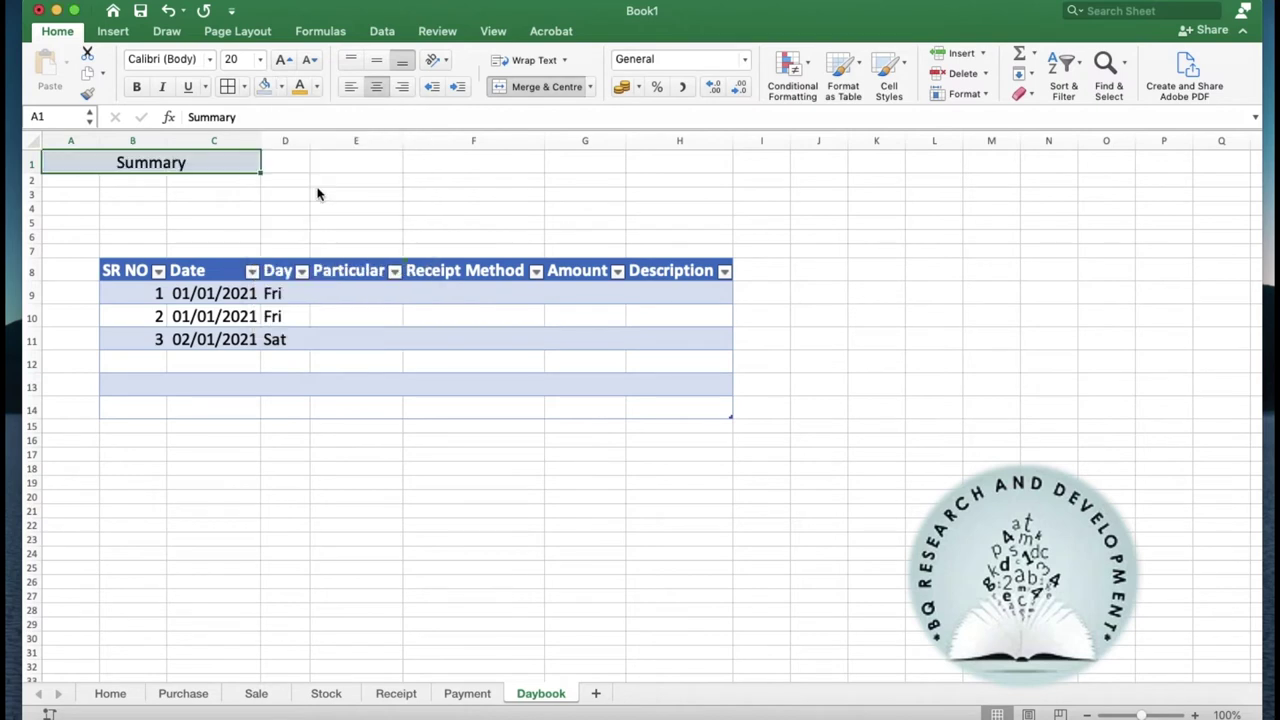
{"action": "left_click", "coordinate": [172, 194]}
{"action": "left_click", "coordinate": [90, 178]}
Step: Merge A2:B7 by mistake, then unmerge it back into separate cells
{"action": "key", "text": "shift+Right"}
{"action": "key", "text": "shift+Right"}
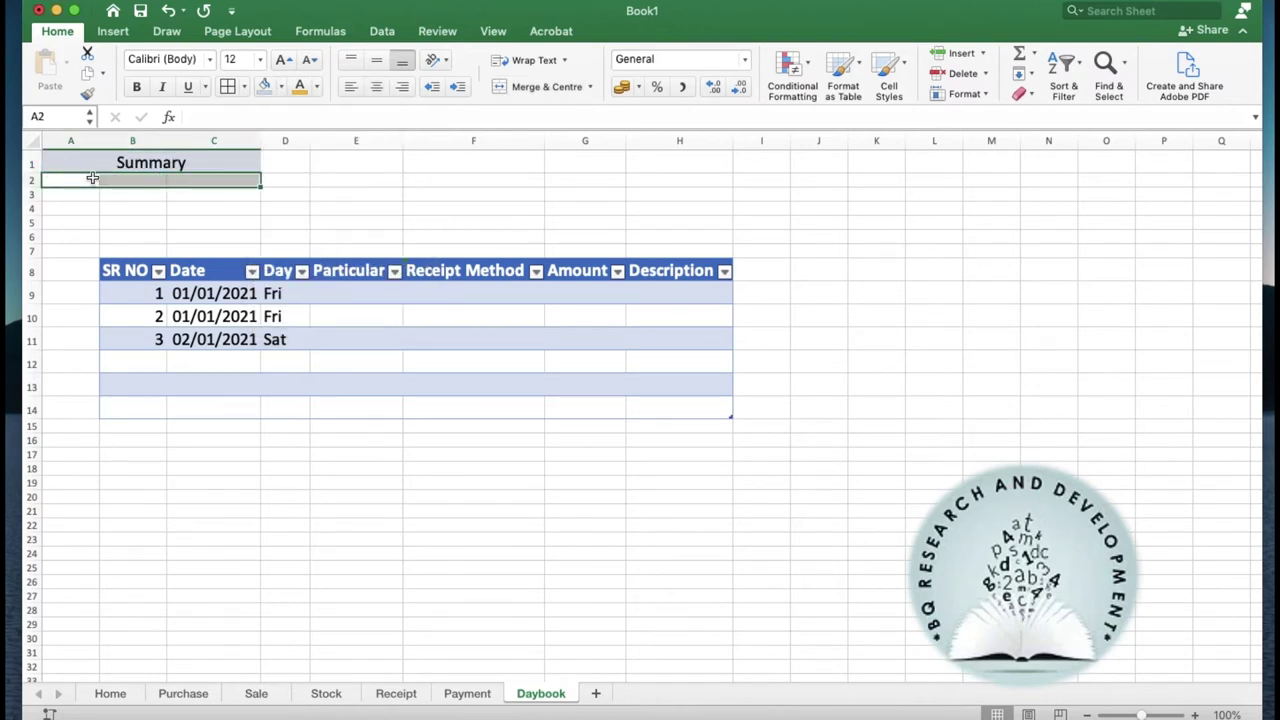
{"action": "left_click", "coordinate": [92, 178]}
{"action": "key", "text": "shift+Right"}
{"action": "key", "text": "shift+Down"}
{"action": "left_click", "coordinate": [93, 178]}
{"action": "key", "text": "shift+Right"}
{"action": "key", "text": "shift+Down"}
{"action": "key", "text": "shift+Down"}
{"action": "key", "text": "shift+Down"}
{"action": "key", "text": "shift+Down"}
{"action": "key", "text": "shift+Down"}
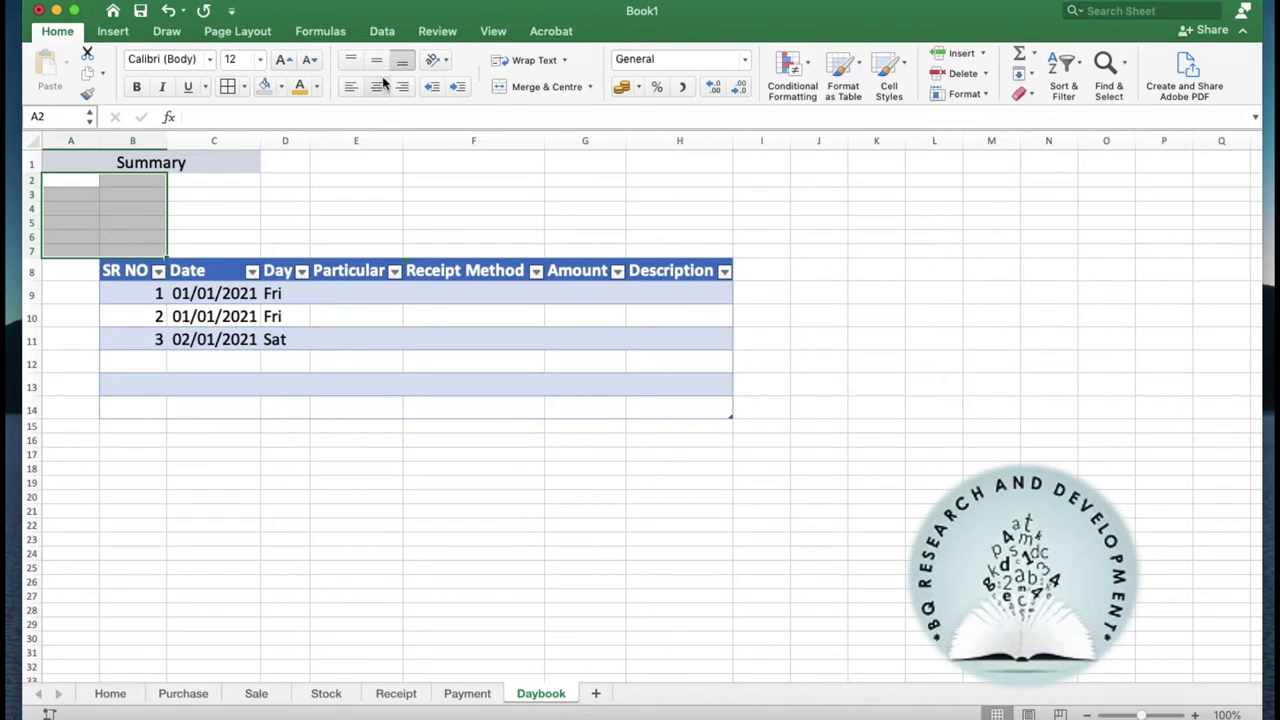
{"action": "left_click", "coordinate": [520, 90]}
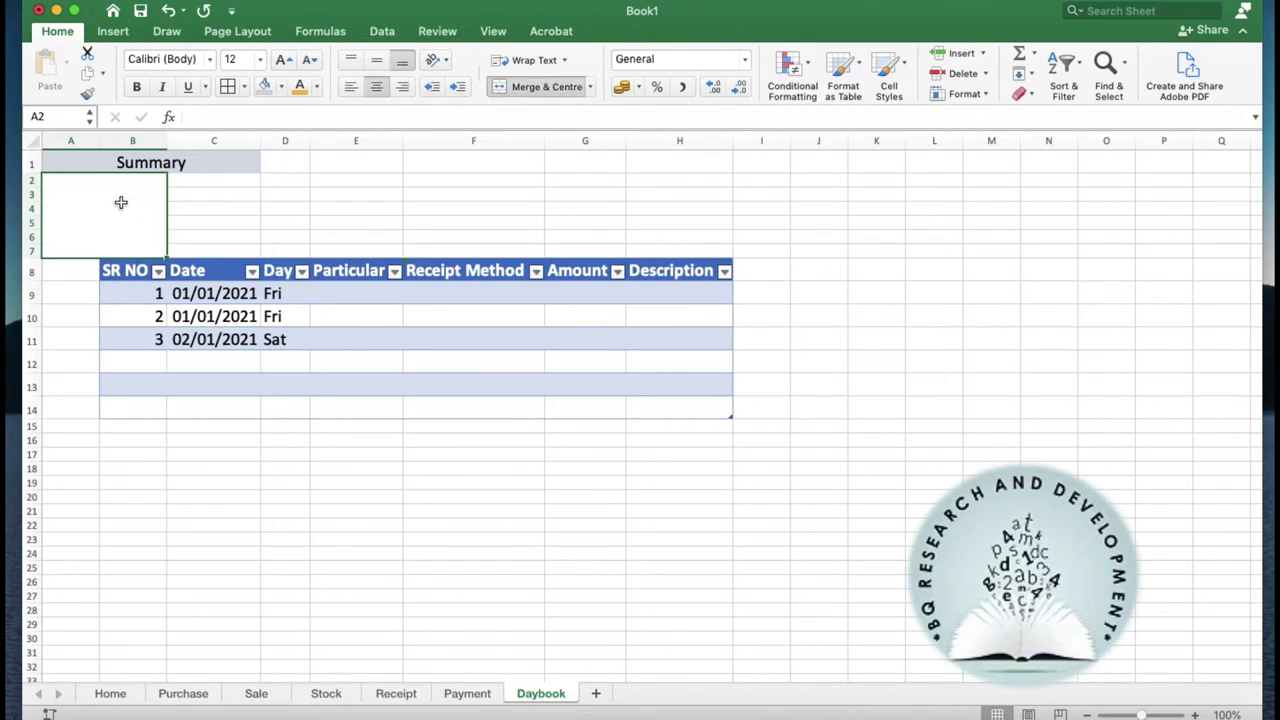
{"action": "left_click", "coordinate": [198, 186]}
{"action": "key", "text": "shift+Down"}
{"action": "key", "text": "shift+Down"}
{"action": "key", "text": "shift+Down"}
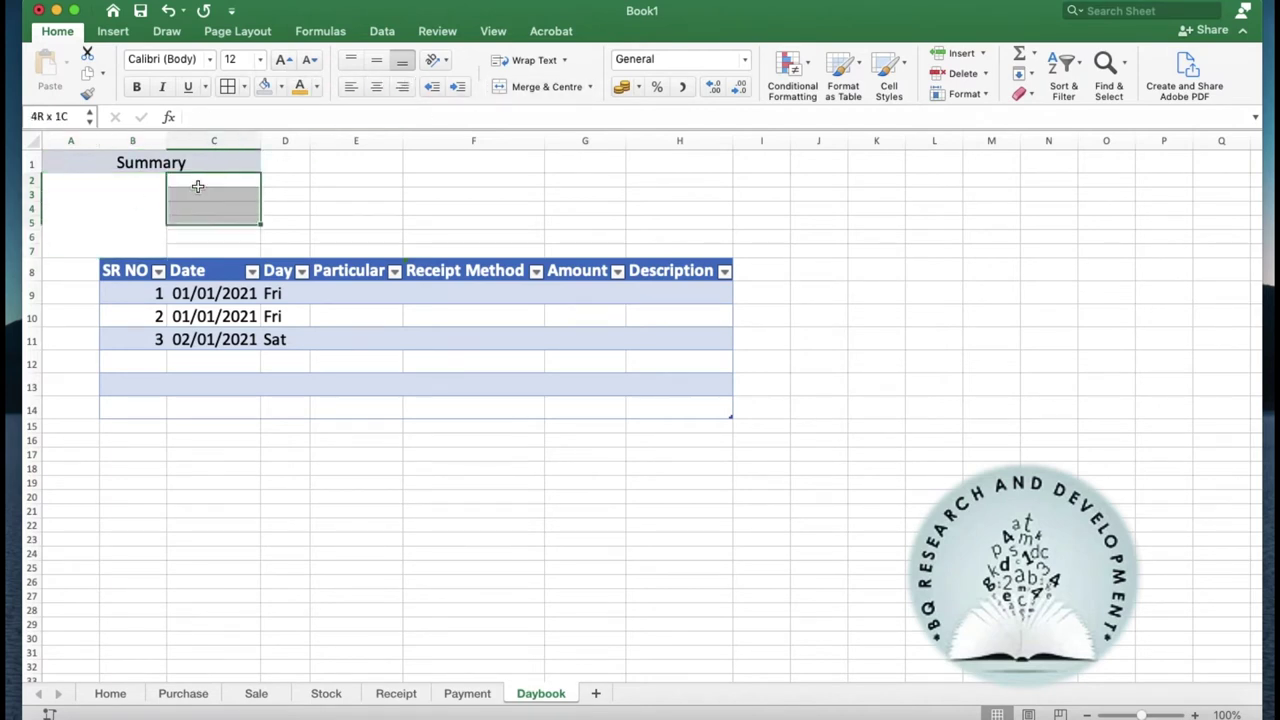
{"action": "key", "text": "shift+Down"}
{"action": "key", "text": "shift+Down"}
{"action": "key", "text": "Up"}
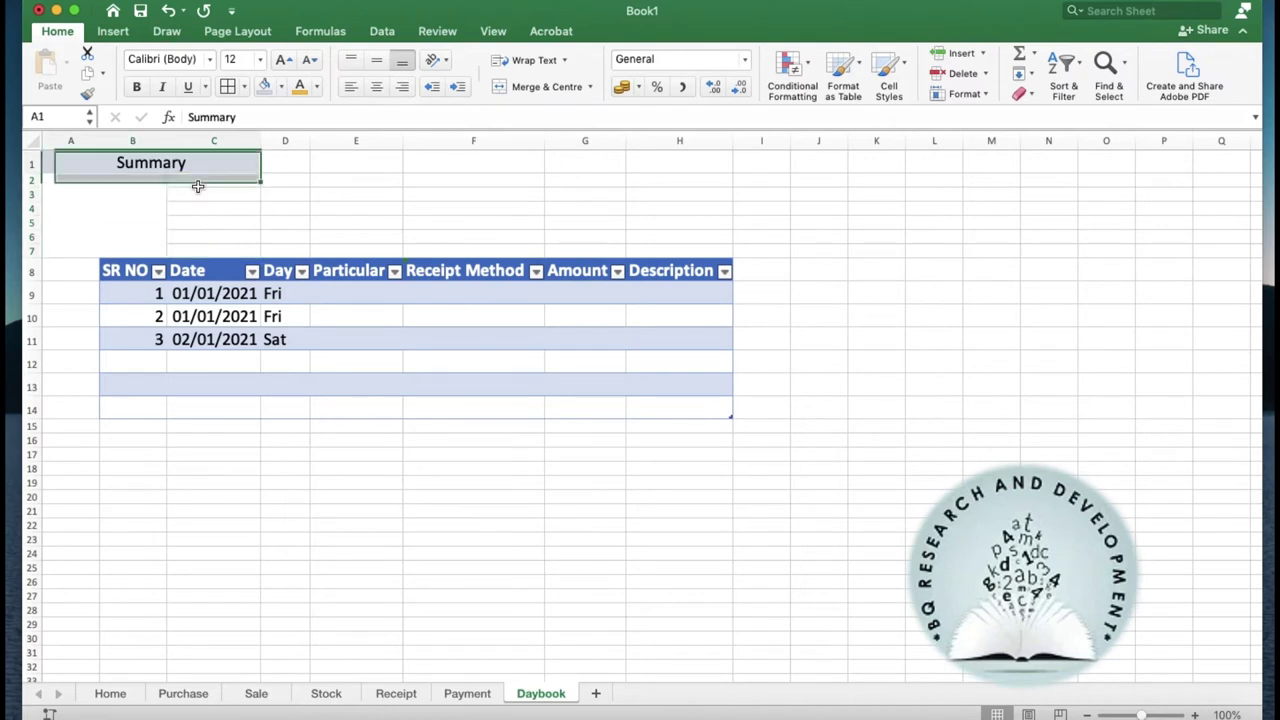
{"action": "key", "text": "Down"}
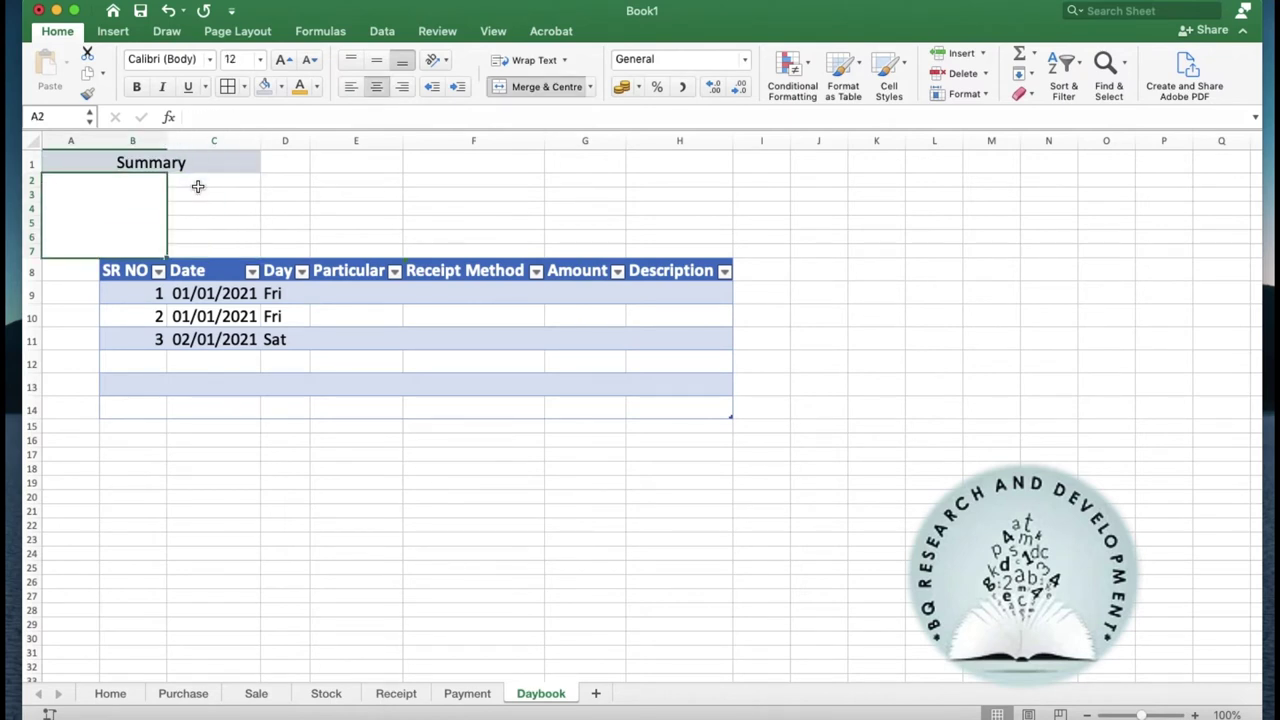
{"action": "left_click", "coordinate": [519, 90]}
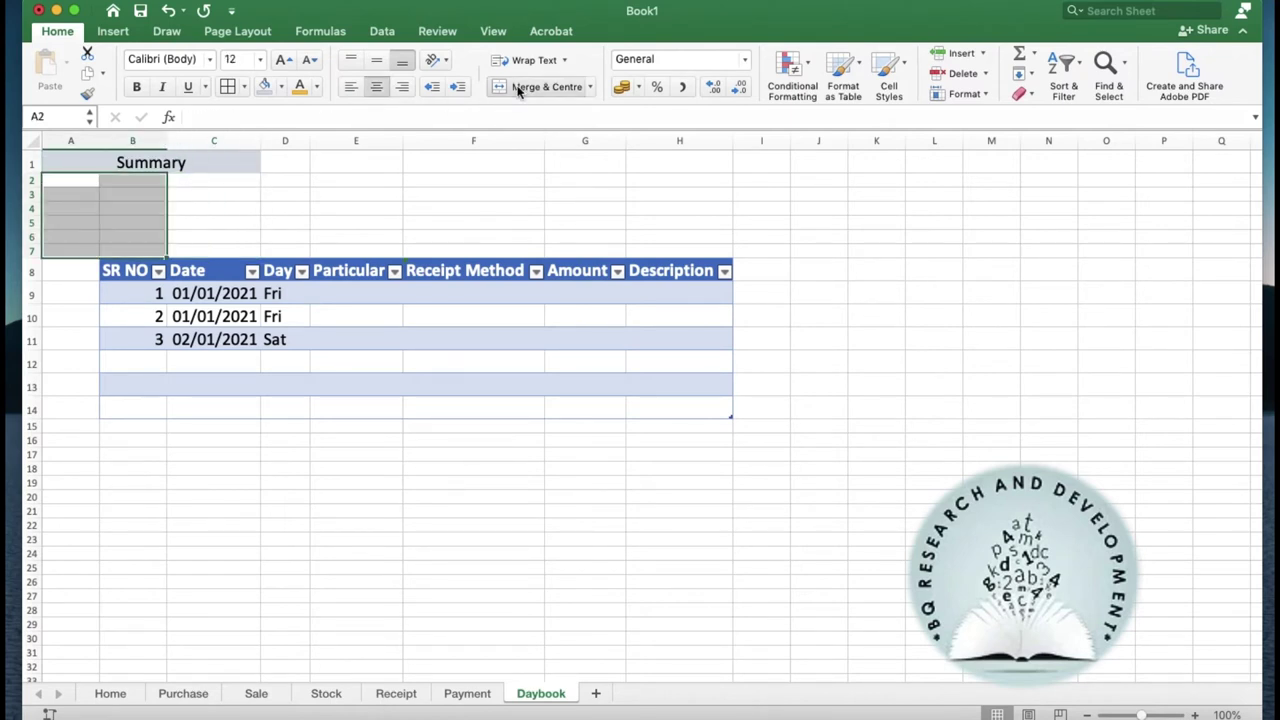
Step: Merge and centre A2:B2 and type 'Receipt Method' into it
{"action": "left_click", "coordinate": [67, 184]}
{"action": "key", "text": "shift+Right"}
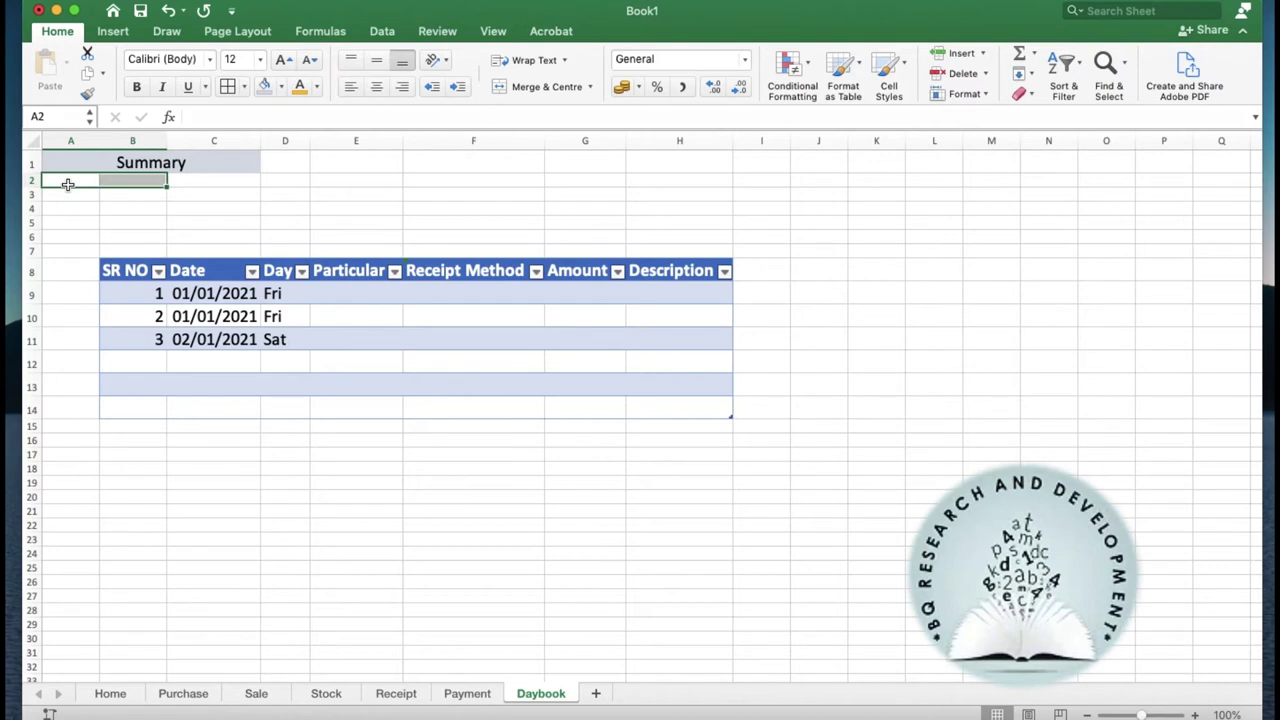
{"action": "left_click", "coordinate": [543, 88]}
{"action": "key", "text": "Down"}
{"action": "key", "text": "Right"}
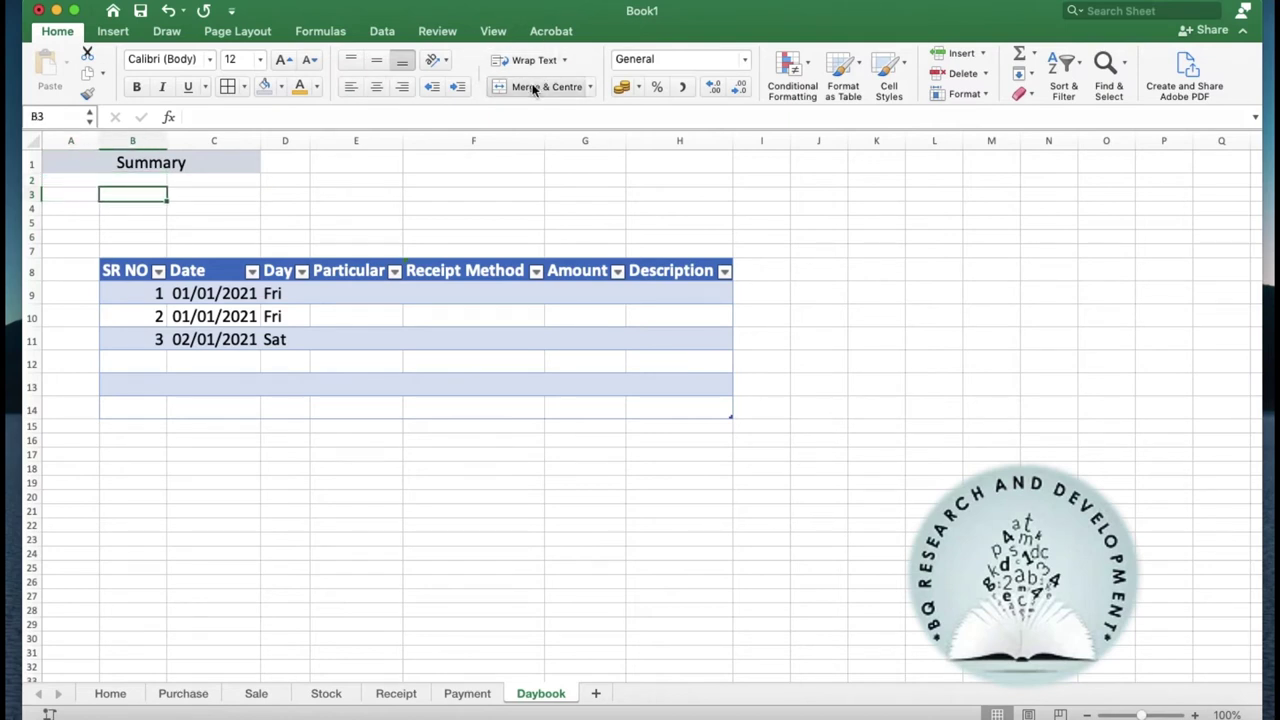
{"action": "key", "text": "Up"}
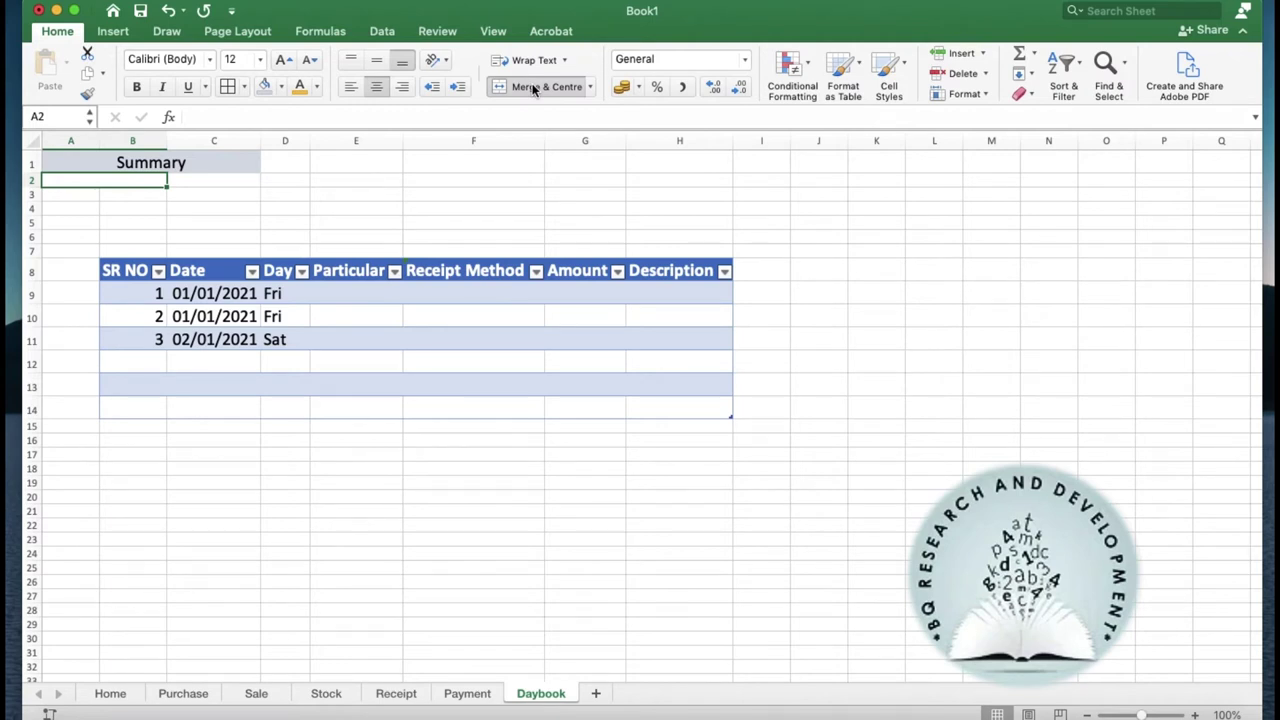
{"action": "type", "text": "R"}
{"action": "type", "text": "ece"}
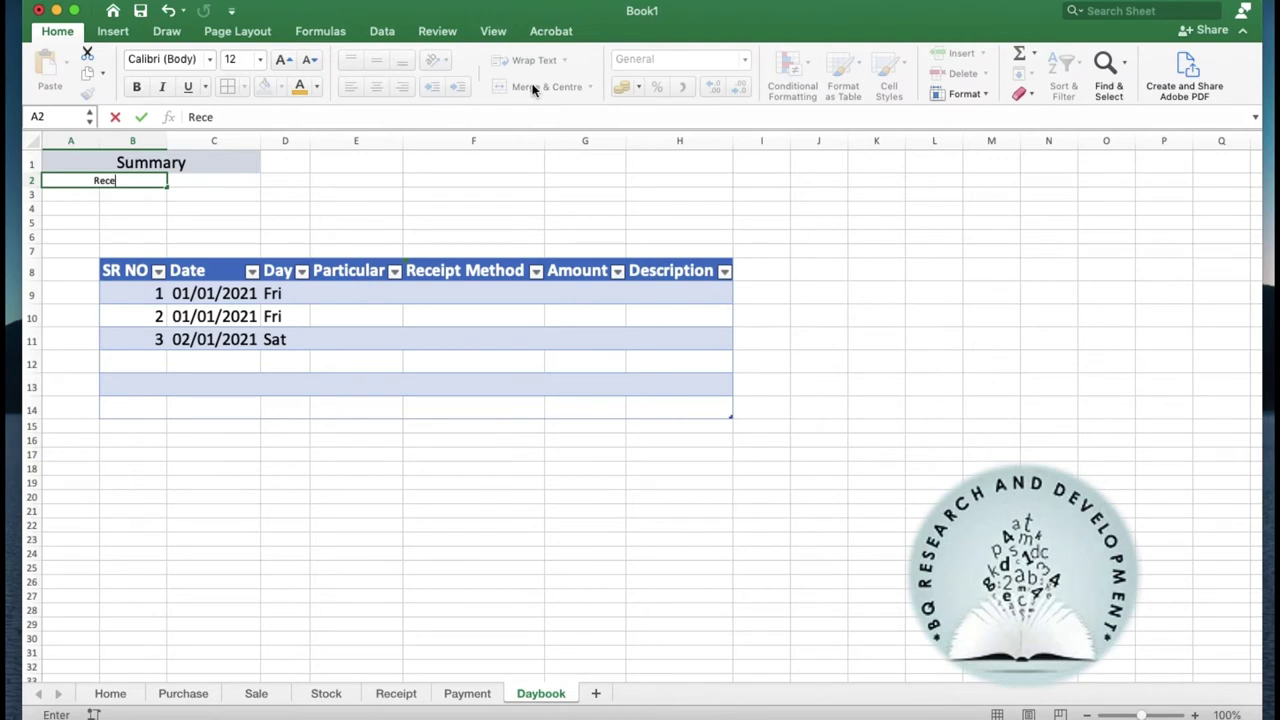
{"action": "type", "text": "ipt Met"}
{"action": "type", "text": "hod"}
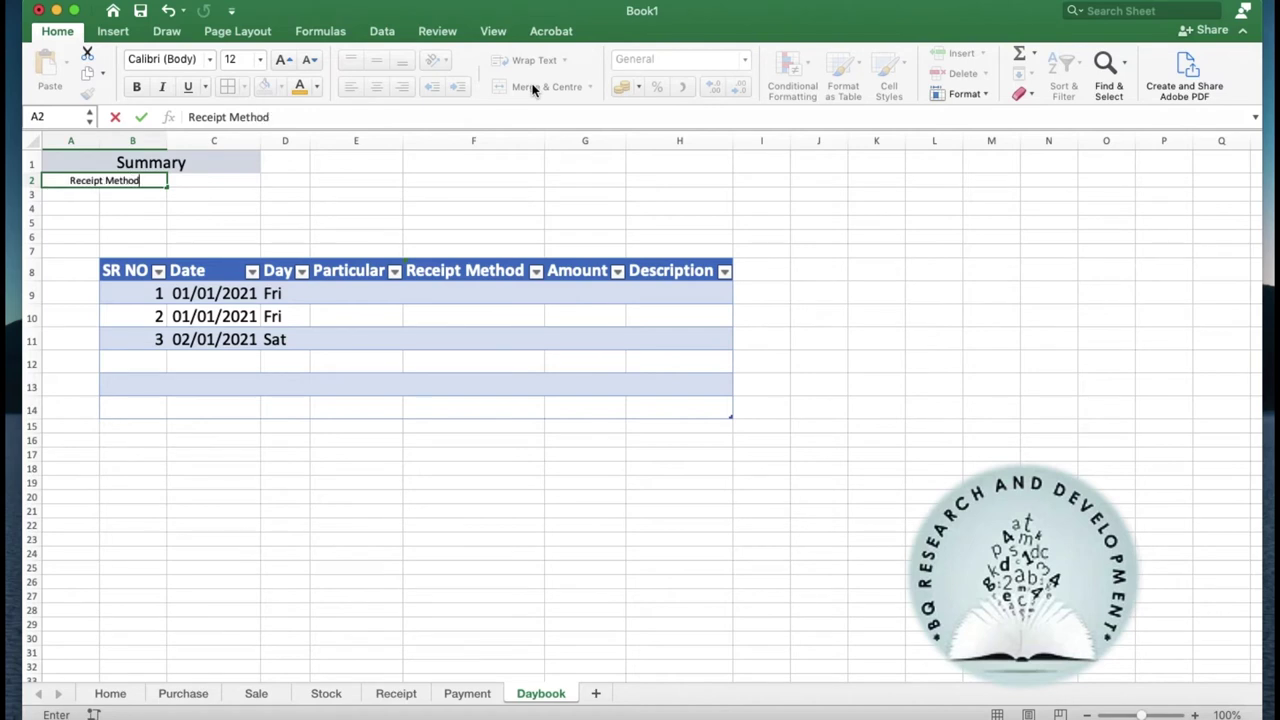
Step: Add the 'Amount' heading in C2, keeping A2:B2 merged and centred
{"action": "key", "text": "Tab"}
{"action": "type", "text": "Amo"}
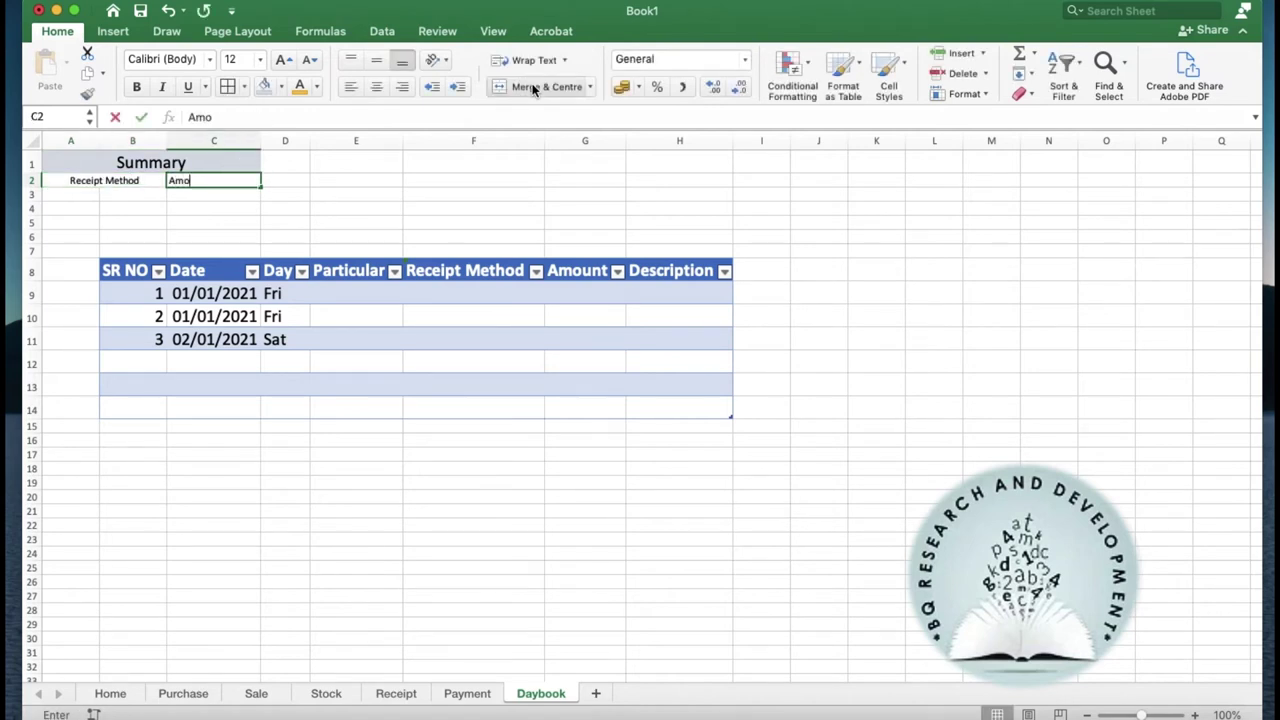
{"action": "key", "text": "Tab"}
{"action": "key", "text": "Left"}
{"action": "key", "text": "Left"}
{"action": "key", "text": "Left"}
{"action": "key", "text": "shift+Right"}
{"action": "left_click", "coordinate": [535, 88]}
Step: Merge columns A and B in each of rows 3, 4, 5 and 6
{"action": "key", "text": "Down"}
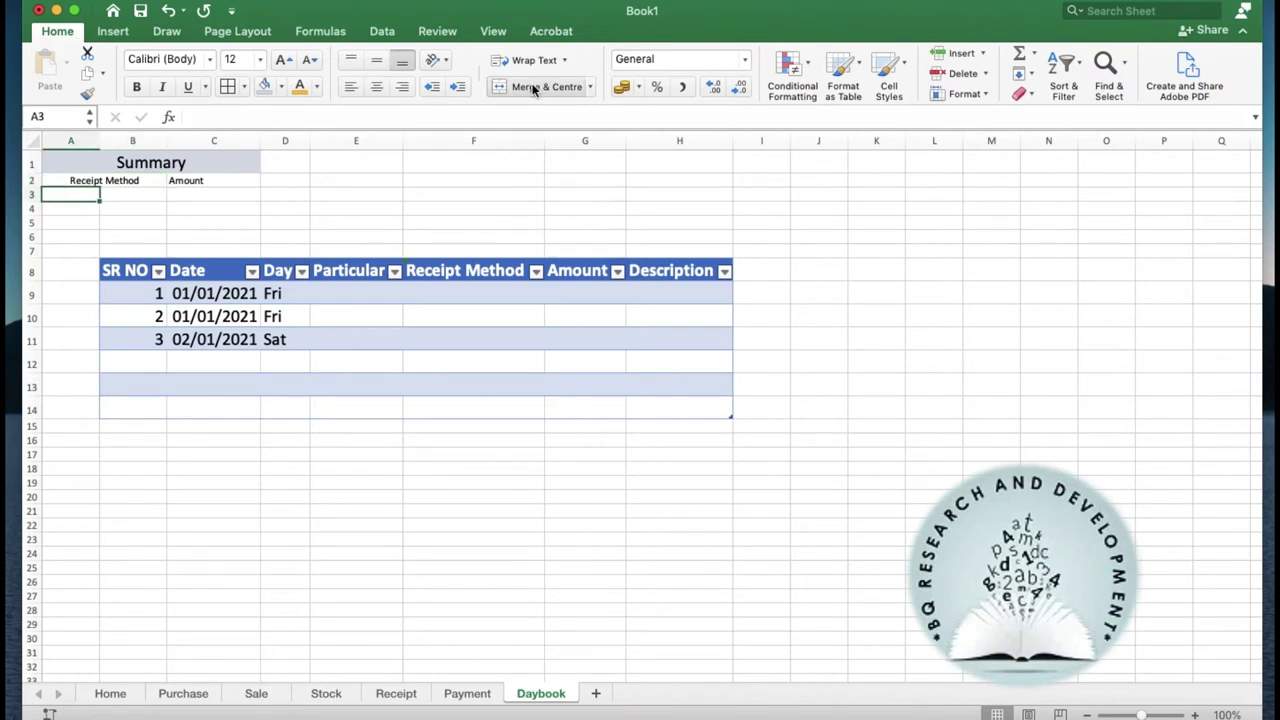
{"action": "key", "text": "shift+Right"}
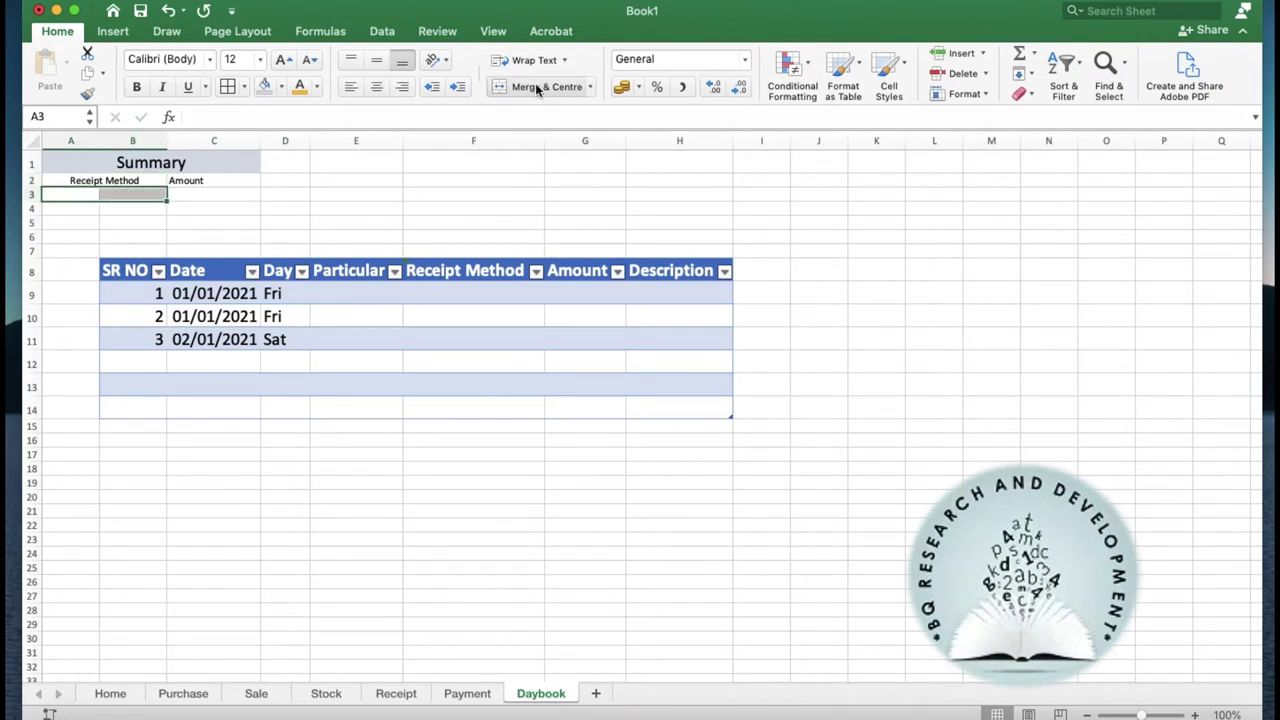
{"action": "left_click", "coordinate": [535, 85]}
{"action": "key", "text": "Down"}
{"action": "key", "text": "shift+Right"}
{"action": "left_click", "coordinate": [535, 85]}
{"action": "key", "text": "Down"}
{"action": "key", "text": "shift+Right"}
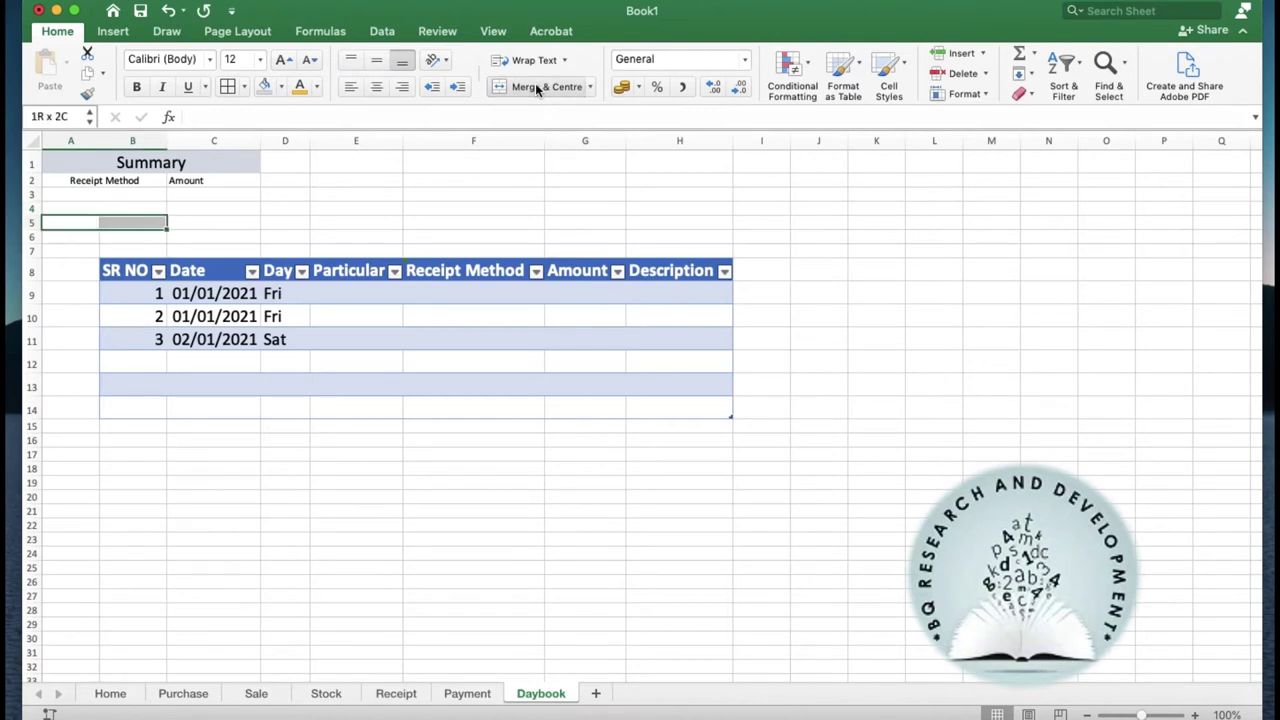
{"action": "left_click", "coordinate": [537, 88]}
{"action": "key", "text": "Down"}
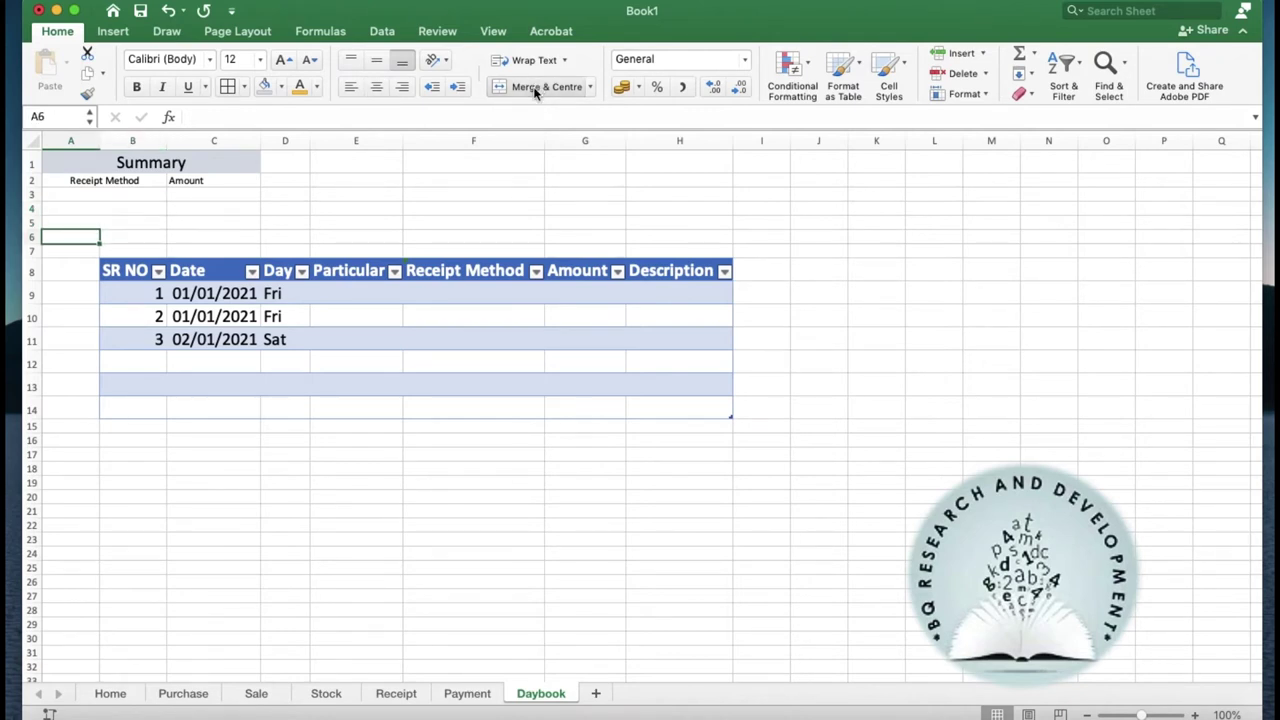
{"action": "key", "text": "shift+Right"}
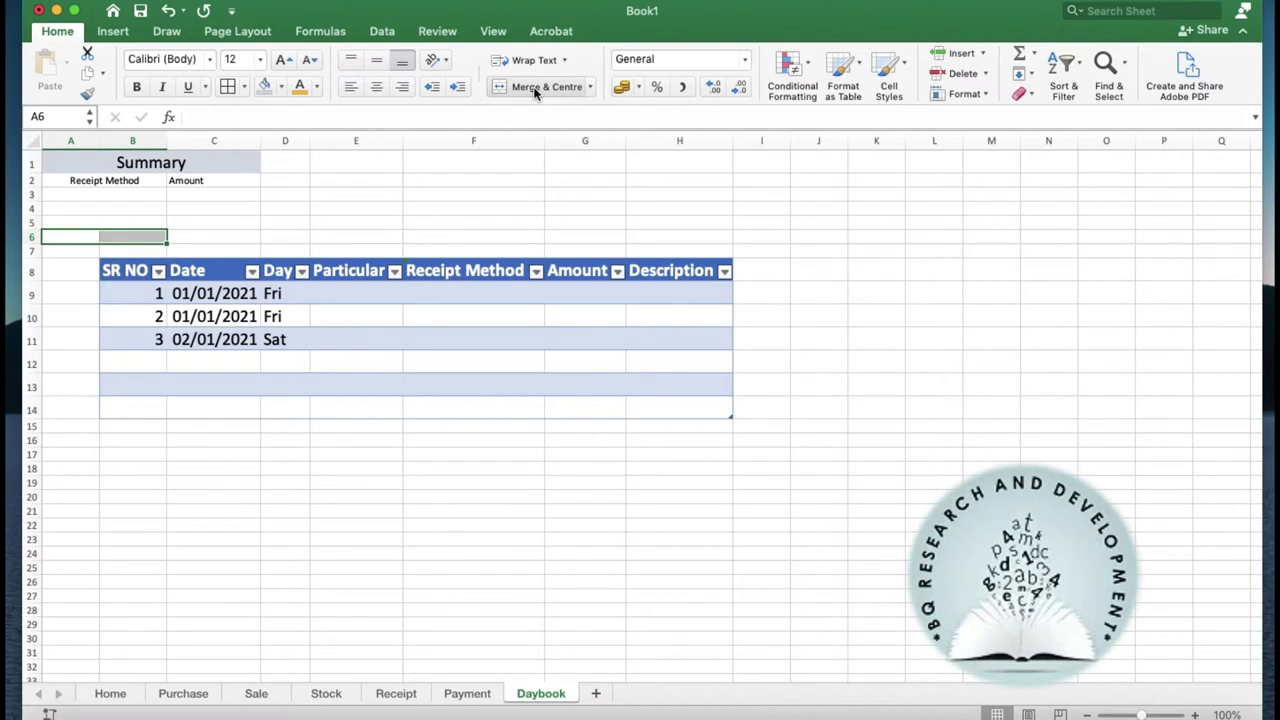
{"action": "left_click", "coordinate": [535, 88]}
{"action": "left_click", "coordinate": [72, 251]}
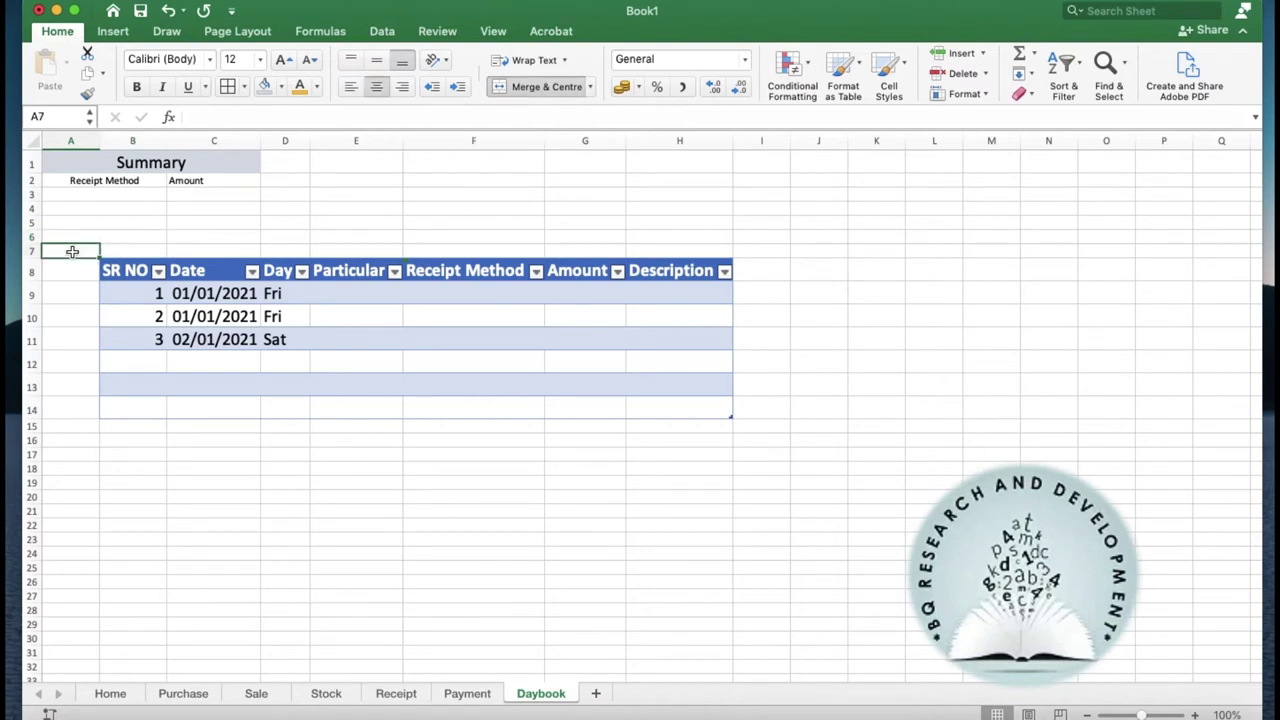
Step: Merge A7:B7 and apply All Borders to the summary block A2:C7
{"action": "key", "text": "shift+Right"}
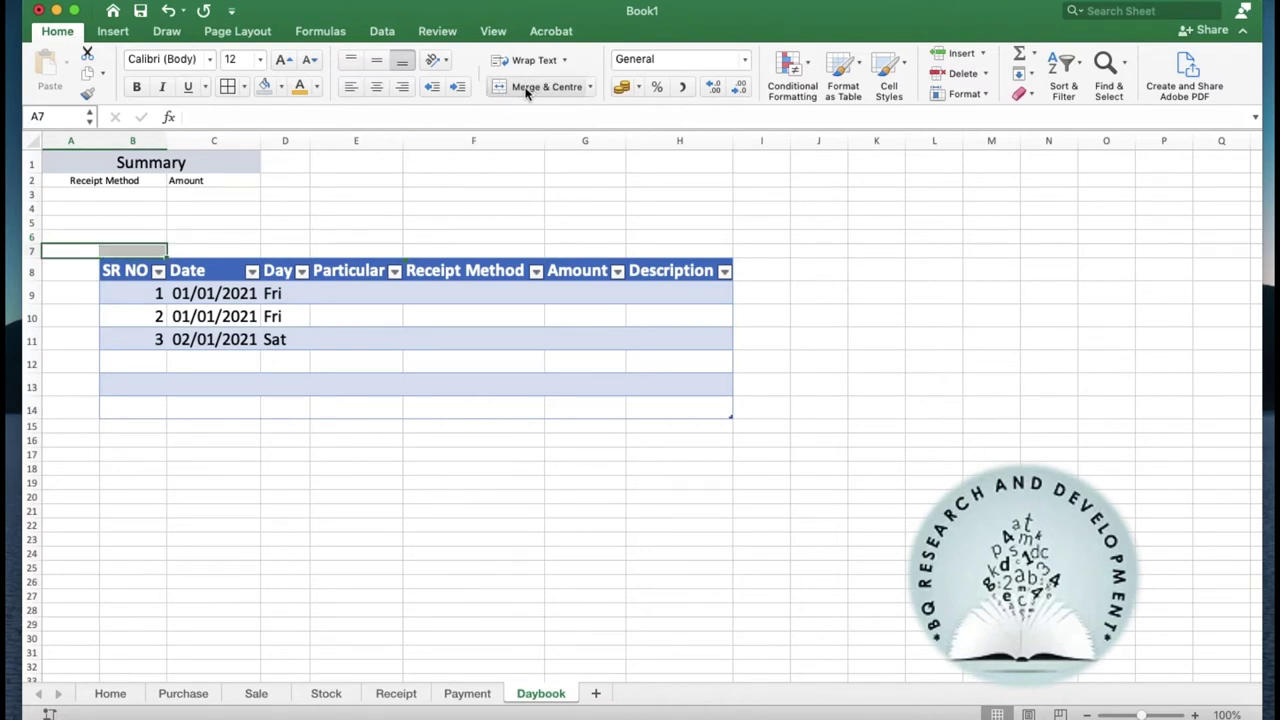
{"action": "left_click", "coordinate": [531, 88]}
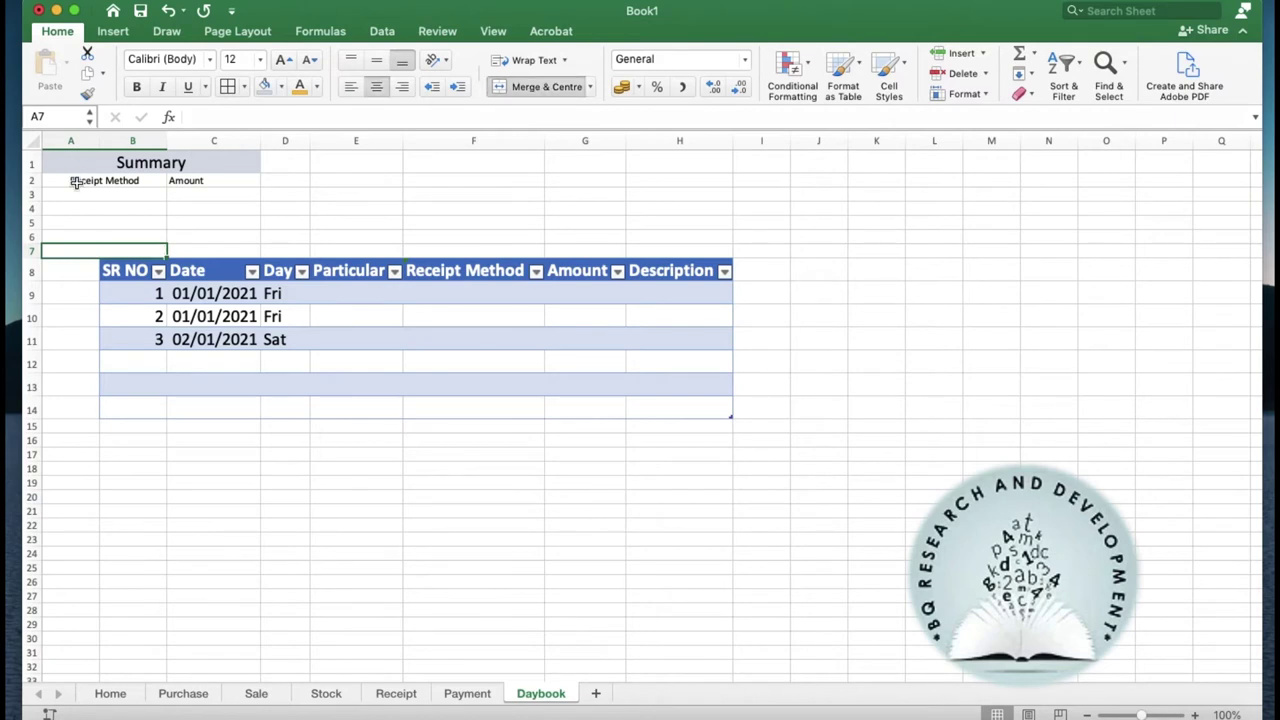
{"action": "left_click", "coordinate": [76, 183]}
{"action": "key", "text": "shift+Right"}
{"action": "key", "text": "shift+Right"}
{"action": "key", "text": "shift+Down"}
{"action": "key", "text": "shift+Down"}
{"action": "key", "text": "shift+Down"}
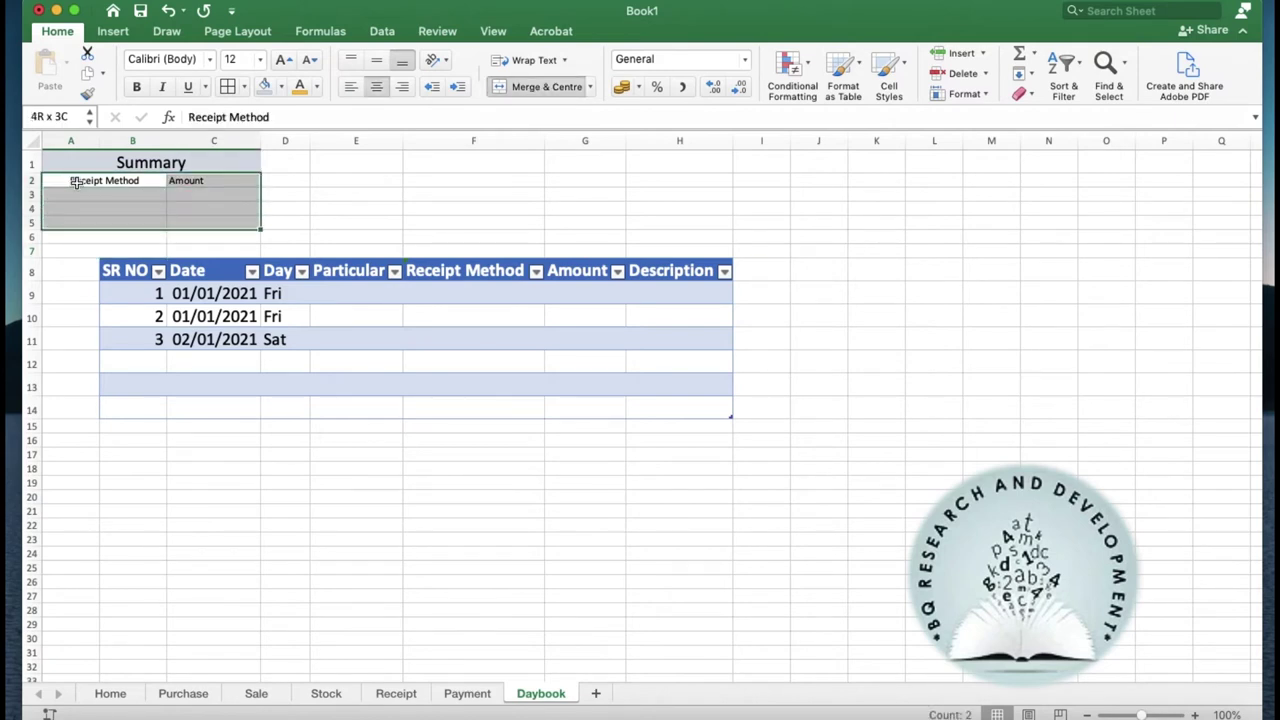
{"action": "key", "text": "shift+Down"}
{"action": "key", "text": "shift+Down"}
{"action": "left_click", "coordinate": [228, 86]}
Step: Enlarge the A2:C2 header text to 20 and fill it gold instead of dark blue
{"action": "left_click", "coordinate": [120, 195]}
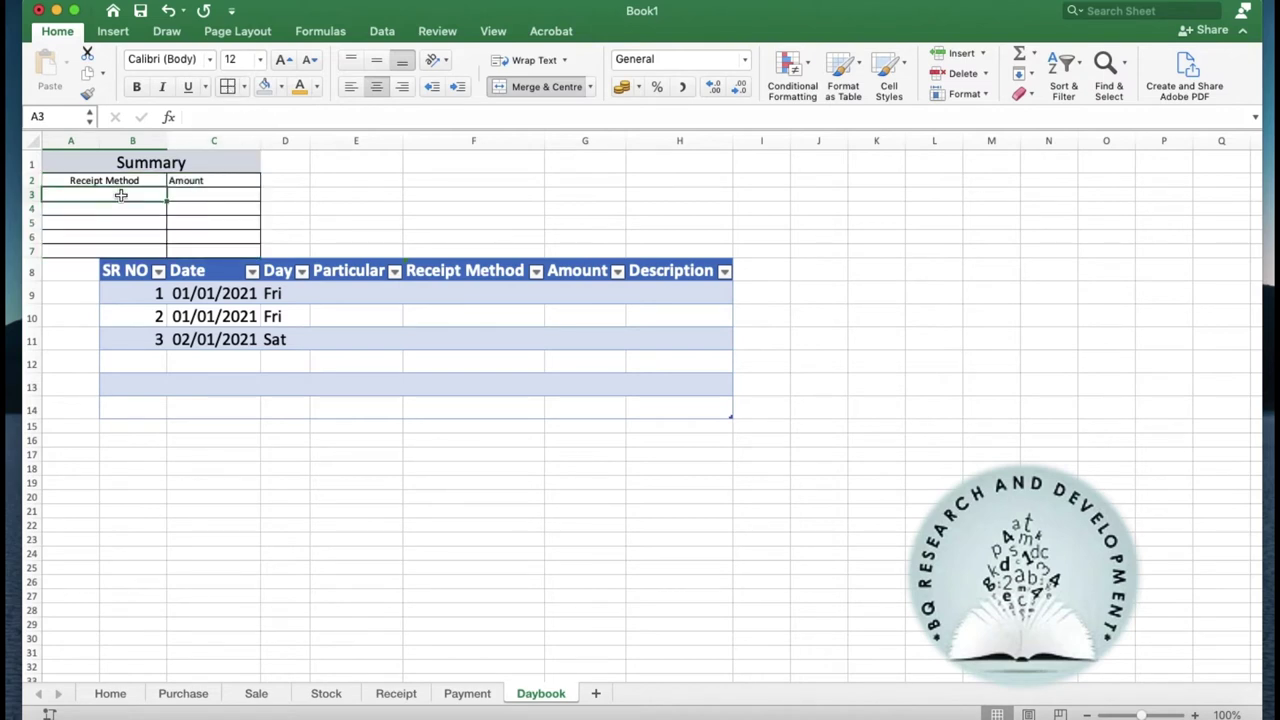
{"action": "left_click", "coordinate": [107, 180]}
{"action": "key", "text": "shift+Right"}
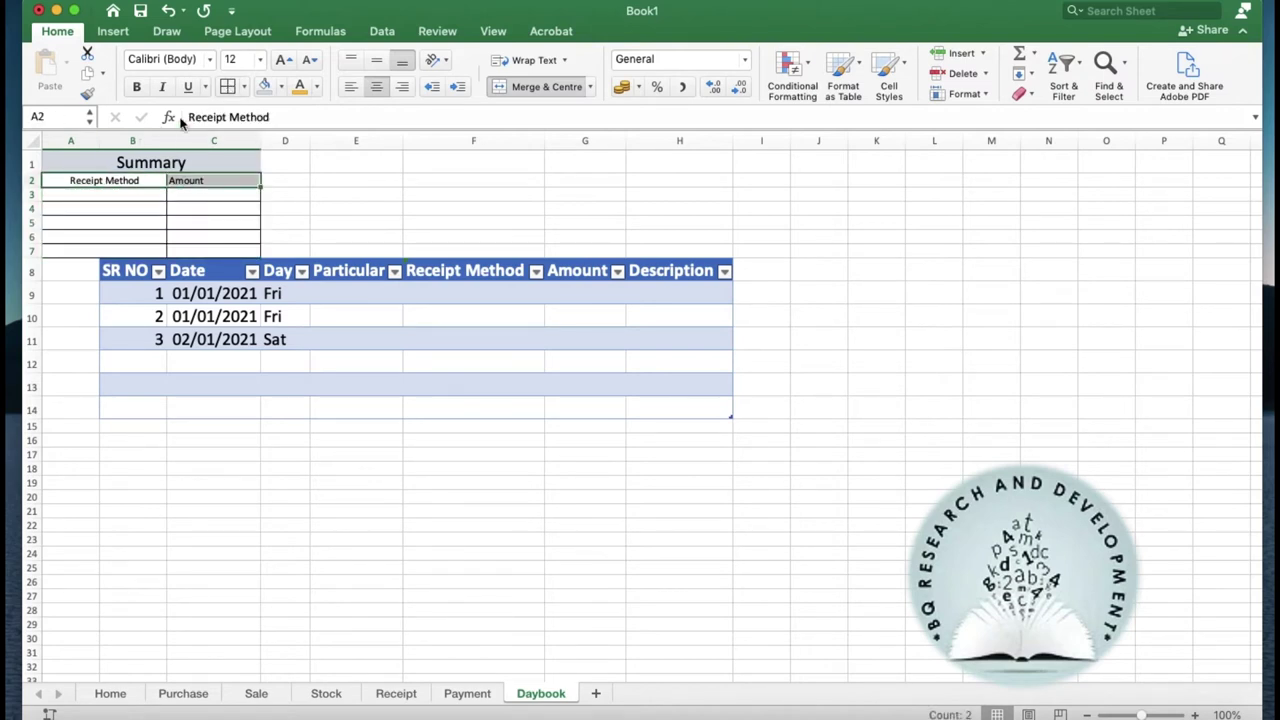
{"action": "left_click", "coordinate": [290, 62]}
{"action": "left_click", "coordinate": [290, 62]}
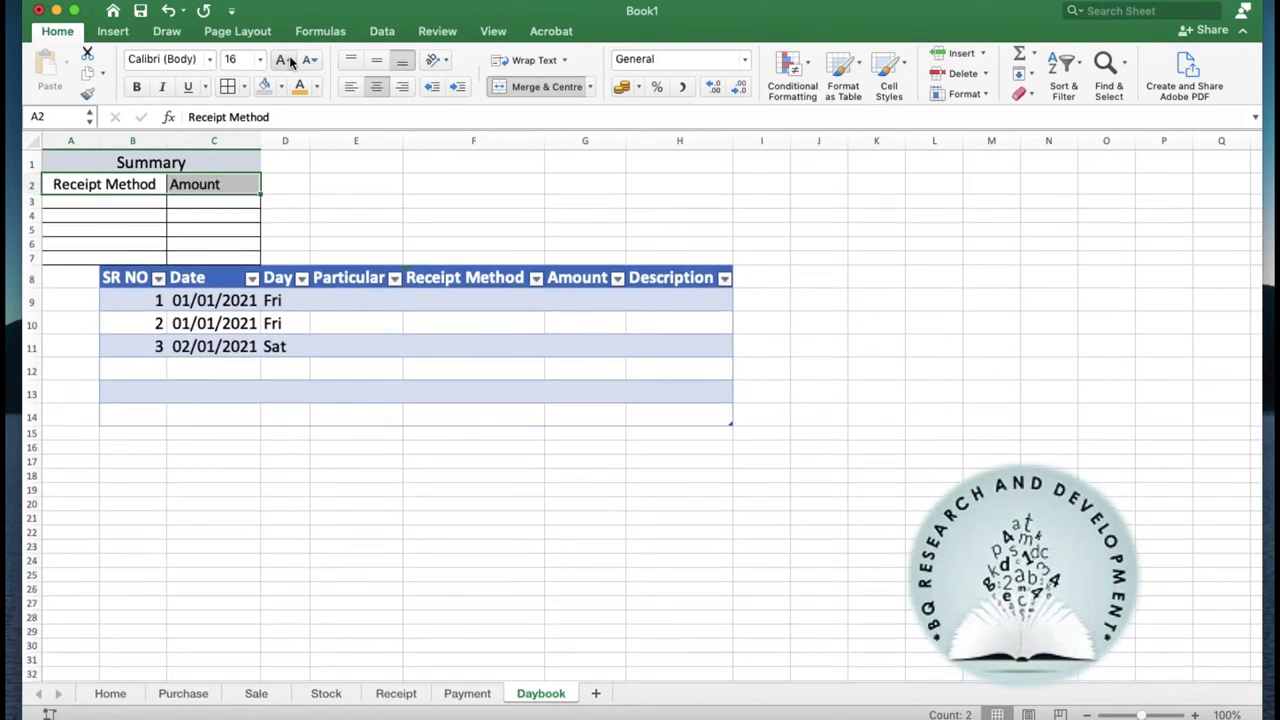
{"action": "left_click", "coordinate": [290, 62]}
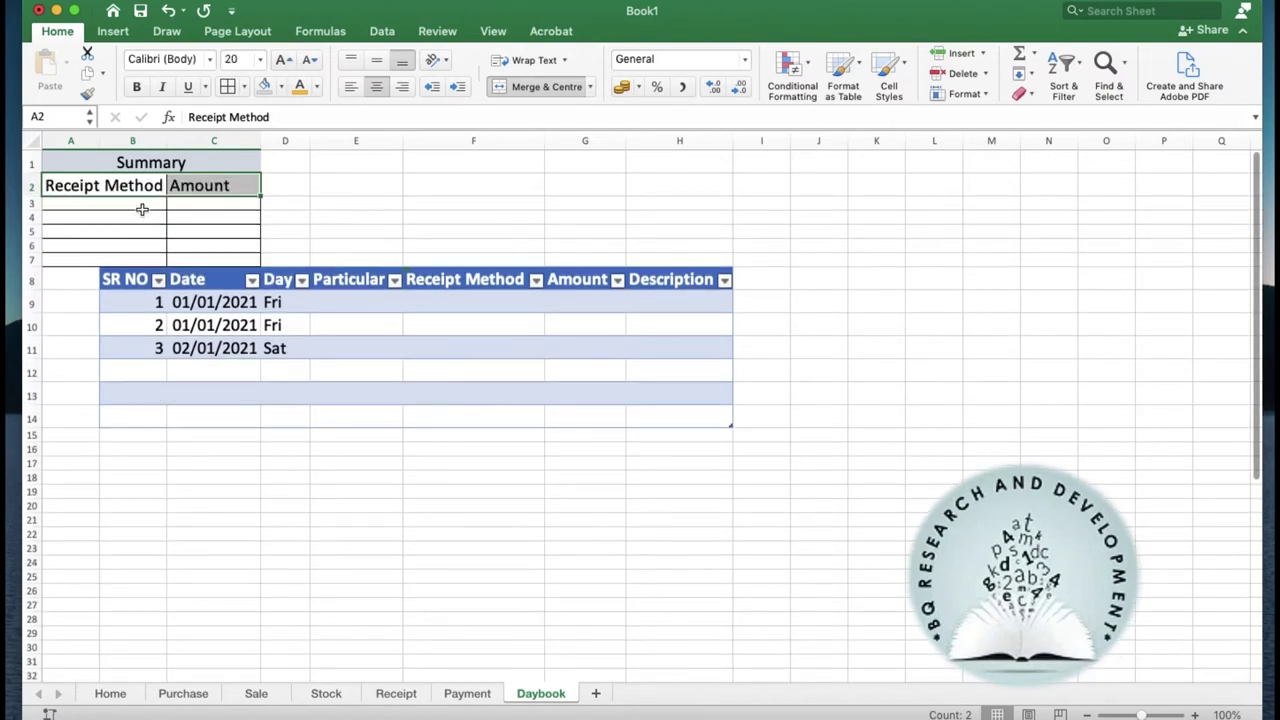
{"action": "left_click", "coordinate": [284, 86]}
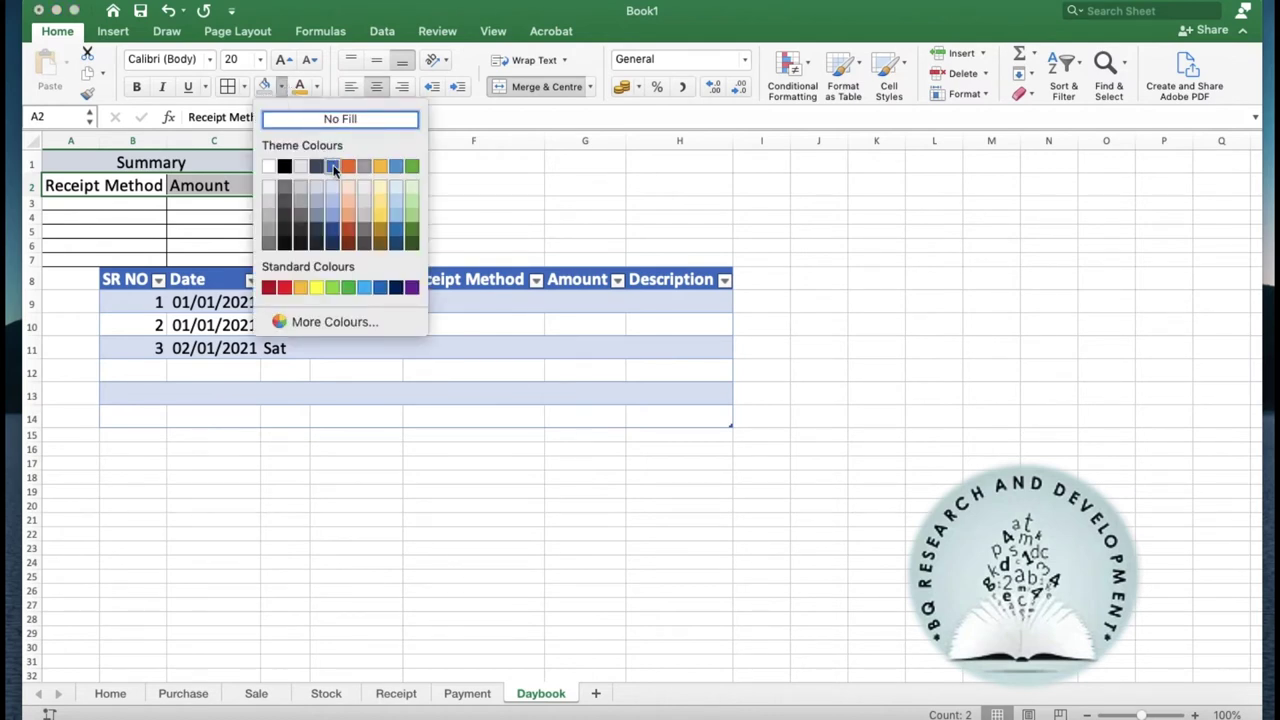
{"action": "left_click", "coordinate": [333, 167]}
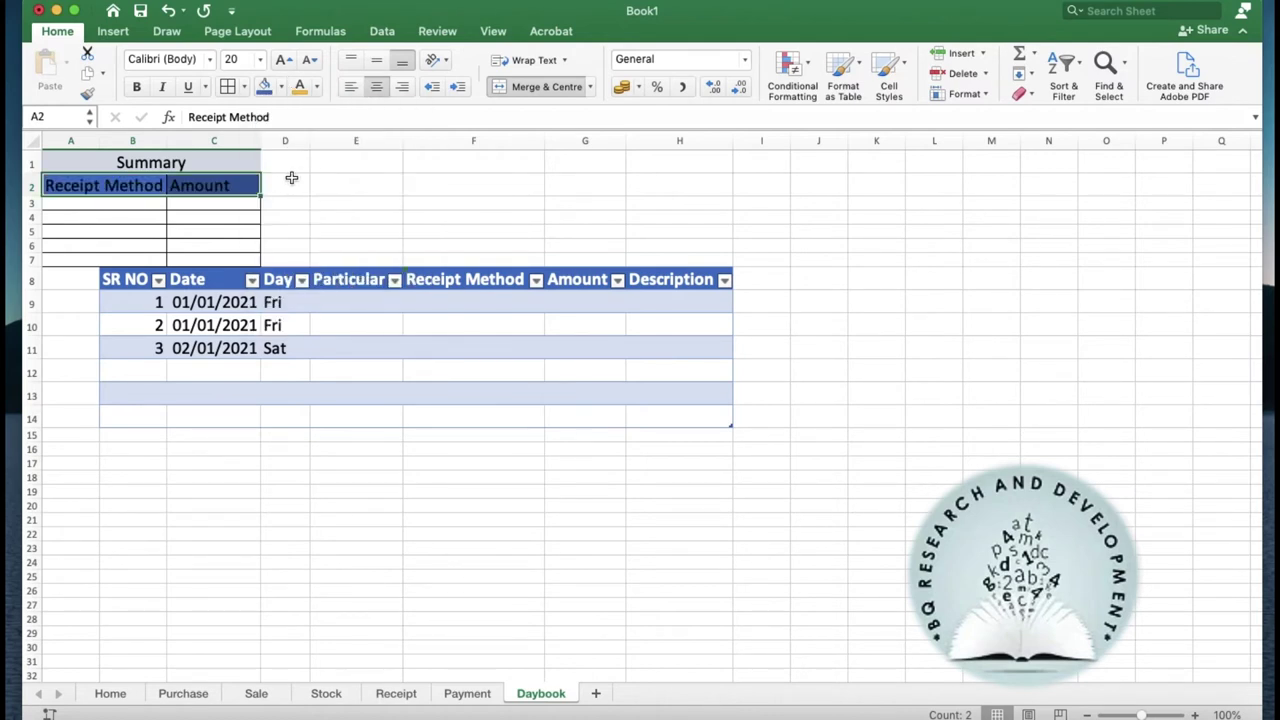
{"action": "left_click", "coordinate": [281, 87]}
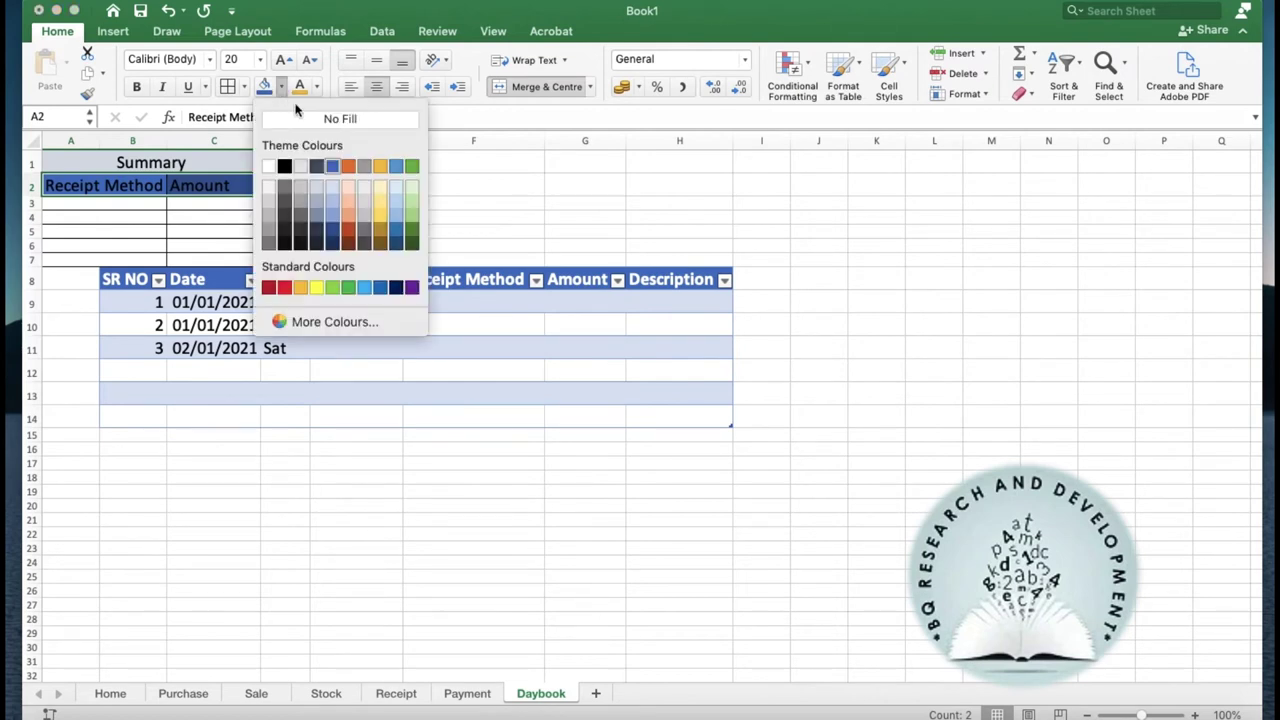
{"action": "left_click", "coordinate": [382, 167]}
{"action": "left_click", "coordinate": [209, 206]}
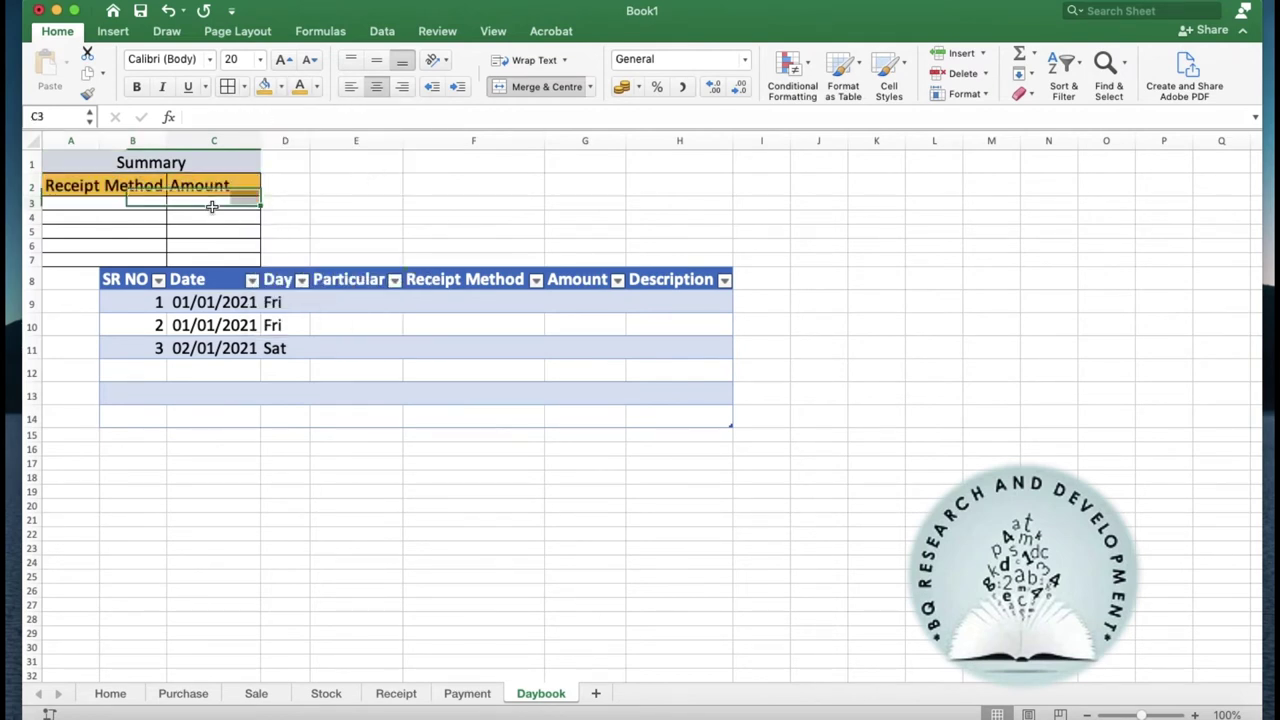
{"action": "left_click", "coordinate": [102, 202]}
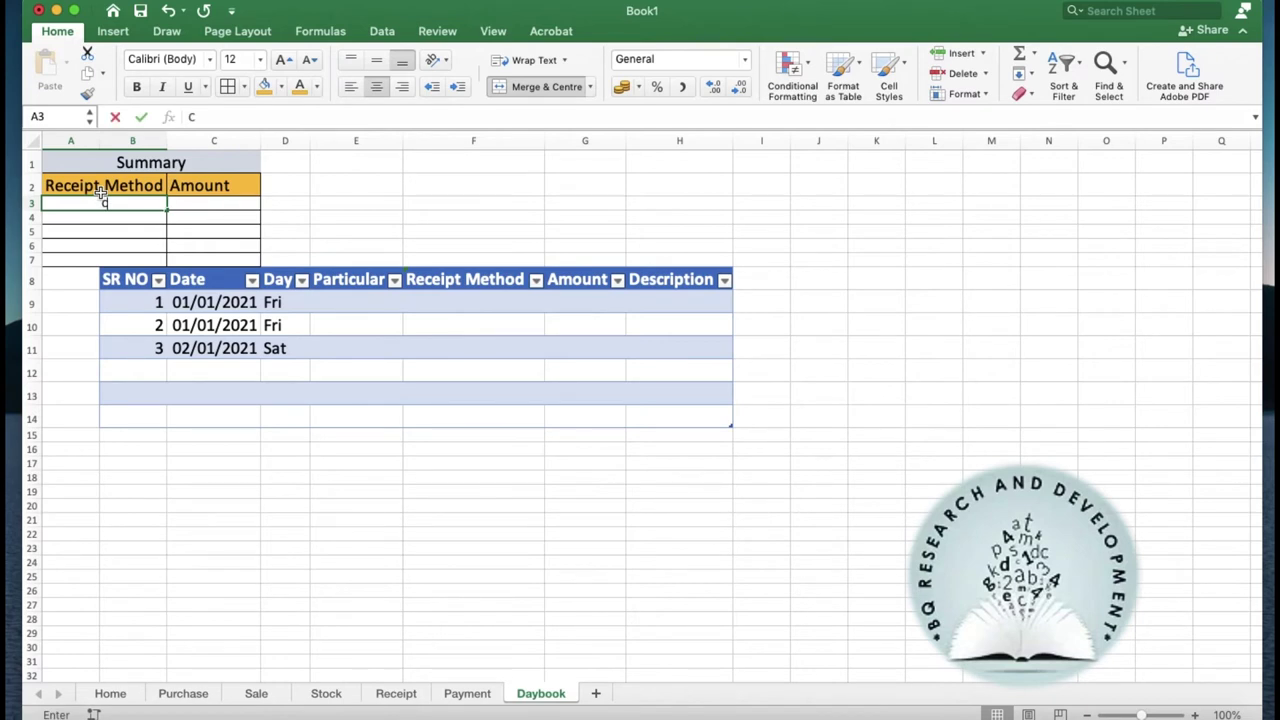
Step: Type Cash, Cheque, Credit and Total Amount into cells A3, A4, A5 and A6
{"action": "type", "text": "Cash"}
{"action": "key", "text": "Return"}
{"action": "type", "text": "Cheque"}
{"action": "key", "text": "Tab"}
{"action": "left_click", "coordinate": [100, 232]}
{"action": "type", "text": "Credit"}
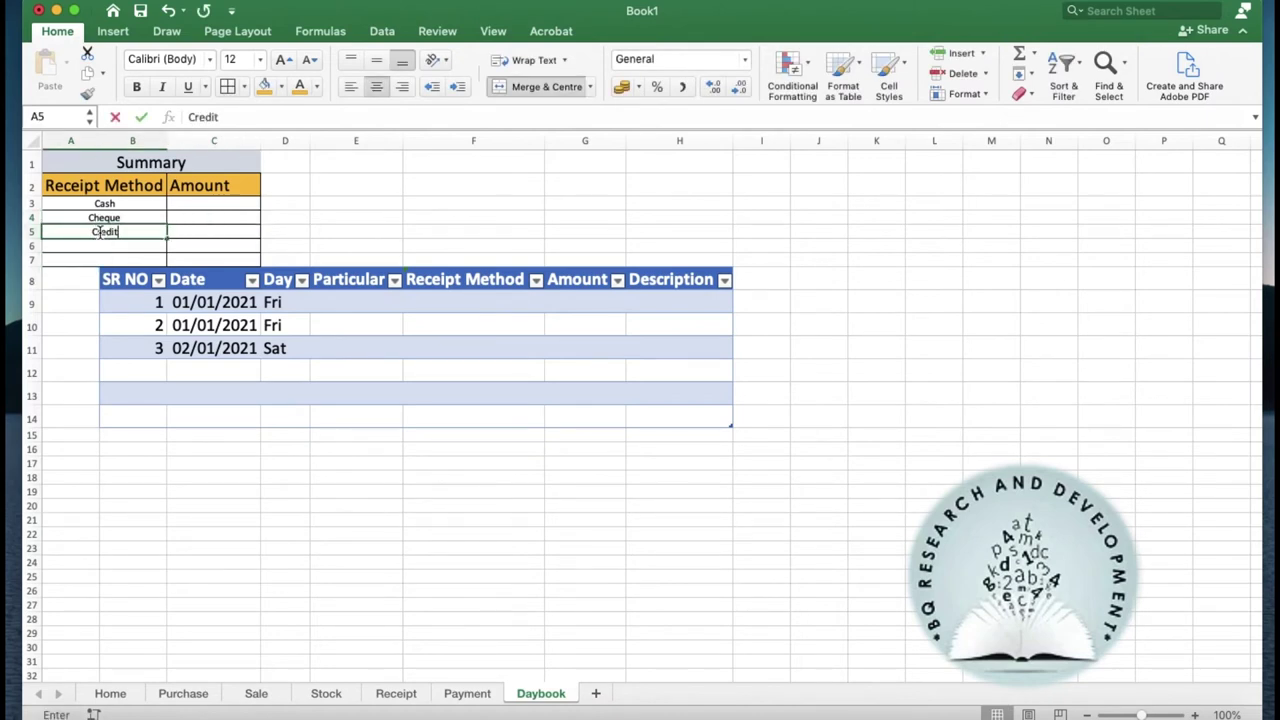
{"action": "key", "text": "Tab"}
{"action": "left_click", "coordinate": [92, 247]}
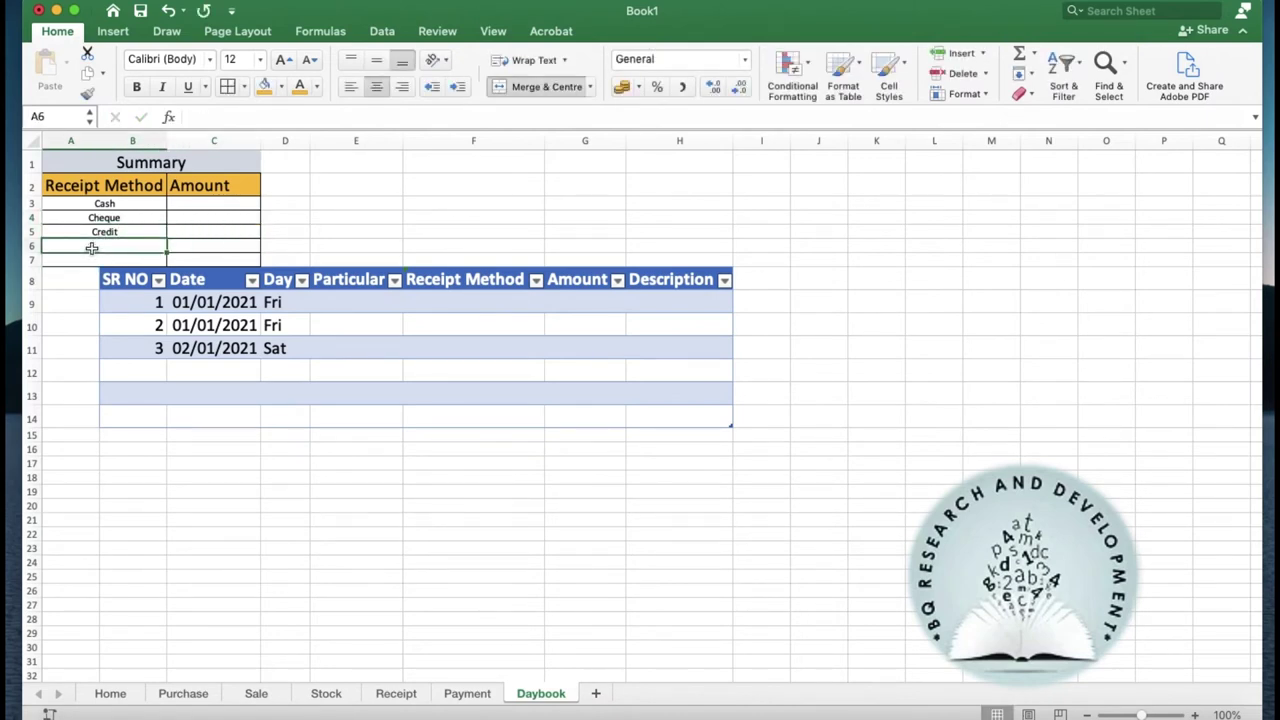
{"action": "type", "text": "T"}
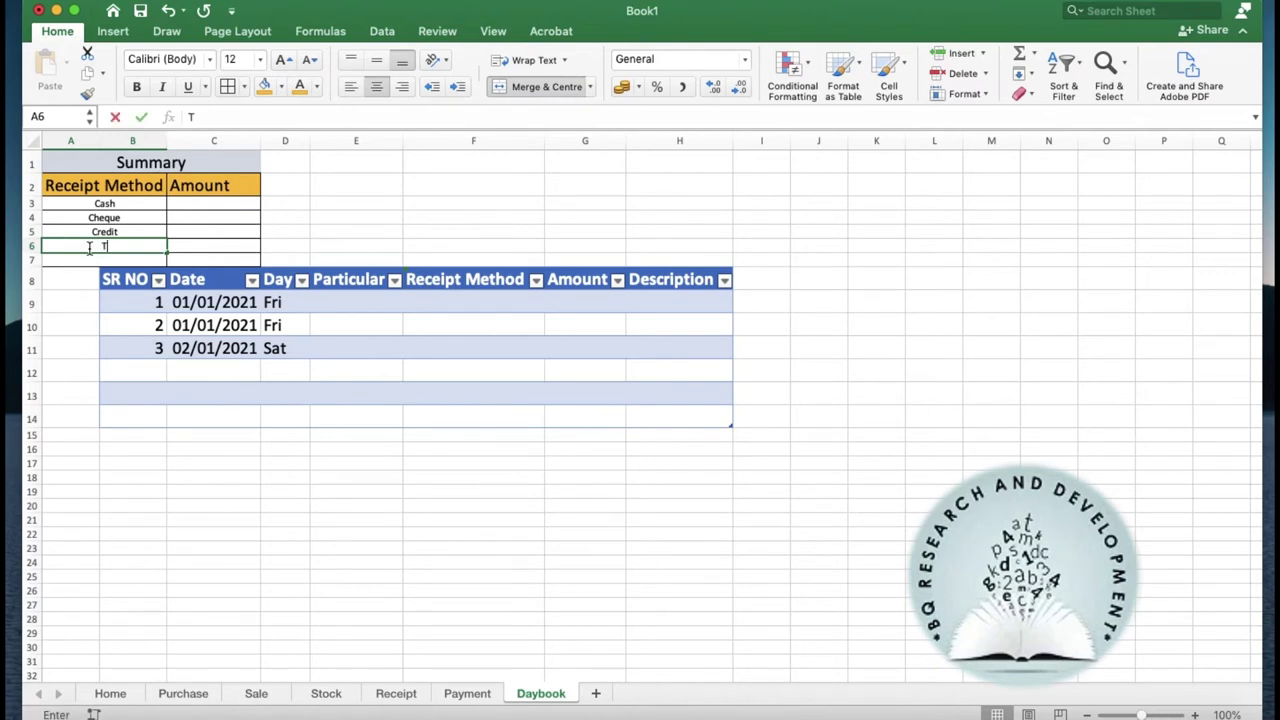
{"action": "type", "text": "otal Amount"}
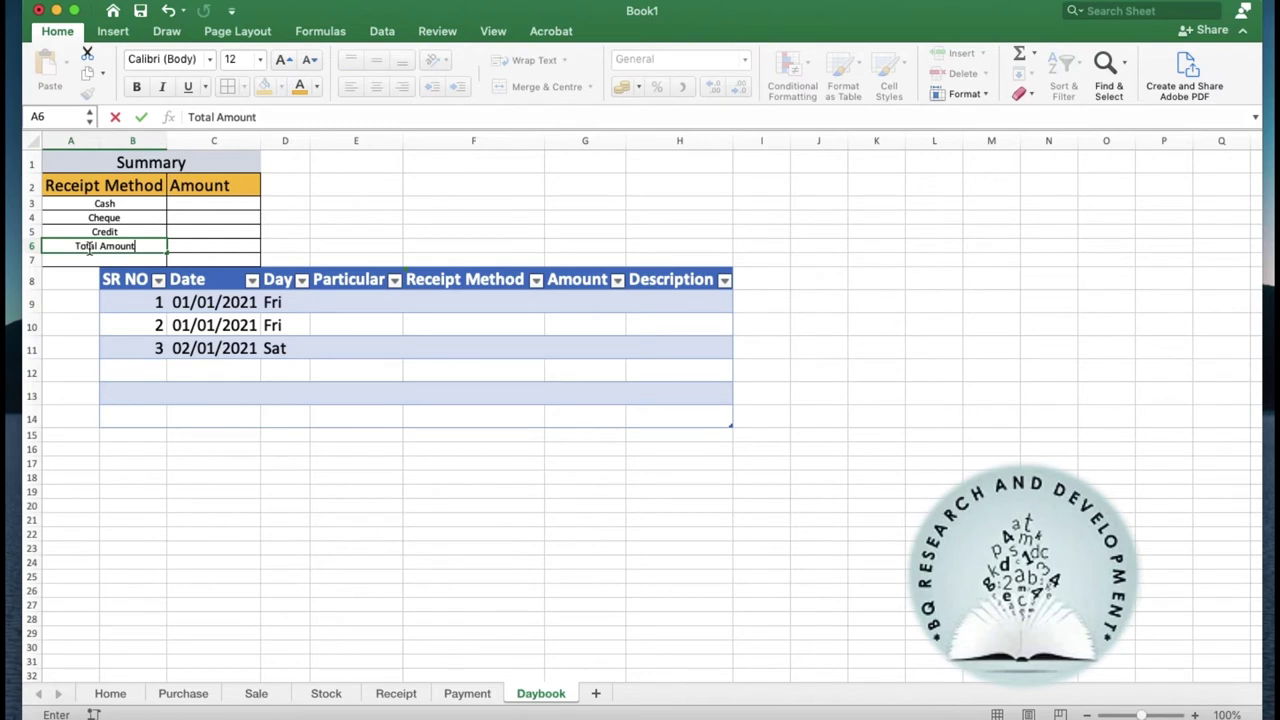
{"action": "left_click", "coordinate": [334, 218]}
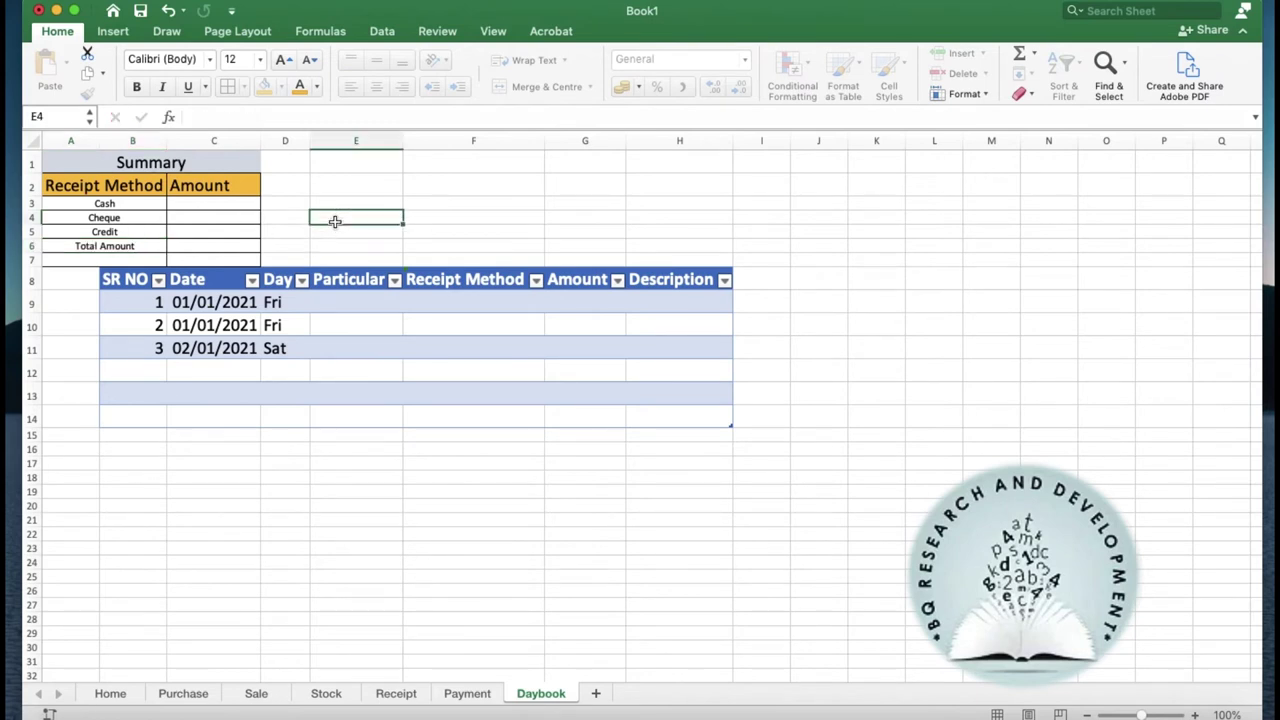
Step: Enlarge the Cash, Cheque, Credit and Total Amount label text
{"action": "left_click", "coordinate": [113, 204]}
{"action": "key", "text": "shift+Down"}
{"action": "key", "text": "shift+Down"}
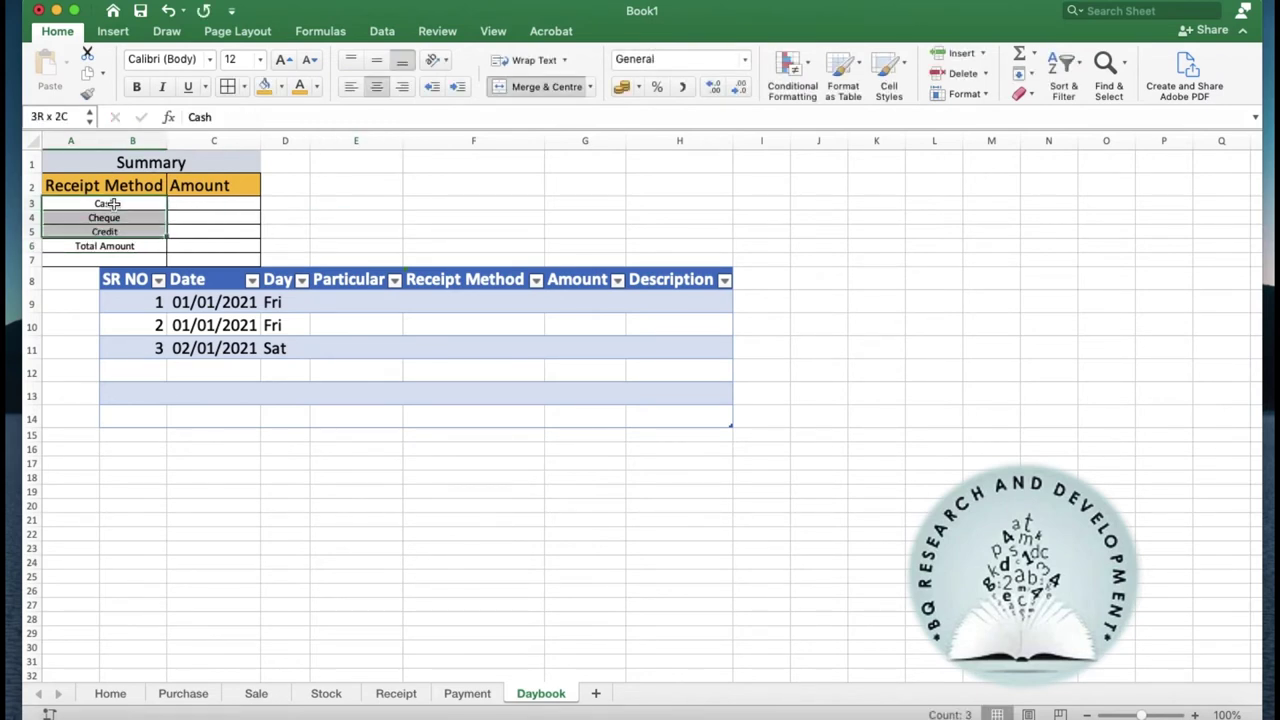
{"action": "key", "text": "shift+Down"}
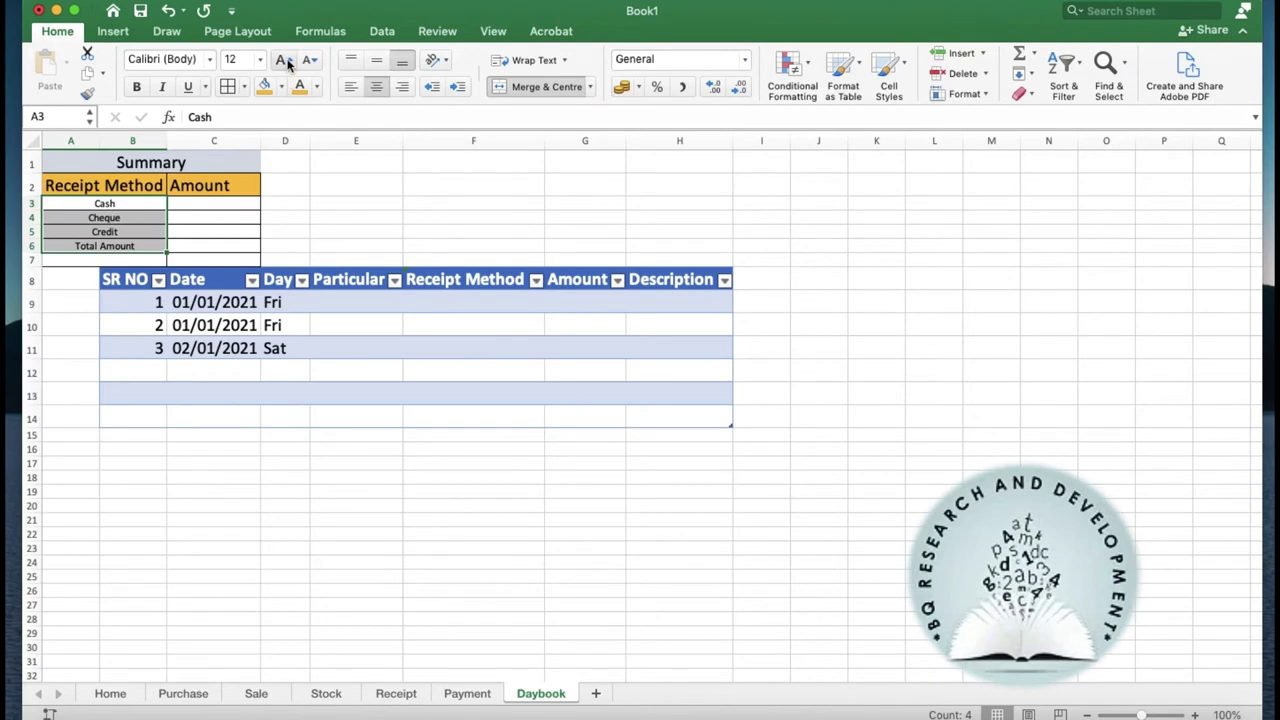
{"action": "left_click", "coordinate": [286, 61]}
{"action": "left_click", "coordinate": [283, 61]}
{"action": "left_click", "coordinate": [283, 61]}
{"action": "left_click", "coordinate": [283, 61]}
{"action": "left_click", "coordinate": [355, 229]}
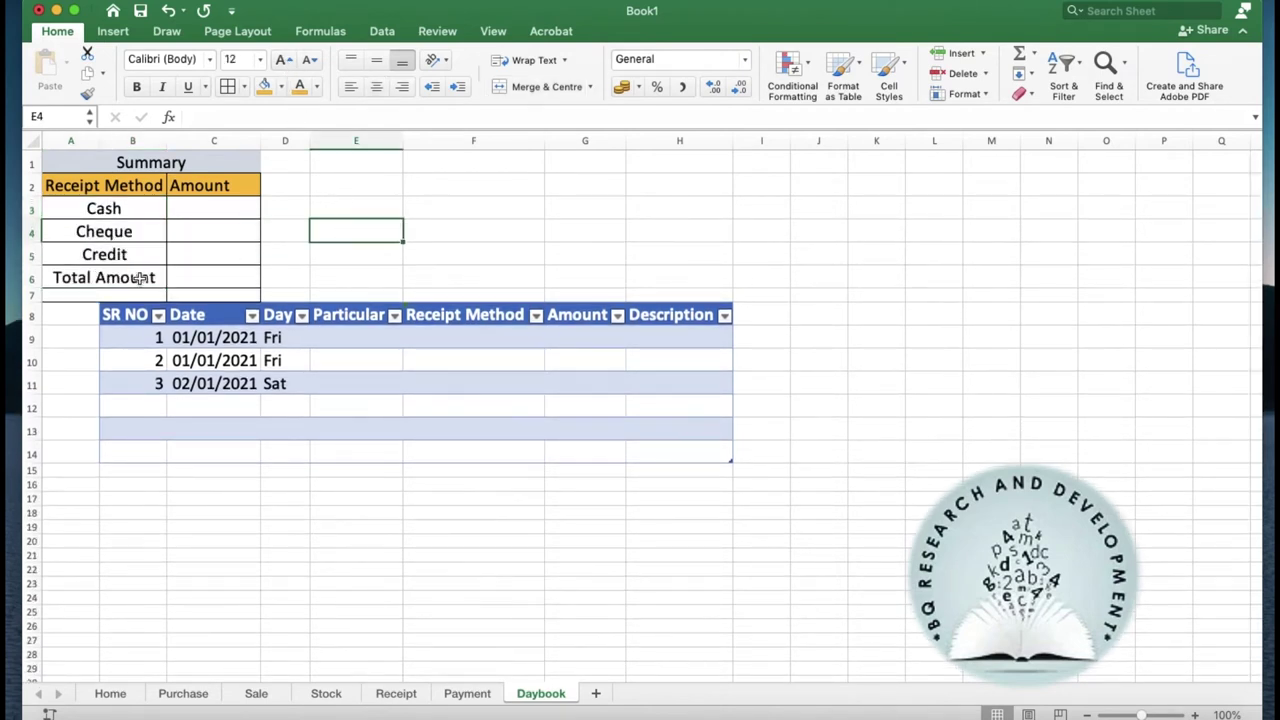
Step: Merge row 7 across A7:C7
{"action": "left_click", "coordinate": [65, 292]}
{"action": "key", "text": "shift+Right"}
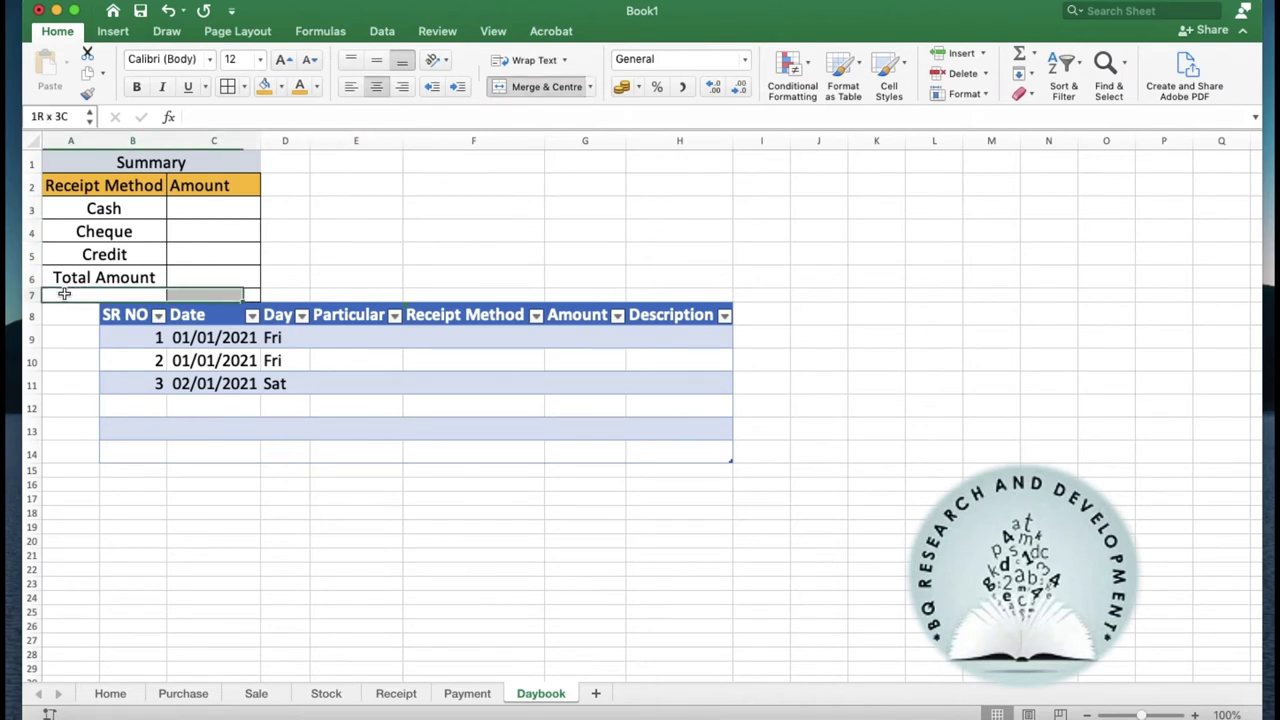
{"action": "left_click", "coordinate": [528, 88]}
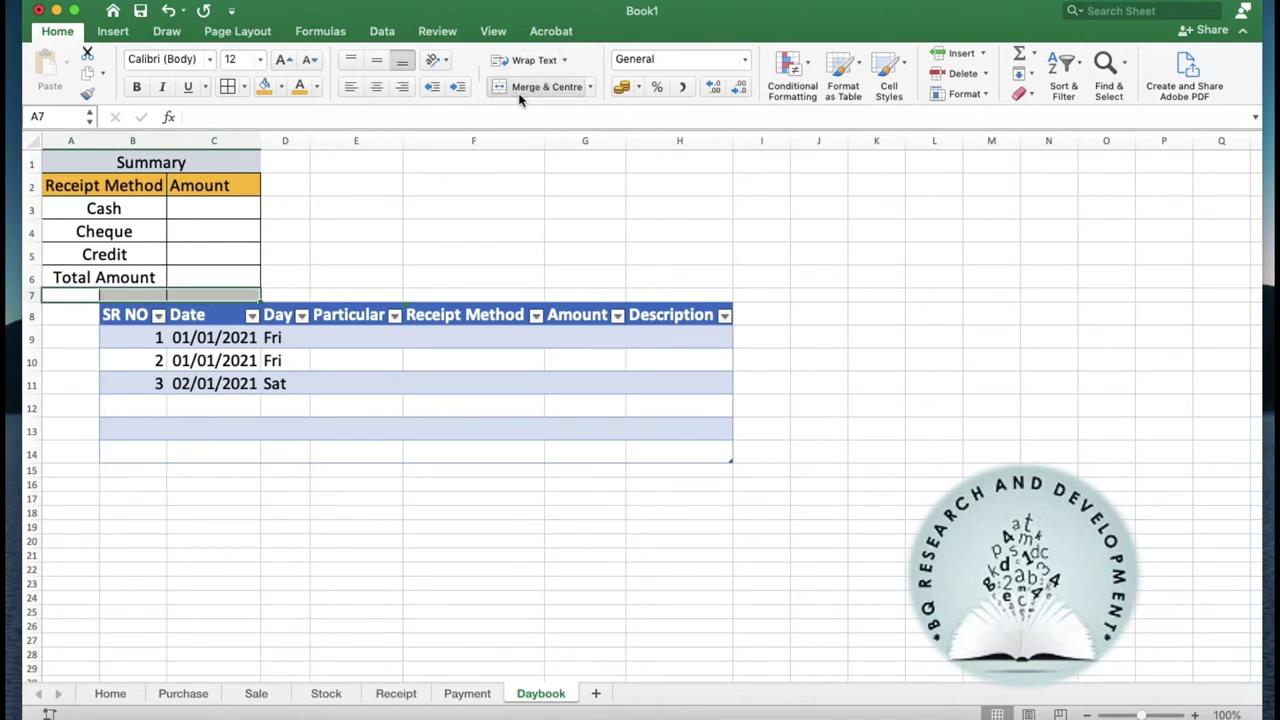
{"action": "left_click", "coordinate": [535, 88]}
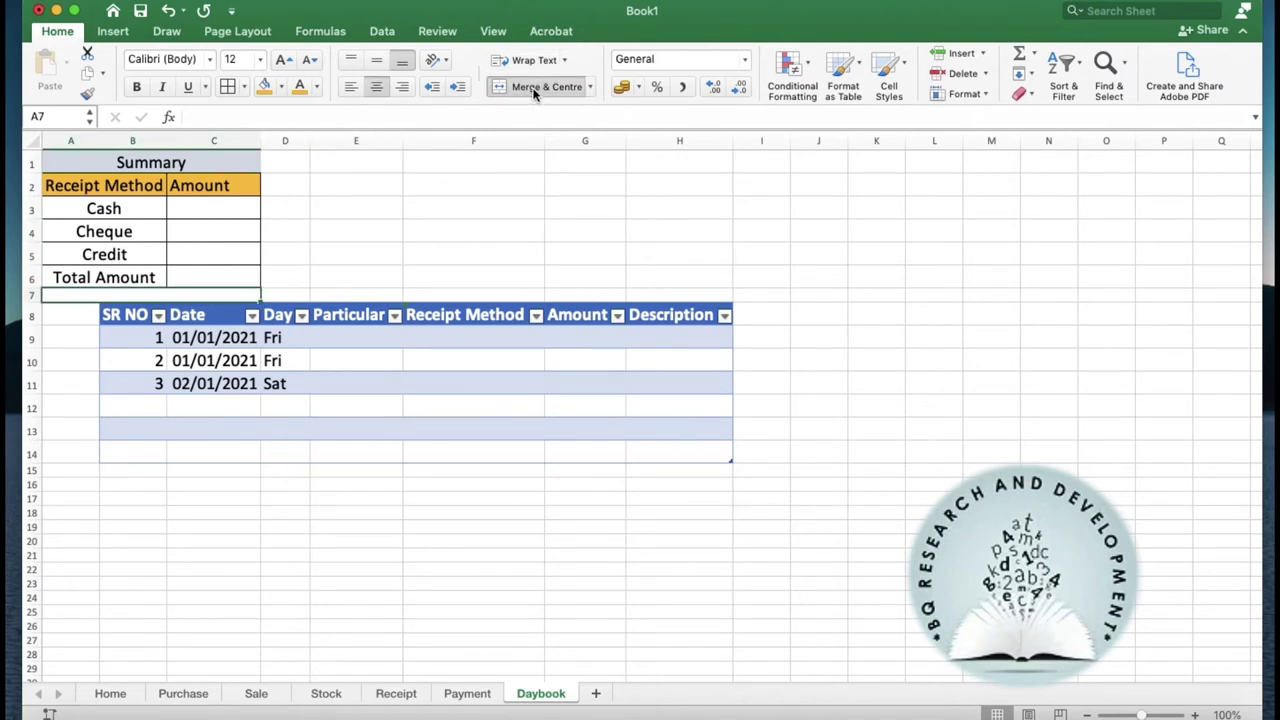
{"action": "left_click", "coordinate": [550, 190]}
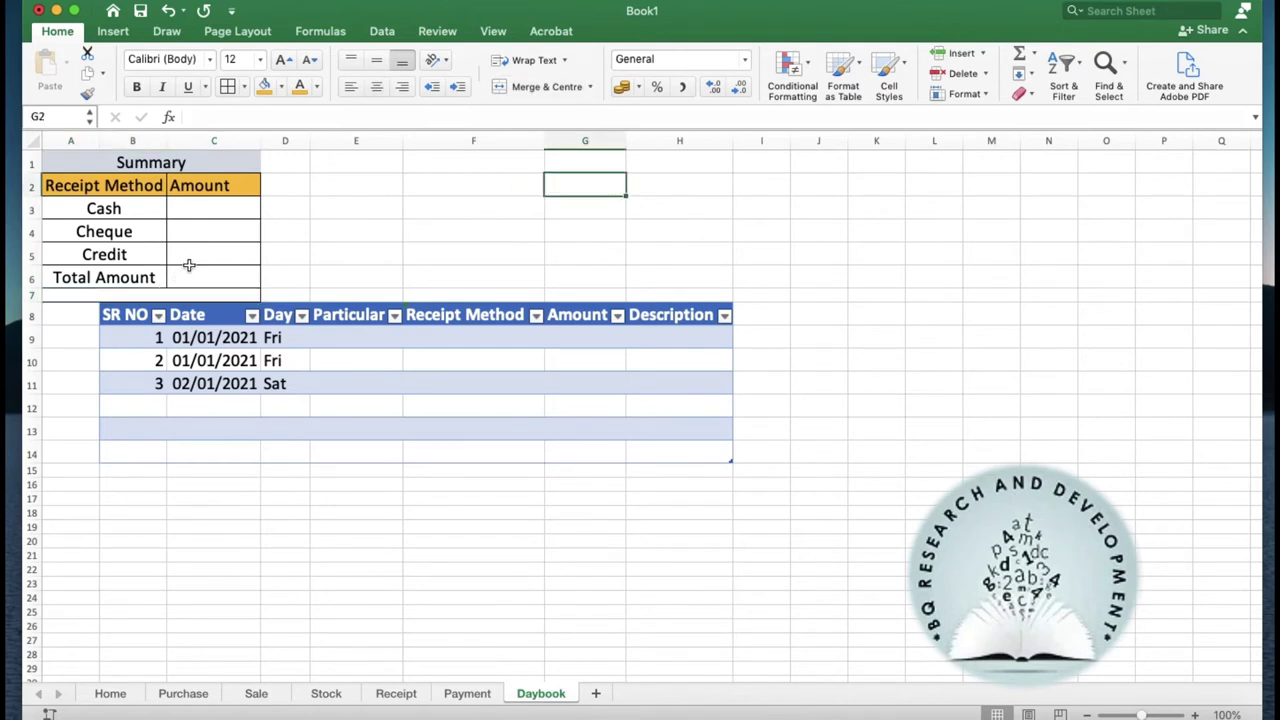
Step: Fill the Total Amount row A6:C6 with orange
{"action": "left_click", "coordinate": [91, 277]}
{"action": "key", "text": "shift+Right"}
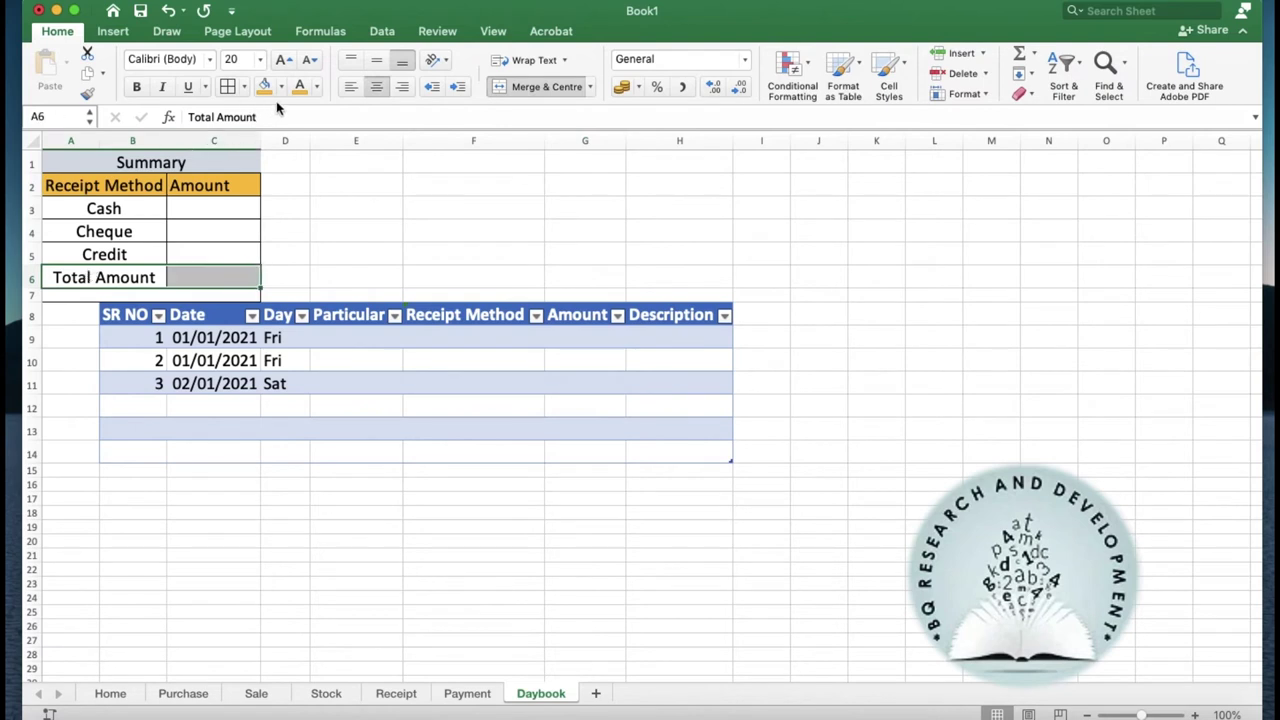
{"action": "left_click", "coordinate": [282, 89]}
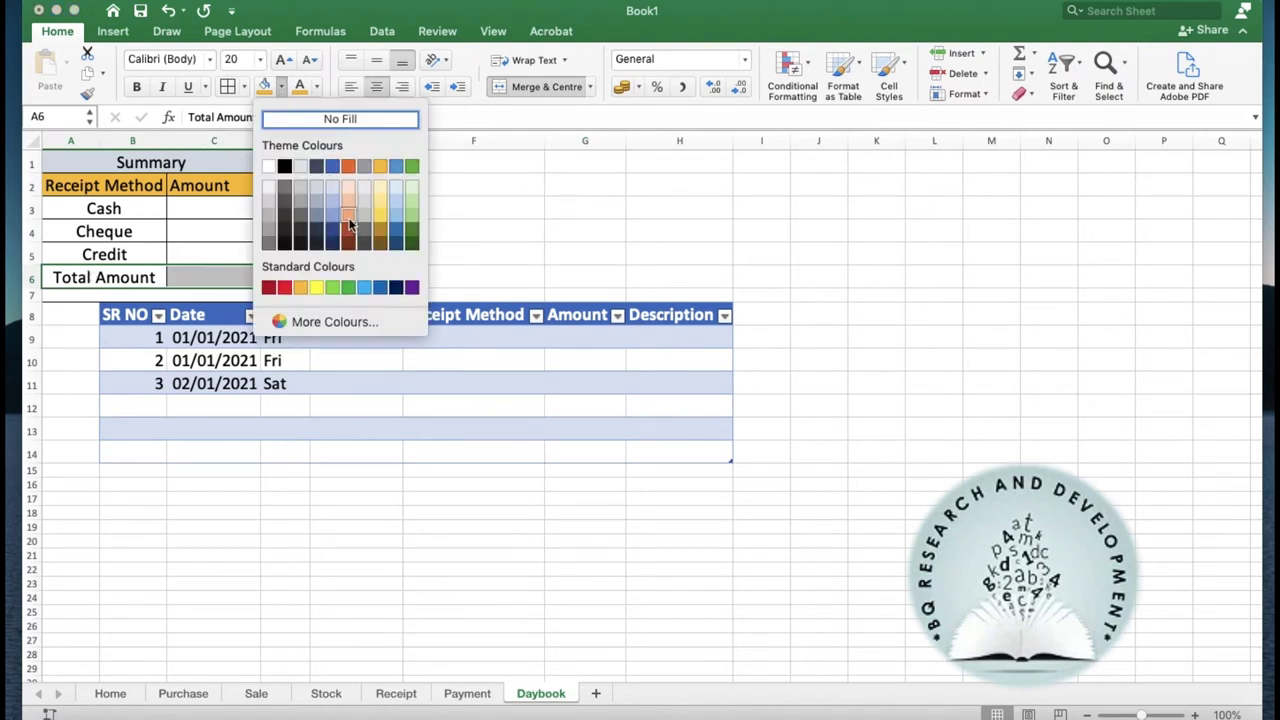
{"action": "left_click", "coordinate": [349, 228]}
{"action": "left_click", "coordinate": [393, 210]}
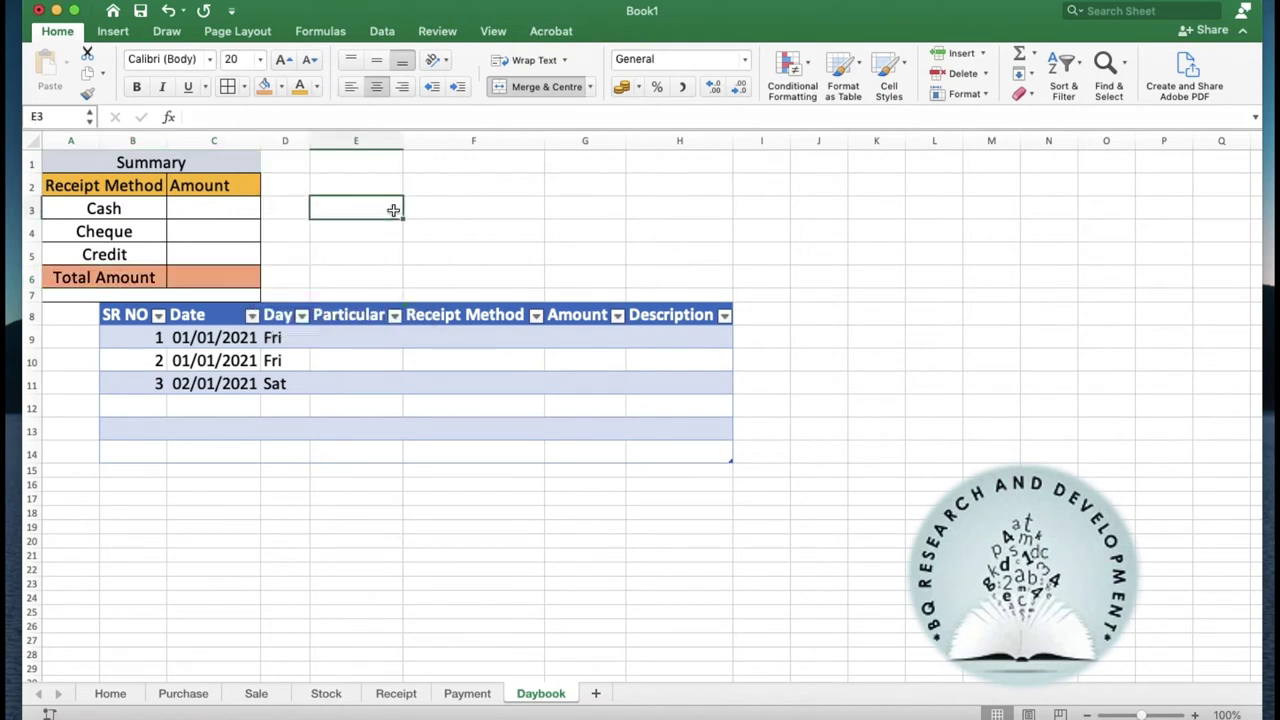
{"action": "left_click", "coordinate": [236, 218]}
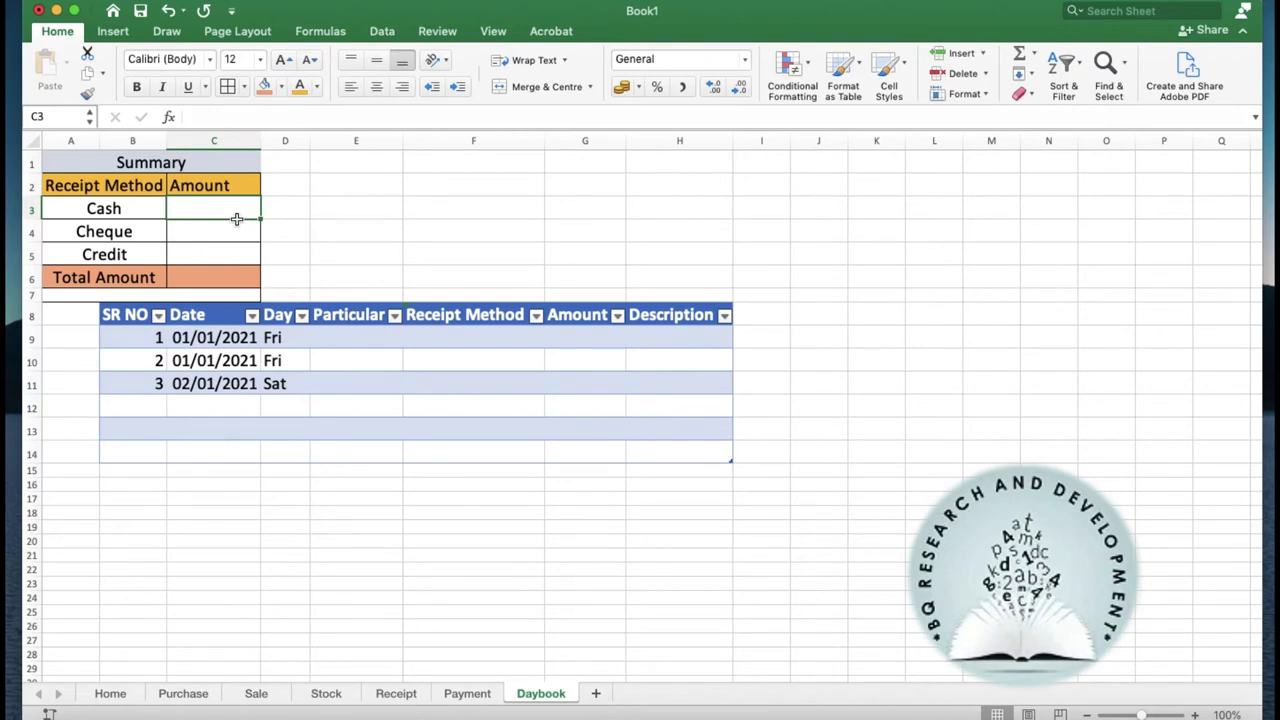
{"action": "left_click", "coordinate": [336, 332]}
Step: Enter Rent, cash, 20,000 and Monthly Rent as the row 9 entry
{"action": "type", "text": "Rent"}
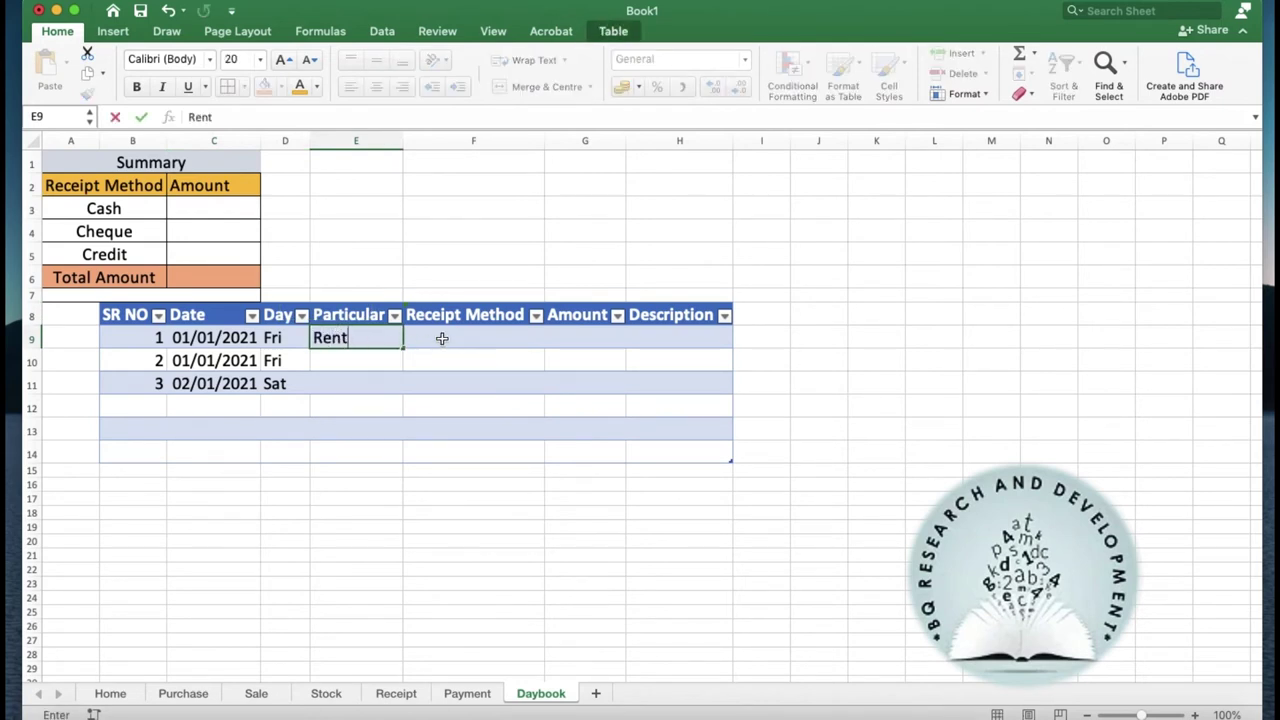
{"action": "left_click", "coordinate": [500, 337]}
{"action": "left_click", "coordinate": [553, 340]}
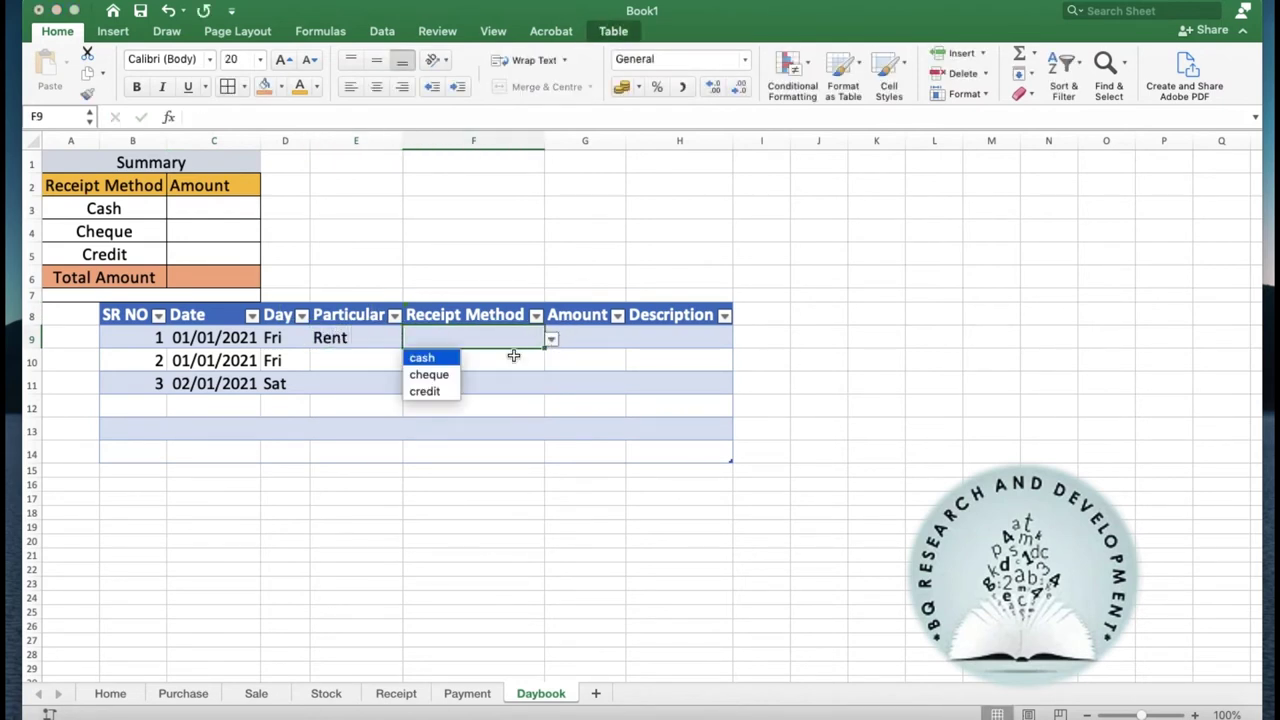
{"action": "left_click", "coordinate": [453, 363]}
{"action": "left_click", "coordinate": [588, 336]}
{"action": "type", "text": "20,000"}
{"action": "key", "text": "Tab"}
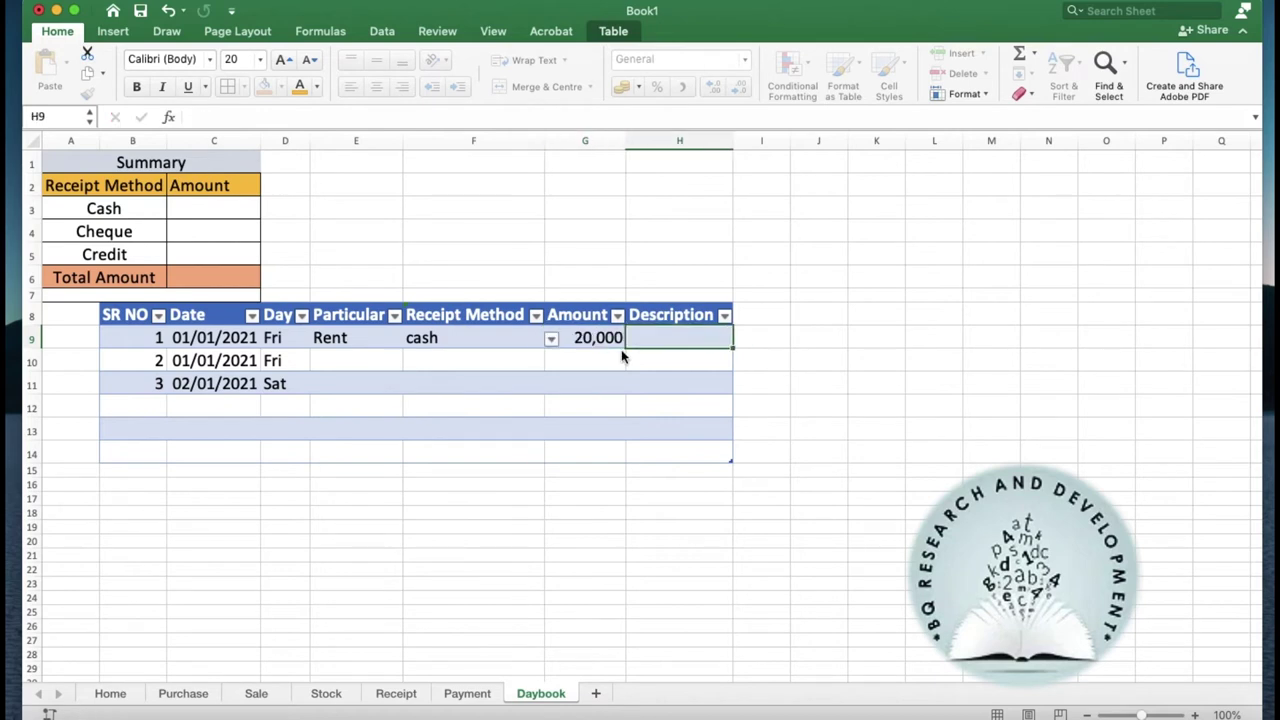
{"action": "type", "text": "Monthly Rent"}
{"action": "key", "text": "Return"}
Step: Enter Vendor, cheque, 40,000, Returned in row 10 and begin Equipment in row 11
{"action": "key", "text": "Tab"}
{"action": "key", "text": "Tab"}
{"action": "key", "text": "Tab"}
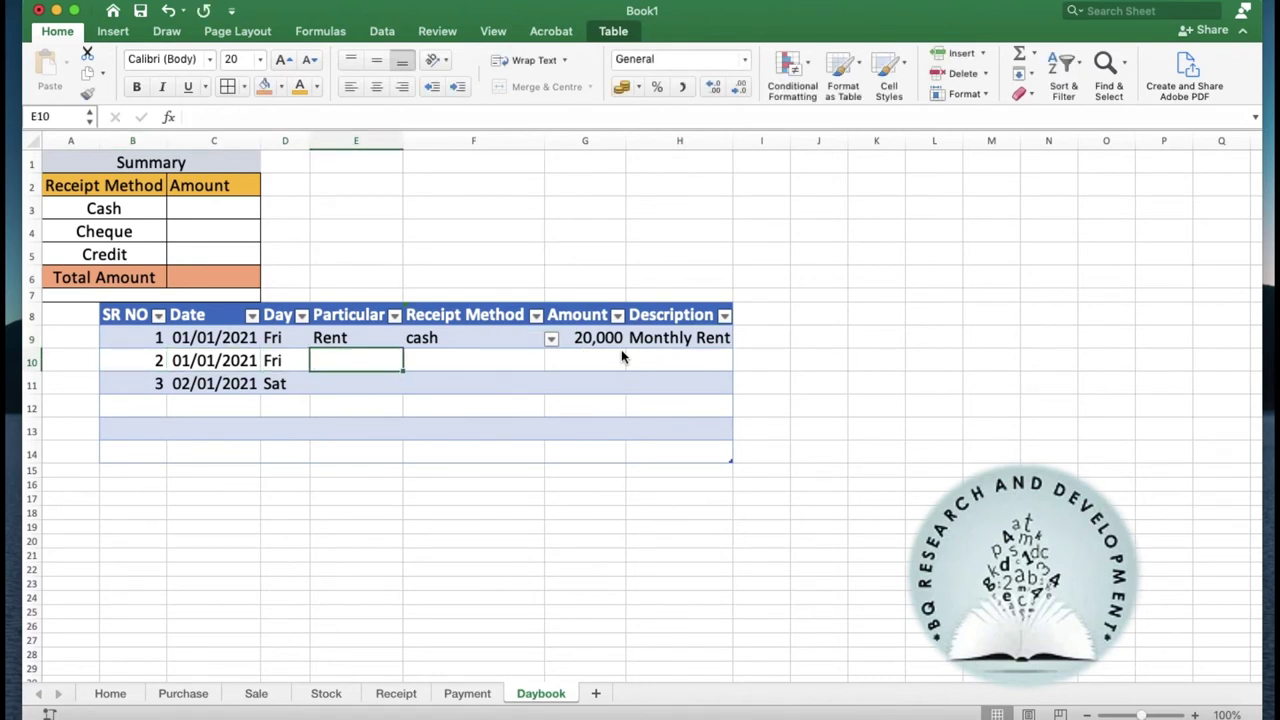
{"action": "type", "text": "Vendor"}
{"action": "key", "text": "Tab"}
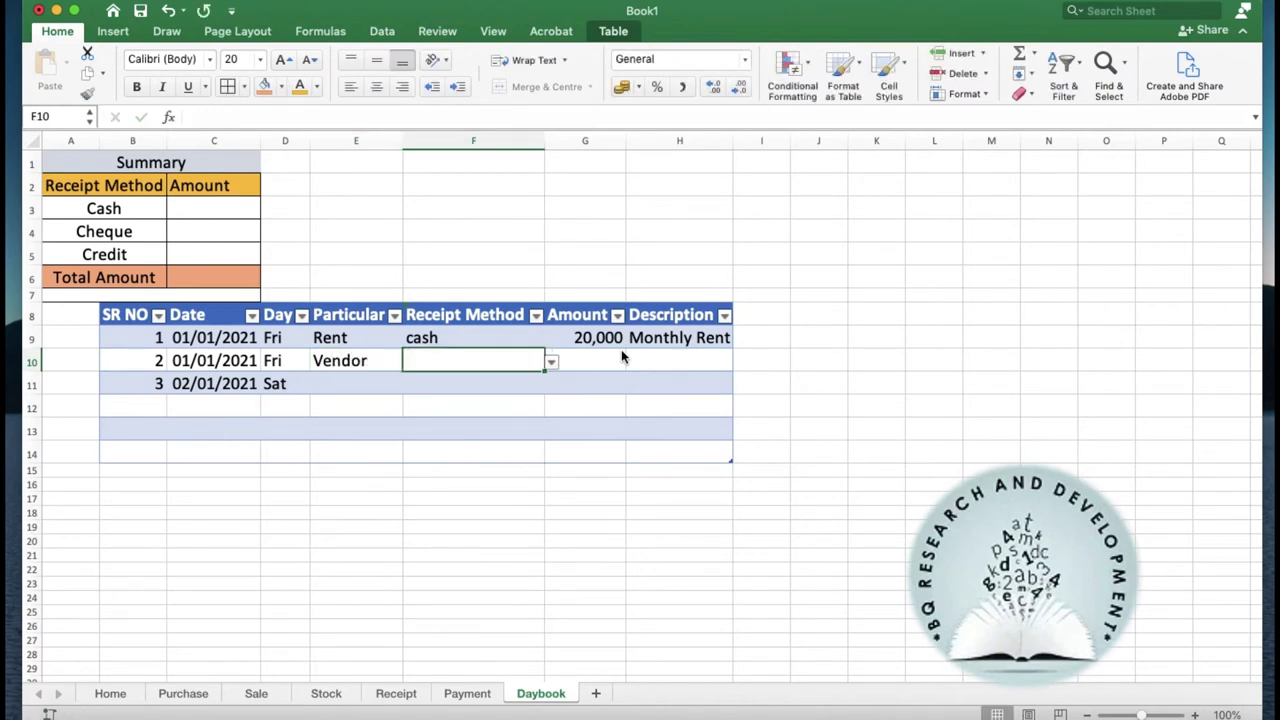
{"action": "left_click", "coordinate": [553, 363]}
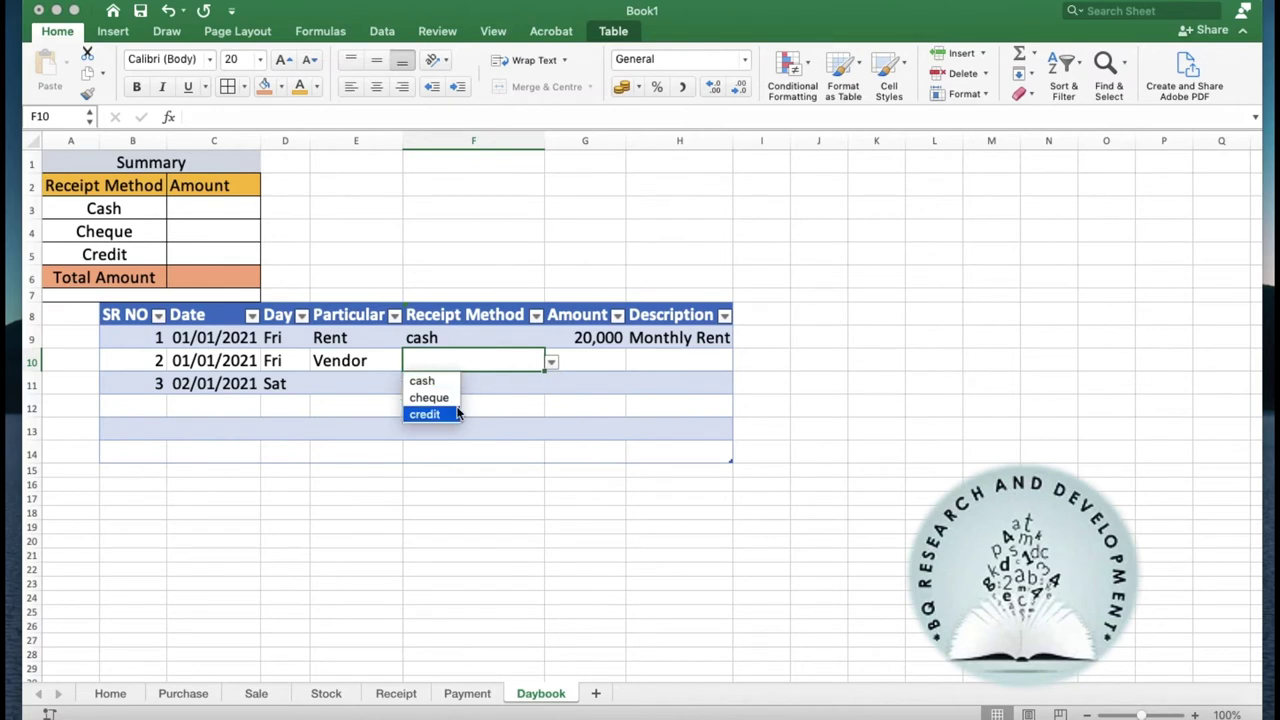
{"action": "left_click", "coordinate": [430, 397]}
{"action": "left_click", "coordinate": [596, 363]}
{"action": "type", "text": "40,000"}
{"action": "key", "text": "Tab"}
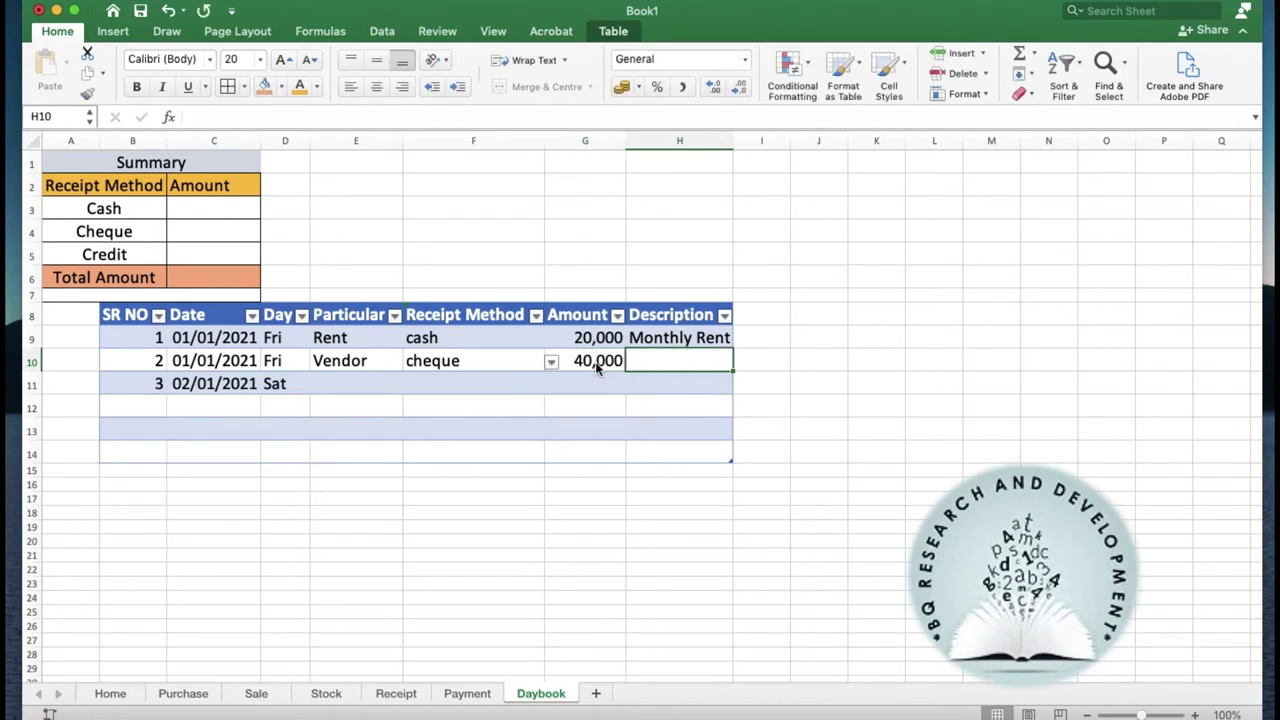
{"action": "type", "text": "Retur"}
{"action": "key", "text": "BackSpace"}
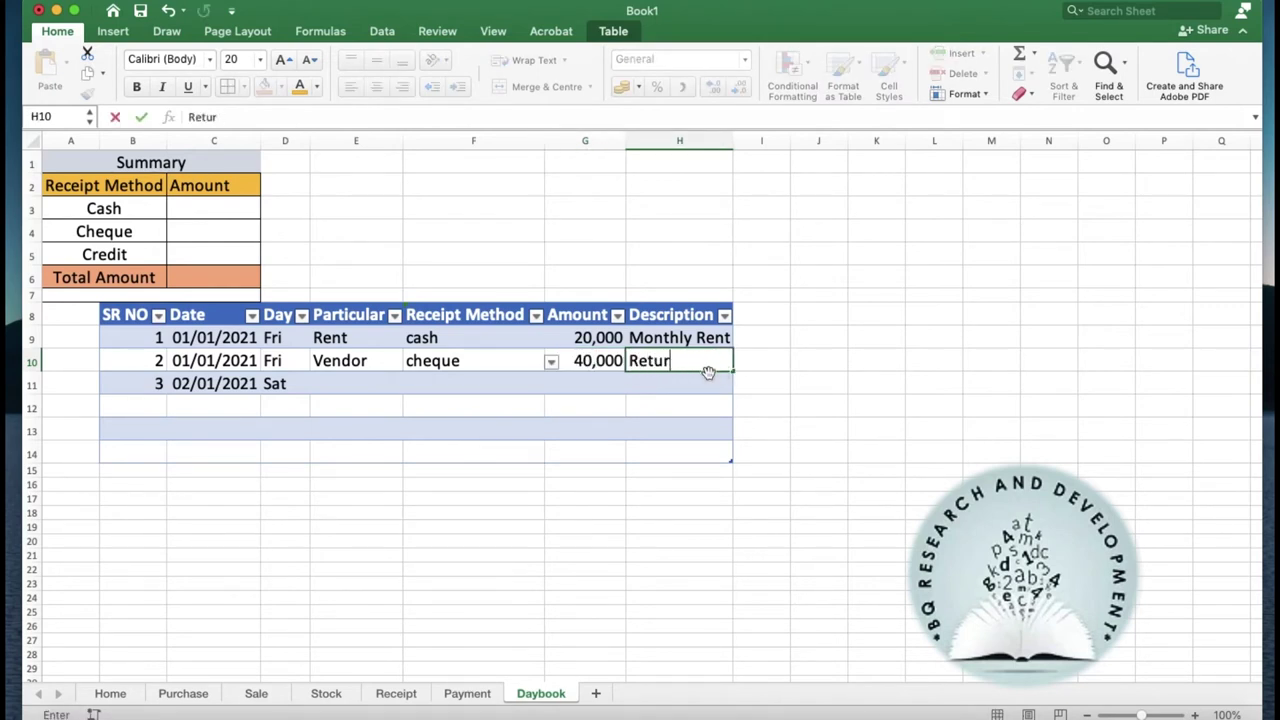
{"action": "type", "text": "ned"}
{"action": "key", "text": "Return"}
{"action": "key", "text": "Tab"}
{"action": "key", "text": "Tab"}
{"action": "key", "text": "Tab"}
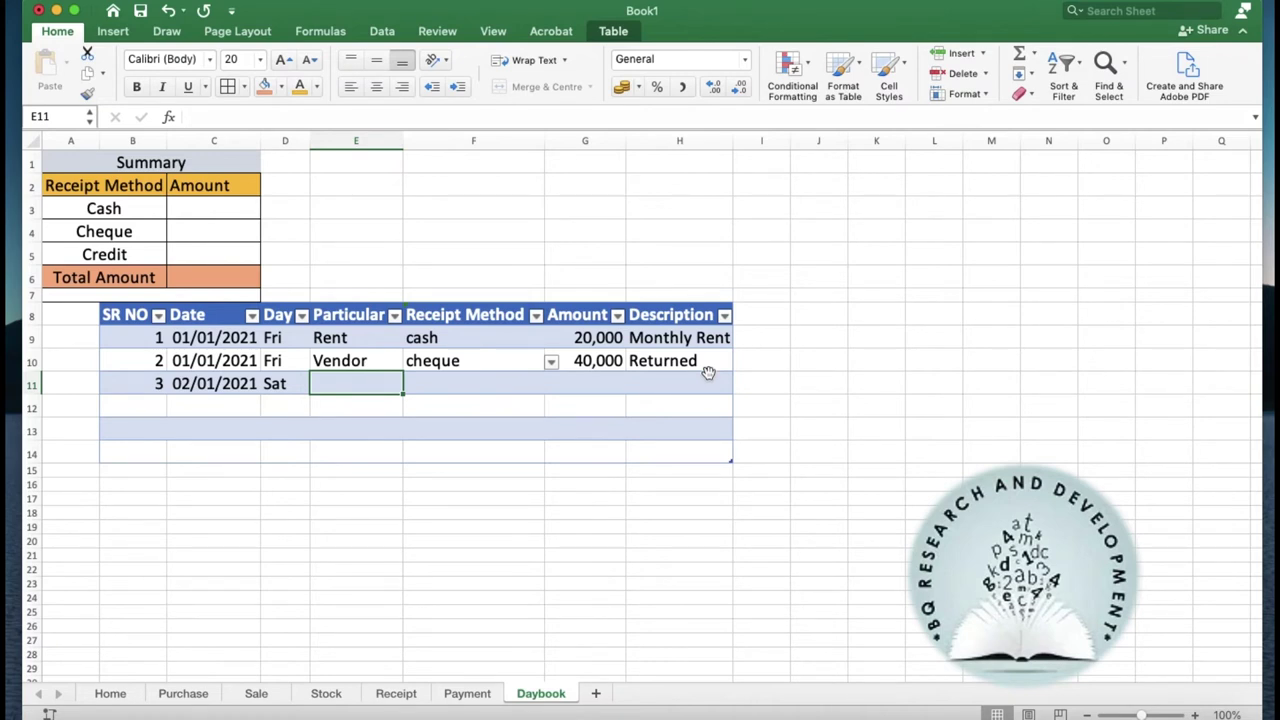
{"action": "type", "text": "Equipment"}
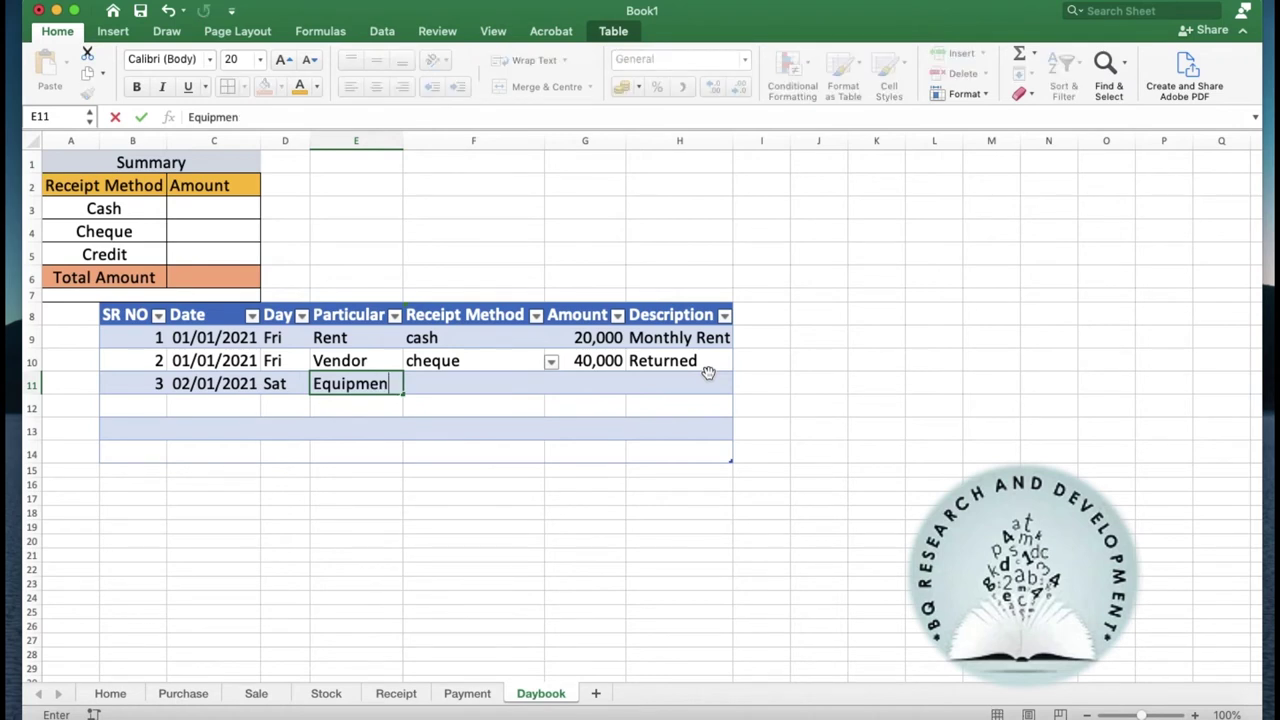
Step: Complete row 11 with credit, 50,000 and Equipment Sale
{"action": "key", "text": "Tab"}
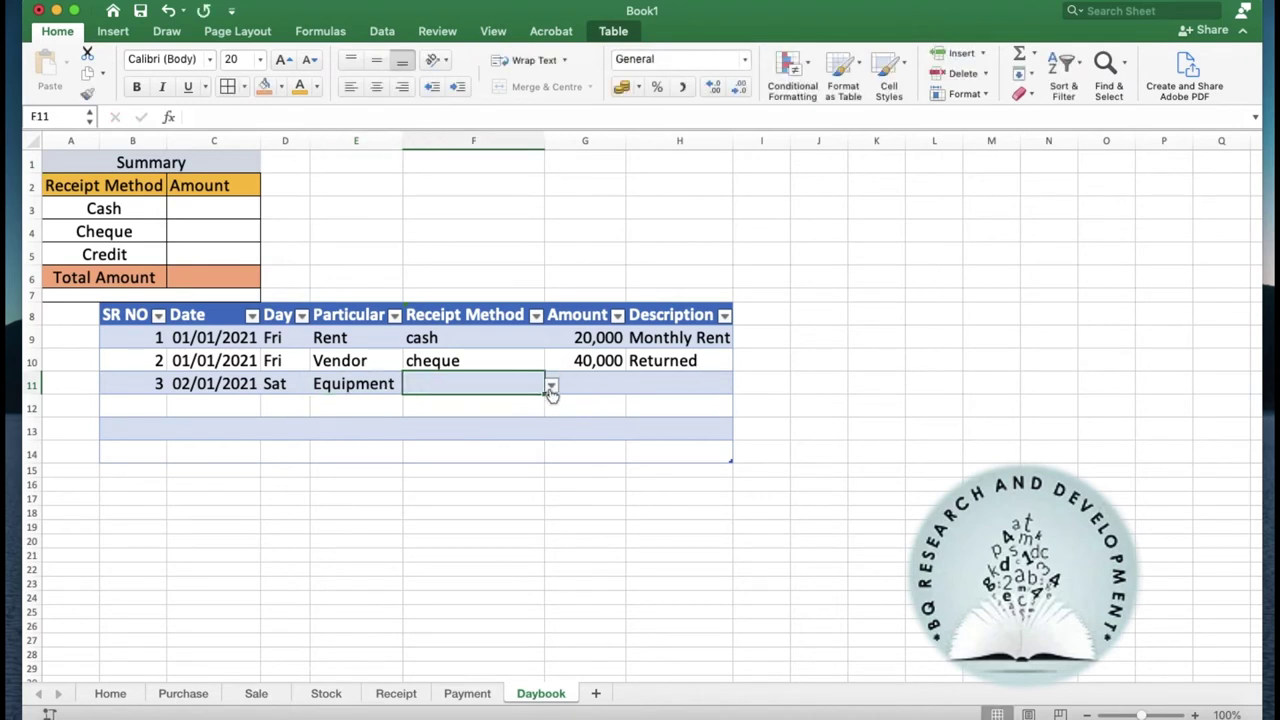
{"action": "left_click", "coordinate": [550, 387]}
{"action": "left_click", "coordinate": [456, 437]}
{"action": "left_click", "coordinate": [587, 384]}
{"action": "type", "text": "50"}
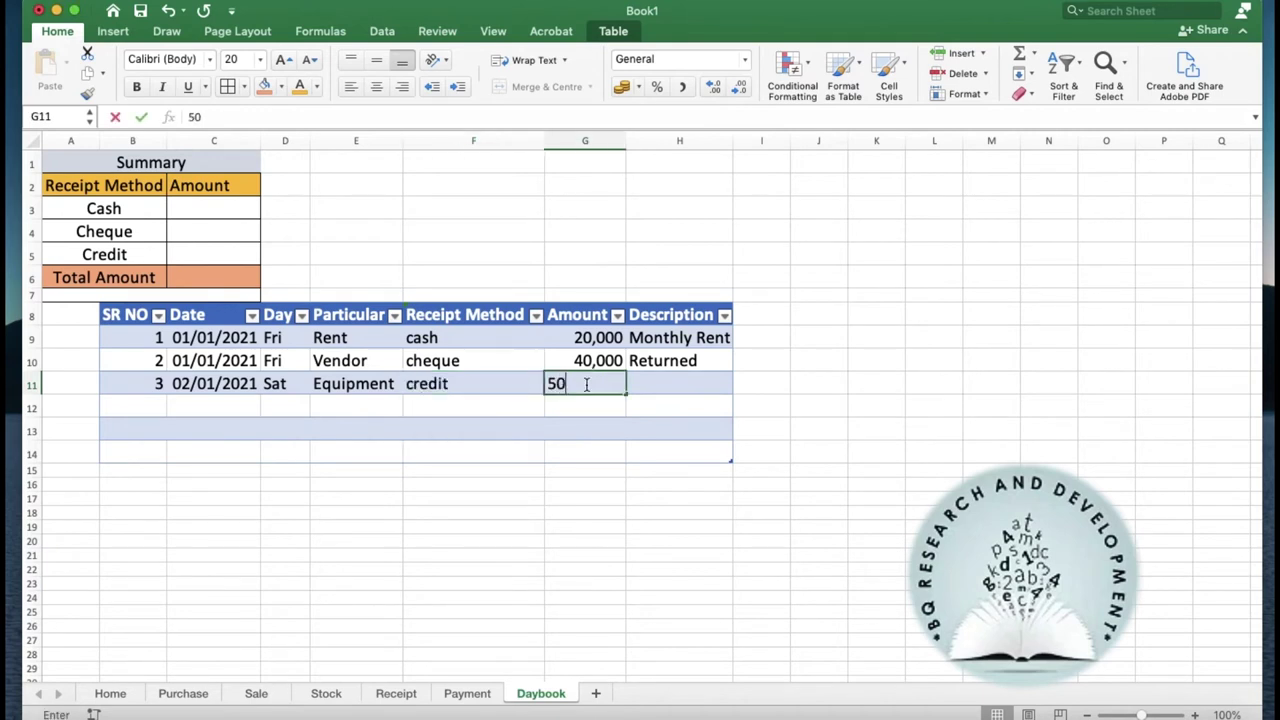
{"action": "type", "text": ",-"}
{"action": "key", "text": "BackSpace"}
{"action": "type", "text": "000"}
{"action": "key", "text": "Tab"}
{"action": "type", "text": "Equipment Sale"}
{"action": "key", "text": "Return"}
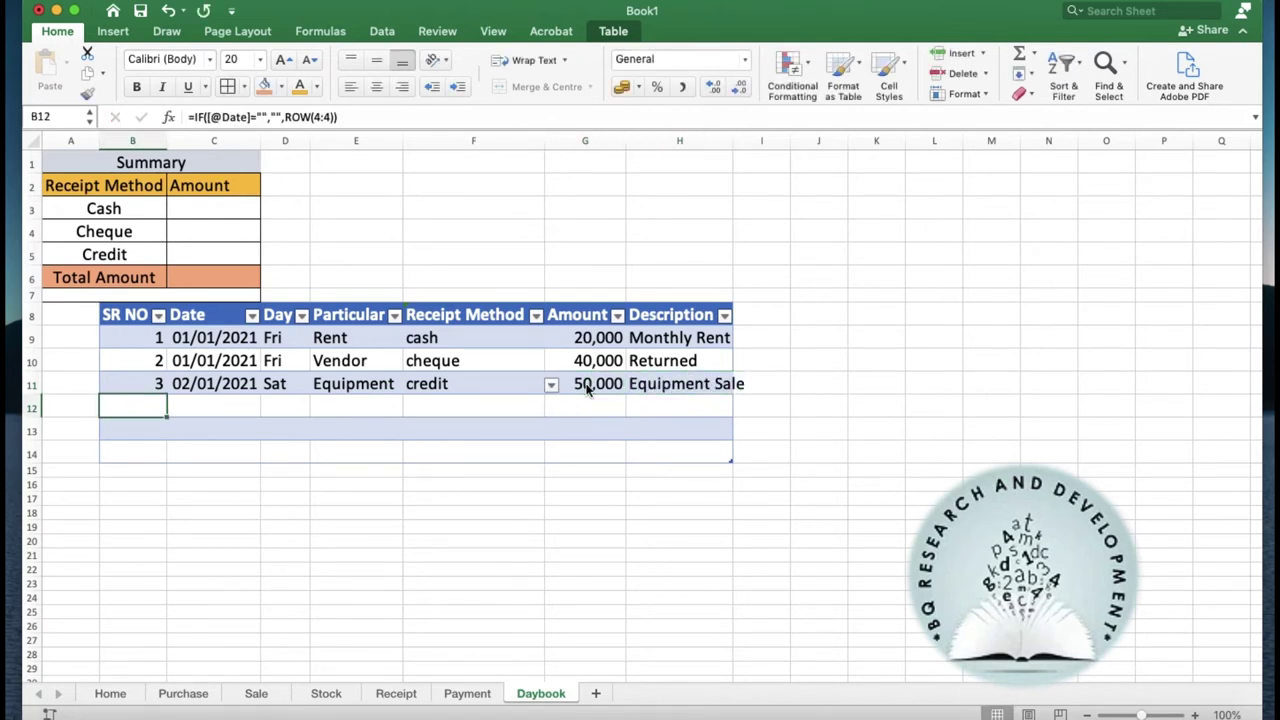
Step: Widen column H so 'Equipment Sale' fits fully
{"action": "left_click_drag", "start_coordinate": [733, 141], "coordinate": [751, 141]}
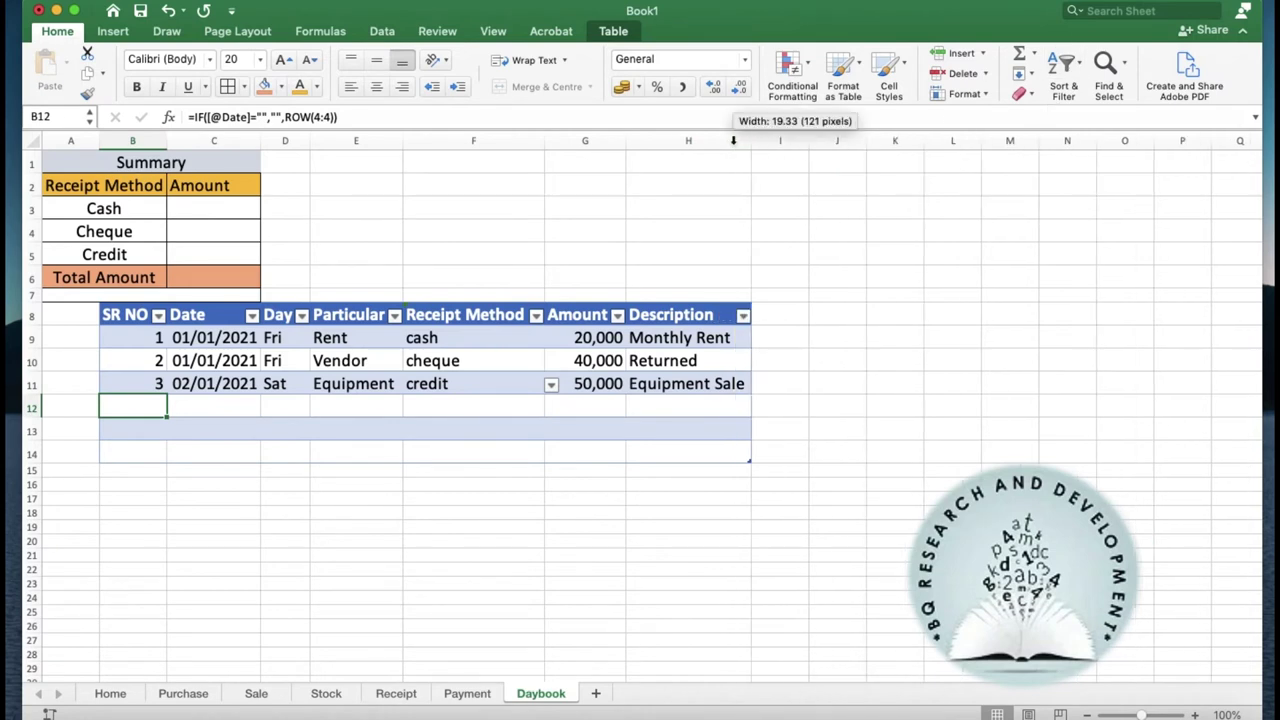
{"action": "left_click", "coordinate": [433, 424]}
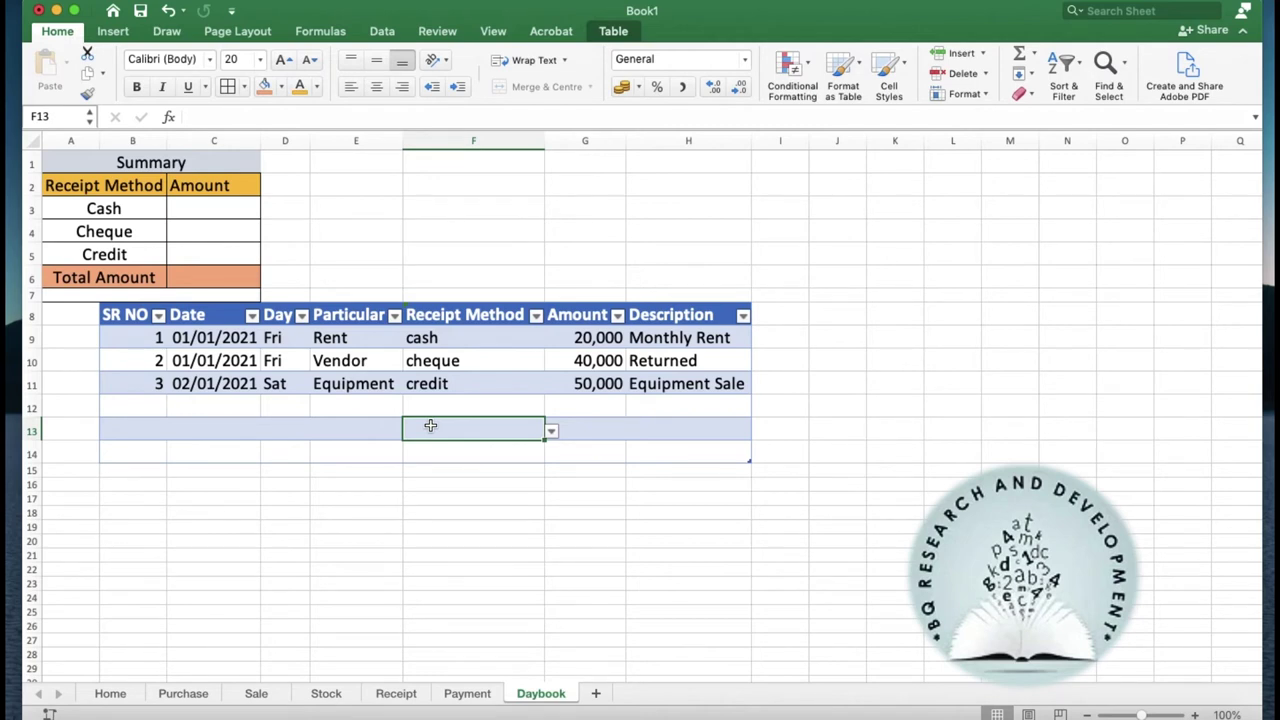
{"action": "left_click", "coordinate": [209, 207]}
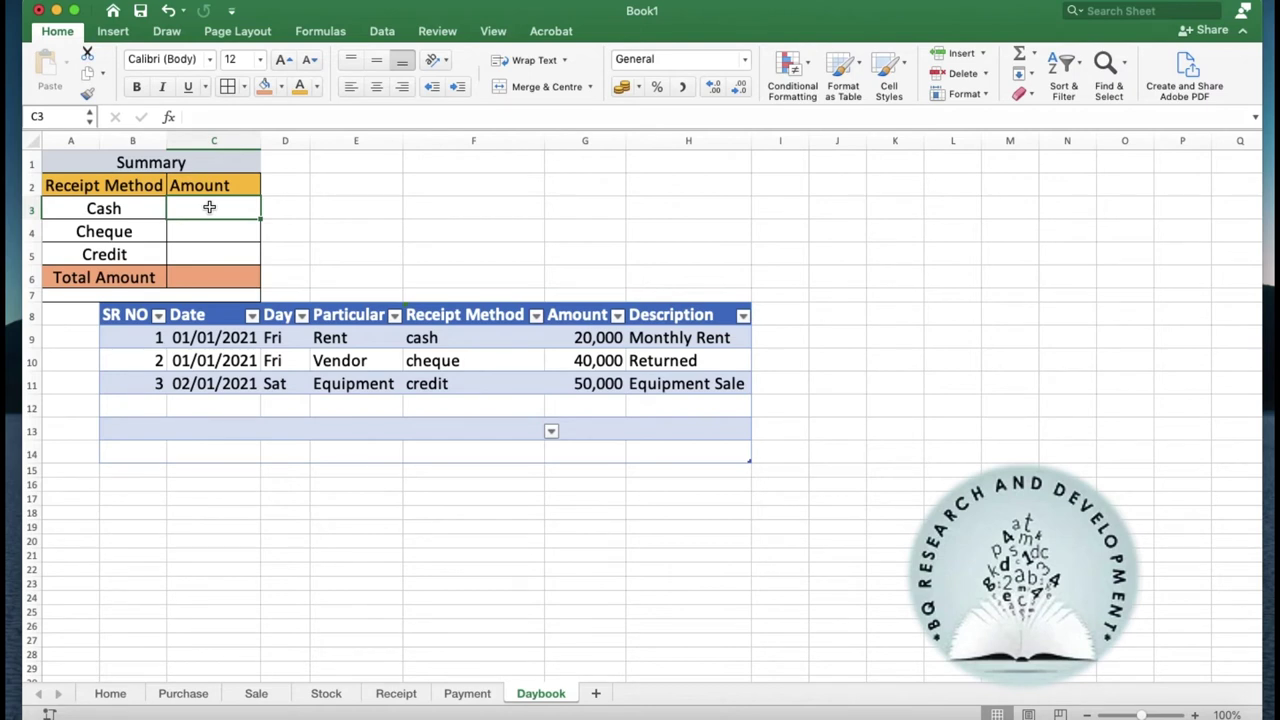
Step: Start a SUMIF in C3 using Table4[Receiptmethod] as the range
{"action": "type", "text": "=Sum"}
{"action": "double_click", "coordinate": [205, 257]}
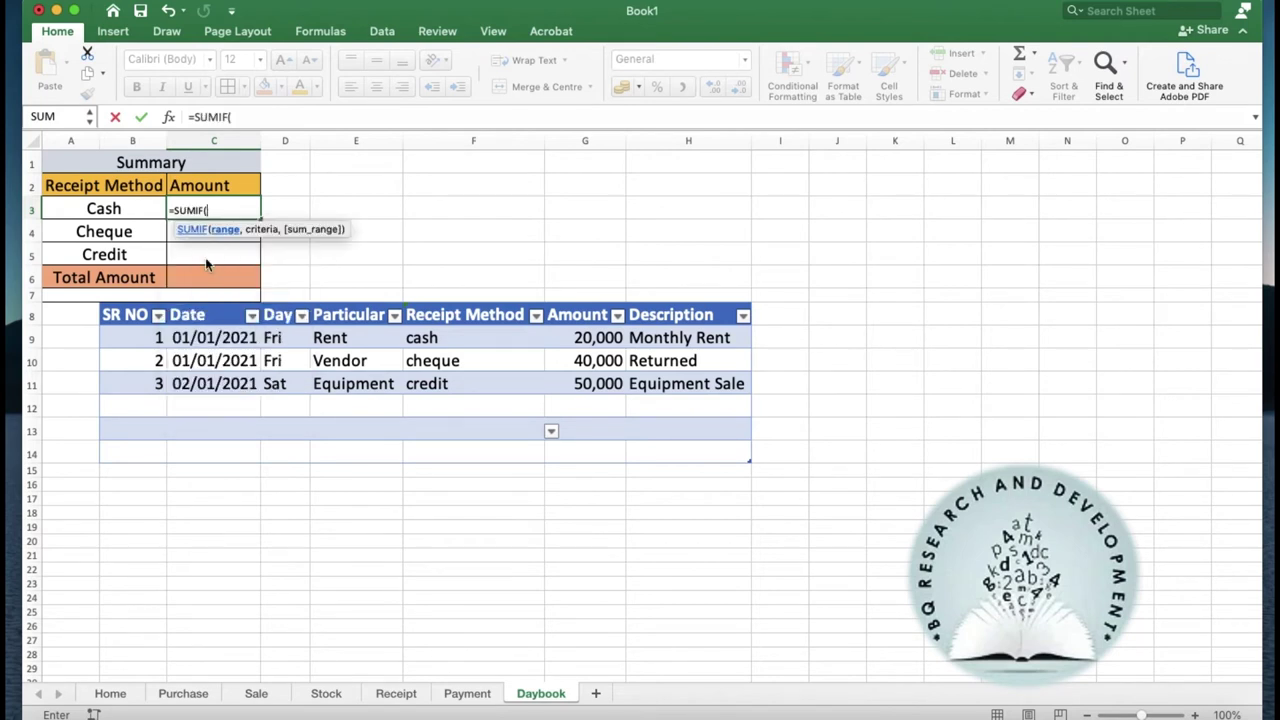
{"action": "type", "text": "tab"}
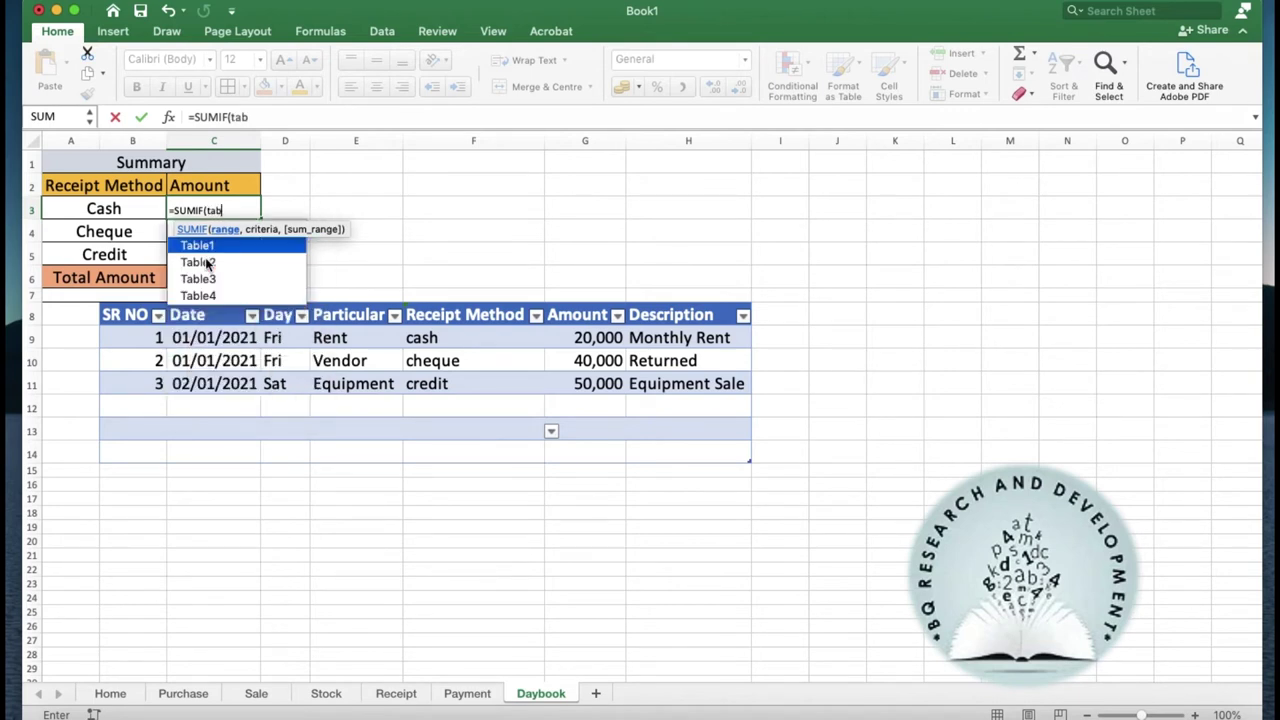
{"action": "double_click", "coordinate": [206, 295]}
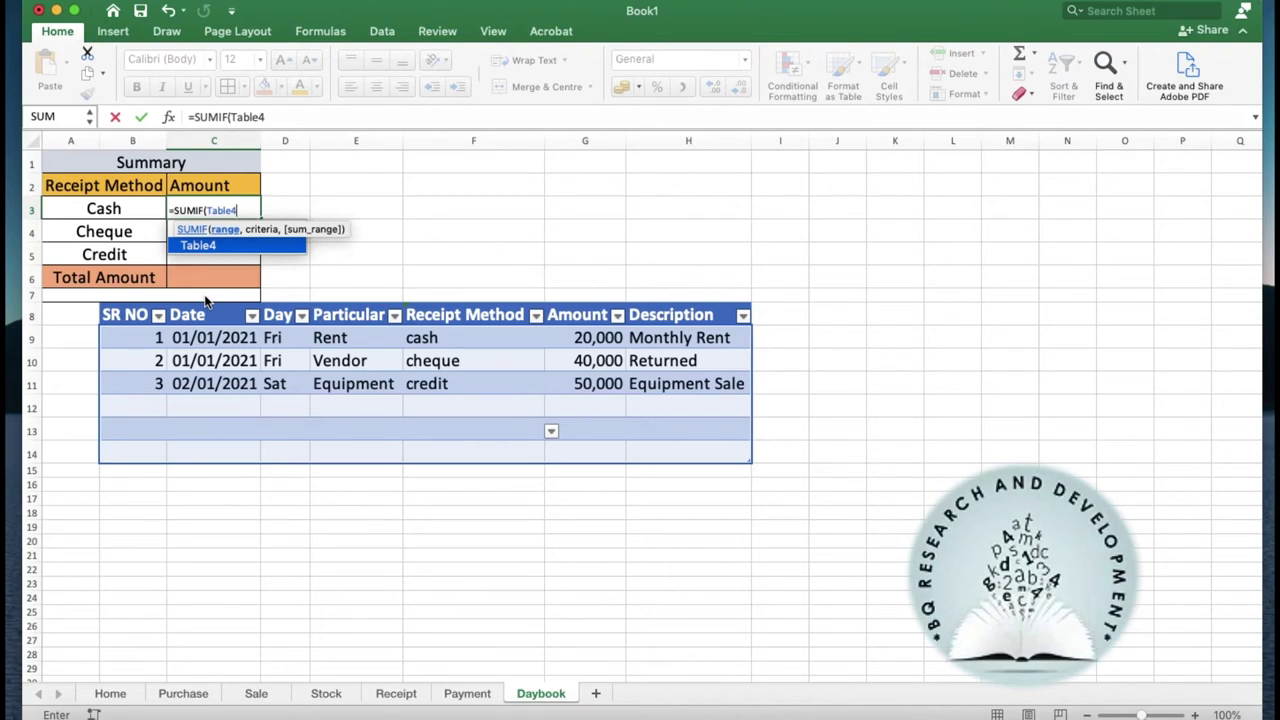
{"action": "type", "text": "["}
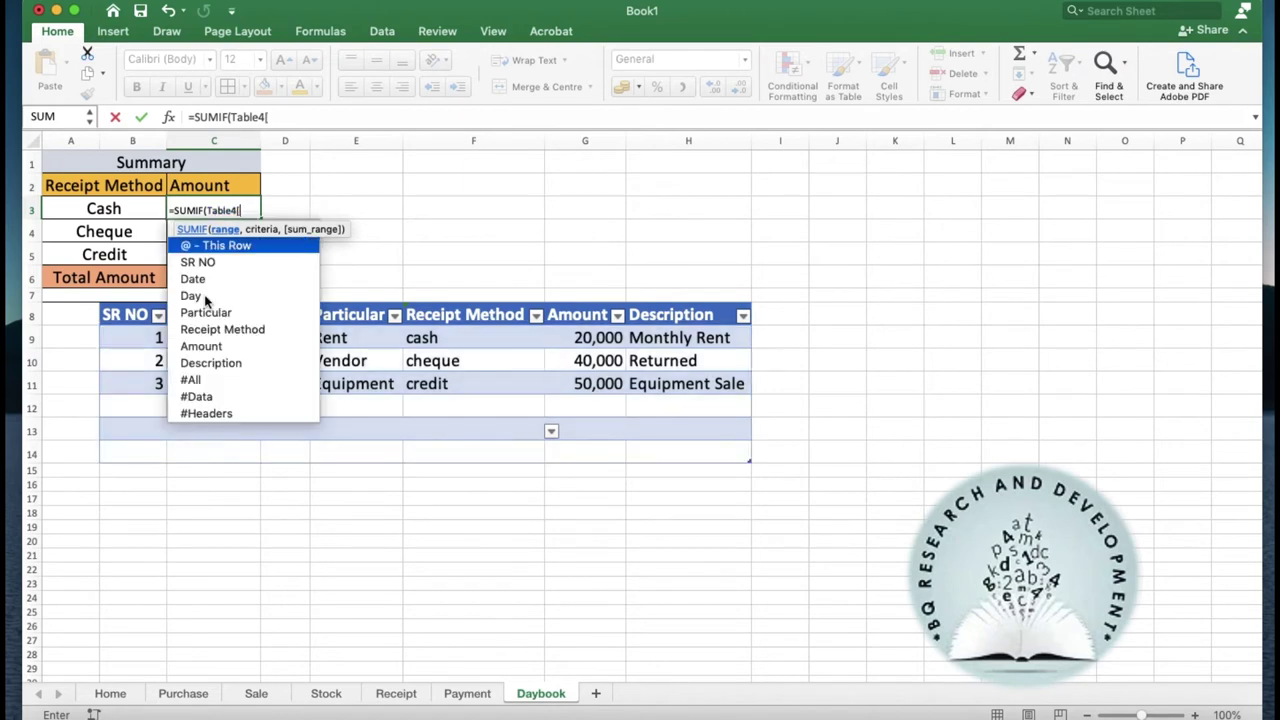
{"action": "type", "text": "Receipt"}
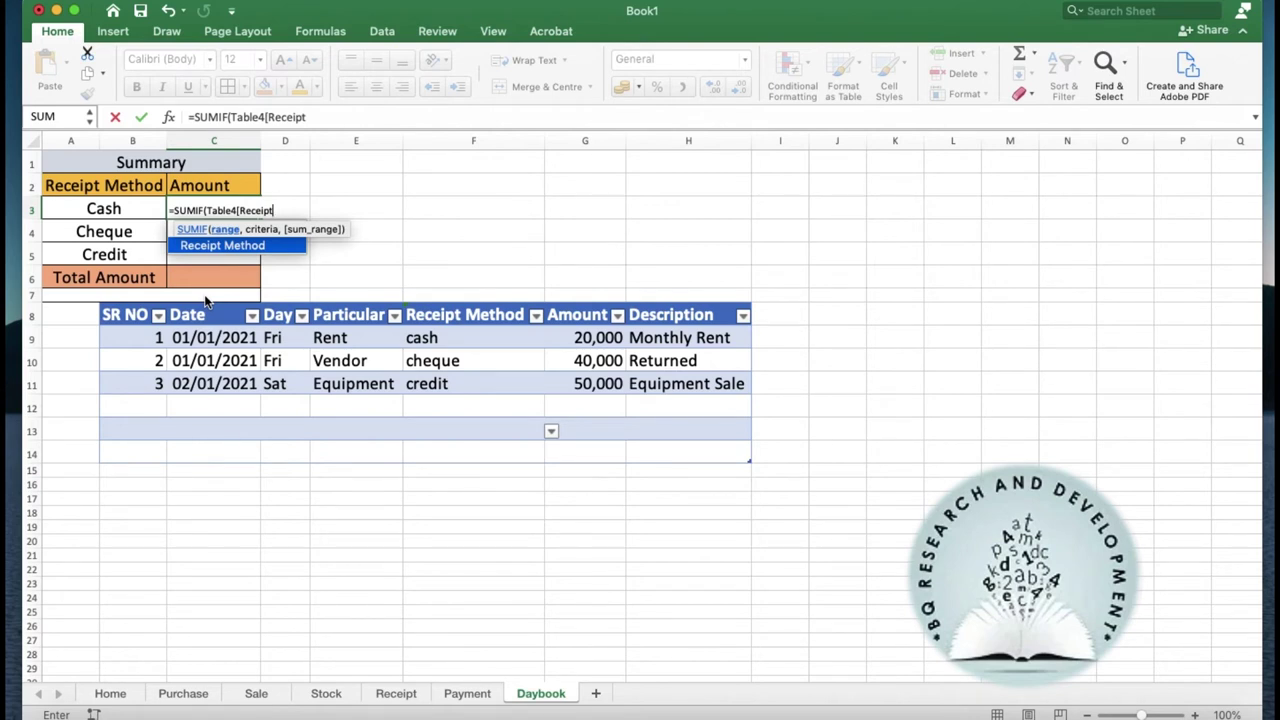
{"action": "key", "text": "BackSpace"}
{"action": "key", "text": "BackSpace"}
{"action": "key", "text": "BackSpace"}
{"action": "key", "text": "BackSpace"}
{"action": "key", "text": "BackSpace"}
{"action": "key", "text": "BackSpace"}
{"action": "key", "text": "BackSpace"}
{"action": "type", "text": "re"}
{"action": "key", "text": "BackSpace"}
{"action": "key", "text": "BackSpace"}
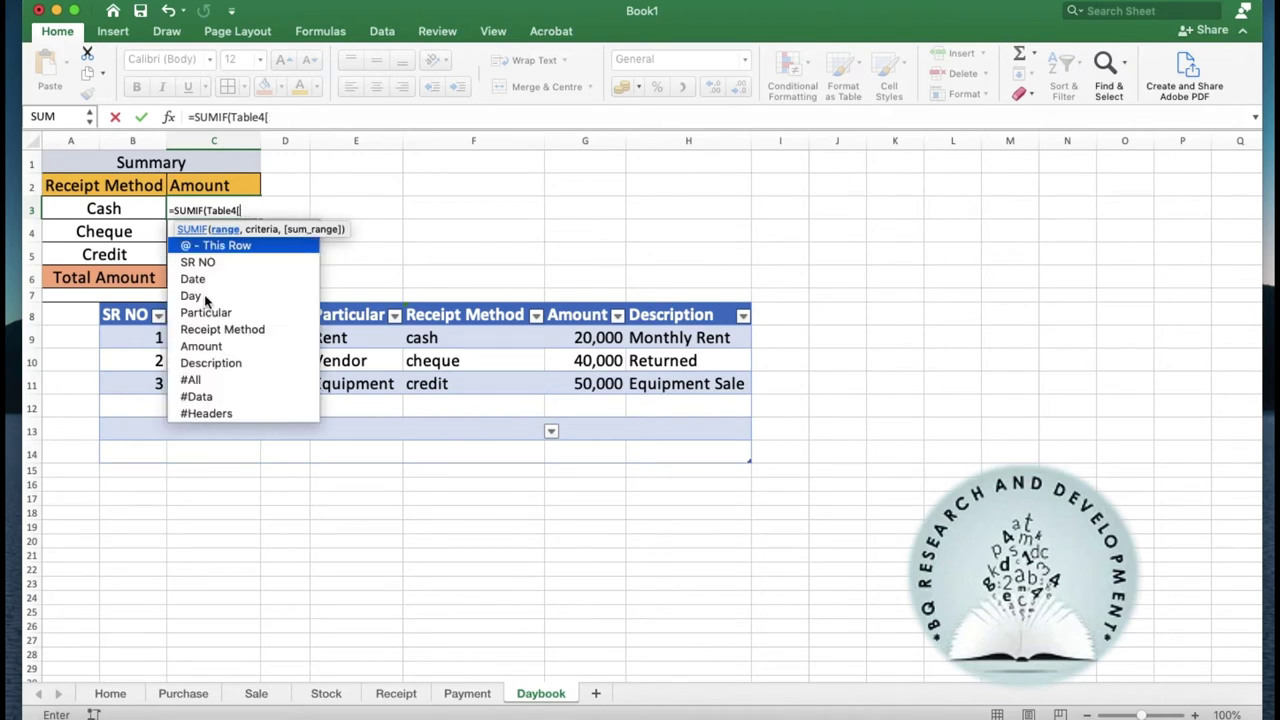
{"action": "type", "text": "Receipt"}
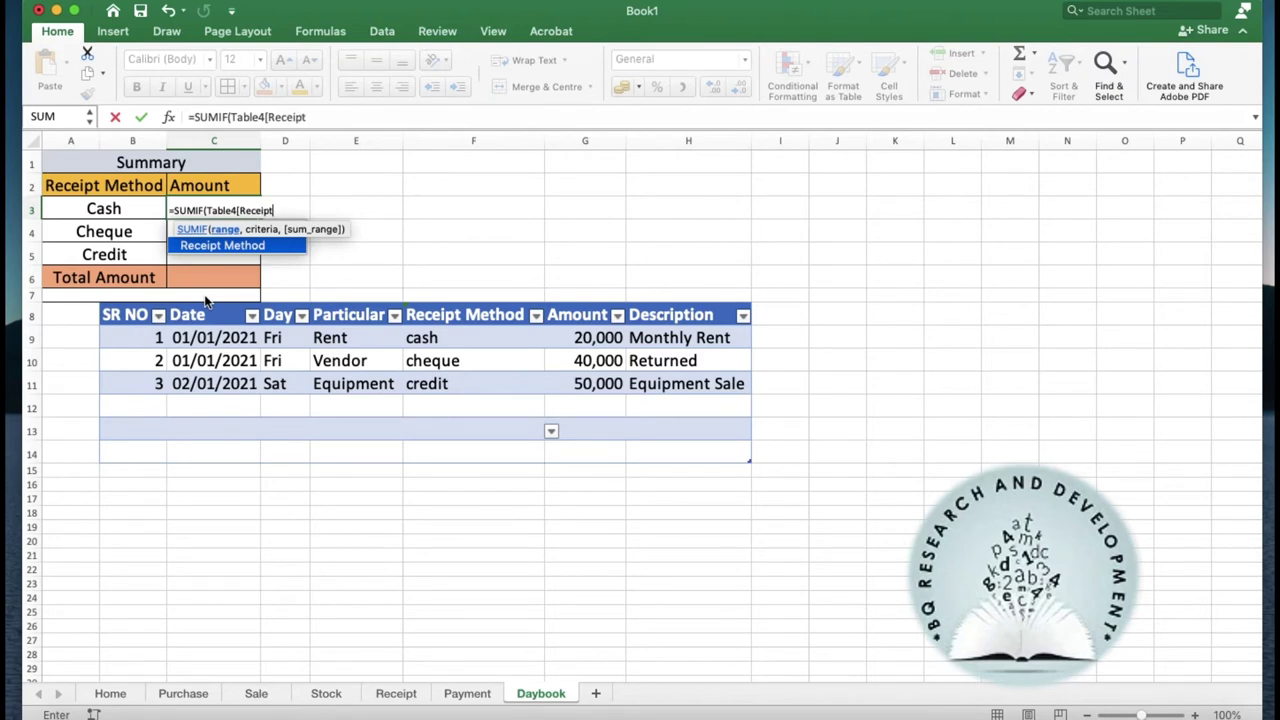
{"action": "type", "text": "method"}
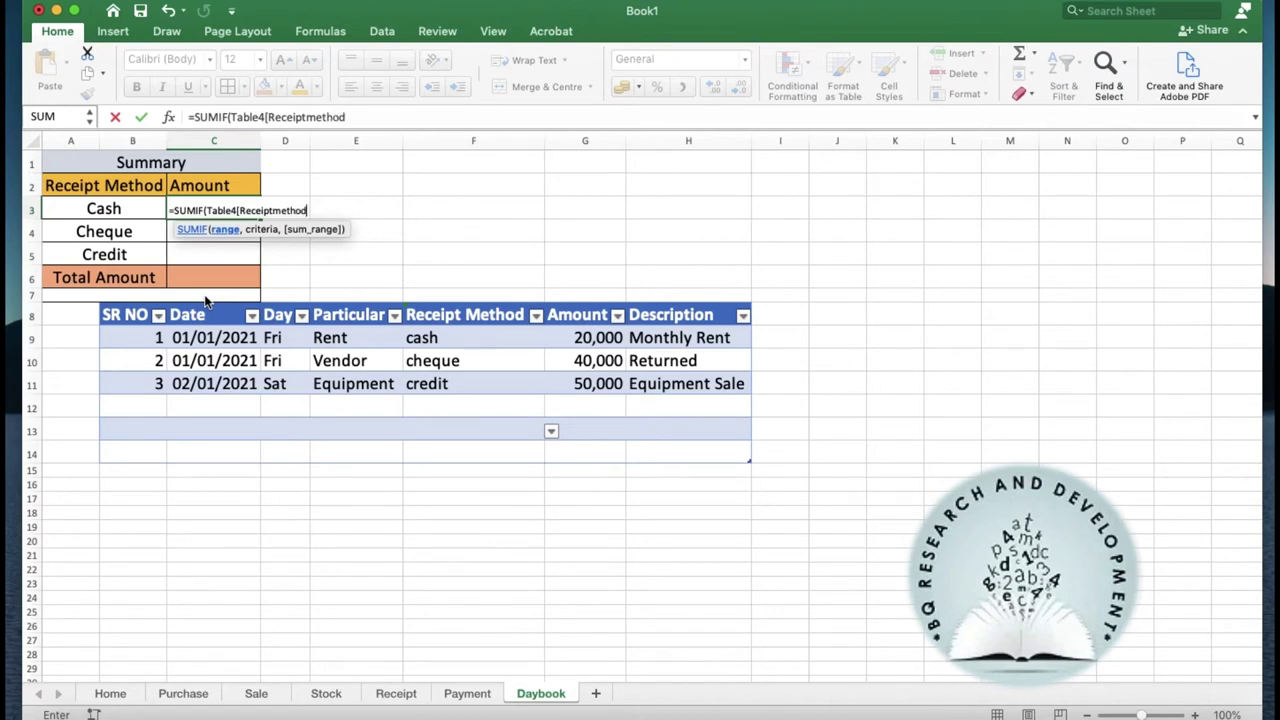
{"action": "type", "text": "])"}
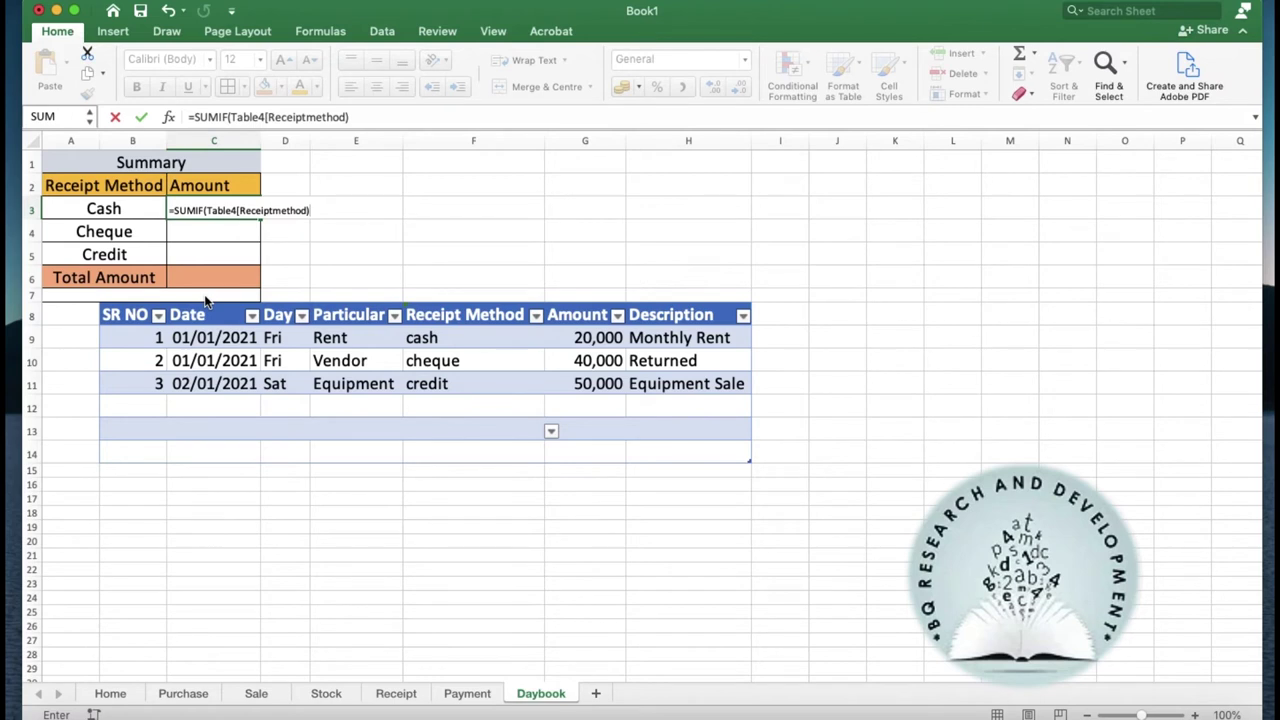
Step: Add the cash criterion and Table4[Amount] sum range, then try to commit the formula
{"action": "type", "text": ",cash"}
{"action": "type", "text": ","}
{"action": "key", "text": "BackSpace"}
{"action": "key", "text": "BackSpace"}
{"action": "key", "text": "BackSpace"}
{"action": "key", "text": "BackSpace"}
{"action": "key", "text": "BackSpace"}
{"action": "key", "text": "BackSpace"}
{"action": "key", "text": "BackSpace"}
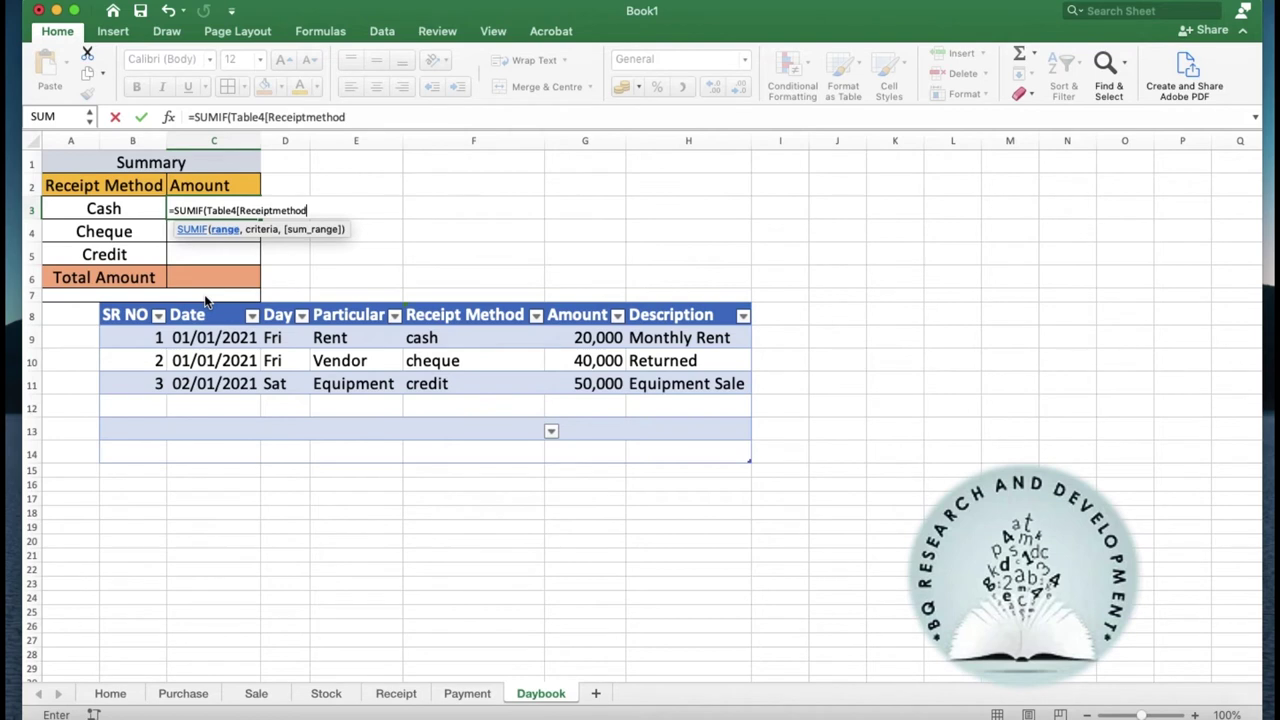
{"action": "type", "text": "]"}
{"action": "type", "text": ",cash"}
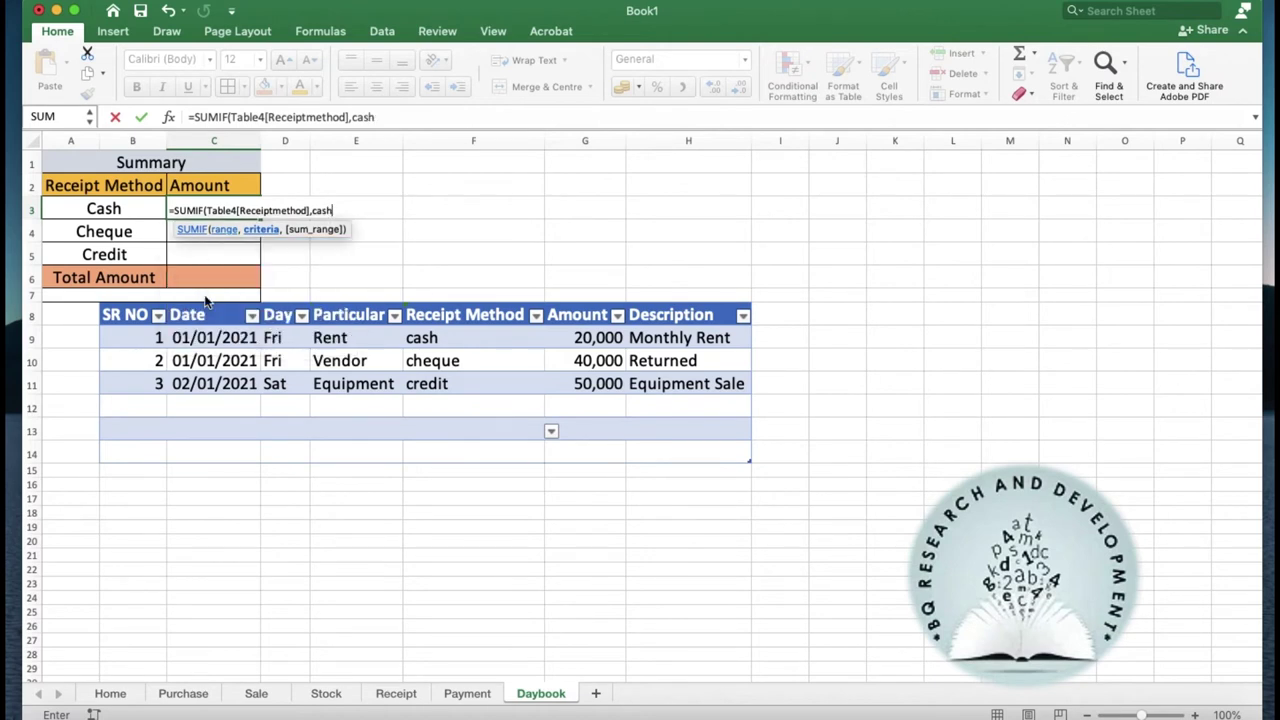
{"action": "type", "text": ","}
{"action": "type", "text": "t"}
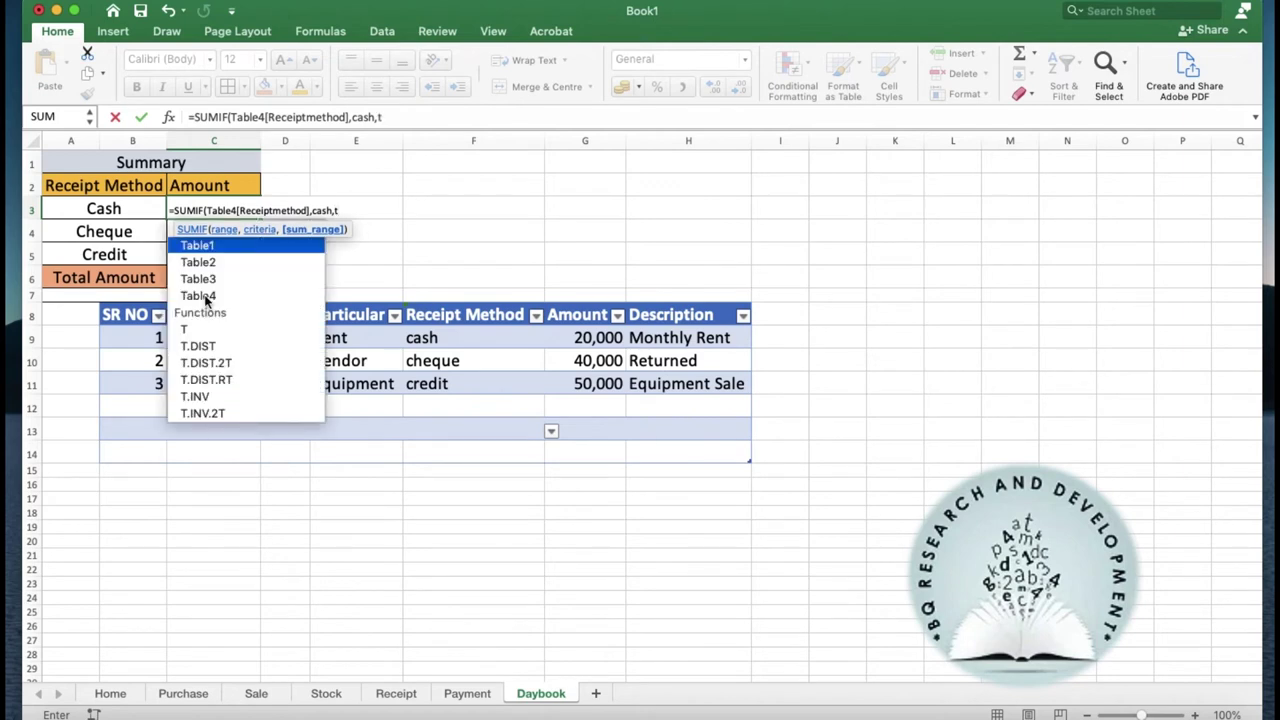
{"action": "double_click", "coordinate": [198, 296]}
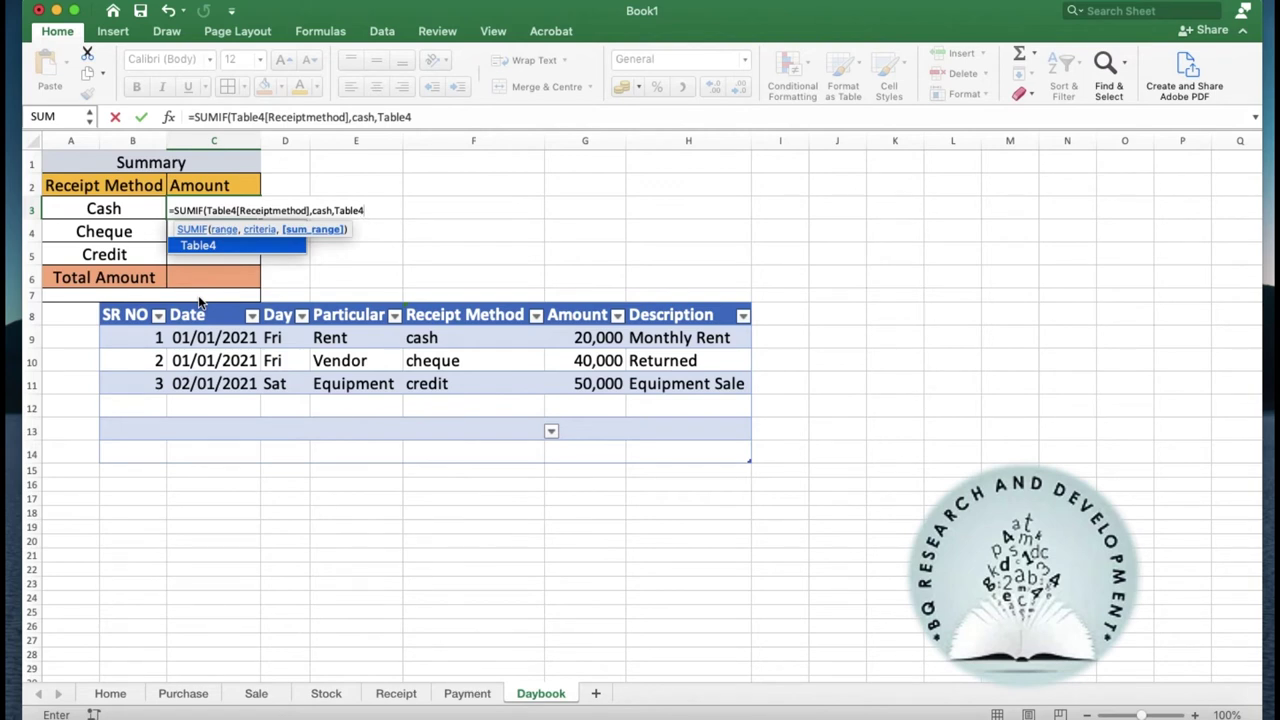
{"action": "type", "text": "["}
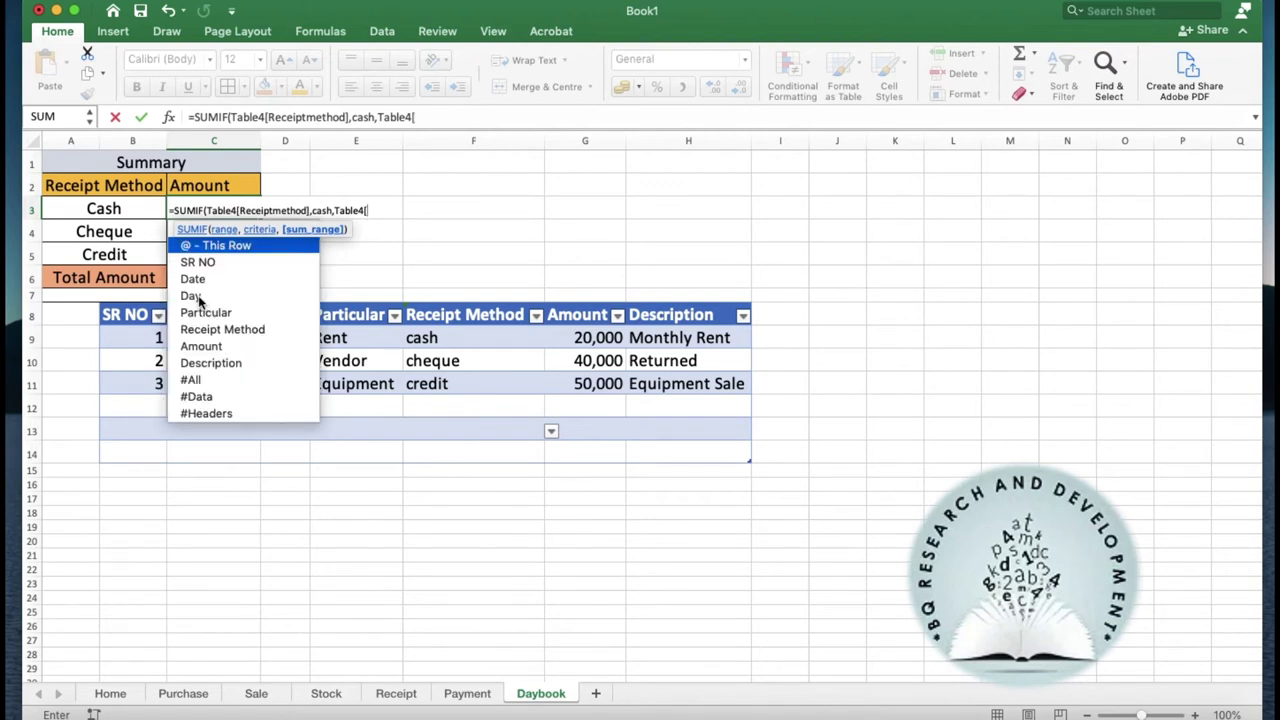
{"action": "type", "text": "A"}
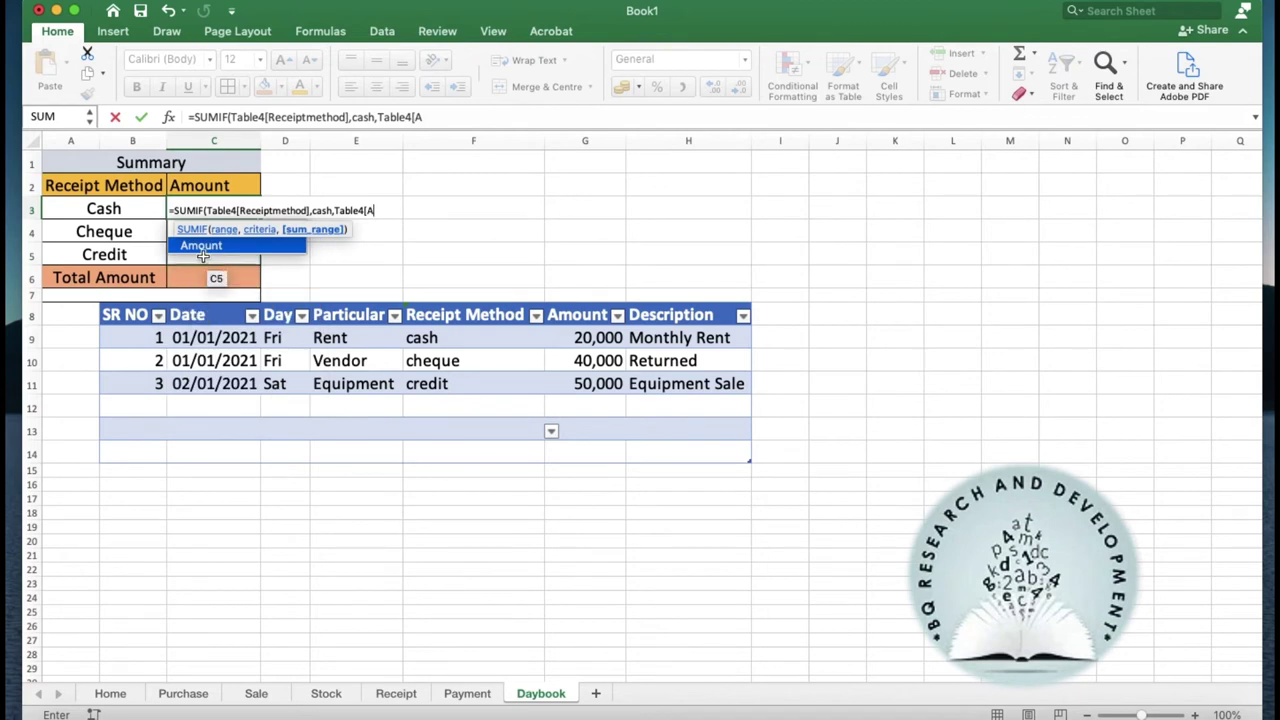
{"action": "double_click", "coordinate": [204, 250]}
{"action": "type", "text": "]"}
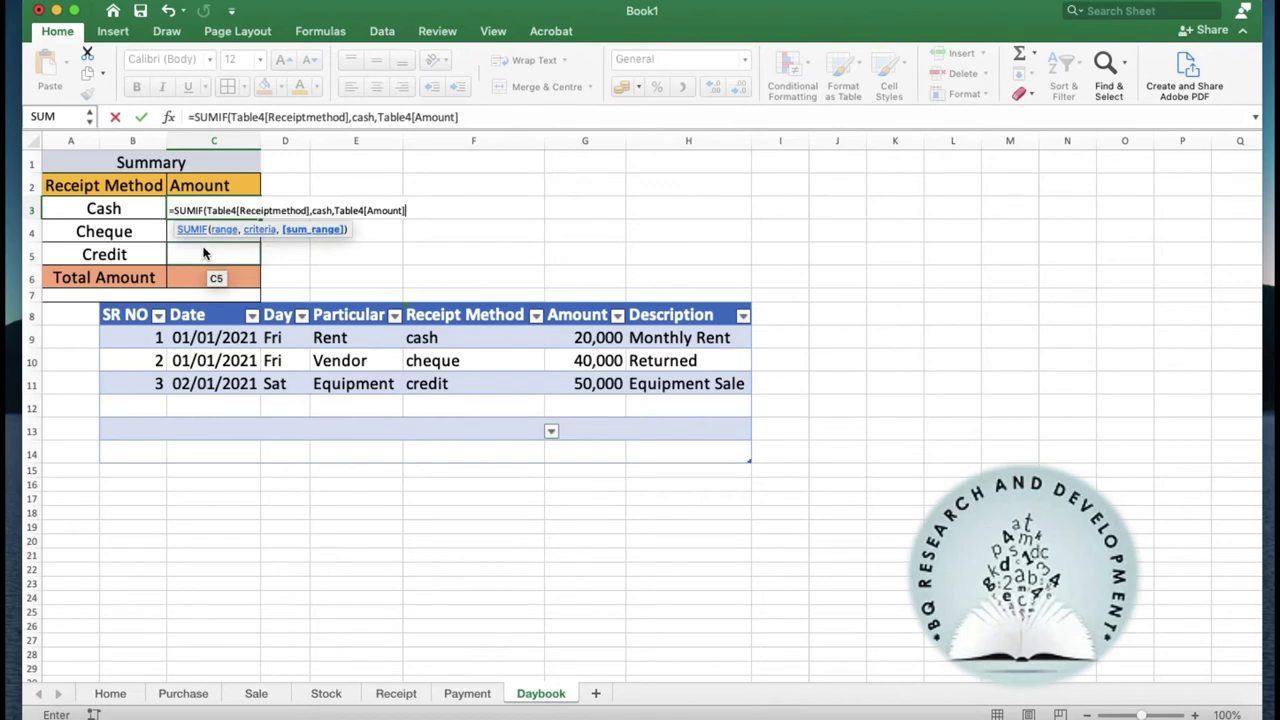
{"action": "key", "text": "Return"}
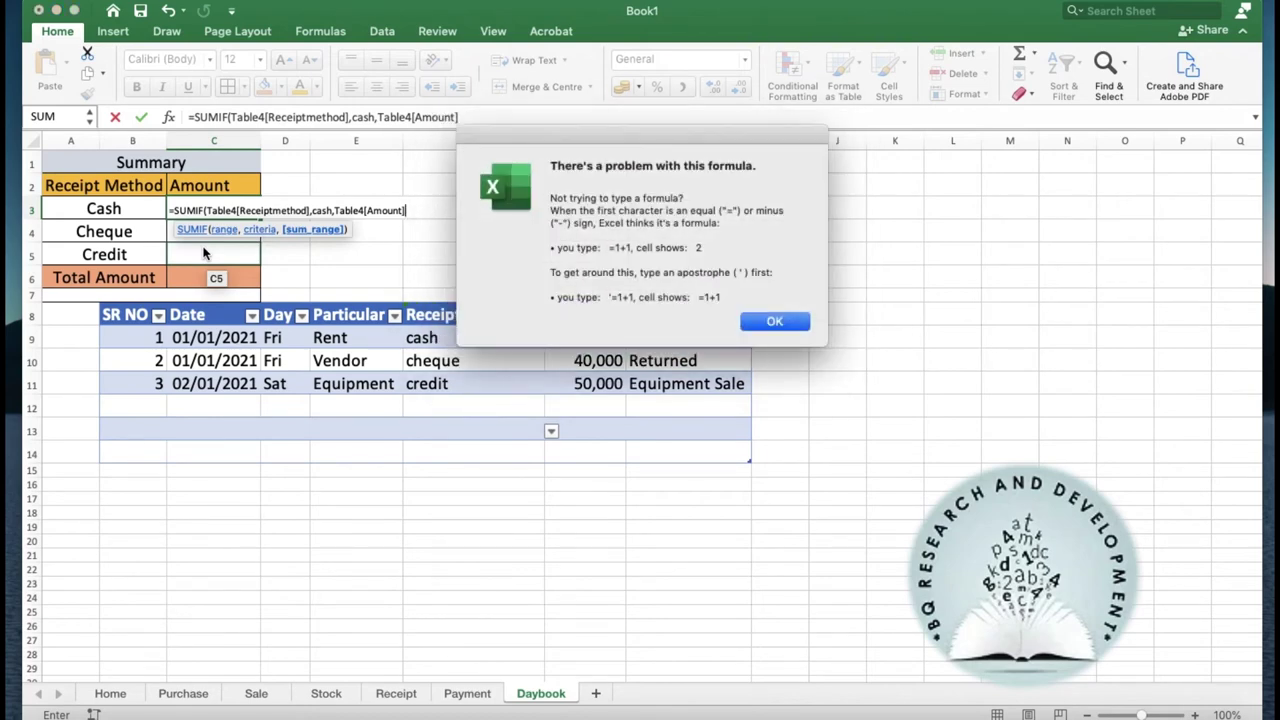
Step: Dismiss the alert and correct the range to Table4[Receipt Method], committing the C3 formula
{"action": "left_click", "coordinate": [781, 325]}
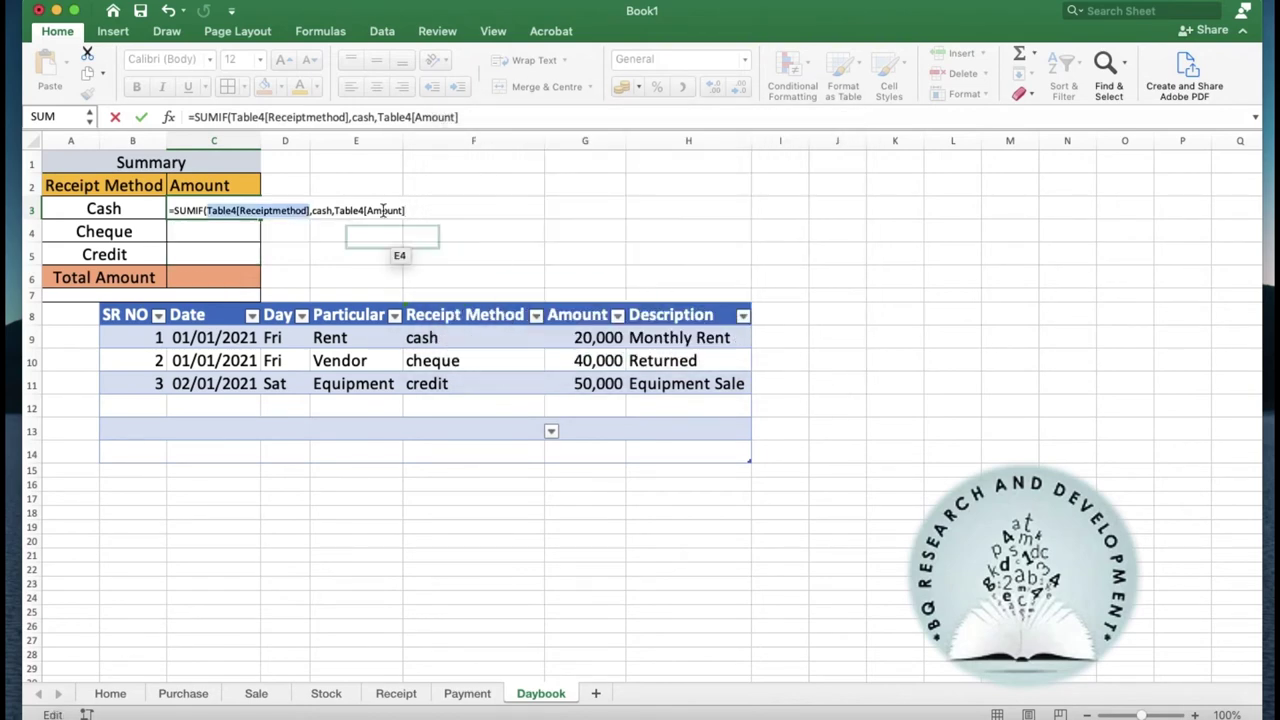
{"action": "left_click", "coordinate": [270, 210]}
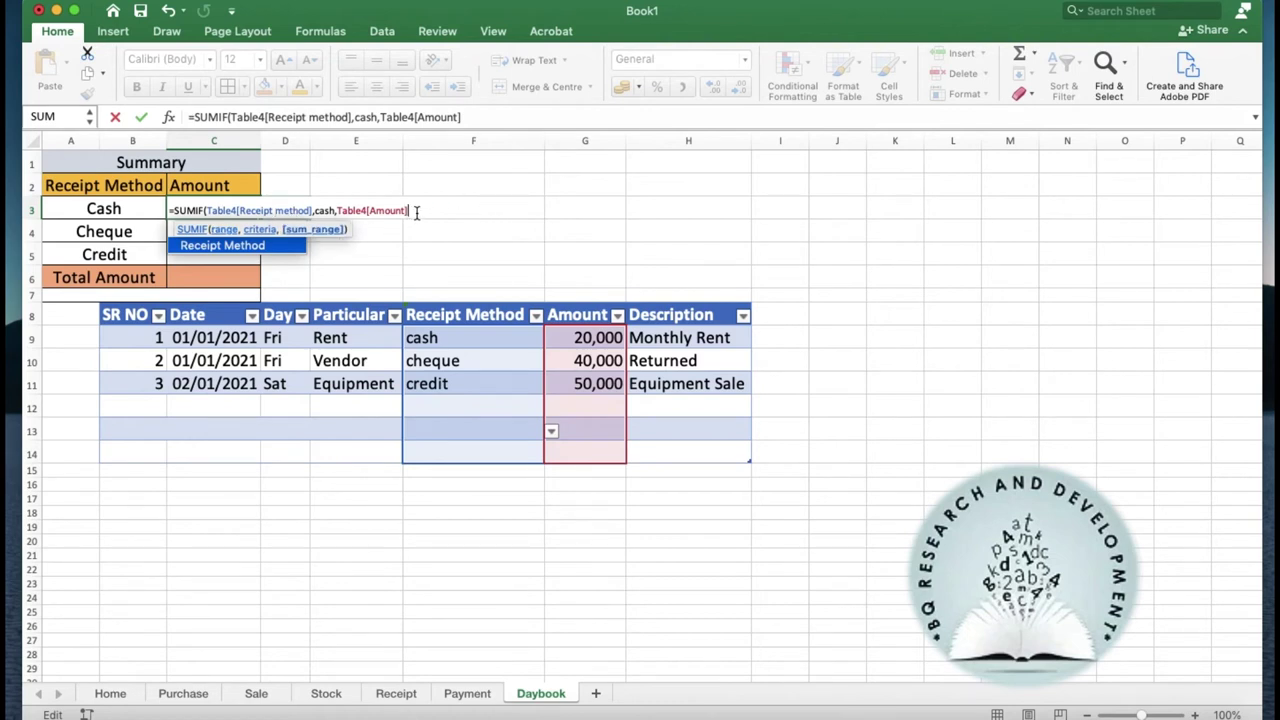
{"action": "key", "text": "Return"}
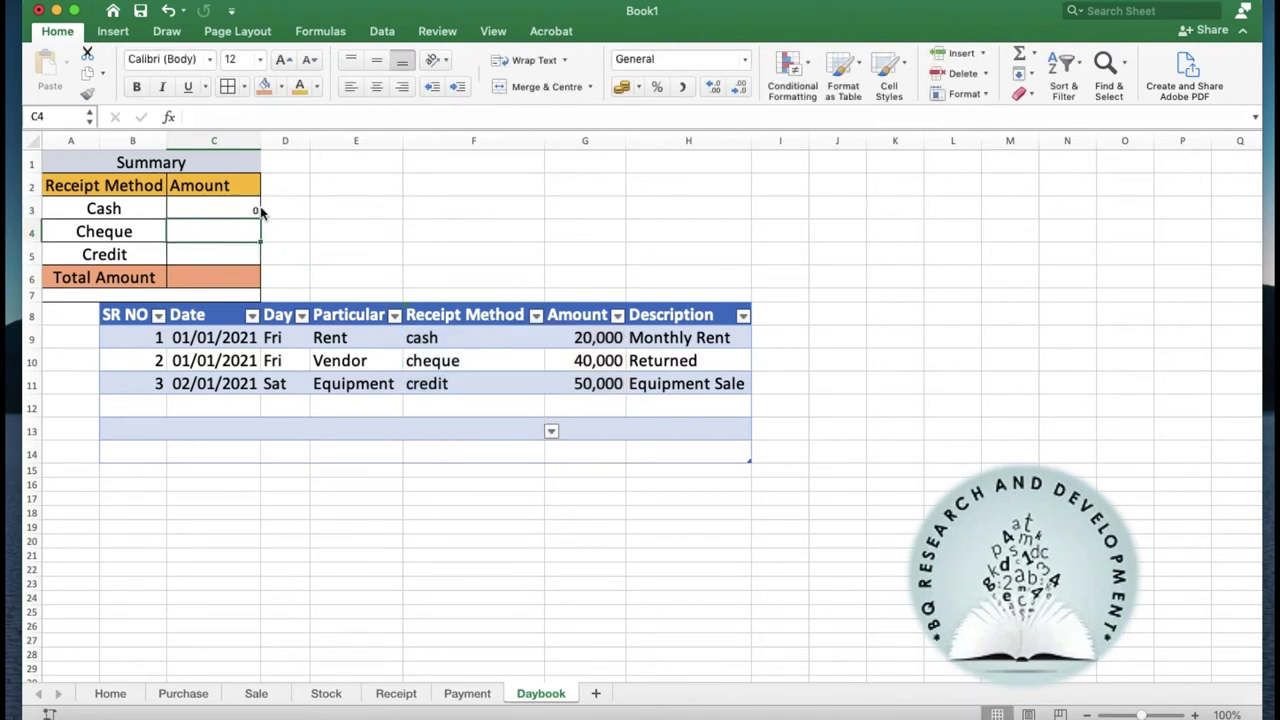
{"action": "left_click", "coordinate": [250, 212]}
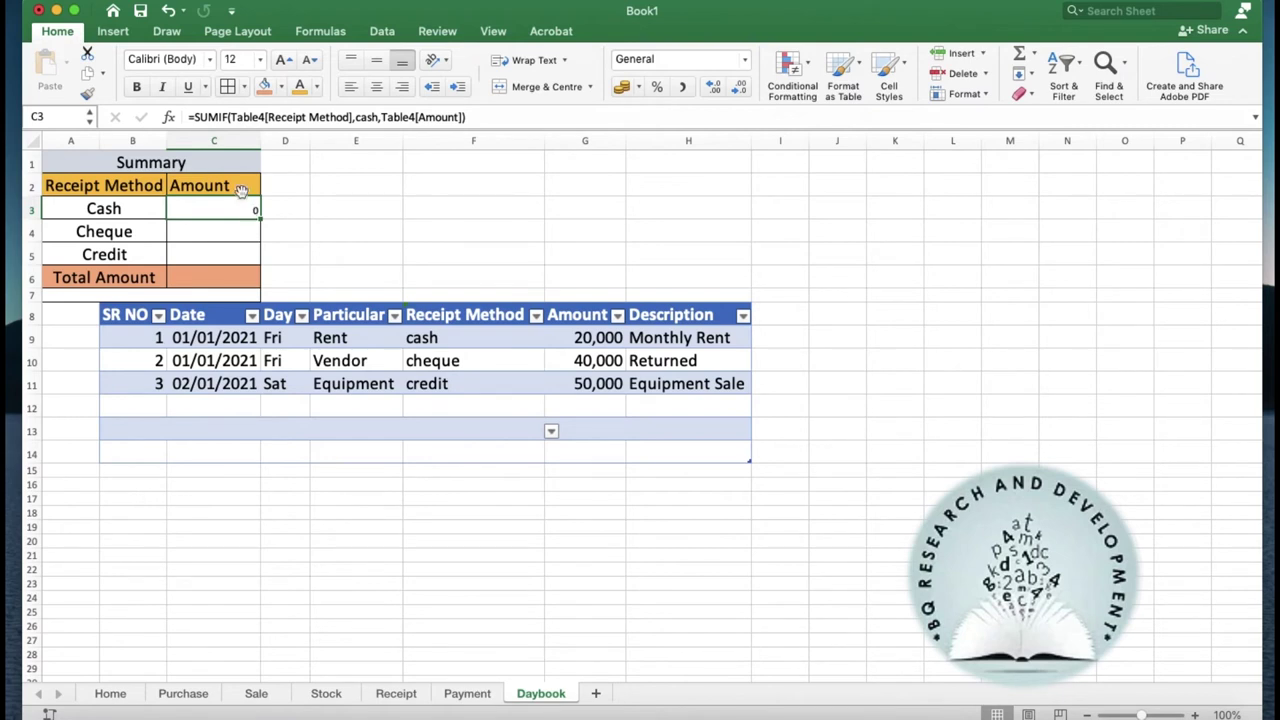
{"action": "left_click", "coordinate": [377, 117]}
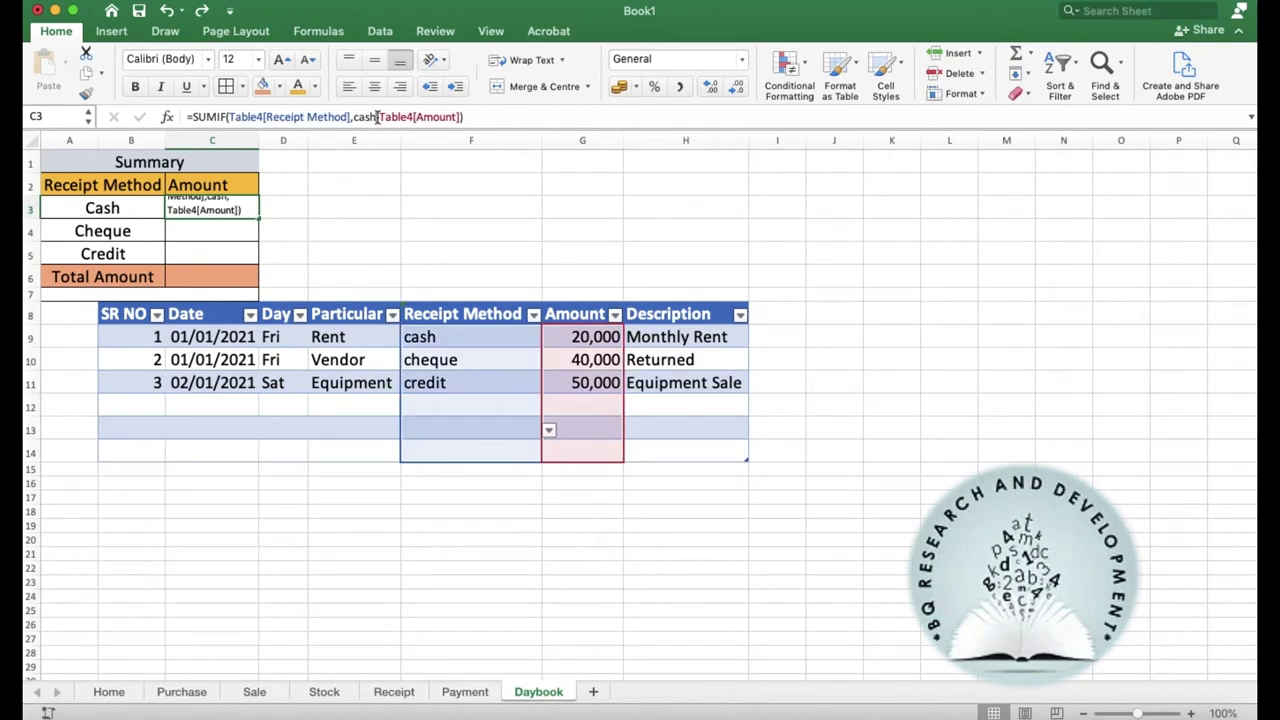
Step: Replace the hard-coded cash criterion with cell A3, so C3 shows 20000
{"action": "double_click", "coordinate": [355, 117]}
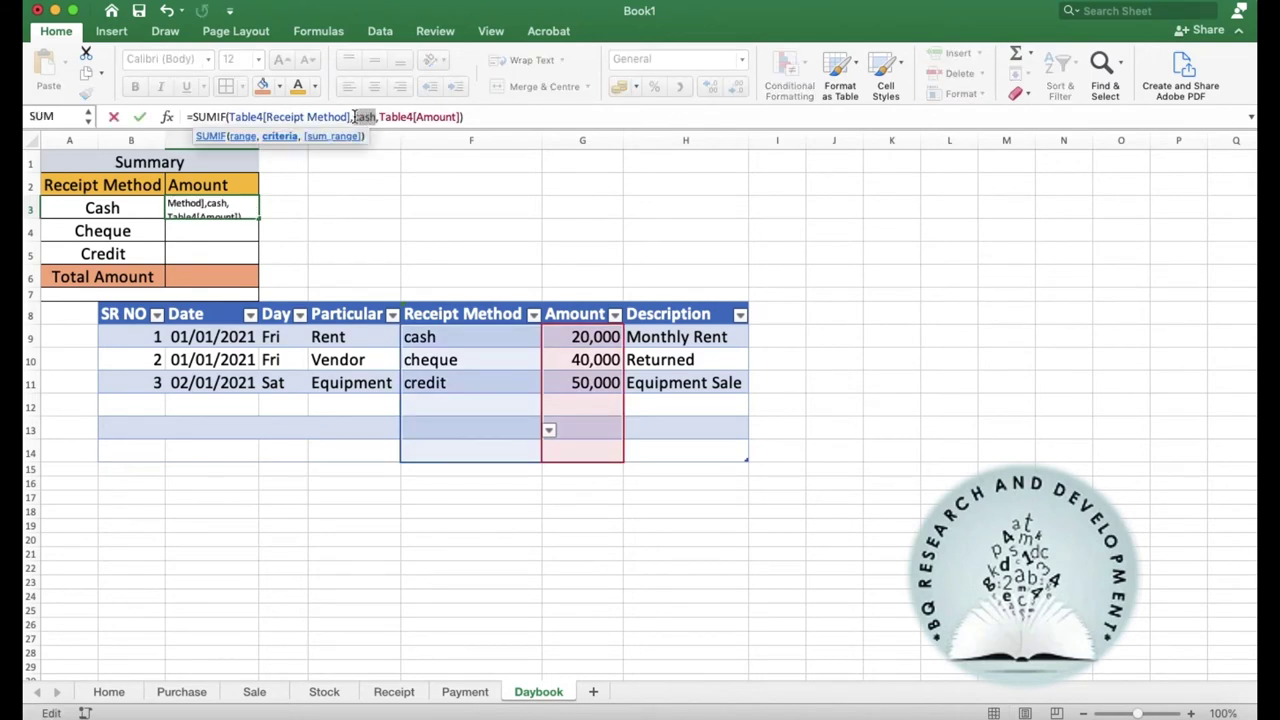
{"action": "key", "text": "BackSpace"}
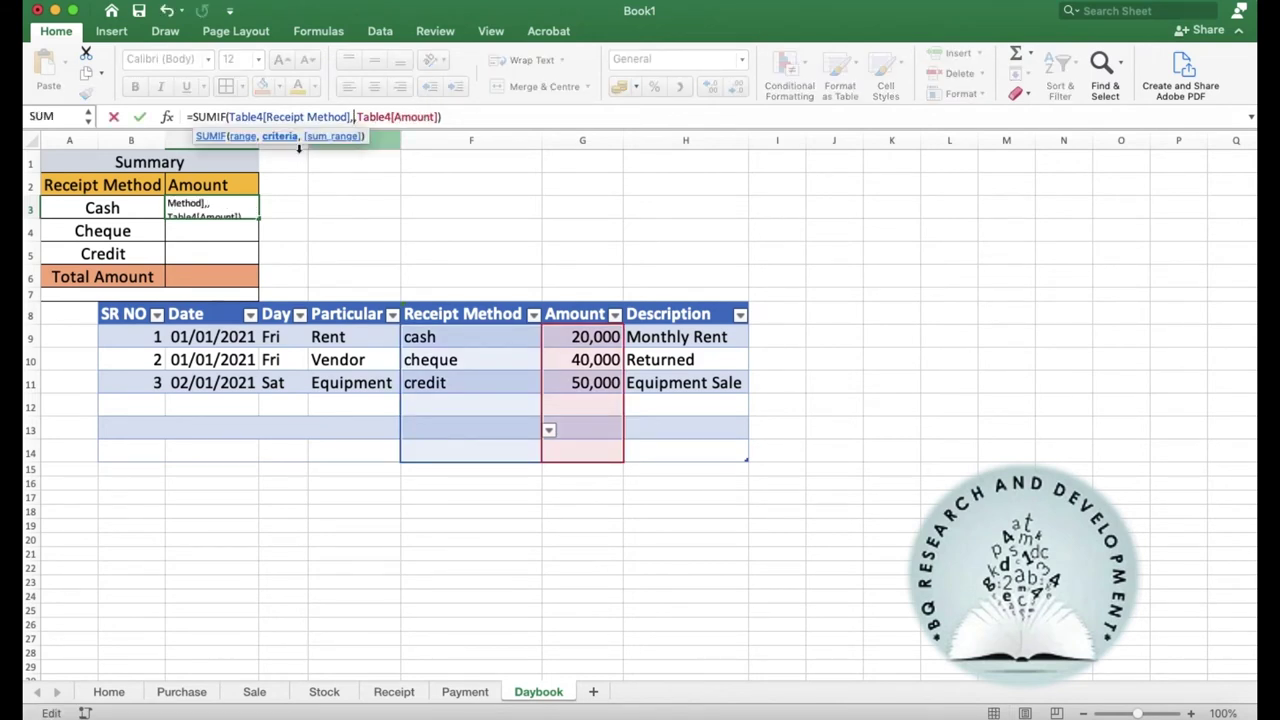
{"action": "left_click", "coordinate": [124, 209]}
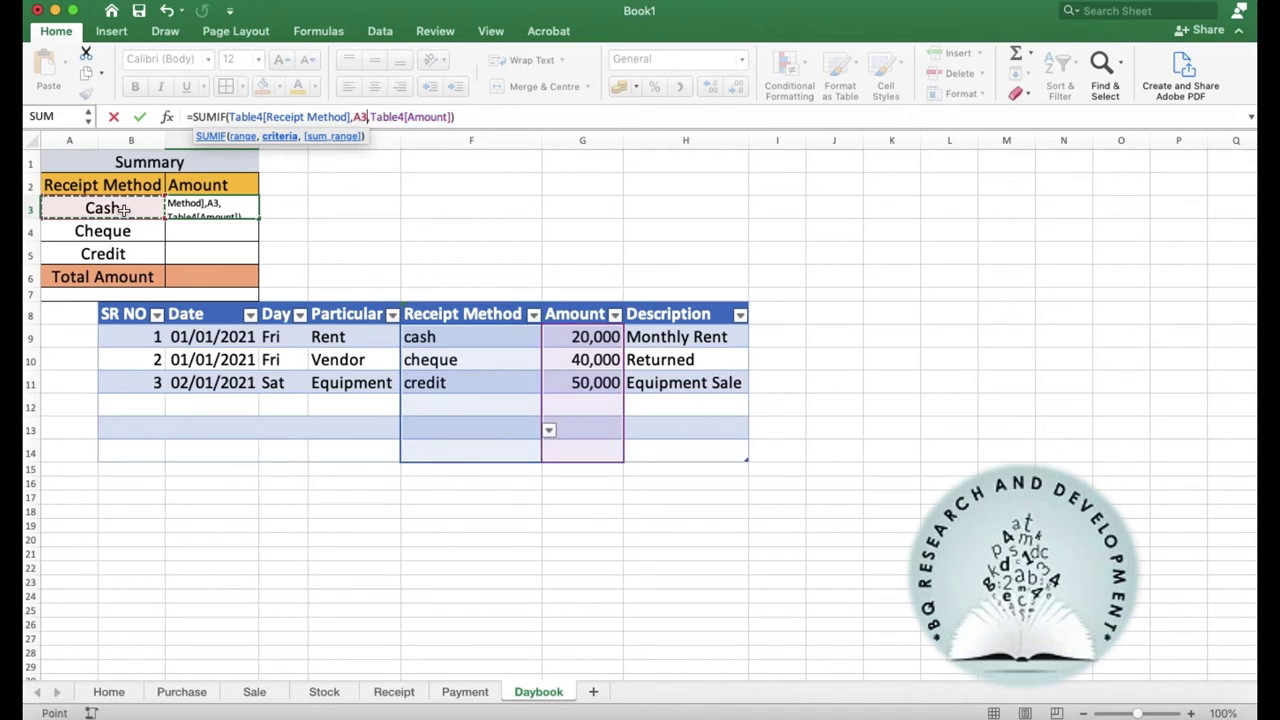
{"action": "key", "text": "Return"}
{"action": "left_click", "coordinate": [186, 204]}
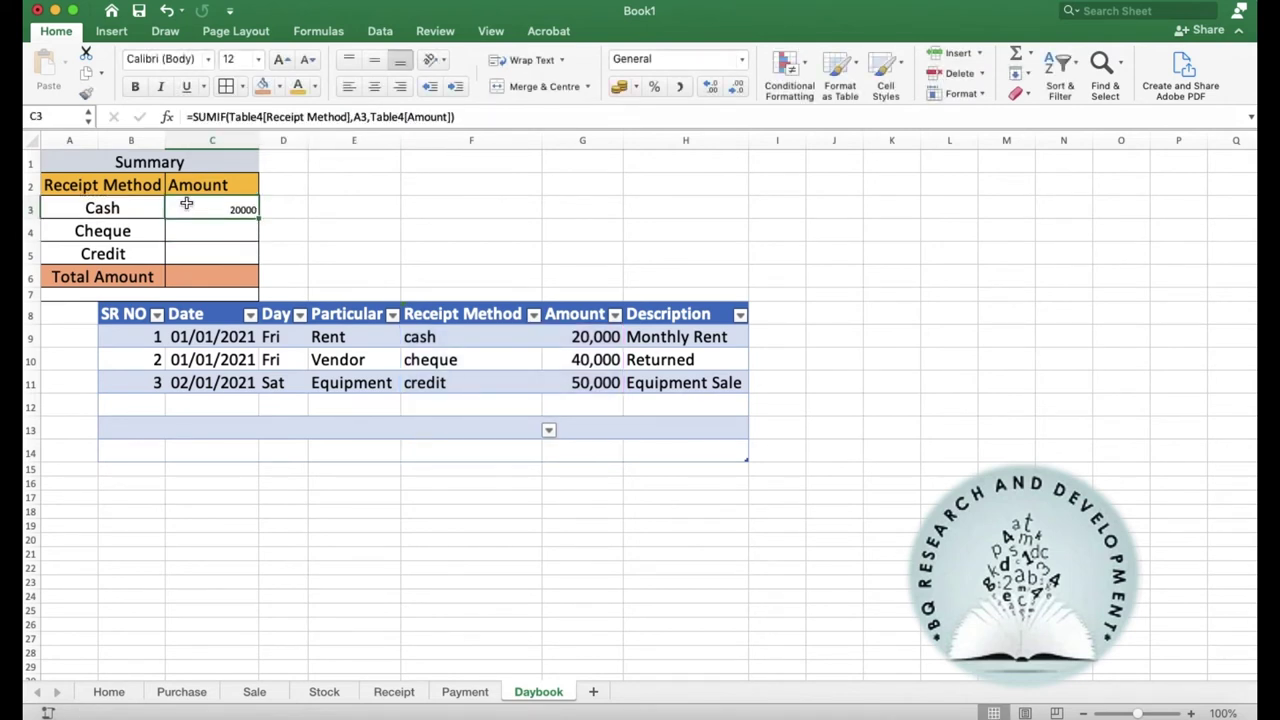
{"action": "scroll", "coordinate": [200, 206], "scroll_direction": "up", "scroll_amount": 1}
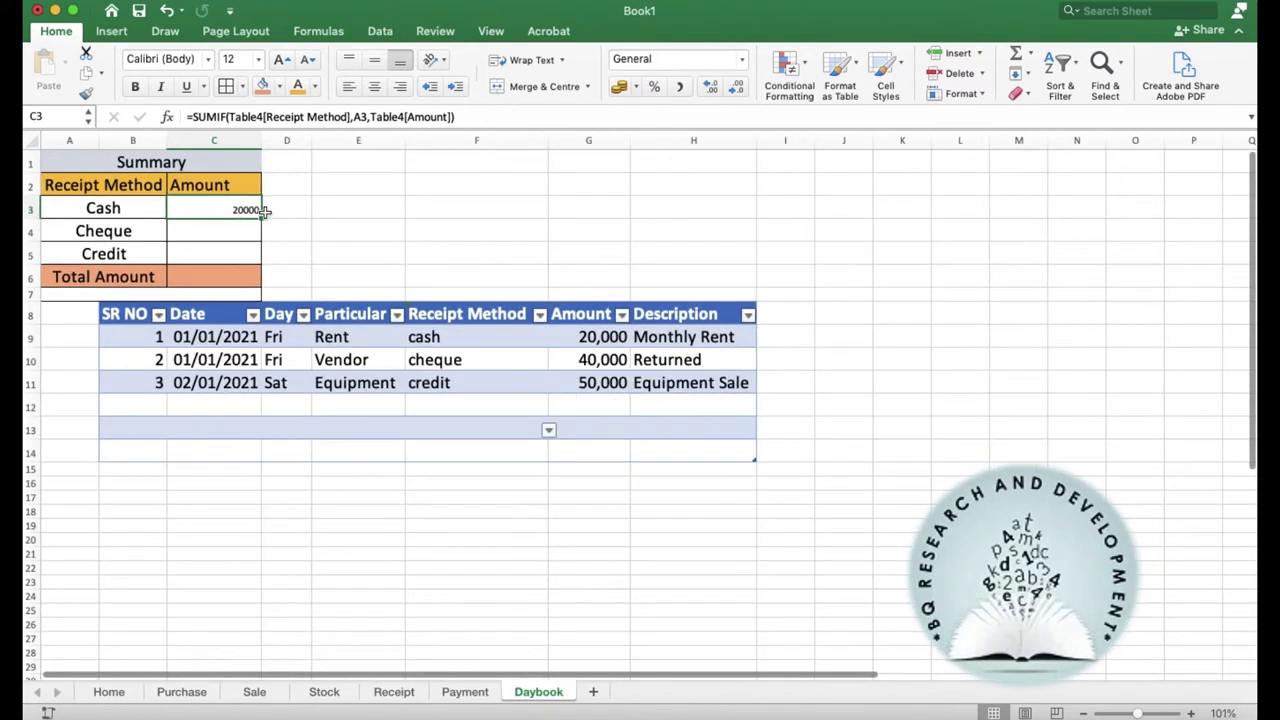
Step: Fill the SUMIF down to Cheque and Credit and enlarge the amounts to 20-point text
{"action": "left_click_drag", "start_coordinate": [259, 215], "coordinate": [258, 256]}
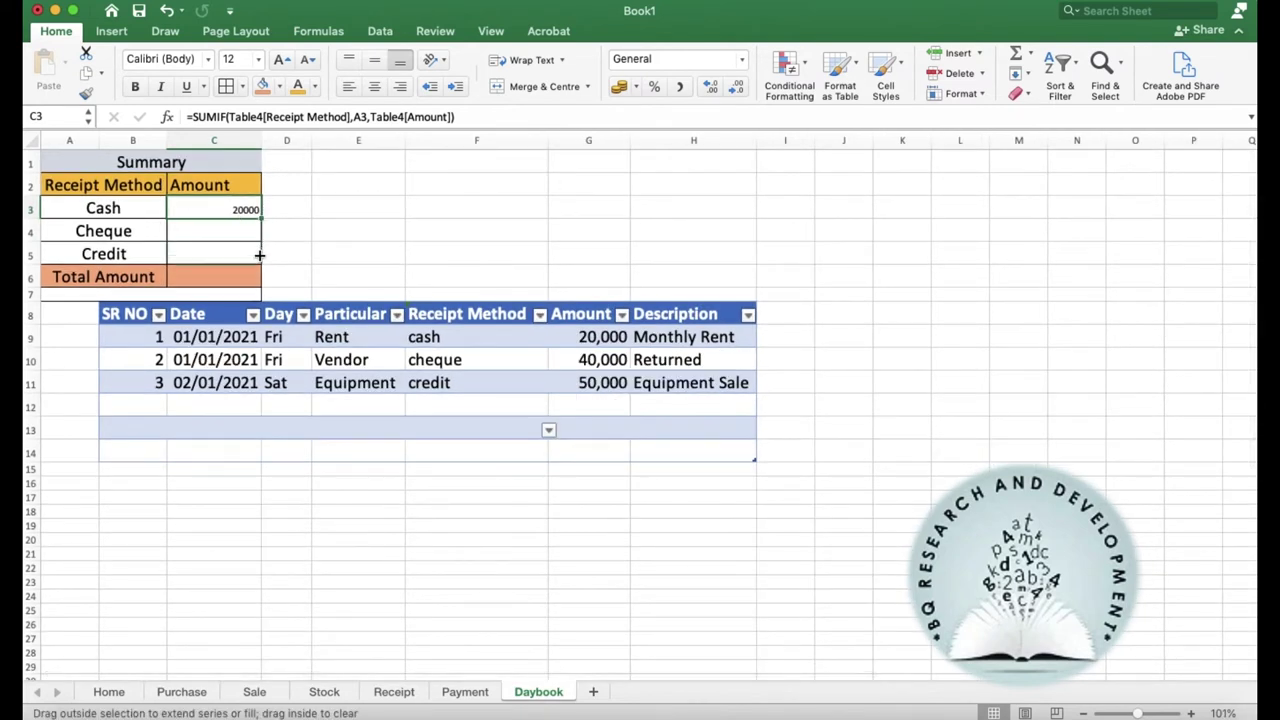
{"action": "left_click", "coordinate": [323, 209]}
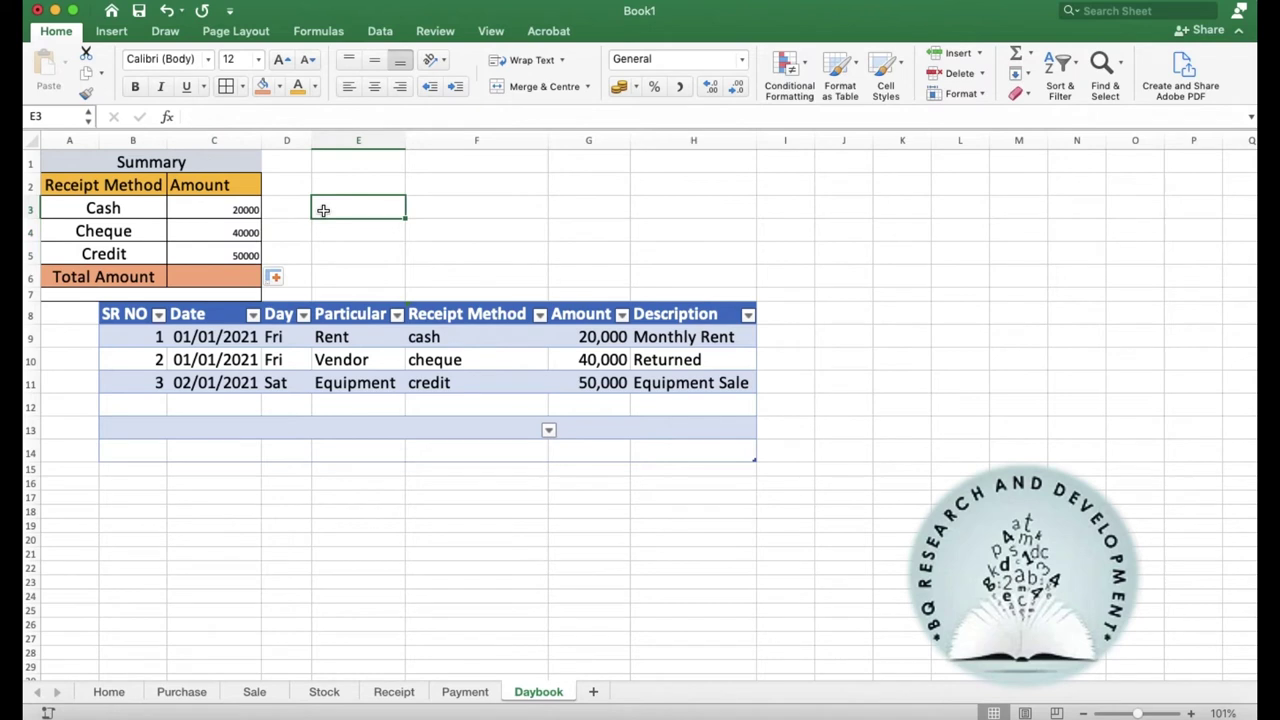
{"action": "left_click", "coordinate": [217, 208]}
{"action": "key", "text": "shift+Down"}
{"action": "key", "text": "shift+Down"}
{"action": "key", "text": "shift+Down"}
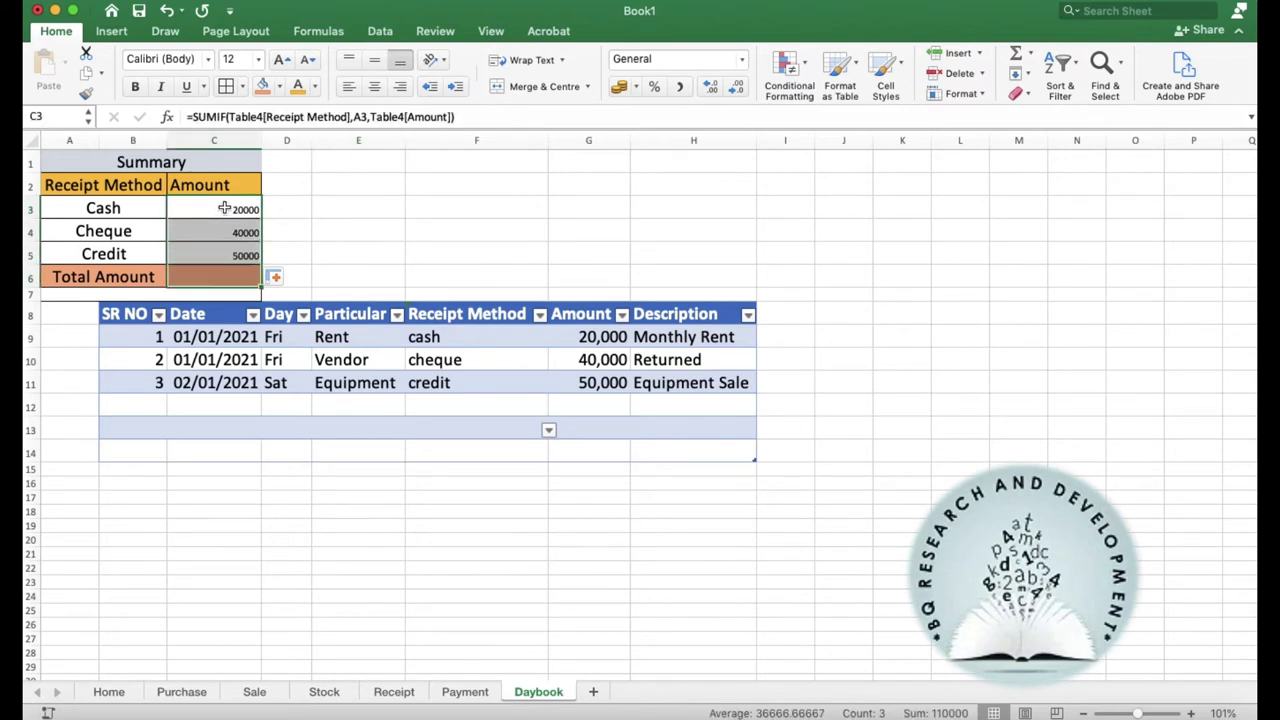
{"action": "left_click", "coordinate": [281, 61]}
{"action": "left_click", "coordinate": [281, 61]}
{"action": "left_click", "coordinate": [281, 61]}
{"action": "left_click", "coordinate": [281, 61]}
{"action": "left_click", "coordinate": [224, 279]}
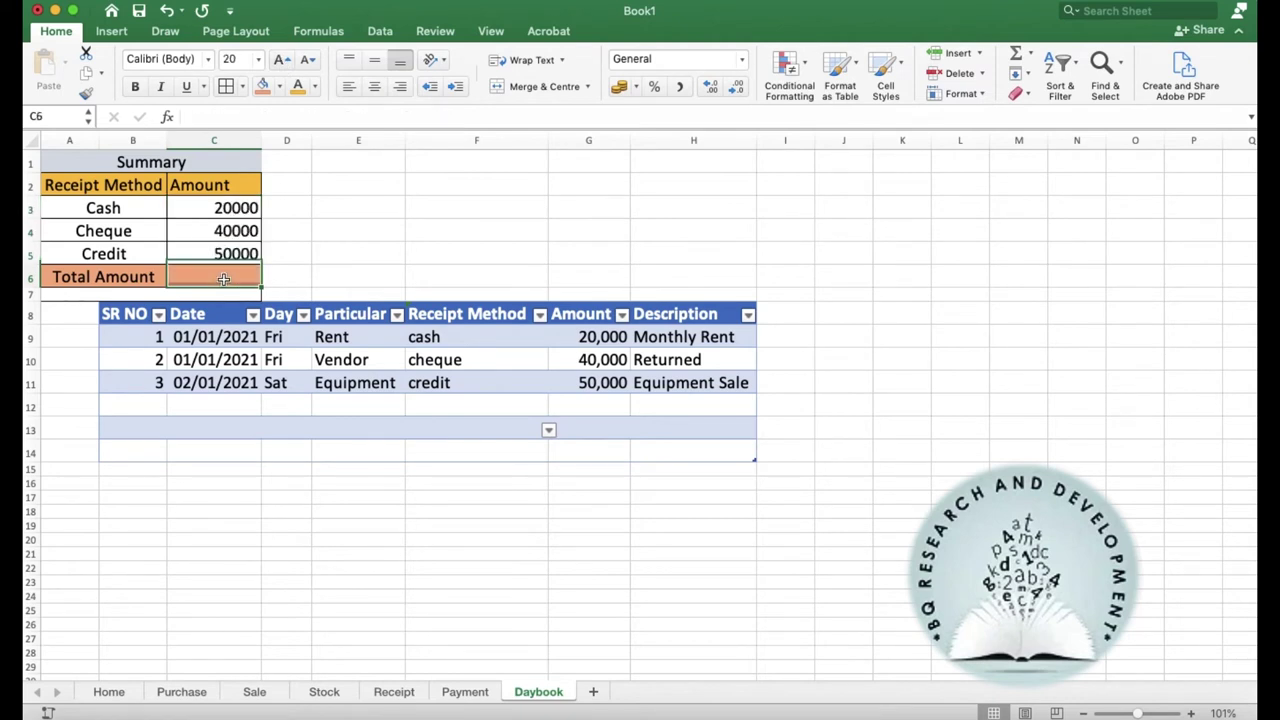
Step: Attempt a range-only total in C6 over C3:C5, which yields #VALUE!
{"action": "type", "text": "="}
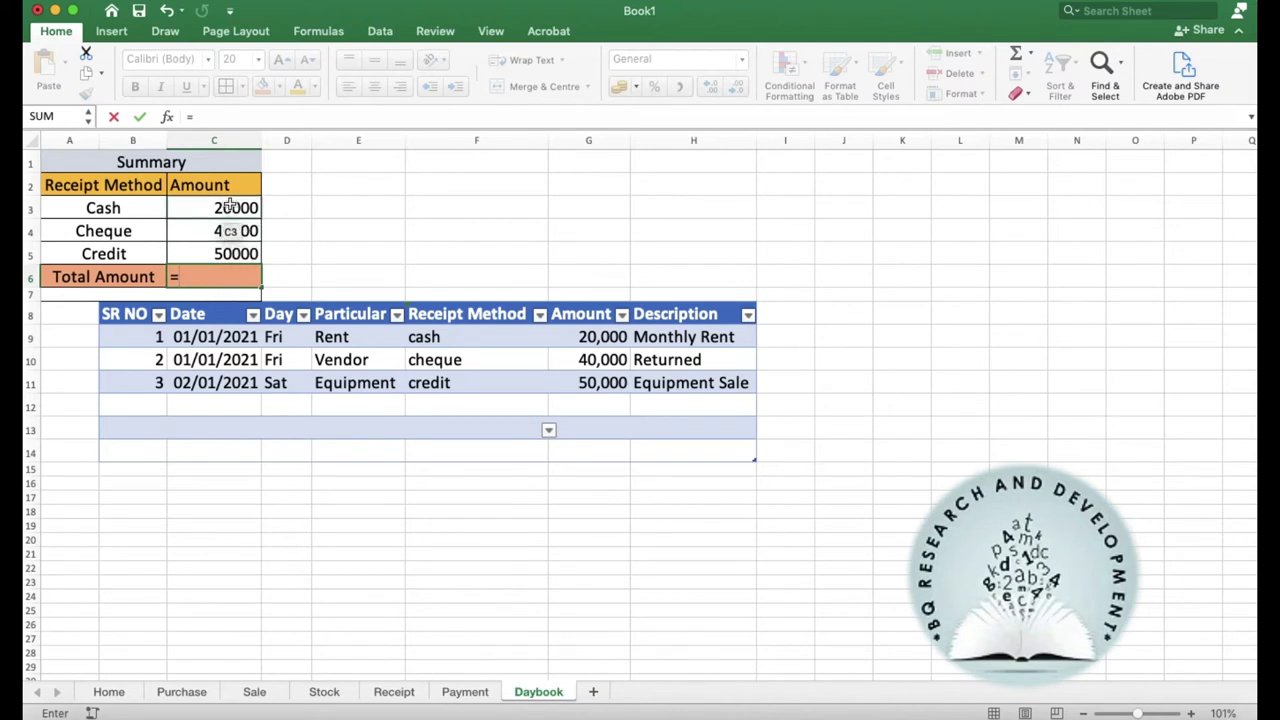
{"action": "left_click_drag", "start_coordinate": [230, 205], "coordinate": [230, 253]}
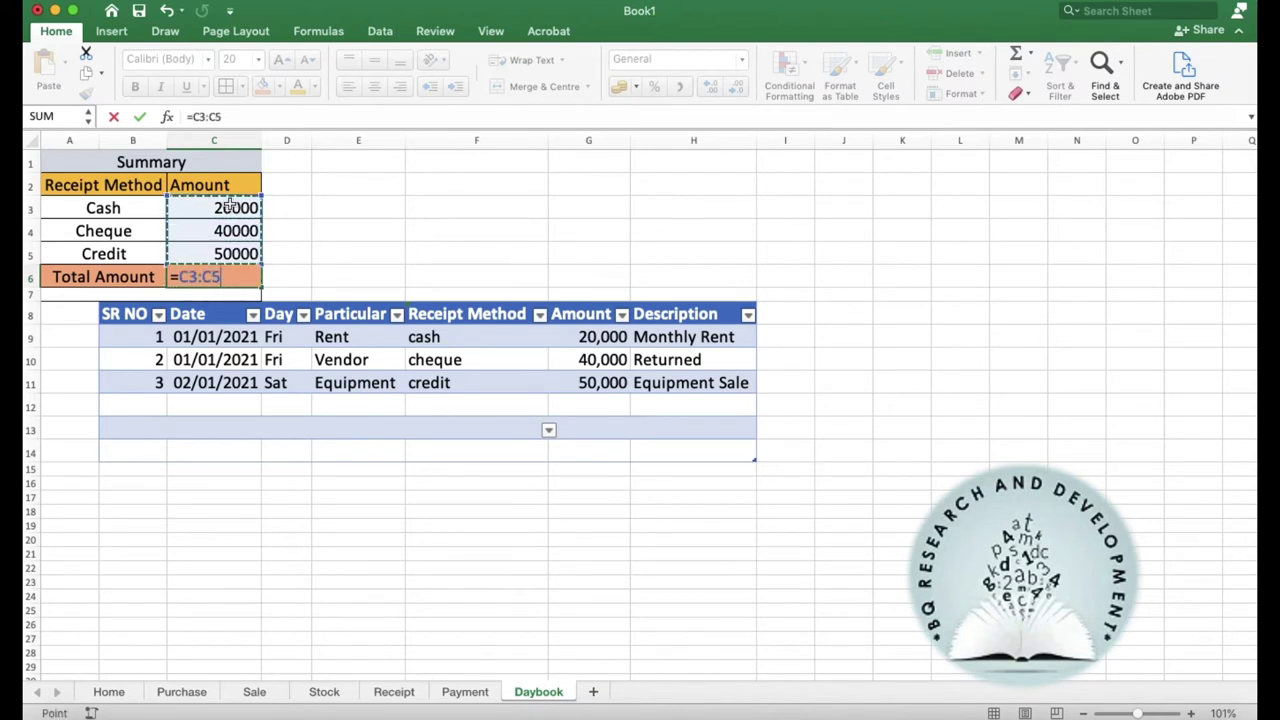
{"action": "type", "text": ")"}
{"action": "key", "text": "Return"}
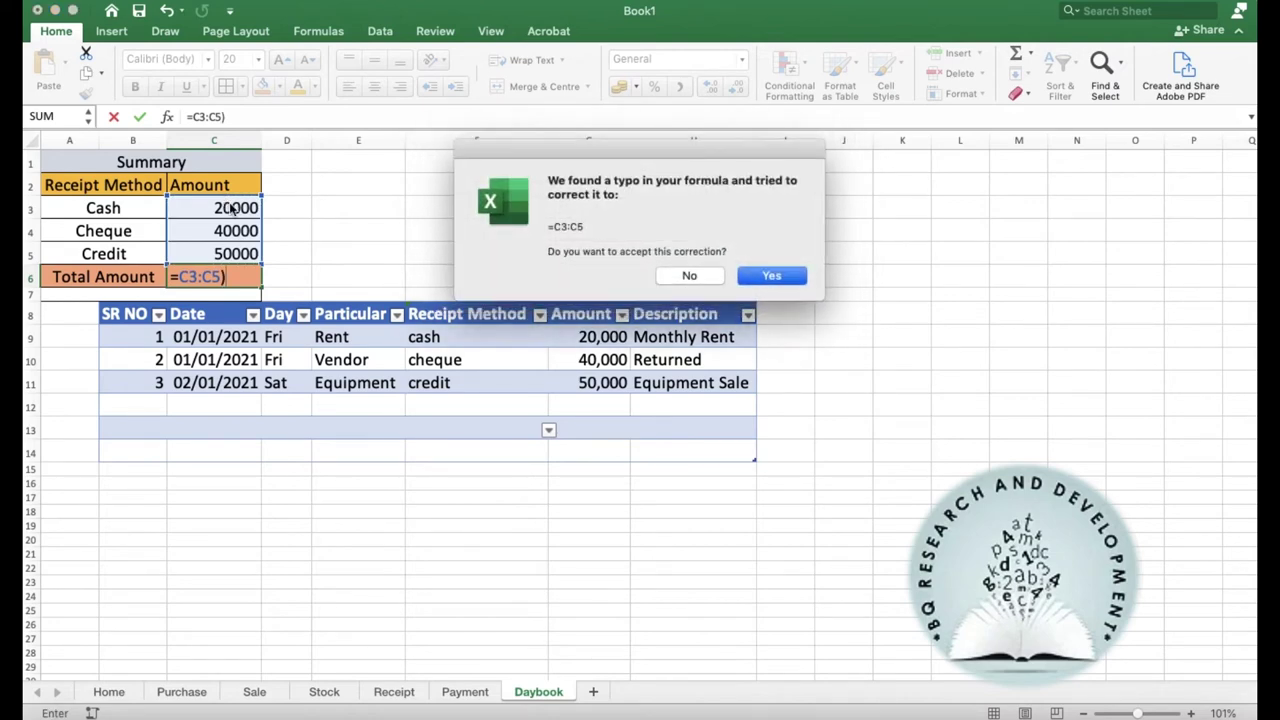
{"action": "left_click", "coordinate": [689, 276]}
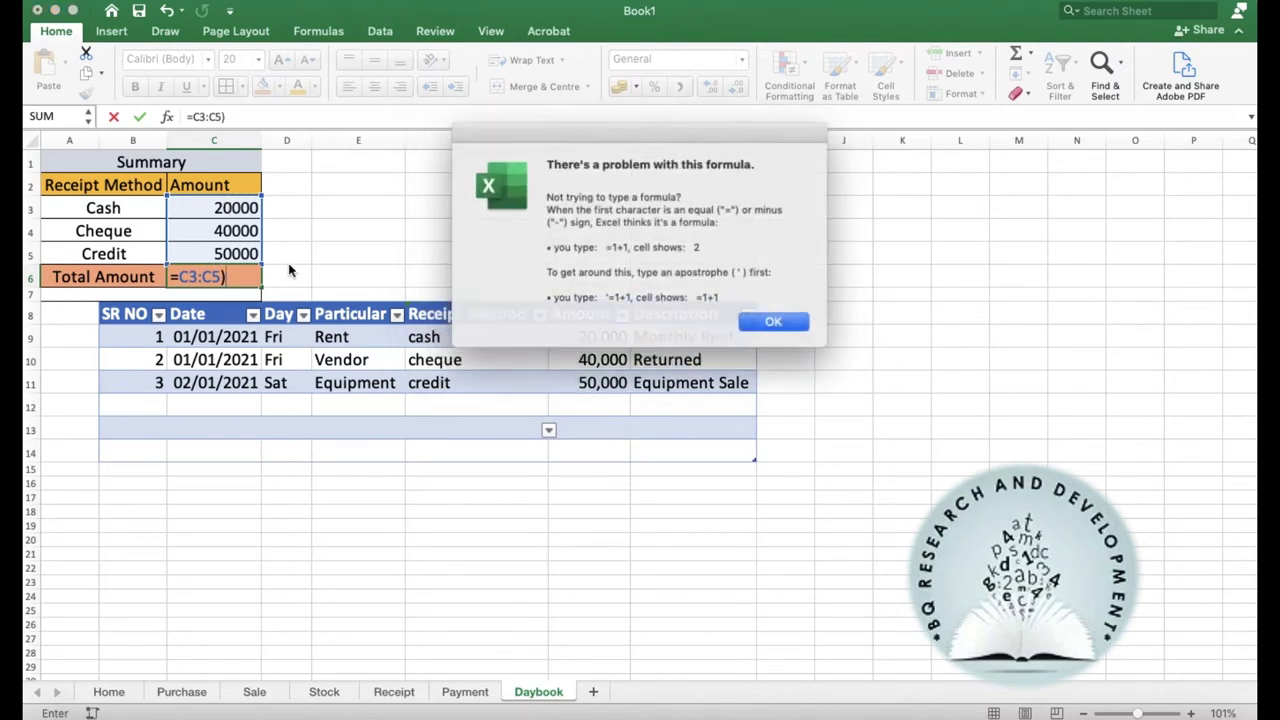
{"action": "left_click", "coordinate": [778, 320]}
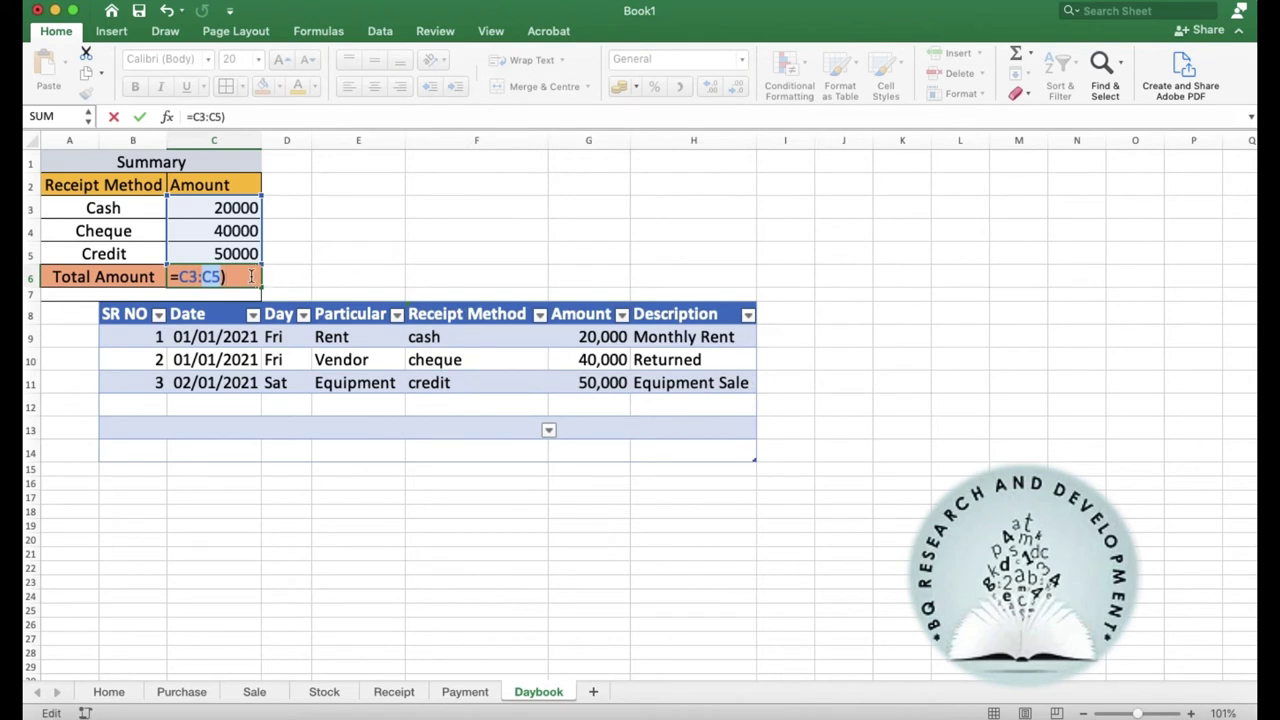
{"action": "key", "text": "BackSpace"}
{"action": "key", "text": "BackSpace"}
{"action": "key", "text": "BackSpace"}
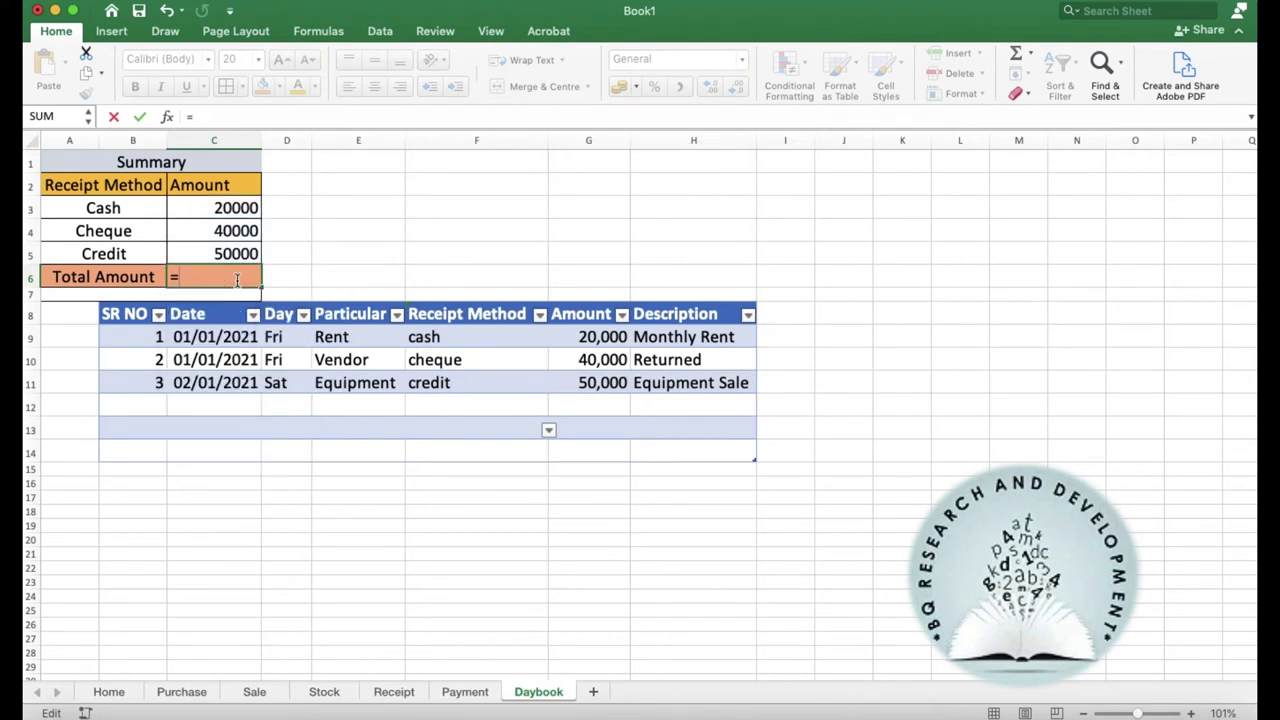
{"action": "left_click", "coordinate": [228, 207]}
{"action": "key", "text": "shift+Down"}
{"action": "key", "text": "shift+Down"}
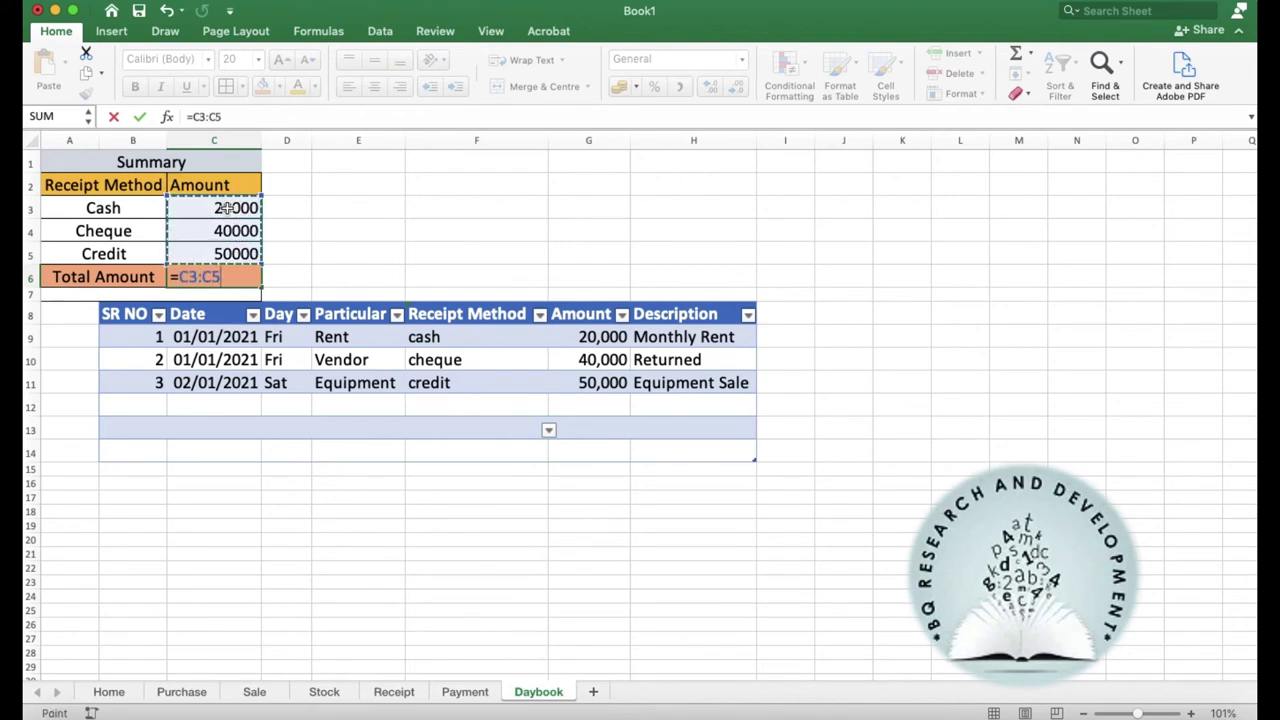
{"action": "key", "text": "Return"}
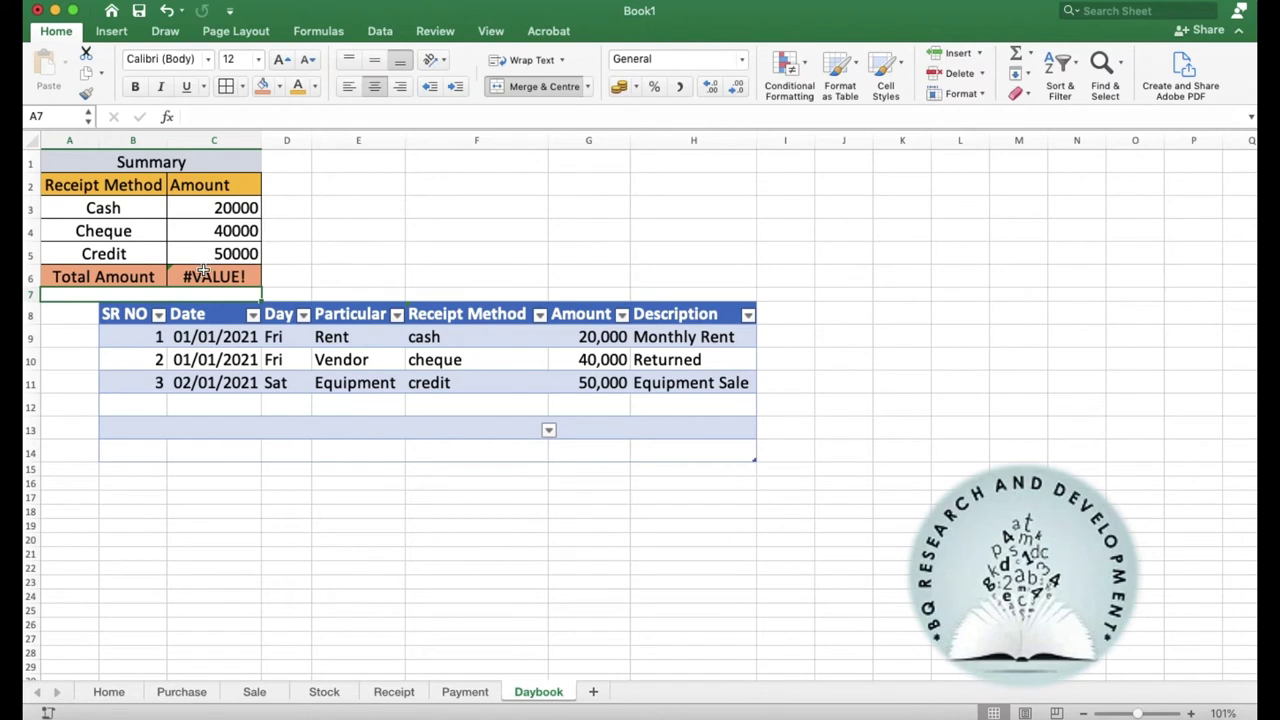
{"action": "left_click", "coordinate": [200, 276]}
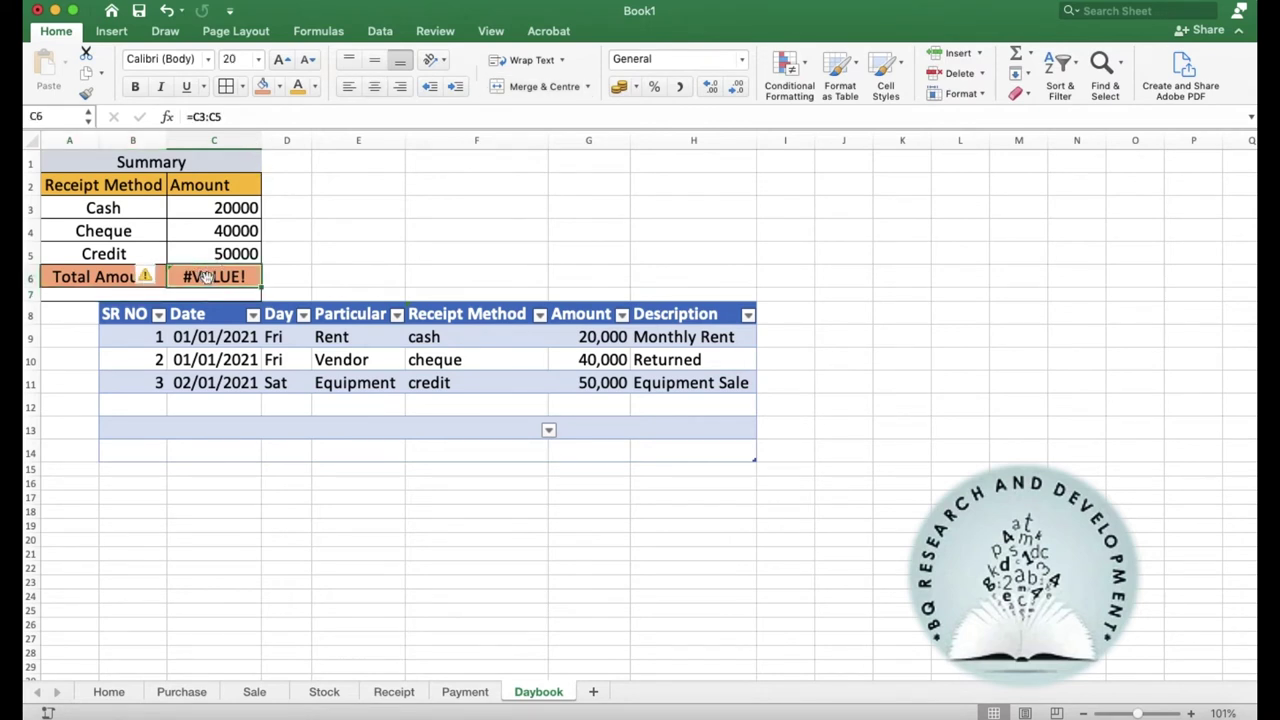
Step: Rewrite the total as =SUM(C3:C5), showing 110000
{"action": "double_click", "coordinate": [207, 279]}
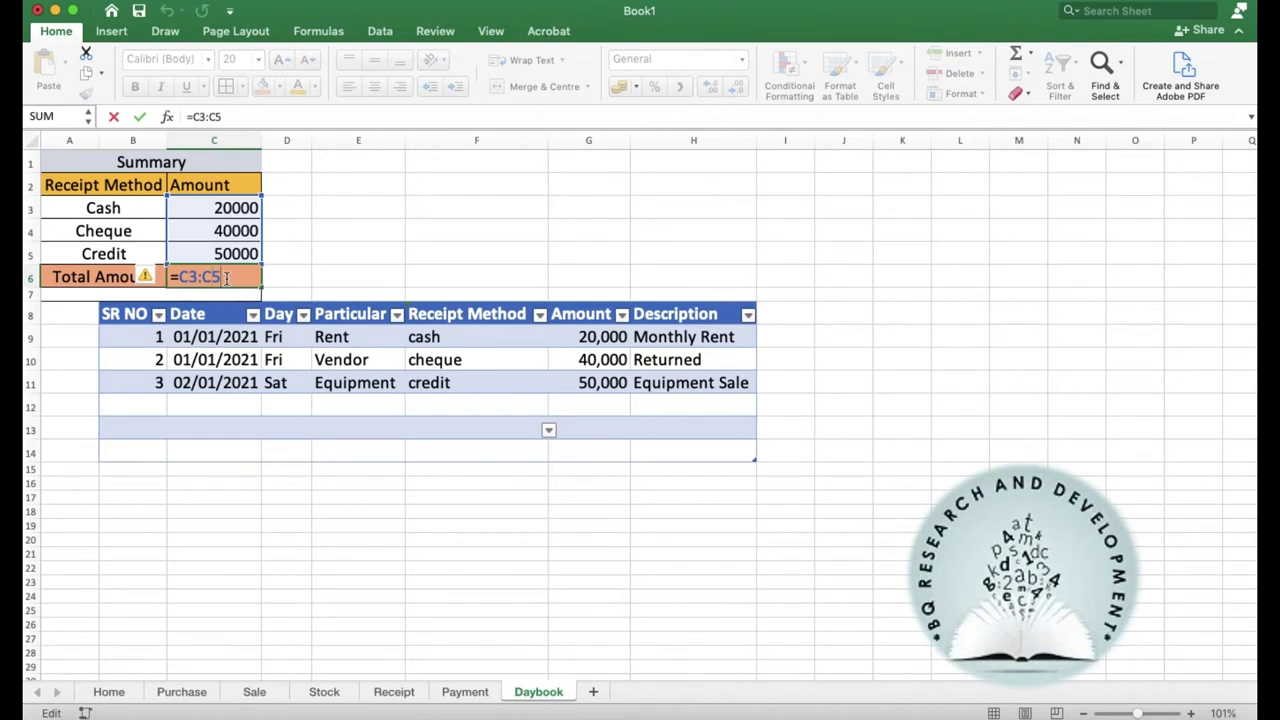
{"action": "key", "text": "BackSpace"}
{"action": "key", "text": "BackSpace"}
{"action": "key", "text": "BackSpace"}
{"action": "key", "text": "BackSpace"}
{"action": "key", "text": "BackSpace"}
{"action": "key", "text": "BackSpace"}
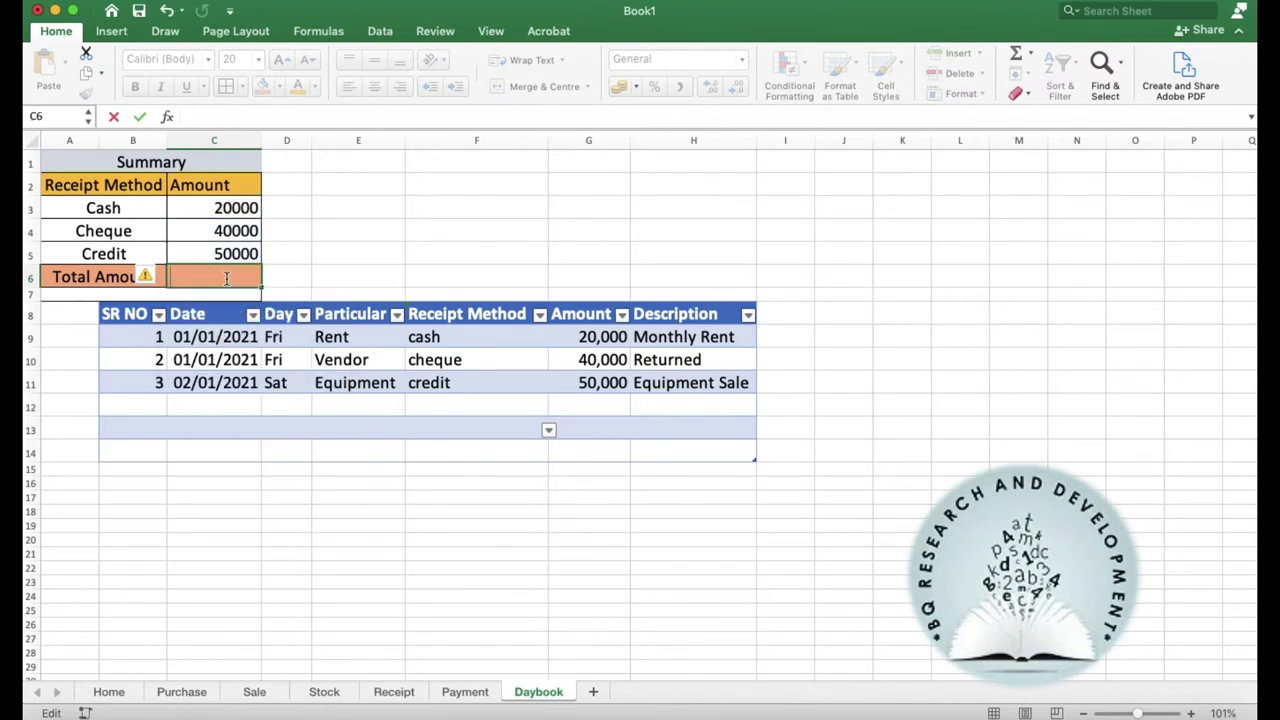
{"action": "type", "text": "="}
{"action": "type", "text": "S"}
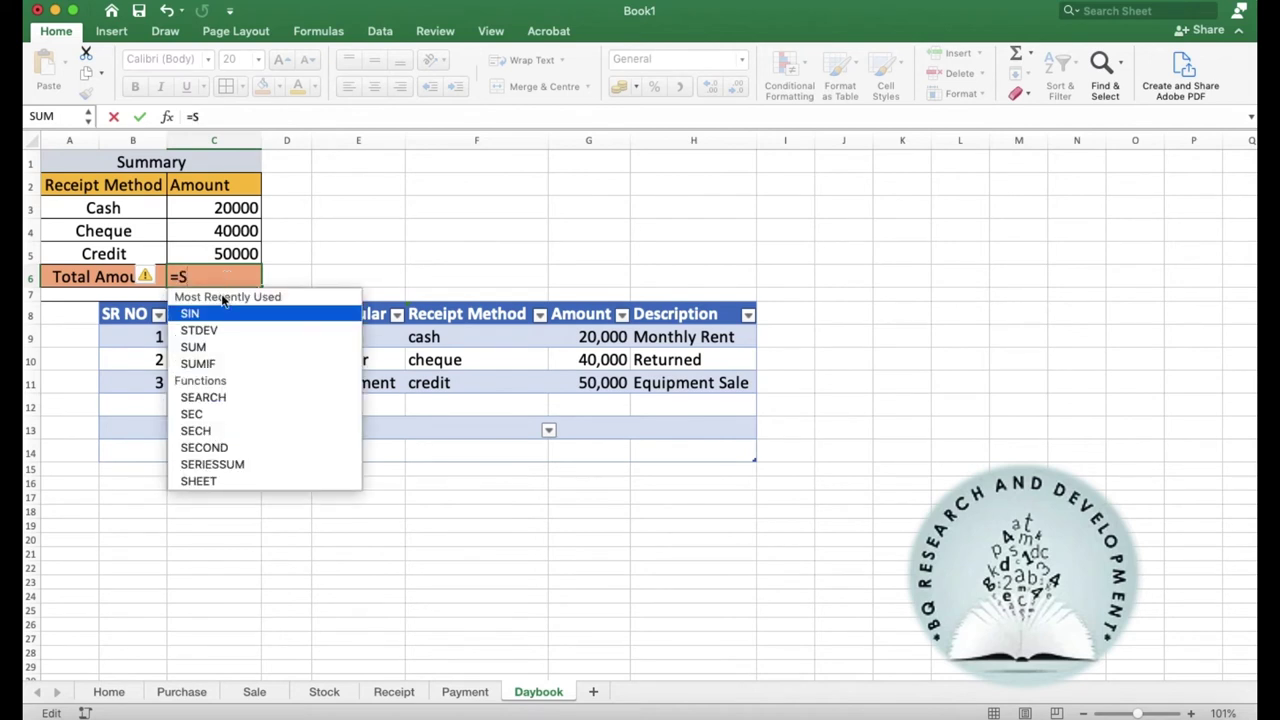
{"action": "double_click", "coordinate": [210, 348]}
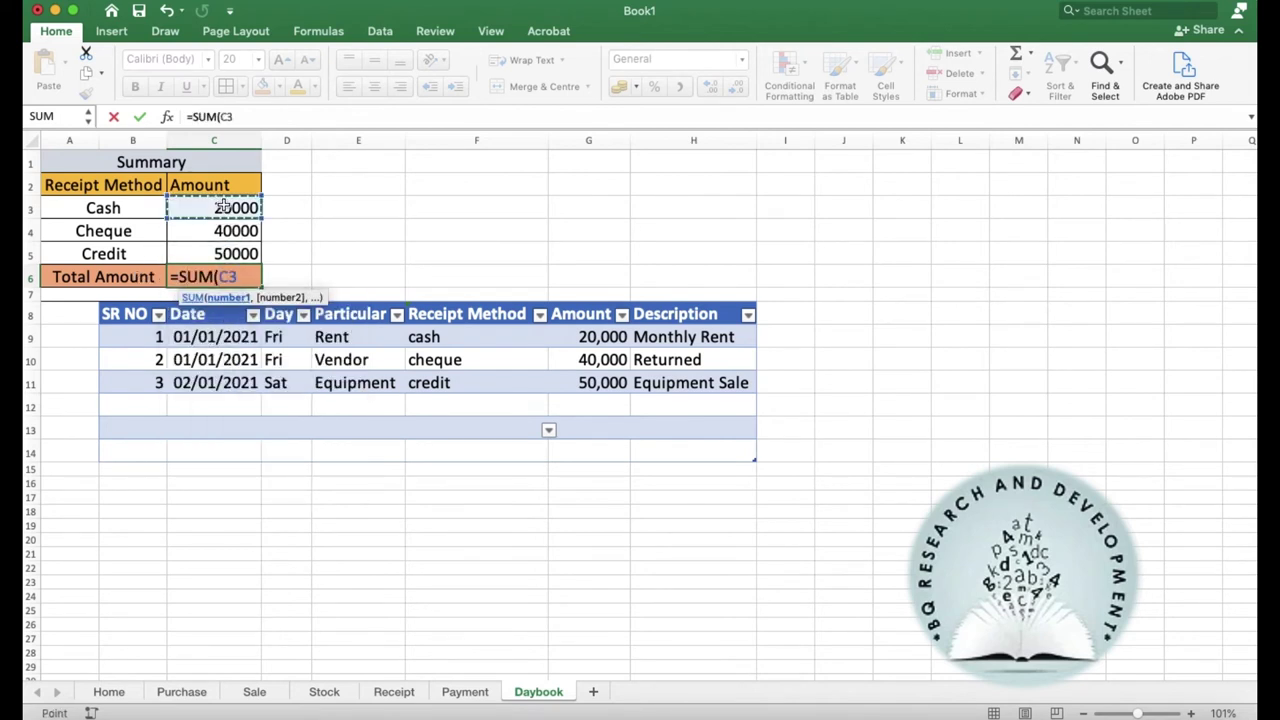
{"action": "left_click_drag", "start_coordinate": [222, 206], "coordinate": [222, 254]}
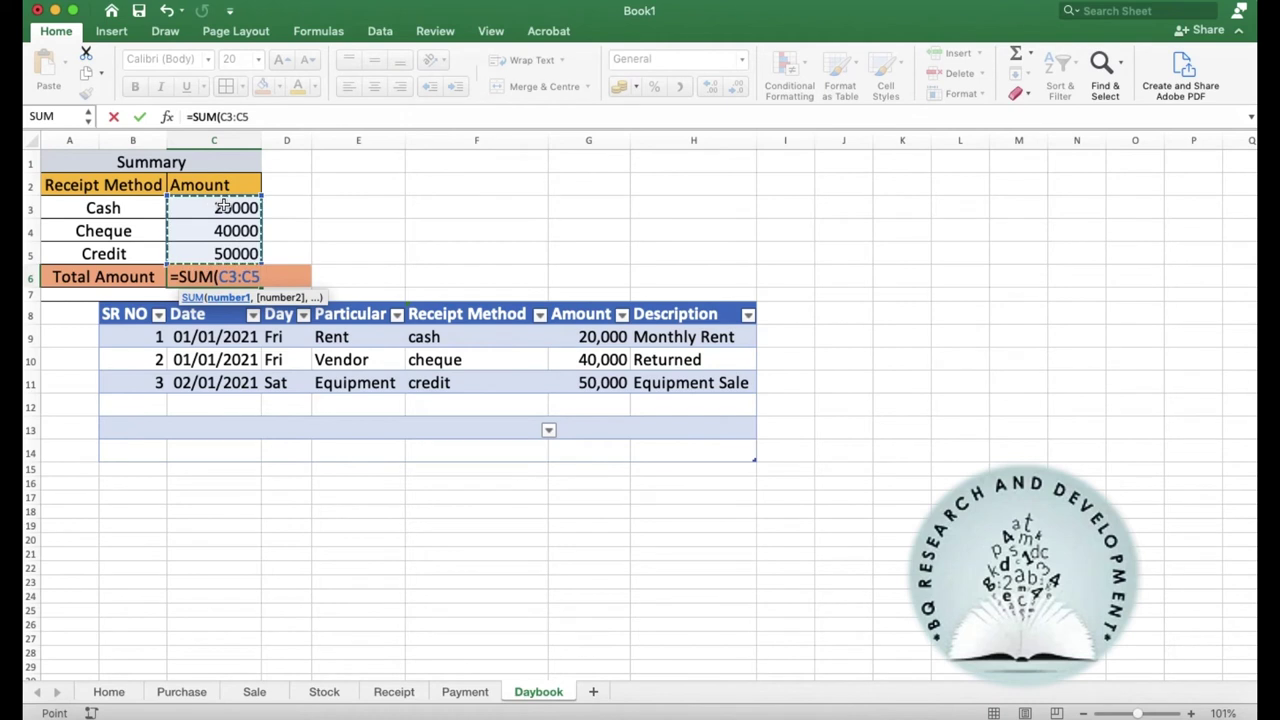
{"action": "type", "text": ")"}
{"action": "key", "text": "Return"}
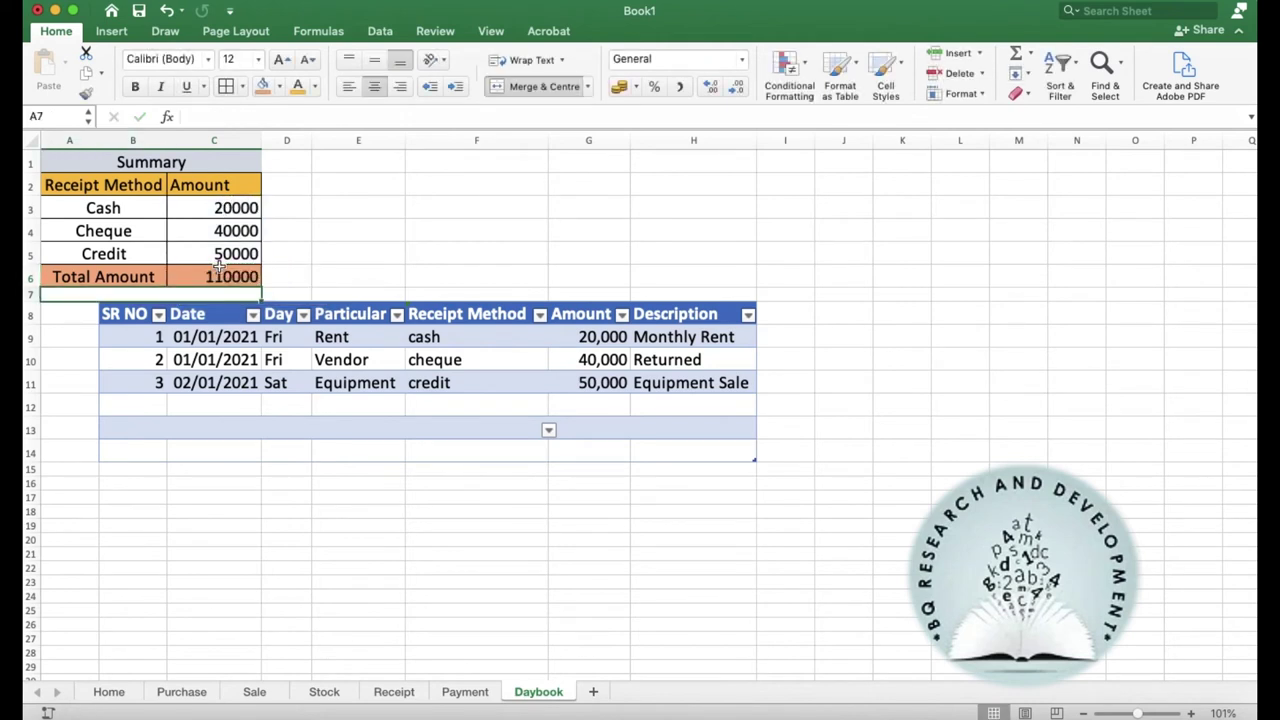
{"action": "left_click", "coordinate": [207, 277]}
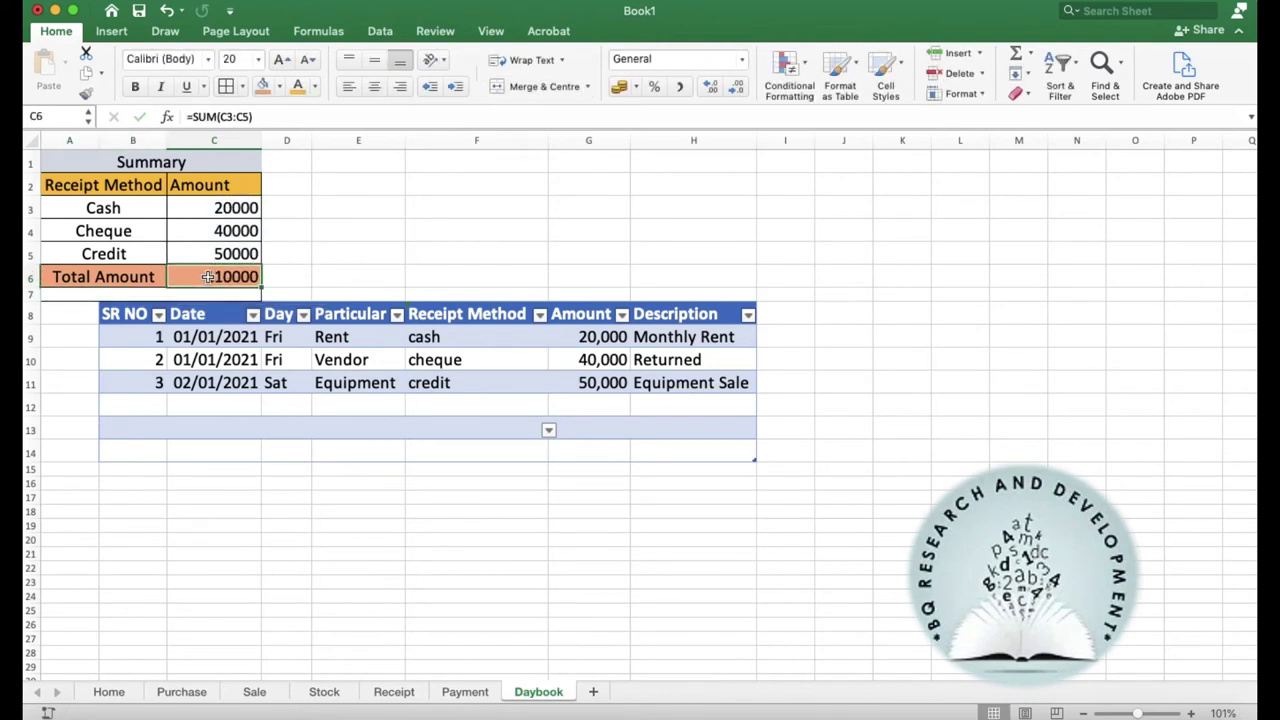
{"action": "left_click", "coordinate": [458, 155]}
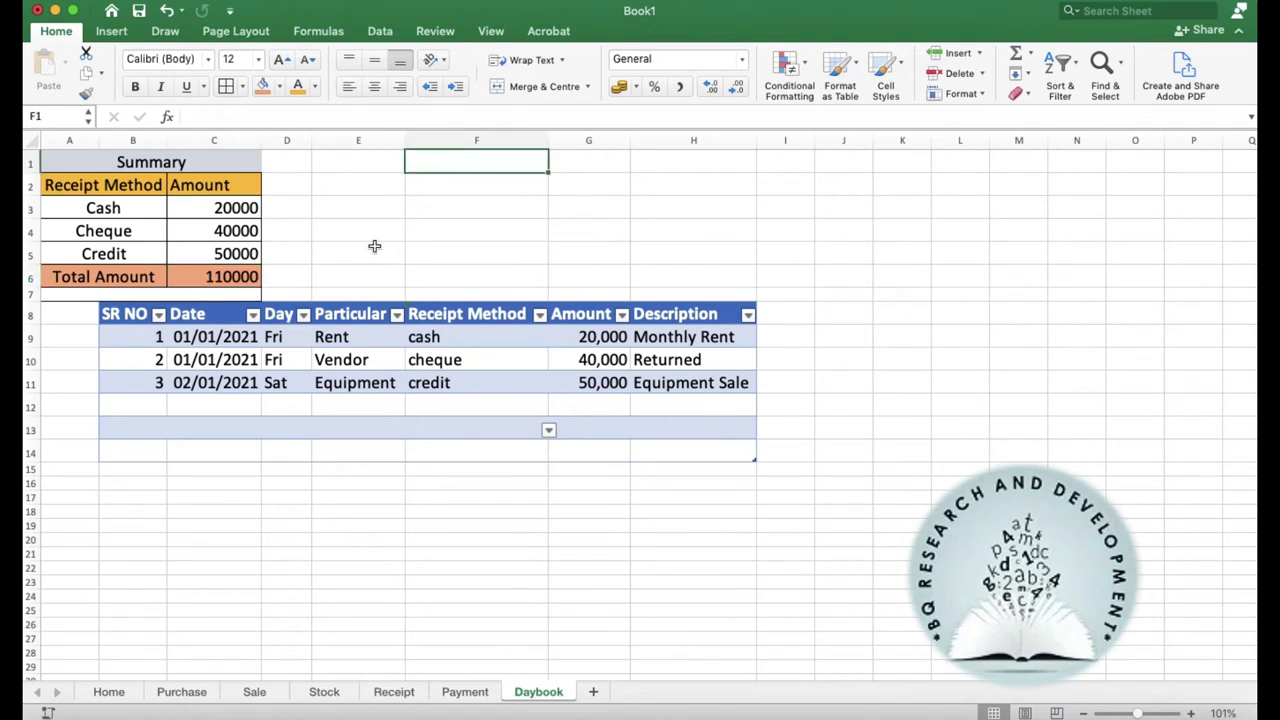
Step: Start row 12 with serial 4, date 02/01/2021, and B11's serial formula copied into B12
{"action": "left_click", "coordinate": [151, 399]}
{"action": "double_click", "coordinate": [183, 400]}
{"action": "type", "text": "4"}
{"action": "left_click", "coordinate": [186, 402]}
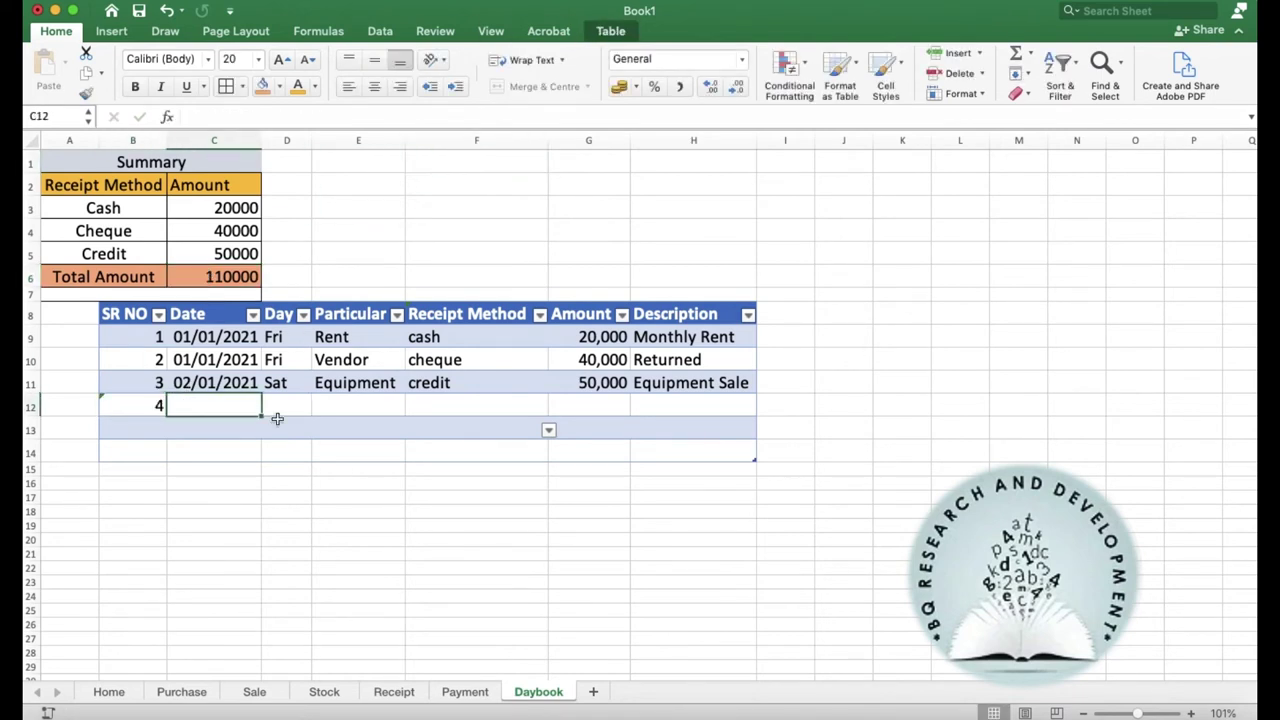
{"action": "type", "text": "0"}
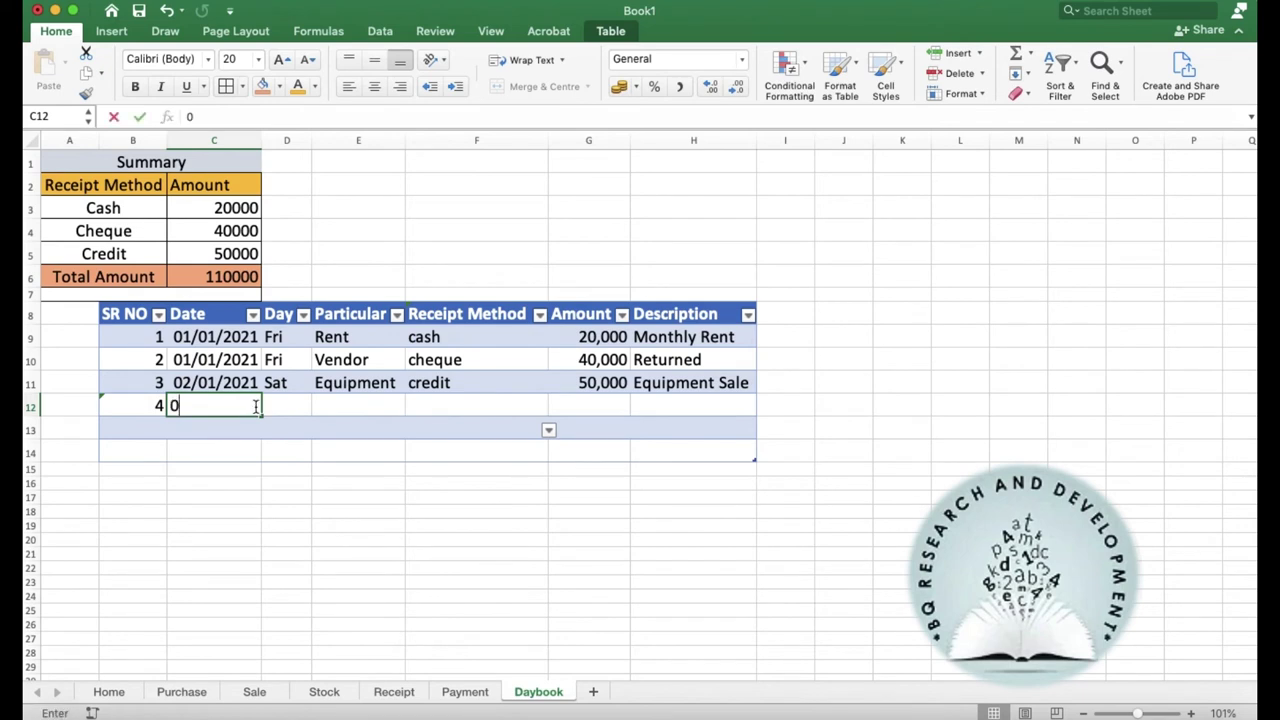
{"action": "type", "text": "2/01/2021"}
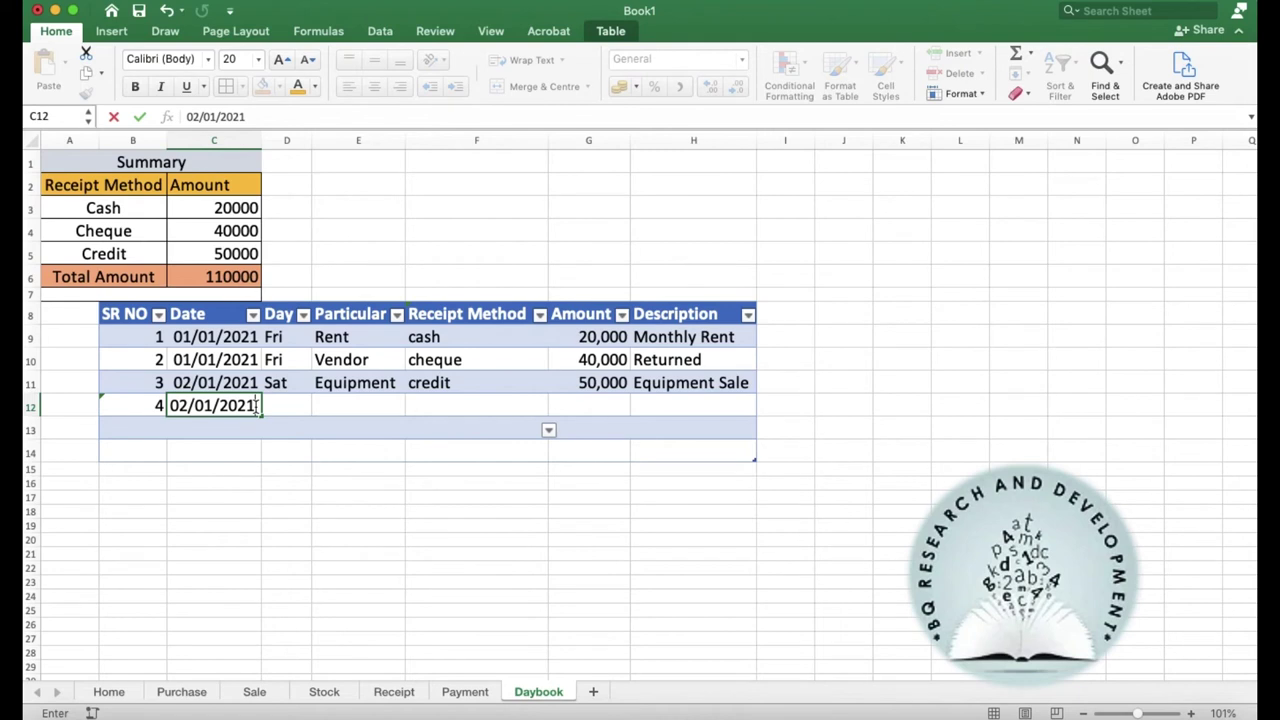
{"action": "key", "text": "Left"}
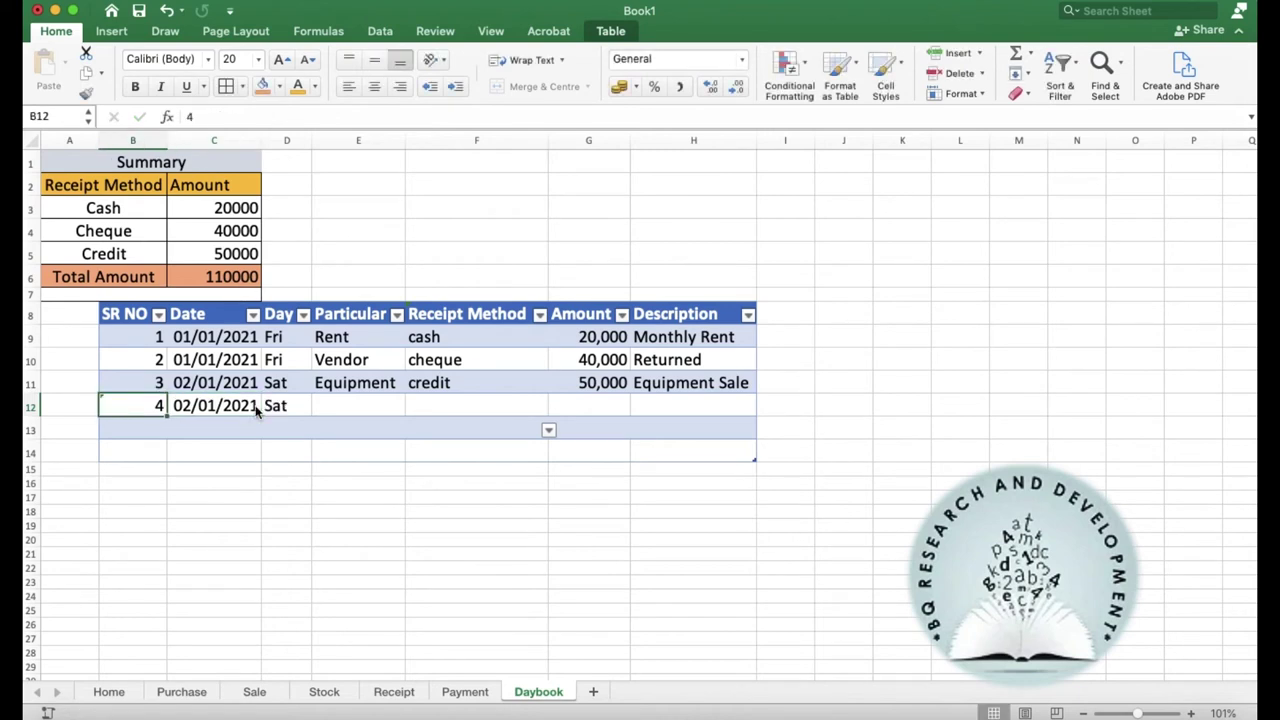
{"action": "key", "text": "Up"}
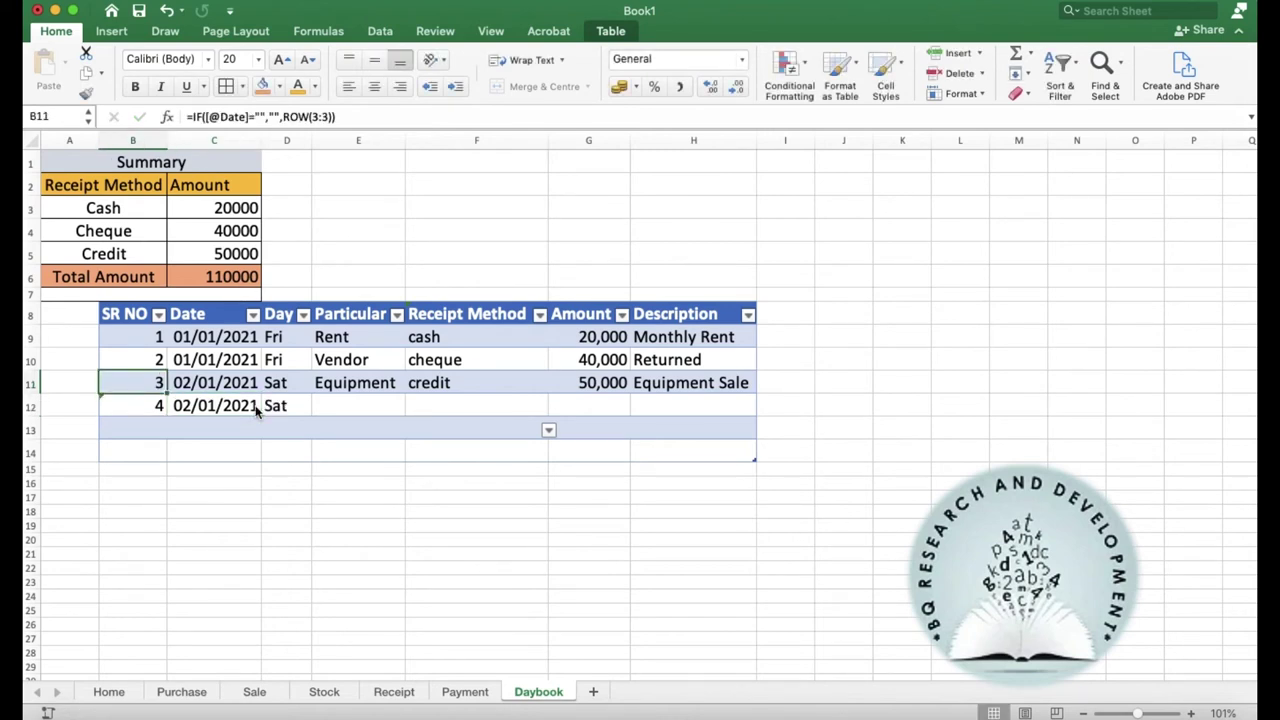
{"action": "key", "text": "super+c"}
{"action": "key", "text": "Down"}
{"action": "key", "text": "super+v"}
{"action": "key", "text": "Right"}
{"action": "key", "text": "Right"}
{"action": "key", "text": "Right"}
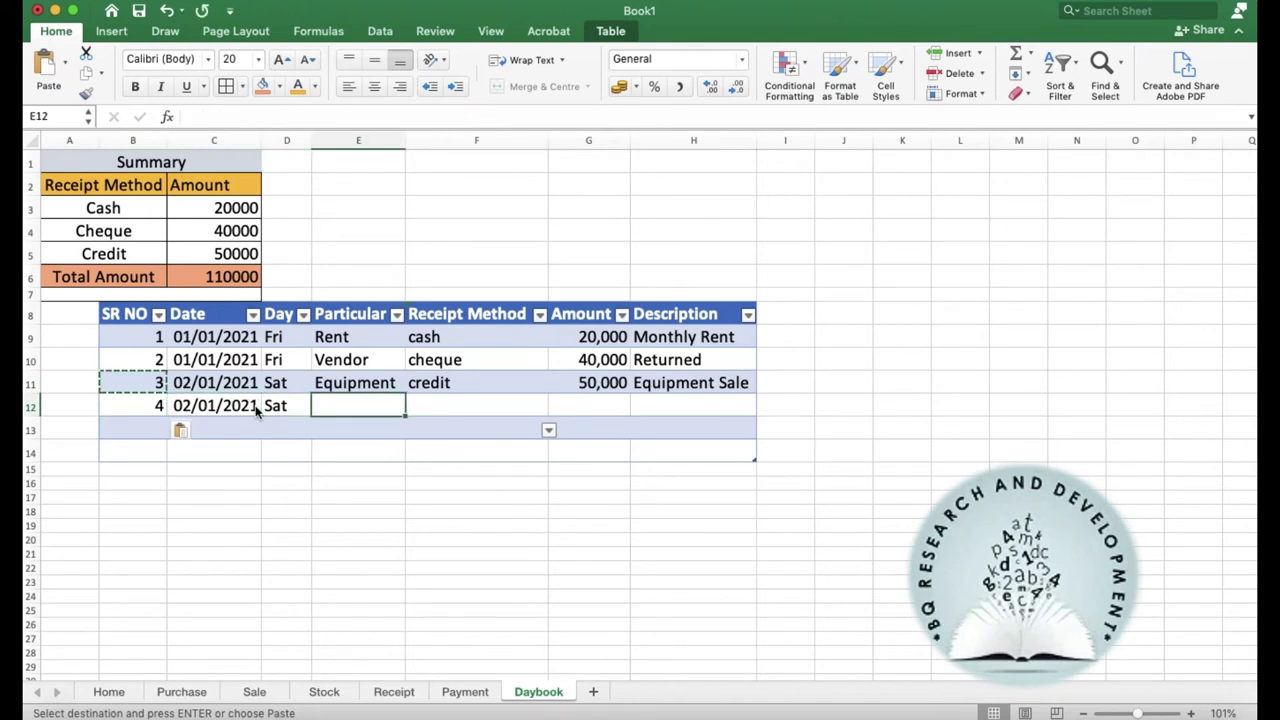
Step: Fill row 12 with Car, cash, 100,000 and Car Sale
{"action": "type", "text": "Car"}
{"action": "key", "text": "Tab"}
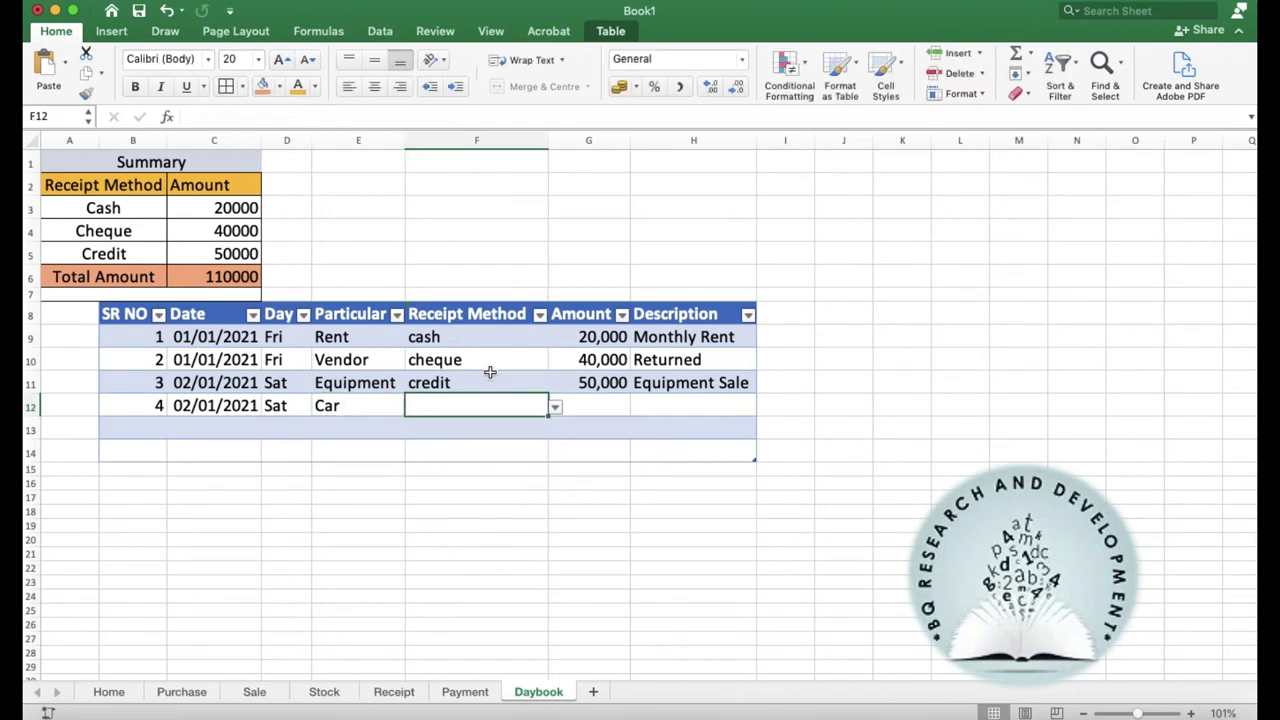
{"action": "left_click", "coordinate": [555, 408]}
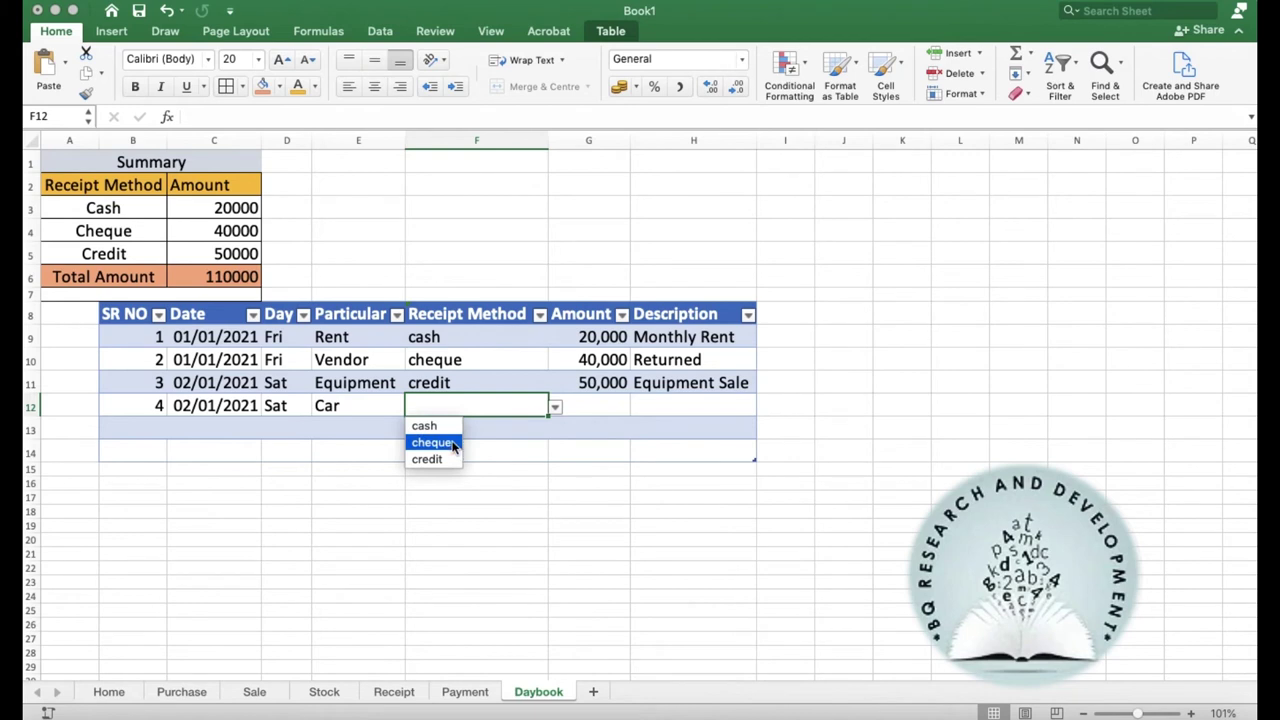
{"action": "left_click", "coordinate": [446, 427]}
{"action": "left_click", "coordinate": [601, 401]}
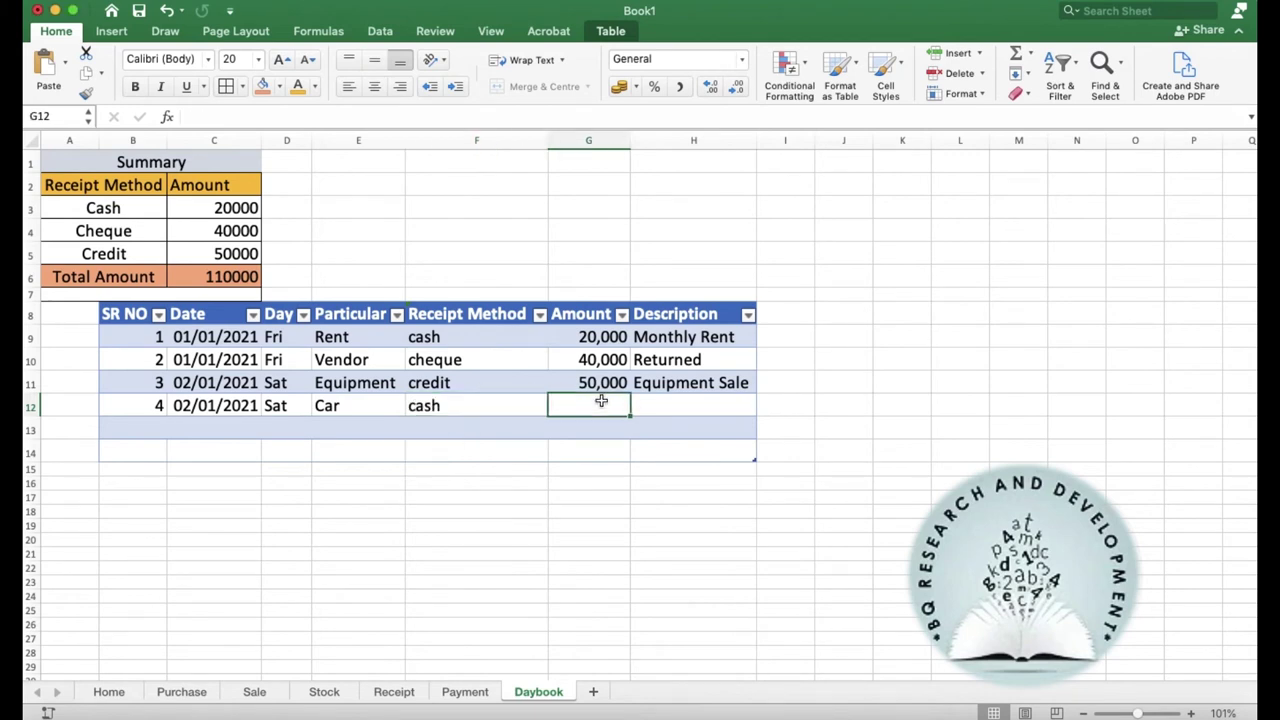
{"action": "type", "text": "100"}
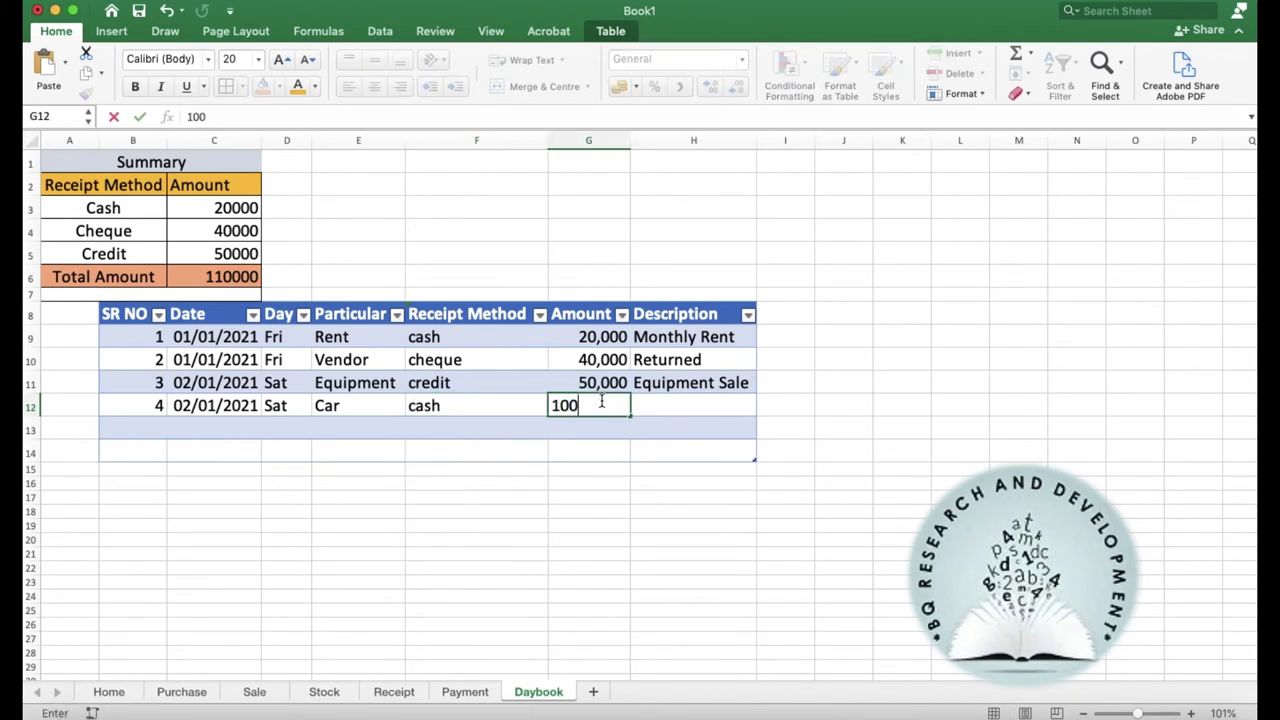
{"action": "type", "text": ",000"}
{"action": "key", "text": "Tab"}
{"action": "type", "text": "Car Sale"}
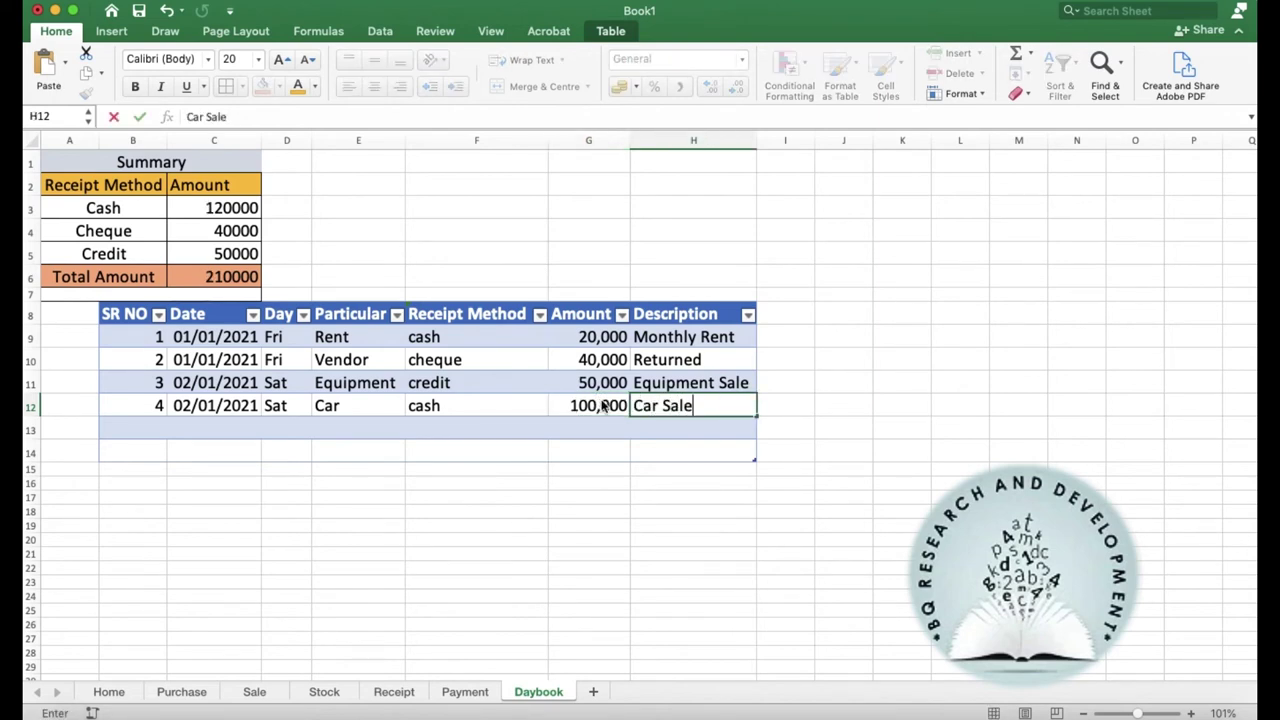
{"action": "key", "text": "Return"}
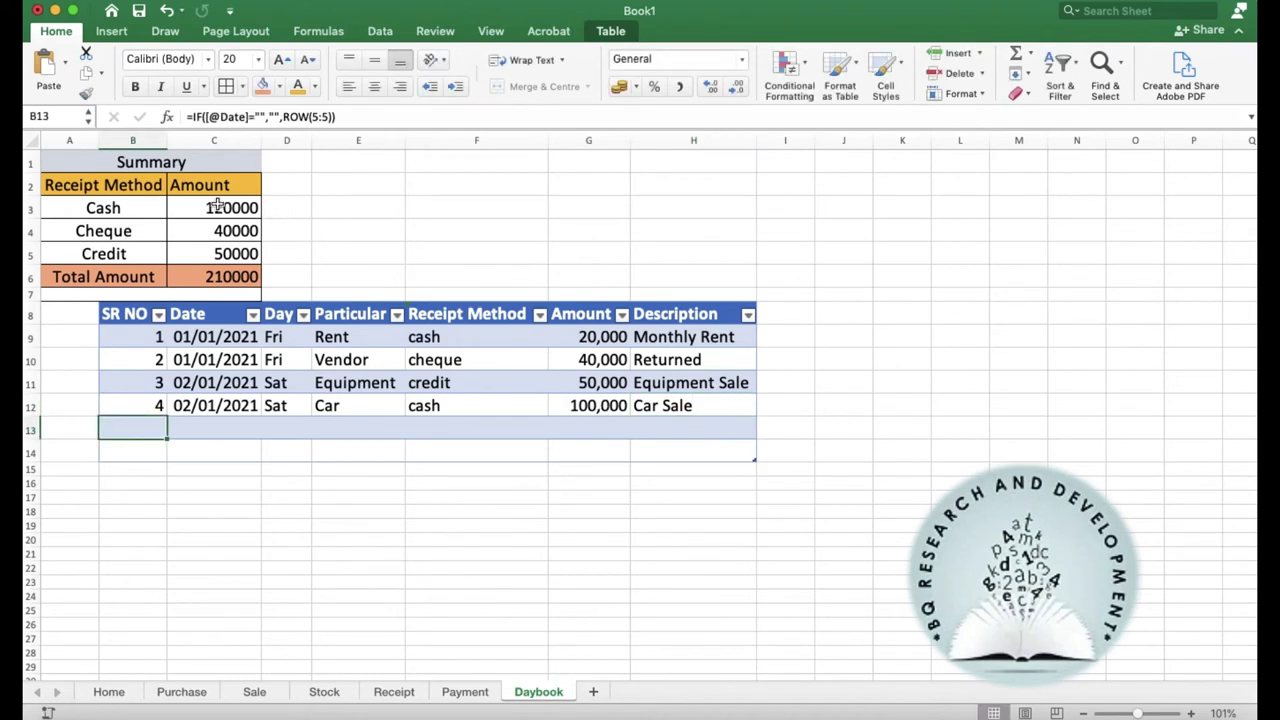
Step: Verify the summary formulas, now Cash 120000 and total 210000, then view the Receipt sheet
{"action": "left_click", "coordinate": [217, 207]}
{"action": "left_click", "coordinate": [218, 231]}
{"action": "left_click", "coordinate": [217, 254]}
{"action": "left_click", "coordinate": [213, 277]}
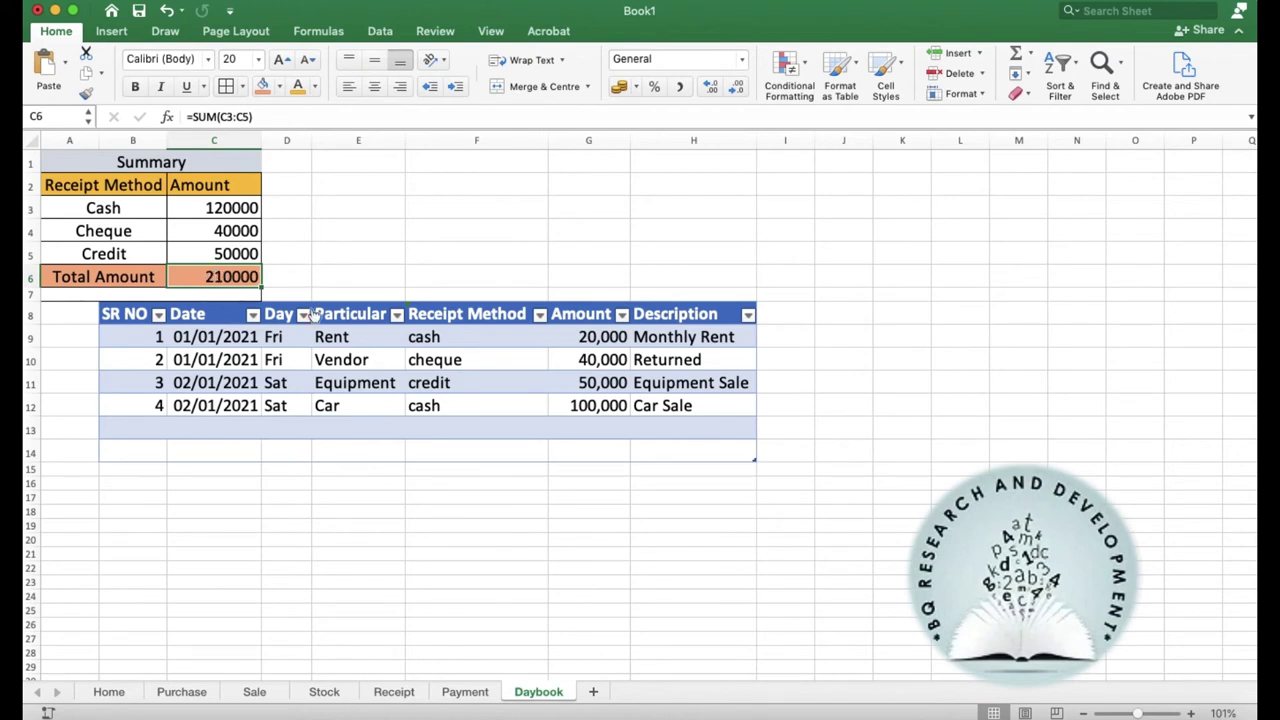
{"action": "left_click", "coordinate": [395, 693]}
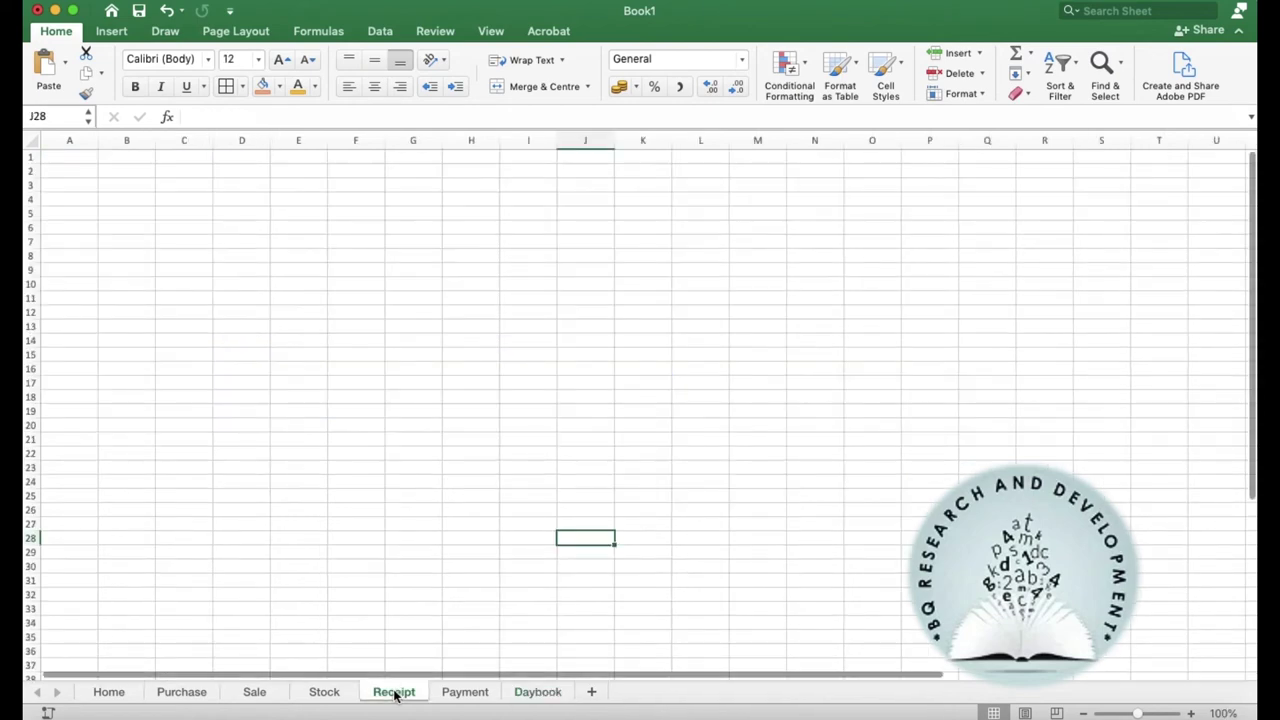
Step: Move the Daybook sheet between Stock and Receipt and try renaming it Receipt
{"action": "left_click", "coordinate": [455, 694]}
{"action": "left_click_drag", "start_coordinate": [530, 695], "coordinate": [388, 697]}
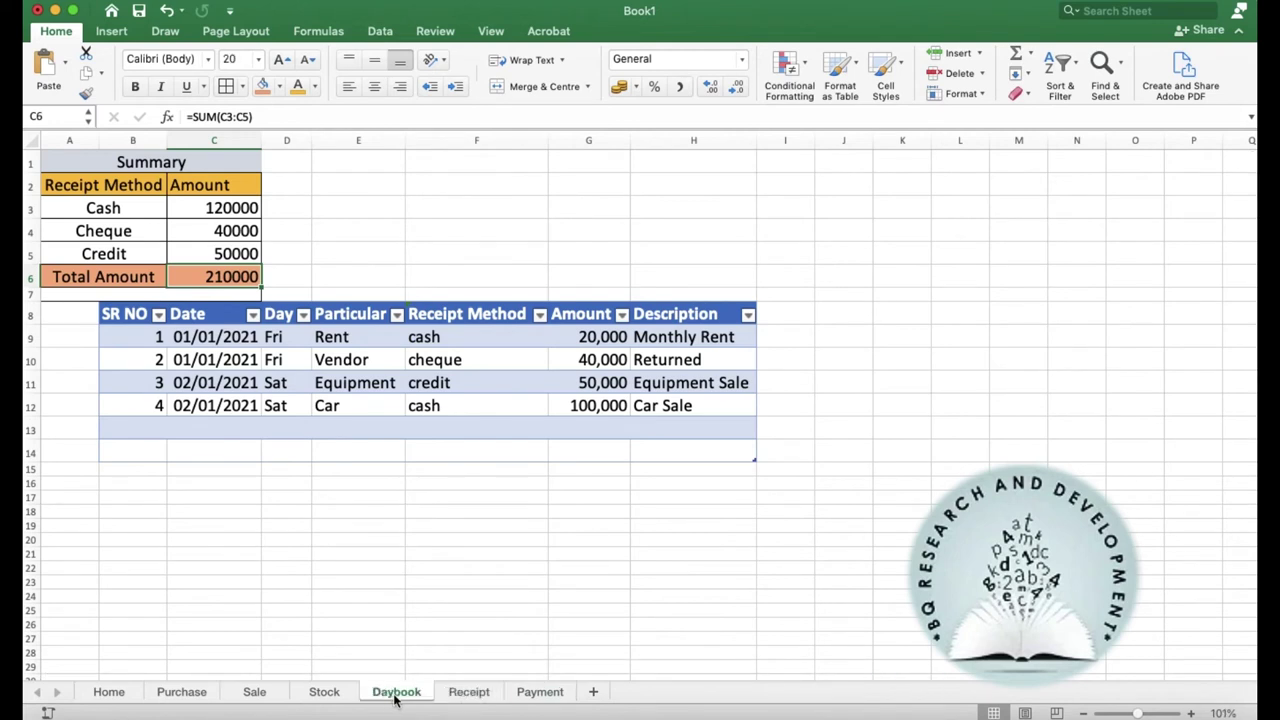
{"action": "right_click", "coordinate": [395, 694]}
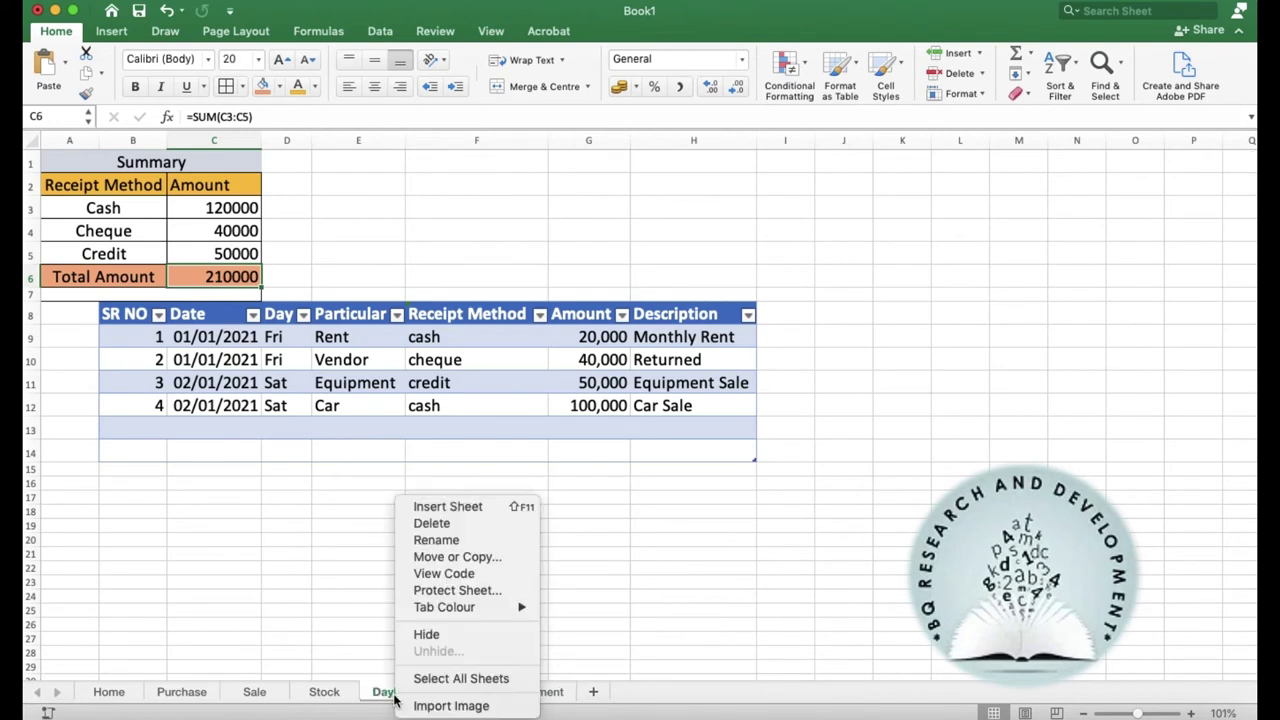
{"action": "left_click", "coordinate": [447, 540]}
{"action": "type", "text": "Receipt"}
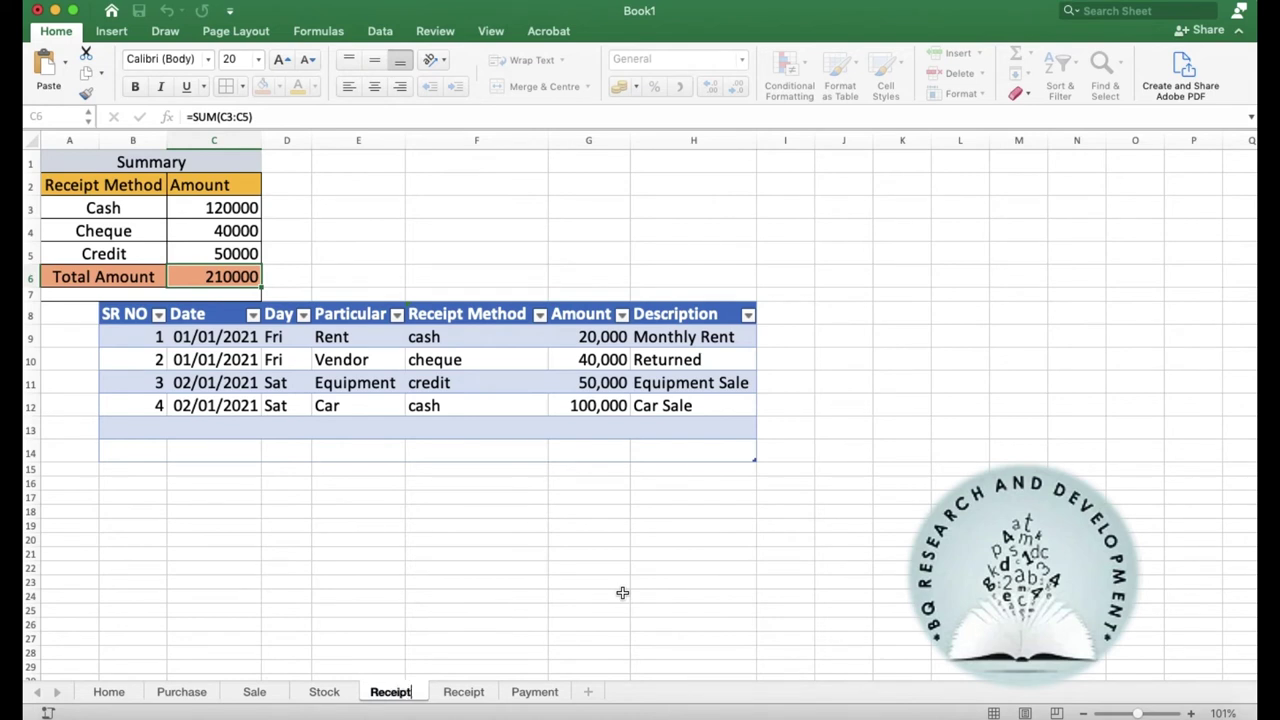
{"action": "key", "text": "Return"}
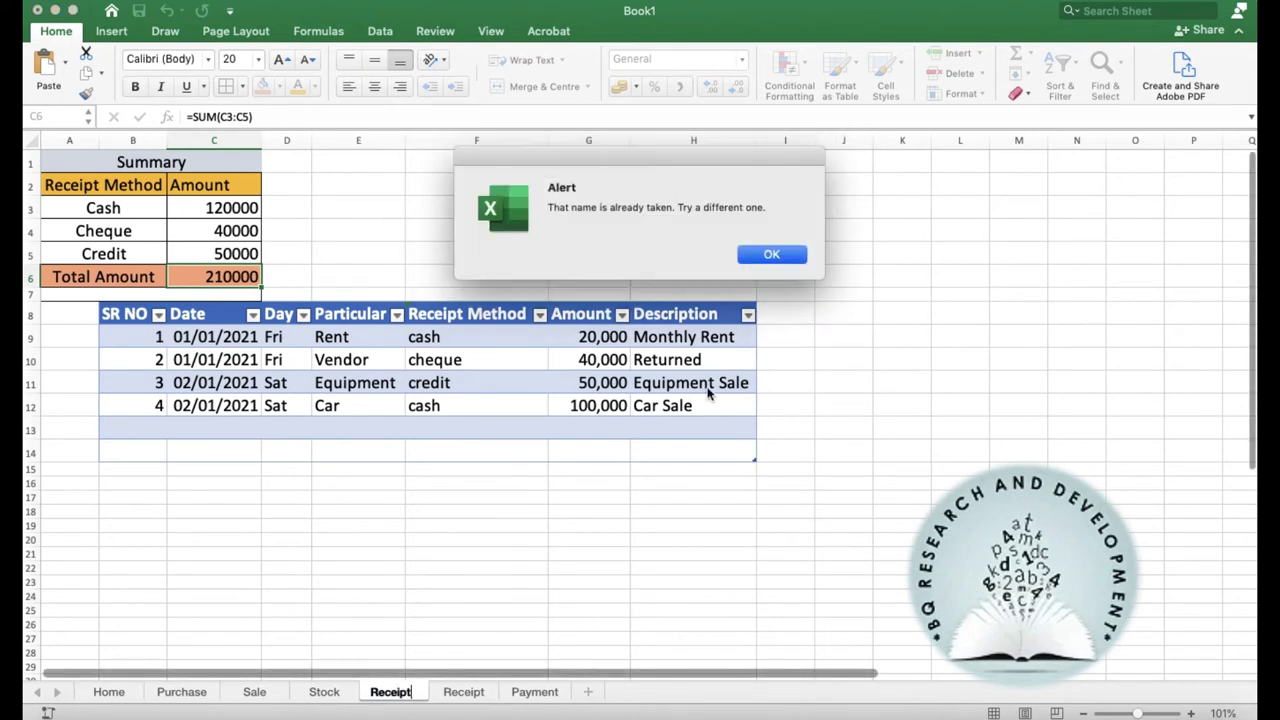
Step: Clear the duplicate-name warnings and name the sheet D instead, then view Payment
{"action": "left_click", "coordinate": [771, 255]}
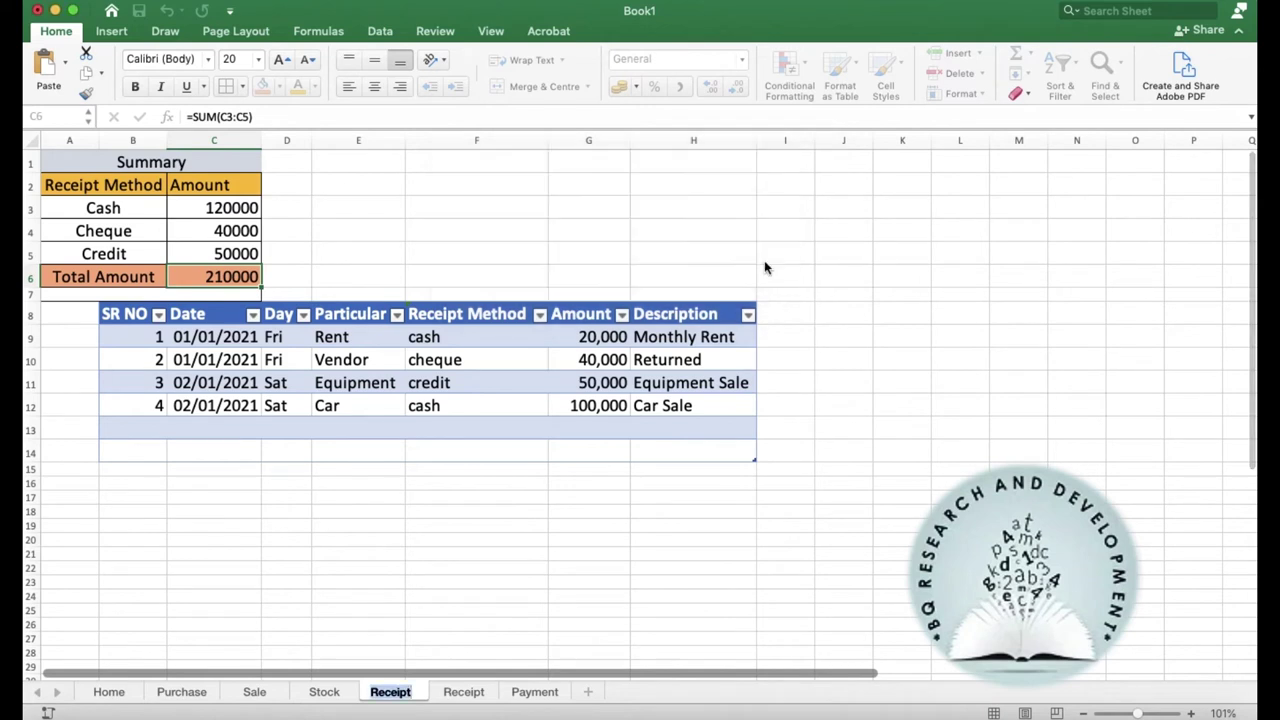
{"action": "key", "text": "Return"}
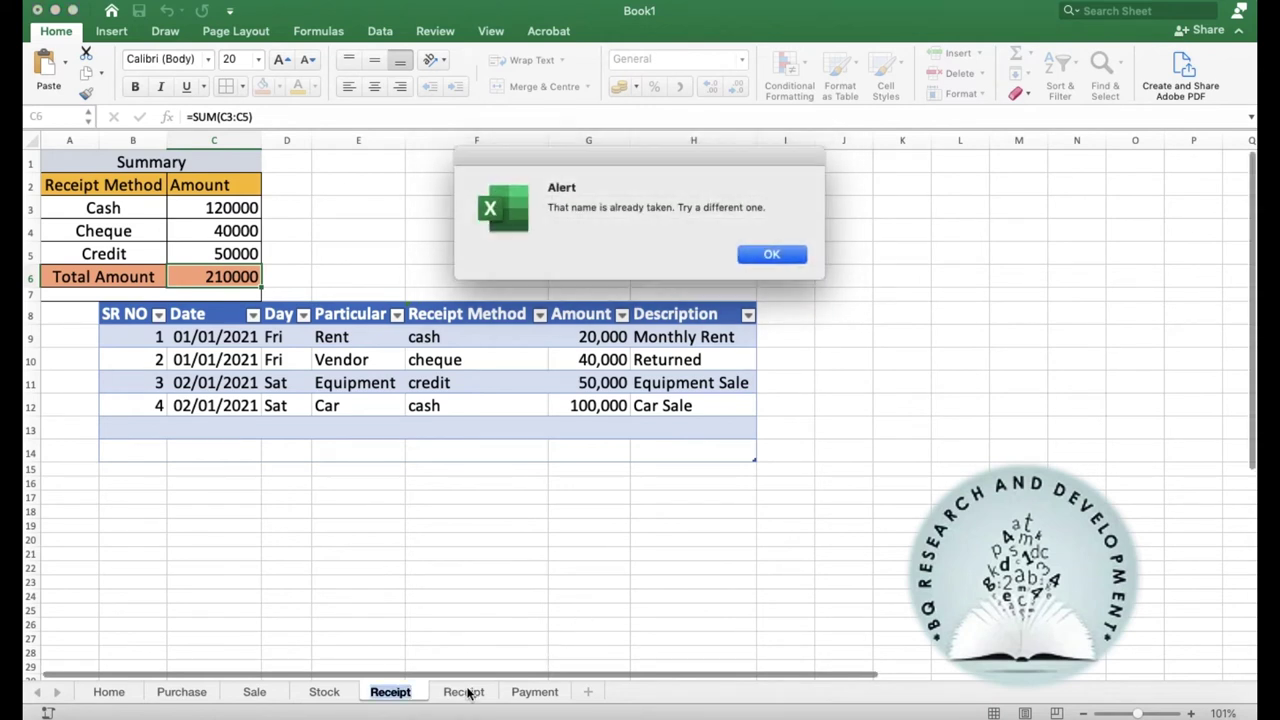
{"action": "left_click", "coordinate": [760, 259]}
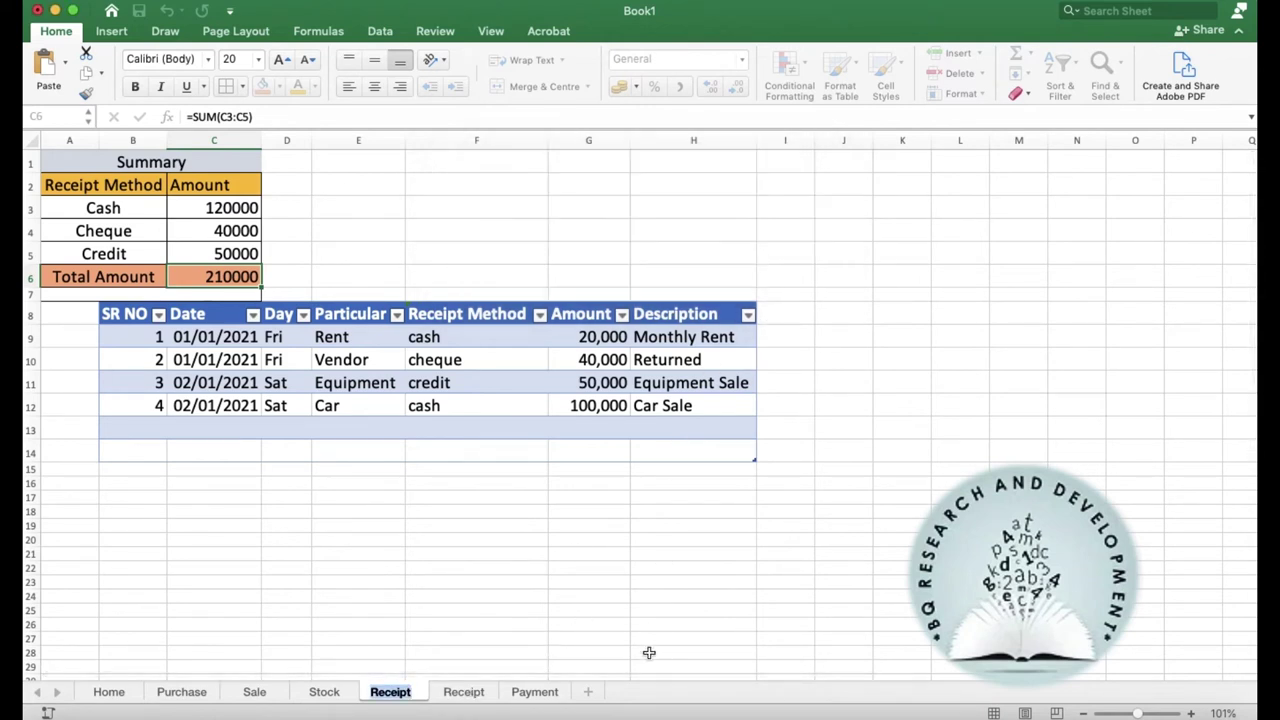
{"action": "key", "text": "Return"}
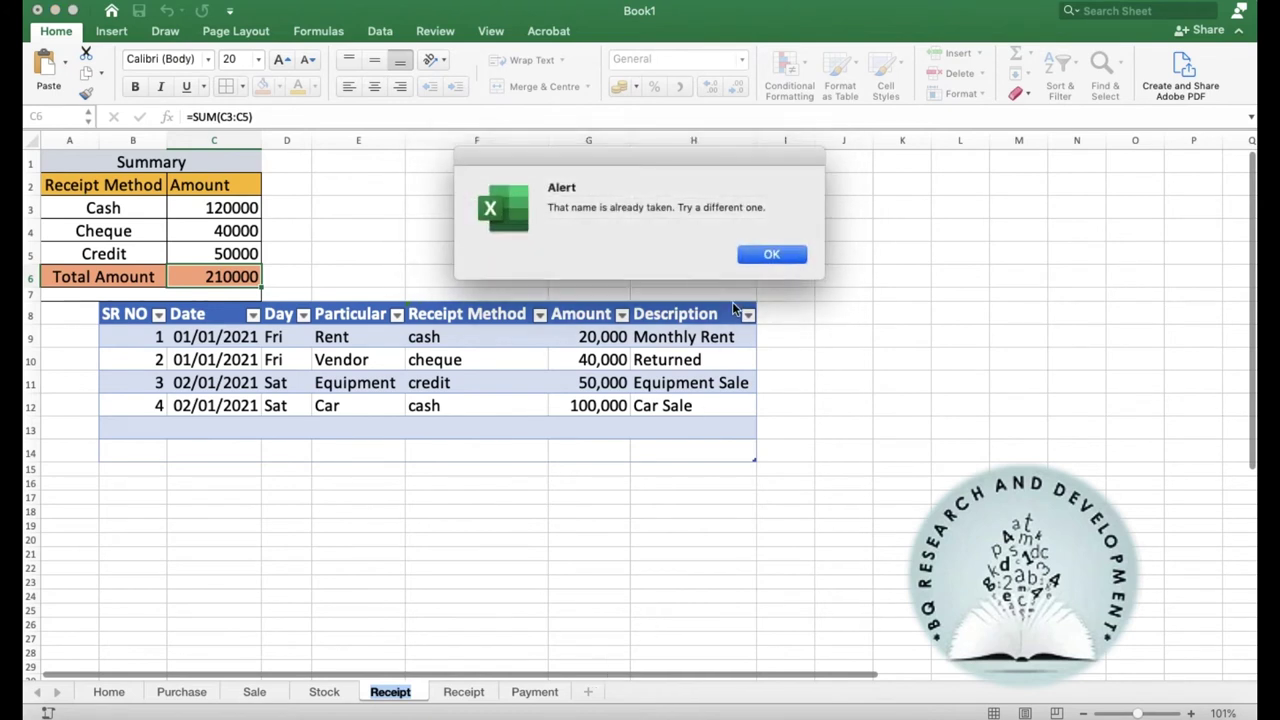
{"action": "left_click", "coordinate": [793, 255]}
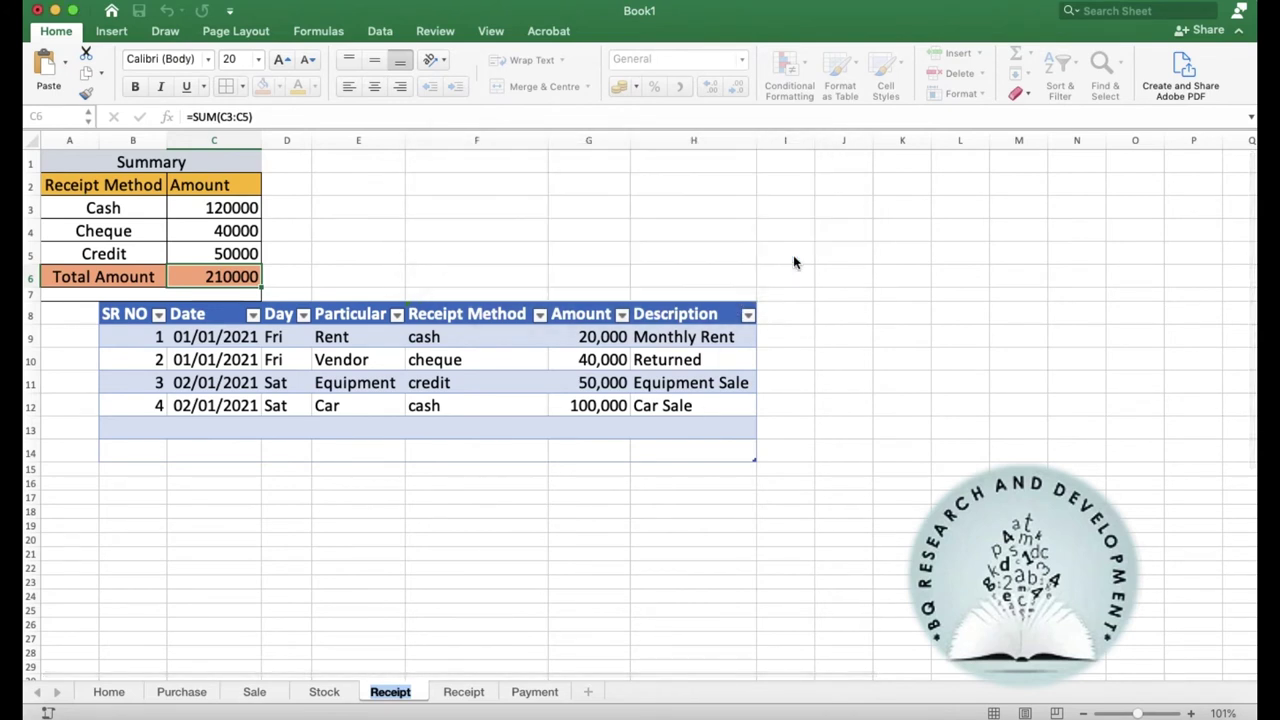
{"action": "key", "text": "BackSpace"}
{"action": "key", "text": "Return"}
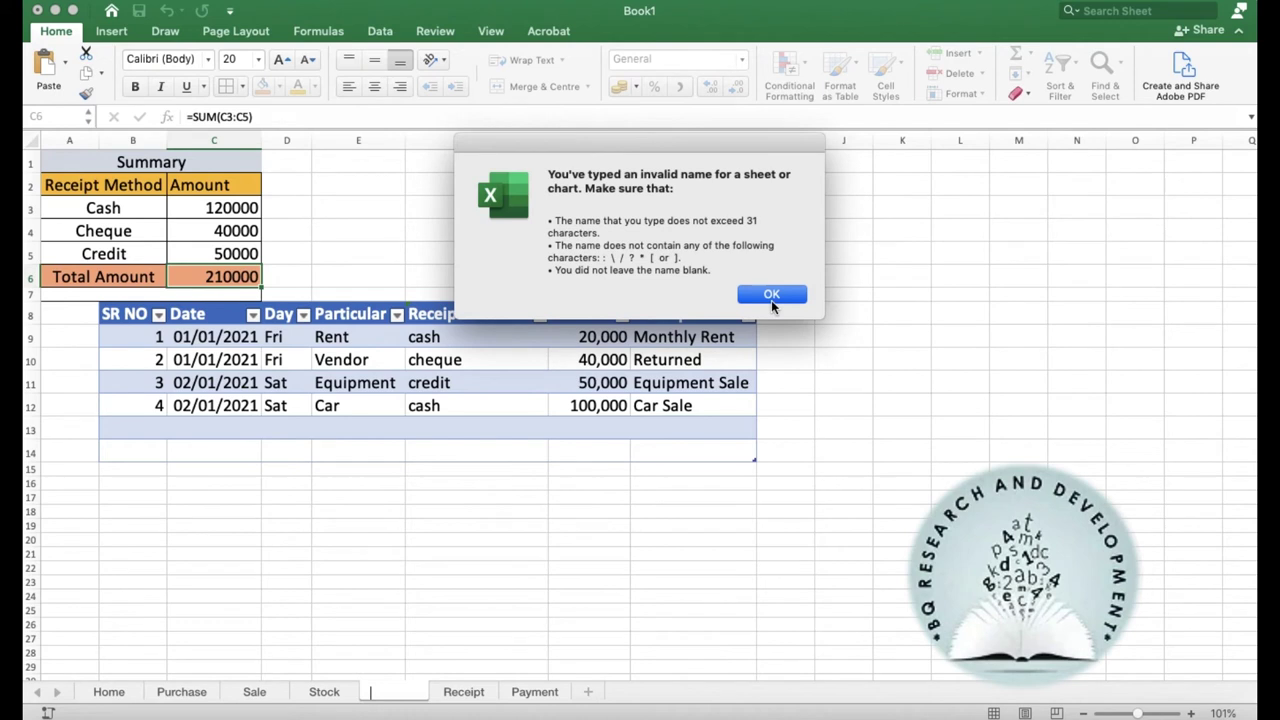
{"action": "left_click", "coordinate": [771, 298]}
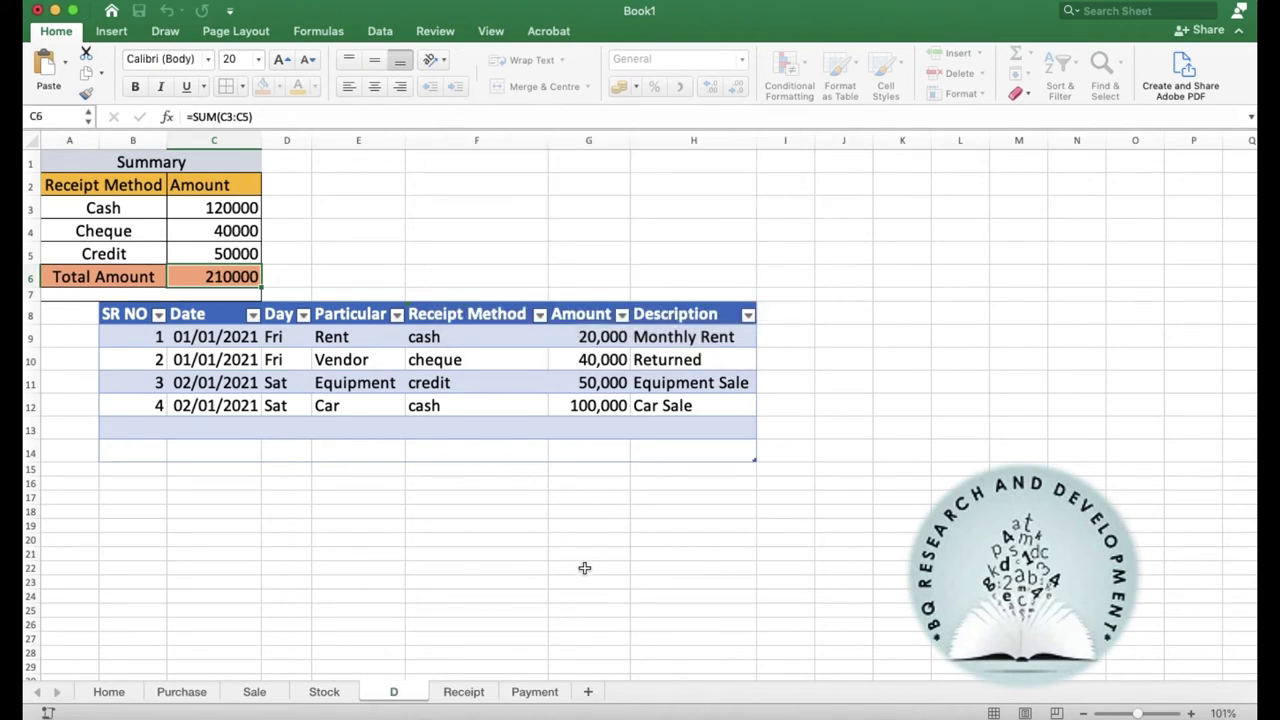
{"action": "key", "text": "Return"}
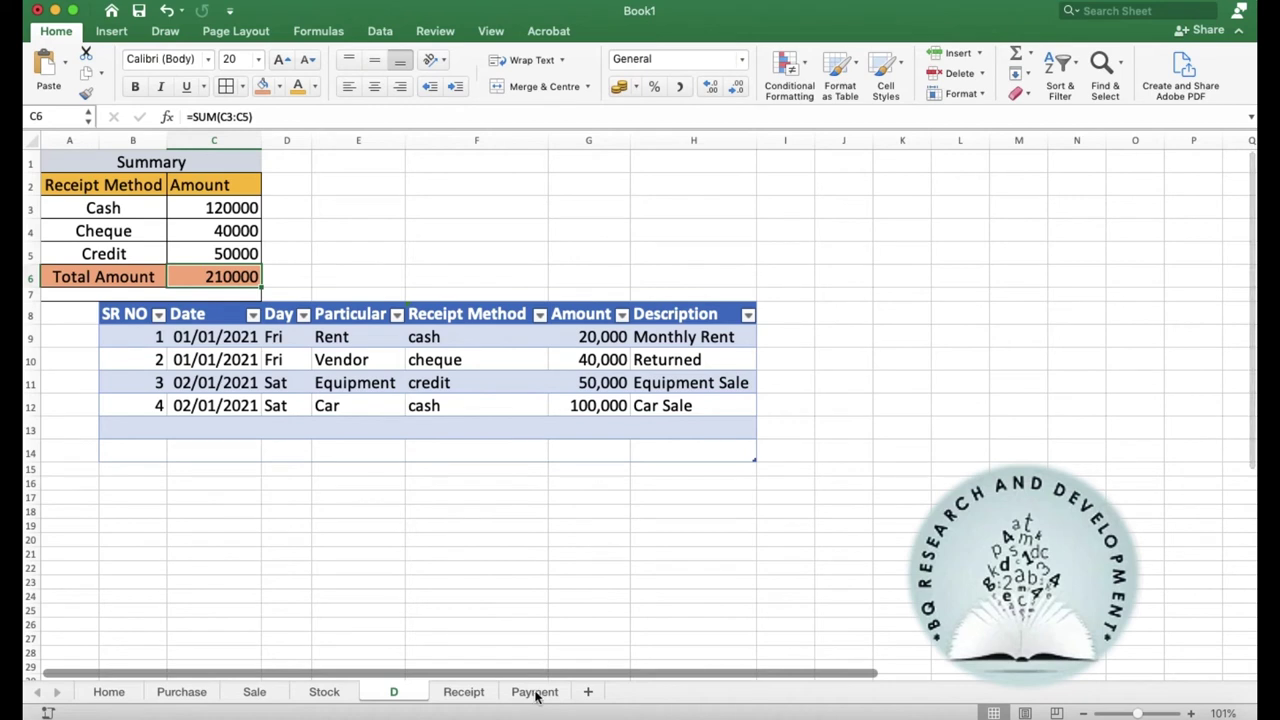
{"action": "left_click", "coordinate": [529, 694]}
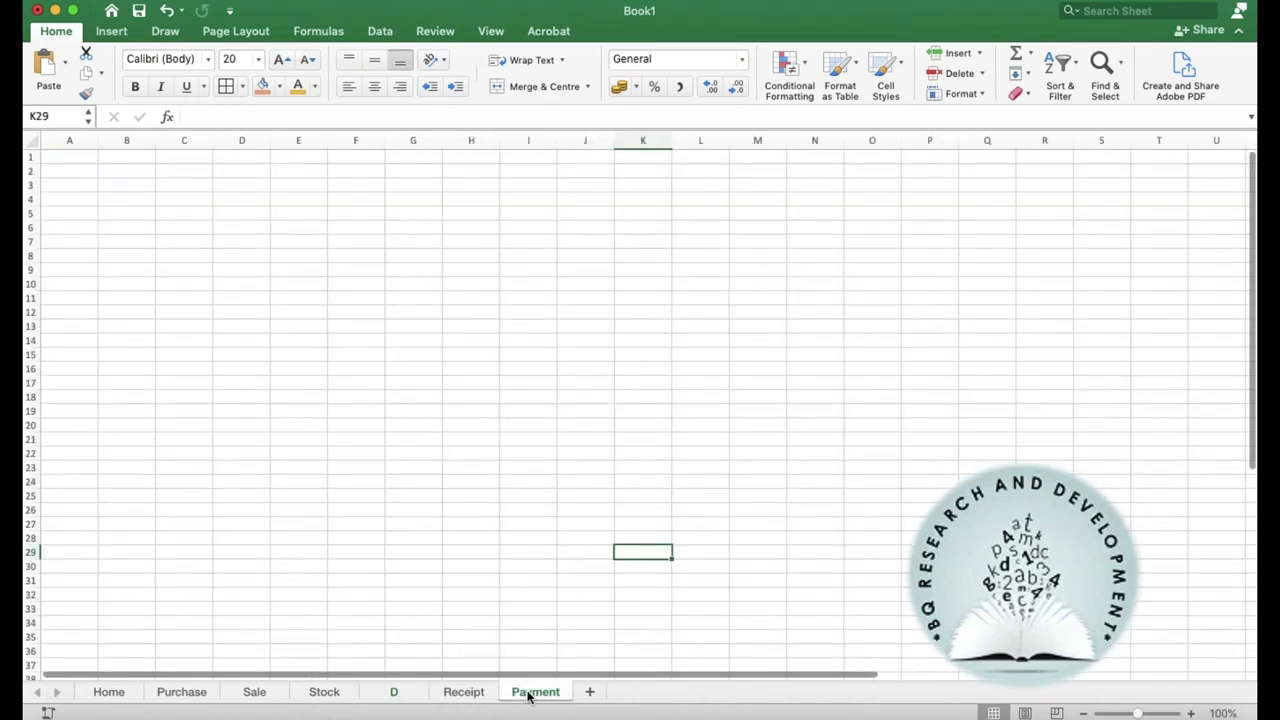
Step: Rename the Payment sheet tab to Daybook
{"action": "right_click", "coordinate": [528, 694]}
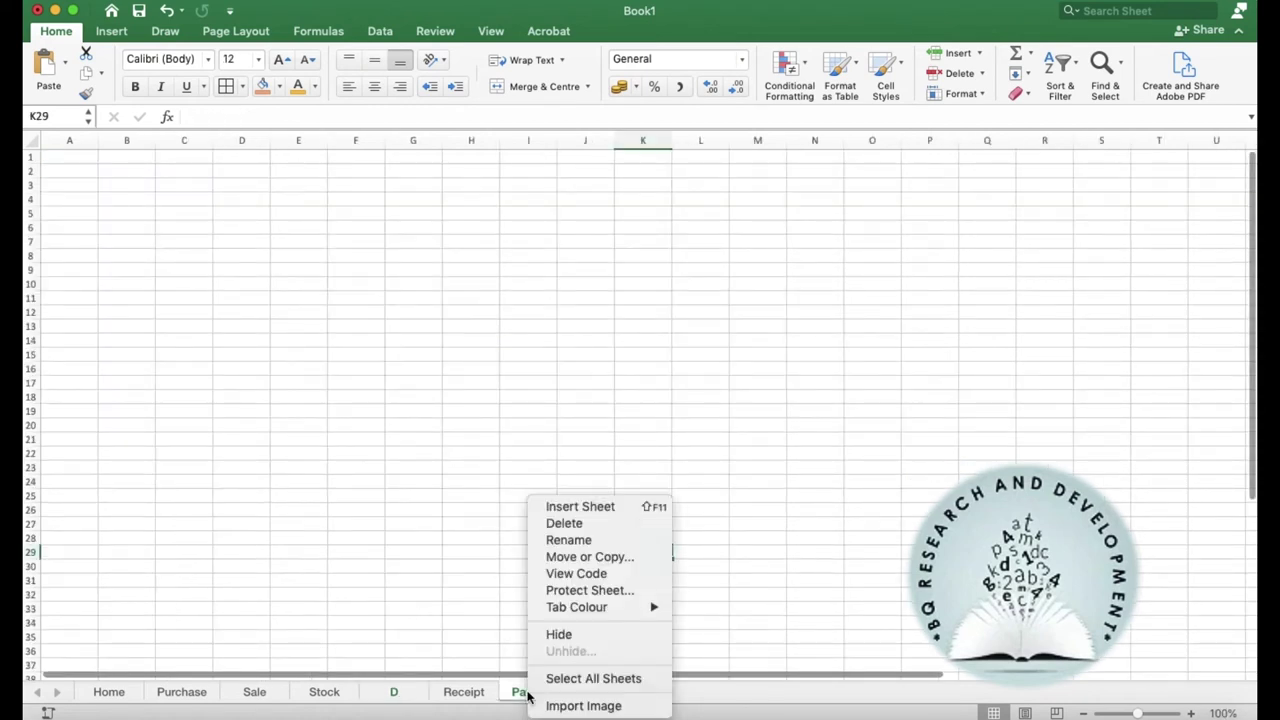
{"action": "left_click", "coordinate": [567, 540]}
{"action": "type", "text": "Dayb"}
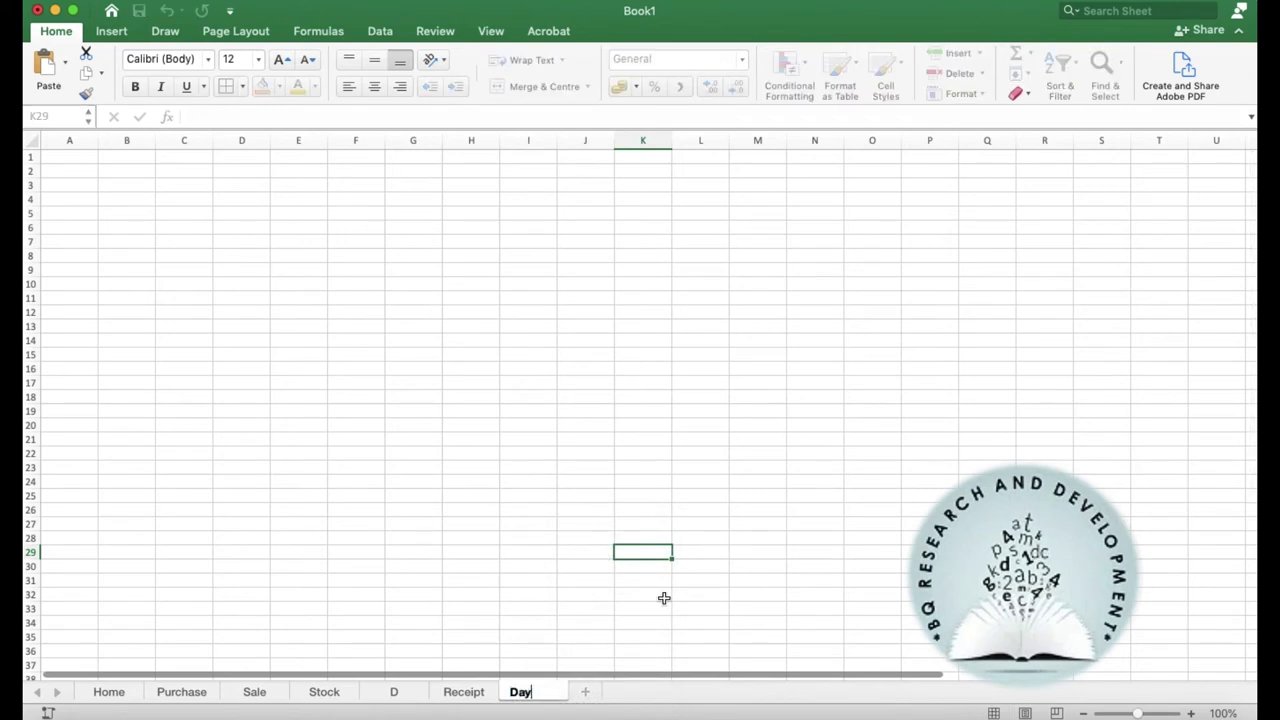
{"action": "type", "text": "ook"}
{"action": "left_click", "coordinate": [708, 566]}
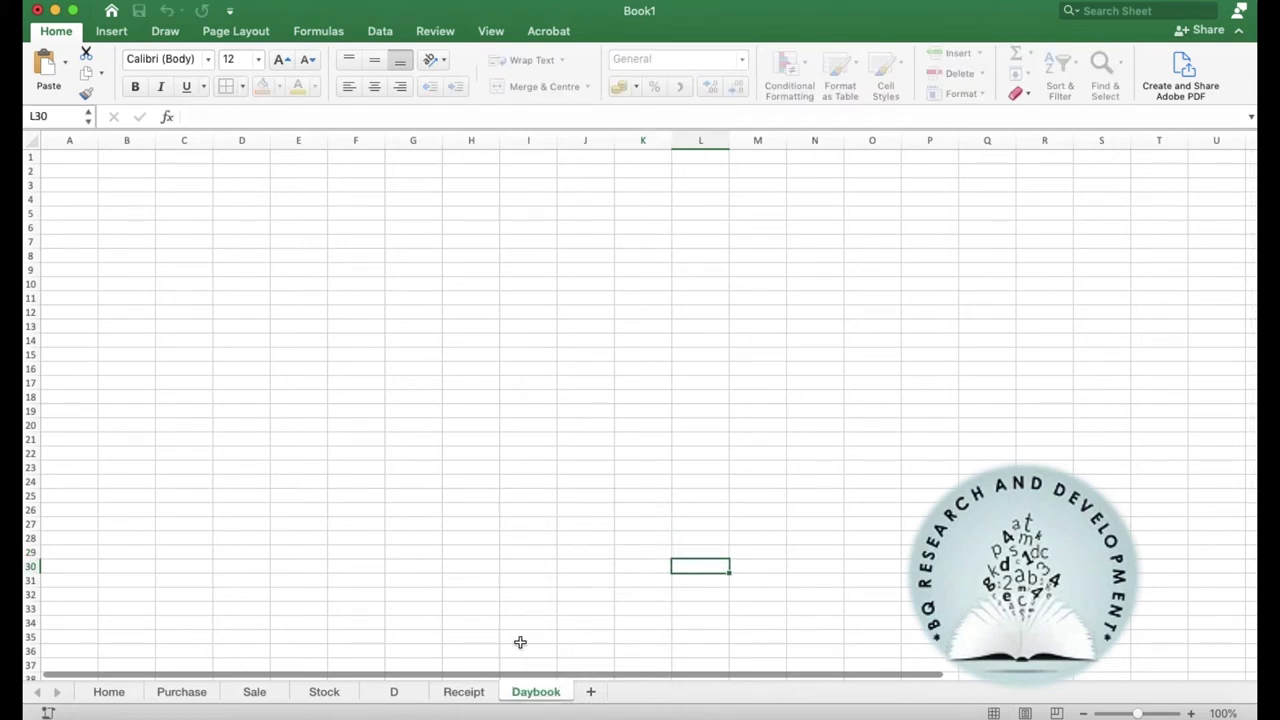
Step: Rename the Receipt sheet tab to Payment
{"action": "left_click", "coordinate": [450, 696]}
{"action": "right_click", "coordinate": [450, 694]}
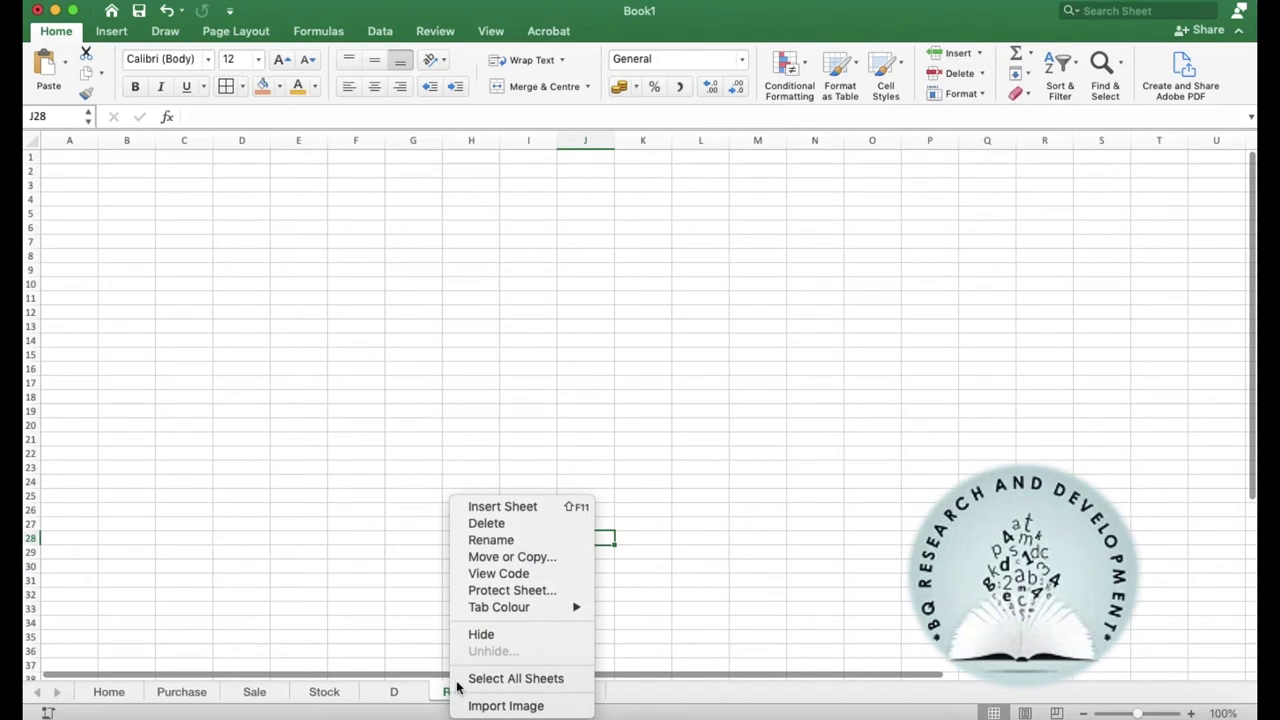
{"action": "left_click", "coordinate": [492, 540]}
{"action": "type", "text": "Pa"}
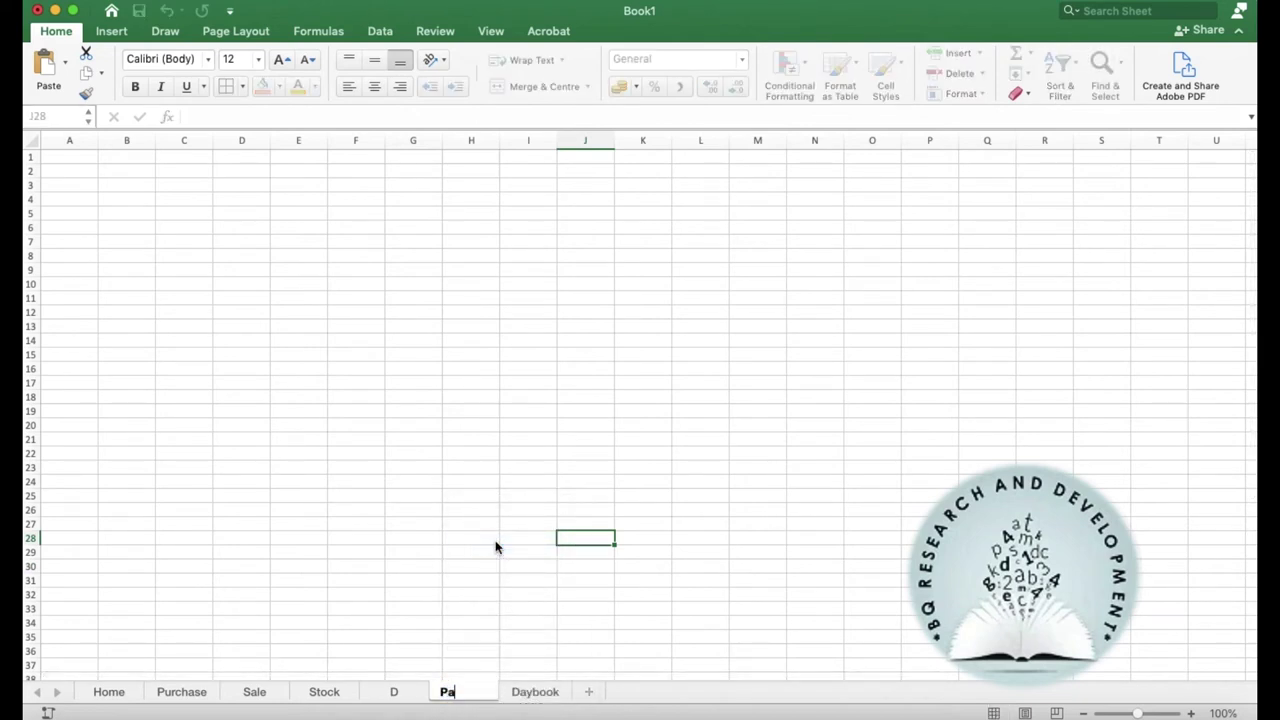
{"action": "type", "text": "yment"}
{"action": "left_click", "coordinate": [466, 525]}
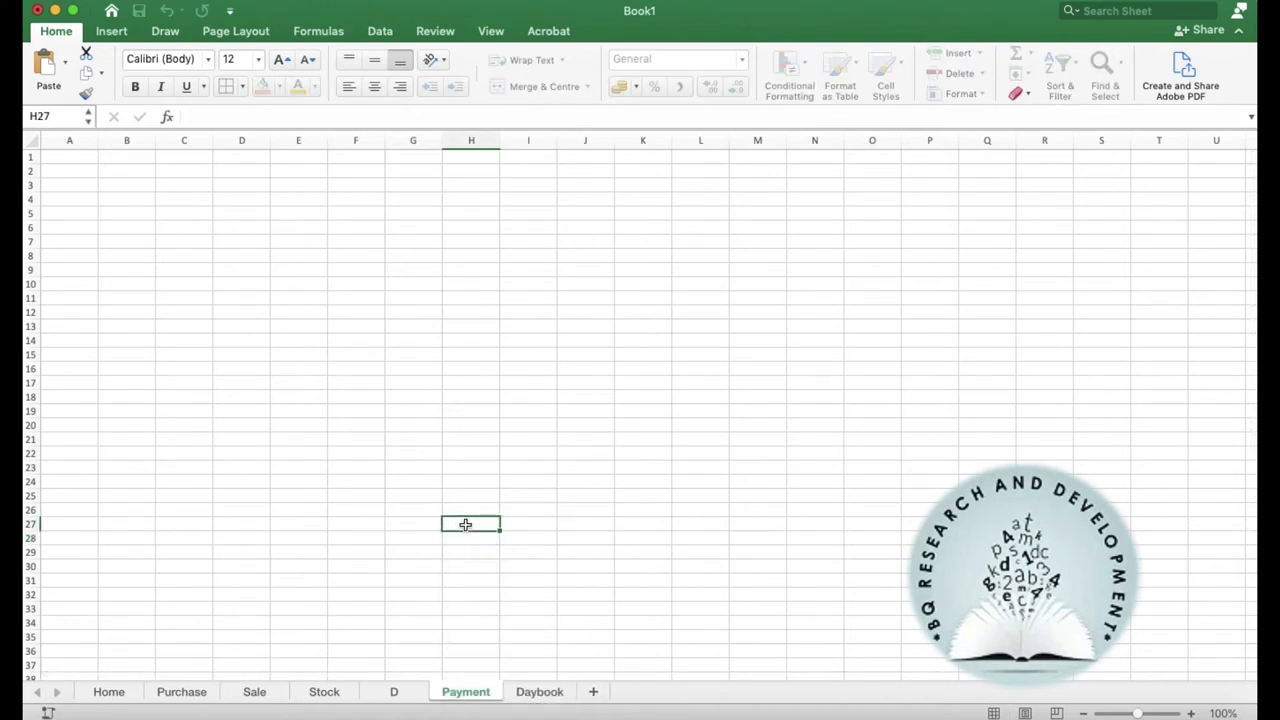
Step: Rename the D summary sheet to Receipt, glance at the blank Payment sheet, and return
{"action": "left_click", "coordinate": [395, 692]}
{"action": "right_click", "coordinate": [395, 692]}
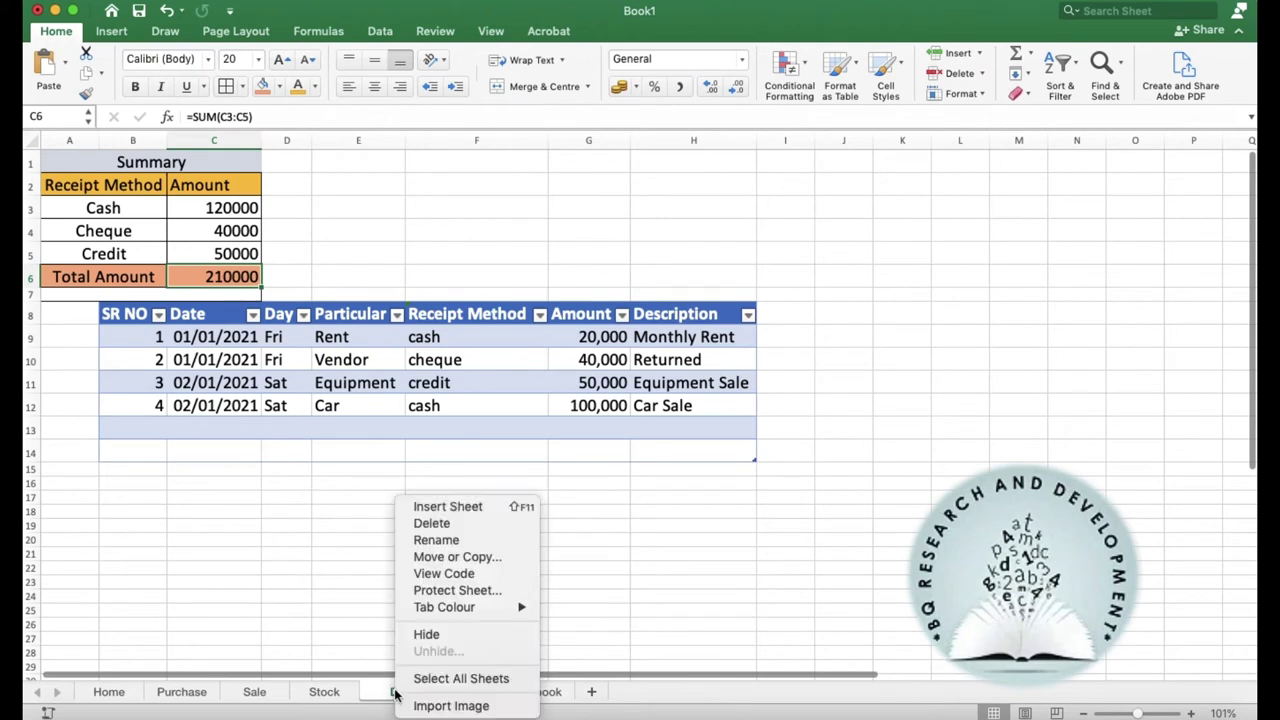
{"action": "left_click", "coordinate": [420, 537]}
{"action": "type", "text": "Receip"}
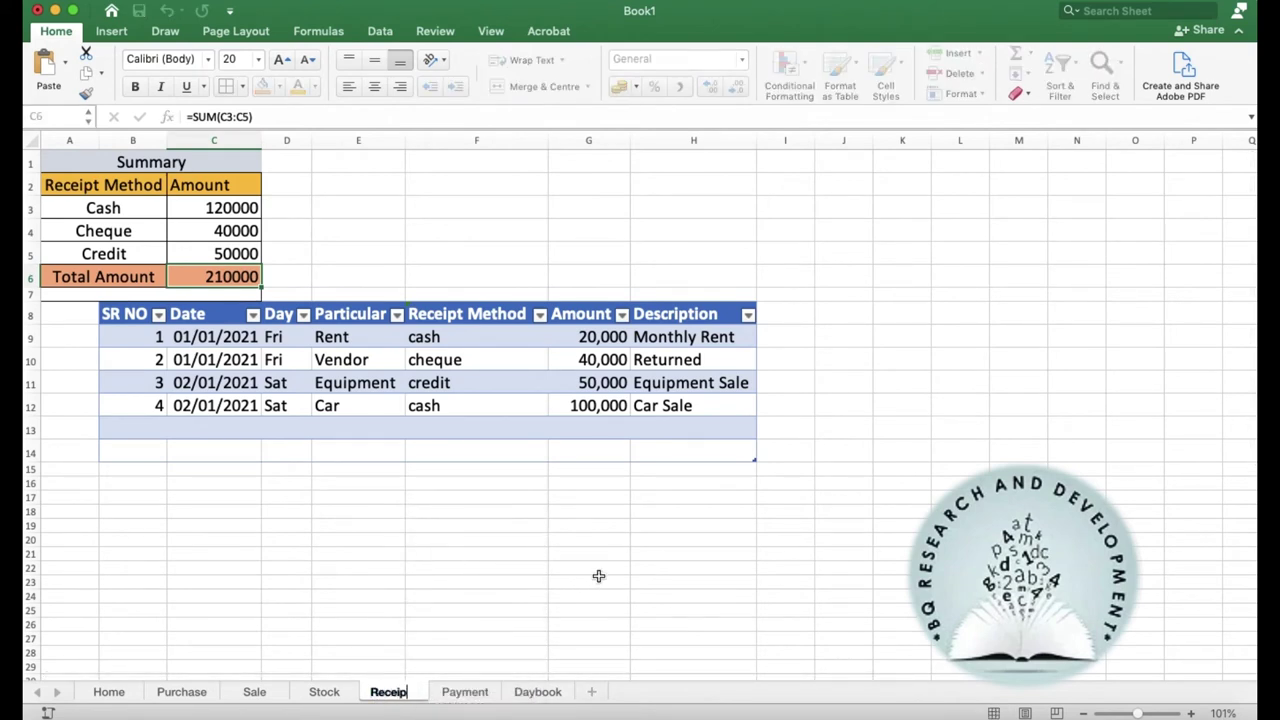
{"action": "type", "text": "t"}
{"action": "left_click", "coordinate": [582, 540]}
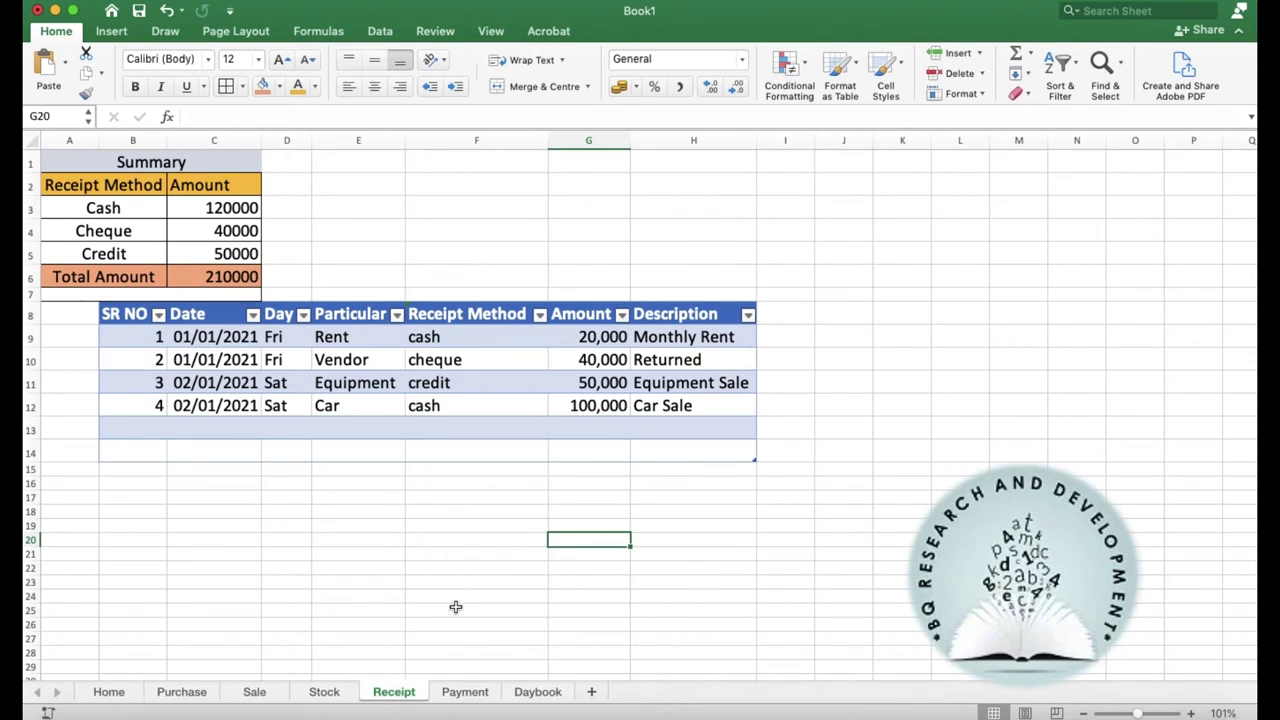
{"action": "left_click", "coordinate": [459, 692]}
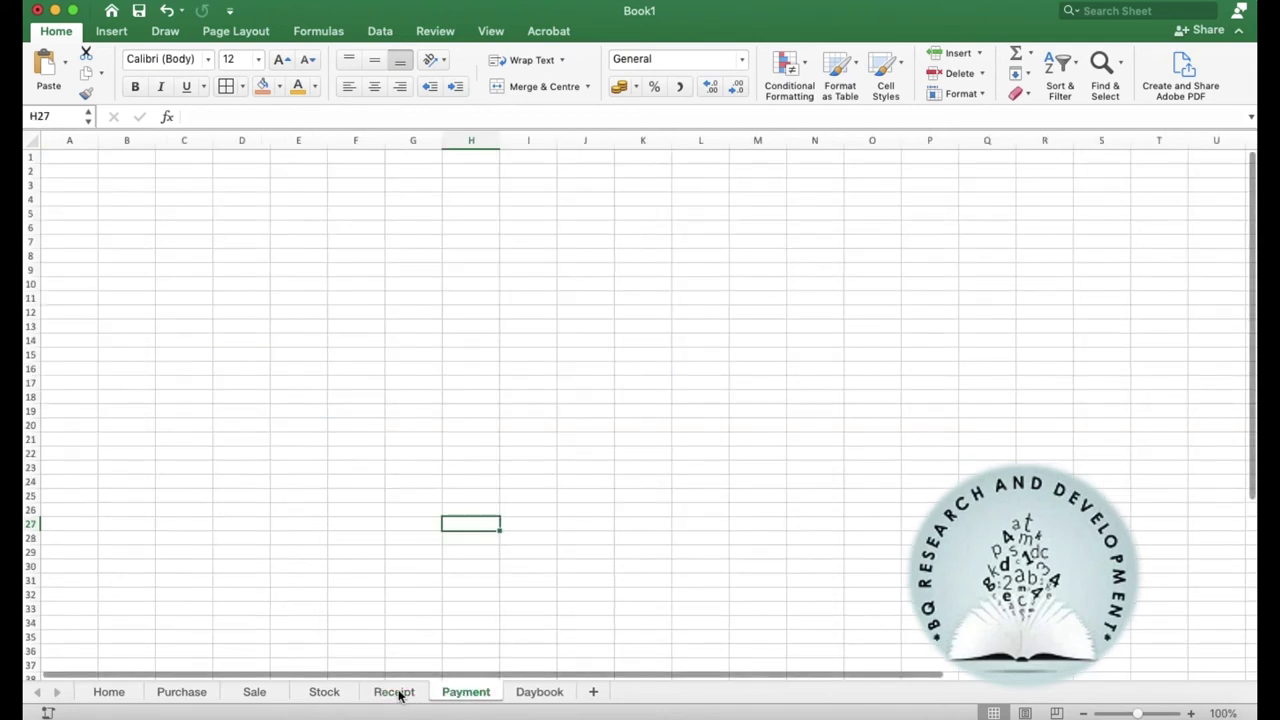
{"action": "left_click", "coordinate": [396, 692]}
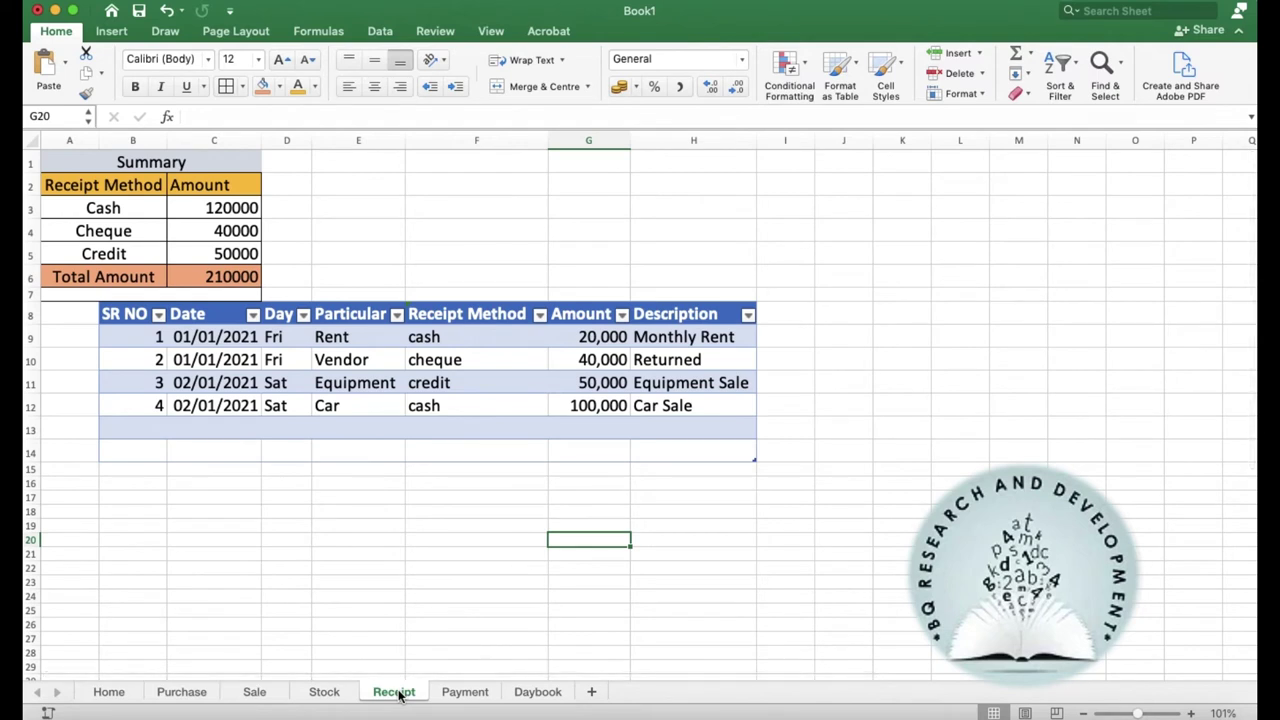
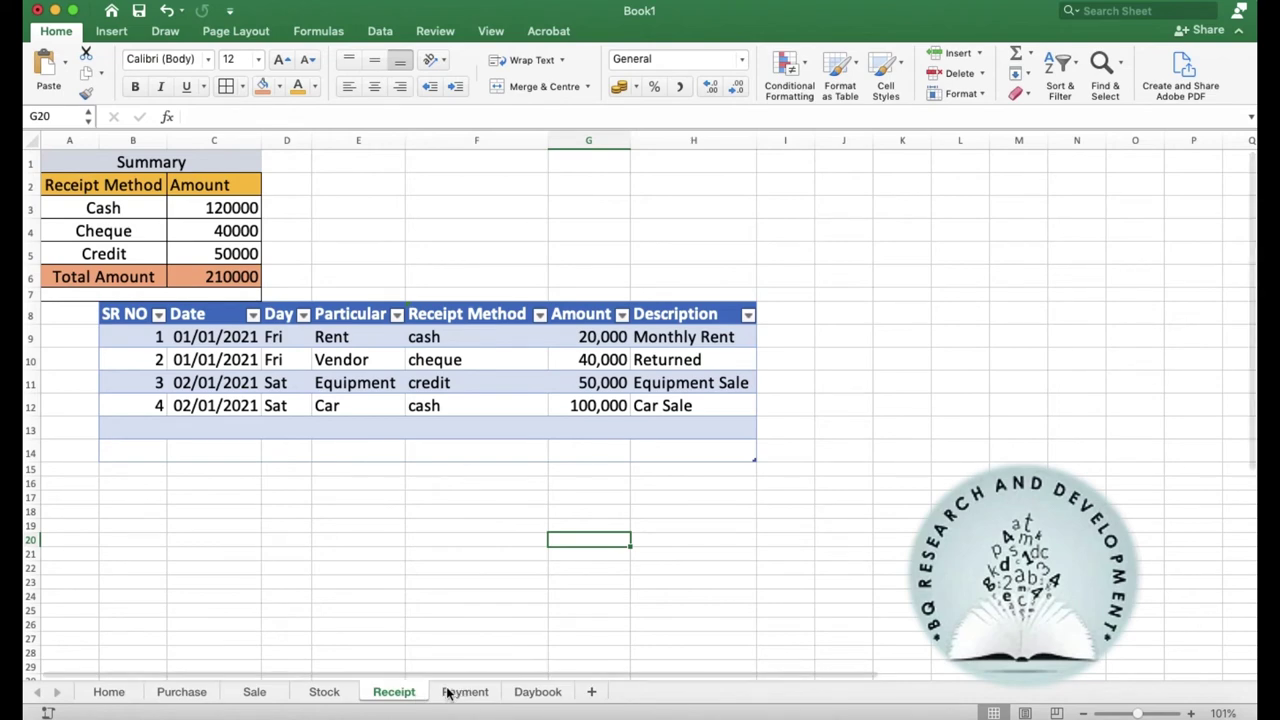
Step: On the Payment sheet, enter the headers SR NO, Date and Day in B8:D8
{"action": "left_click", "coordinate": [450, 692]}
{"action": "left_click", "coordinate": [382, 692]}
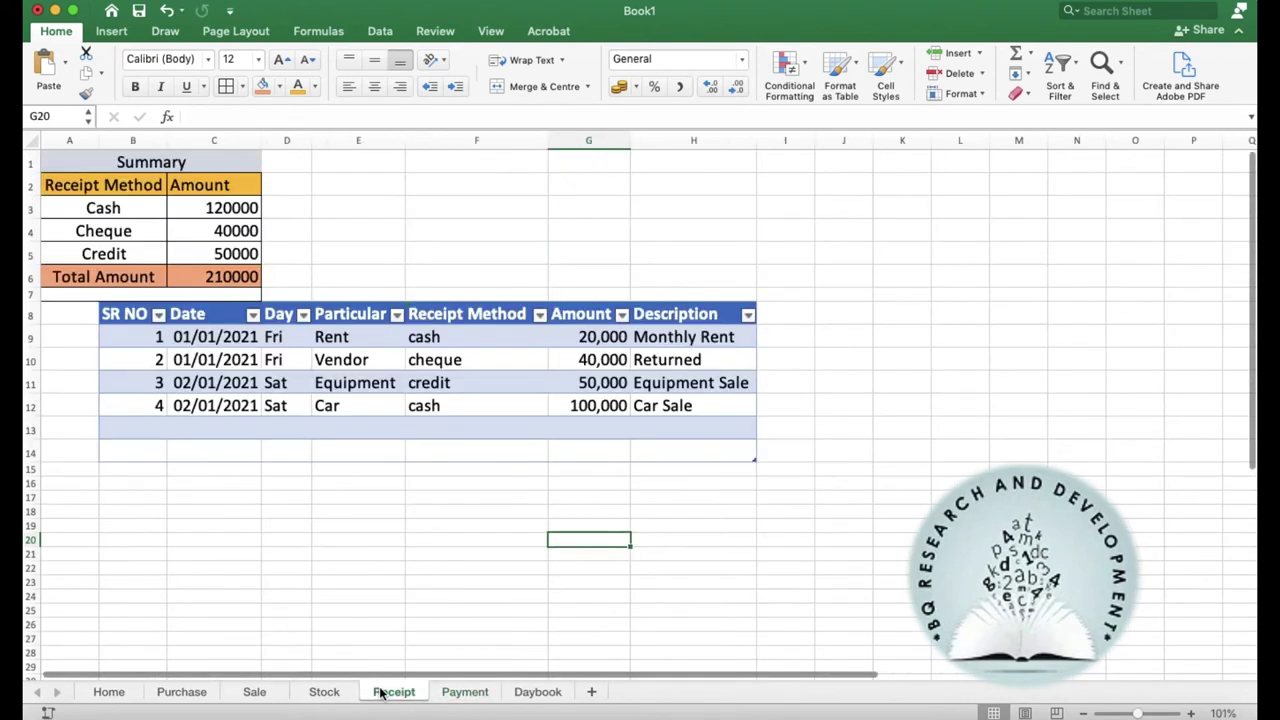
{"action": "left_click", "coordinate": [476, 694]}
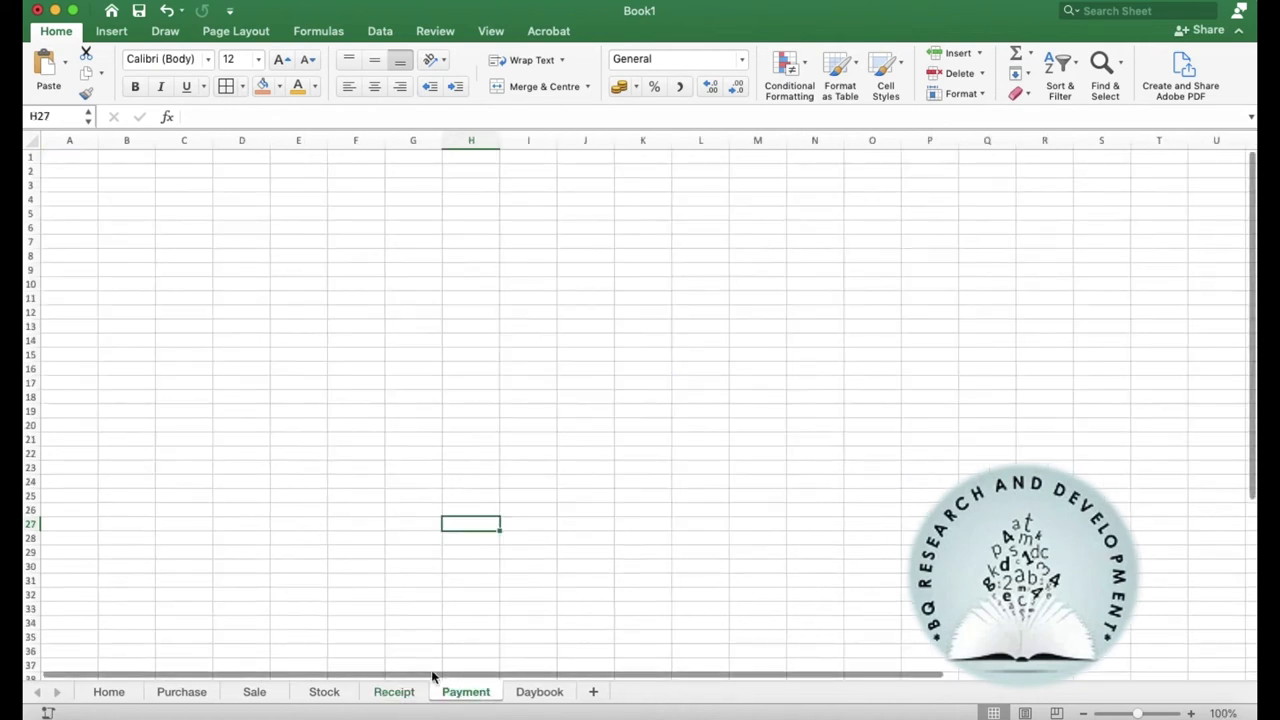
{"action": "left_click", "coordinate": [131, 257]}
{"action": "type", "text": "SR"}
{"action": "key", "text": "Tab"}
{"action": "type", "text": "Date"}
{"action": "key", "text": "Tab"}
{"action": "type", "text": "Day"}
{"action": "key", "text": "Tab"}
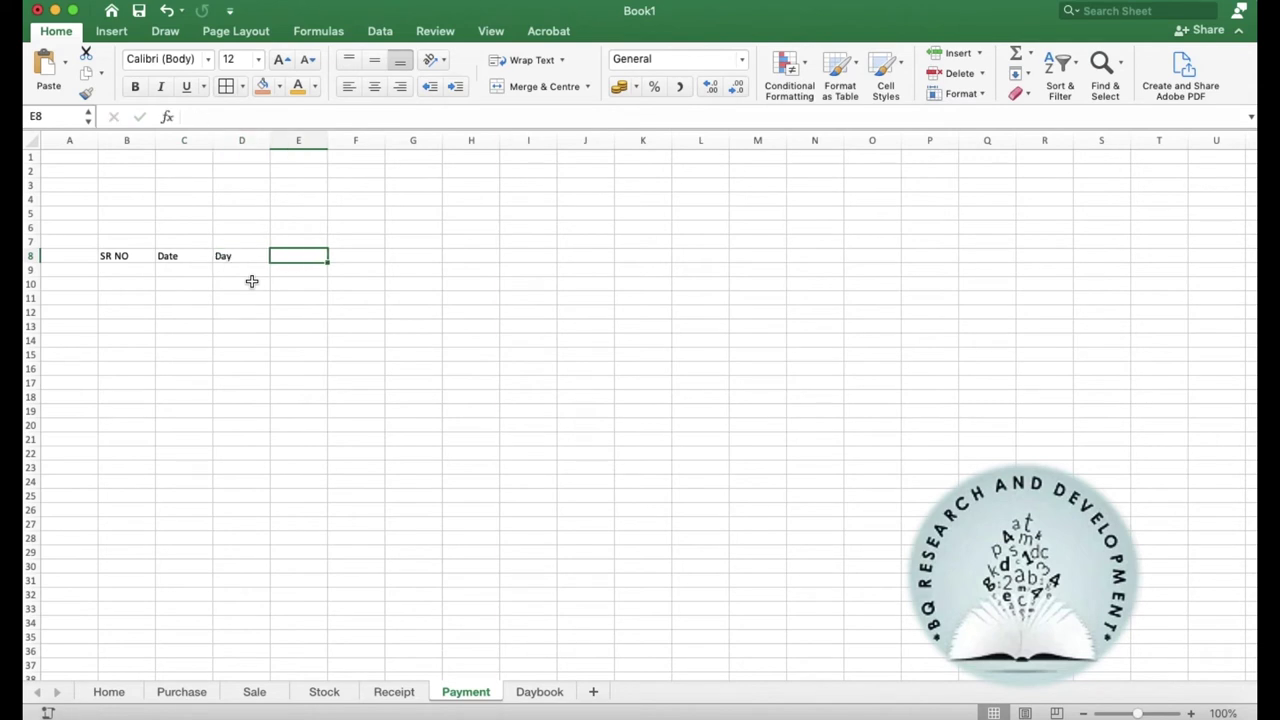
Step: Add the Particular and Payment Method headers, and widen column F to fit them
{"action": "left_click", "coordinate": [388, 693]}
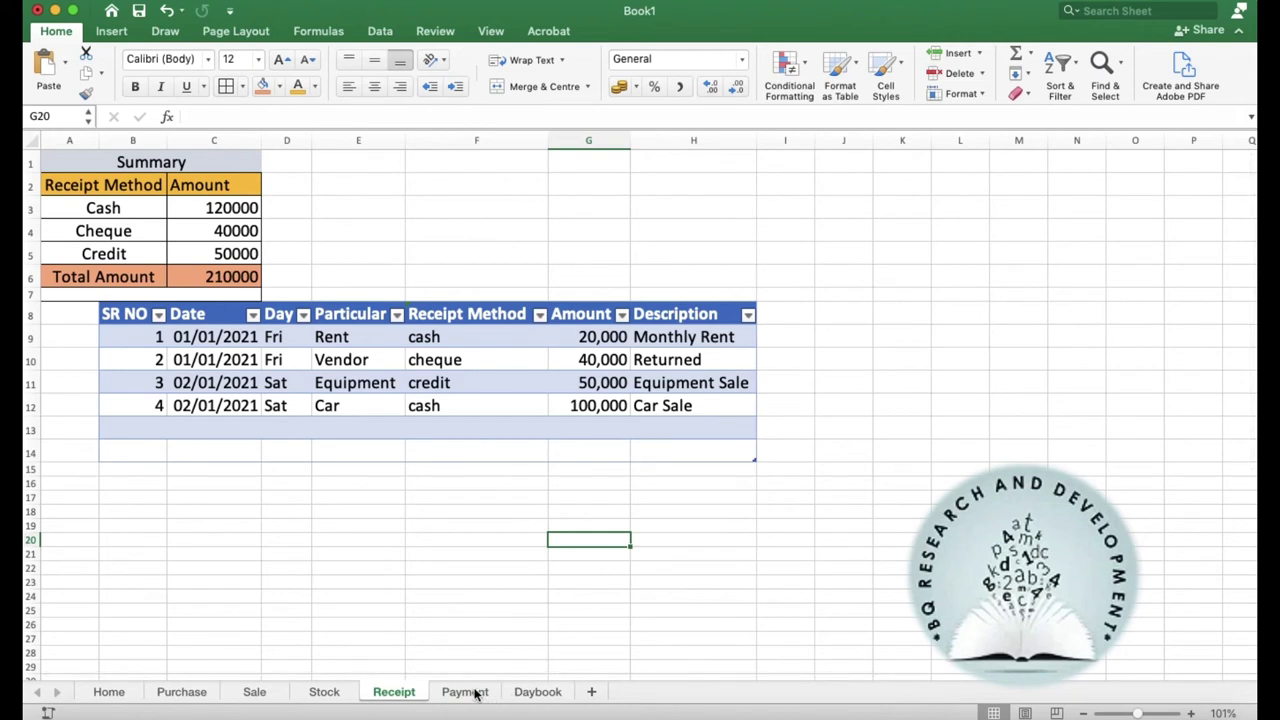
{"action": "left_click", "coordinate": [476, 693]}
{"action": "type", "text": "Part"}
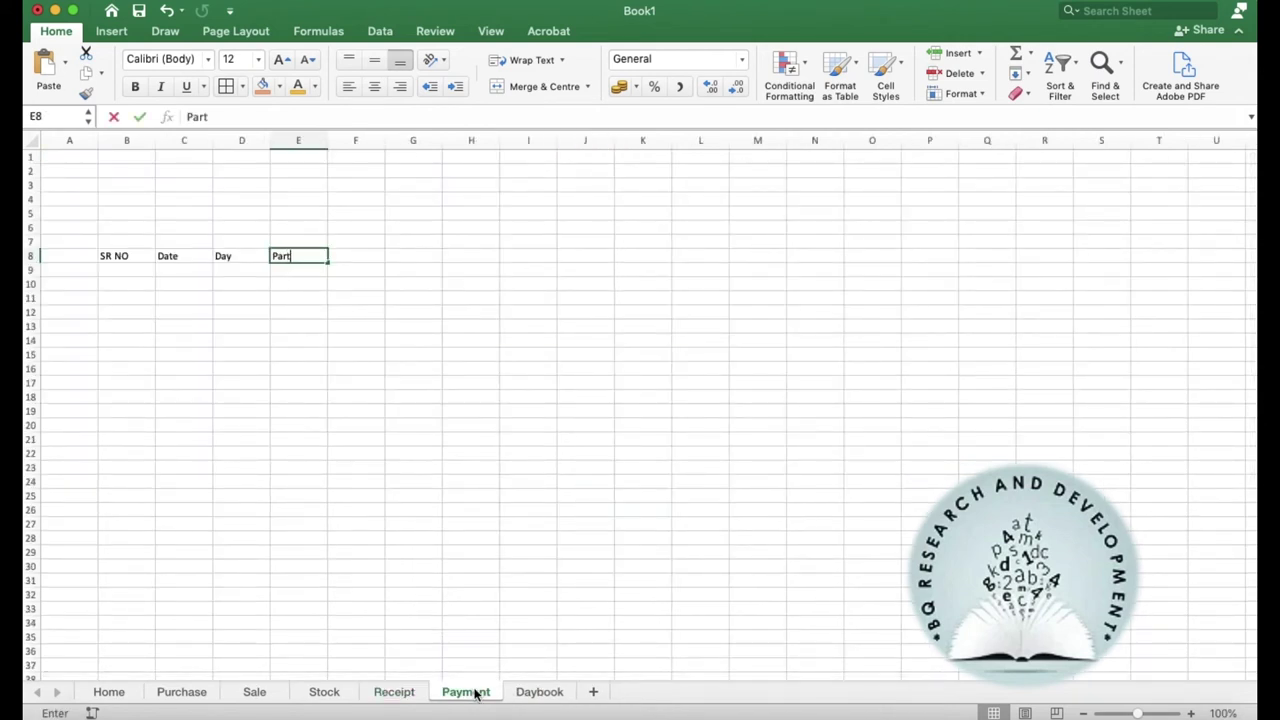
{"action": "type", "text": "icular"}
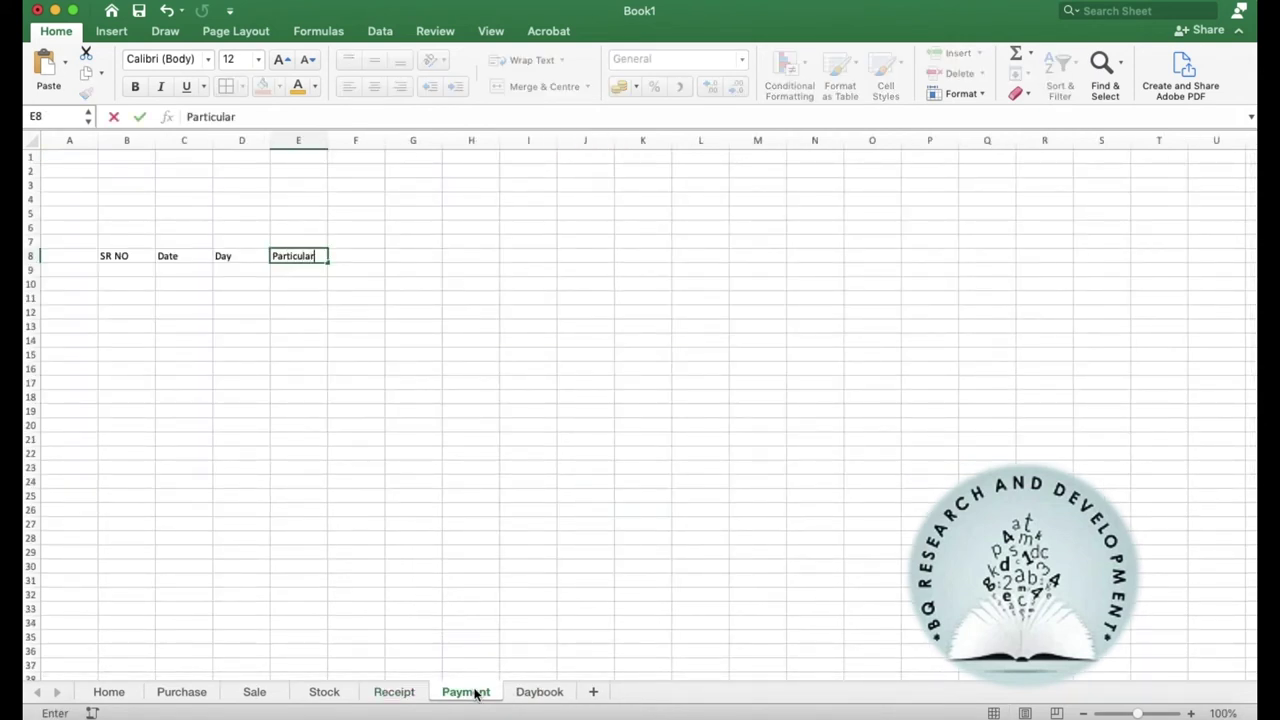
{"action": "key", "text": "Tab"}
{"action": "type", "text": "Pay,"}
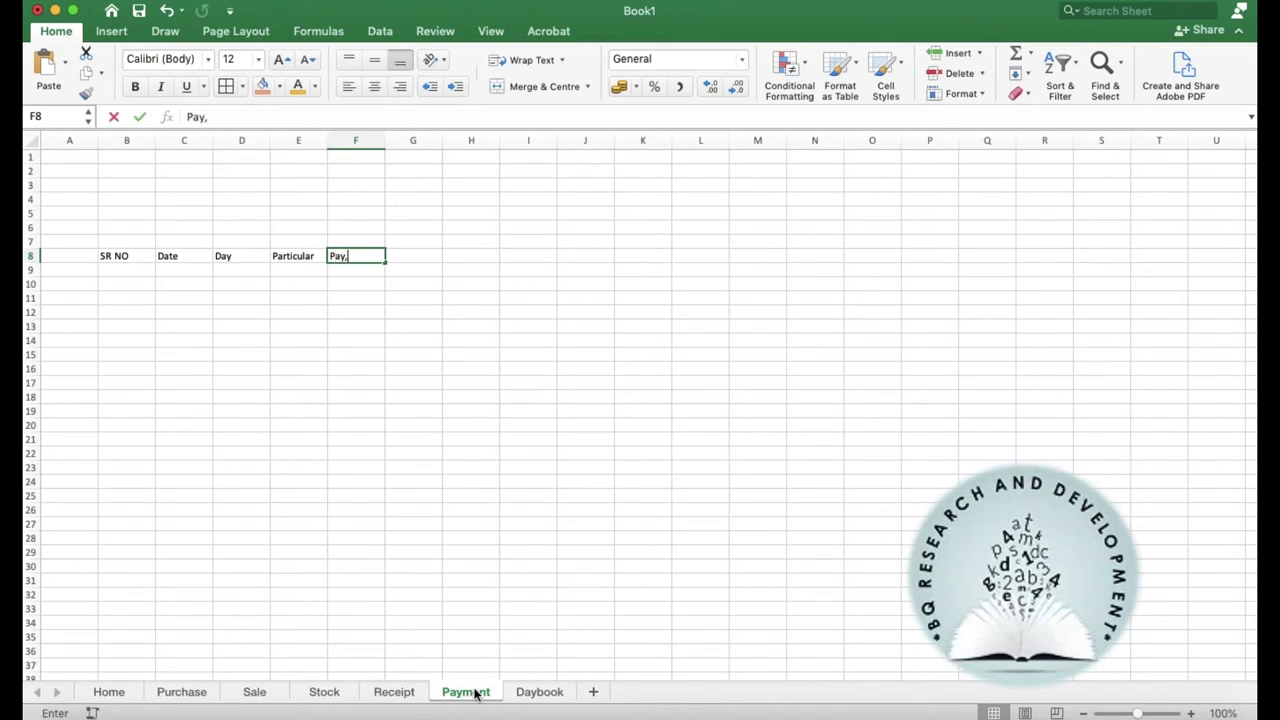
{"action": "key", "text": "BackSpace"}
{"action": "type", "text": "ment Method"}
{"action": "key", "text": "Tab"}
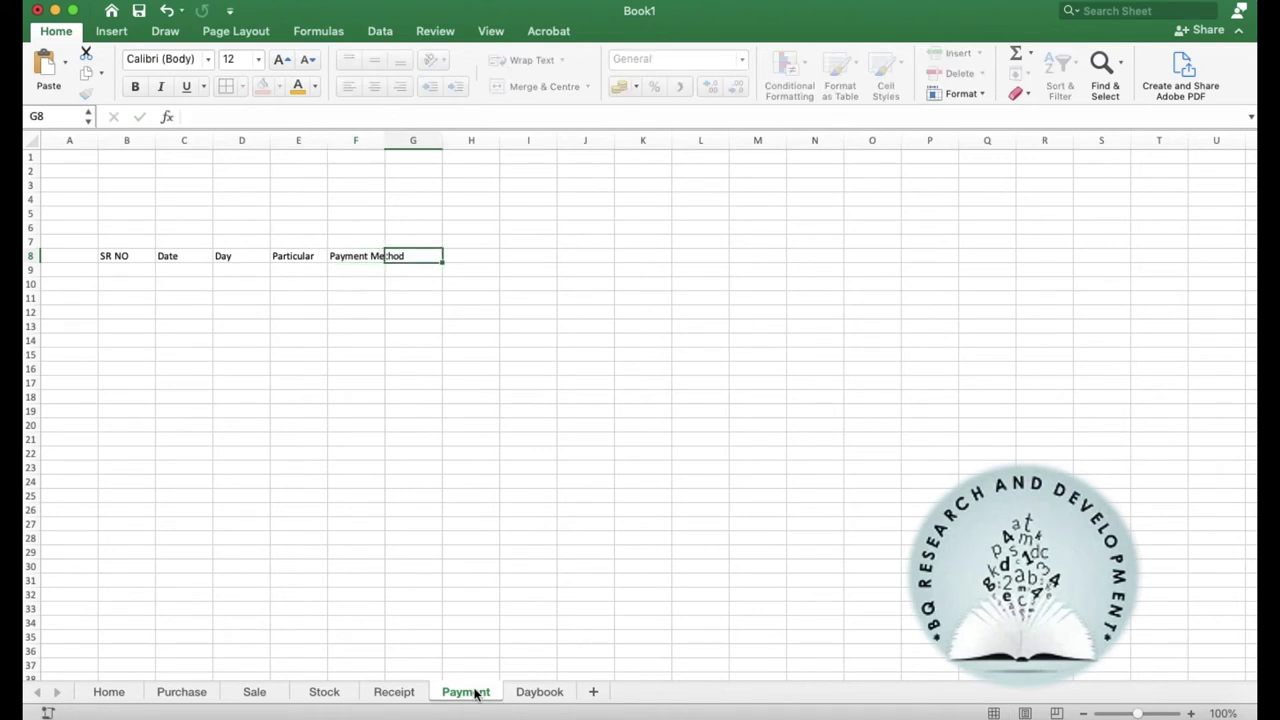
{"action": "left_click_drag", "start_coordinate": [386, 142], "coordinate": [408, 142]}
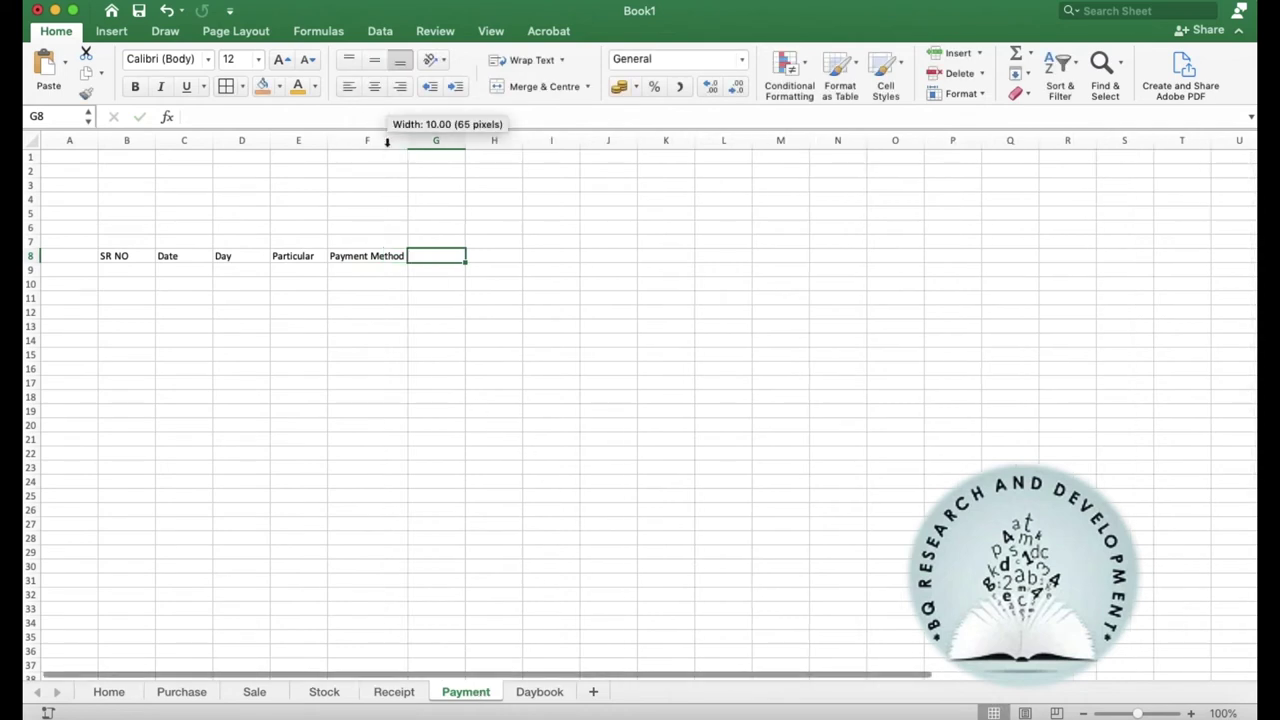
Step: Finish the header row with Amount and Description in G8:H8
{"action": "left_click", "coordinate": [378, 692]}
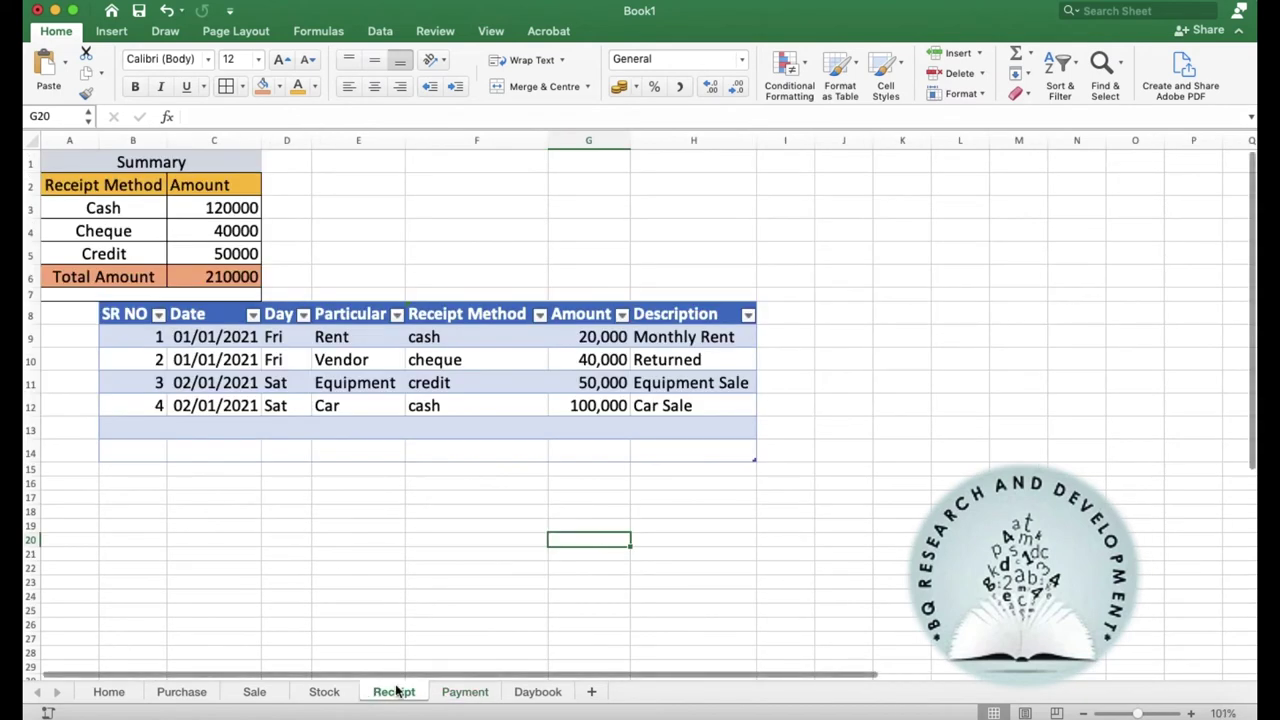
{"action": "left_click", "coordinate": [466, 692]}
{"action": "type", "text": "Amount"}
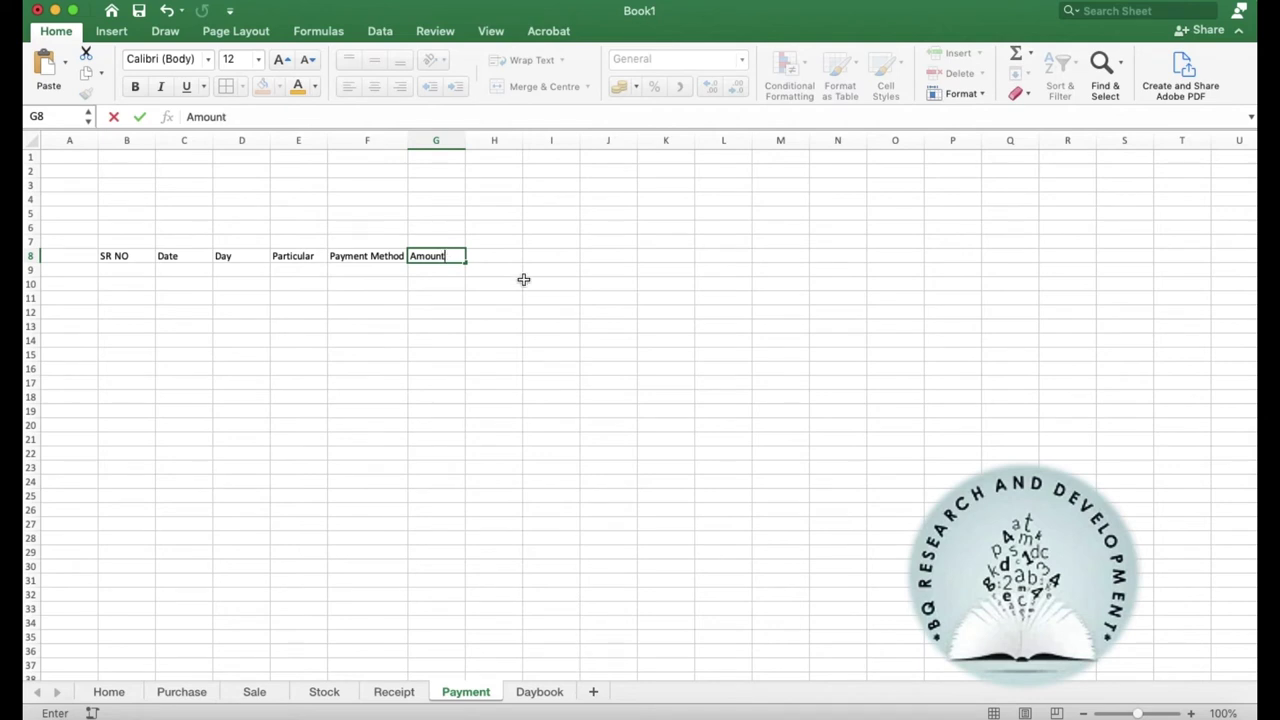
{"action": "key", "text": "Tab"}
{"action": "type", "text": "Des"}
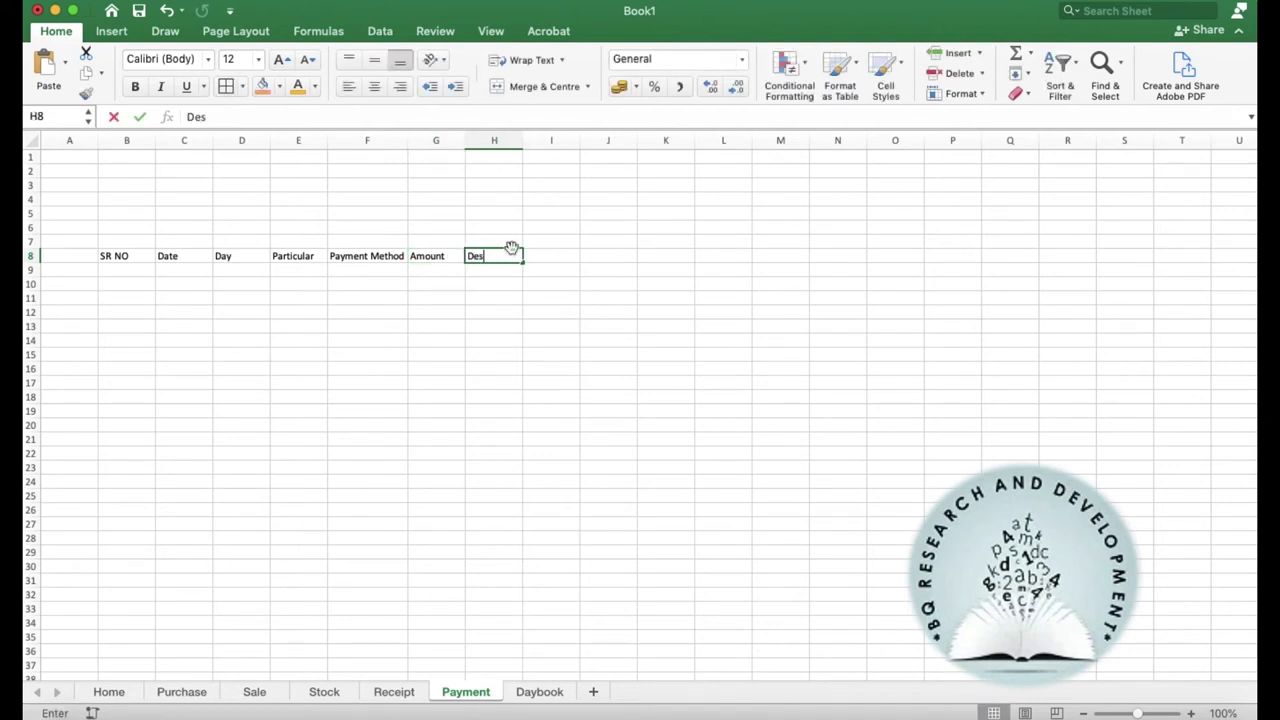
{"action": "type", "text": "cription"}
{"action": "key", "text": "Tab"}
{"action": "left_click", "coordinate": [441, 312]}
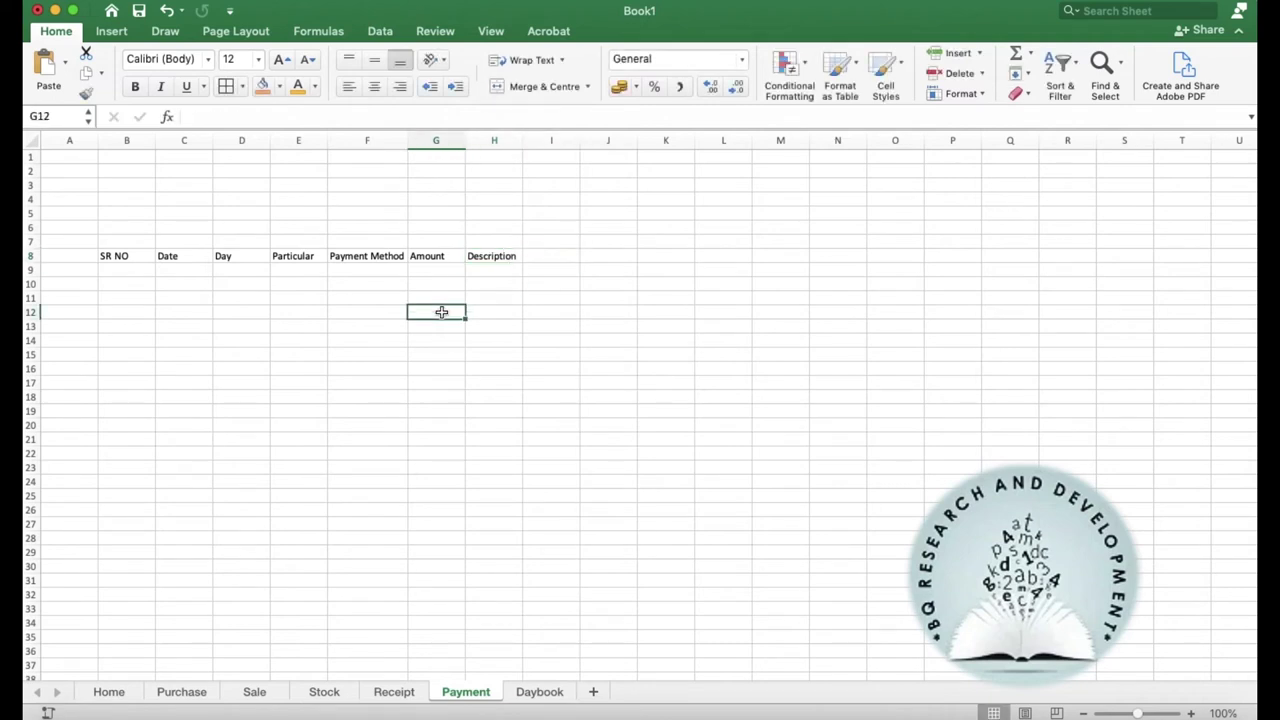
{"action": "left_click", "coordinate": [113, 254]}
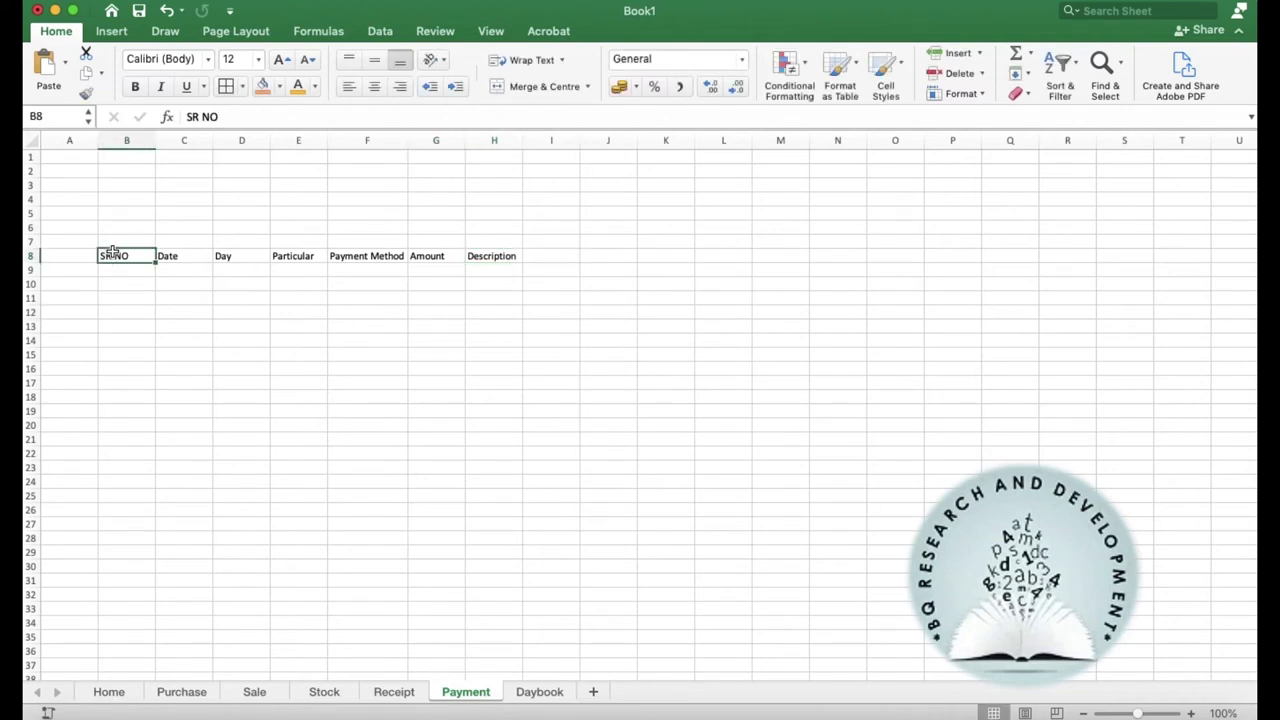
Step: Convert B8:H17 into a table with the first row as headers
{"action": "key", "text": "shift+Right"}
{"action": "key", "text": "shift+Right"}
{"action": "key", "text": "shift+Right"}
{"action": "key", "text": "shift+Right"}
{"action": "key", "text": "shift+Right"}
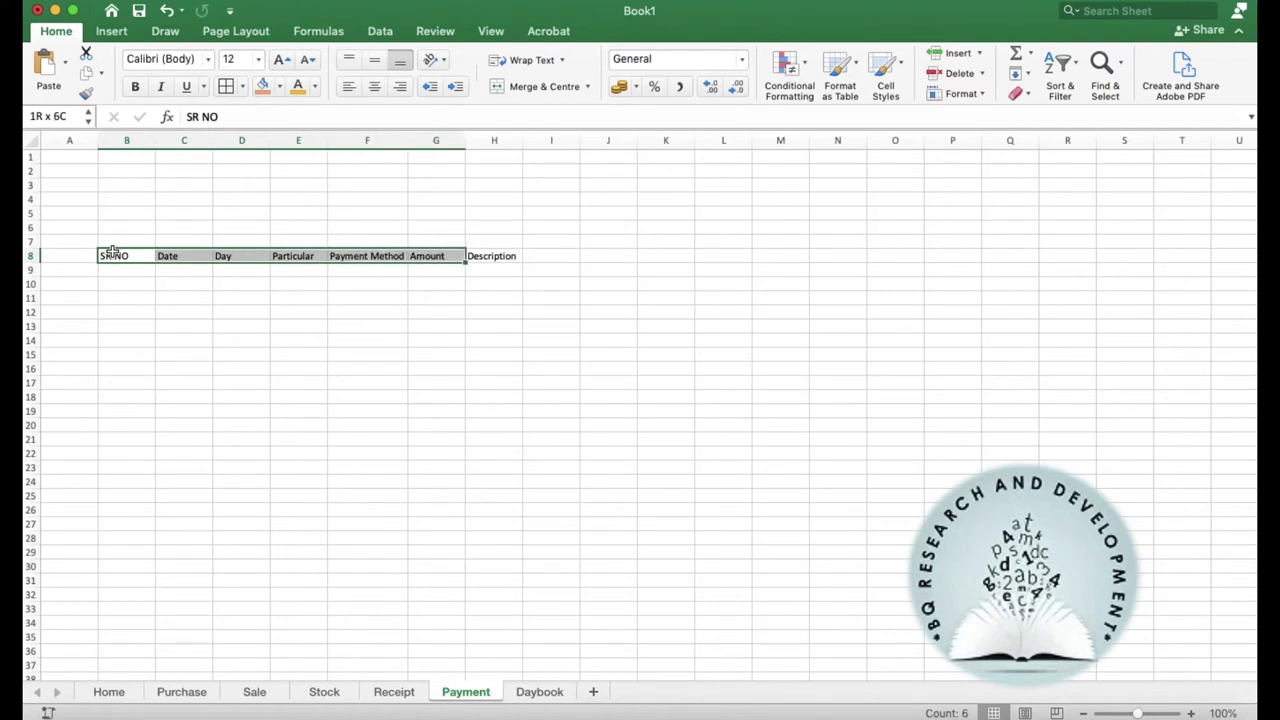
{"action": "key", "text": "shift+Right"}
{"action": "key", "text": "shift+Down"}
{"action": "key", "text": "shift+Down"}
{"action": "key", "text": "shift+Down"}
{"action": "key", "text": "shift+Down"}
{"action": "key", "text": "shift+Down"}
{"action": "key", "text": "shift+Down"}
{"action": "key", "text": "shift+Down"}
{"action": "key", "text": "shift+Down"}
{"action": "key", "text": "shift+Down"}
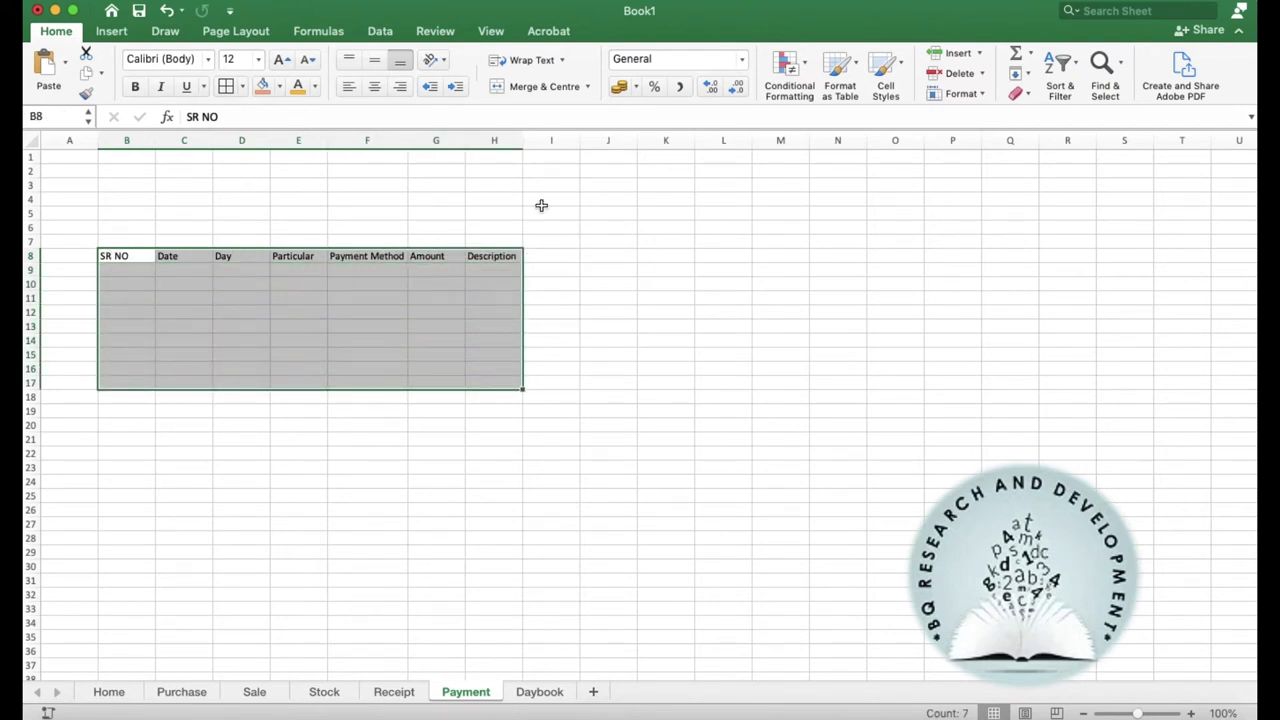
{"action": "key", "text": "ctrl+t"}
{"action": "left_click", "coordinate": [556, 233]}
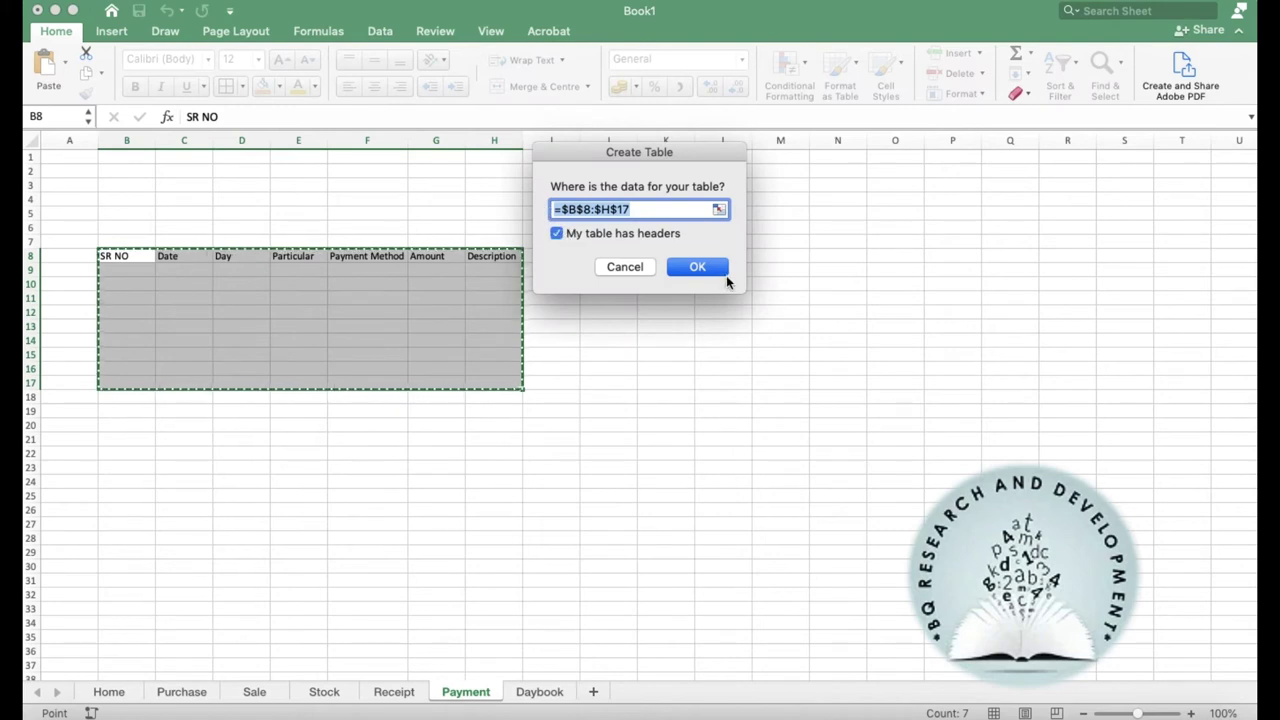
{"action": "left_click", "coordinate": [700, 266]}
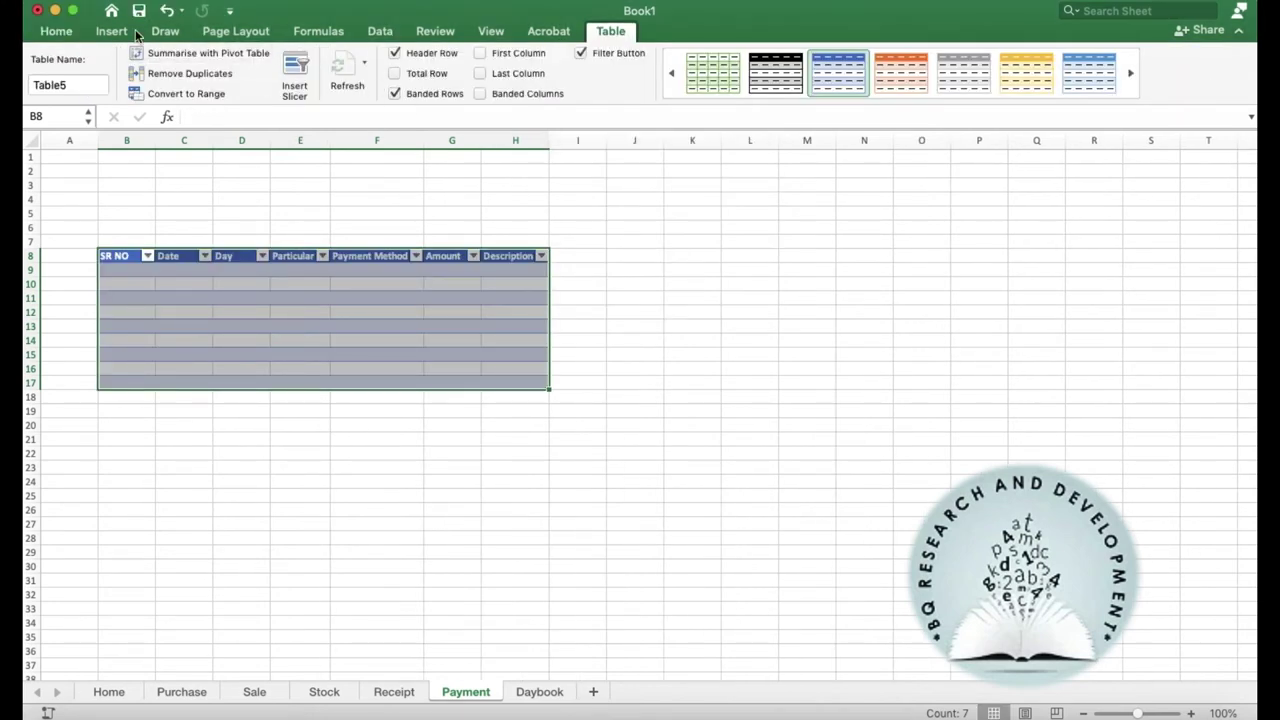
Step: Enlarge the table's text to 20 points
{"action": "left_click", "coordinate": [58, 33]}
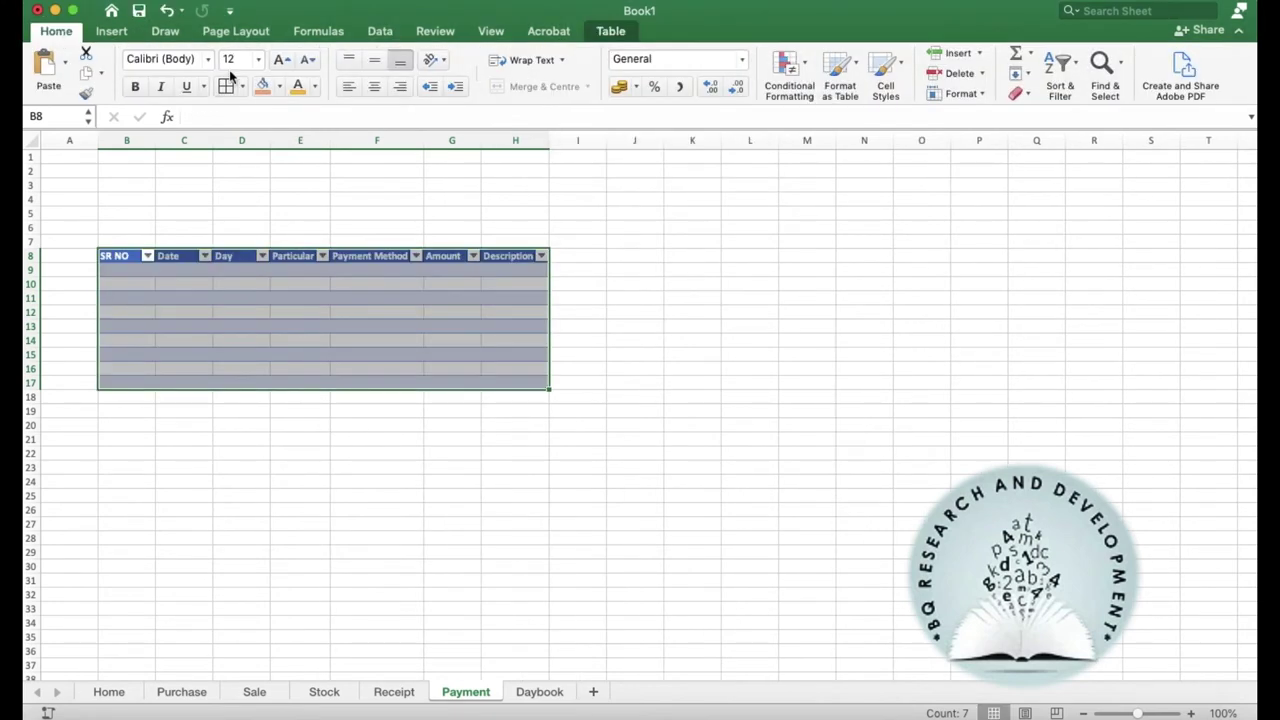
{"action": "left_click", "coordinate": [283, 60]}
{"action": "left_click", "coordinate": [283, 60]}
{"action": "left_click", "coordinate": [283, 60]}
{"action": "left_click", "coordinate": [283, 60]}
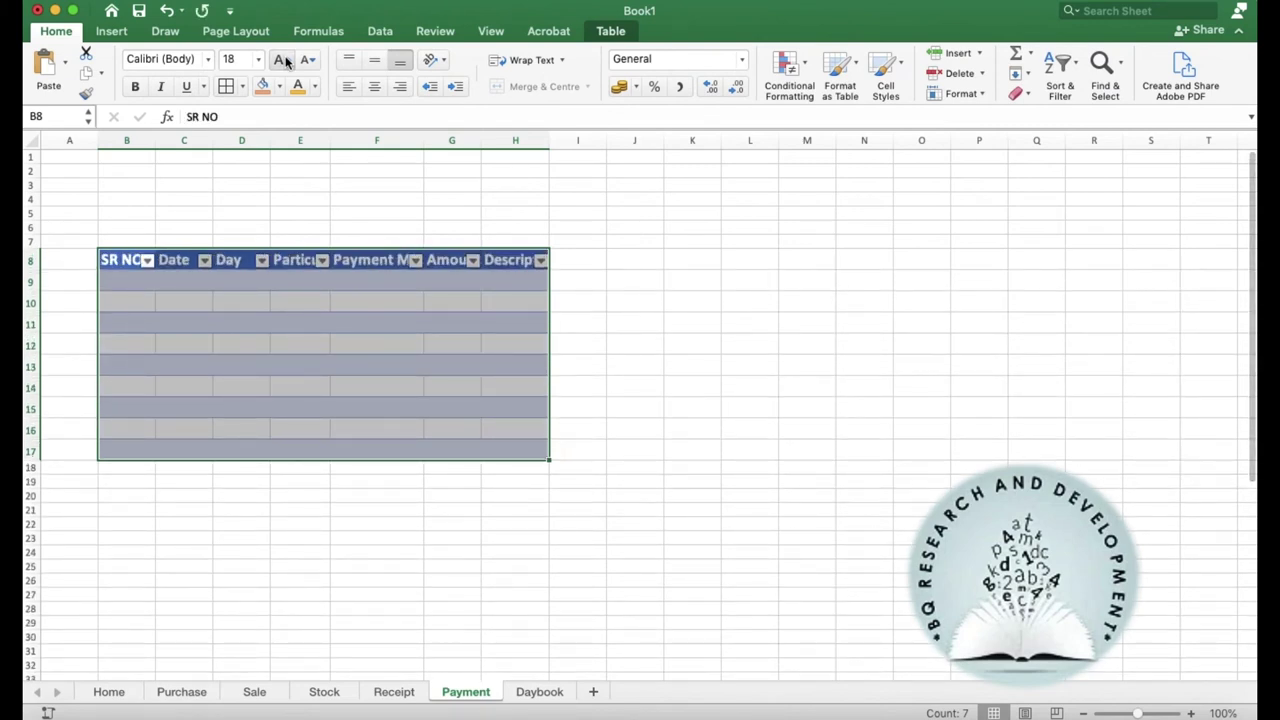
{"action": "left_click", "coordinate": [343, 182]}
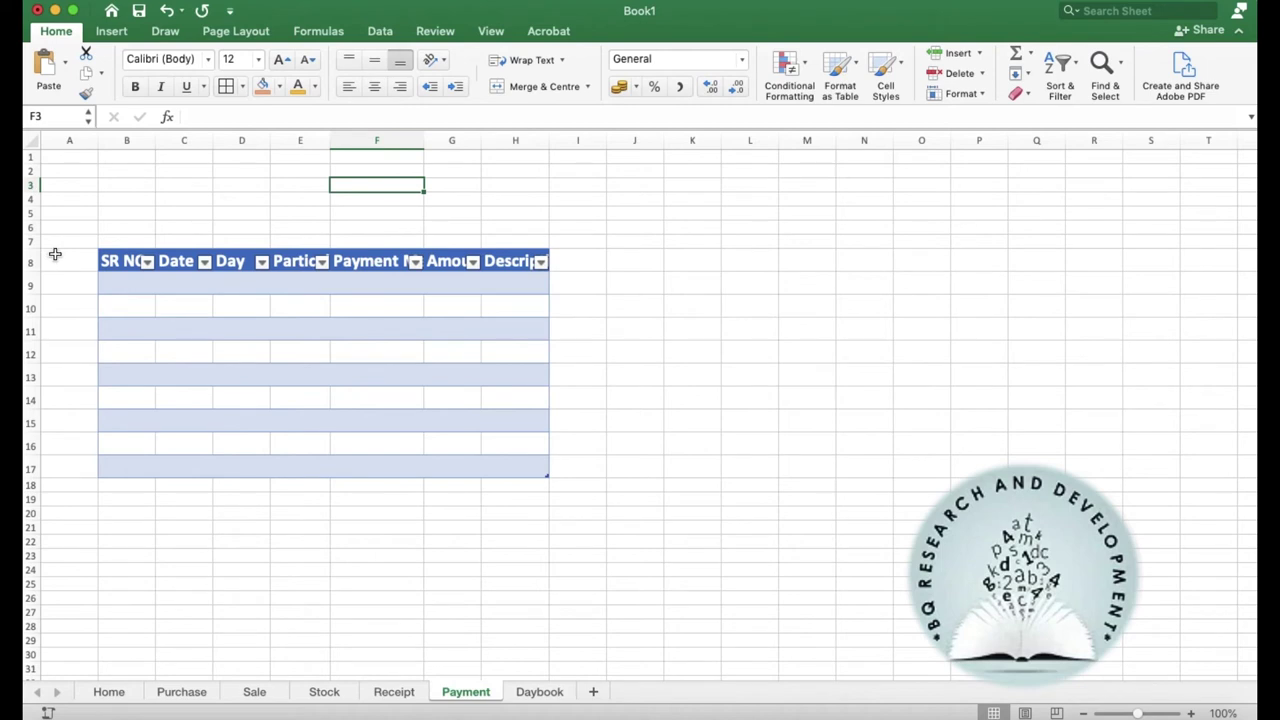
{"action": "left_click", "coordinate": [127, 285]}
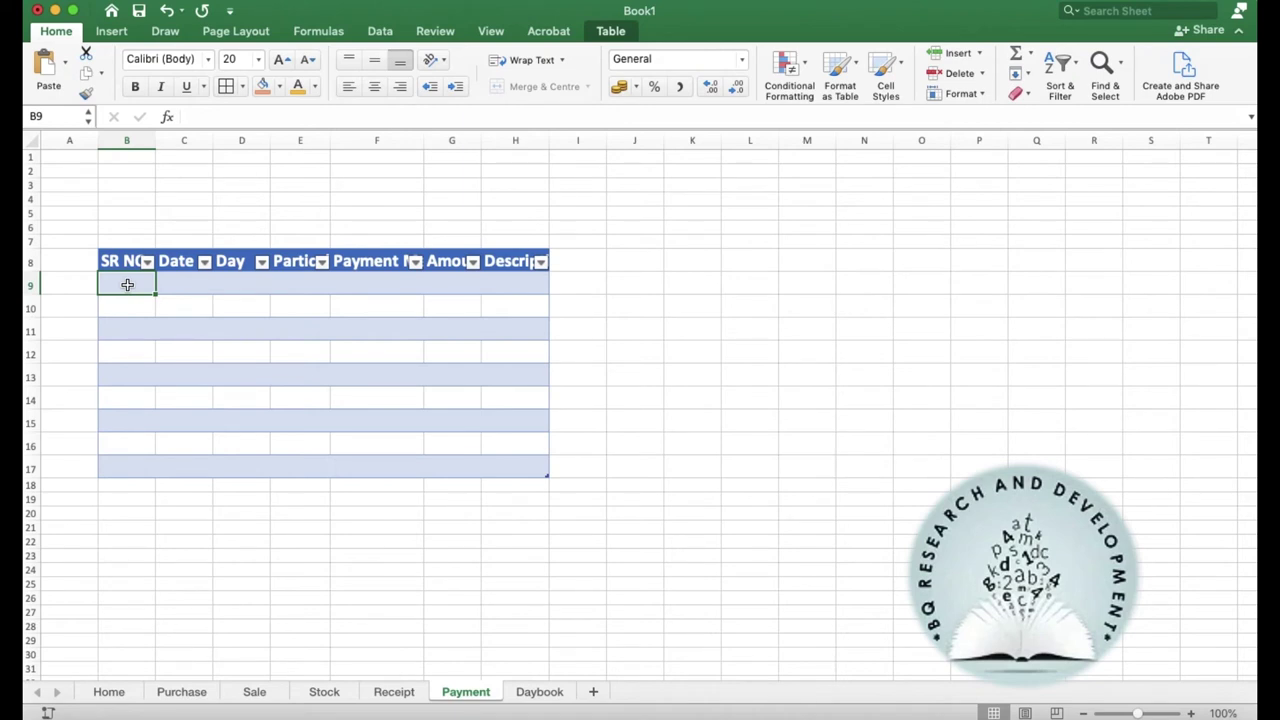
{"action": "type", "text": "="}
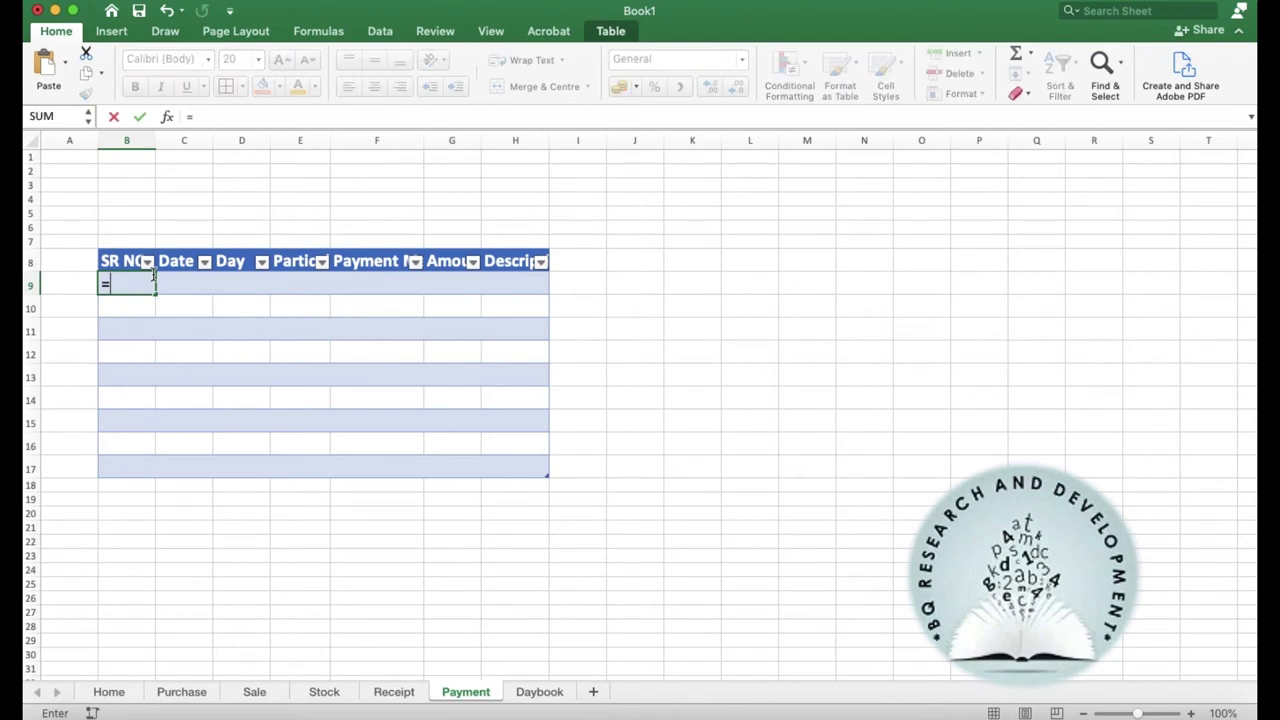
{"action": "type", "text": "If"}
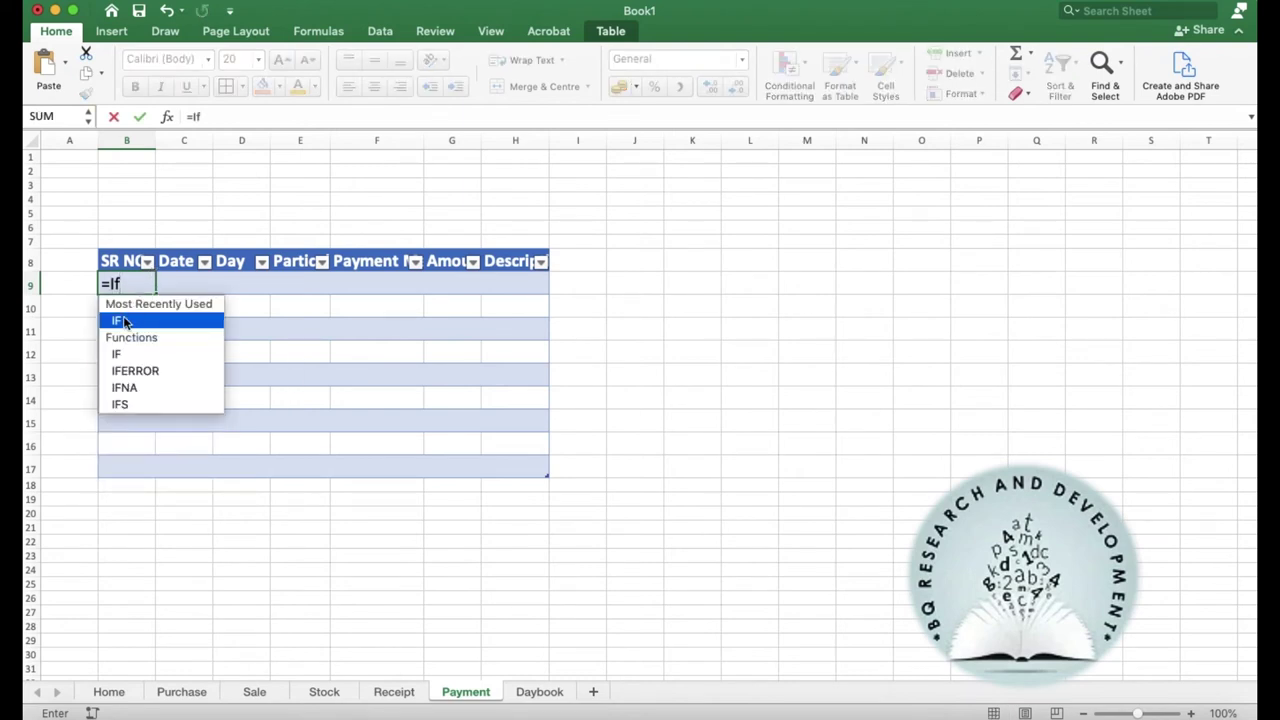
{"action": "double_click", "coordinate": [124, 321]}
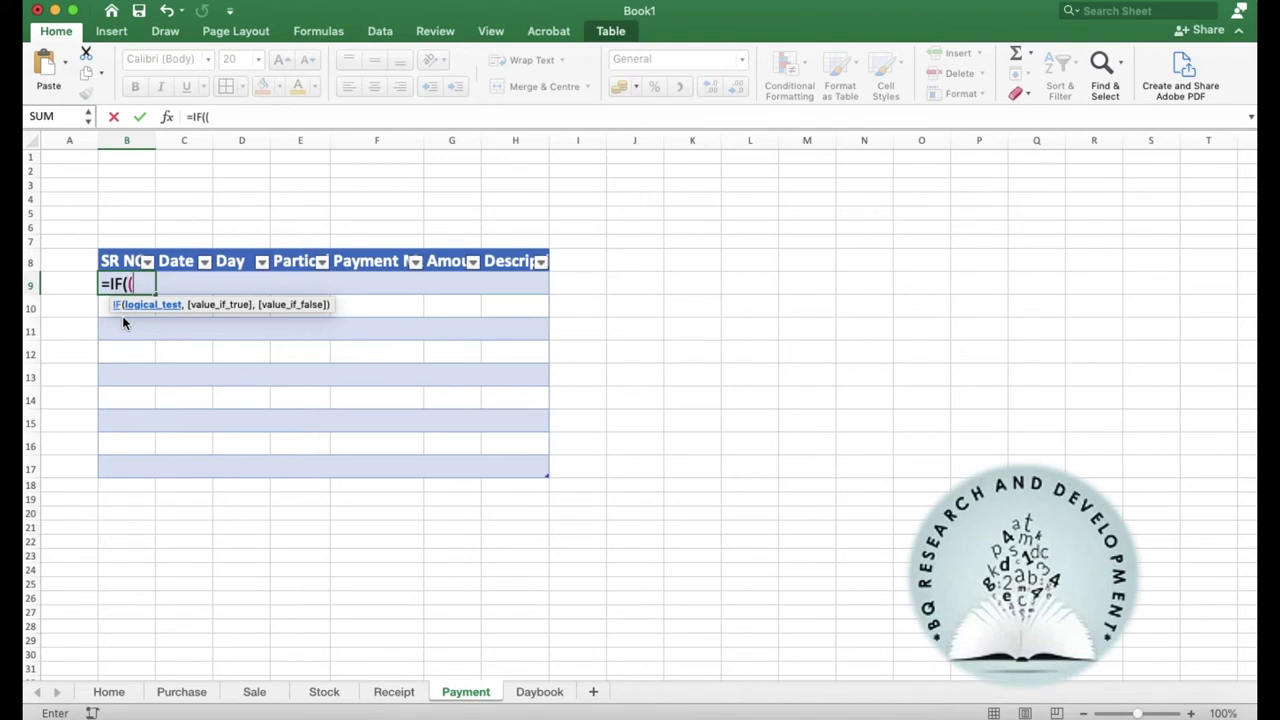
{"action": "type", "text": "["}
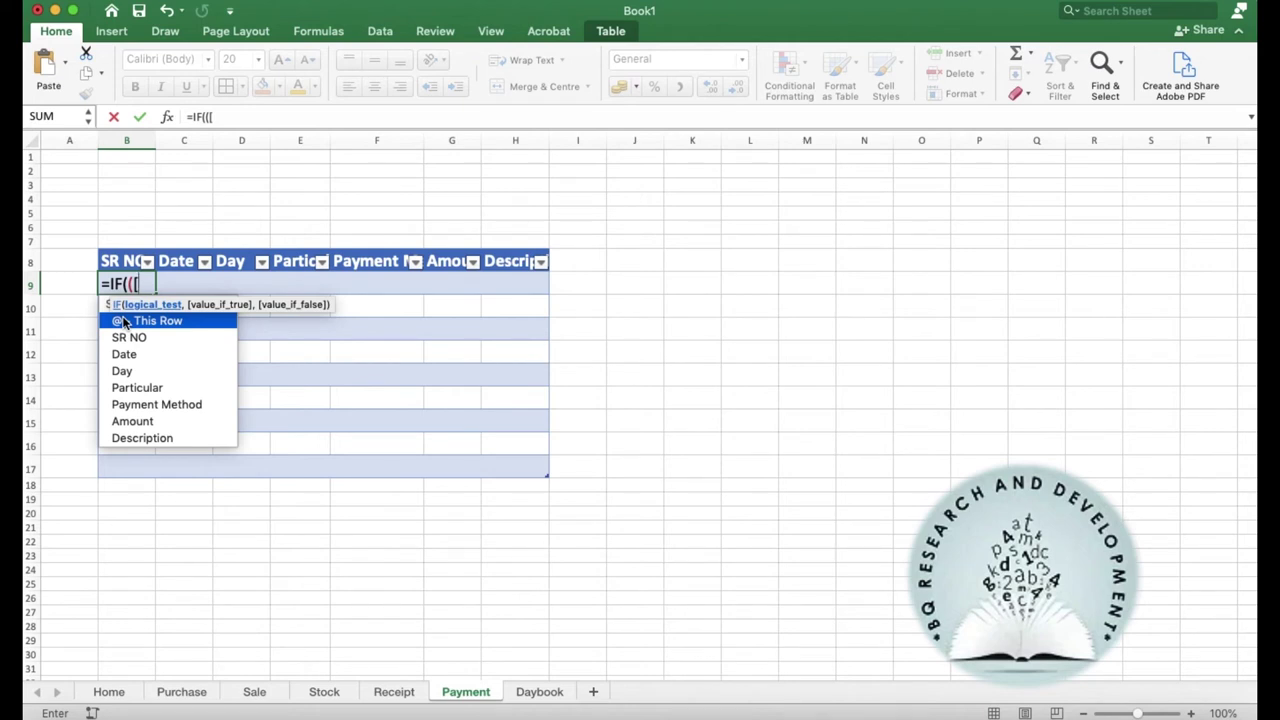
{"action": "key", "text": "BackSpace"}
{"action": "key", "text": "BackSpace"}
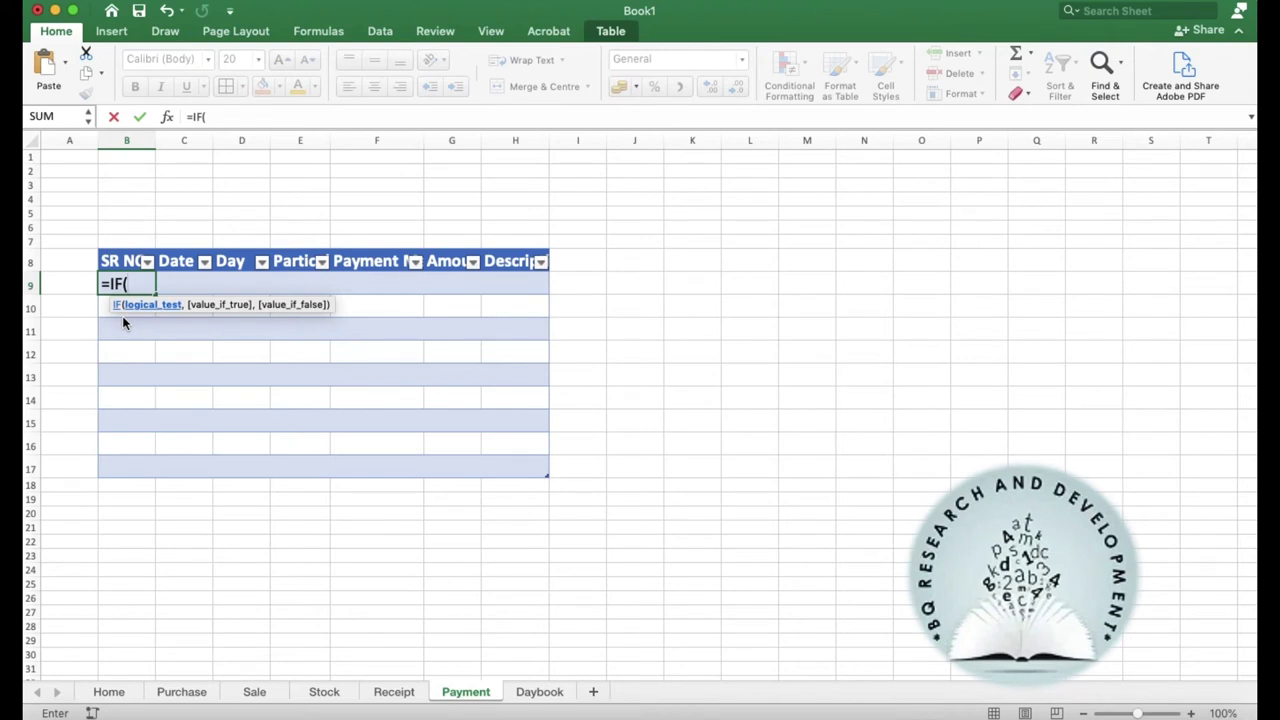
{"action": "type", "text": "["}
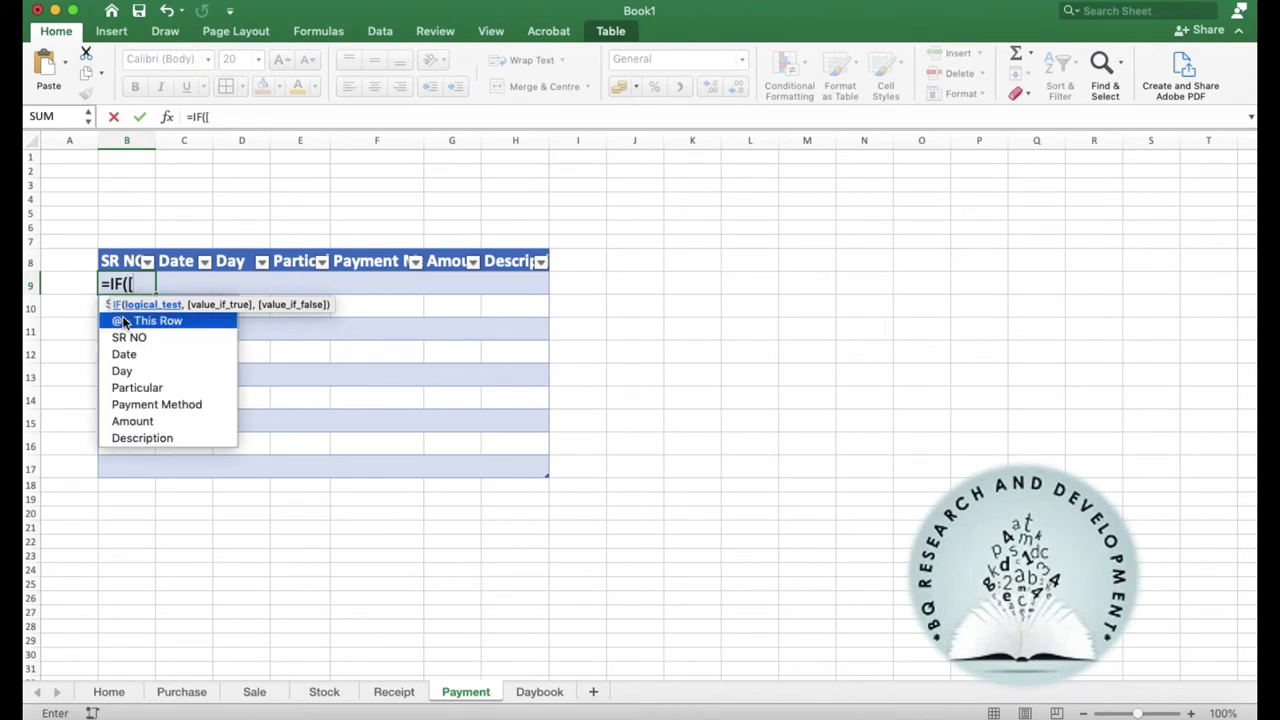
{"action": "double_click", "coordinate": [124, 322]}
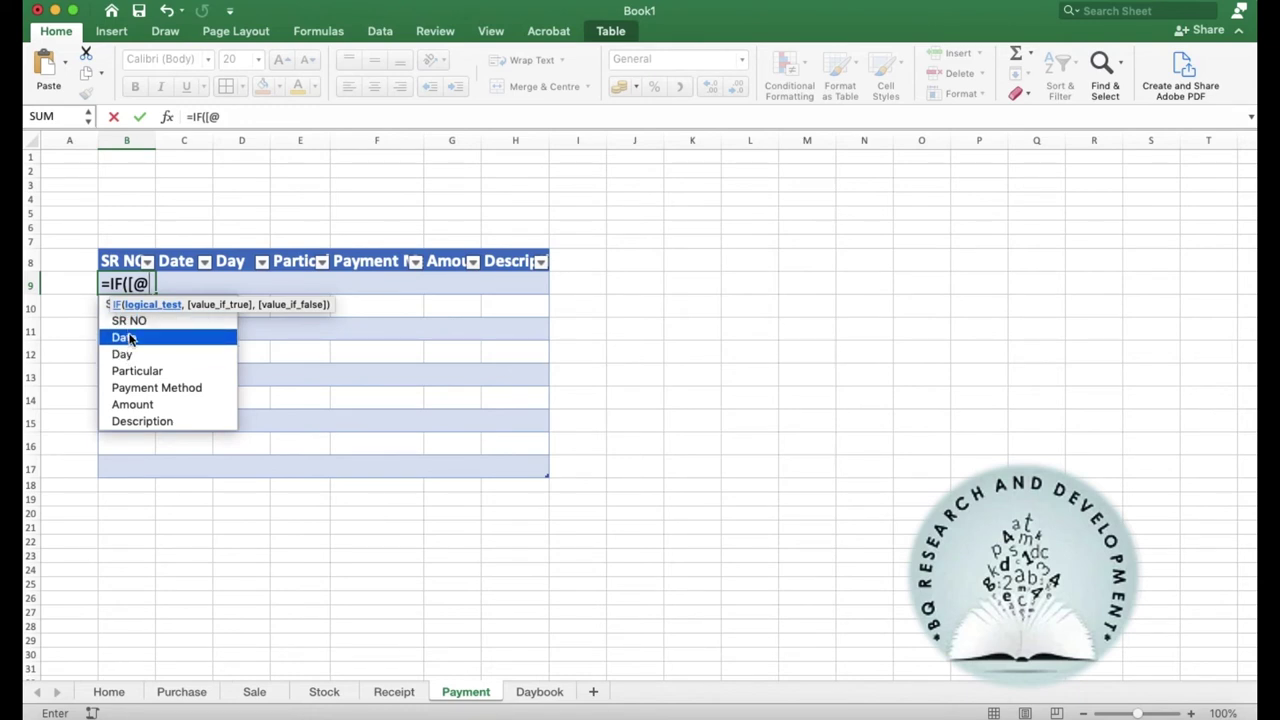
{"action": "double_click", "coordinate": [128, 338]}
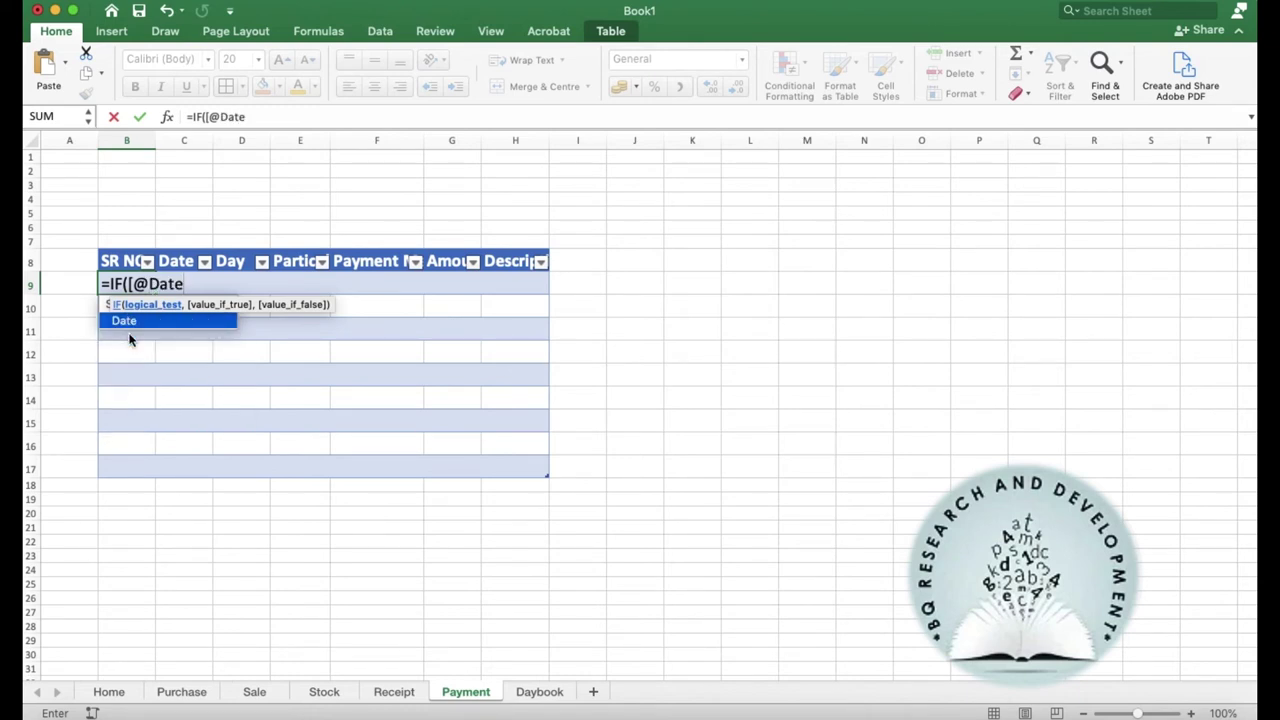
{"action": "type", "text": "]"}
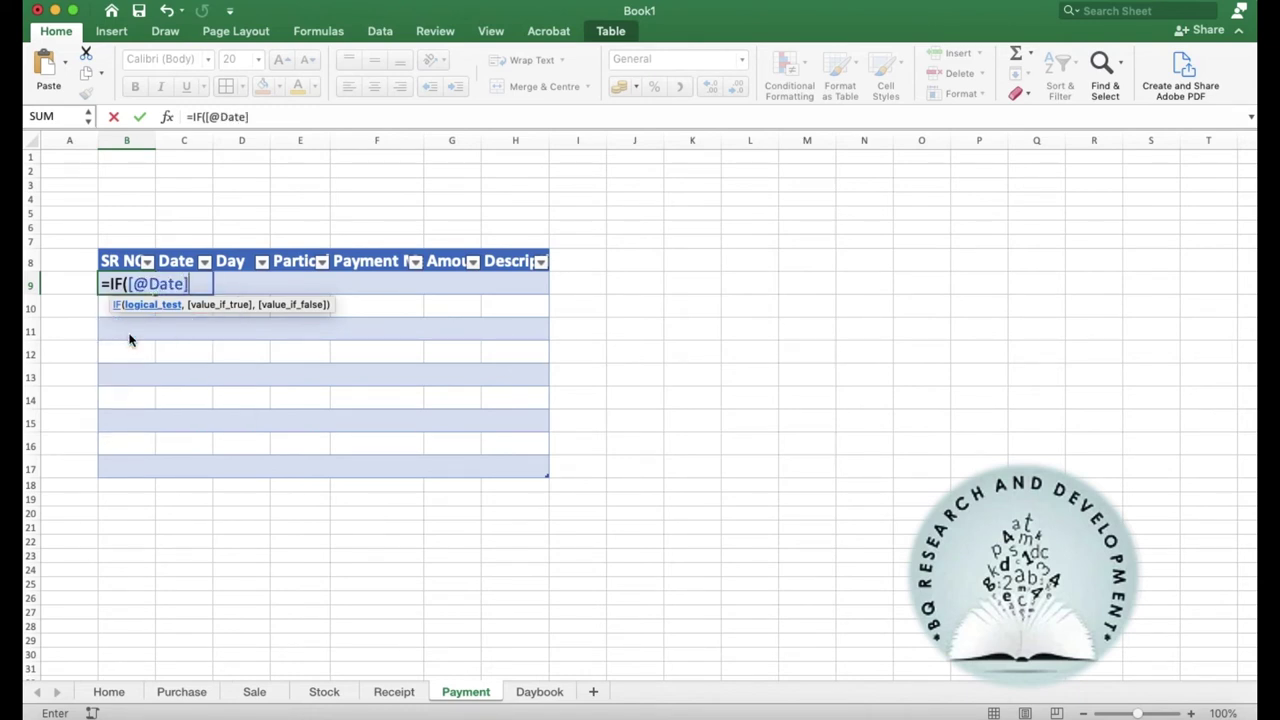
{"action": "type", "text": "="}
{"action": "type", "text": "\"\""}
{"action": "type", "text": ",\"\""}
{"action": "type", "text": "\""}
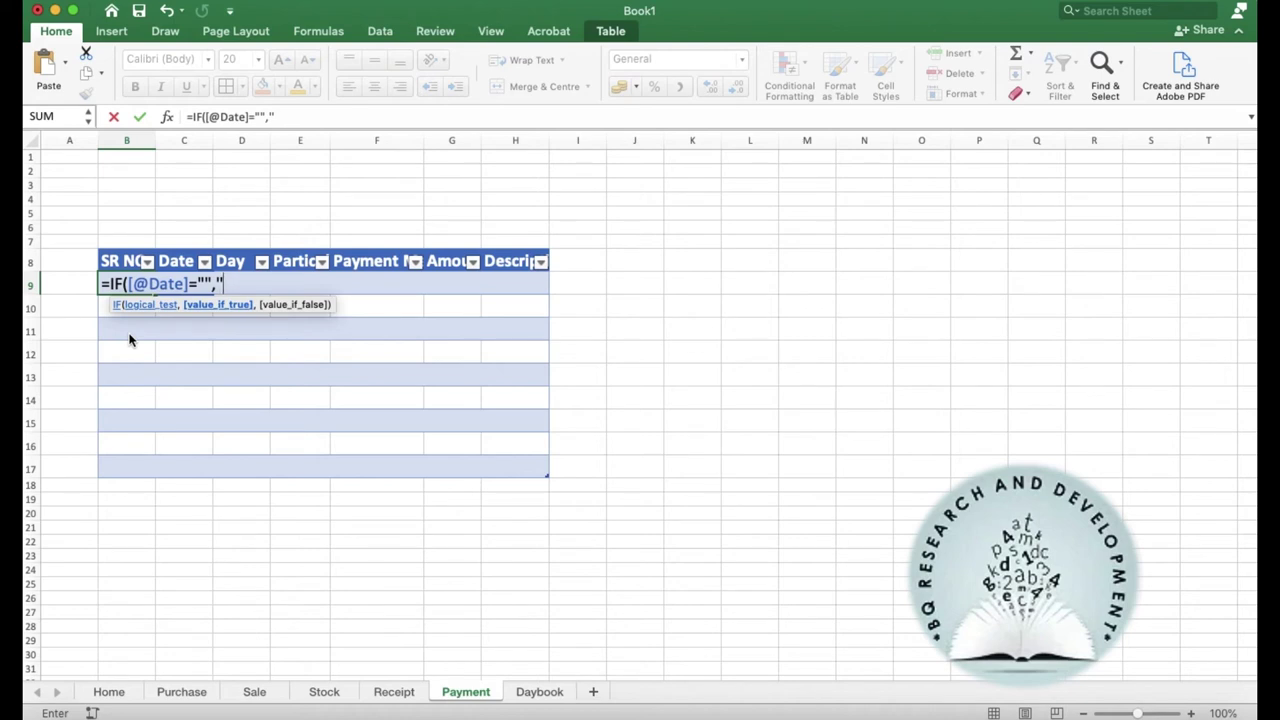
{"action": "type", "text": "\""}
{"action": "type", "text": ","}
{"action": "type", "text": "ro"}
{"action": "type", "text": "w"}
{"action": "key", "text": "BackSpace"}
{"action": "key", "text": "BackSpace"}
{"action": "key", "text": "BackSpace"}
{"action": "key", "text": "BackSpace"}
{"action": "key", "text": "BackSpace"}
{"action": "key", "text": "BackSpace"}
{"action": "key", "text": "BackSpace"}
{"action": "key", "text": "BackSpace"}
{"action": "key", "text": "BackSpace"}
{"action": "type", "text": "\"\""}
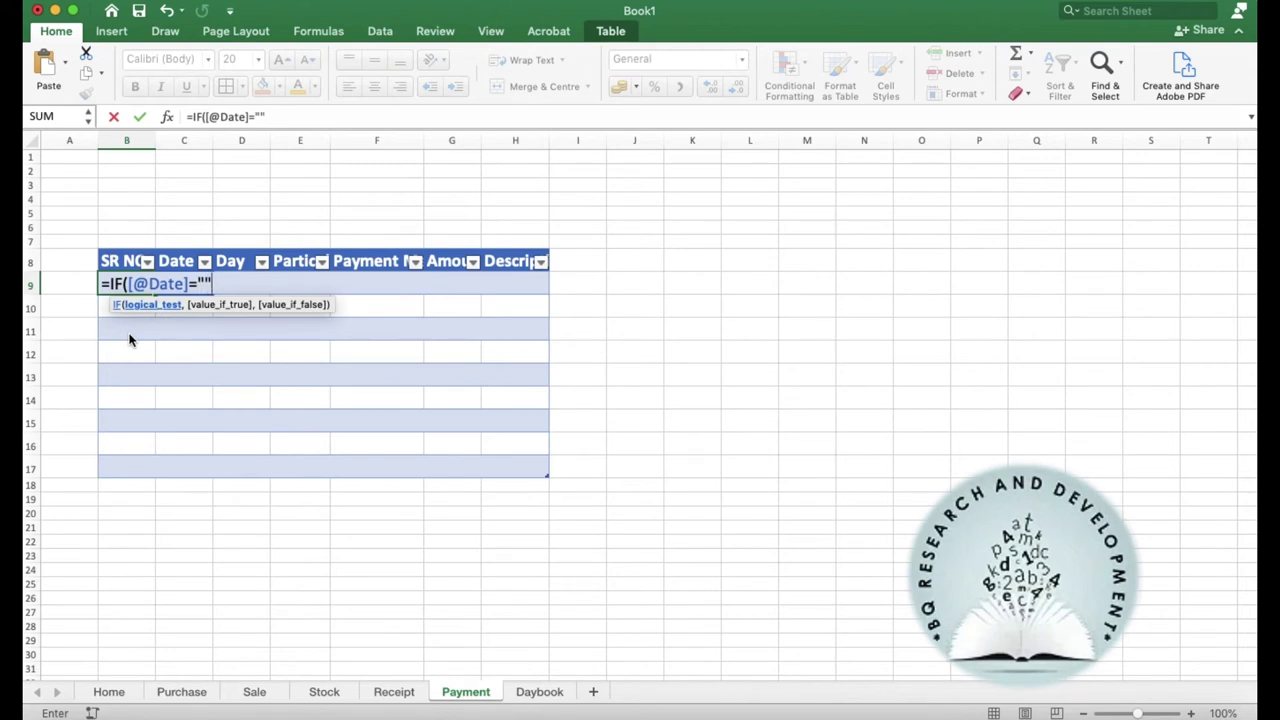
{"action": "type", "text": ","}
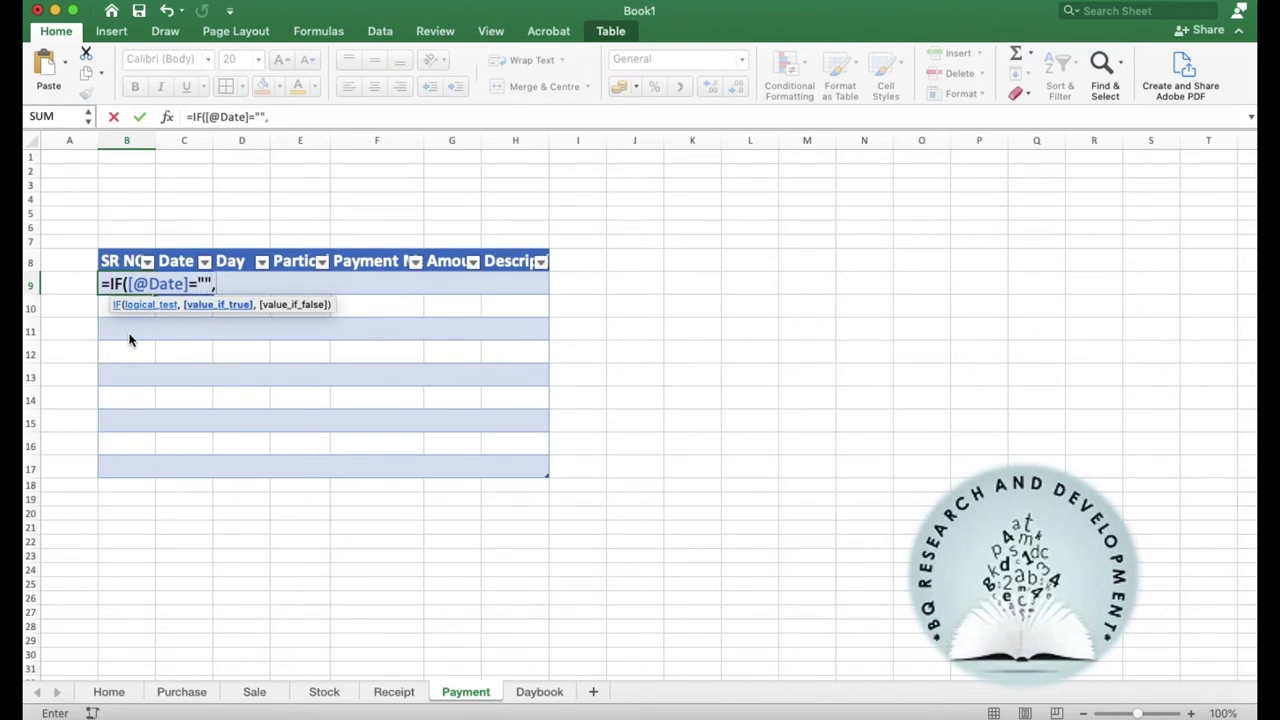
{"action": "type", "text": "\"\""}
{"action": "type", "text": ",ro"}
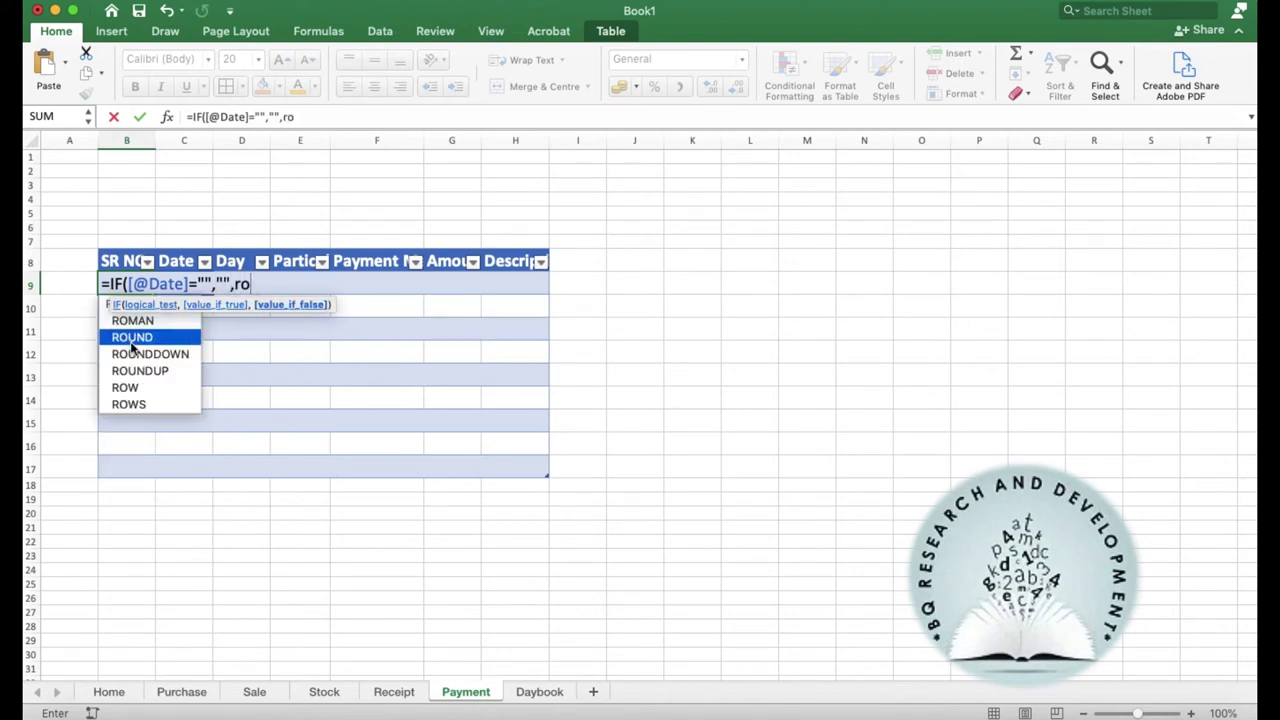
{"action": "double_click", "coordinate": [140, 389]}
{"action": "type", "text": "1:1"}
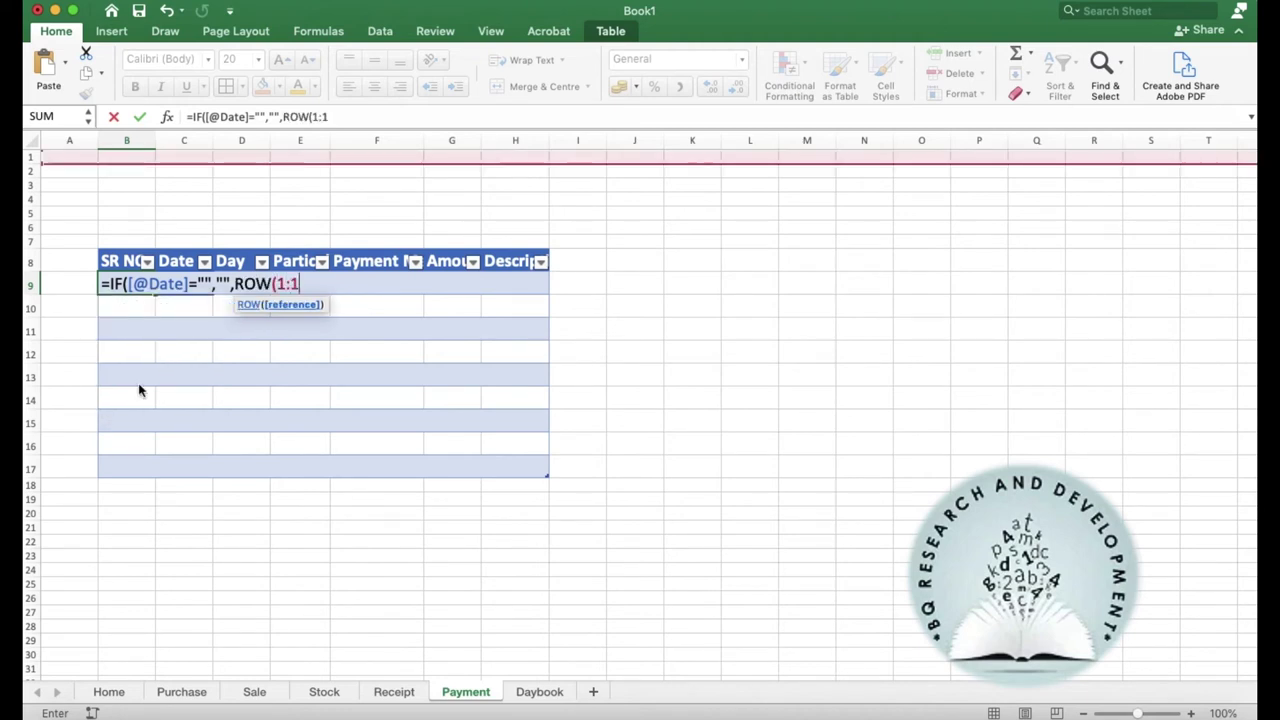
{"action": "type", "text": ")"}
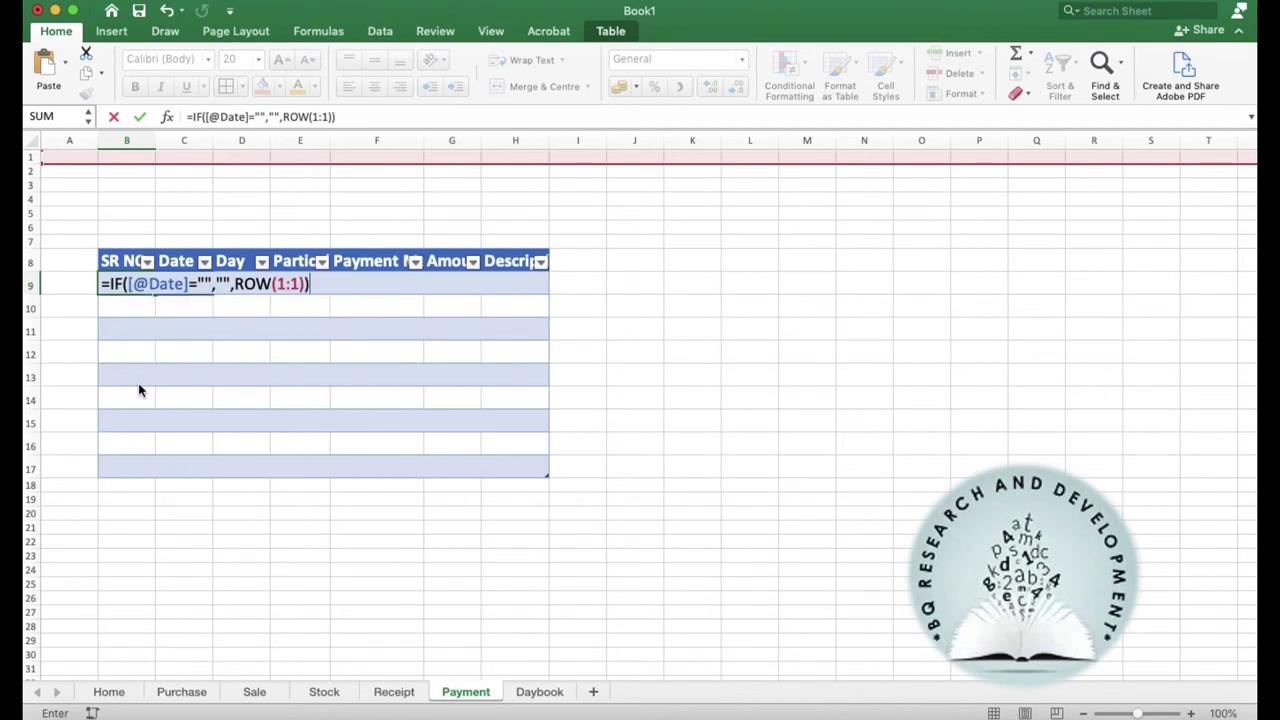
{"action": "key", "text": "Return"}
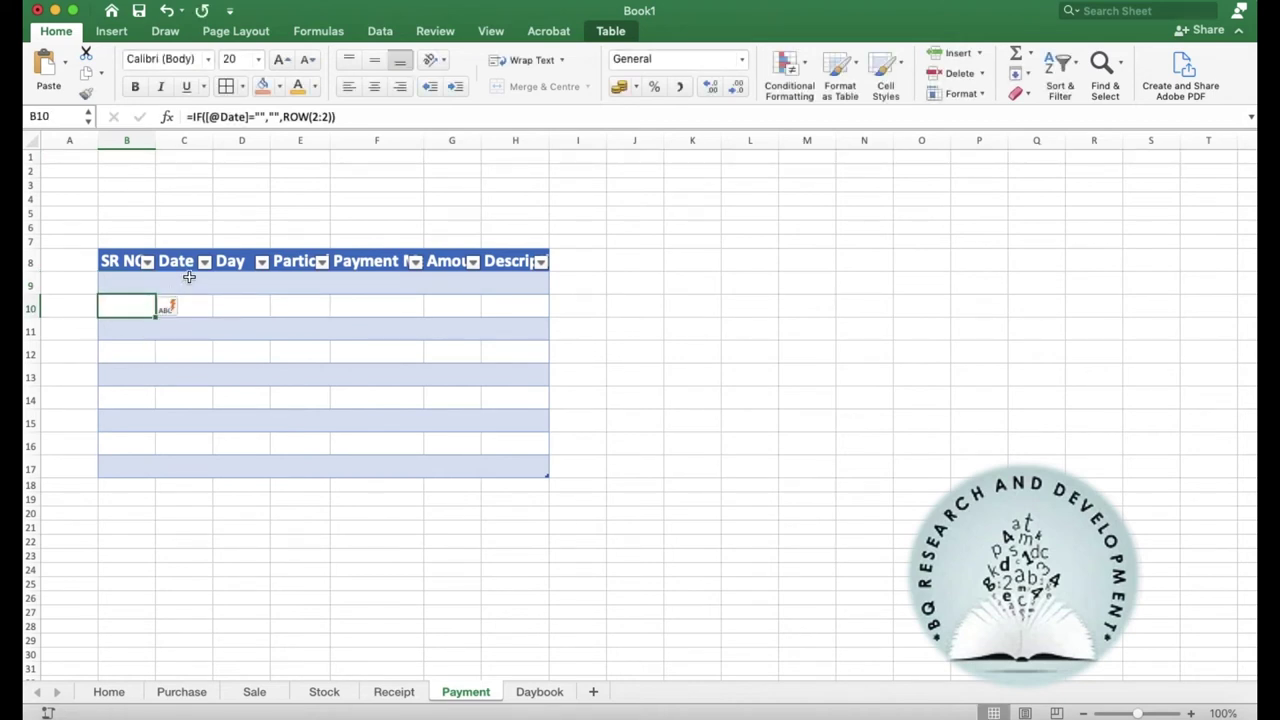
Step: Enter the date 01/01/2021 in C9
{"action": "left_click", "coordinate": [189, 280]}
{"action": "type", "text": "01/01/2021"}
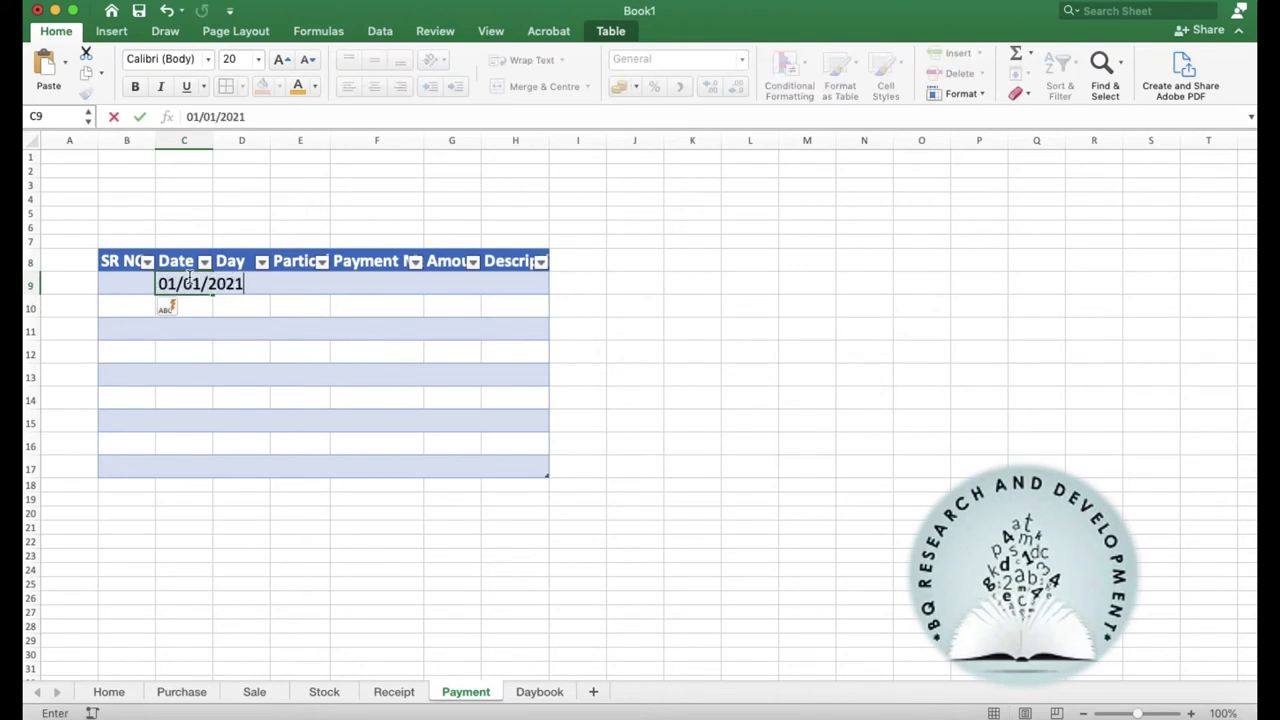
{"action": "key", "text": "Tab"}
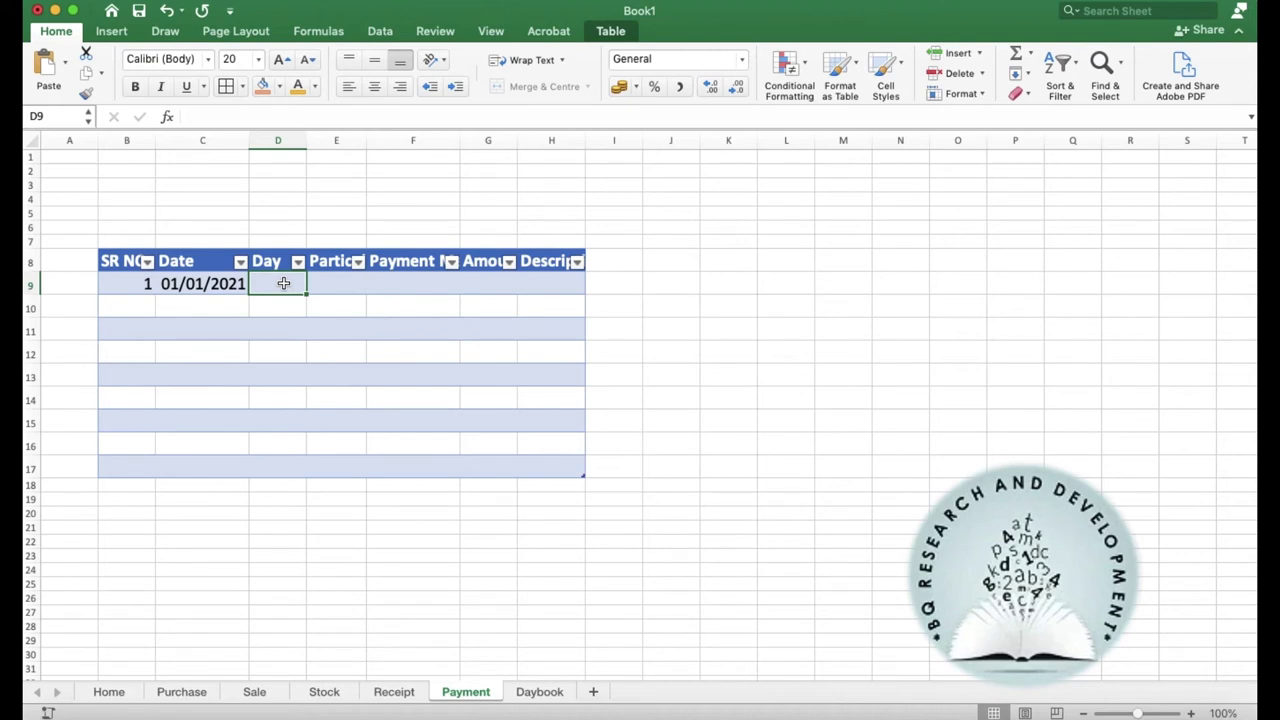
{"action": "type", "text": "=if"}
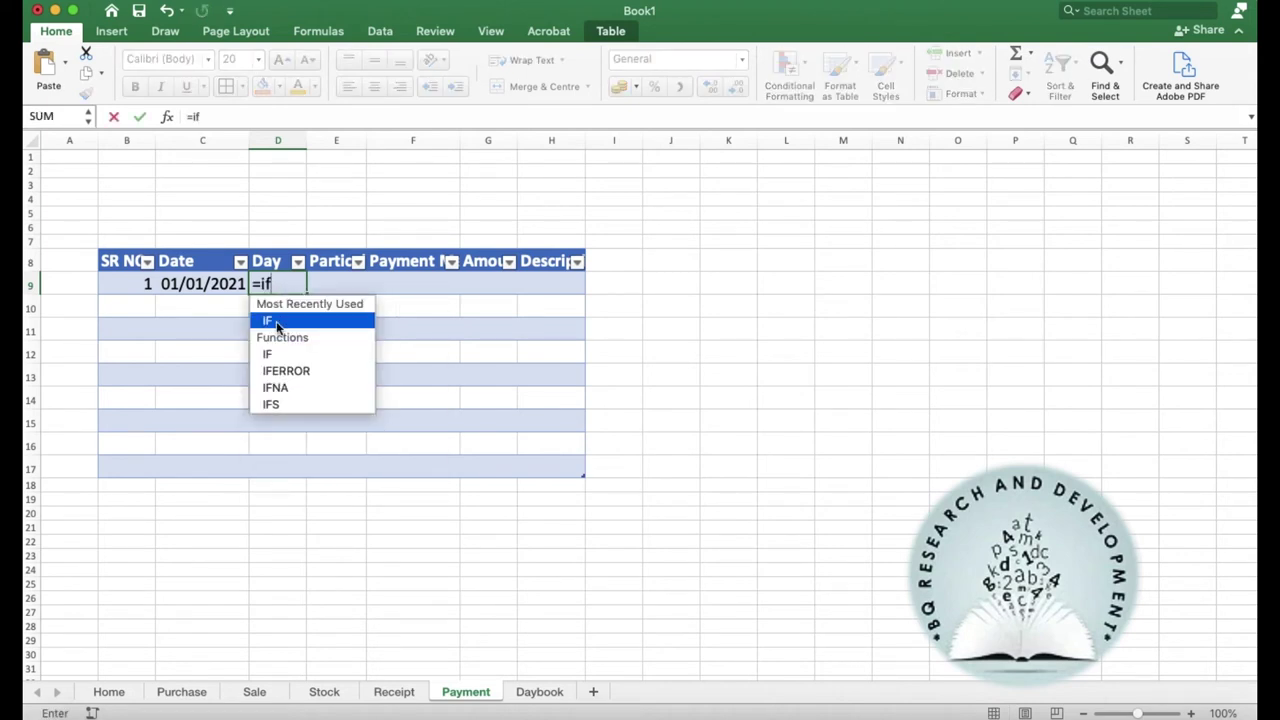
{"action": "double_click", "coordinate": [276, 322]}
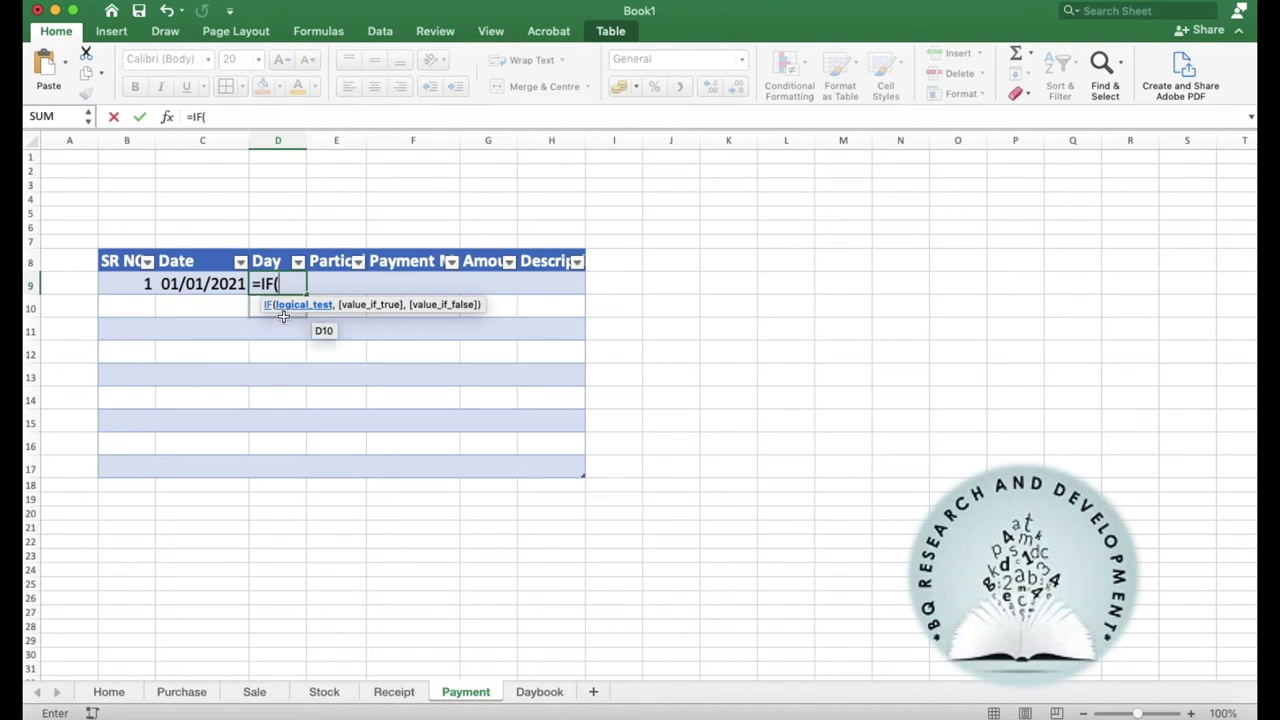
{"action": "type", "text": "[@"}
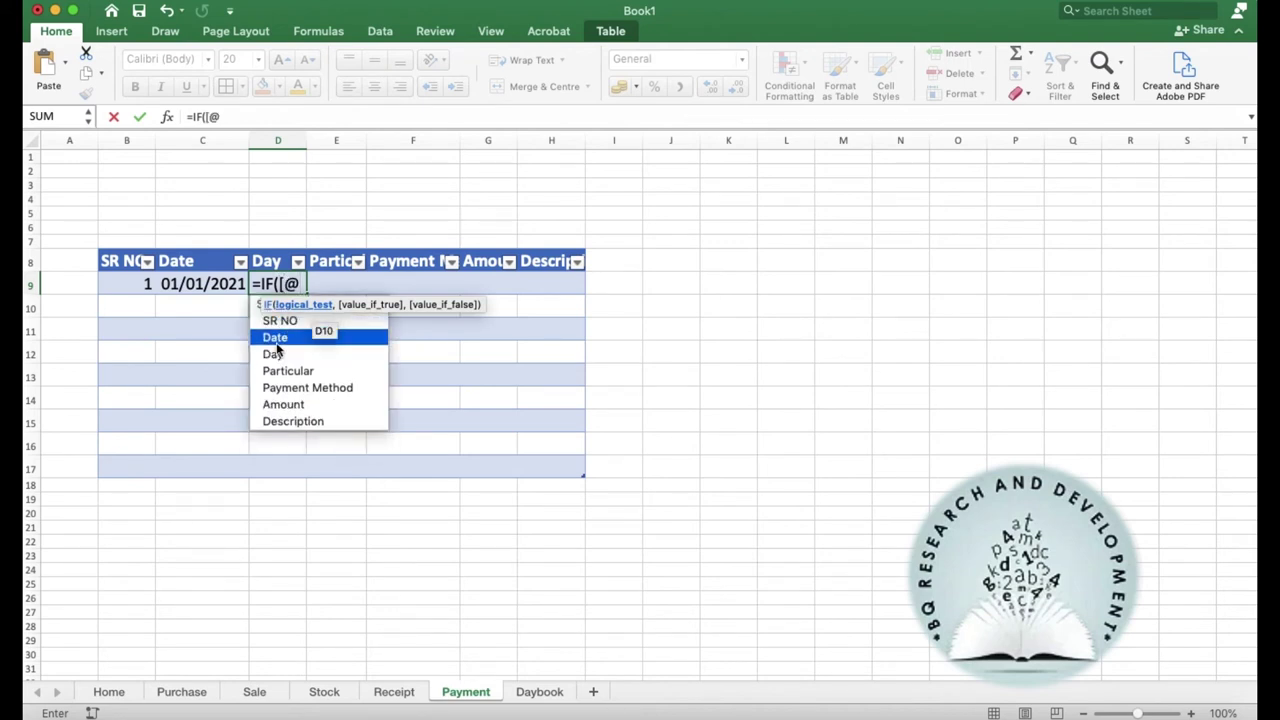
{"action": "type", "text": "Date]"}
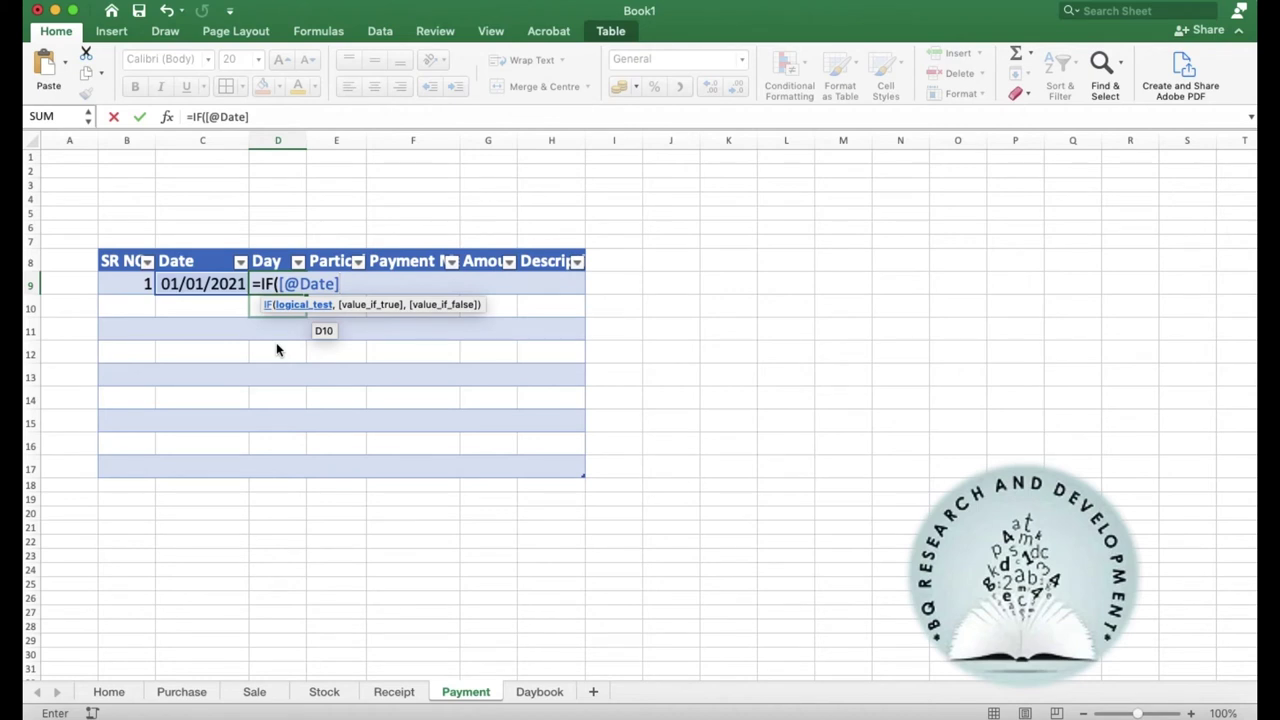
{"action": "type", "text": "="}
{"action": "type", "text": "\"\",\"\""}
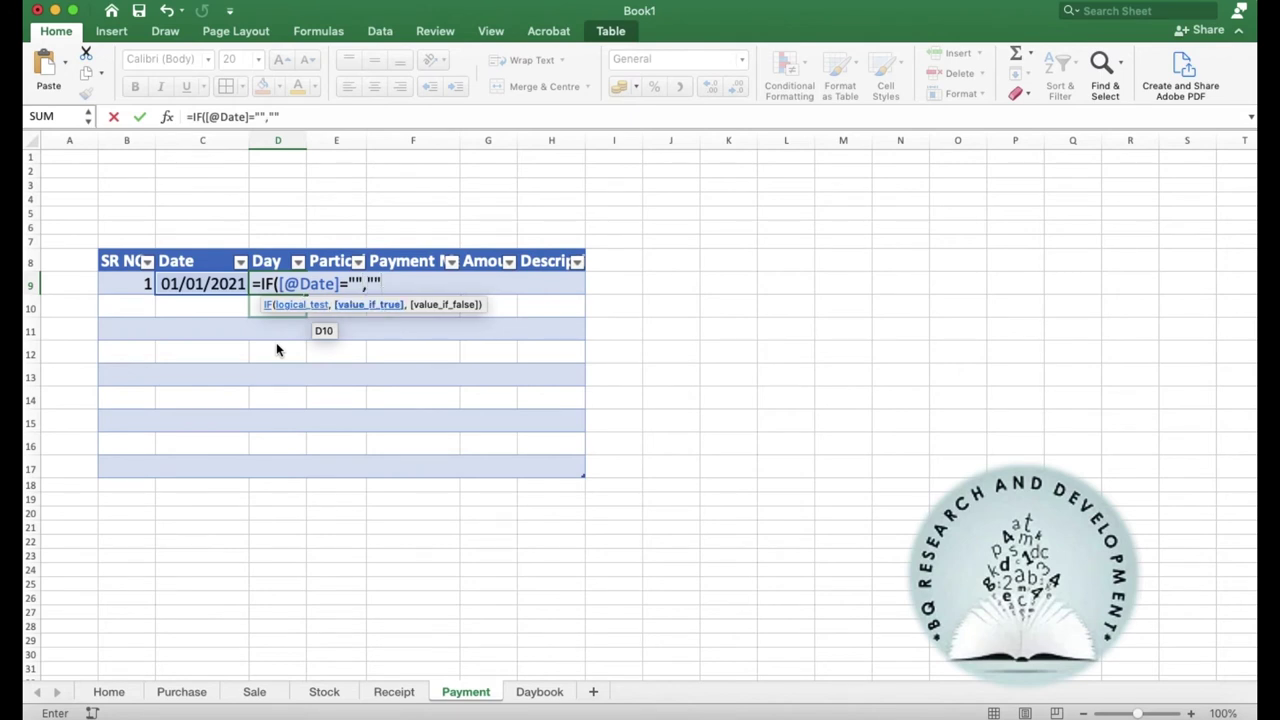
{"action": "type", "text": ",t"}
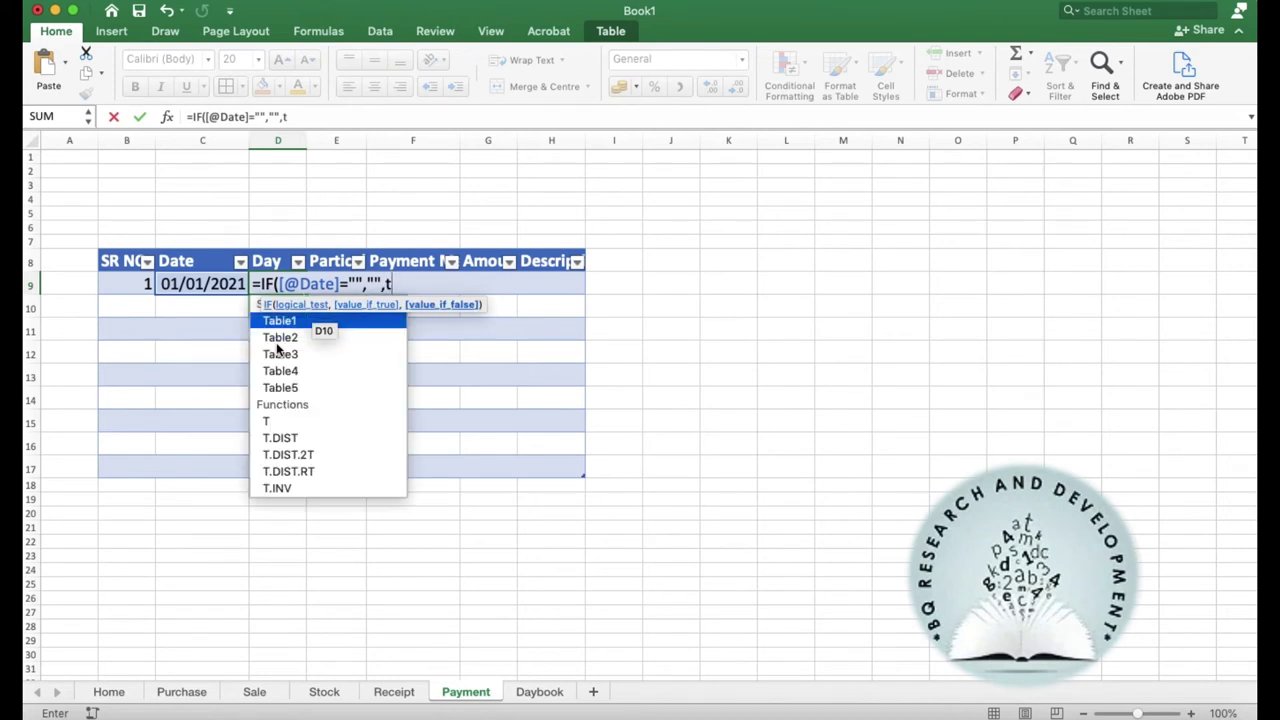
{"action": "type", "text": "e"}
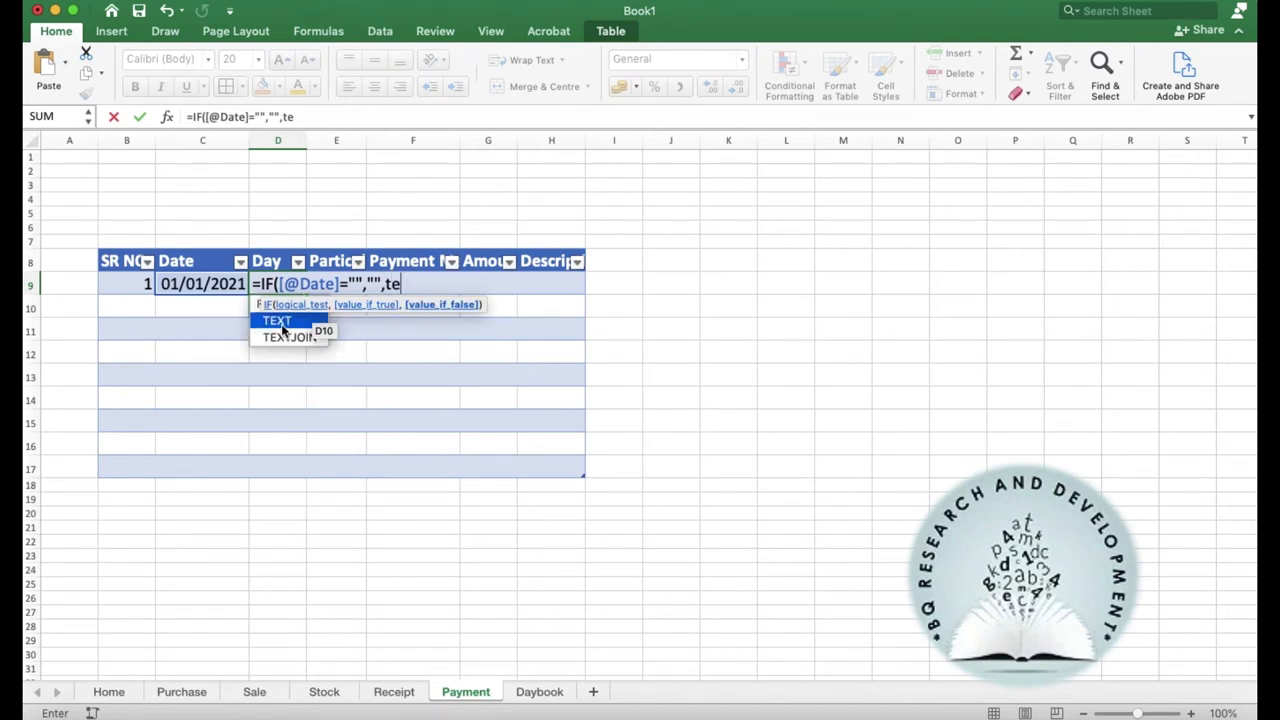
{"action": "double_click", "coordinate": [281, 323]}
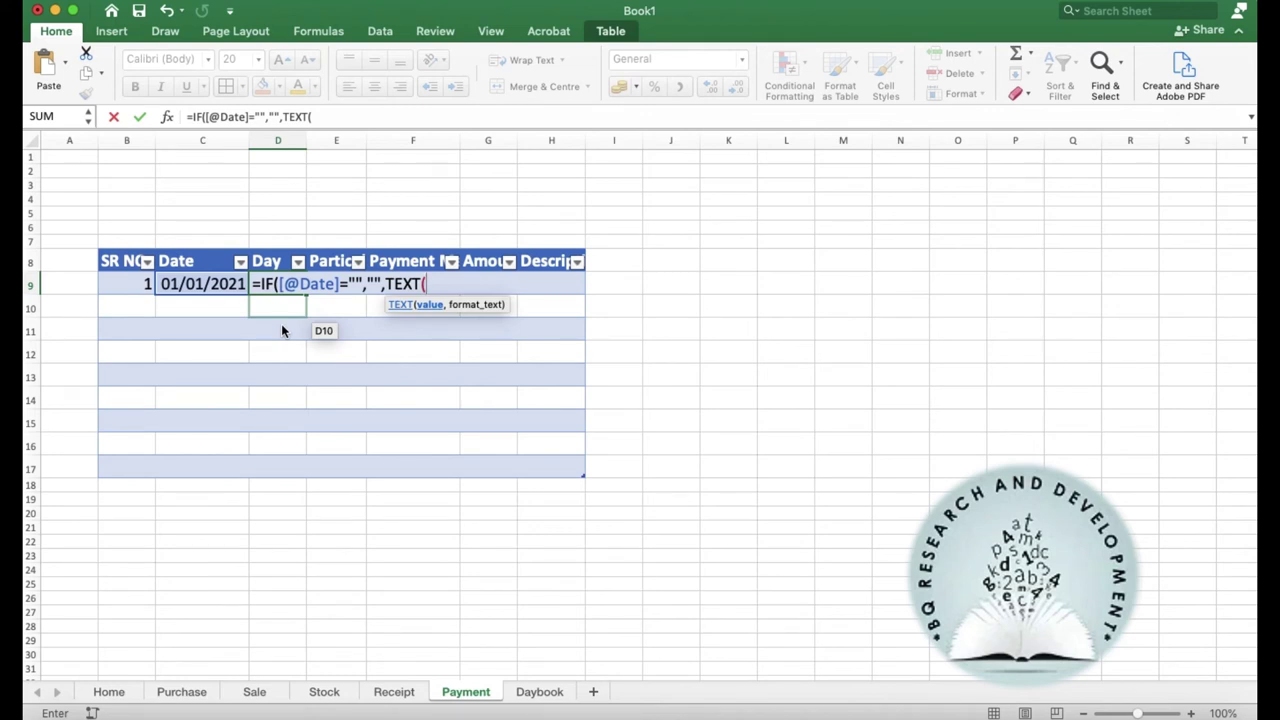
{"action": "type", "text": "[@"}
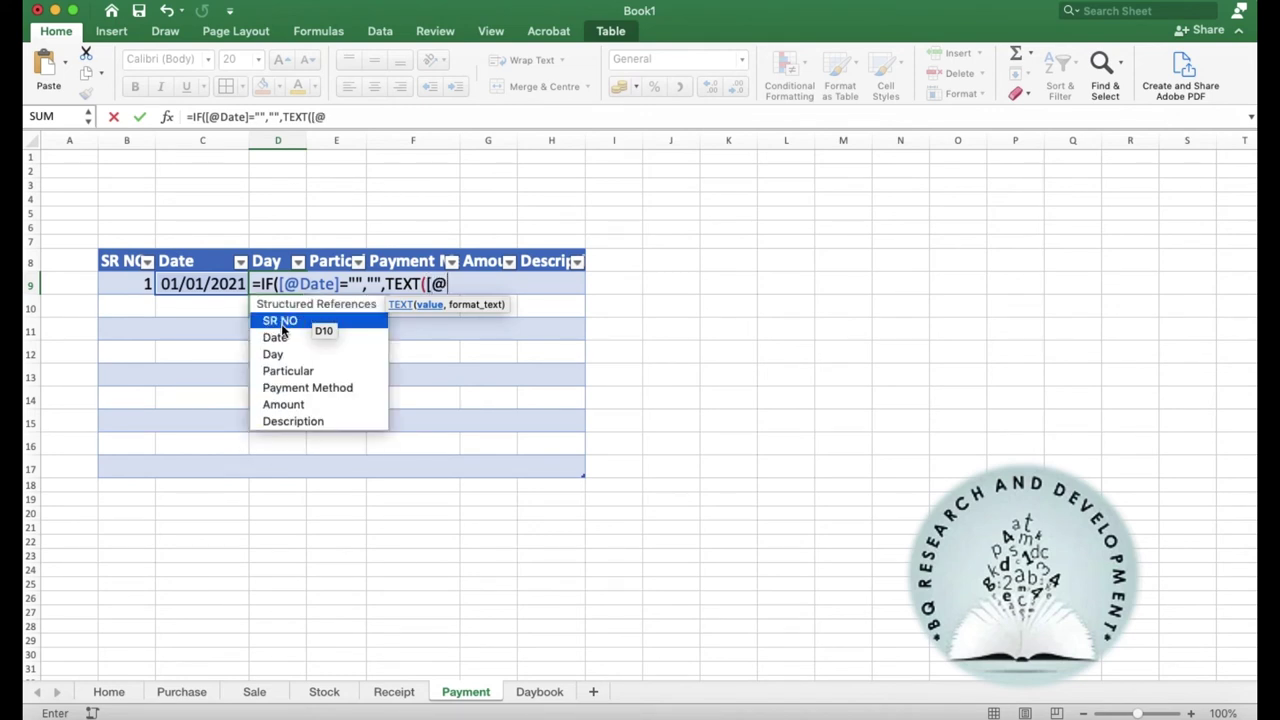
{"action": "key", "text": "Down"}
{"action": "type", "text": "Date"}
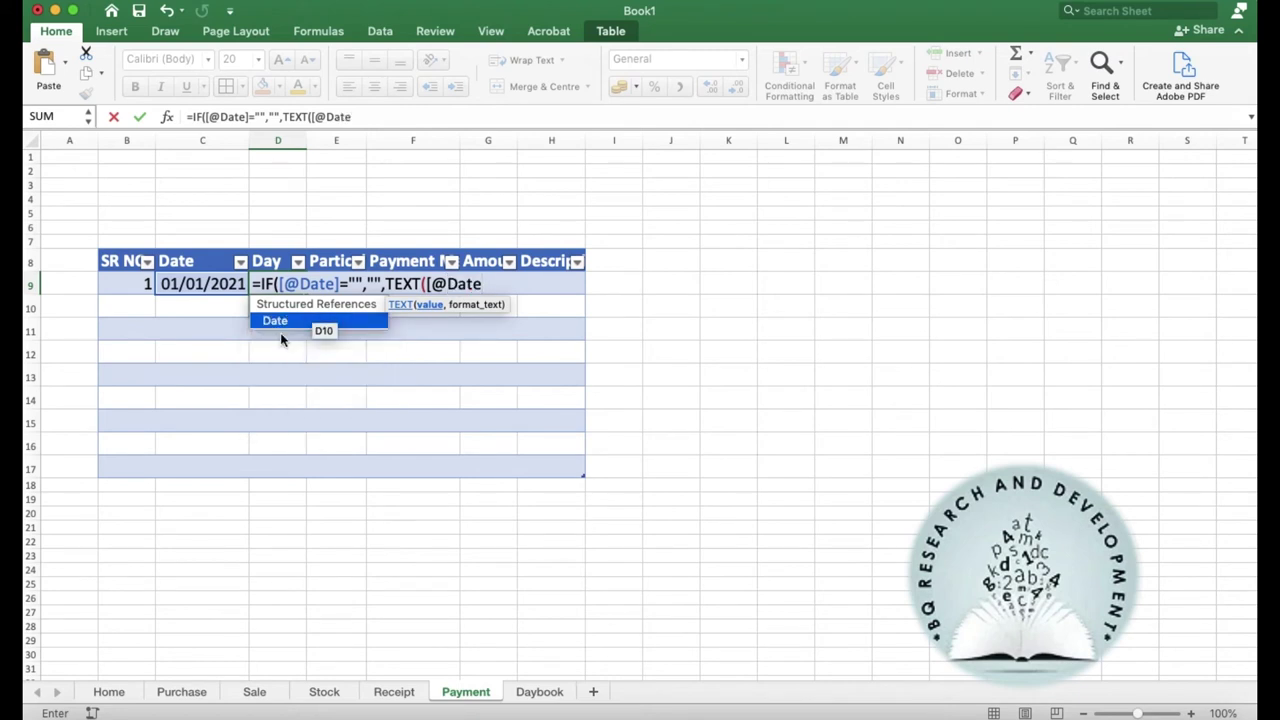
{"action": "type", "text": "],"}
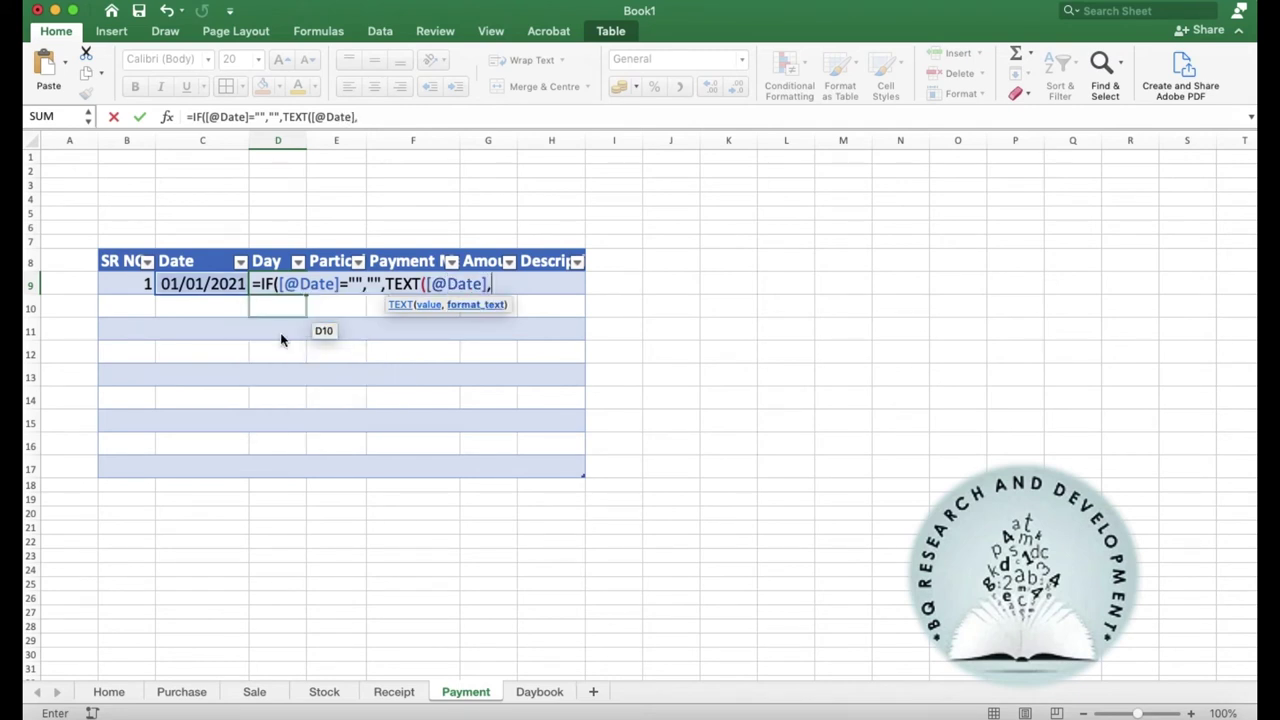
{"action": "type", "text": "\"\""}
{"action": "type", "text": "\"ddd"}
{"action": "key", "text": "BackSpace"}
{"action": "key", "text": "BackSpace"}
{"action": "key", "text": "BackSpace"}
{"action": "key", "text": "BackSpace"}
{"action": "key", "text": "BackSpace"}
{"action": "type", "text": "ddd\""}
{"action": "type", "text": ")"}
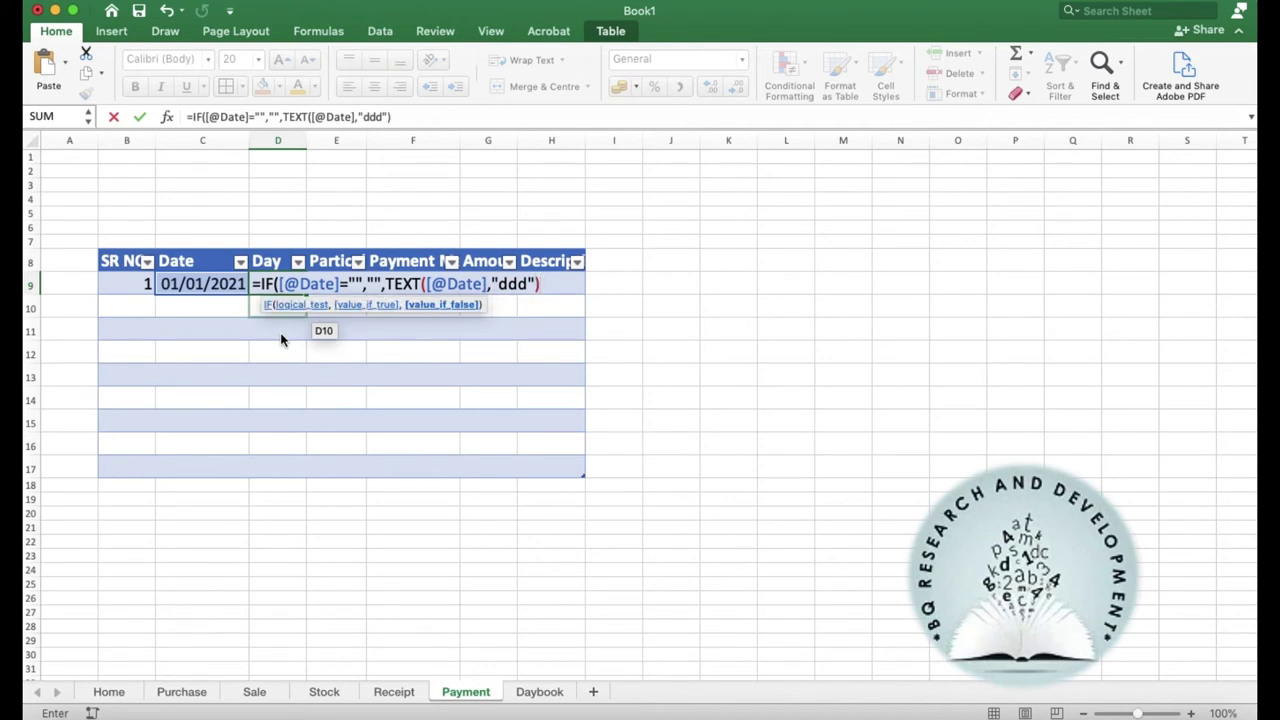
{"action": "key", "text": "Return"}
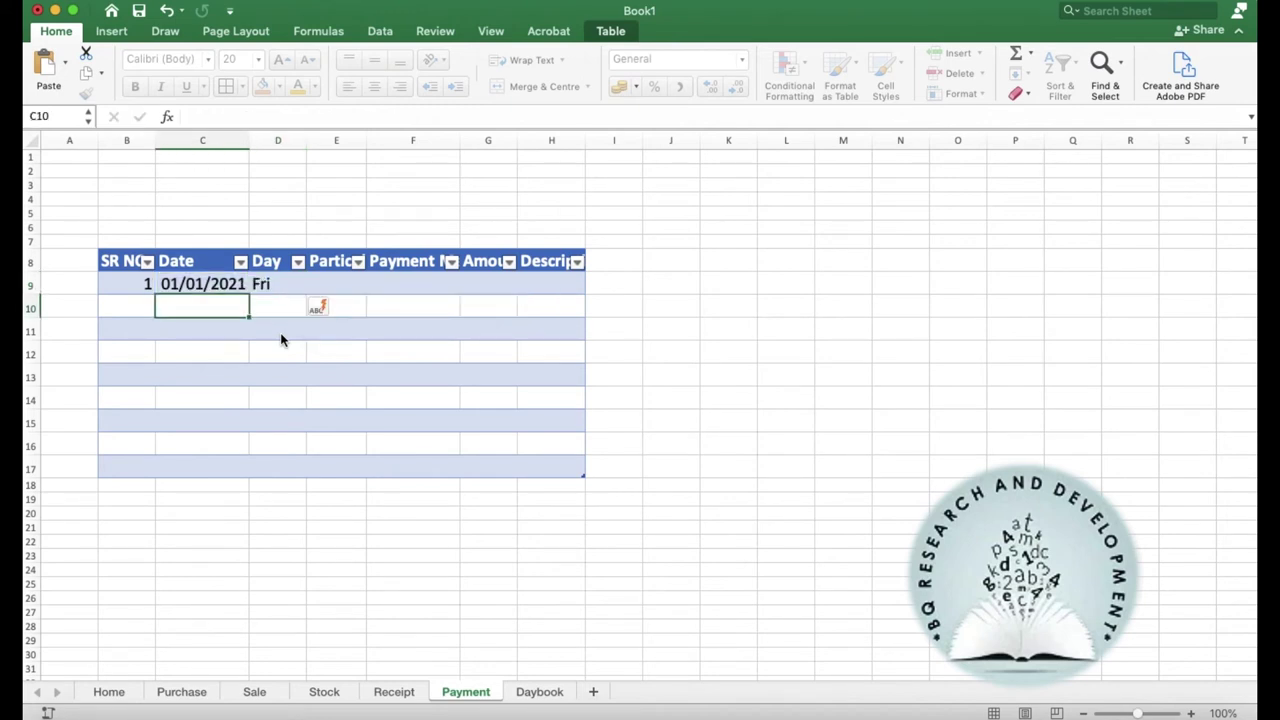
{"action": "left_click", "coordinate": [143, 304]}
Step: Restore the B10 serial formula and date the second row 01/01/2021
{"action": "type", "text": "2"}
{"action": "key", "text": "Tab"}
{"action": "left_click", "coordinate": [145, 308]}
{"action": "key", "text": "ctrl+z"}
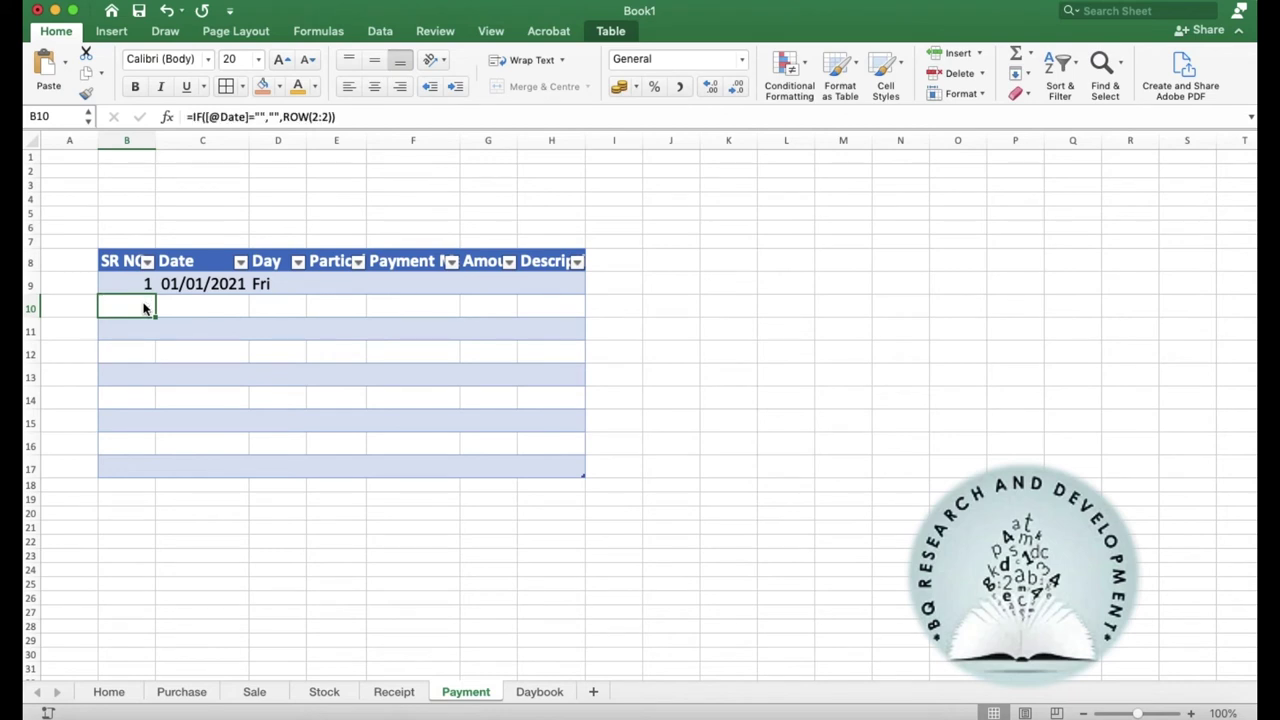
{"action": "key", "text": "Tab"}
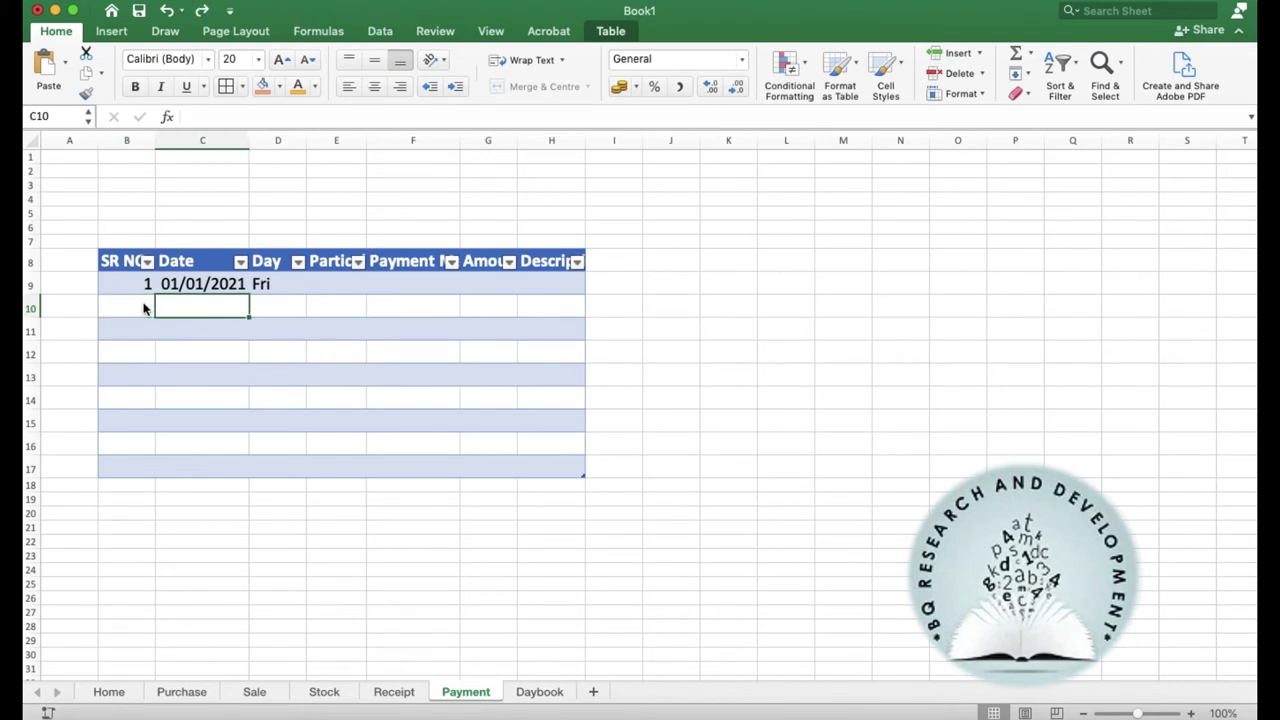
{"action": "type", "text": "01/01/2021"}
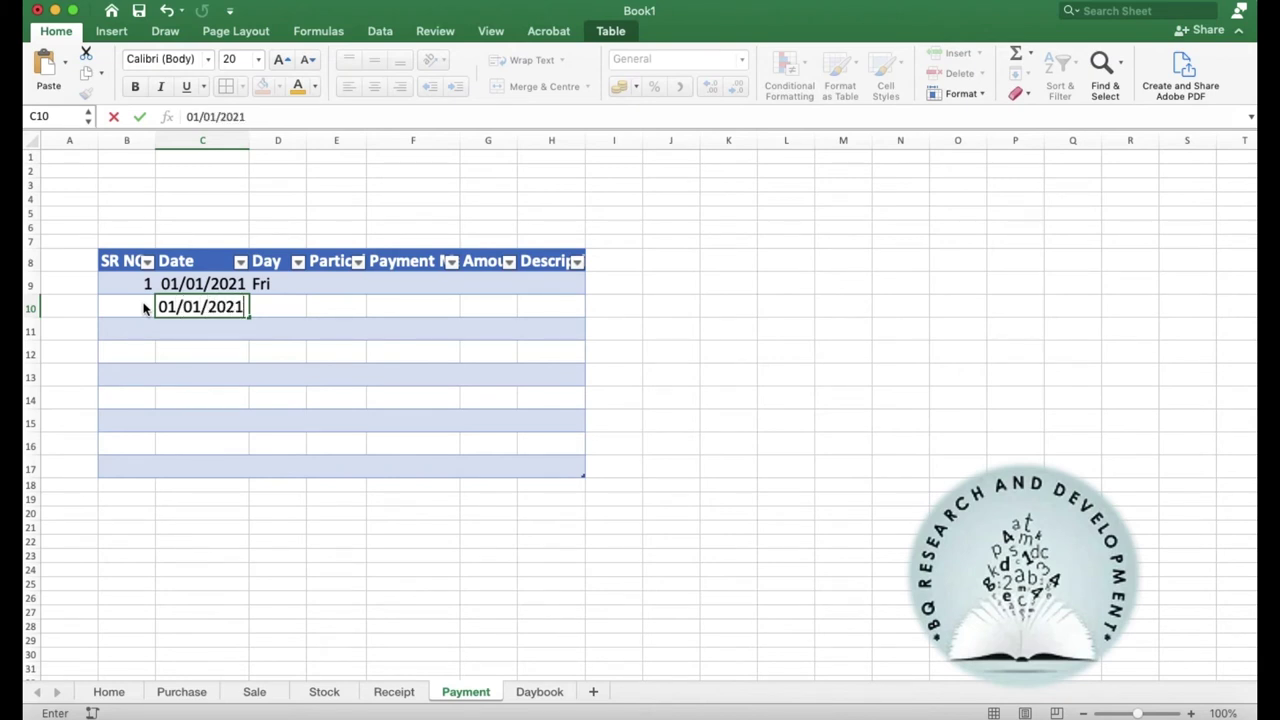
{"action": "key", "text": "Tab"}
{"action": "key", "text": "Return"}
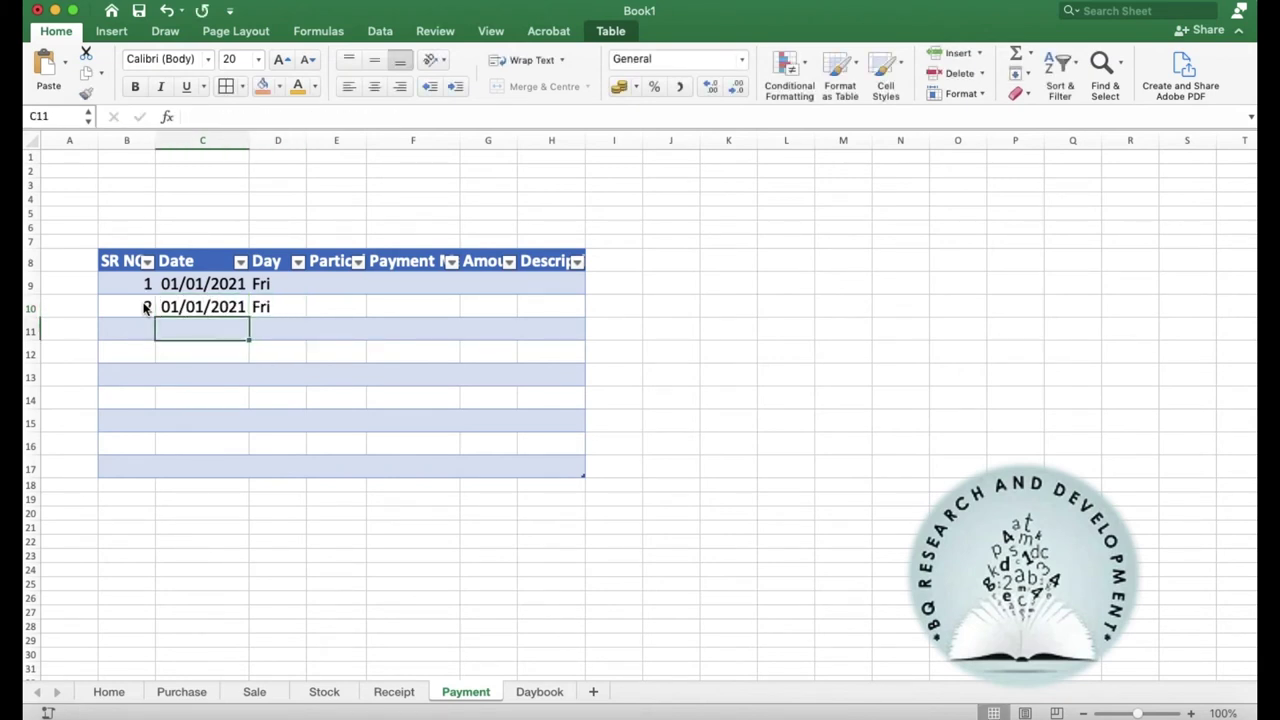
Step: Date the third and fourth rows 02/01/2021 and 02/02/2021
{"action": "type", "text": "02/02/"}
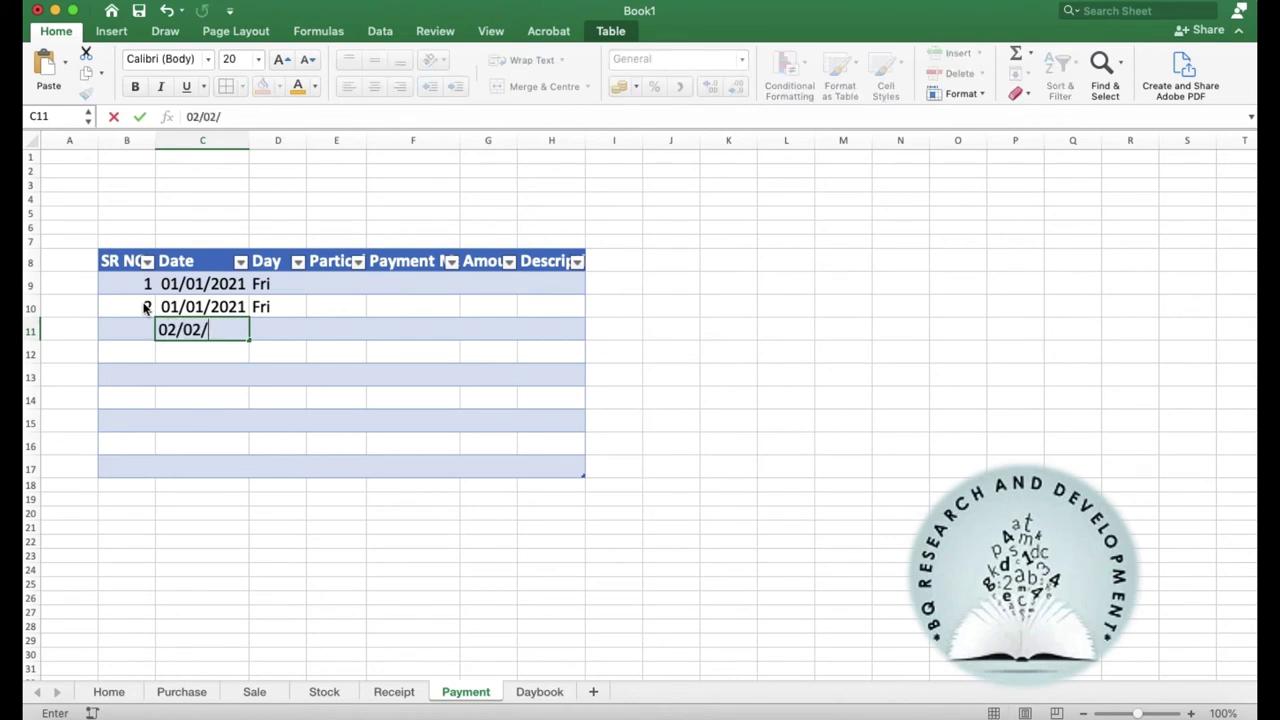
{"action": "key", "text": "BackSpace"}
{"action": "key", "text": "BackSpace"}
{"action": "type", "text": "1/2021"}
{"action": "key", "text": "Tab"}
{"action": "key", "text": "Down"}
{"action": "key", "text": "Left"}
{"action": "type", "text": "02/02"}
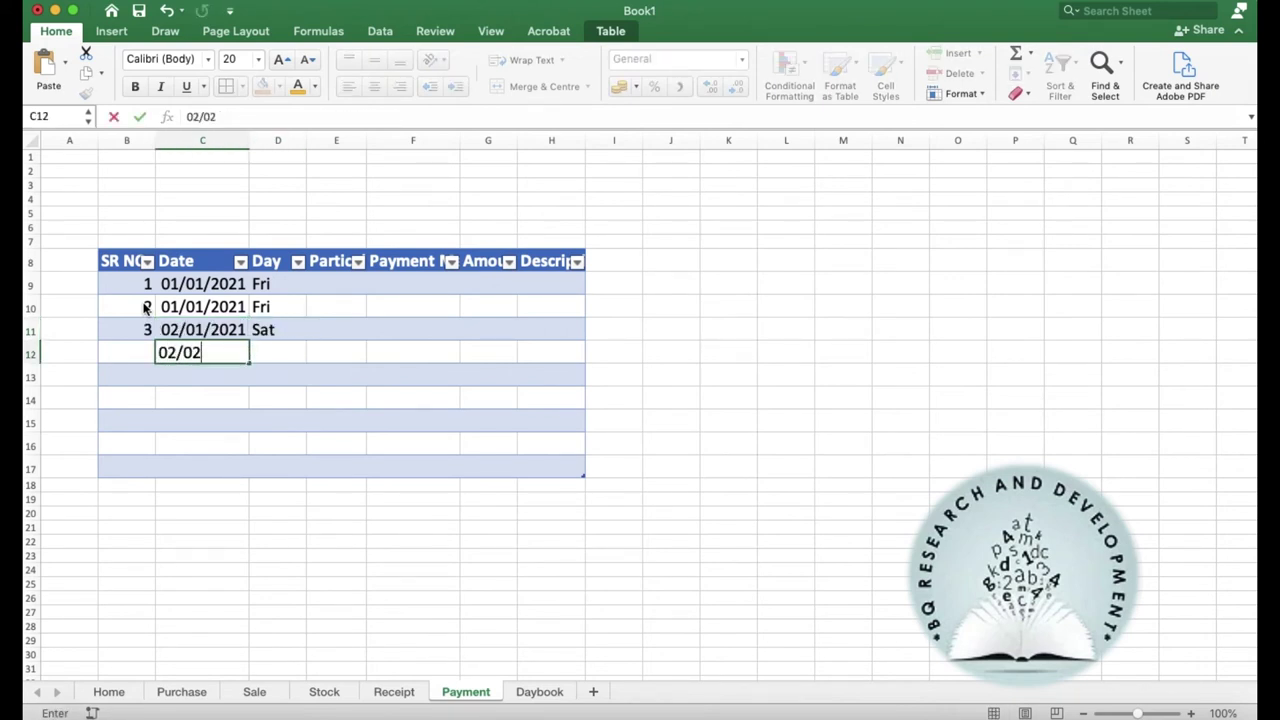
{"action": "type", "text": "/2021"}
{"action": "key", "text": "Tab"}
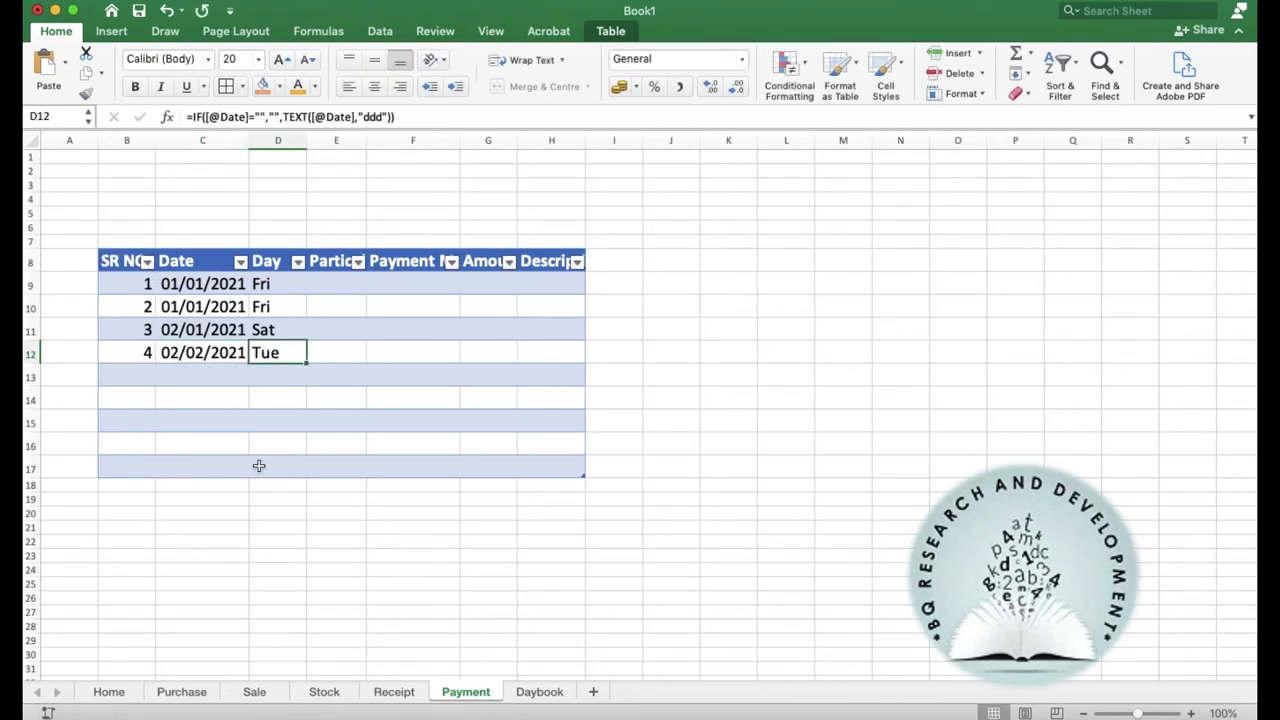
Step: Give F9 a data validation list with the values cash, cheque and credit
{"action": "left_click", "coordinate": [400, 691]}
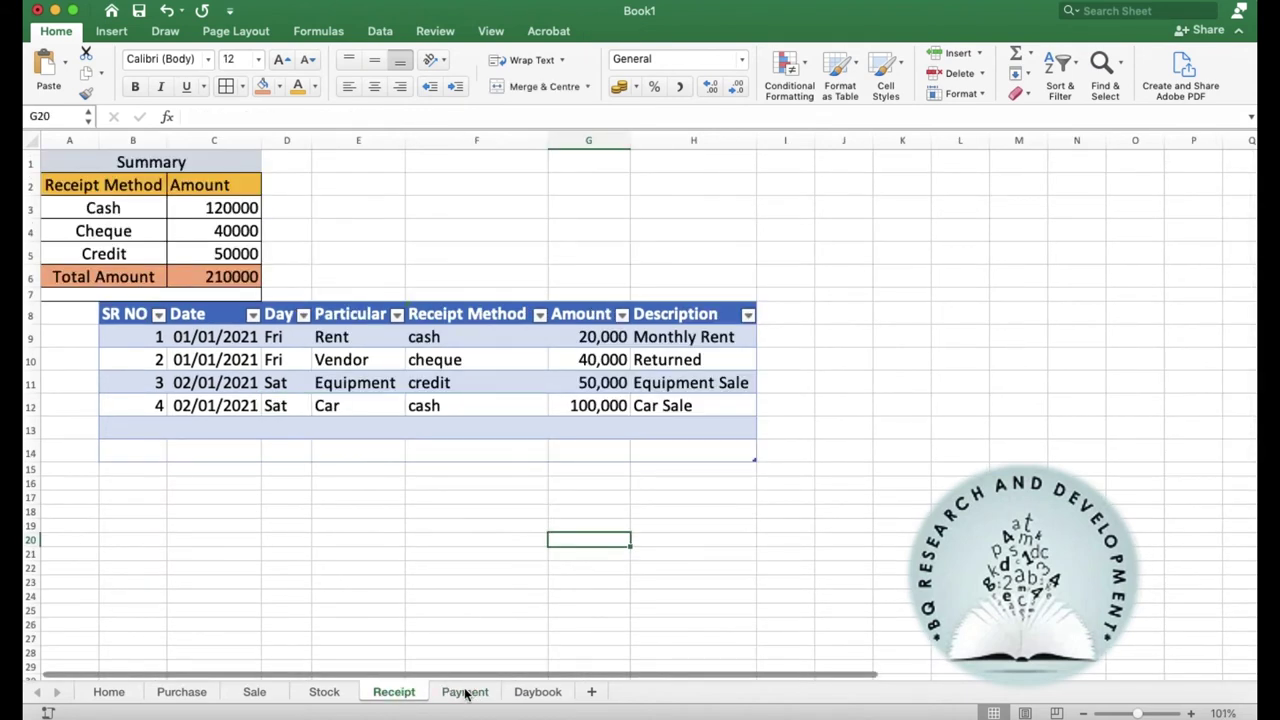
{"action": "left_click", "coordinate": [466, 691]}
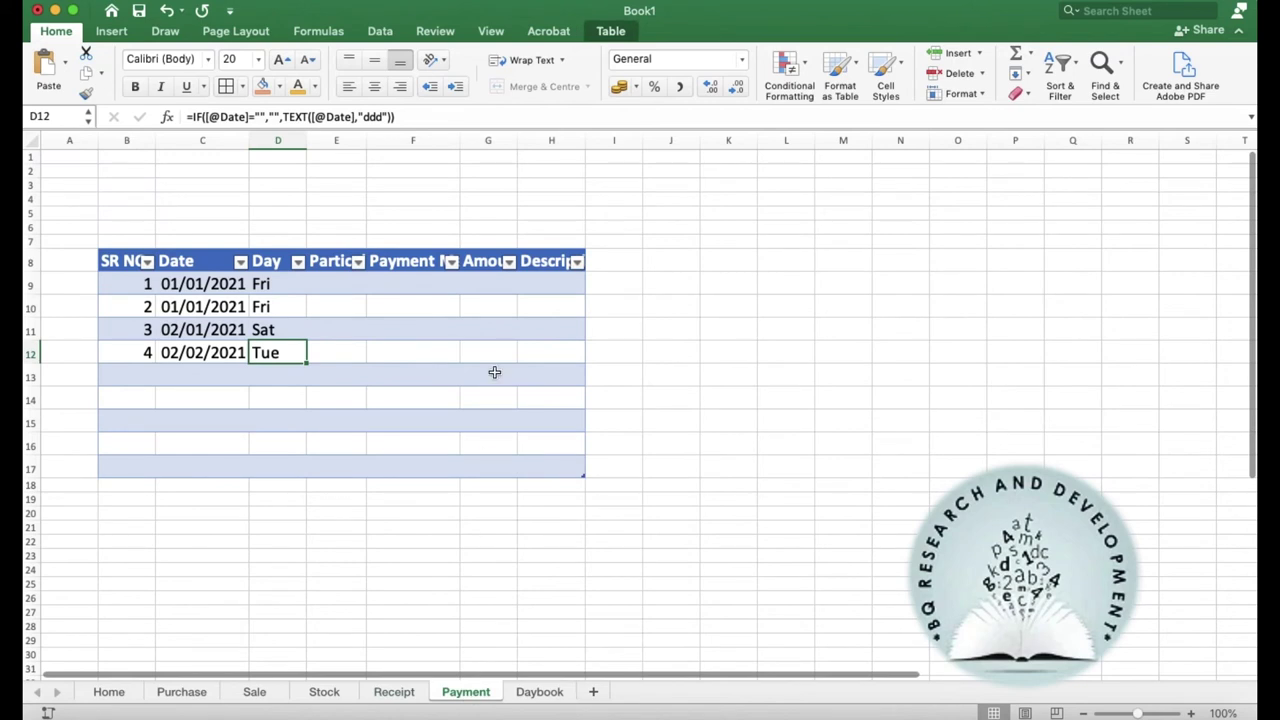
{"action": "left_click", "coordinate": [440, 279]}
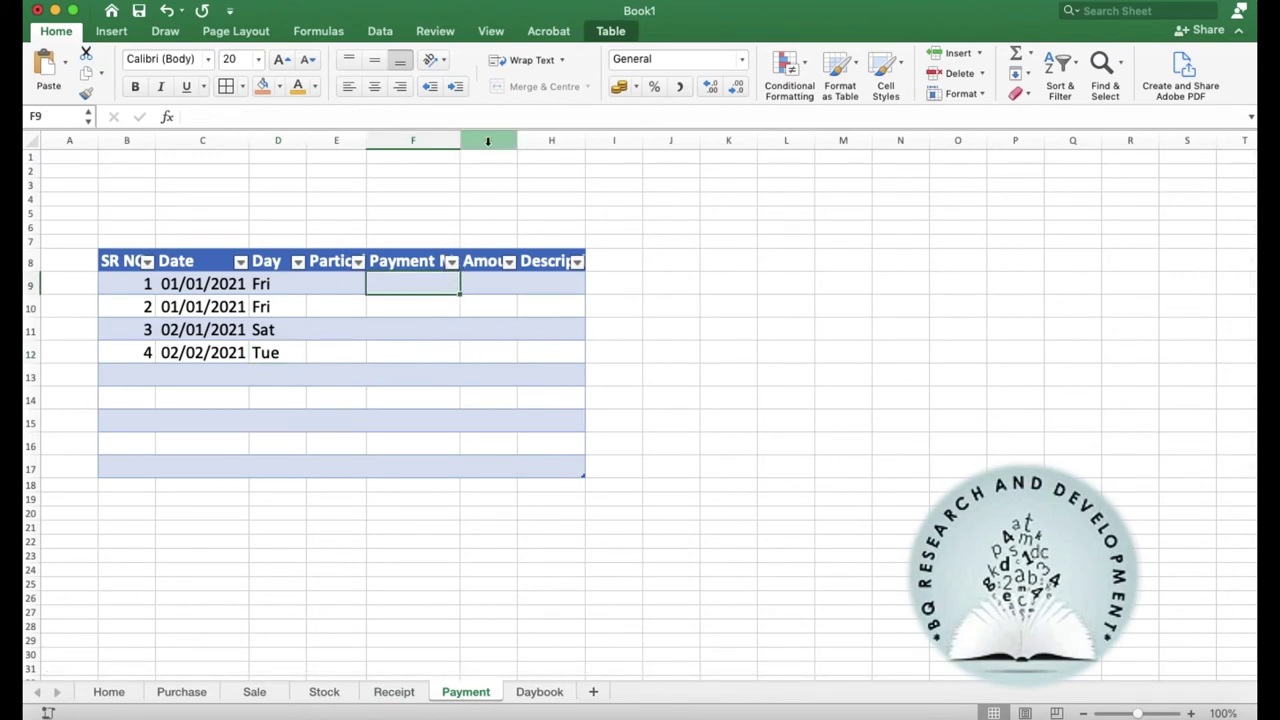
{"action": "left_click", "coordinate": [384, 33]}
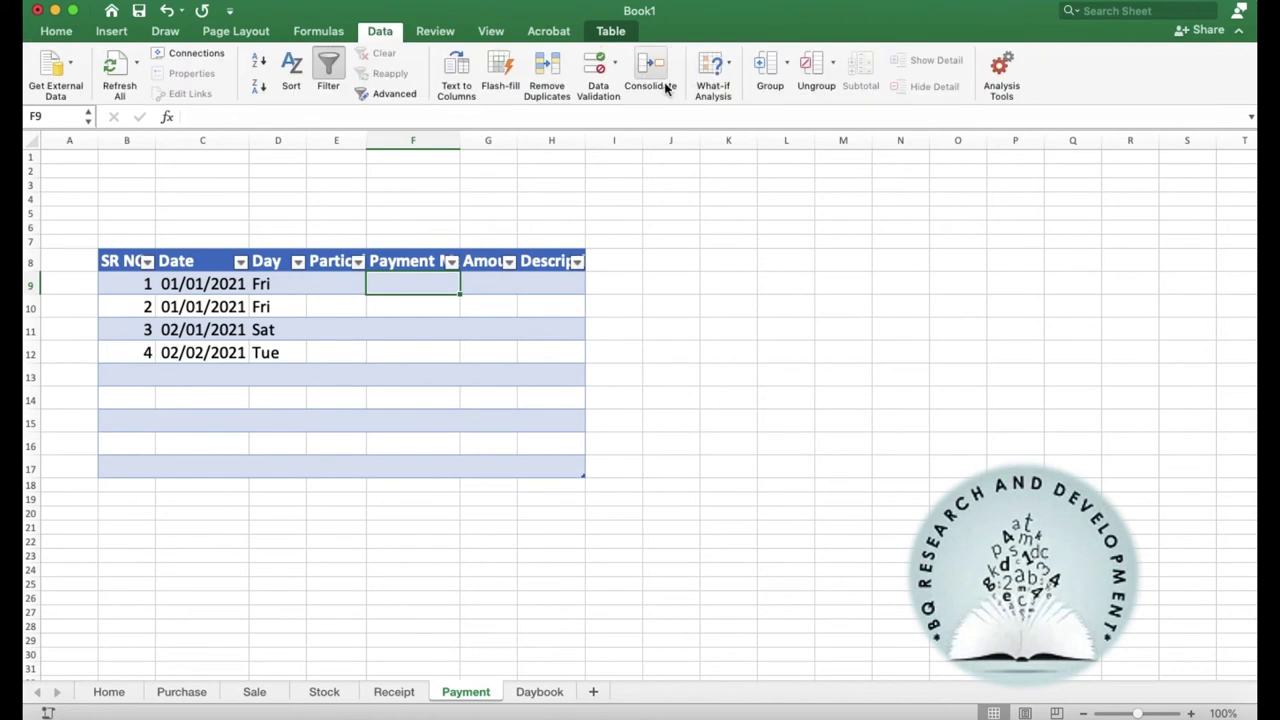
{"action": "left_click", "coordinate": [598, 84]}
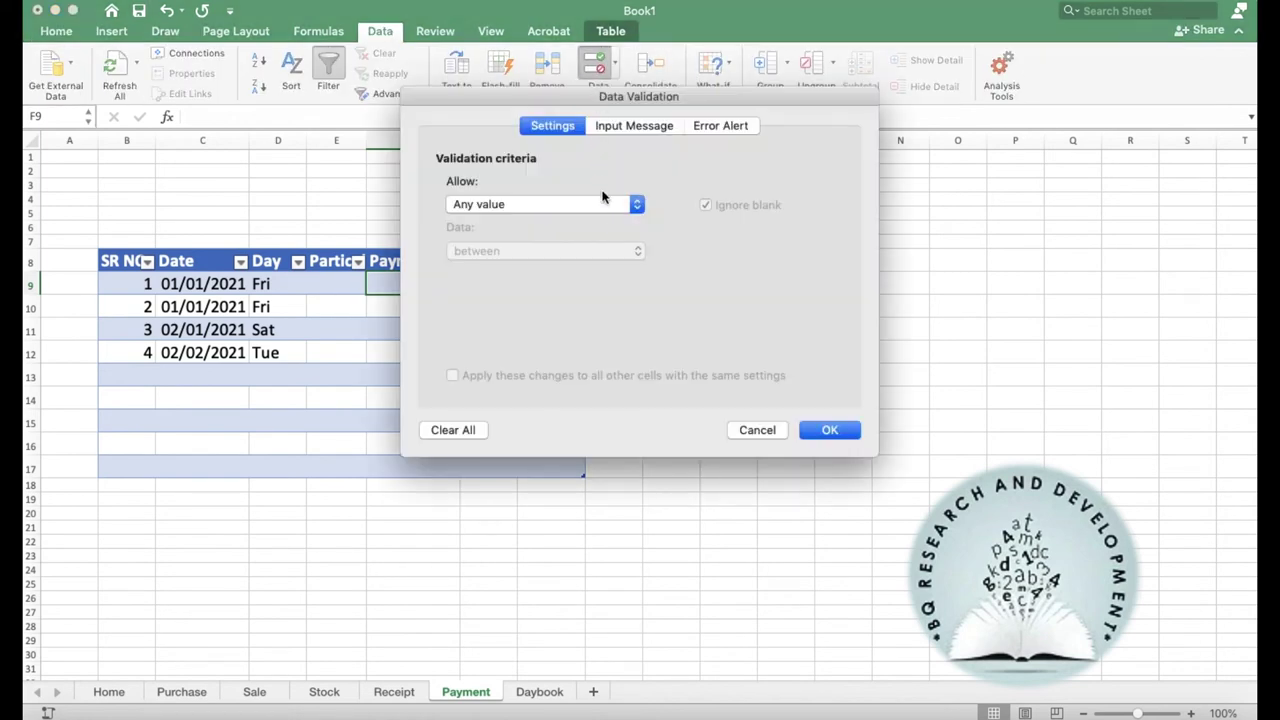
{"action": "left_click", "coordinate": [636, 206]}
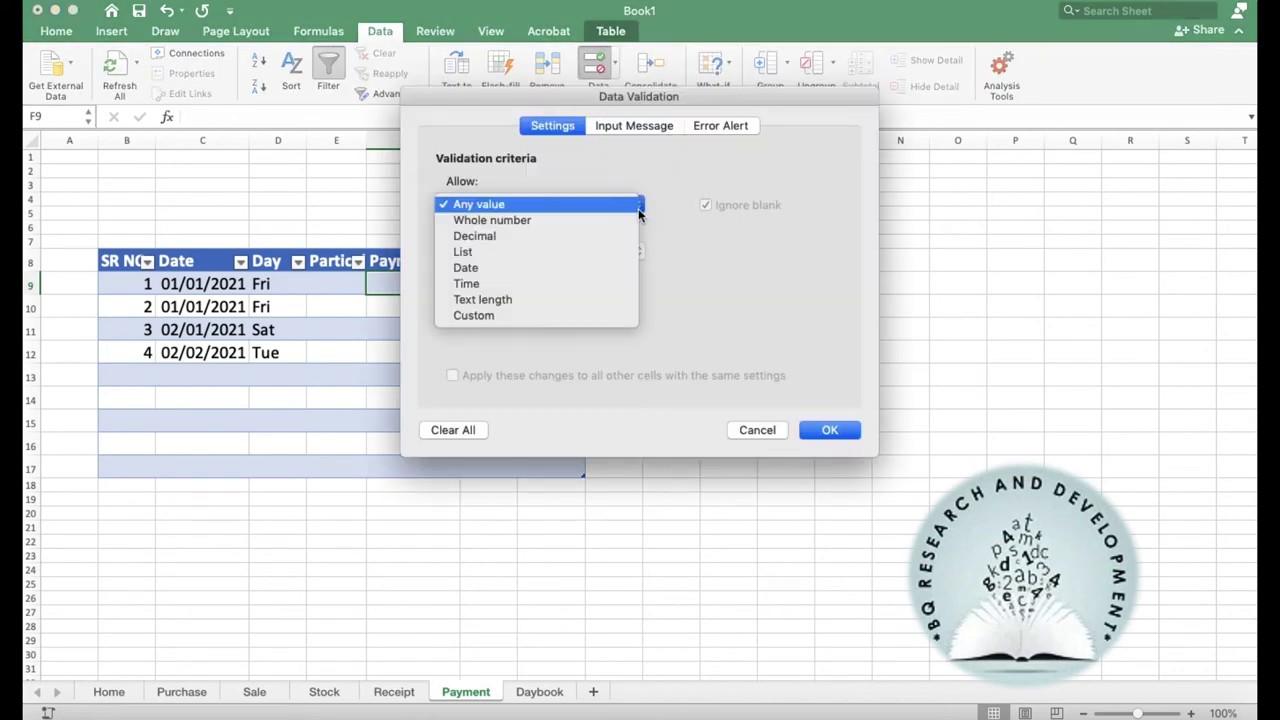
{"action": "left_click", "coordinate": [538, 253]}
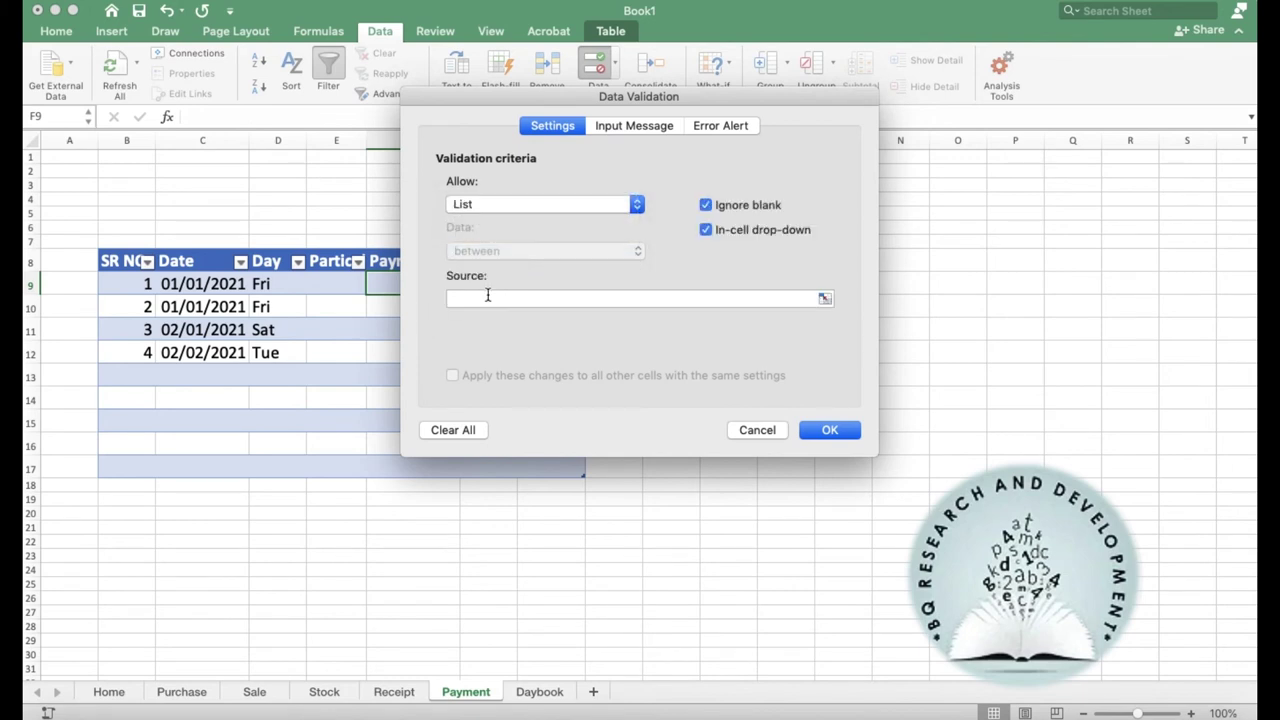
{"action": "left_click", "coordinate": [491, 296]}
{"action": "type", "text": "cas"}
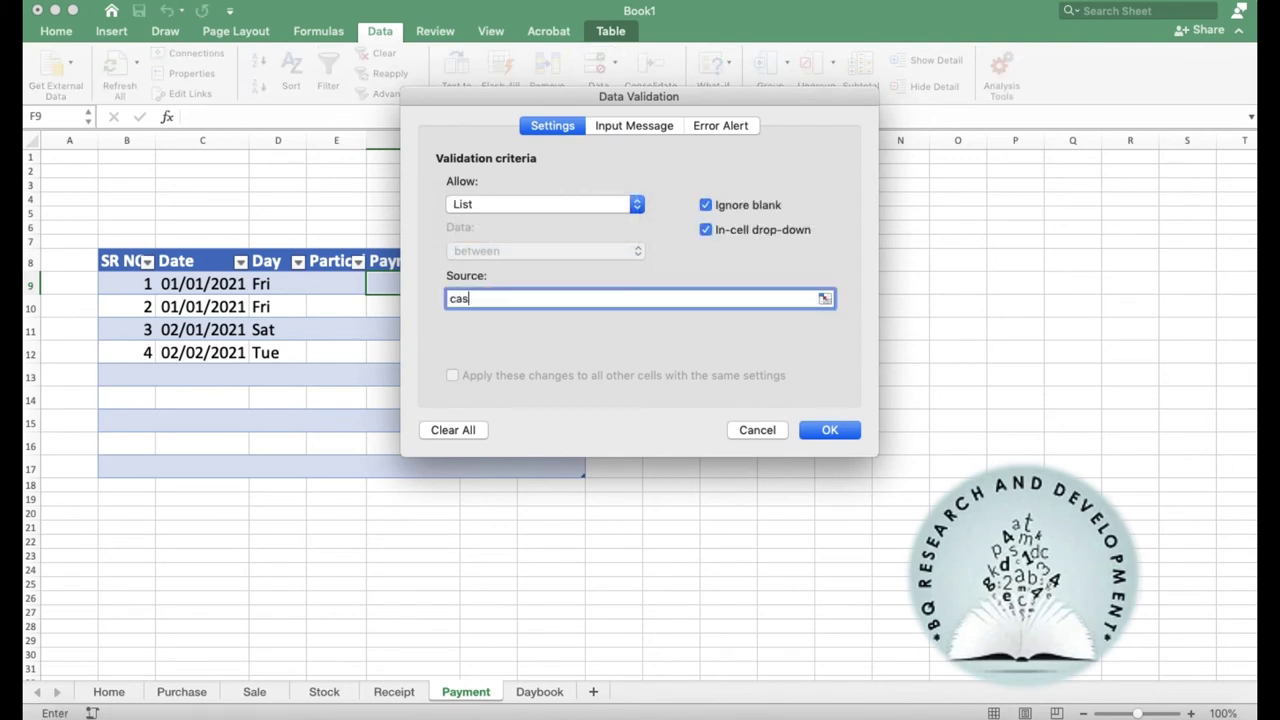
{"action": "type", "text": "ch"}
{"action": "type", "text": "que"}
{"action": "key", "text": "BackSpace"}
{"action": "key", "text": "BackSpace"}
{"action": "key", "text": "BackSpace"}
{"action": "type", "text": "que"}
{"action": "left_click", "coordinate": [810, 432]}
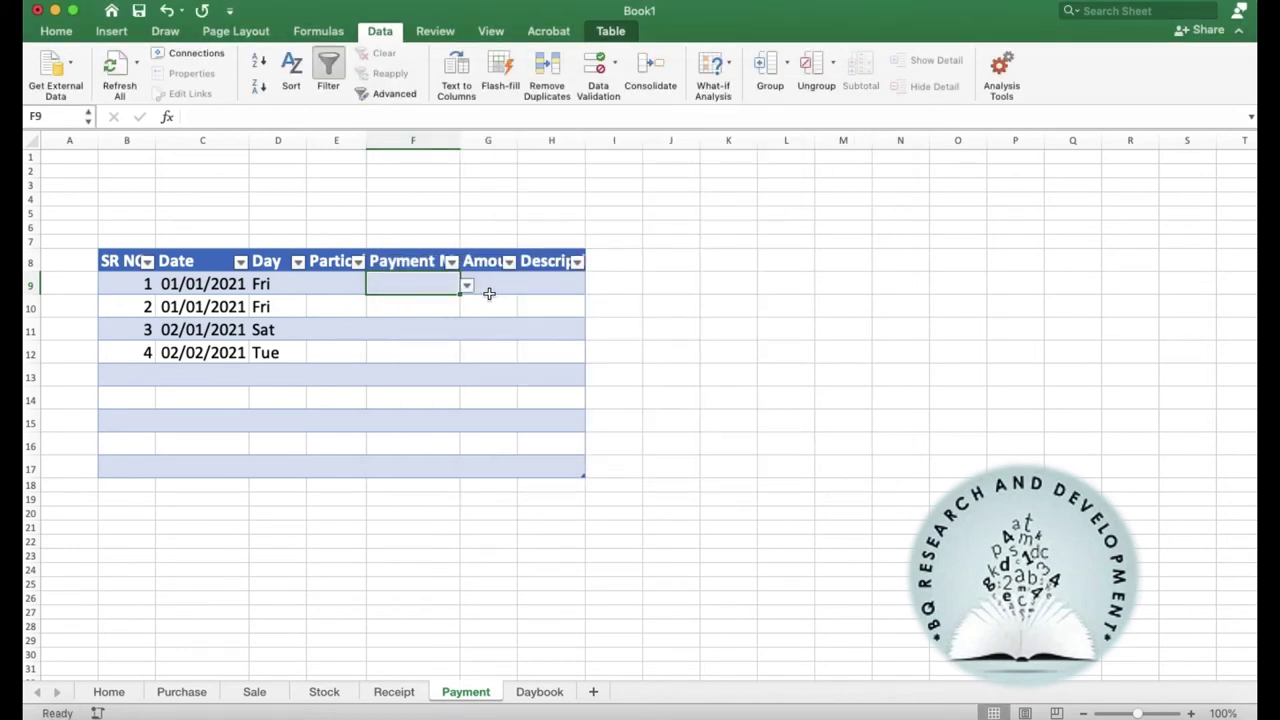
Step: Copy the F9 dropdown down through F17
{"action": "left_click_drag", "start_coordinate": [460, 294], "coordinate": [463, 475]}
{"action": "left_click", "coordinate": [502, 360]}
{"action": "left_click", "coordinate": [425, 311]}
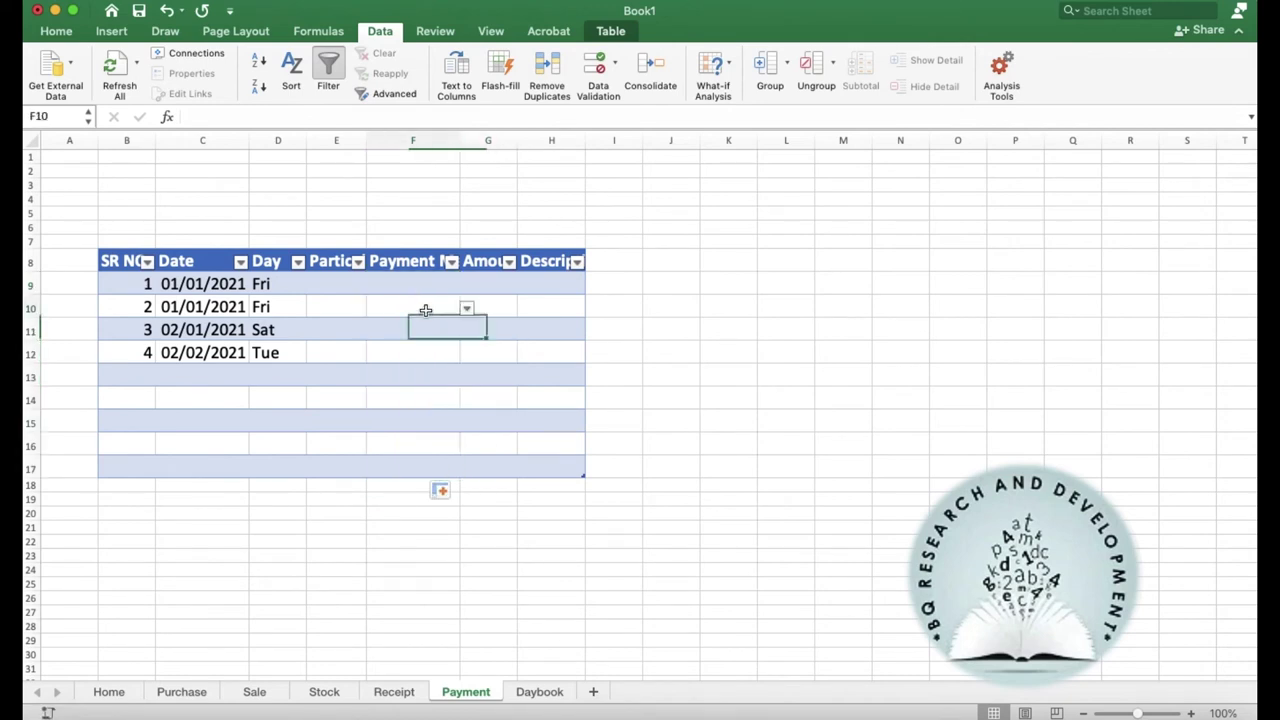
{"action": "left_click", "coordinate": [423, 284]}
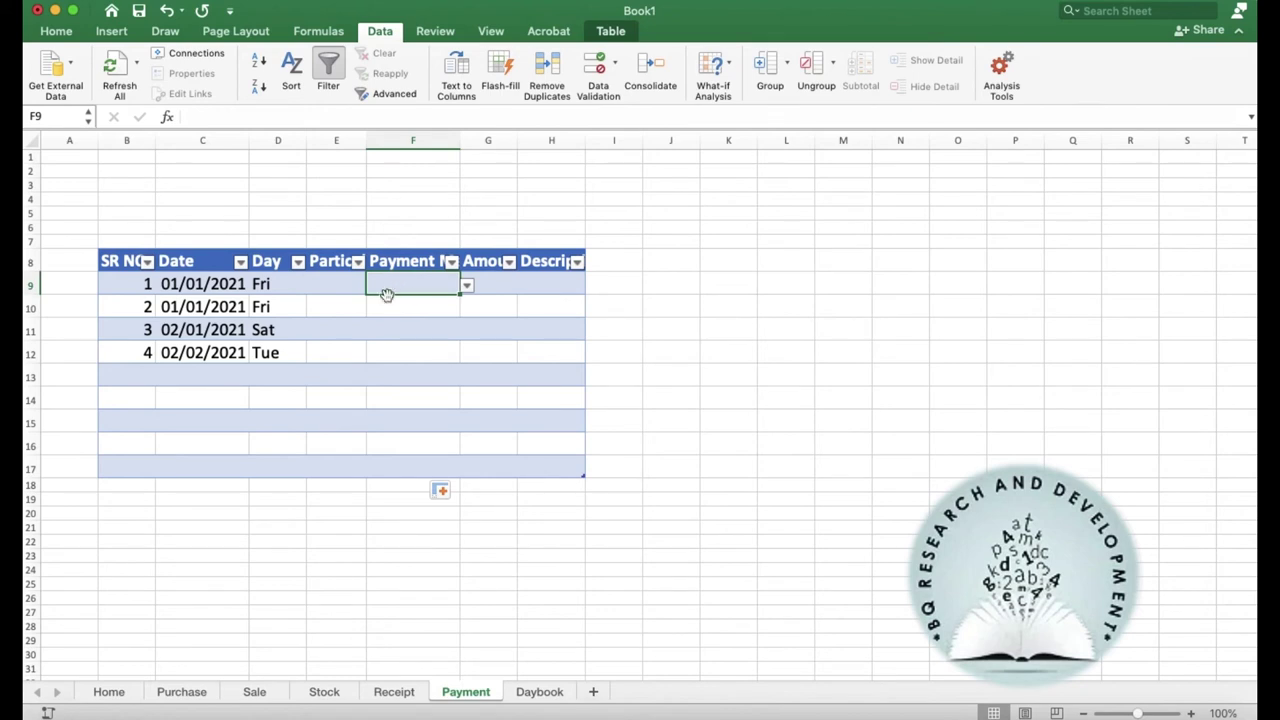
Step: Copy the Summary table in A1:C6 from the Receipt sheet
{"action": "left_click", "coordinate": [390, 694]}
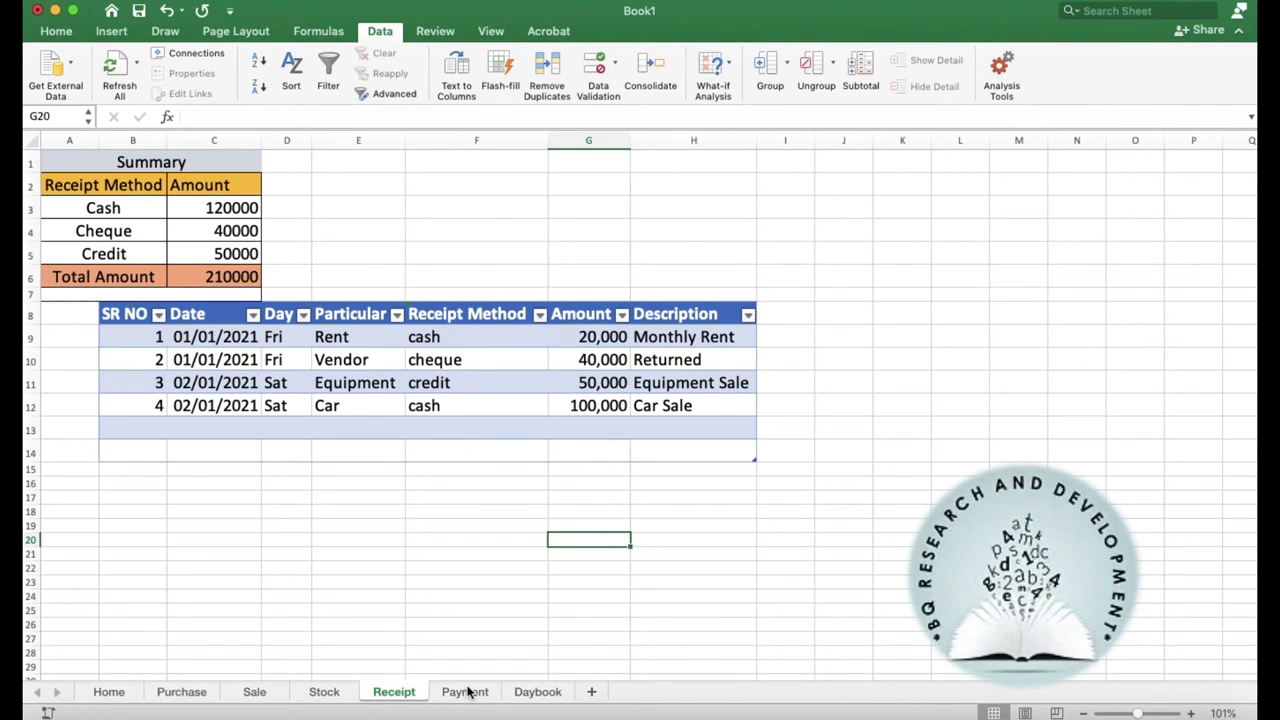
{"action": "left_click", "coordinate": [93, 161]}
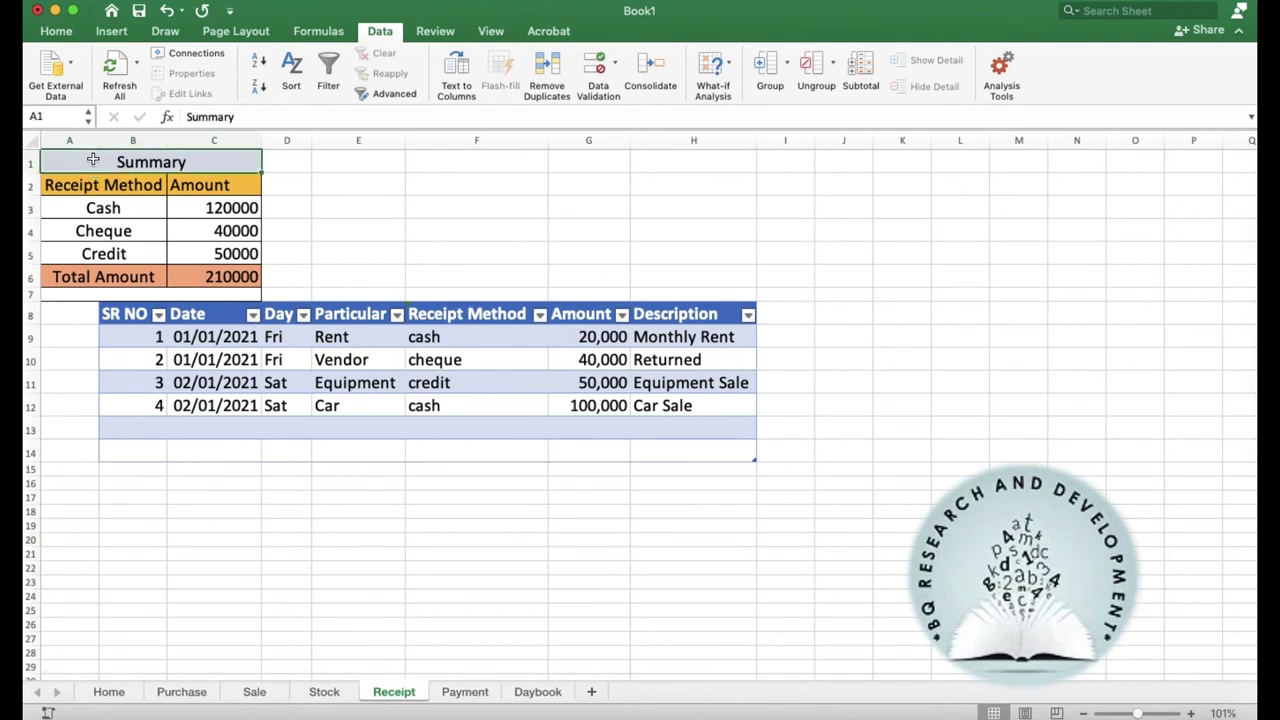
{"action": "key", "text": "shift+Down"}
{"action": "key", "text": "shift+Down"}
{"action": "key", "text": "shift+Down"}
{"action": "key", "text": "shift+Down"}
{"action": "key", "text": "shift+Down"}
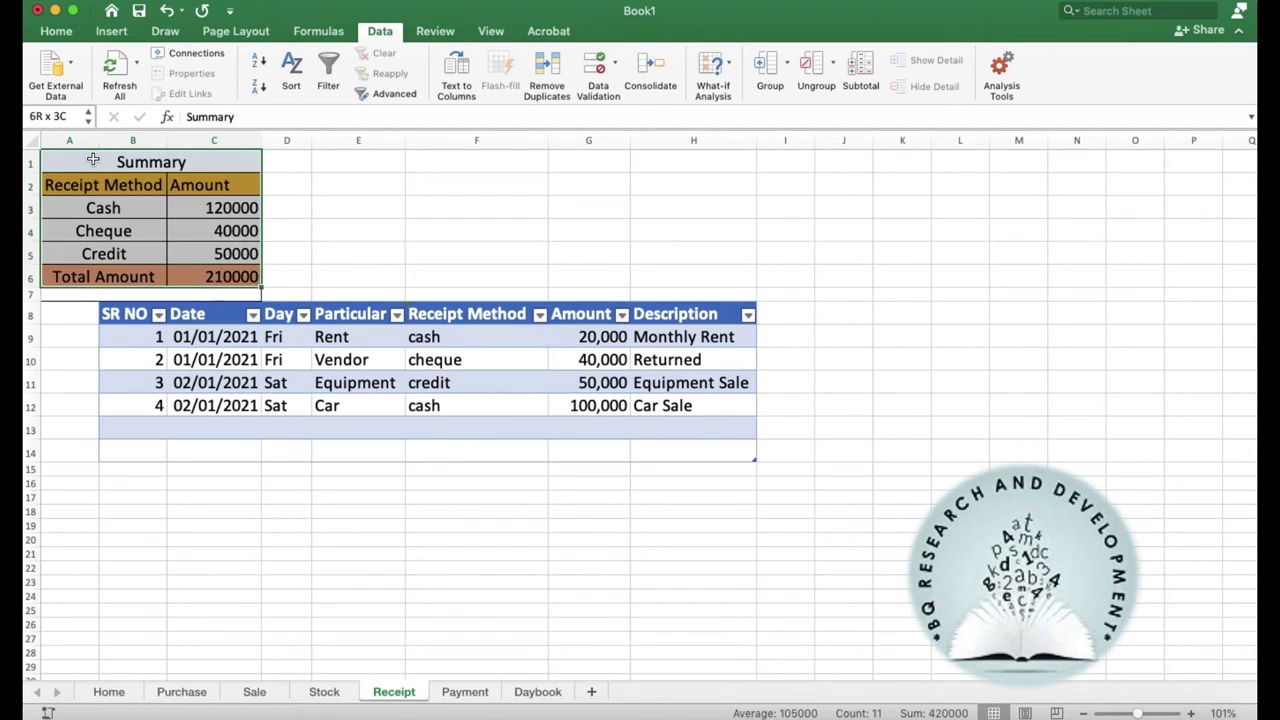
{"action": "key", "text": "super+c"}
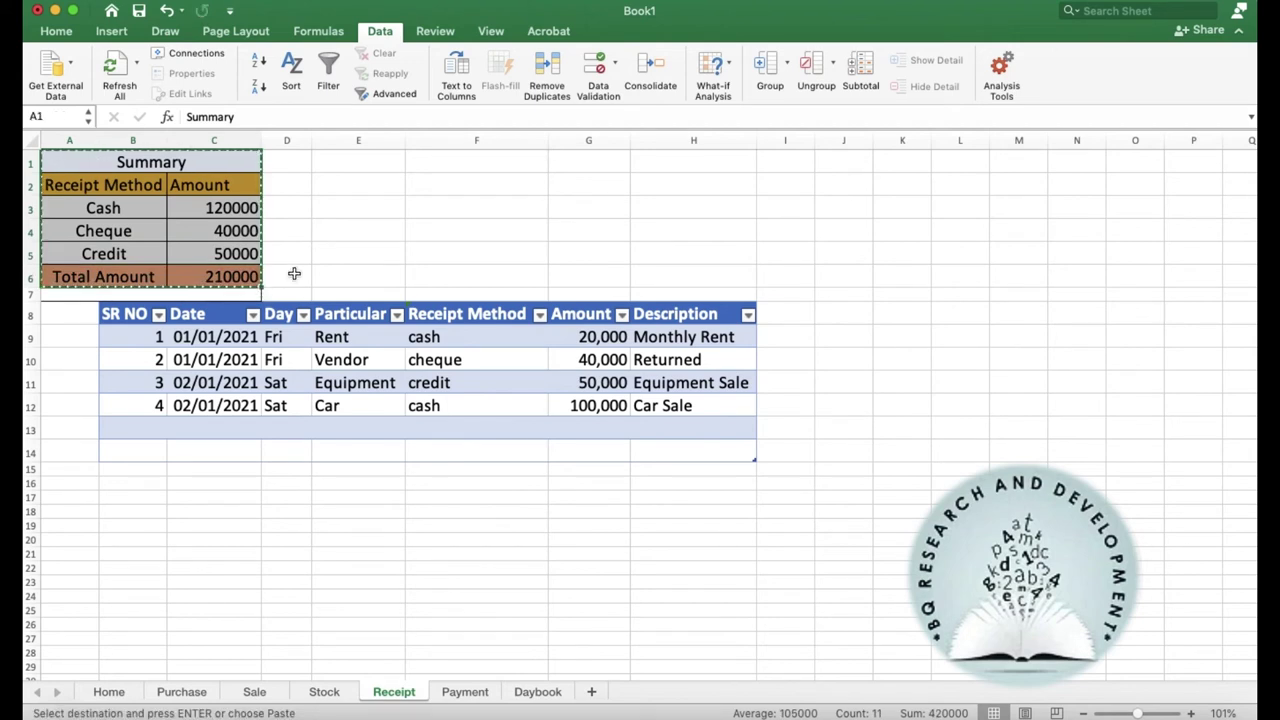
{"action": "left_click", "coordinate": [342, 233]}
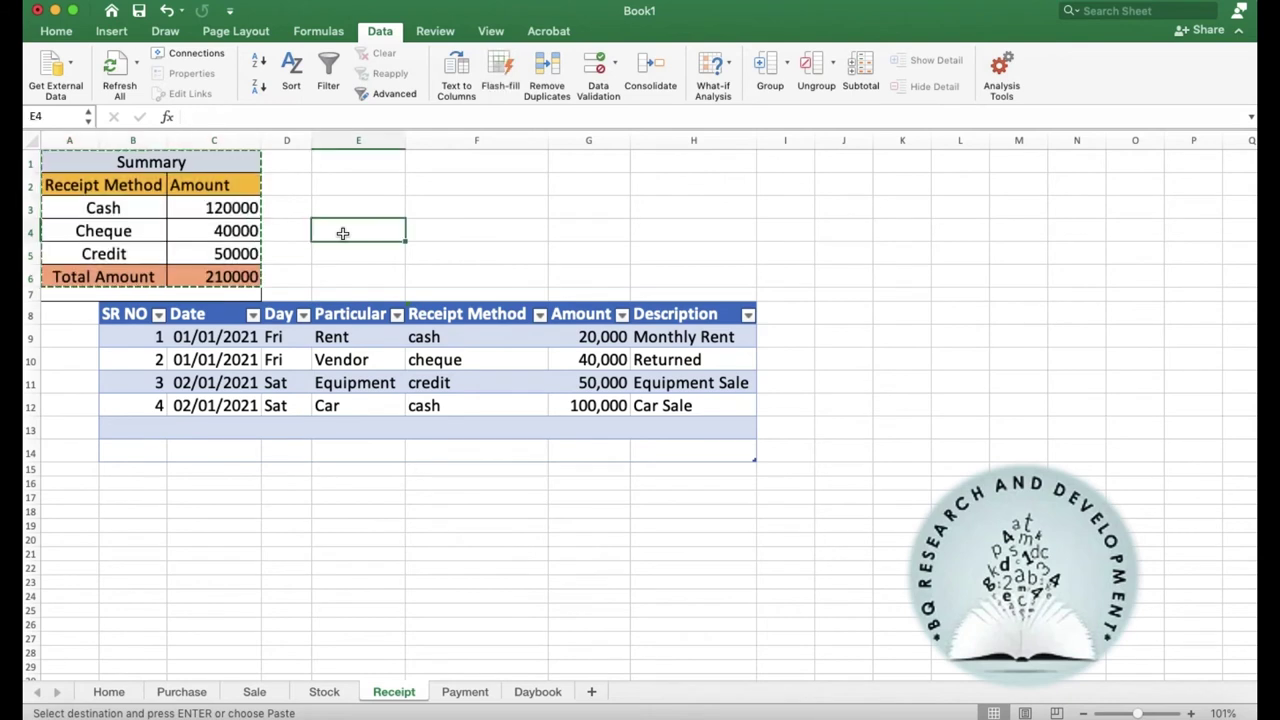
Step: Paste the Summary table at A1 on the Payment sheet and widen column B
{"action": "left_click", "coordinate": [467, 692]}
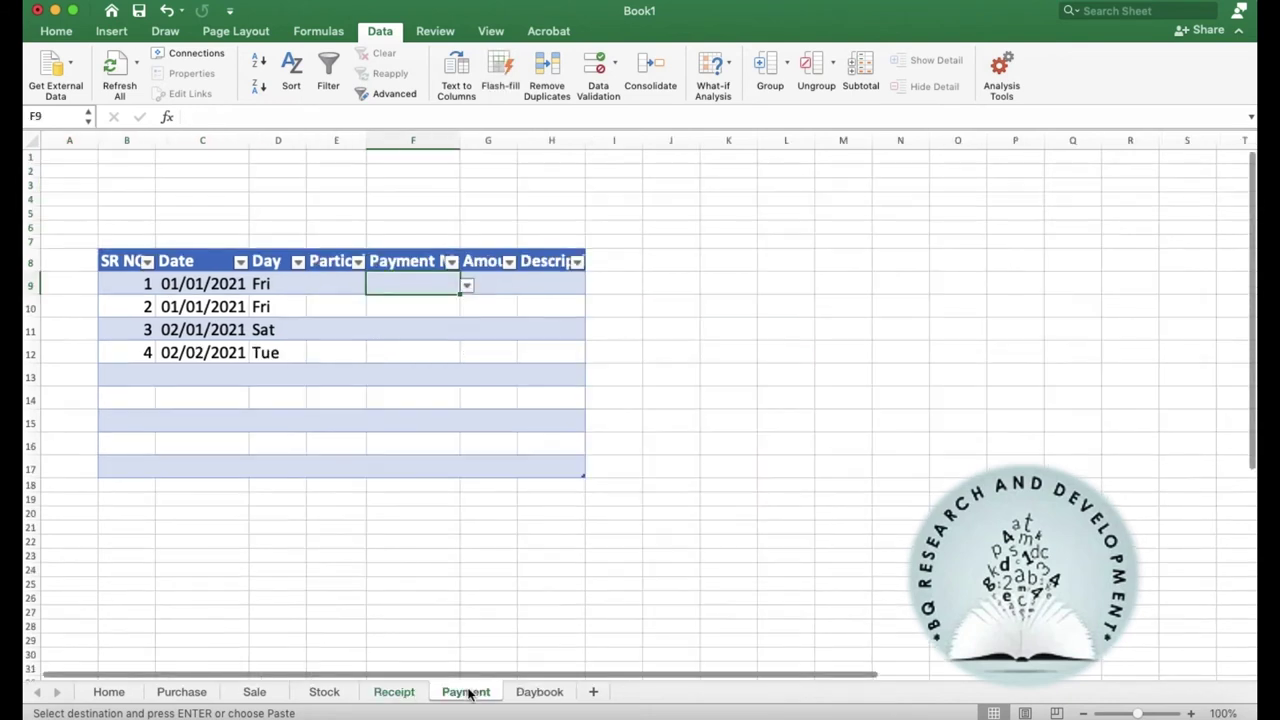
{"action": "left_click", "coordinate": [72, 155]}
{"action": "key", "text": "super+v"}
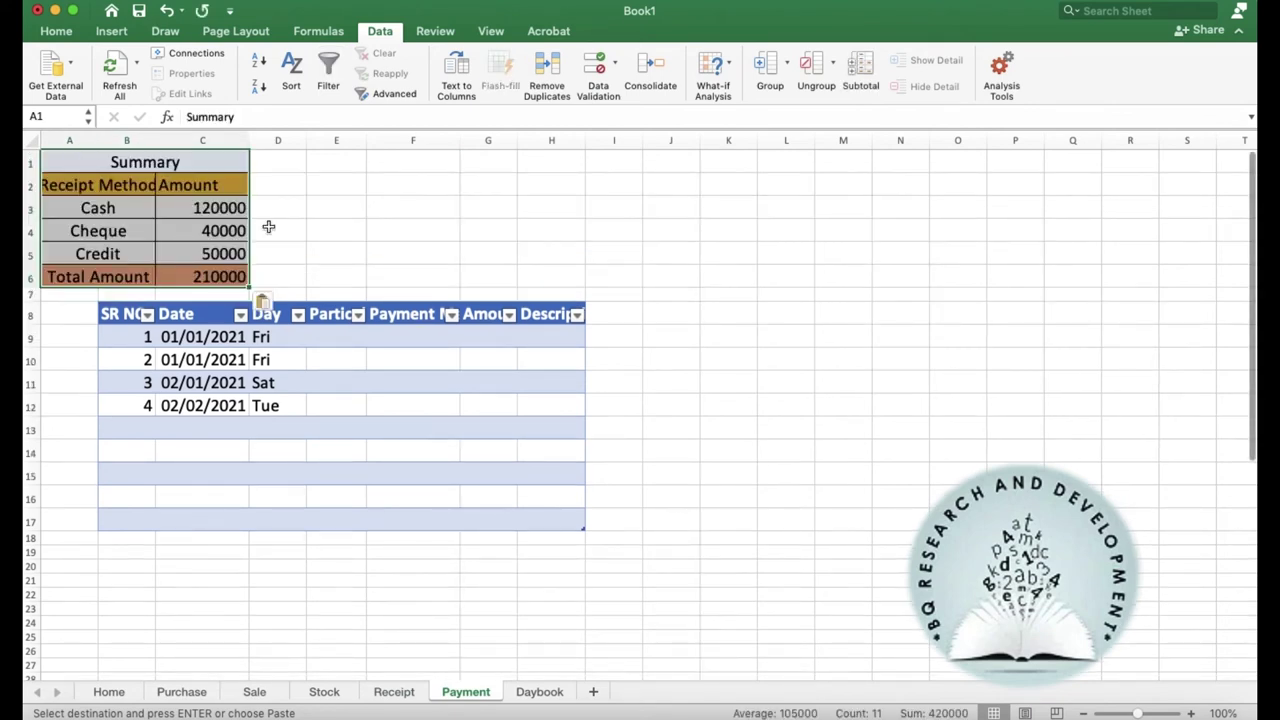
{"action": "left_click", "coordinate": [315, 208]}
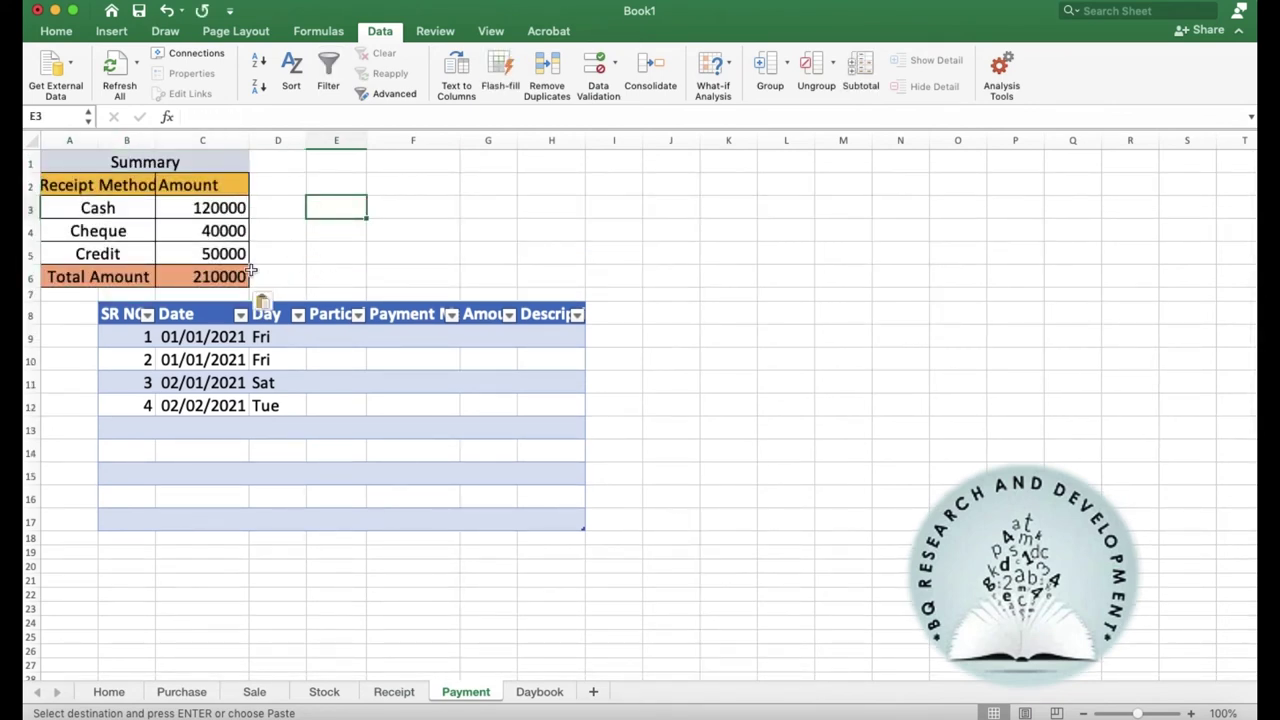
{"action": "left_click_drag", "start_coordinate": [155, 142], "coordinate": [165, 142]}
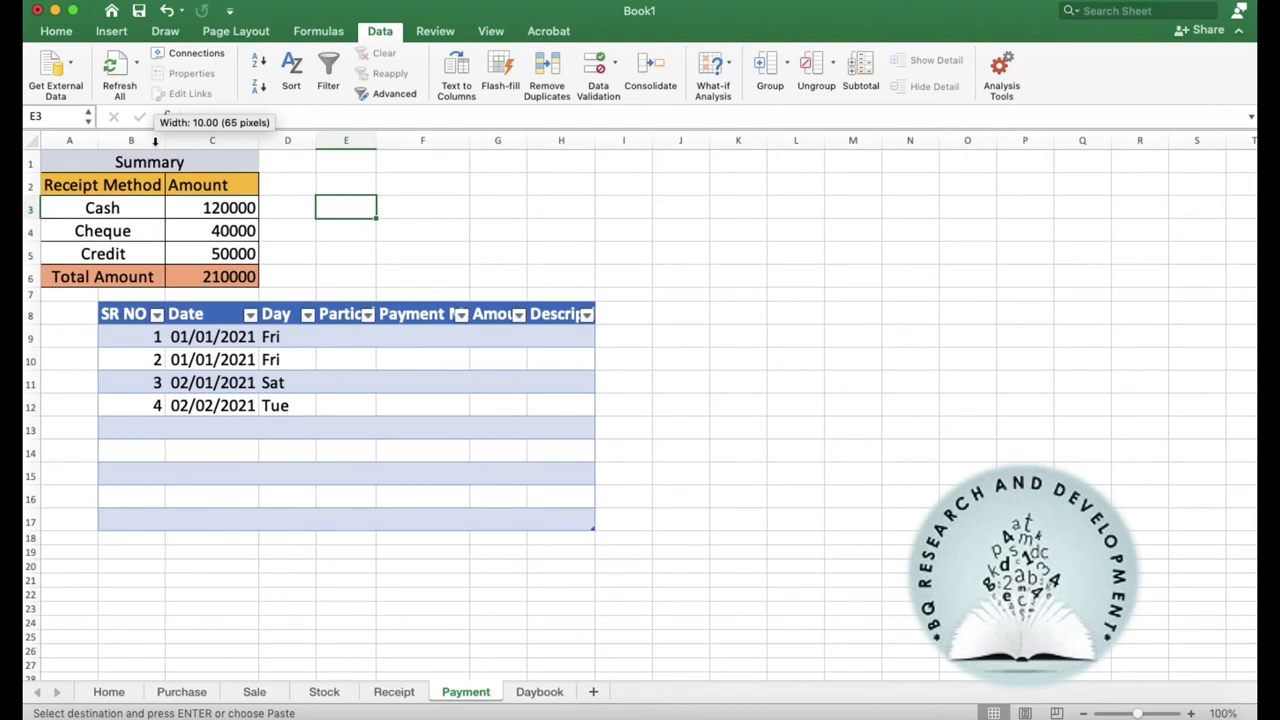
{"action": "left_click", "coordinate": [352, 334]}
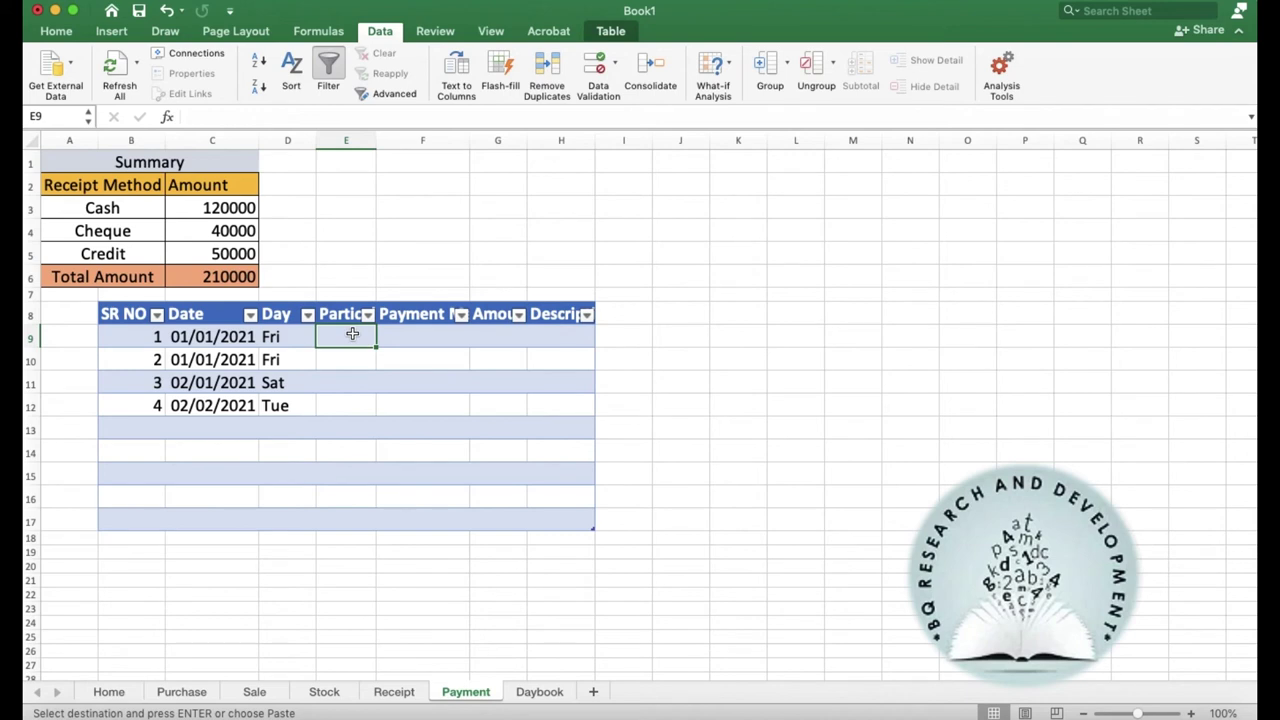
Step: Complete payment row 9 as Rent, cash, 40,000, Flat Rent, widening the Amount column
{"action": "type", "text": "Rent"}
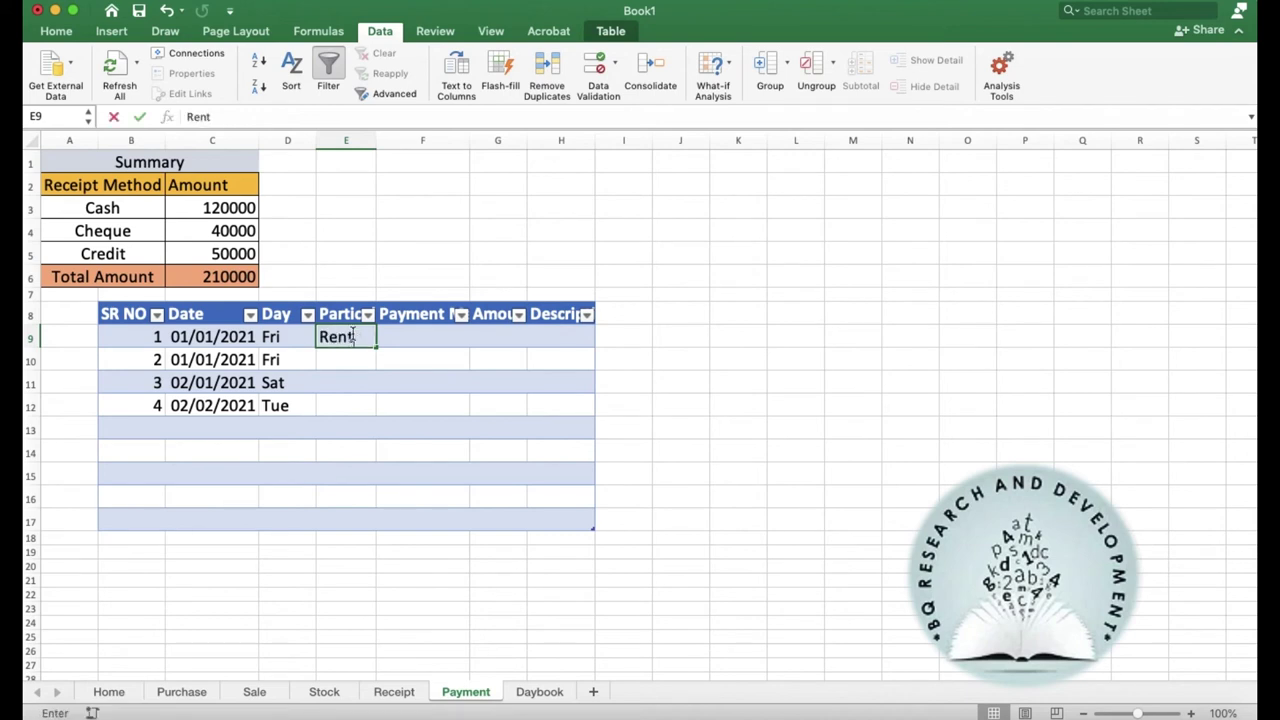
{"action": "key", "text": "Tab"}
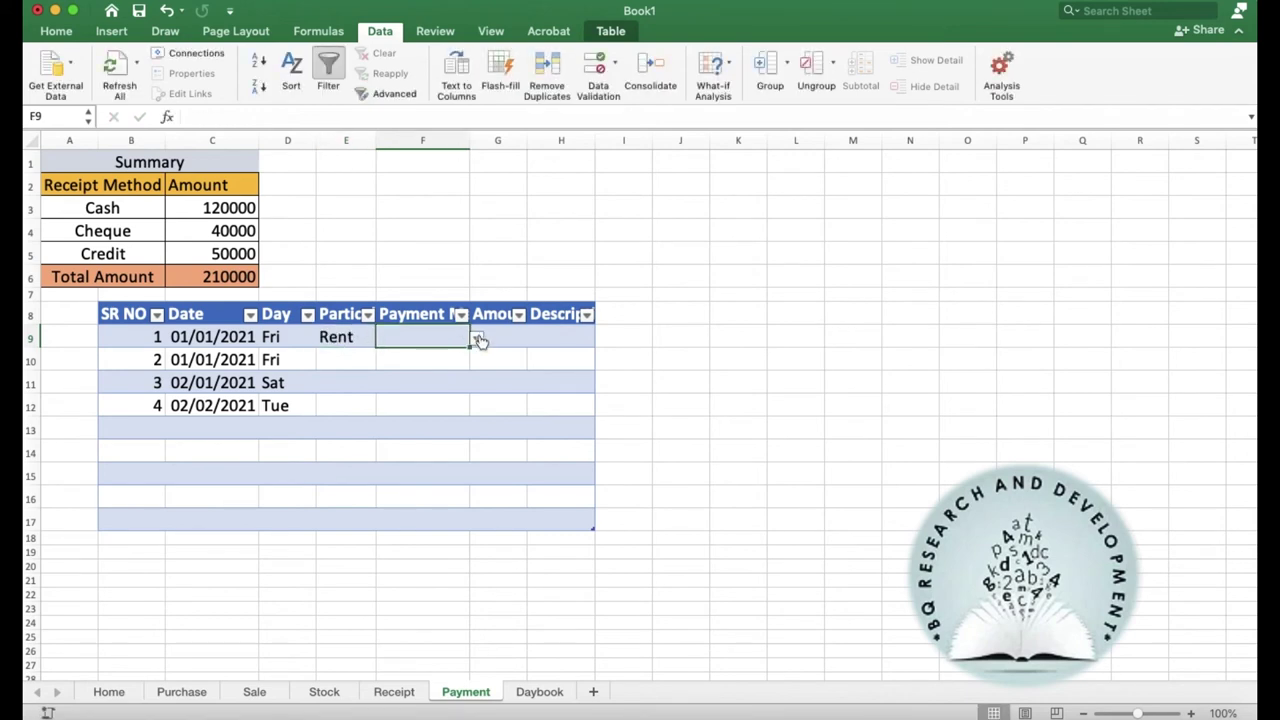
{"action": "left_click", "coordinate": [478, 339]}
{"action": "left_click", "coordinate": [424, 360]}
{"action": "left_click", "coordinate": [506, 337]}
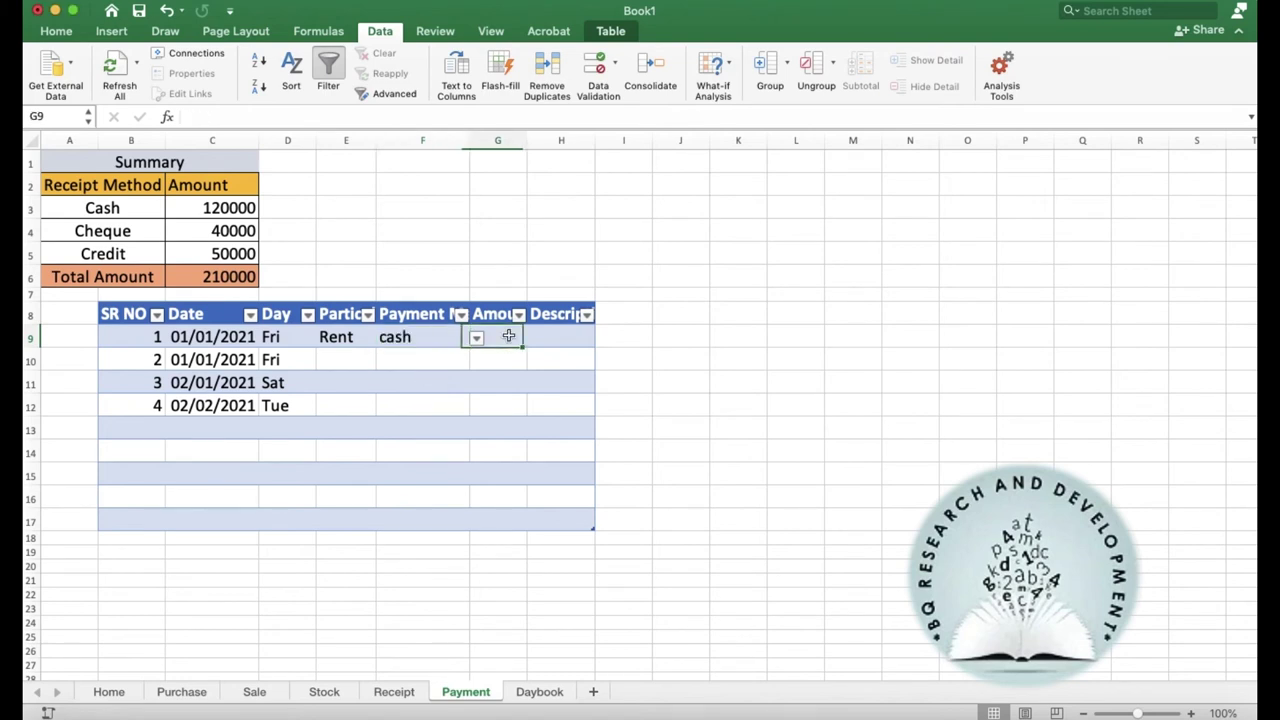
{"action": "type", "text": "40"}
{"action": "type", "text": ",000"}
{"action": "key", "text": "Tab"}
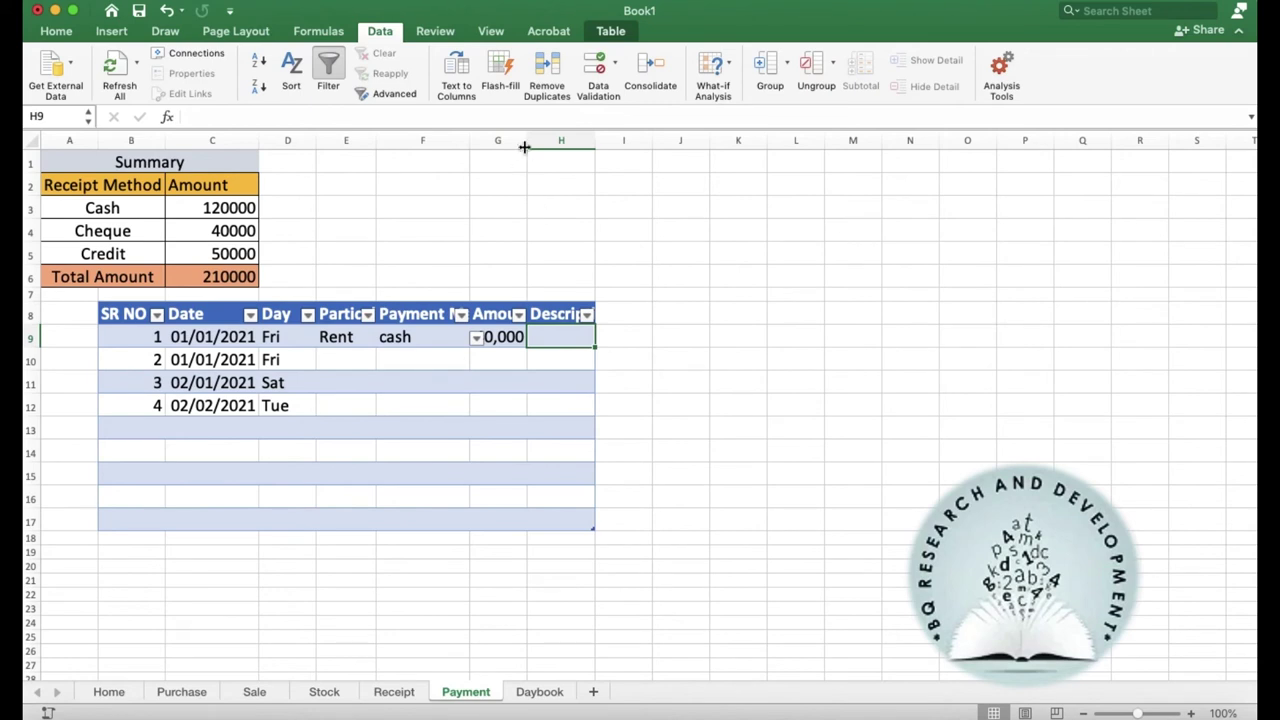
{"action": "left_click_drag", "start_coordinate": [527, 140], "coordinate": [550, 140]}
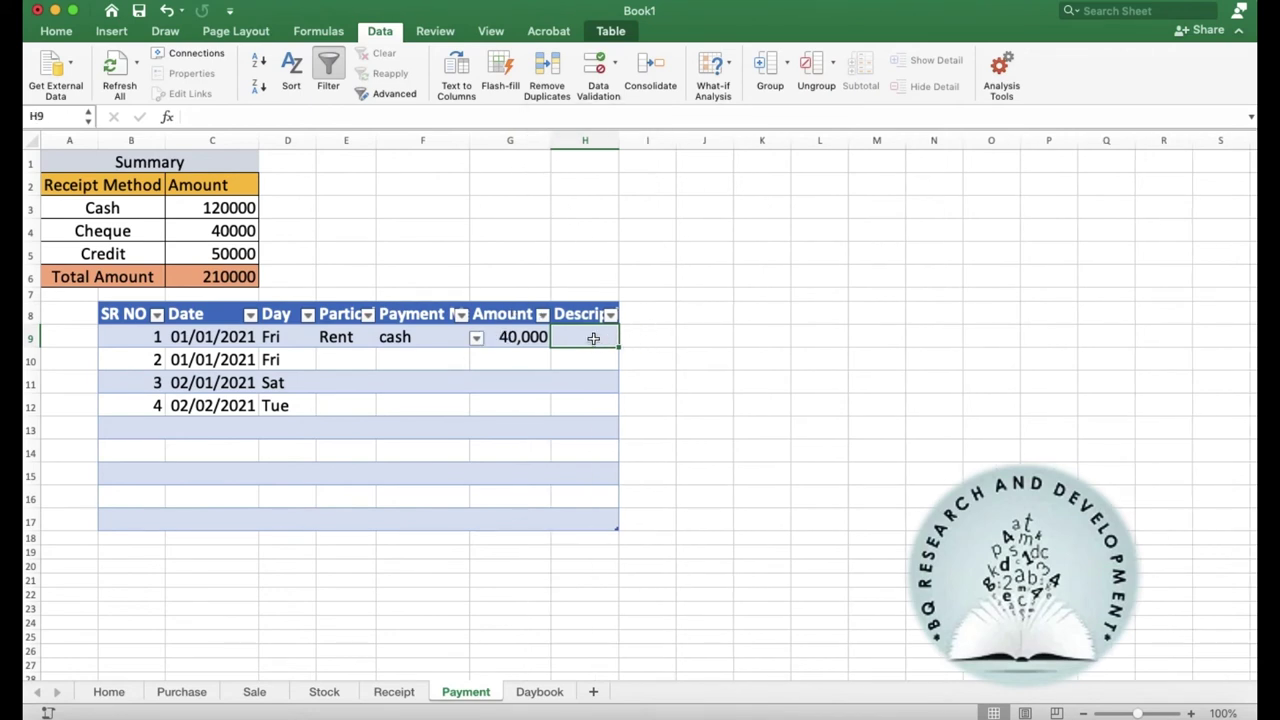
{"action": "type", "text": "Flat Rent"}
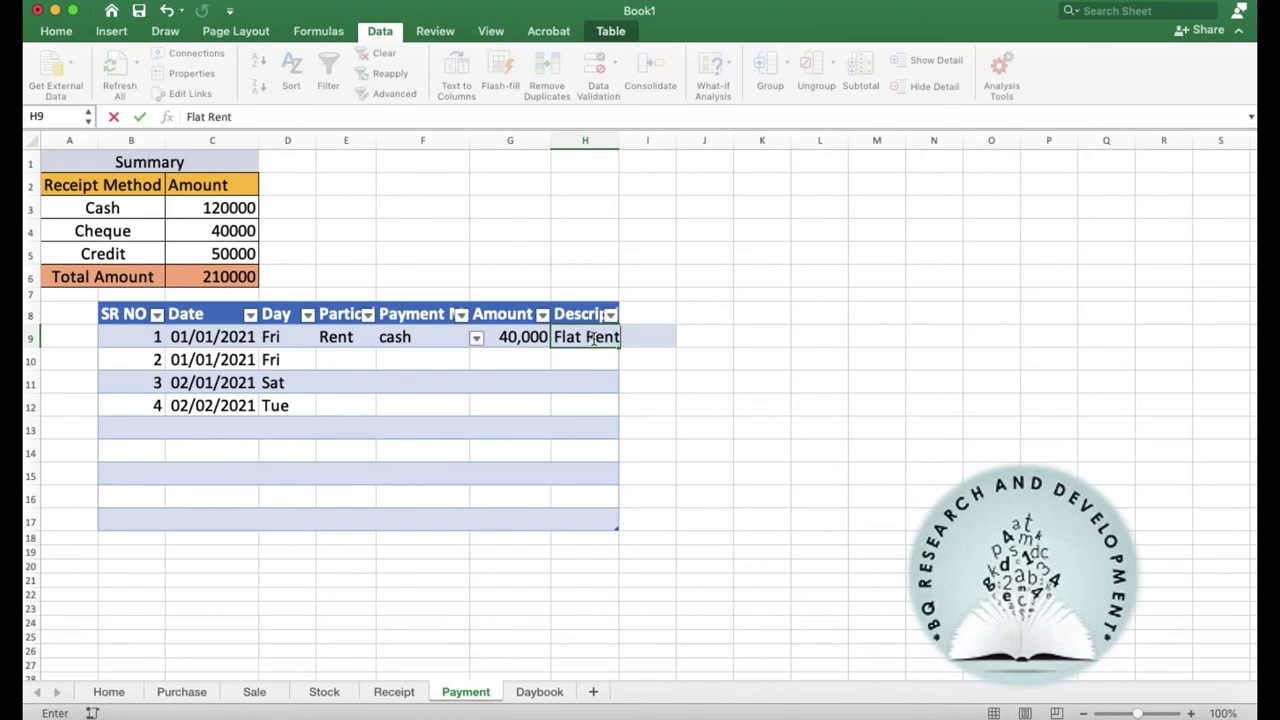
{"action": "key", "text": "Return"}
Step: Enter row 10 as Car Rent, cheque, 20,000, Car Rent, widening the Particular column
{"action": "left_click", "coordinate": [337, 364]}
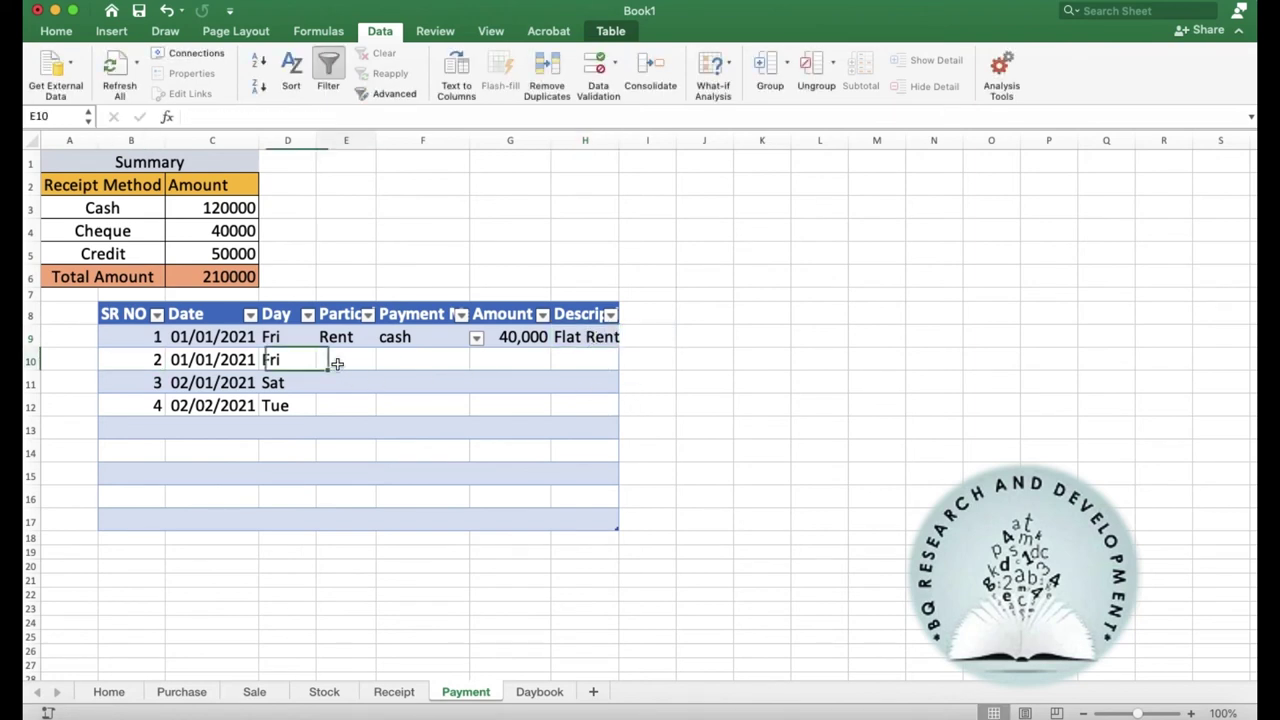
{"action": "type", "text": "Car Re"}
{"action": "key", "text": "Tab"}
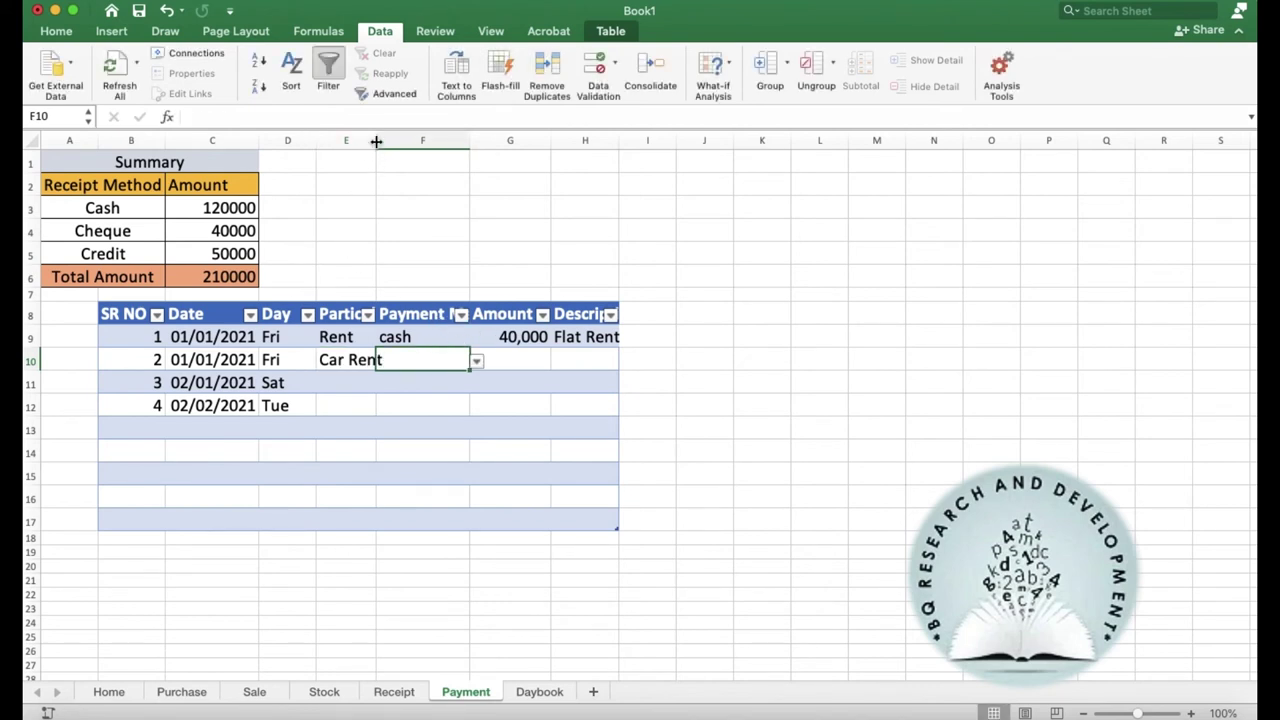
{"action": "left_click_drag", "start_coordinate": [371, 148], "coordinate": [408, 148]}
{"action": "left_click", "coordinate": [510, 363]}
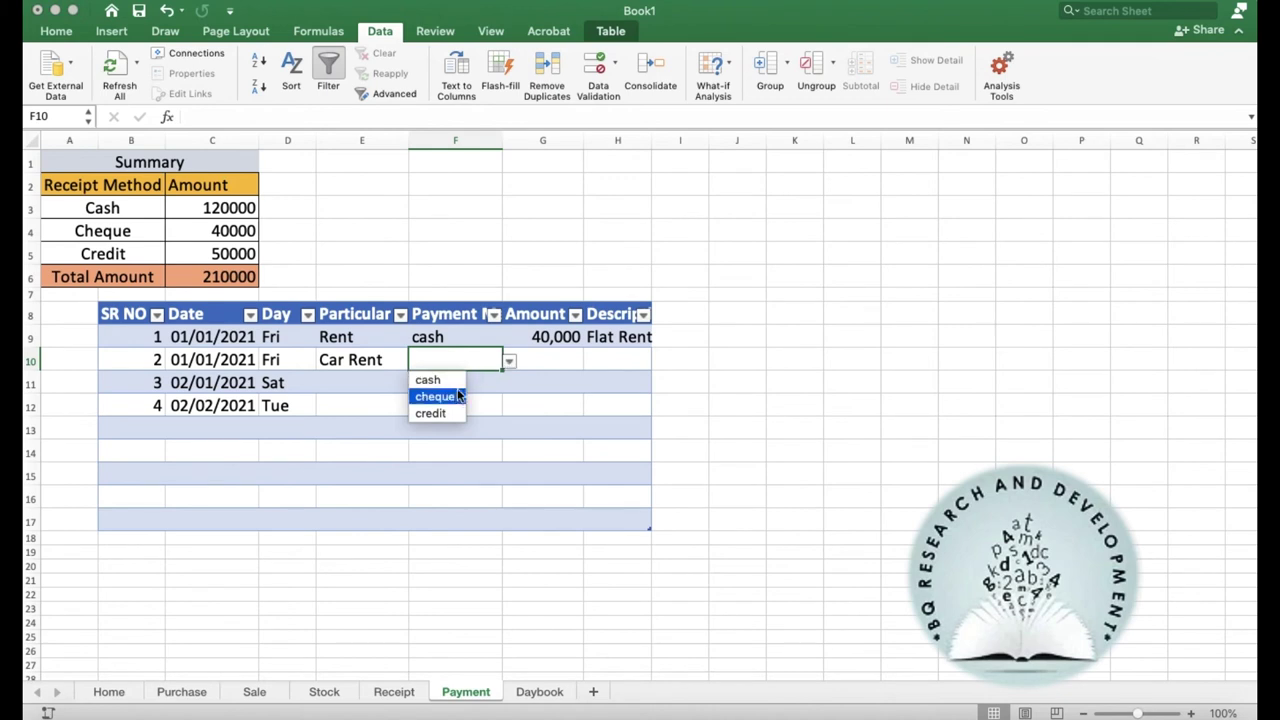
{"action": "left_click", "coordinate": [452, 395]}
{"action": "left_click", "coordinate": [546, 361]}
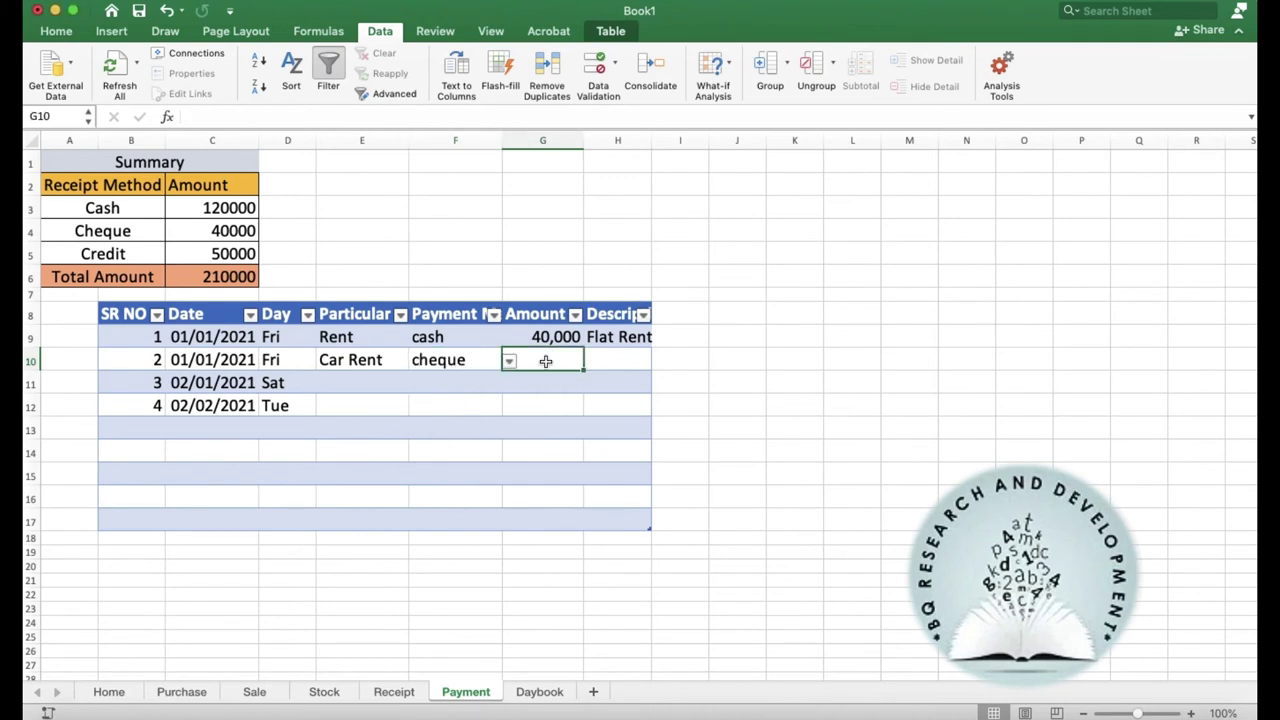
{"action": "type", "text": "20,000"}
{"action": "key", "text": "Tab"}
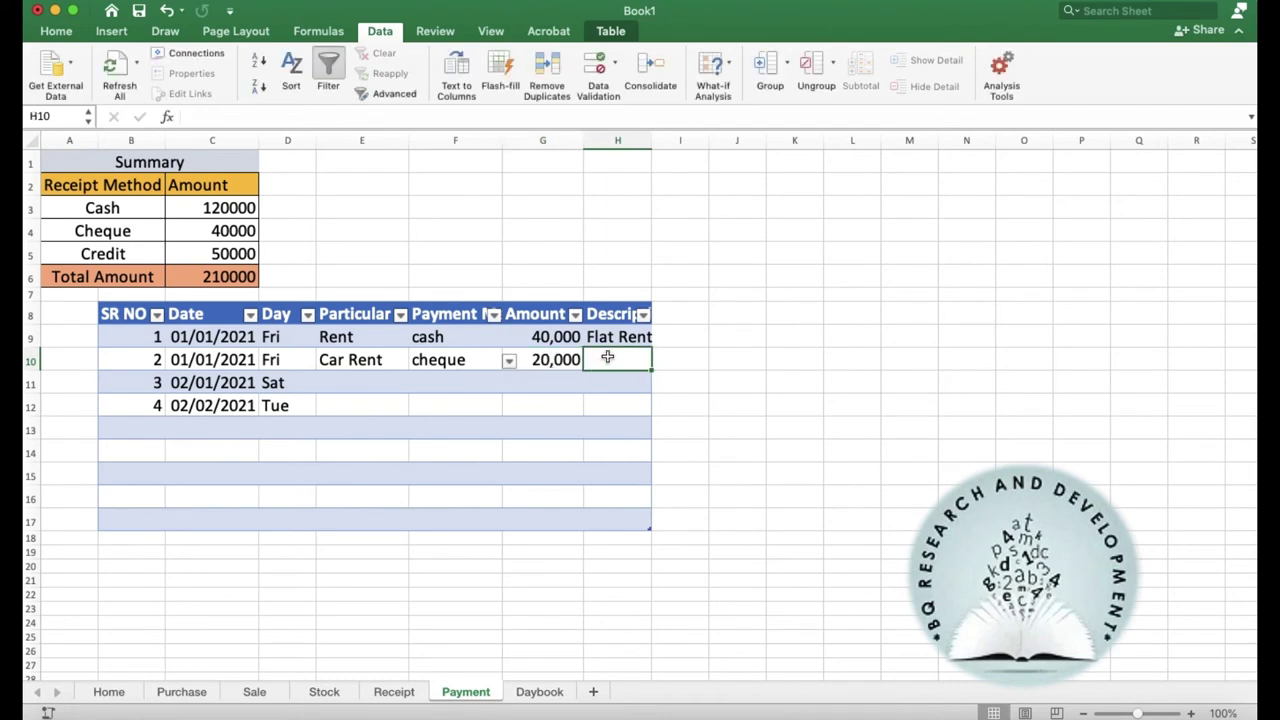
{"action": "type", "text": "Car Rent"}
{"action": "key", "text": "Return"}
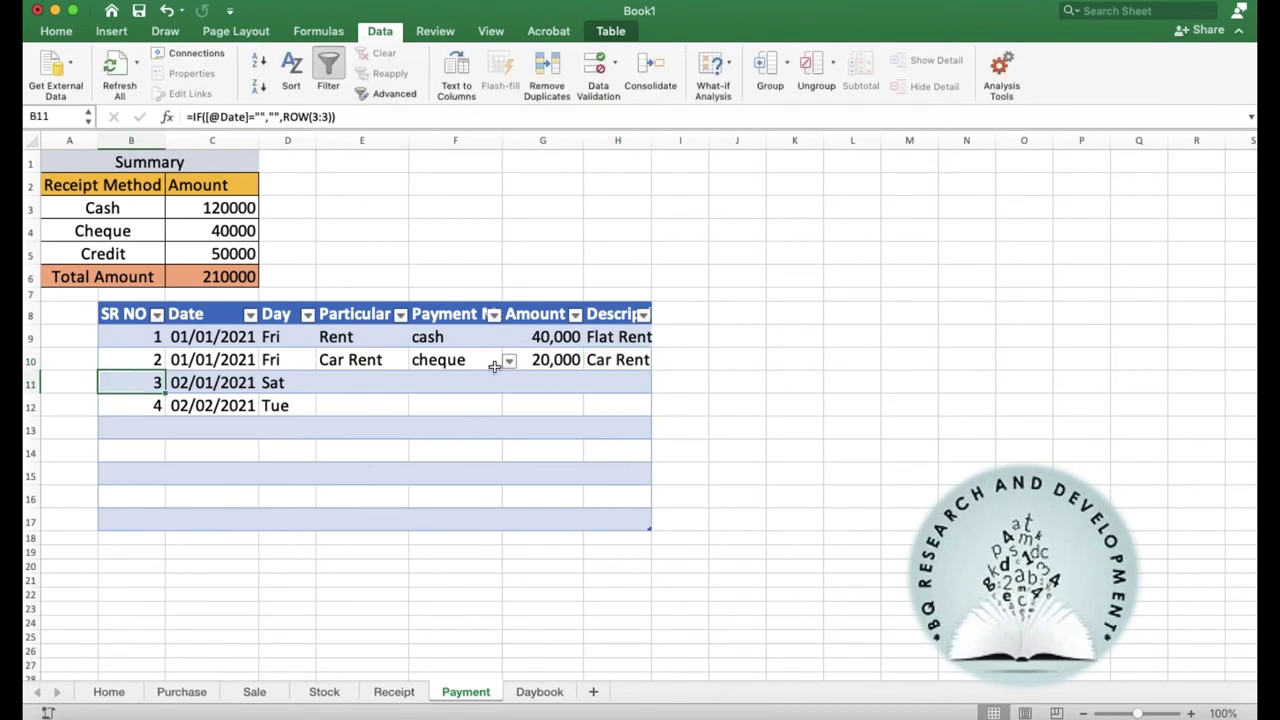
Step: Enter row 11 as Vendor, credit, 10,000, described as Rice
{"action": "left_click", "coordinate": [369, 380]}
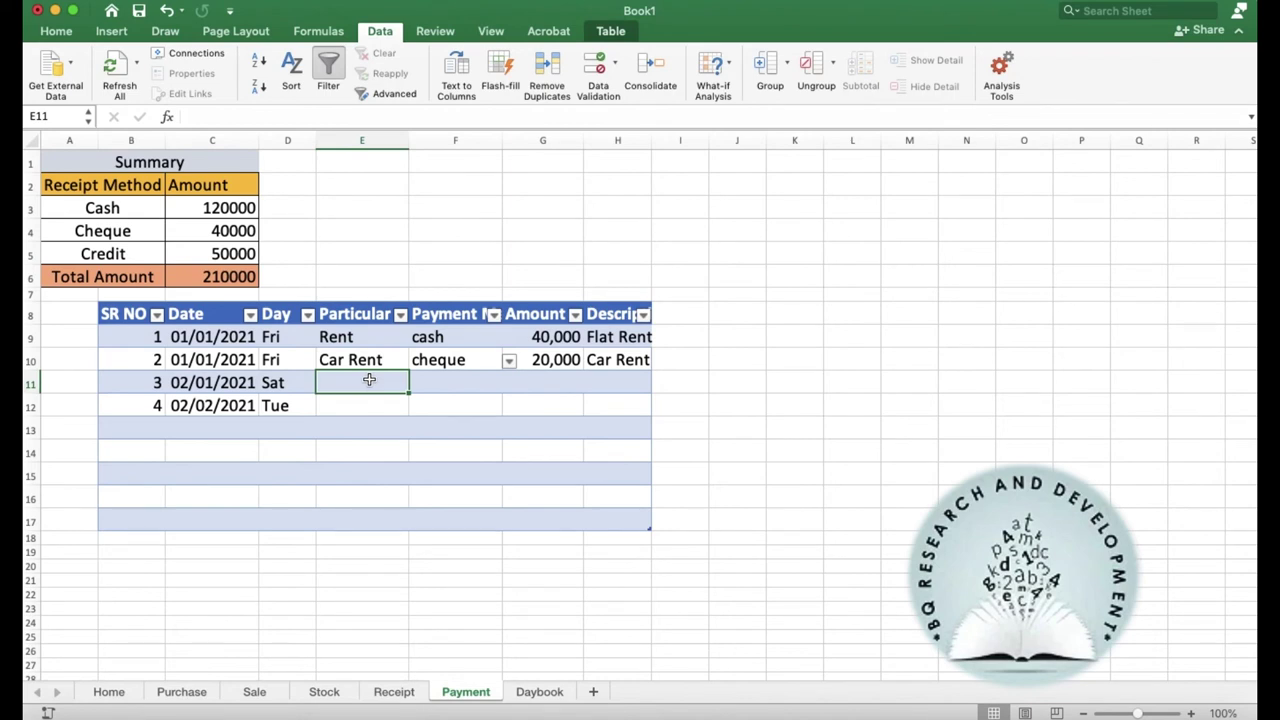
{"action": "type", "text": "Vendor"}
{"action": "key", "text": "Tab"}
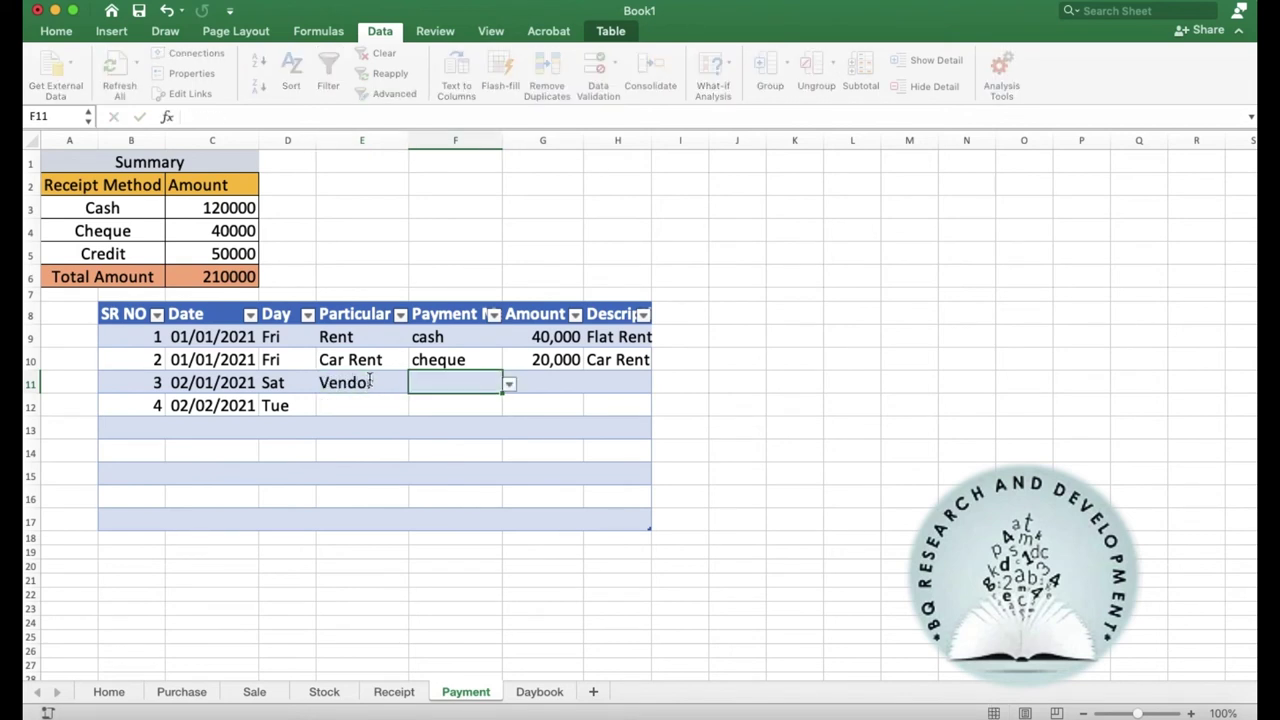
{"action": "left_click", "coordinate": [510, 385]}
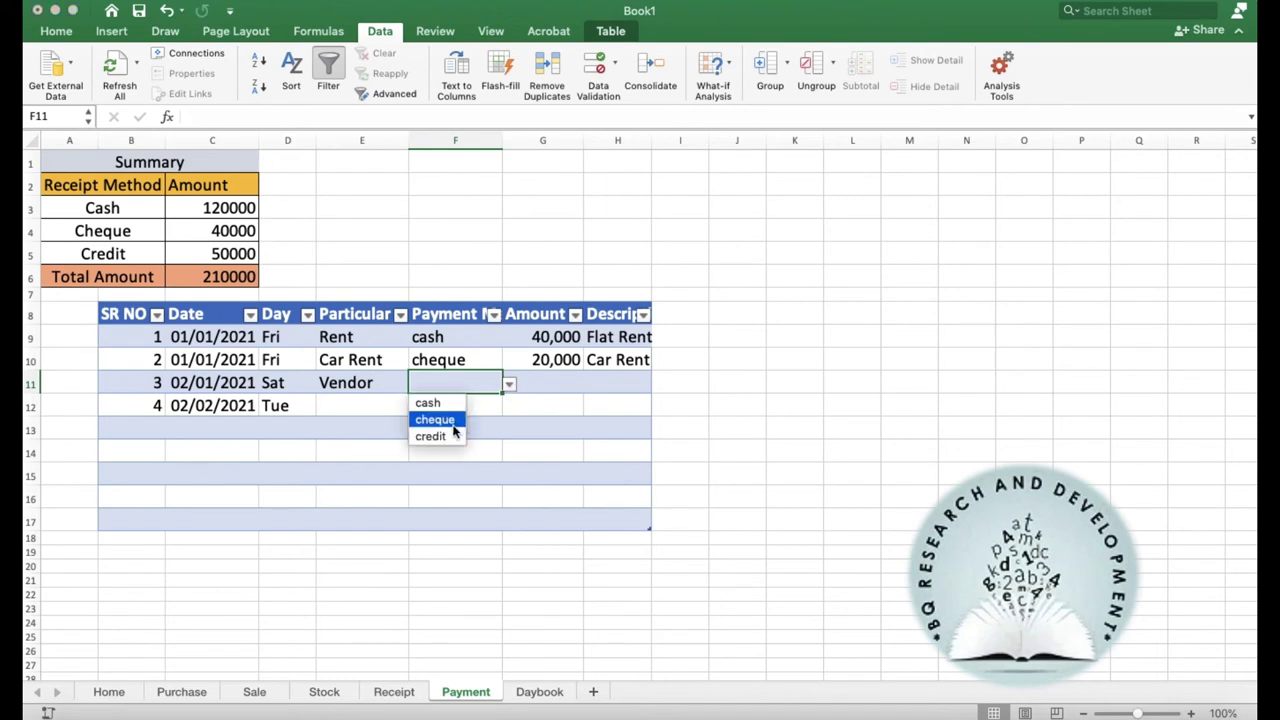
{"action": "left_click", "coordinate": [440, 436]}
{"action": "left_click", "coordinate": [554, 380]}
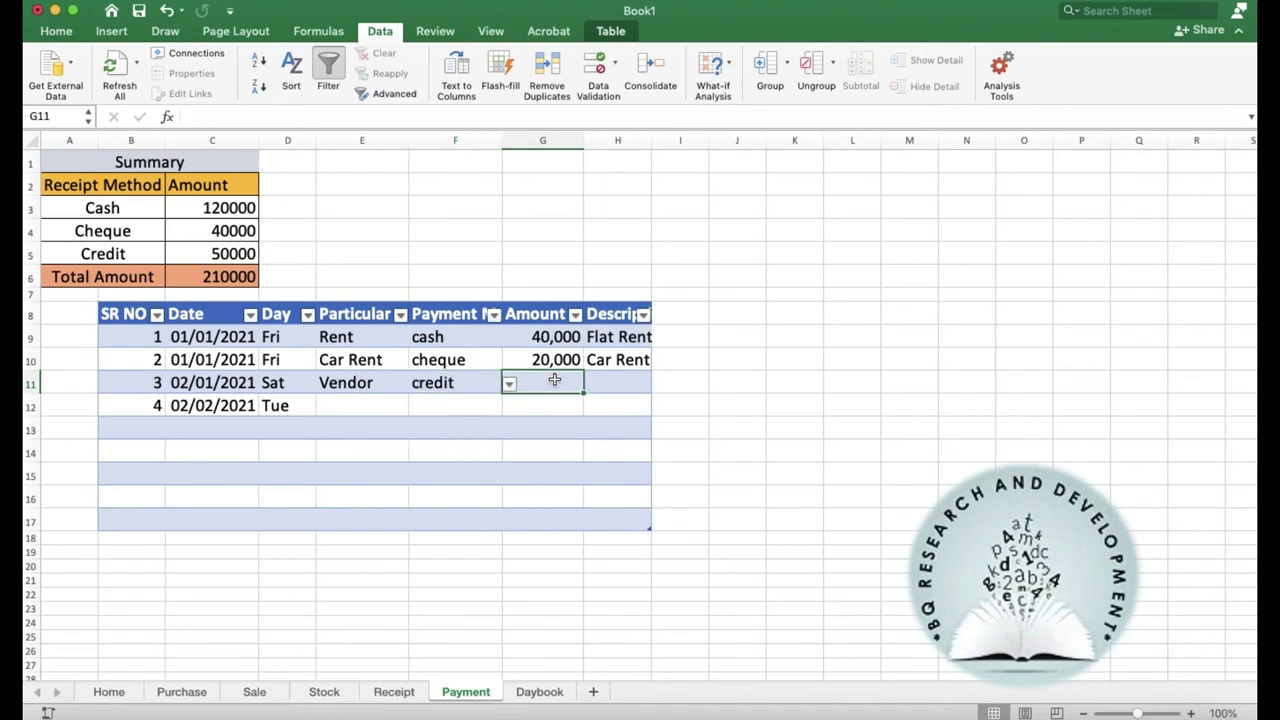
{"action": "type", "text": "10,00"}
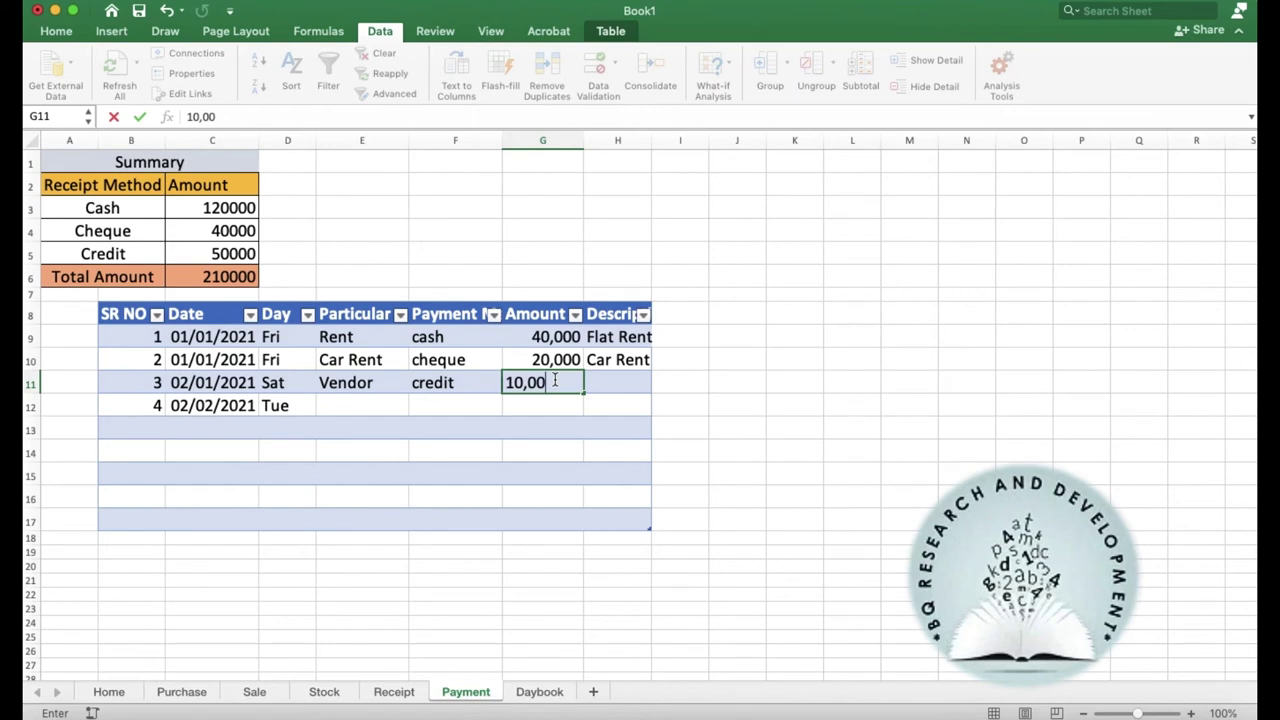
{"action": "type", "text": "0"}
{"action": "key", "text": "Tab"}
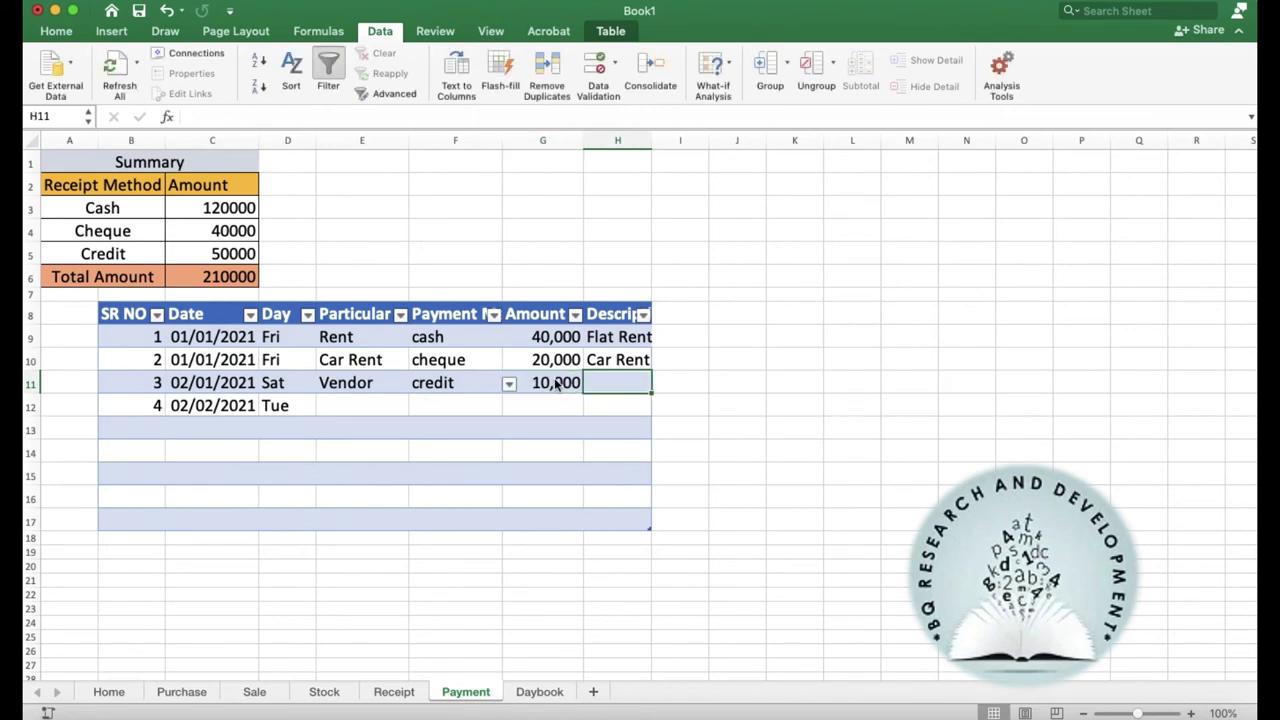
{"action": "type", "text": "Rice"}
{"action": "key", "text": "Tab"}
{"action": "key", "text": "Tab"}
{"action": "key", "text": "Tab"}
{"action": "key", "text": "Tab"}
{"action": "key", "text": "Tab"}
{"action": "left_click", "coordinate": [119, 205]}
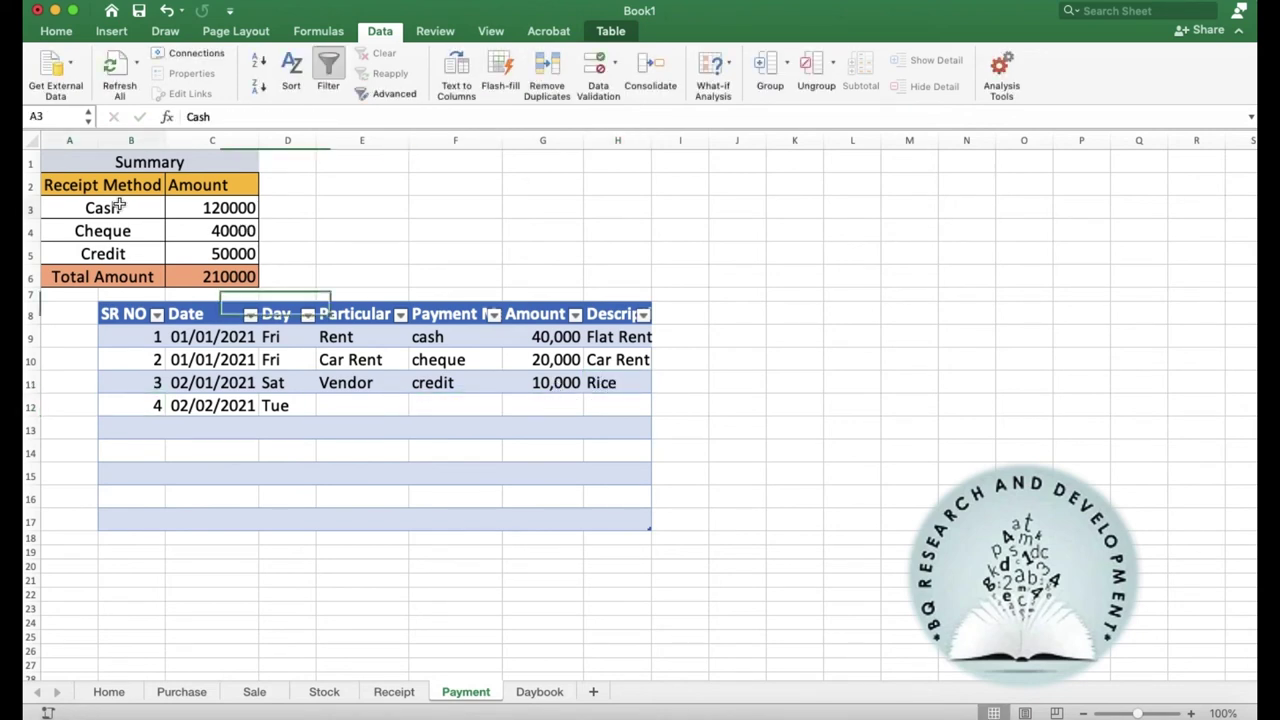
Step: Correct the Cash total in C3 to =SUMIF(Table5[Payment Method],A3,Table5[Amount])
{"action": "left_click", "coordinate": [197, 206]}
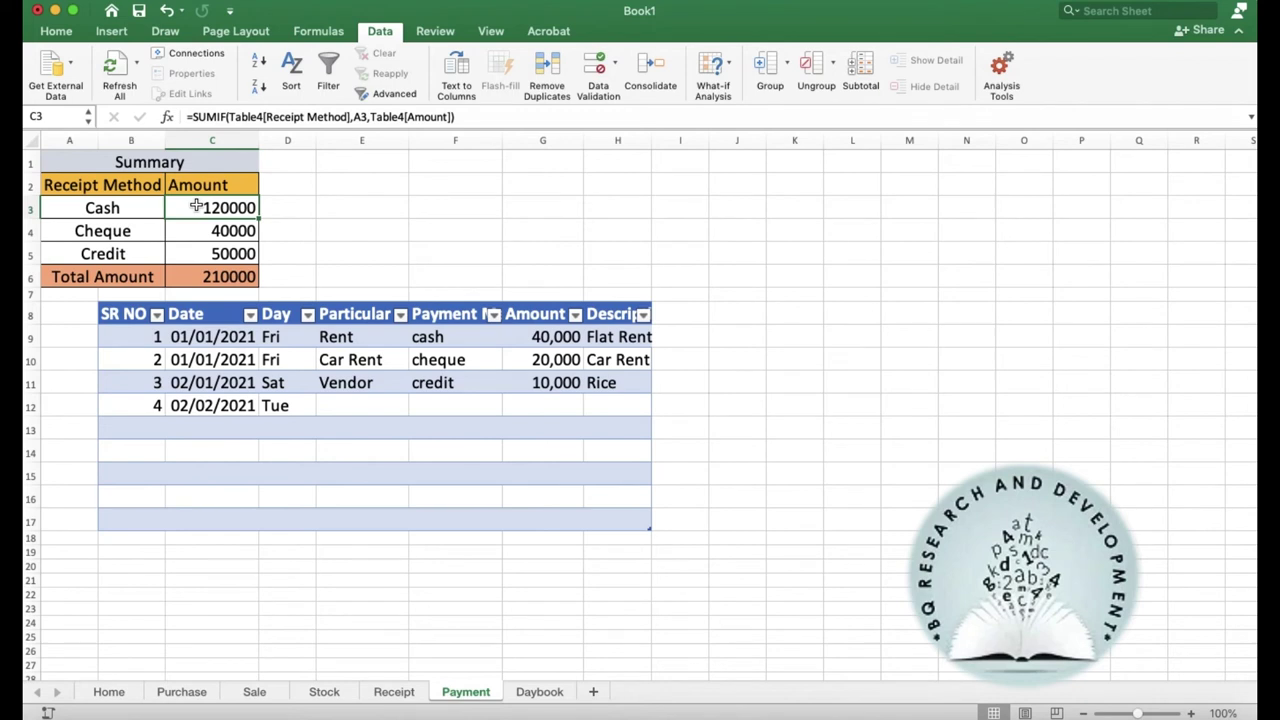
{"action": "left_click", "coordinate": [263, 116]}
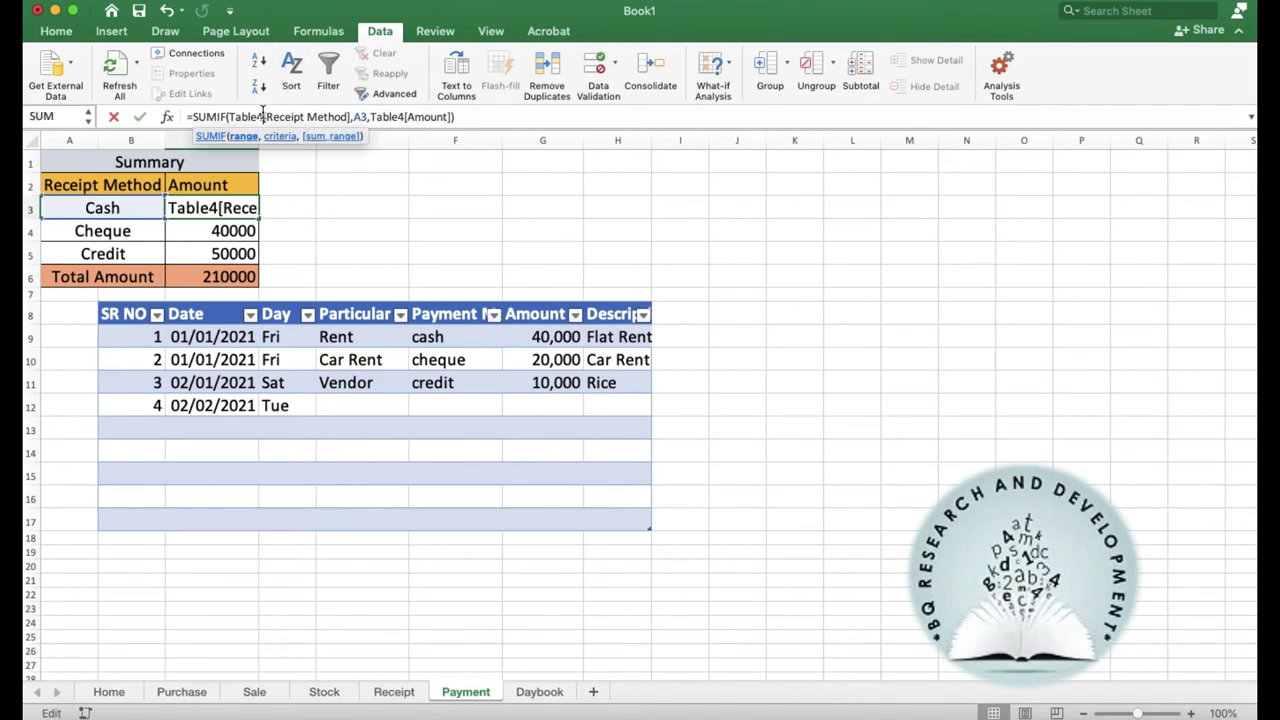
{"action": "key", "text": "BackSpace"}
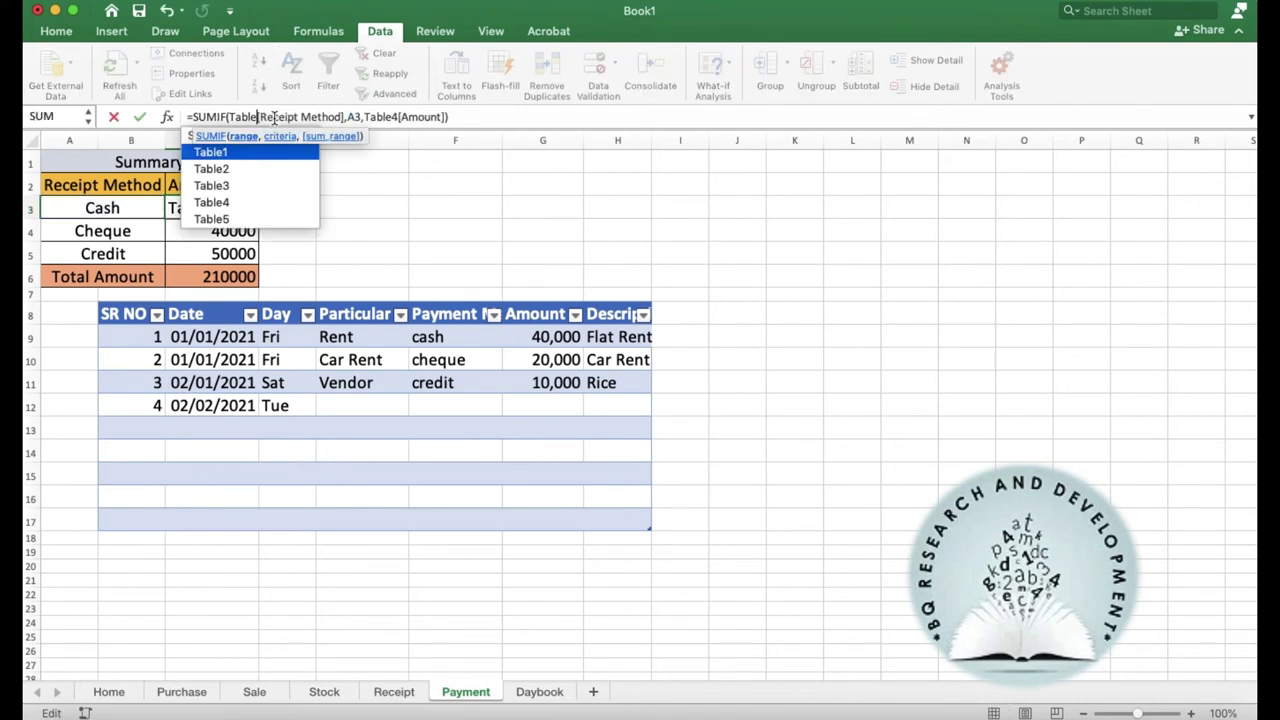
{"action": "double_click", "coordinate": [211, 219]}
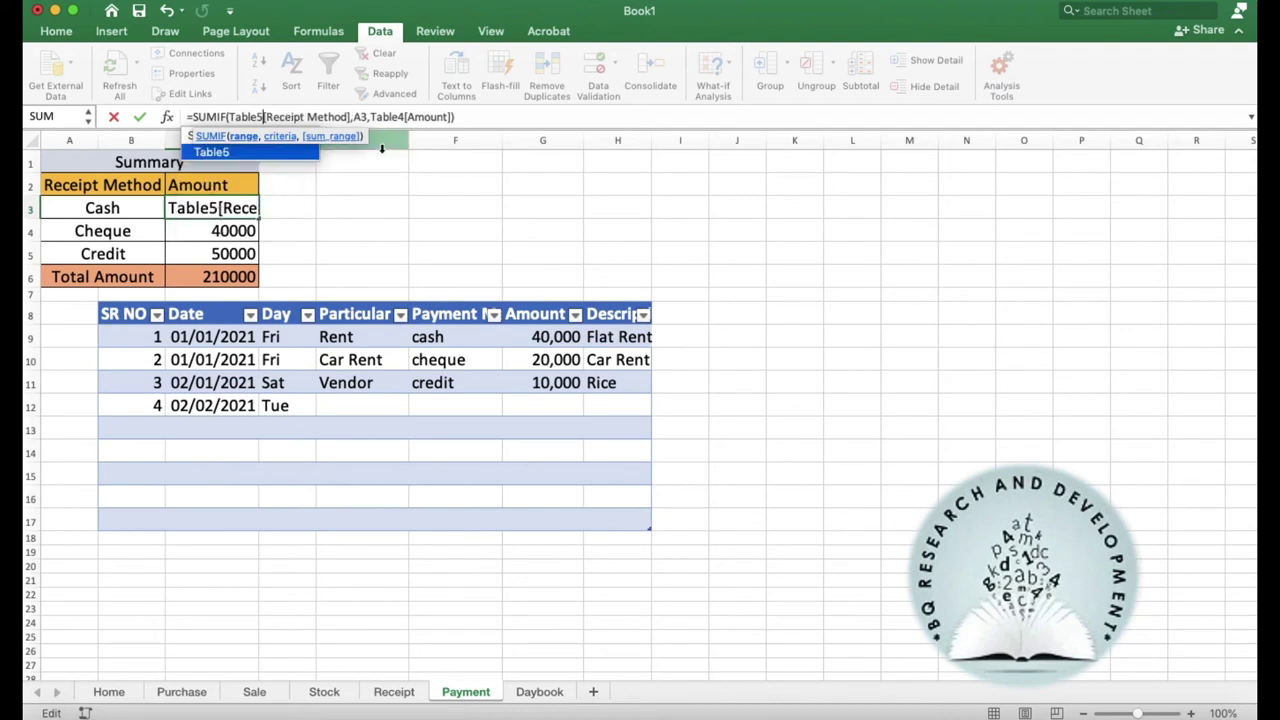
{"action": "left_click", "coordinate": [404, 117]}
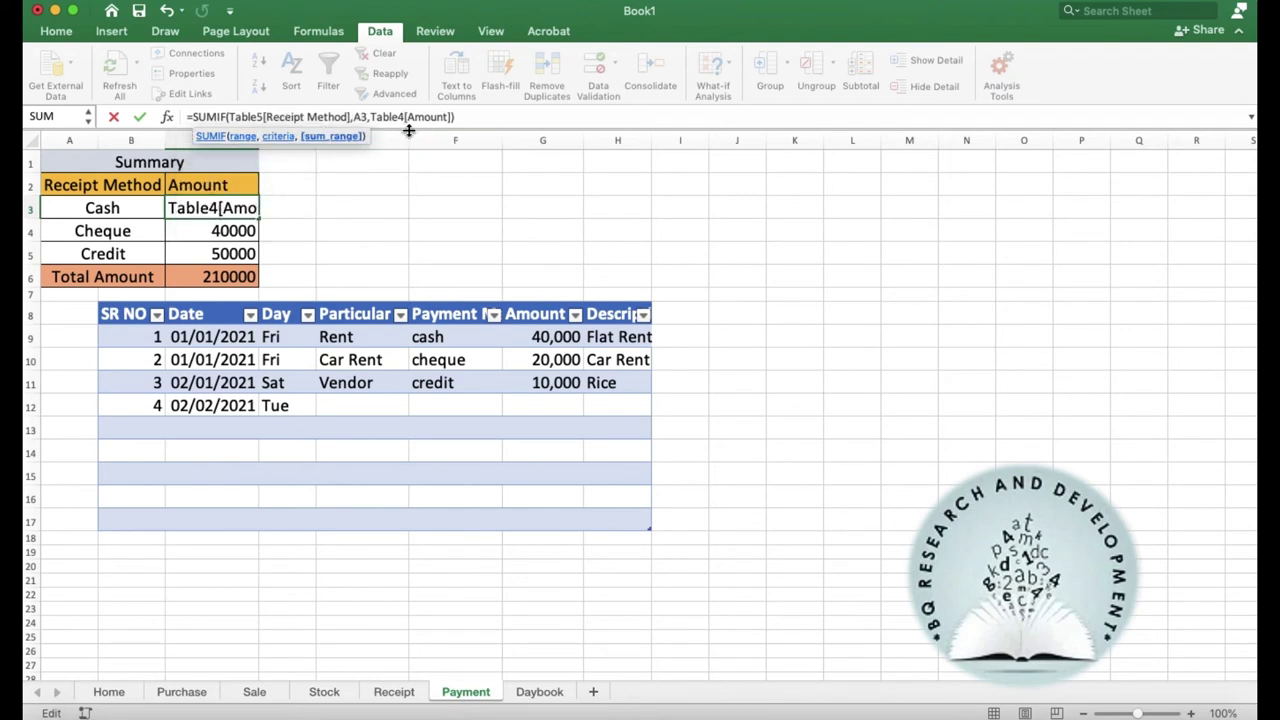
{"action": "key", "text": "BackSpace"}
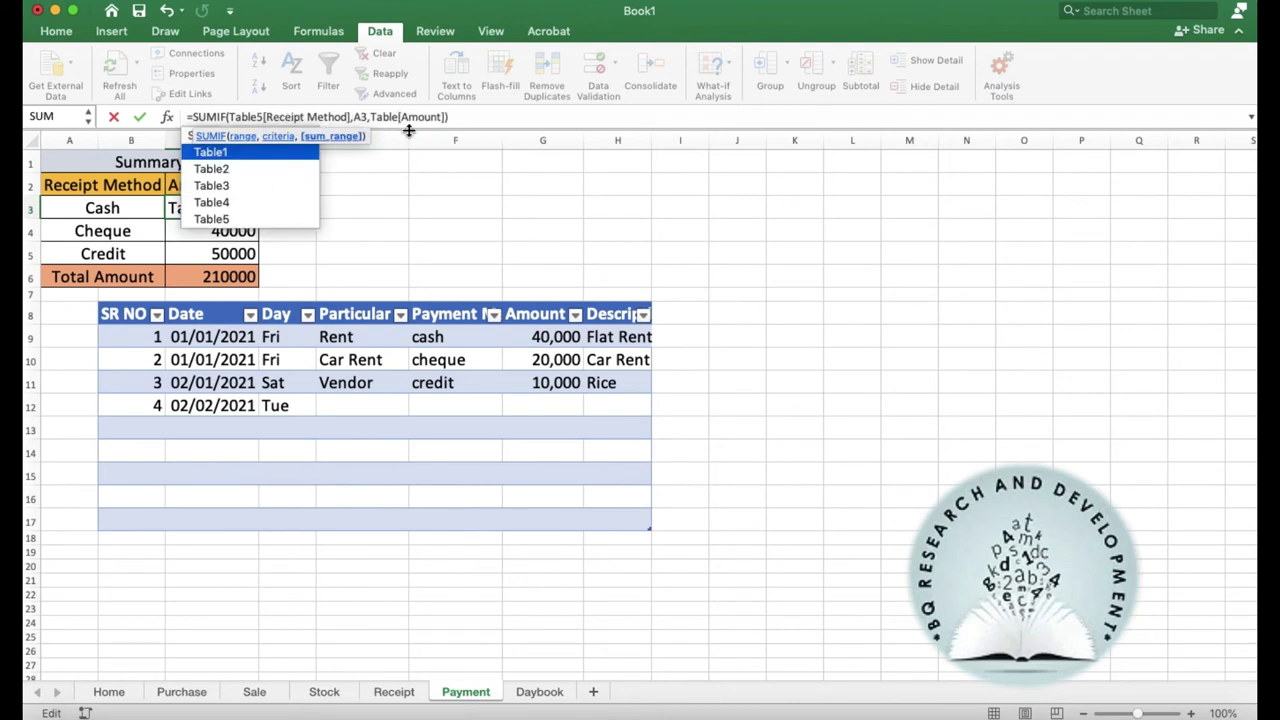
{"action": "type", "text": "5"}
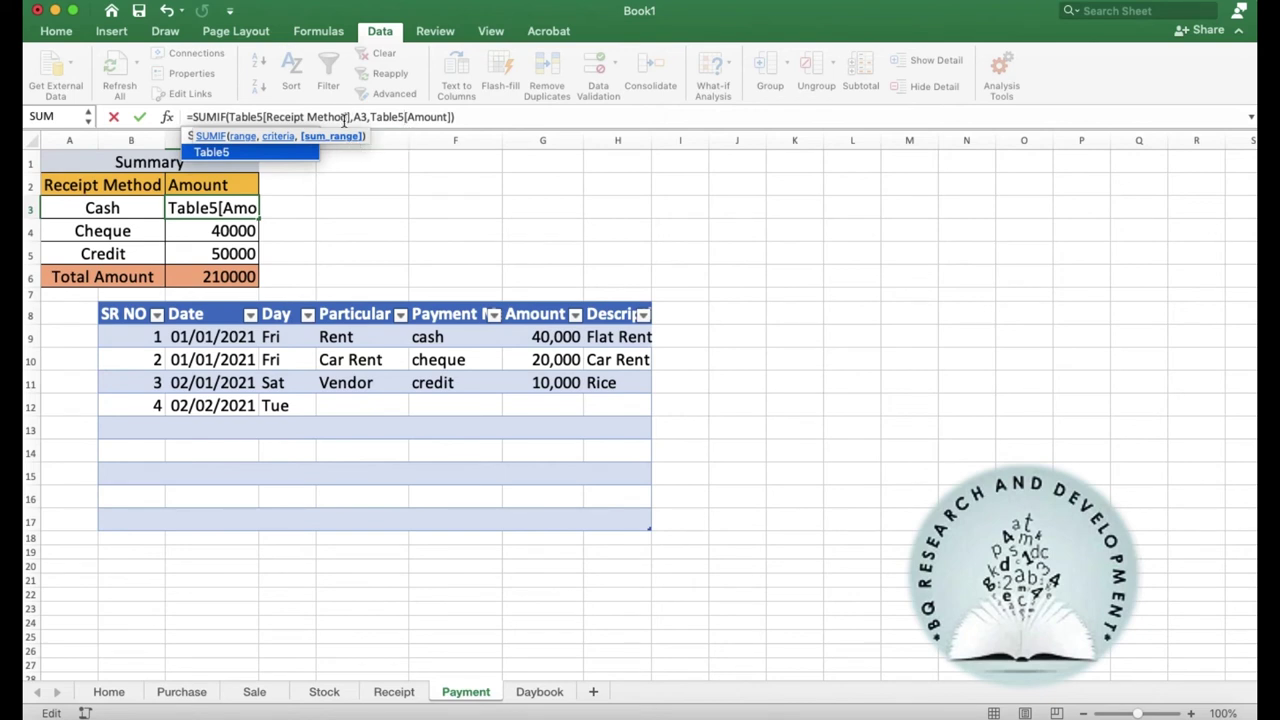
{"action": "left_click", "coordinate": [347, 117]}
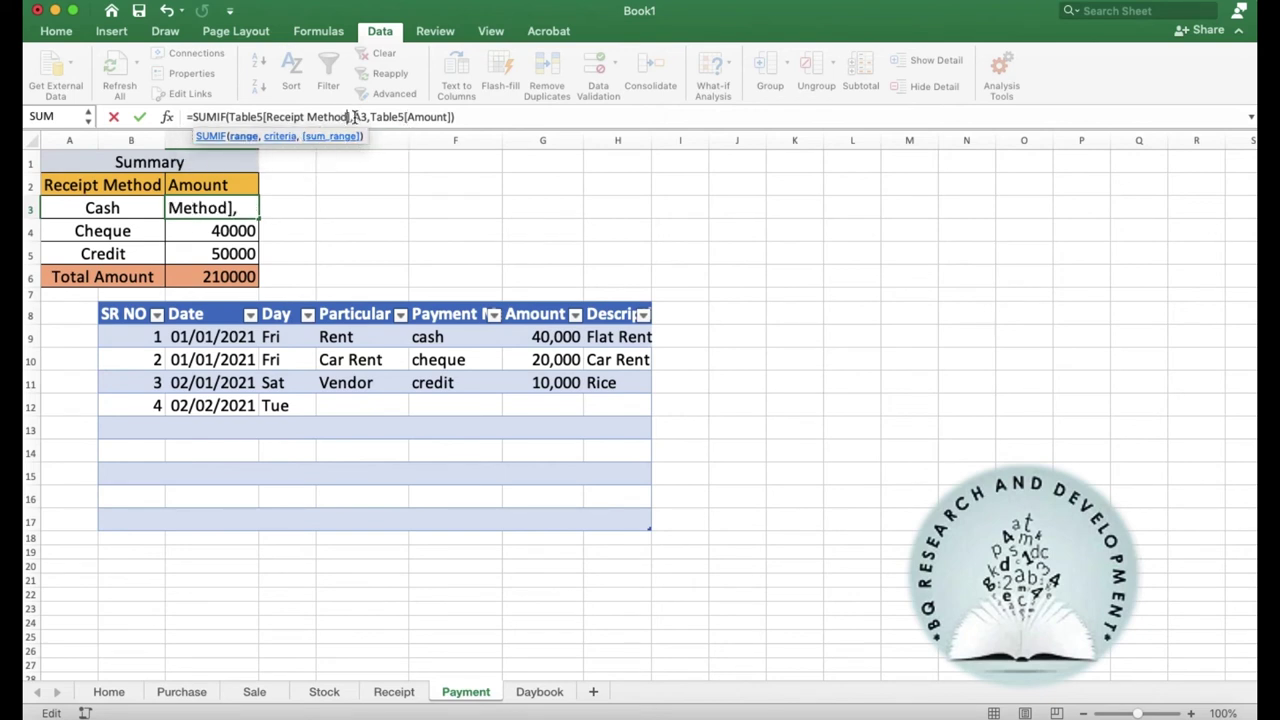
{"action": "left_click_drag", "start_coordinate": [304, 117], "coordinate": [268, 117]}
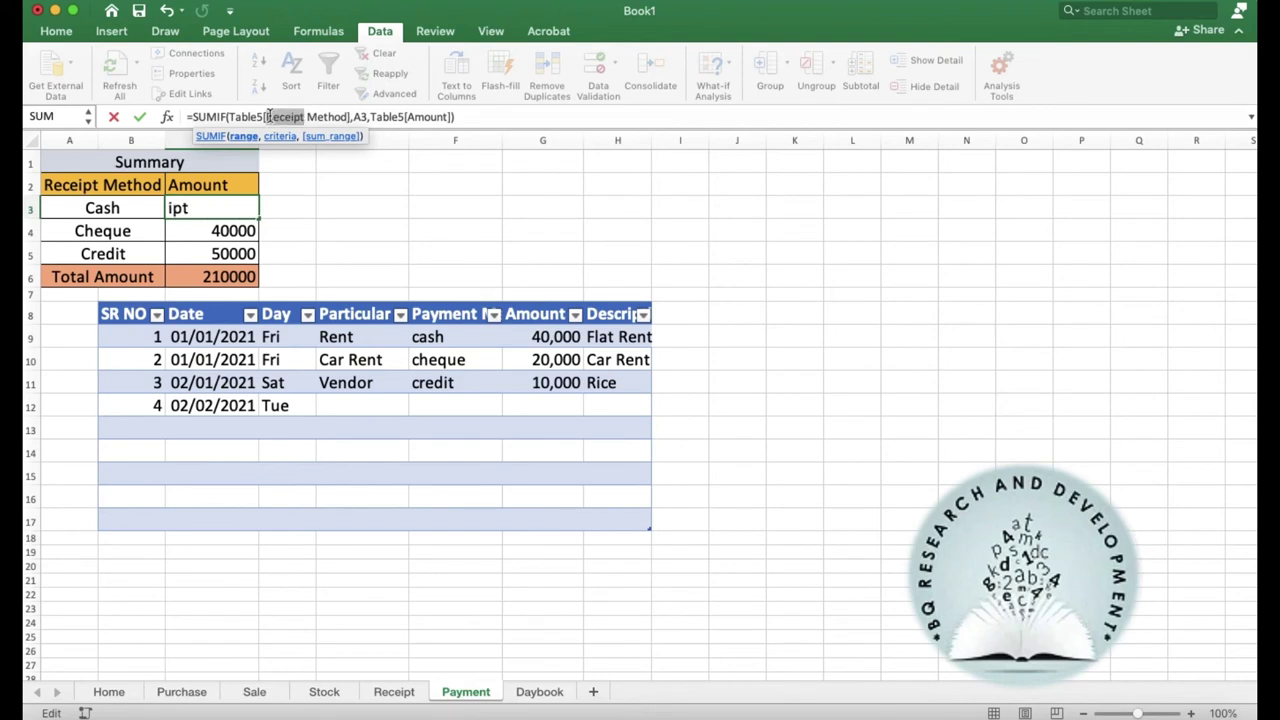
{"action": "key", "text": "BackSpace"}
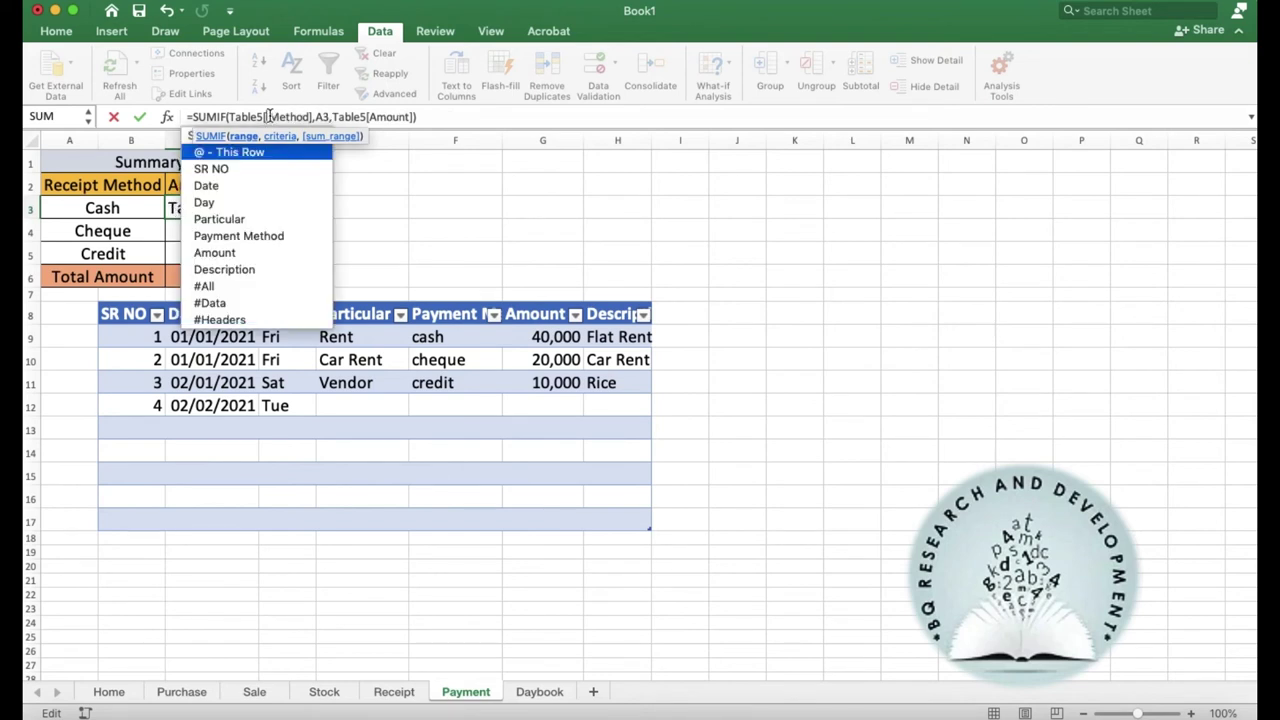
{"action": "type", "text": "Payment"}
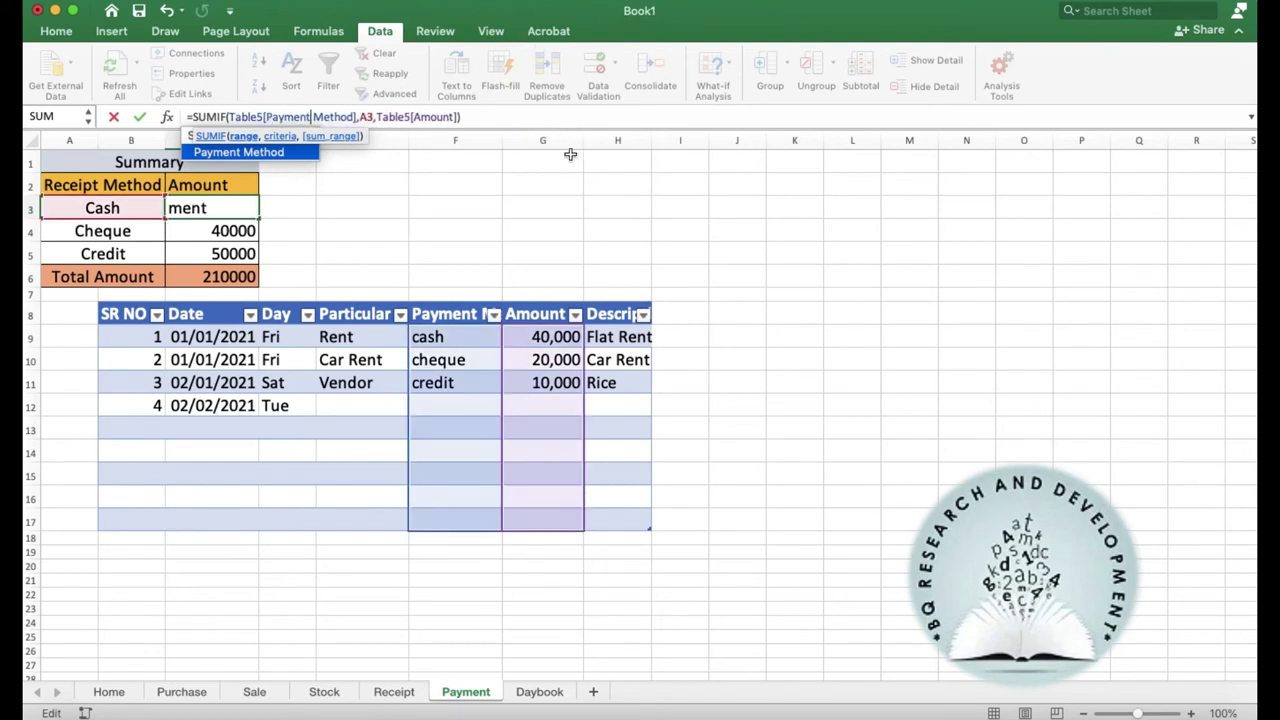
{"action": "key", "text": "Return"}
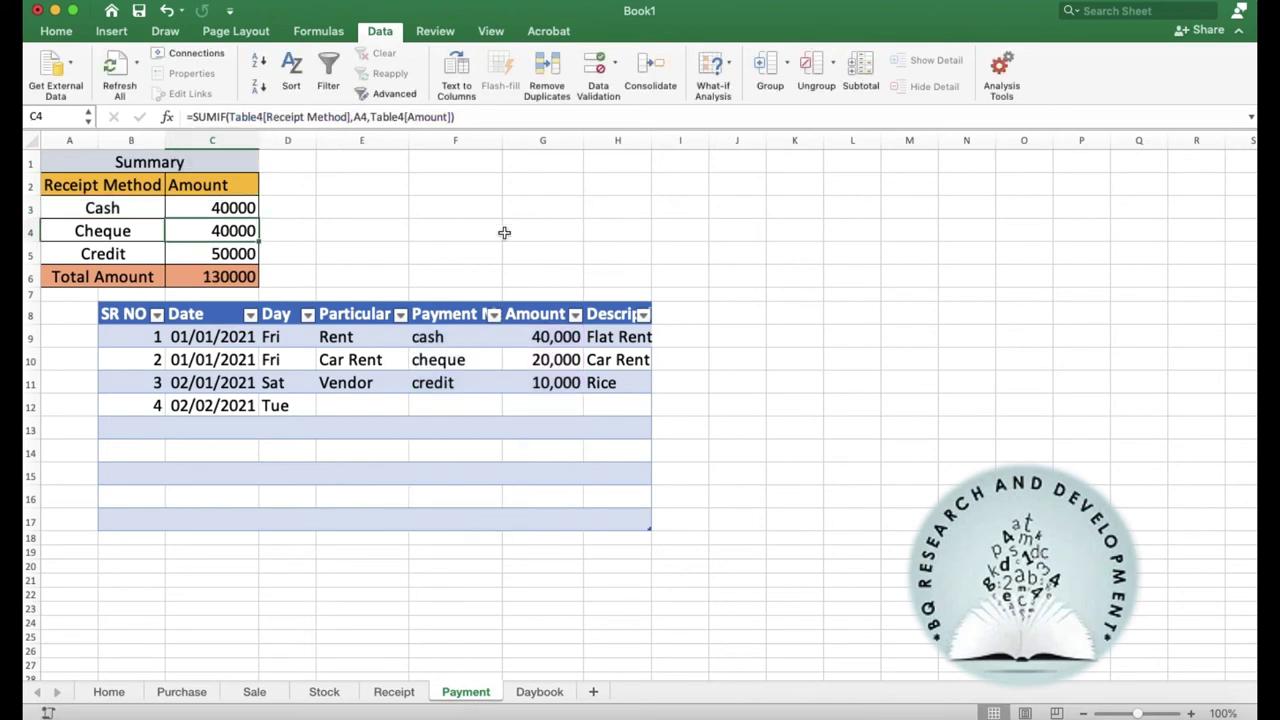
Step: Fill the Cash formula down to the Cheque and Credit rows
{"action": "left_click", "coordinate": [240, 207]}
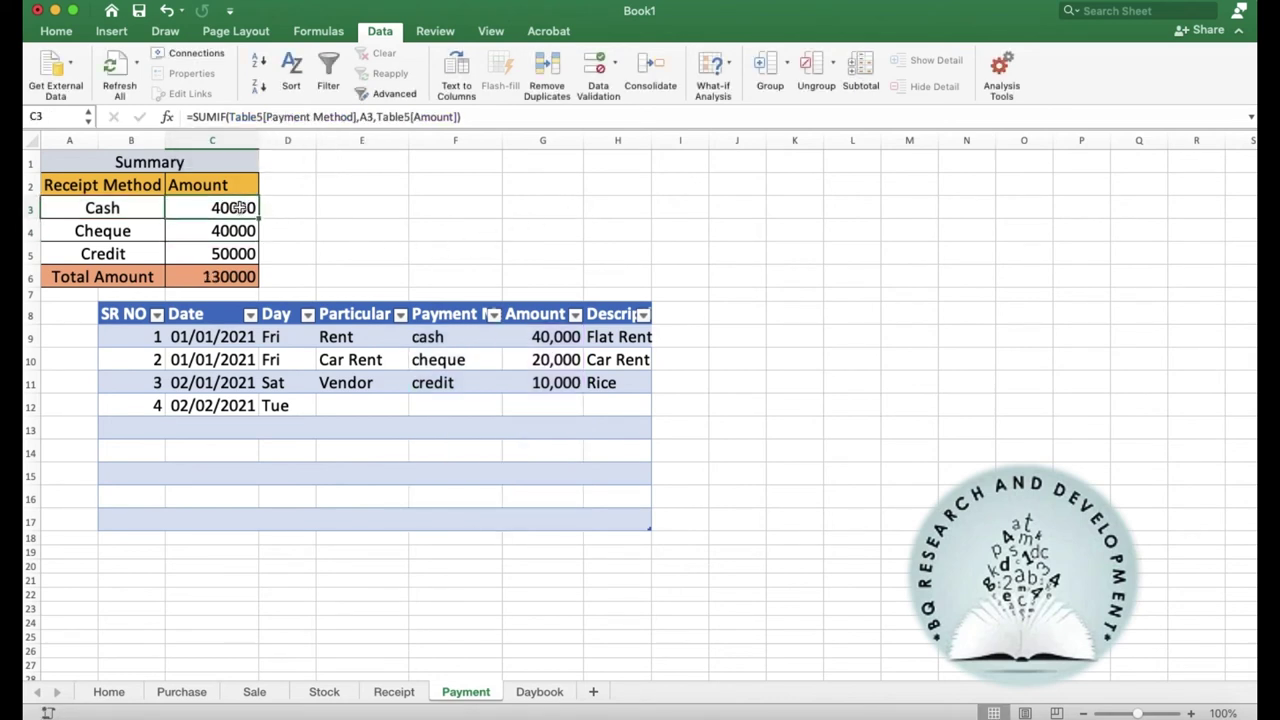
{"action": "left_click_drag", "start_coordinate": [259, 217], "coordinate": [252, 262]}
{"action": "left_click", "coordinate": [318, 231]}
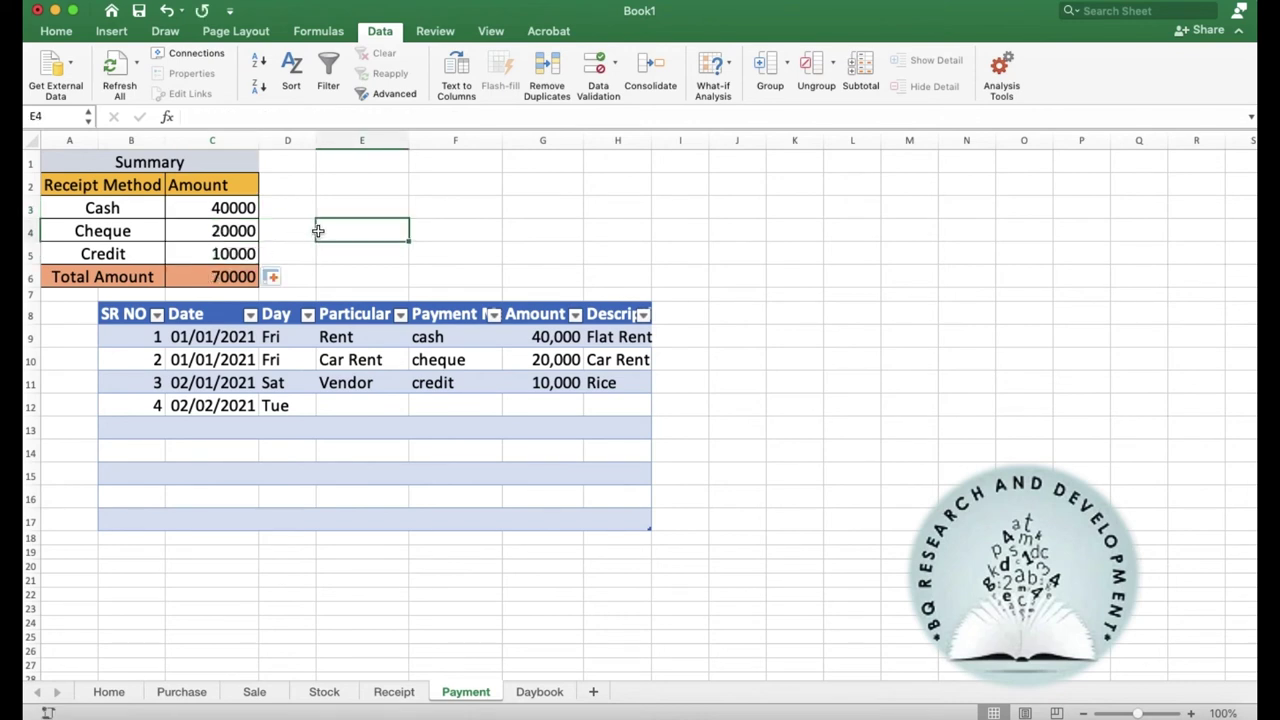
Step: Add payment row 12: Water Bill, cash, 5,000, Water Bill, and widen column H
{"action": "left_click", "coordinate": [344, 406]}
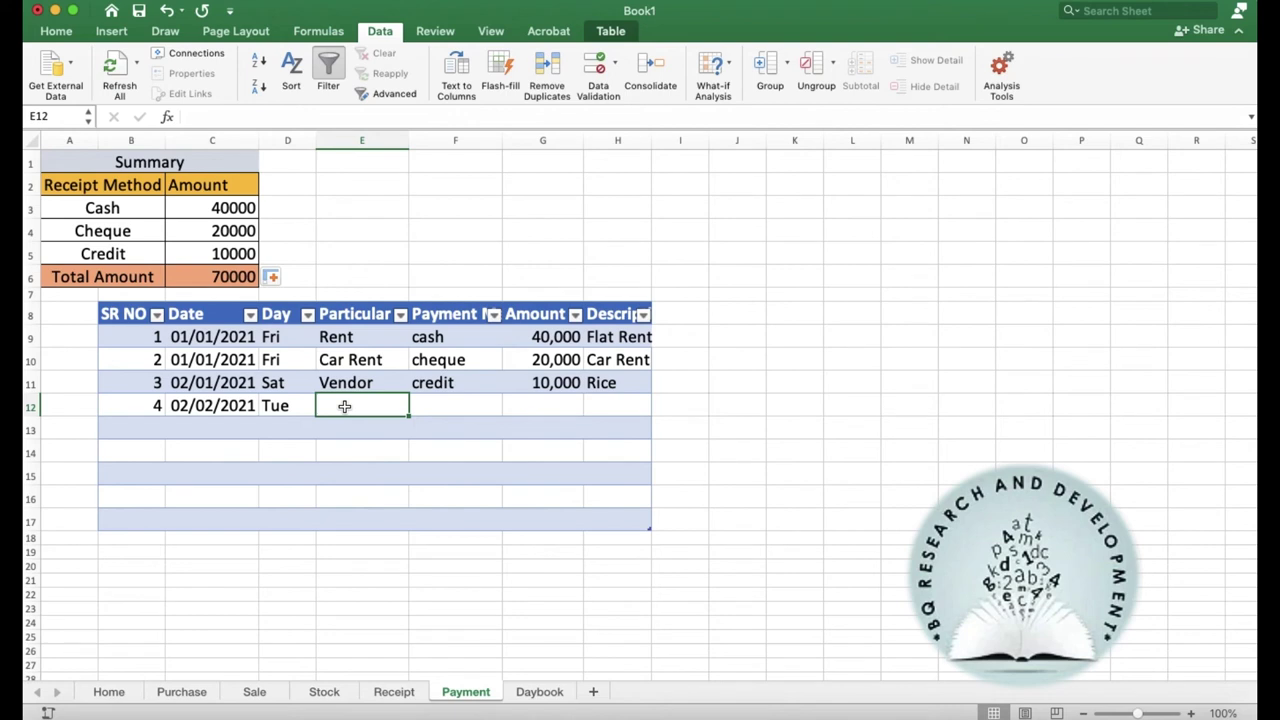
{"action": "type", "text": "Water Bill"}
{"action": "key", "text": "Tab"}
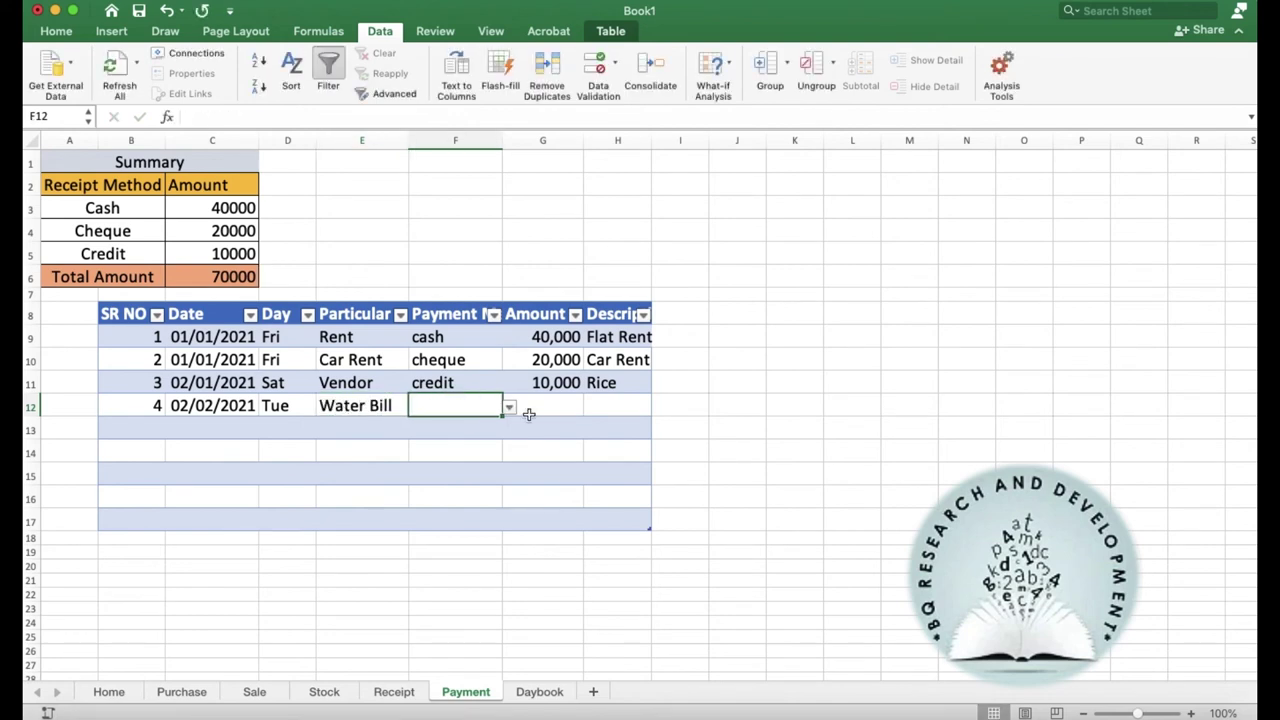
{"action": "left_click", "coordinate": [509, 407]}
{"action": "left_click", "coordinate": [446, 428]}
{"action": "left_click", "coordinate": [543, 403]}
{"action": "type", "text": "5,000"}
{"action": "key", "text": "Tab"}
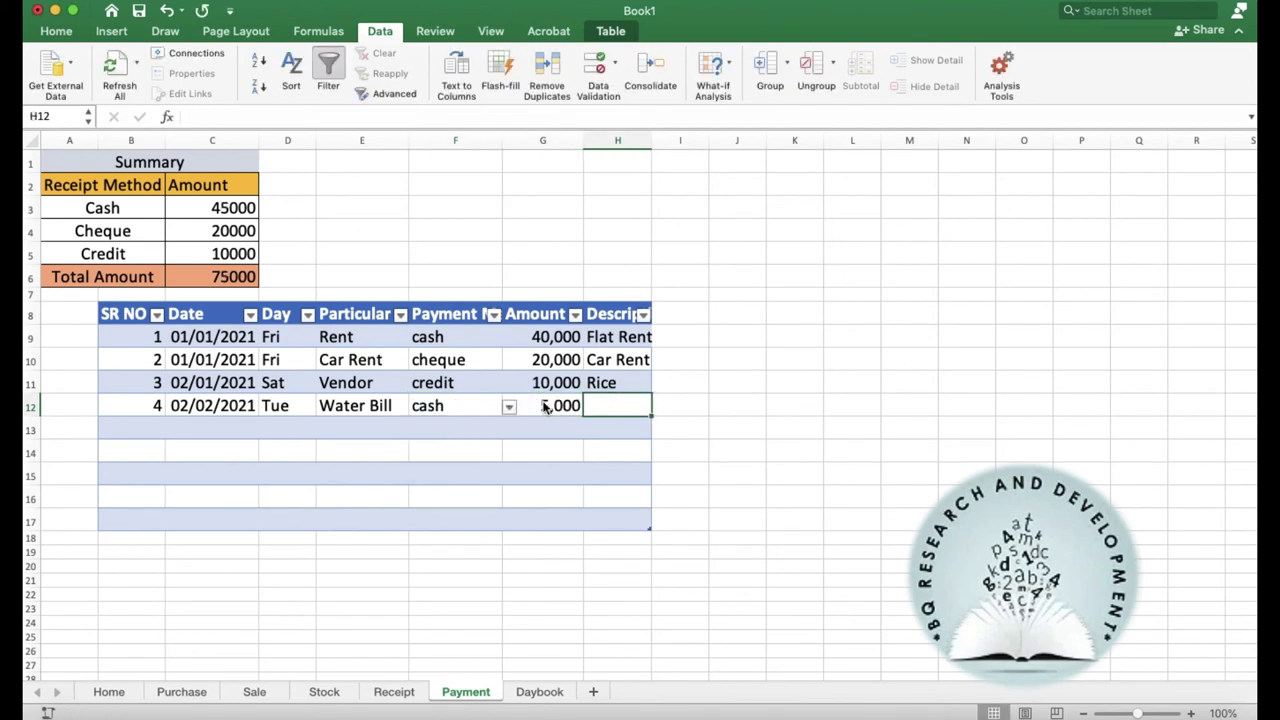
{"action": "type", "text": "Water"}
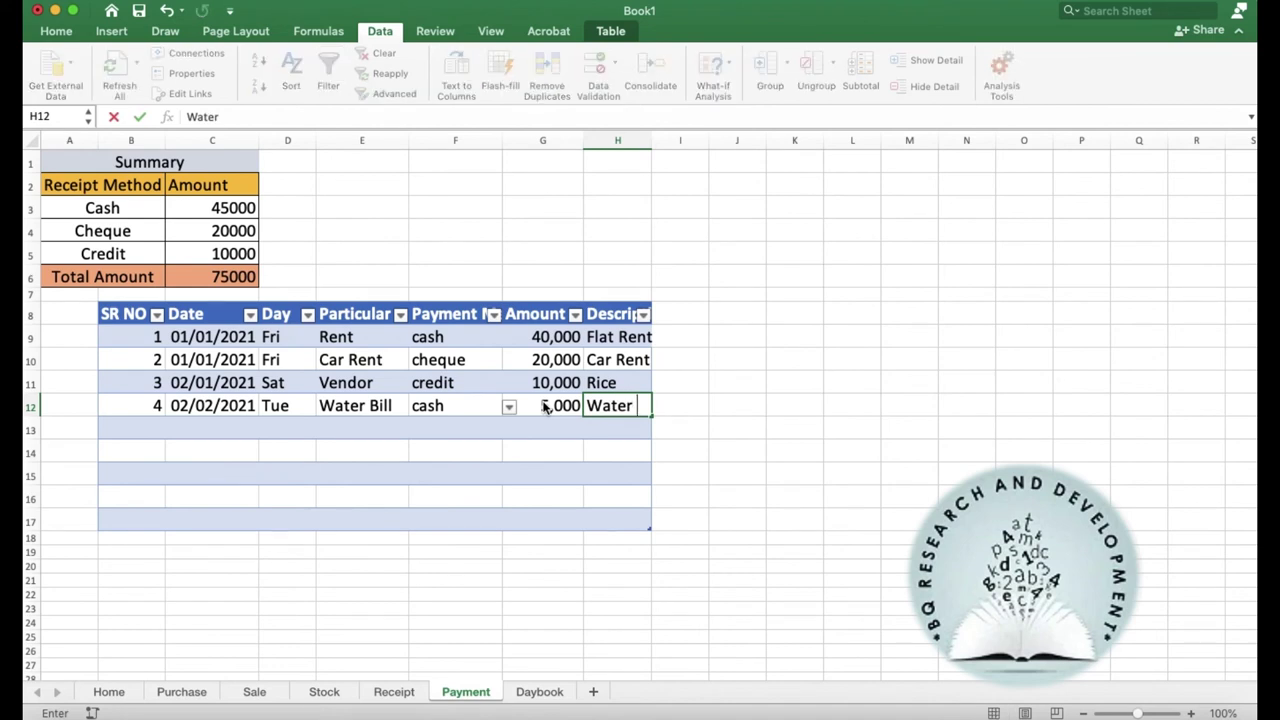
{"action": "type", "text": " Bill"}
{"action": "key", "text": "Return"}
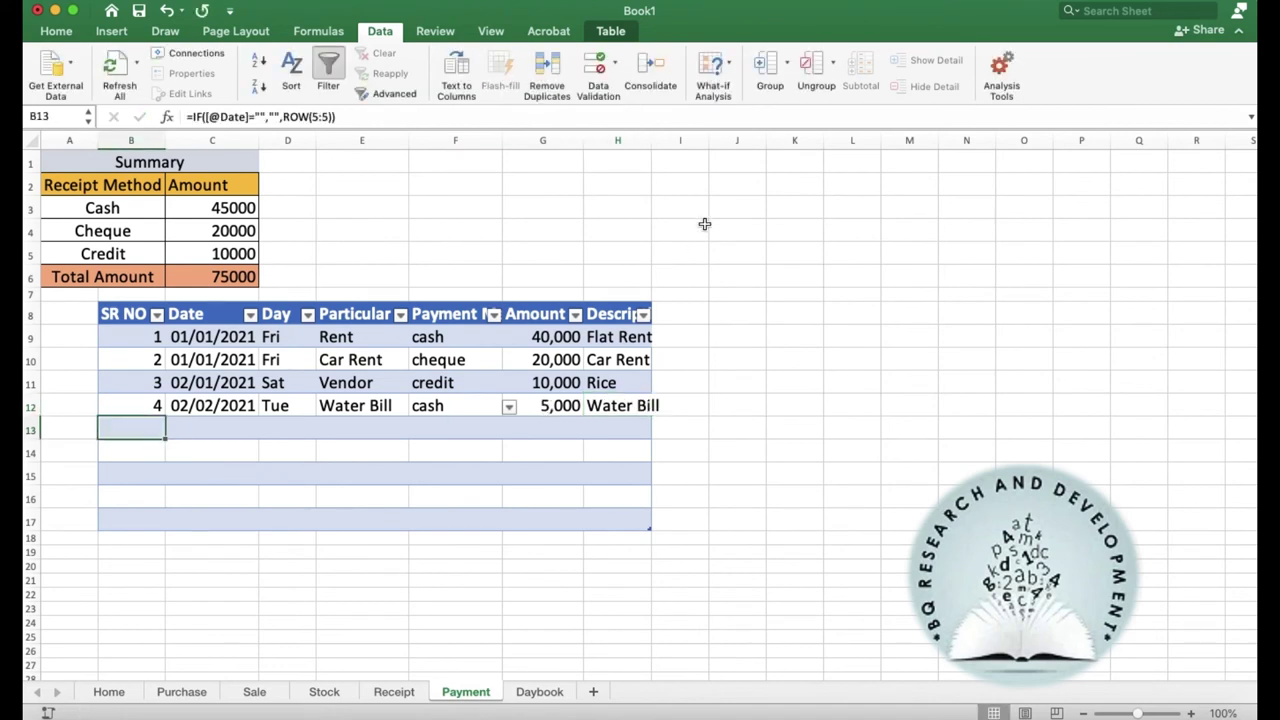
{"action": "left_click_drag", "start_coordinate": [652, 142], "coordinate": [690, 142]}
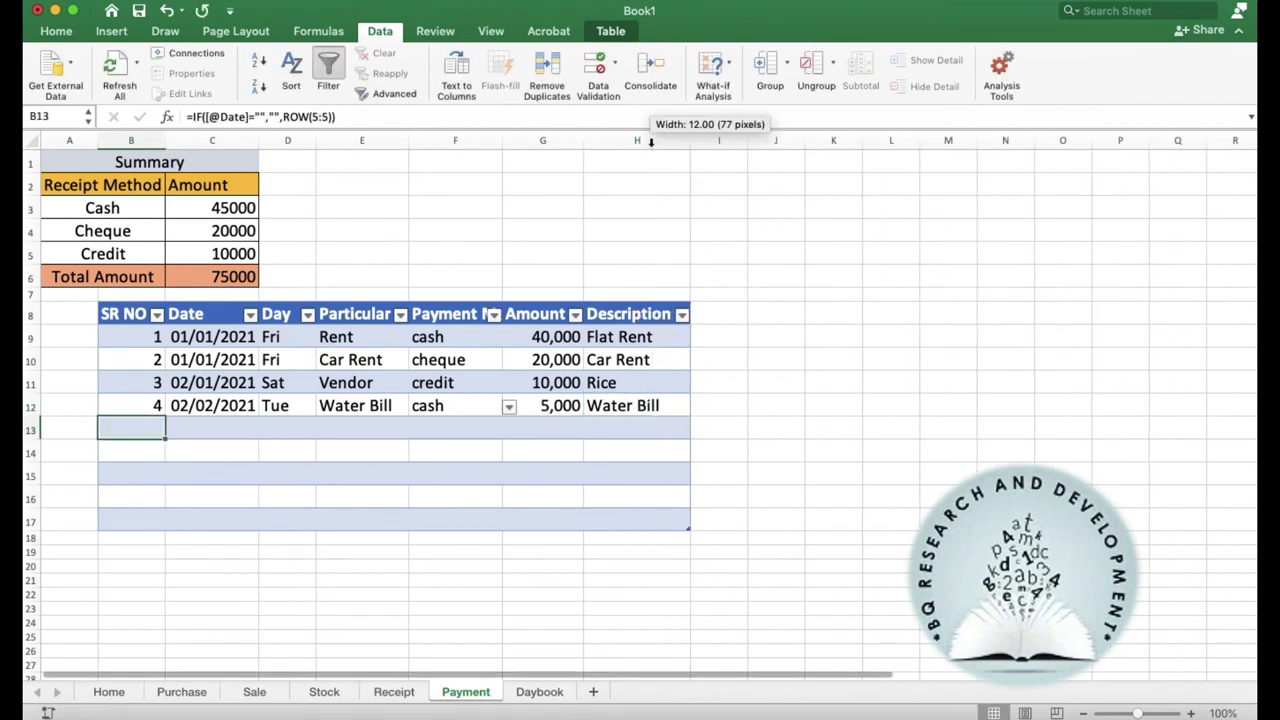
{"action": "left_click", "coordinate": [543, 483]}
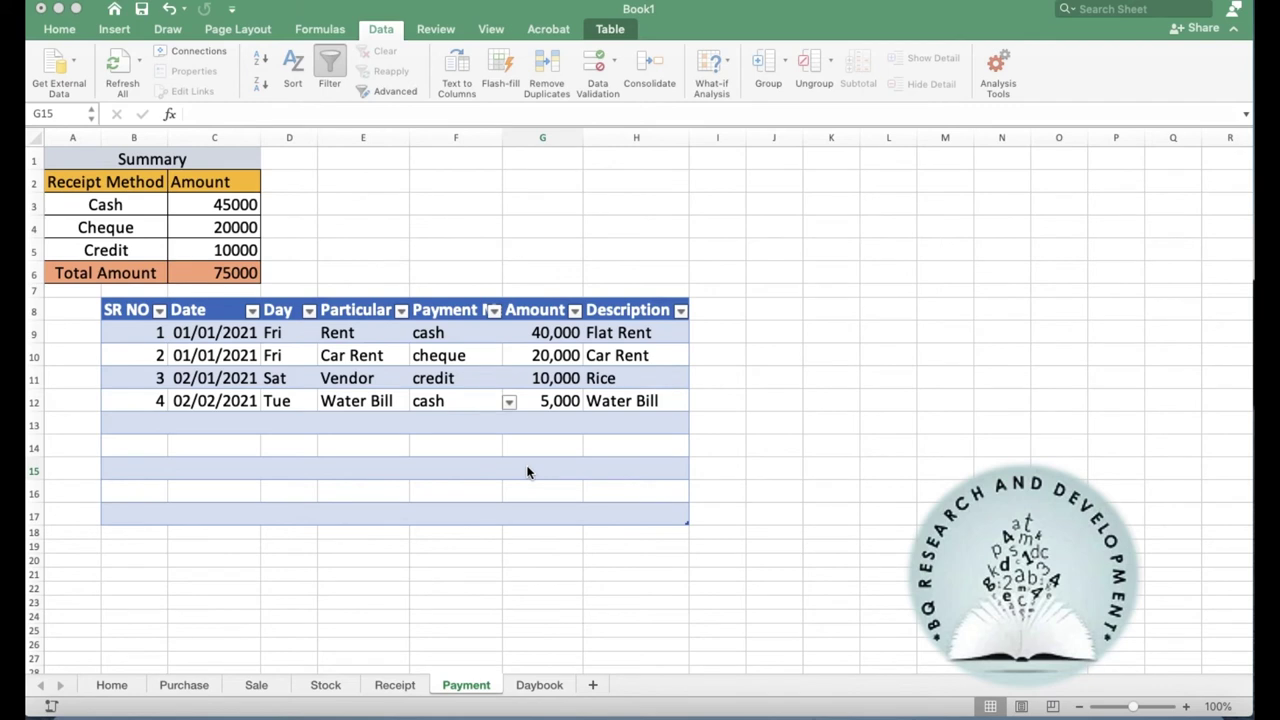
Step: Switch between the Payment and Daybook sheets, ending on Daybook with B8 selected
{"action": "left_click", "coordinate": [522, 689]}
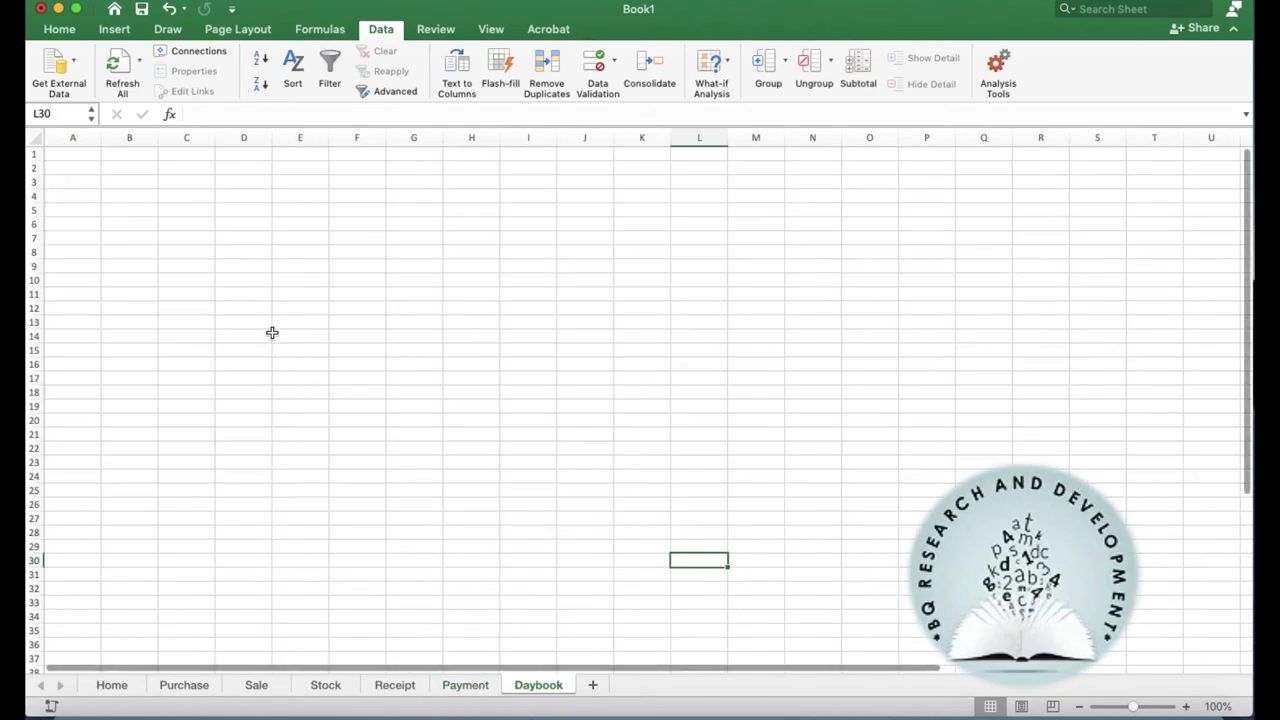
{"action": "left_click", "coordinate": [460, 686]}
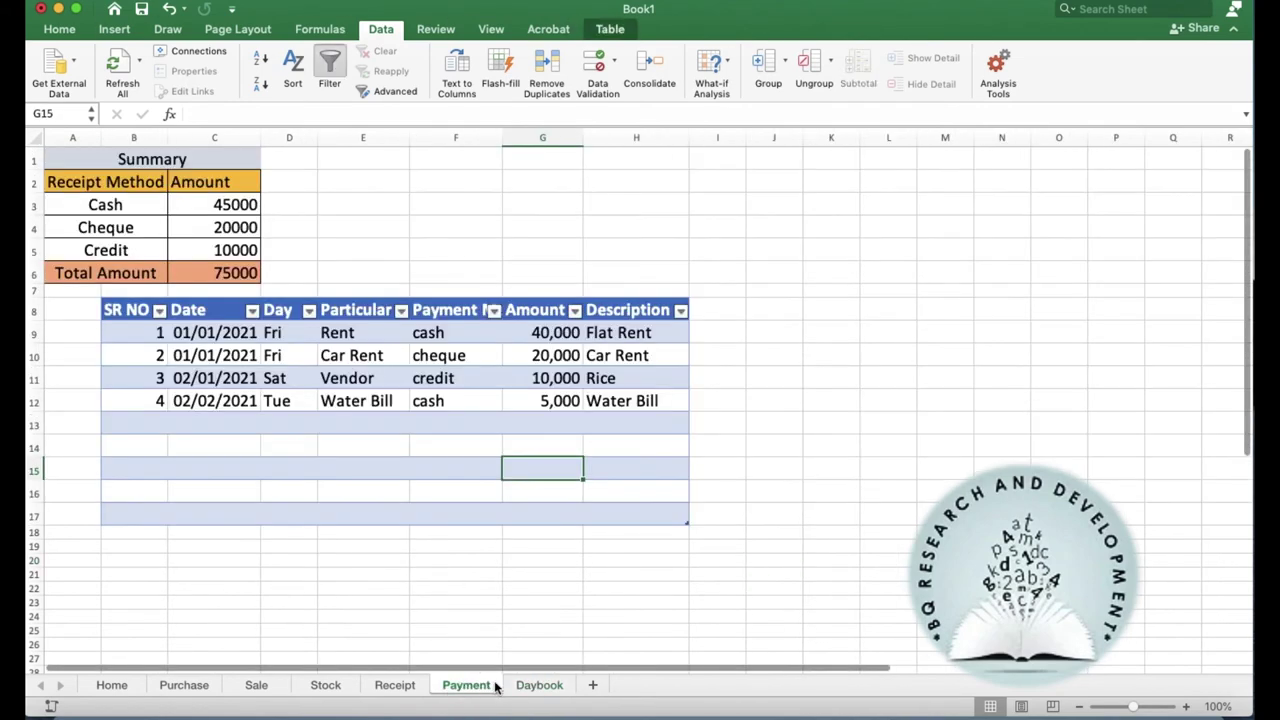
{"action": "left_click", "coordinate": [549, 687]}
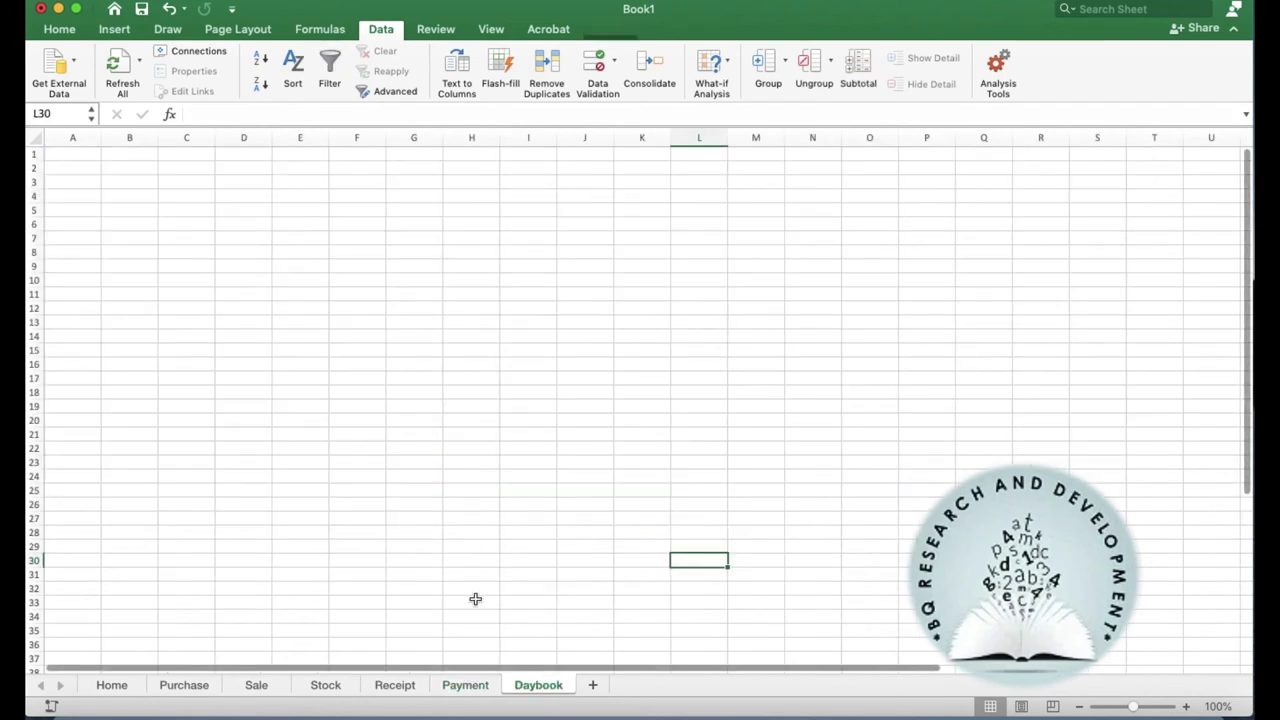
{"action": "left_click", "coordinate": [138, 253]}
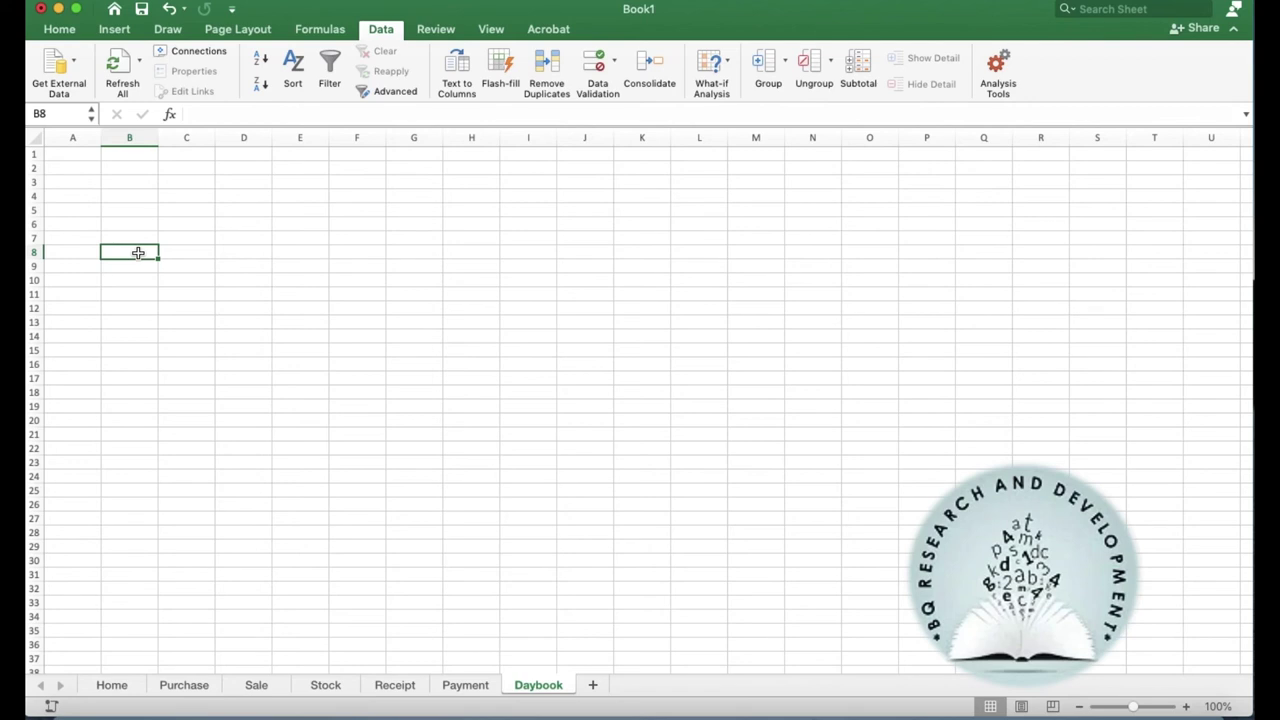
Step: Enter headers S NO, Date, Day and Receipt Amount in B8:E8, widening column E
{"action": "type", "text": "S"}
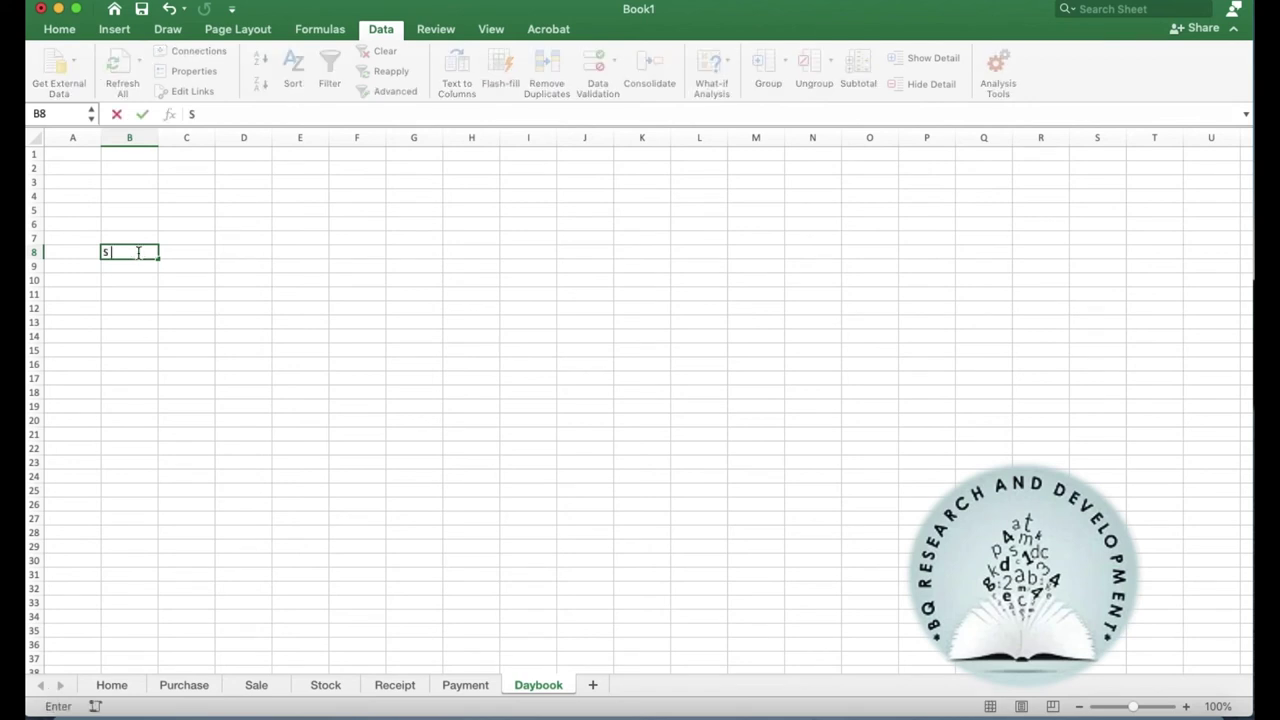
{"action": "type", "text": " NO"}
{"action": "key", "text": "Tab"}
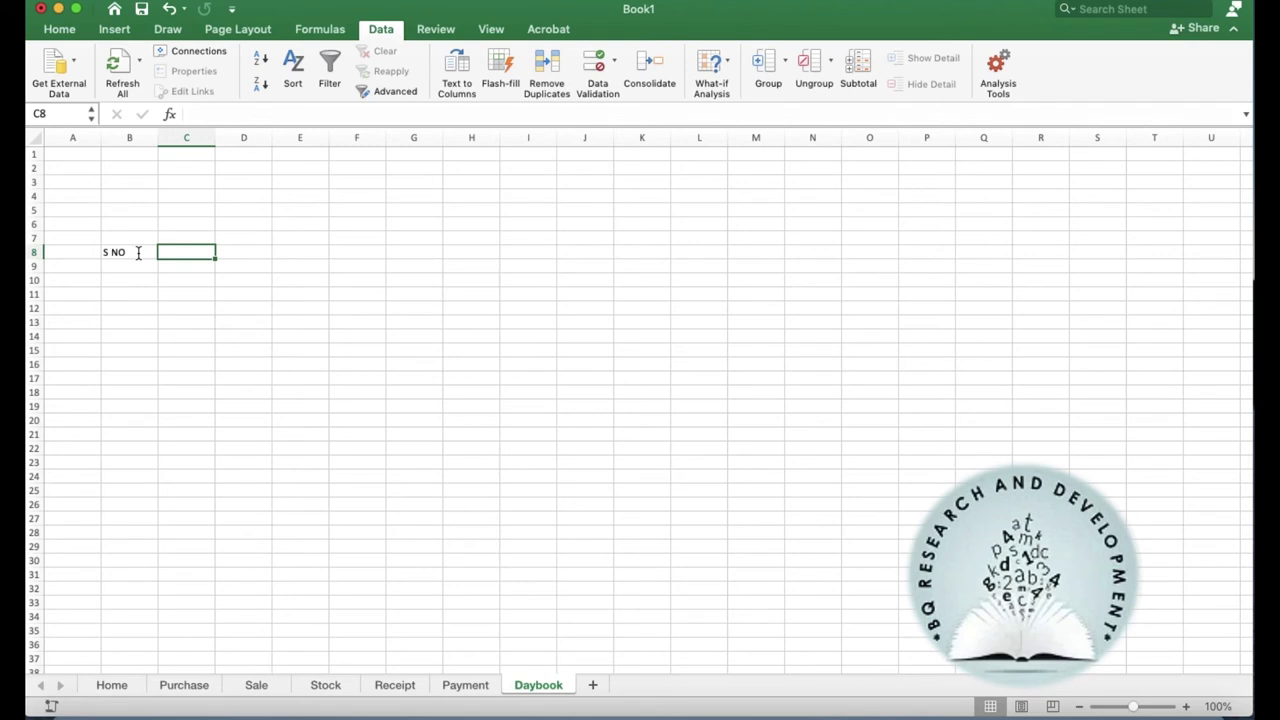
{"action": "type", "text": "Day"}
{"action": "key", "text": "Tab"}
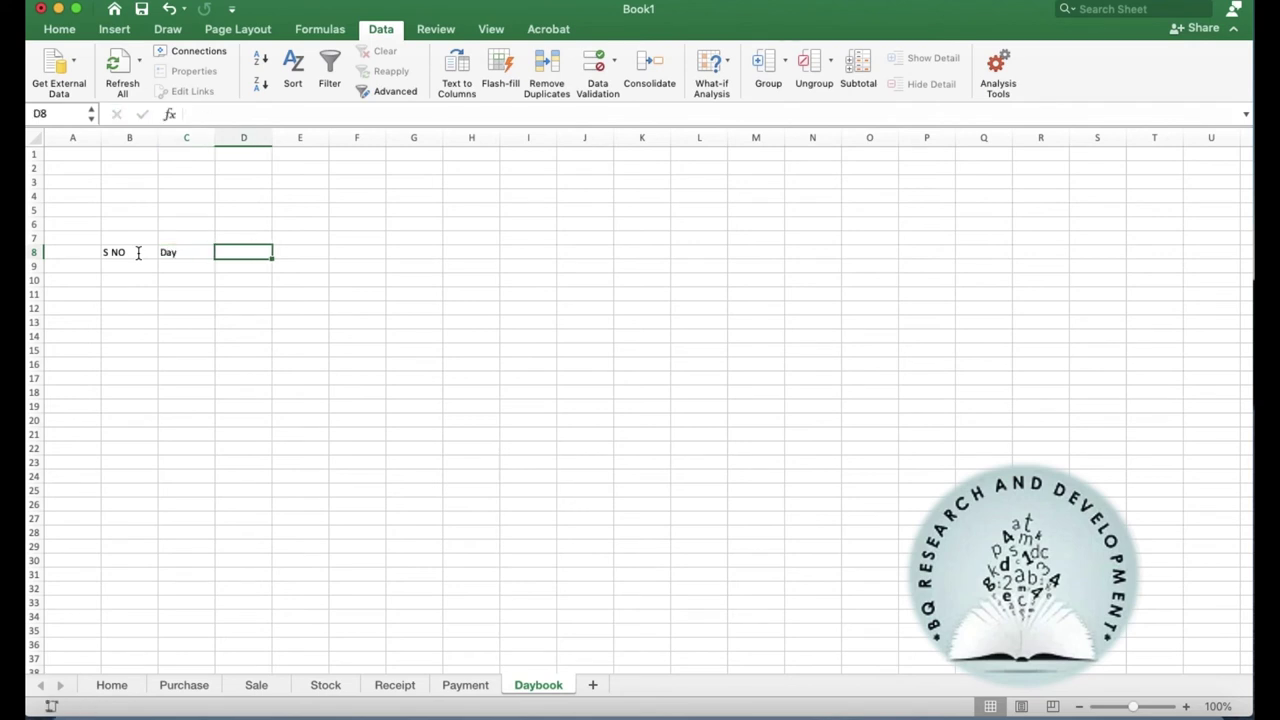
{"action": "key", "text": "Left"}
{"action": "type", "text": "Date"}
{"action": "key", "text": "Tab"}
{"action": "type", "text": "Day"}
{"action": "key", "text": "Tab"}
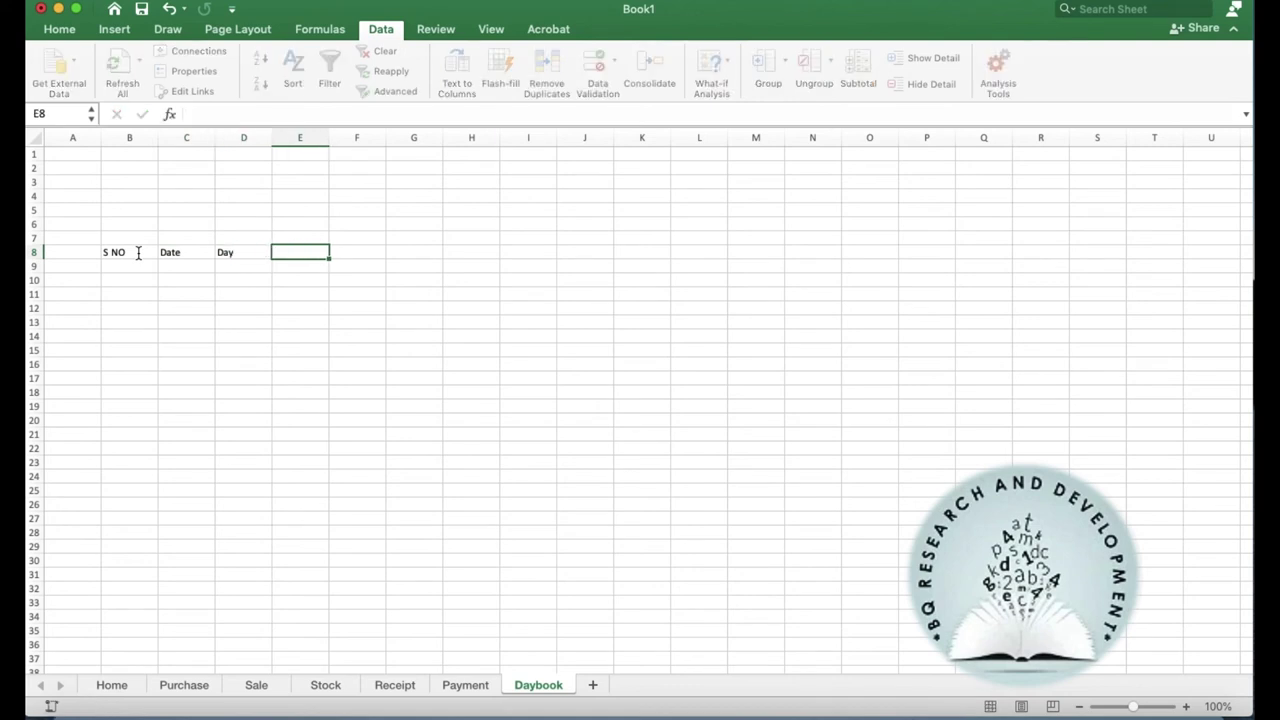
{"action": "type", "text": "Receipt "}
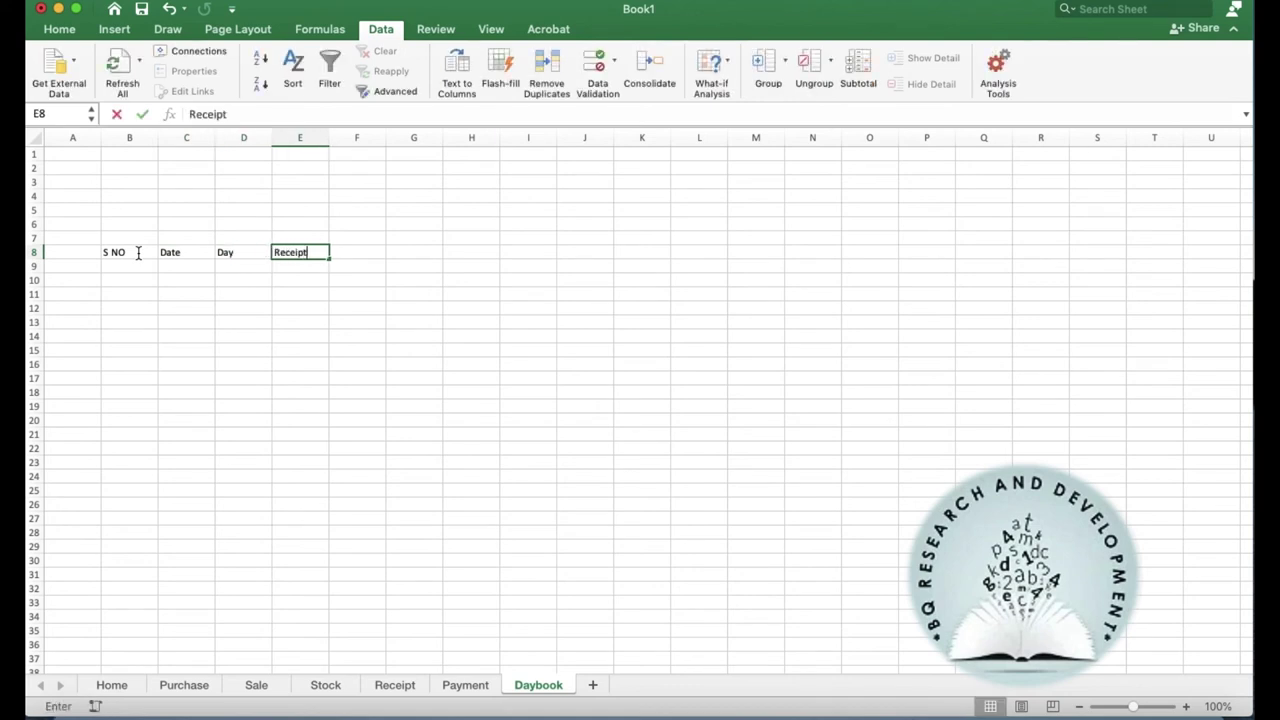
{"action": "type", "text": "Amount"}
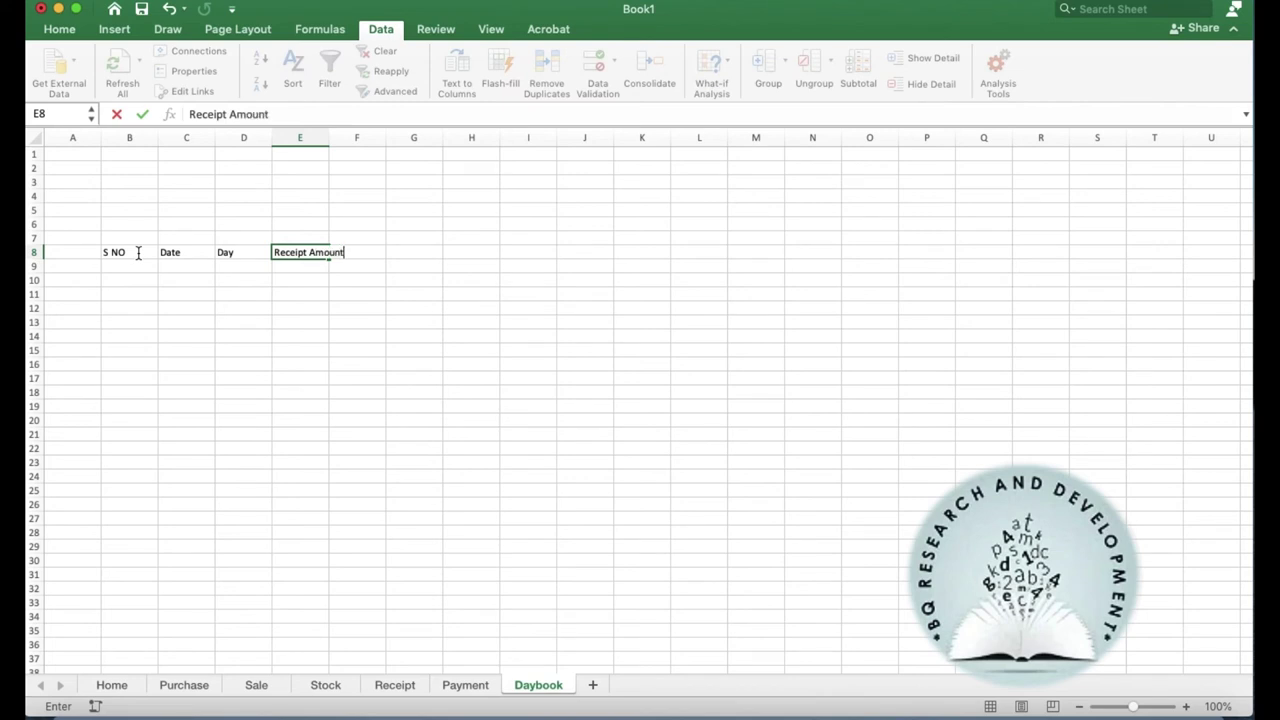
{"action": "key", "text": "Tab"}
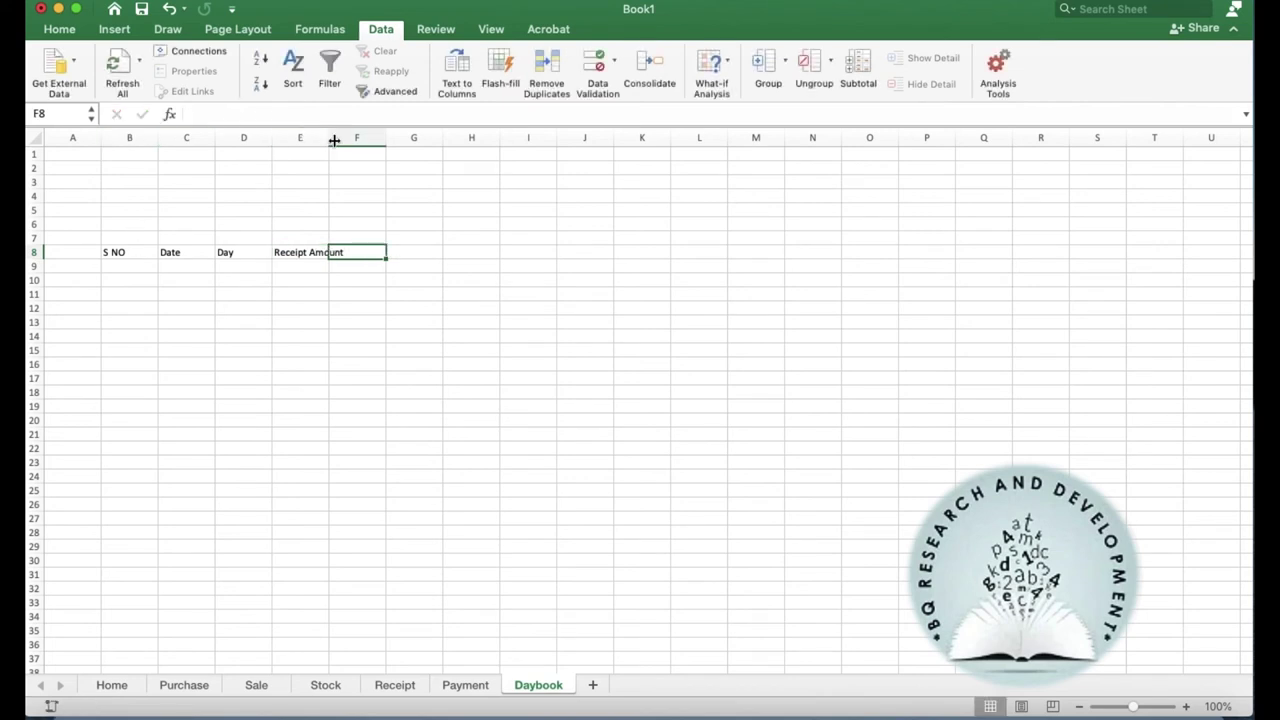
{"action": "left_click_drag", "start_coordinate": [334, 141], "coordinate": [352, 141]}
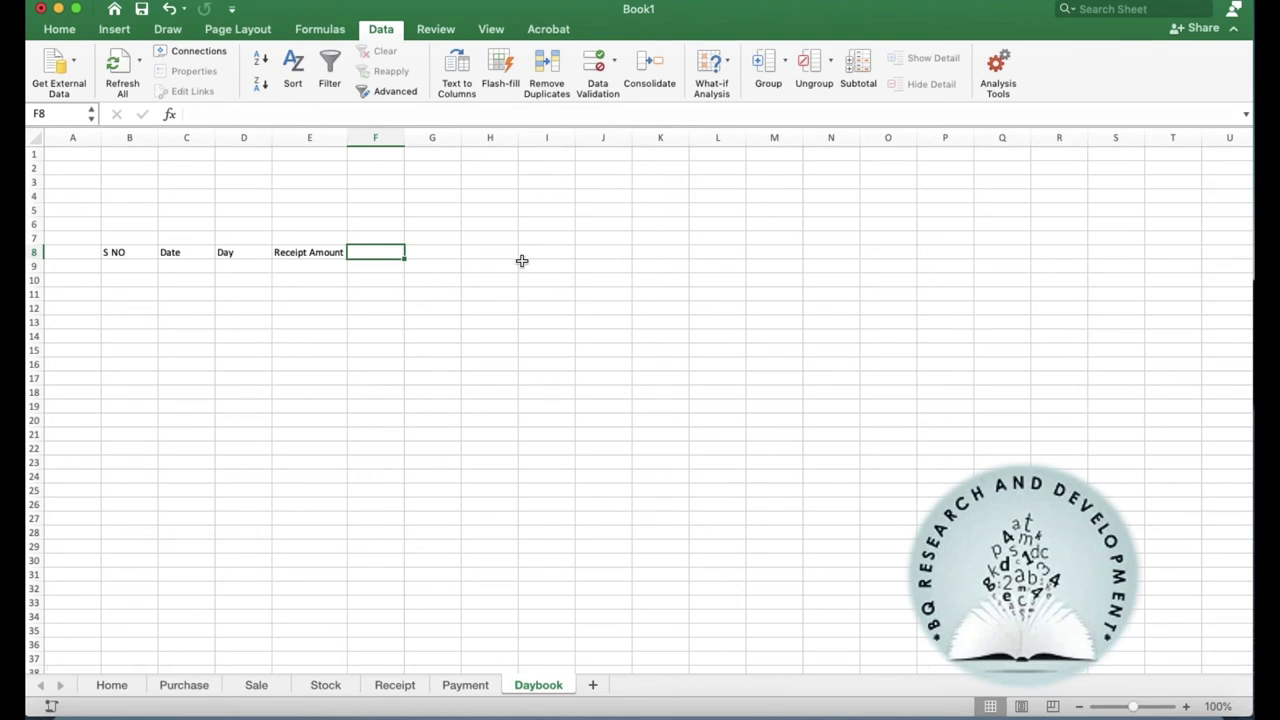
Step: Add headers Payment Amount, Balance of Day and Total Balance, widening columns F and G
{"action": "type", "text": "Payment Amount"}
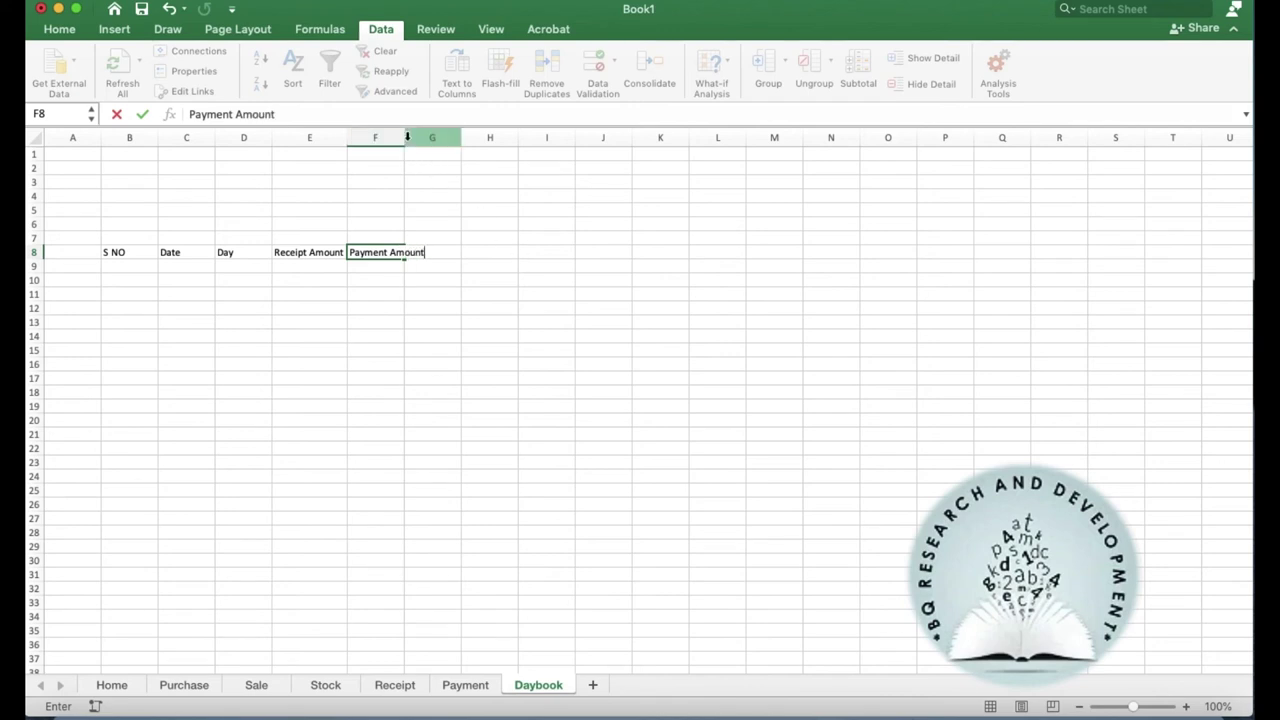
{"action": "left_click", "coordinate": [398, 137]}
{"action": "left_click_drag", "start_coordinate": [404, 137], "coordinate": [428, 137]}
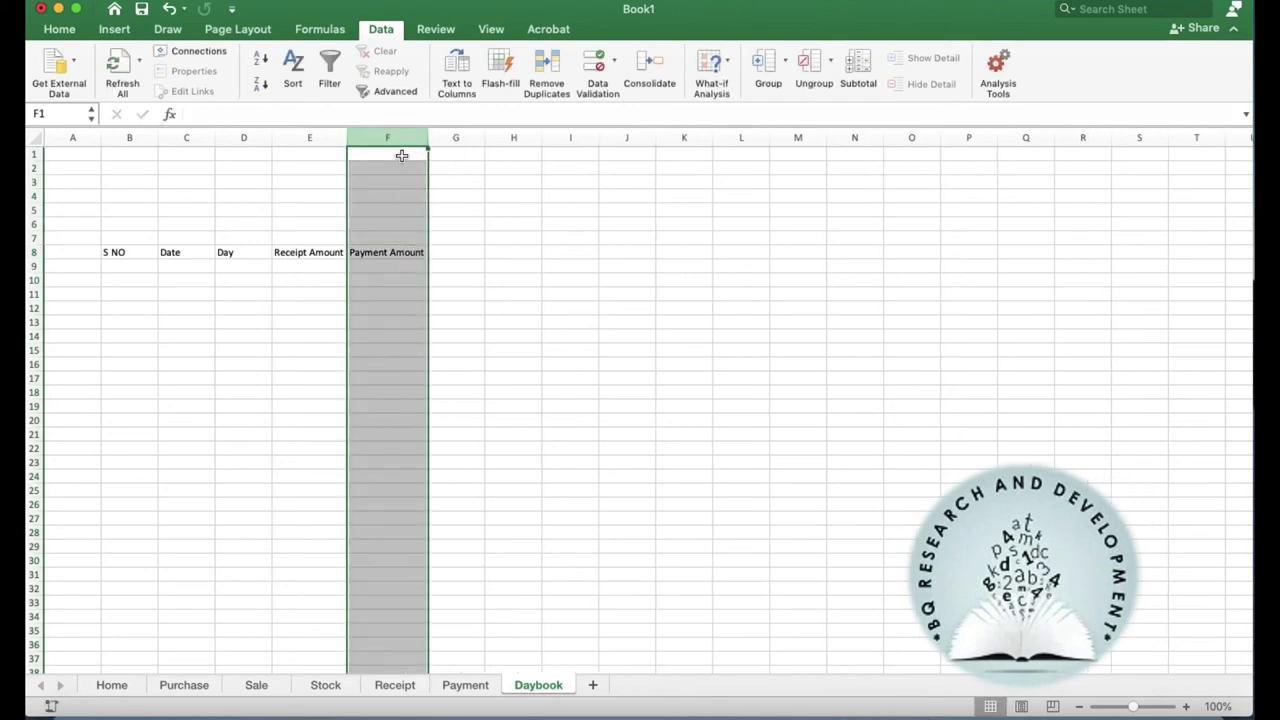
{"action": "left_click", "coordinate": [457, 251]}
{"action": "type", "text": "Balanc"}
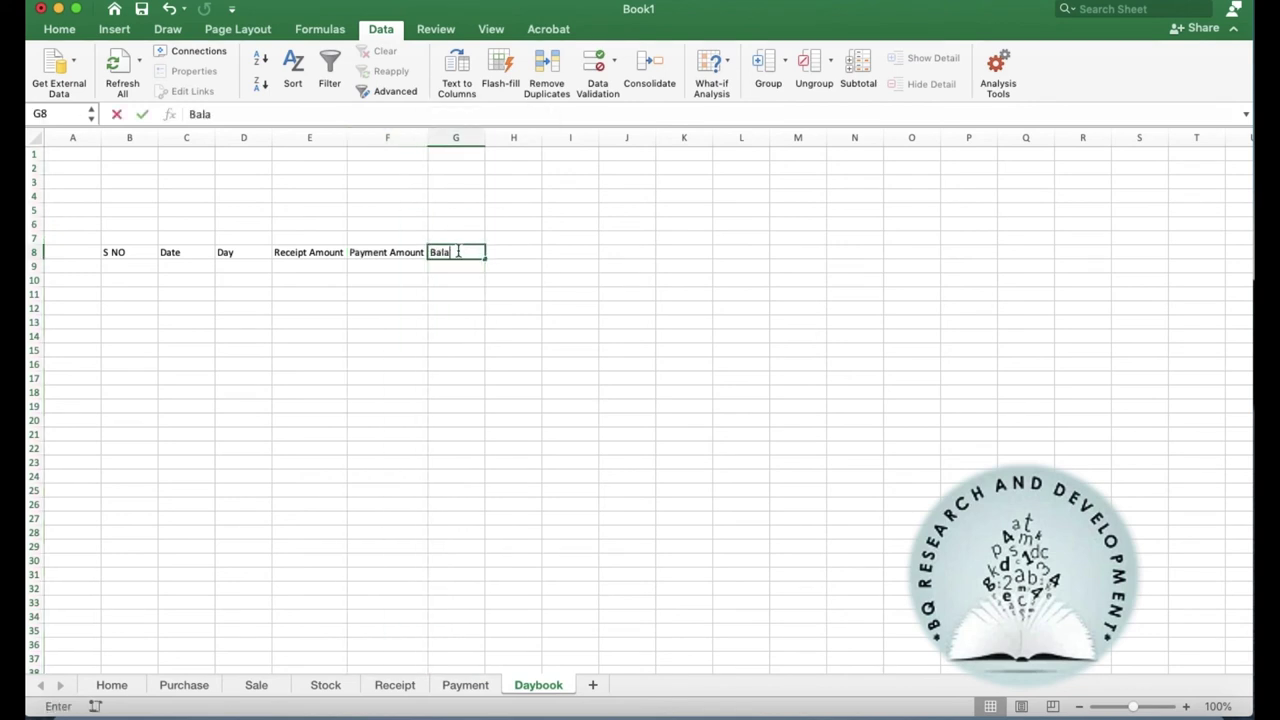
{"action": "type", "text": "e of Day"}
{"action": "double_click", "coordinate": [485, 137]}
{"action": "left_click", "coordinate": [484, 136]}
{"action": "left_click", "coordinate": [524, 252]}
{"action": "type", "text": "Total Balance"}
{"action": "left_click", "coordinate": [452, 316]}
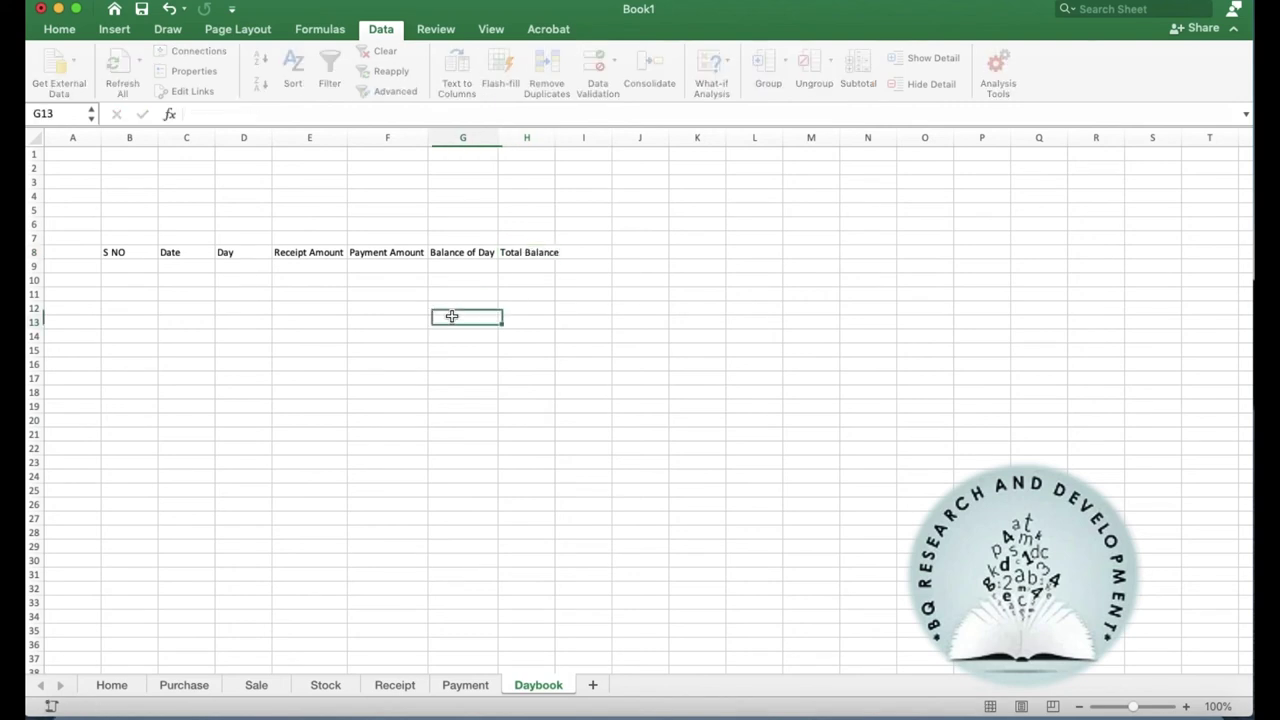
{"action": "left_click", "coordinate": [110, 252]}
{"action": "key", "text": "shift+Right"}
{"action": "key", "text": "shift+Right"}
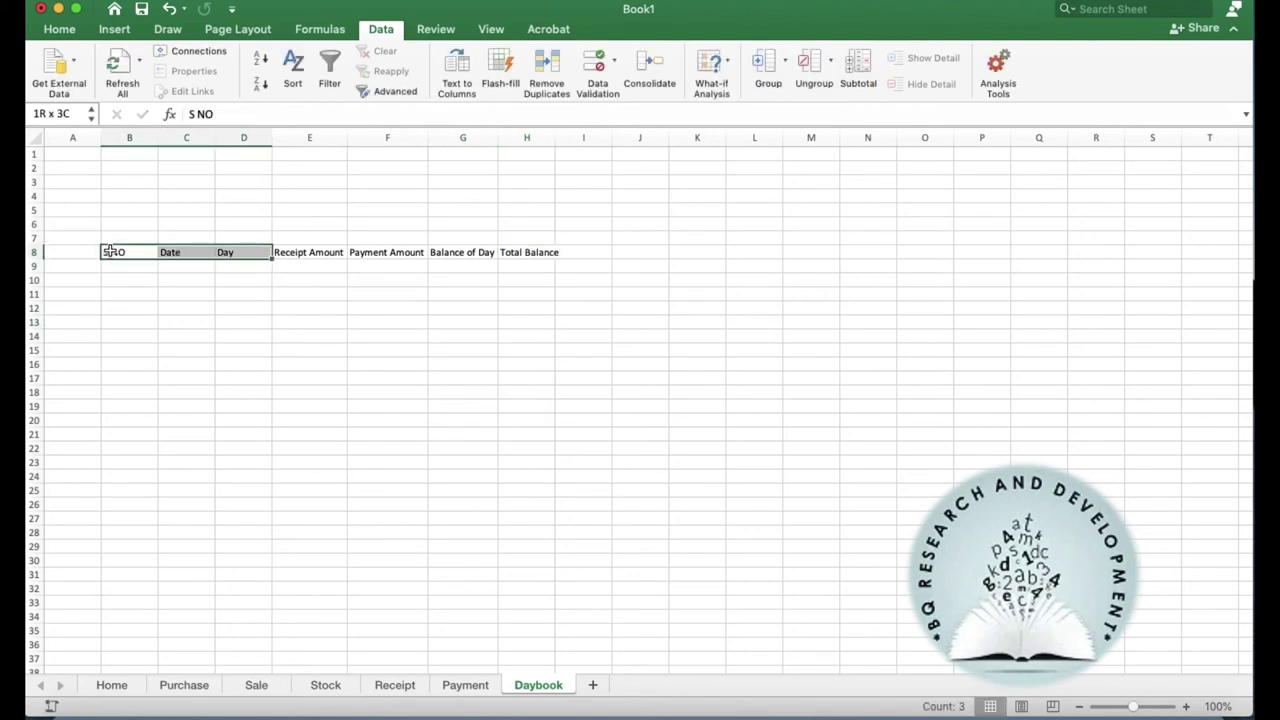
{"action": "key", "text": "shift+Right"}
{"action": "key", "text": "shift+Right"}
{"action": "key", "text": "shift+Right"}
{"action": "key", "text": "shift+Right"}
{"action": "key", "text": "shift+Down"}
{"action": "key", "text": "shift+Down"}
{"action": "key", "text": "shift+Down"}
{"action": "key", "text": "shift+Down"}
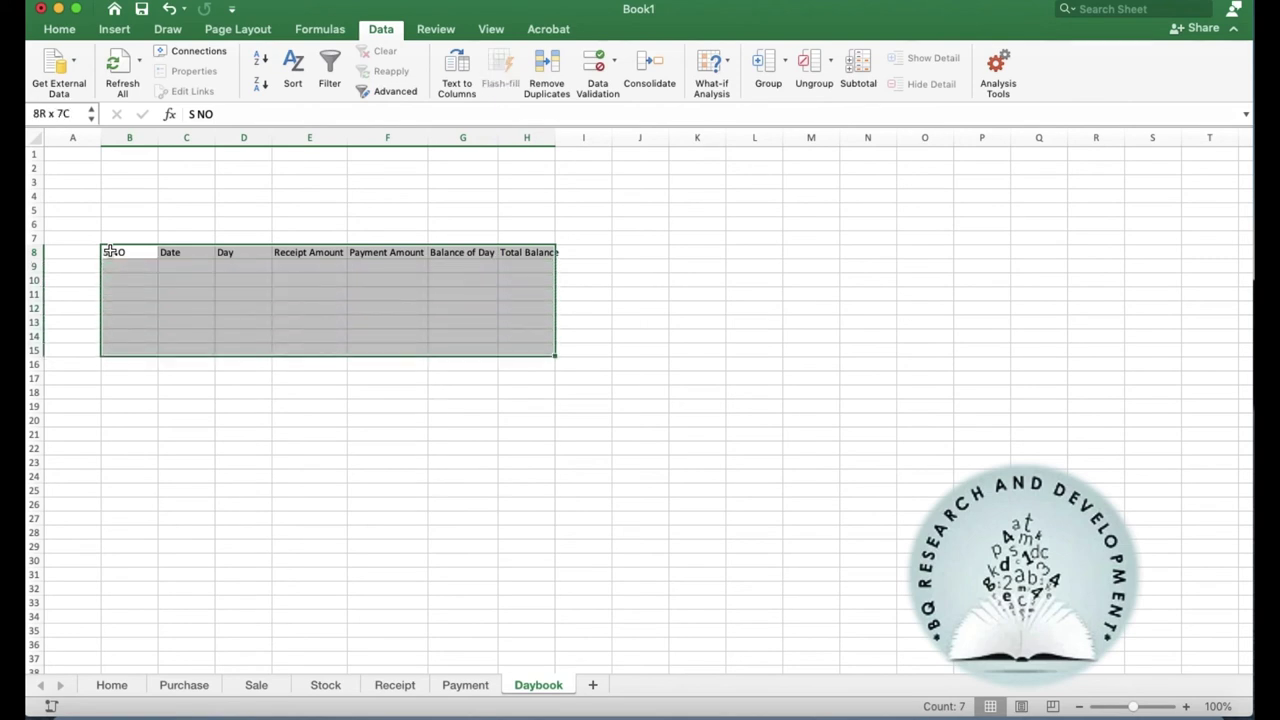
{"action": "key", "text": "shift+Down"}
{"action": "key", "text": "shift+Down"}
{"action": "key", "text": "shift+Down"}
{"action": "key", "text": "shift+Down"}
{"action": "key", "text": "ctrl+t"}
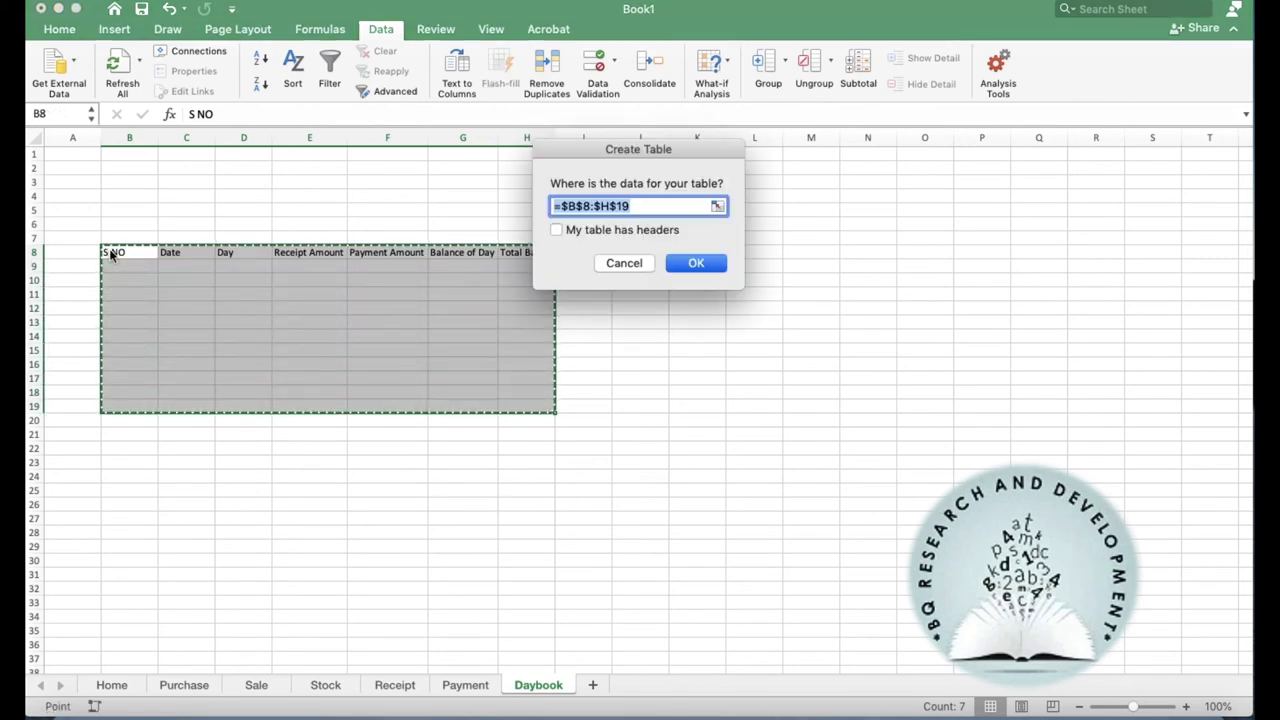
{"action": "left_click", "coordinate": [628, 229]}
{"action": "left_click", "coordinate": [696, 263]}
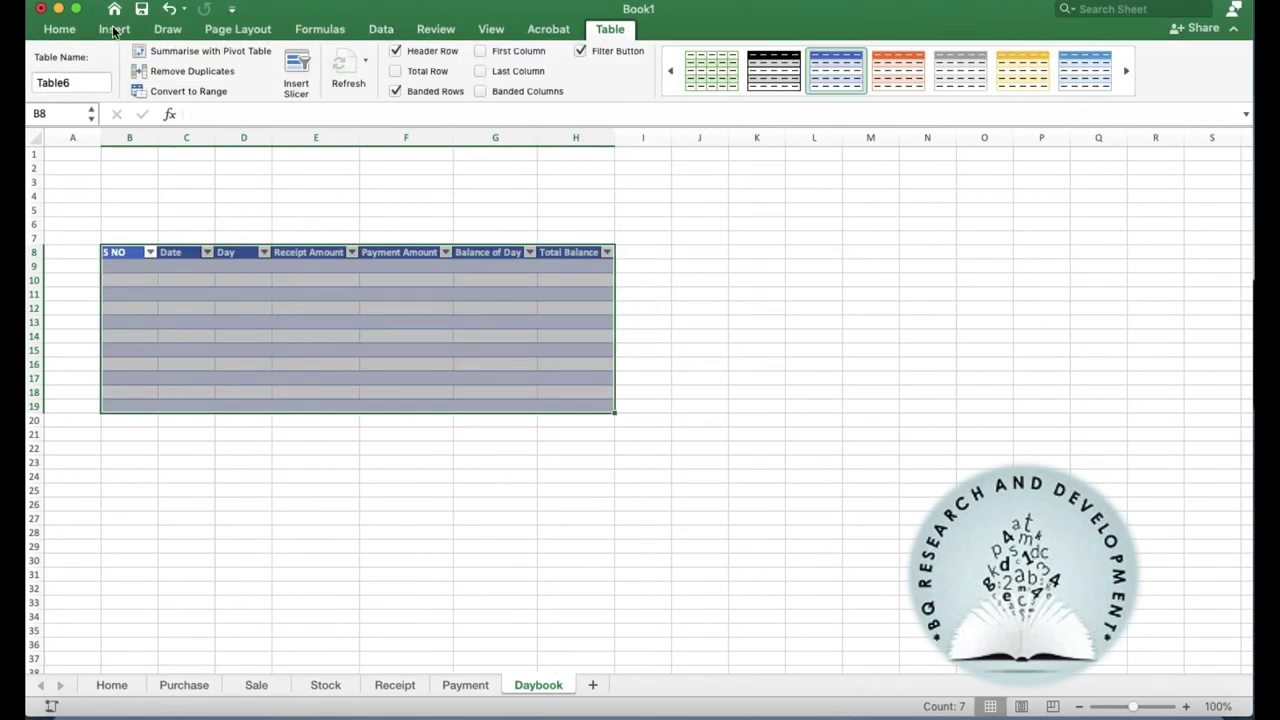
{"action": "left_click", "coordinate": [66, 34]}
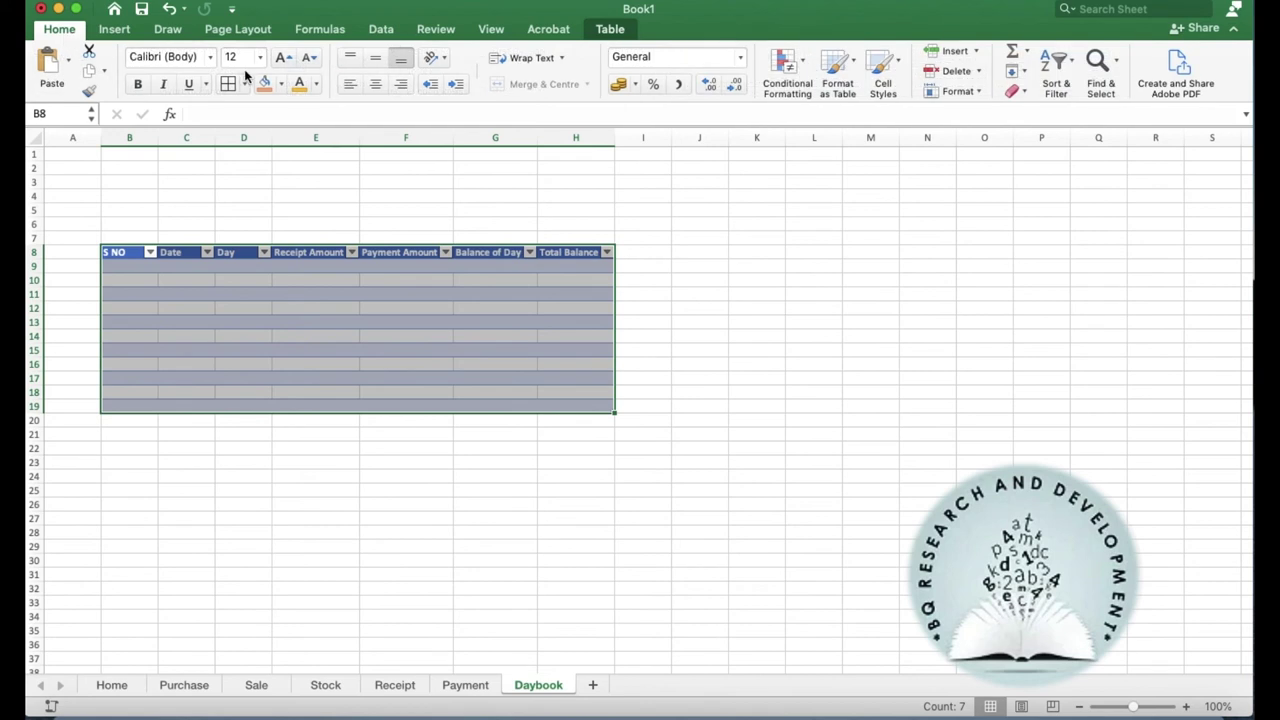
{"action": "left_click", "coordinate": [289, 60]}
{"action": "left_click", "coordinate": [289, 60]}
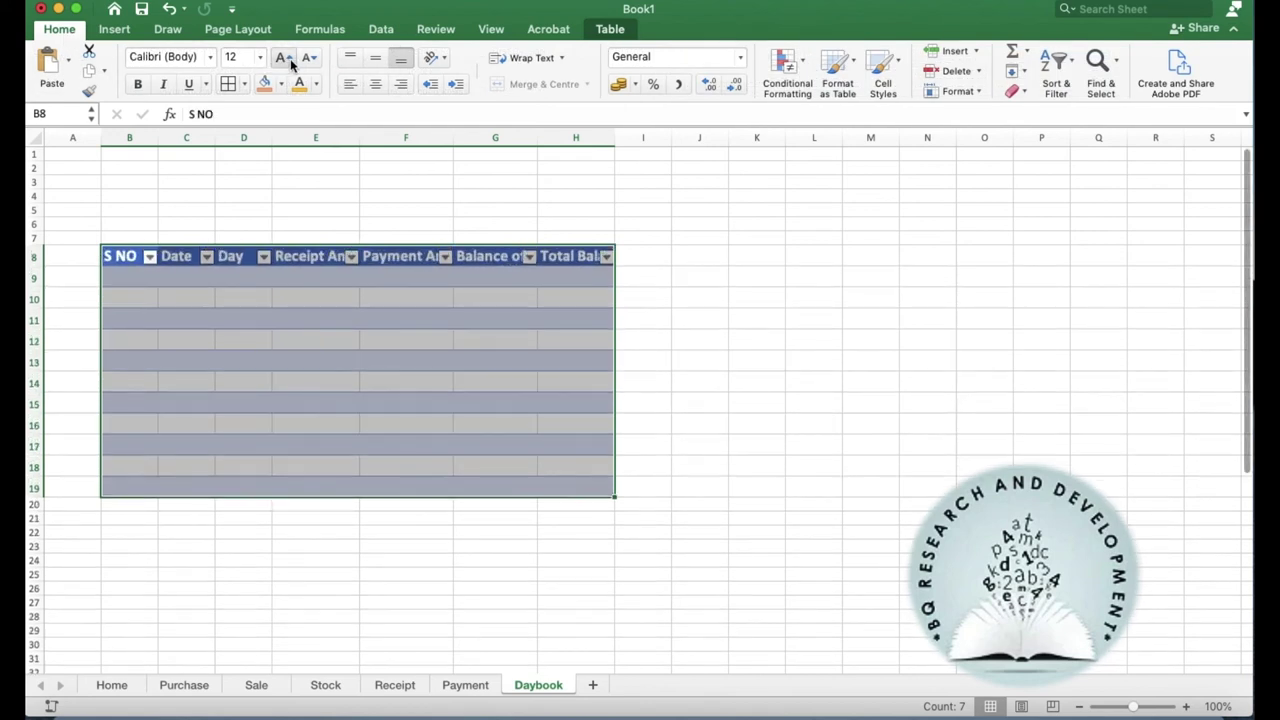
{"action": "left_click", "coordinate": [289, 60]}
{"action": "left_click", "coordinate": [289, 60]}
{"action": "left_click", "coordinate": [137, 83]}
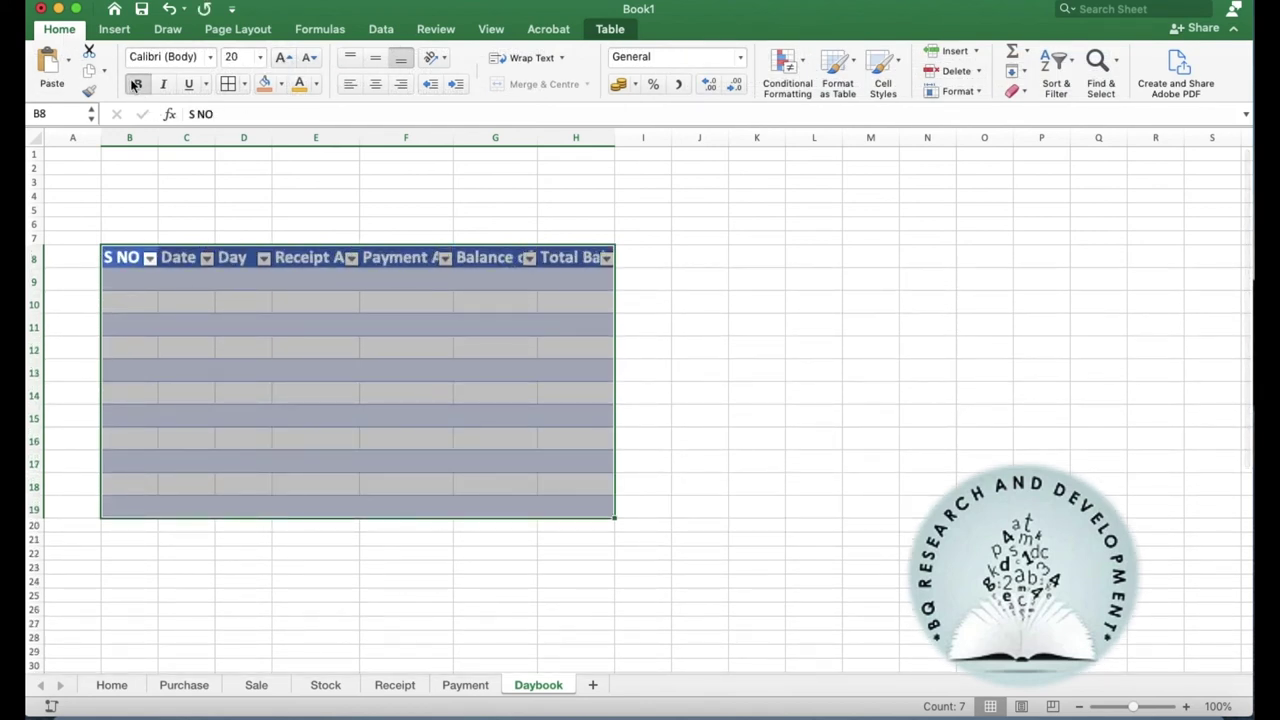
{"action": "left_click", "coordinate": [208, 316]}
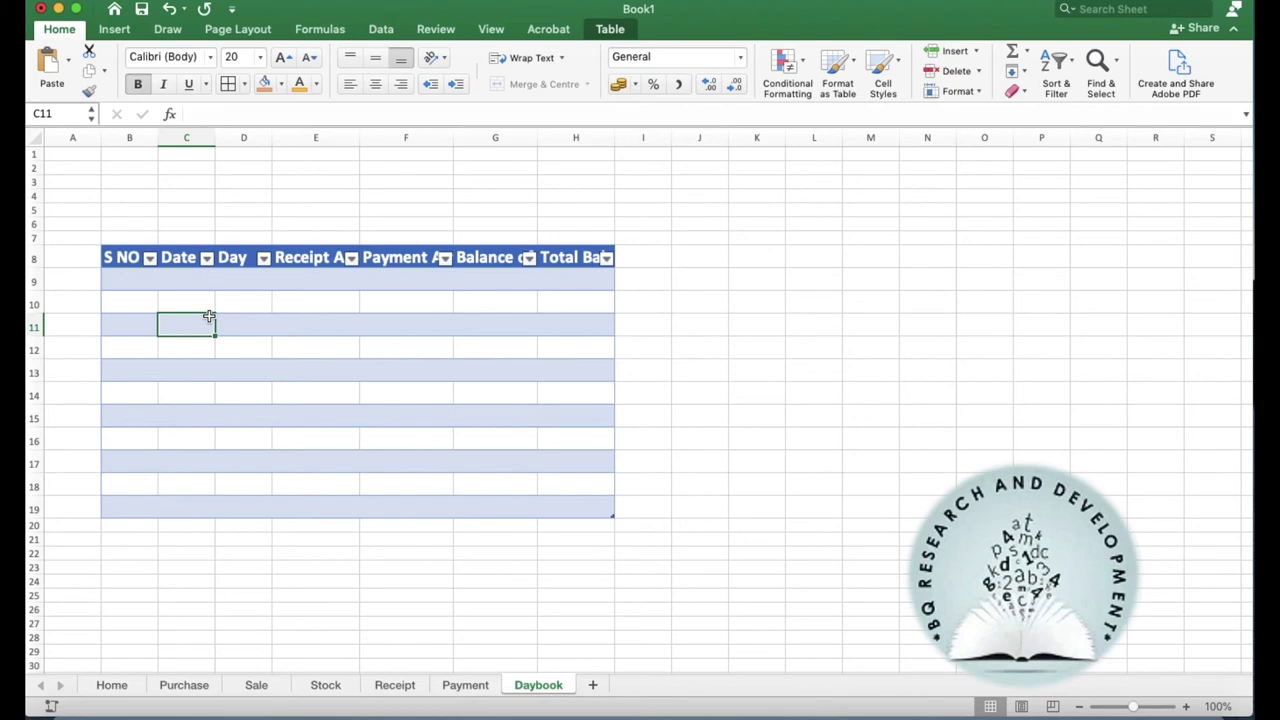
Step: Enter 1 as the first serial number in B9
{"action": "left_click", "coordinate": [123, 277]}
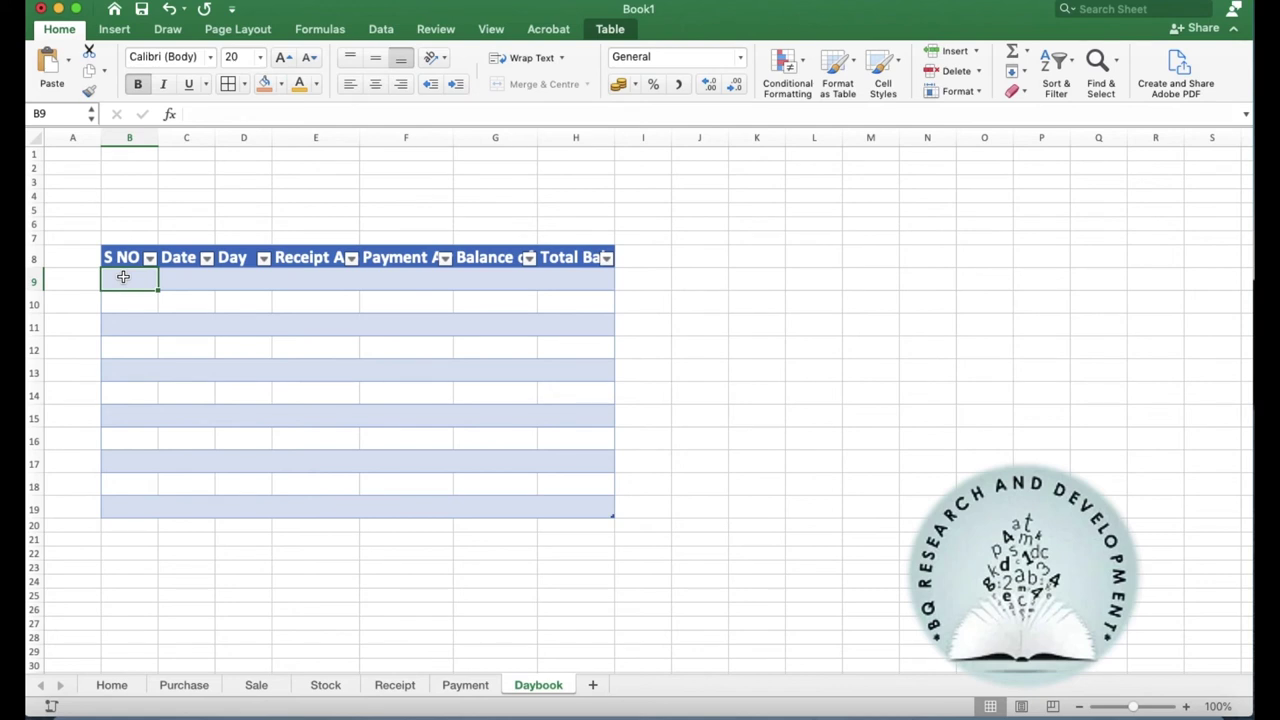
{"action": "type", "text": "1"}
{"action": "key", "text": "Tab"}
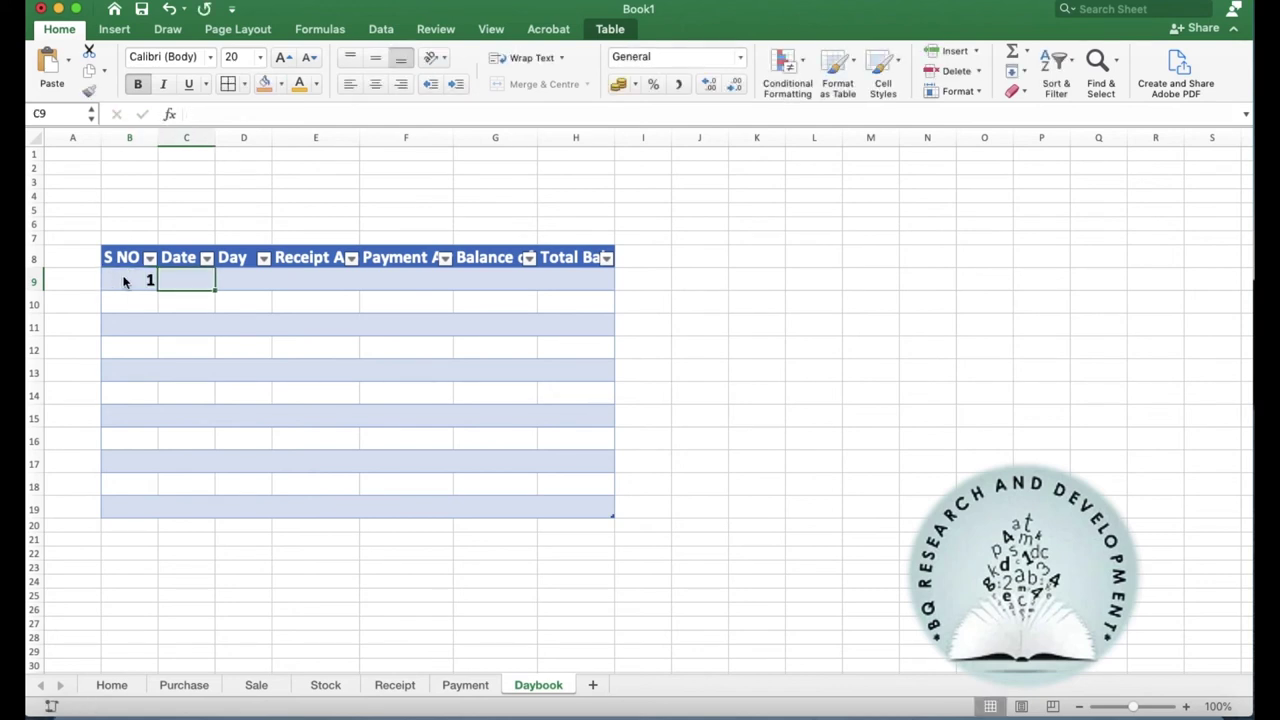
{"action": "left_click", "coordinate": [125, 275]}
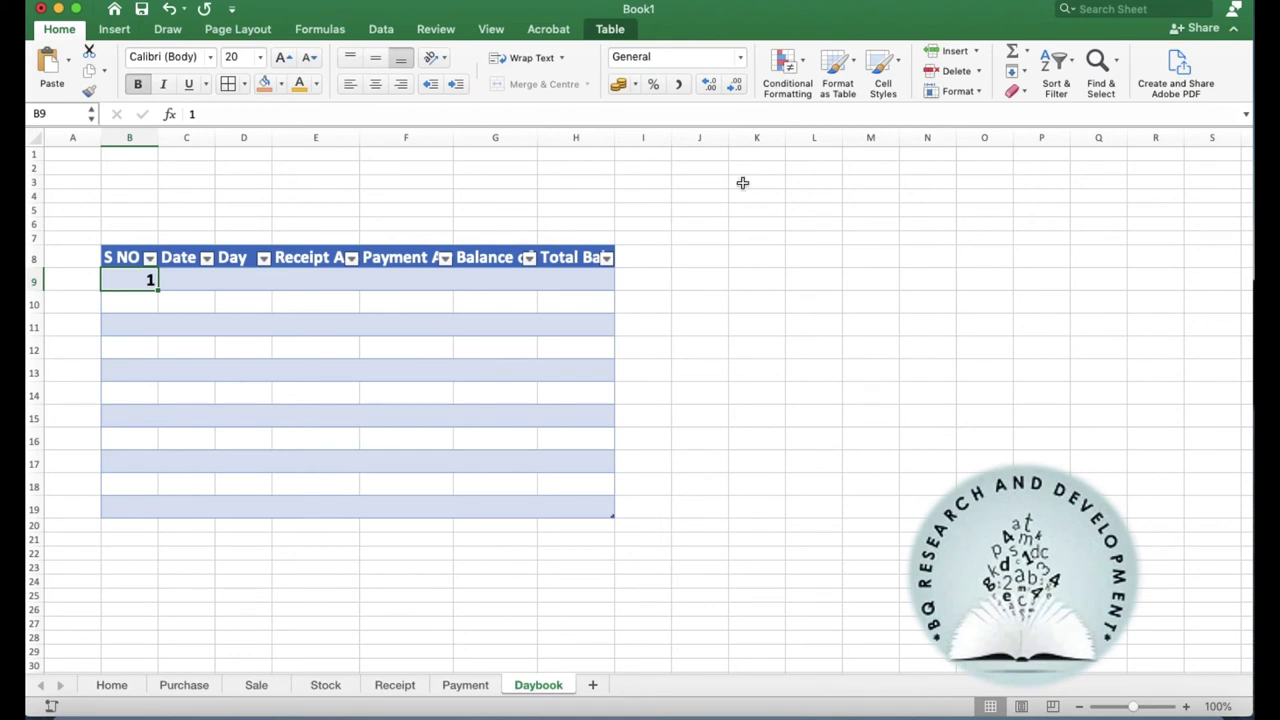
Step: Fill the S NO column as a linear column series up to stop value 365
{"action": "left_click", "coordinate": [1024, 72]}
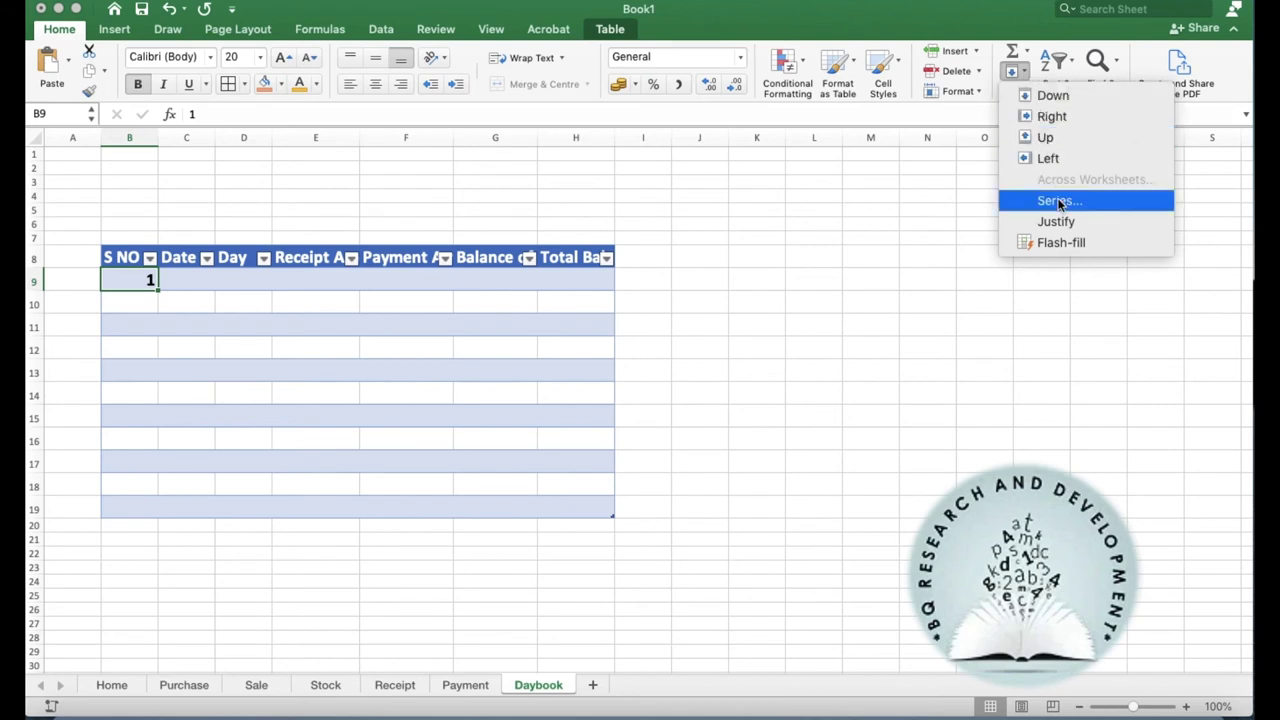
{"action": "left_click", "coordinate": [1058, 200]}
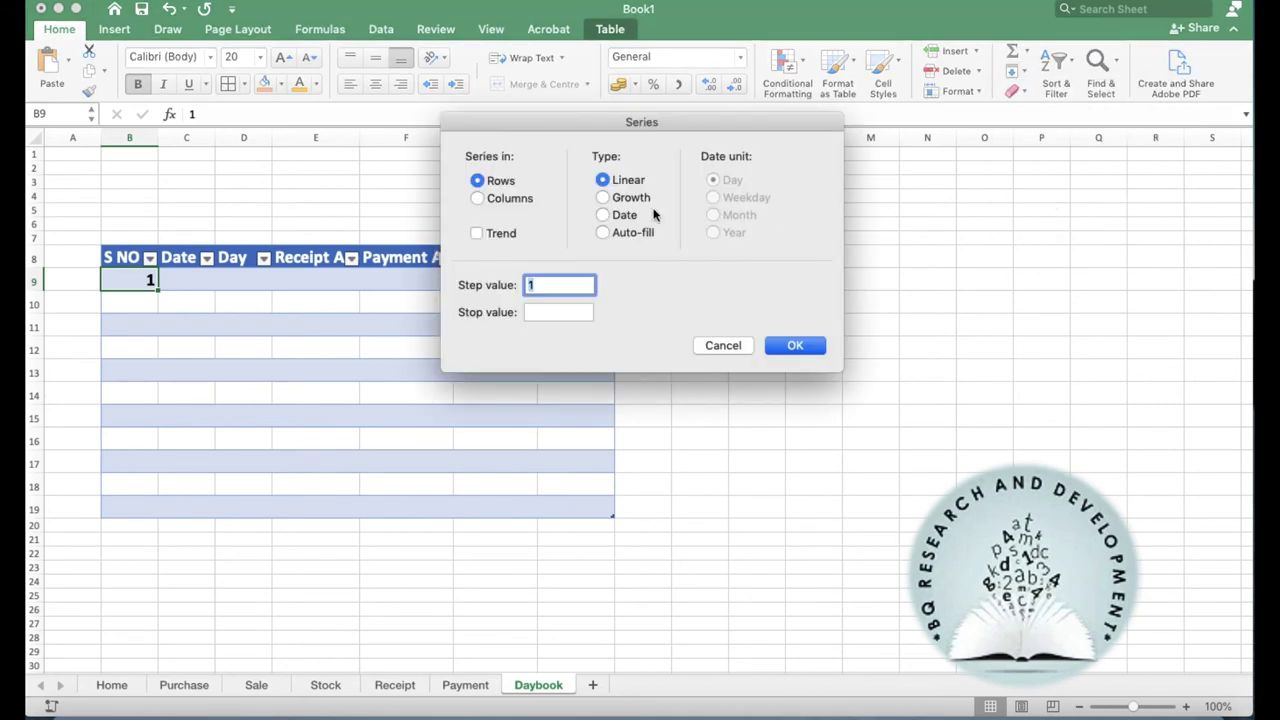
{"action": "left_click", "coordinate": [499, 202]}
{"action": "left_click", "coordinate": [547, 314]}
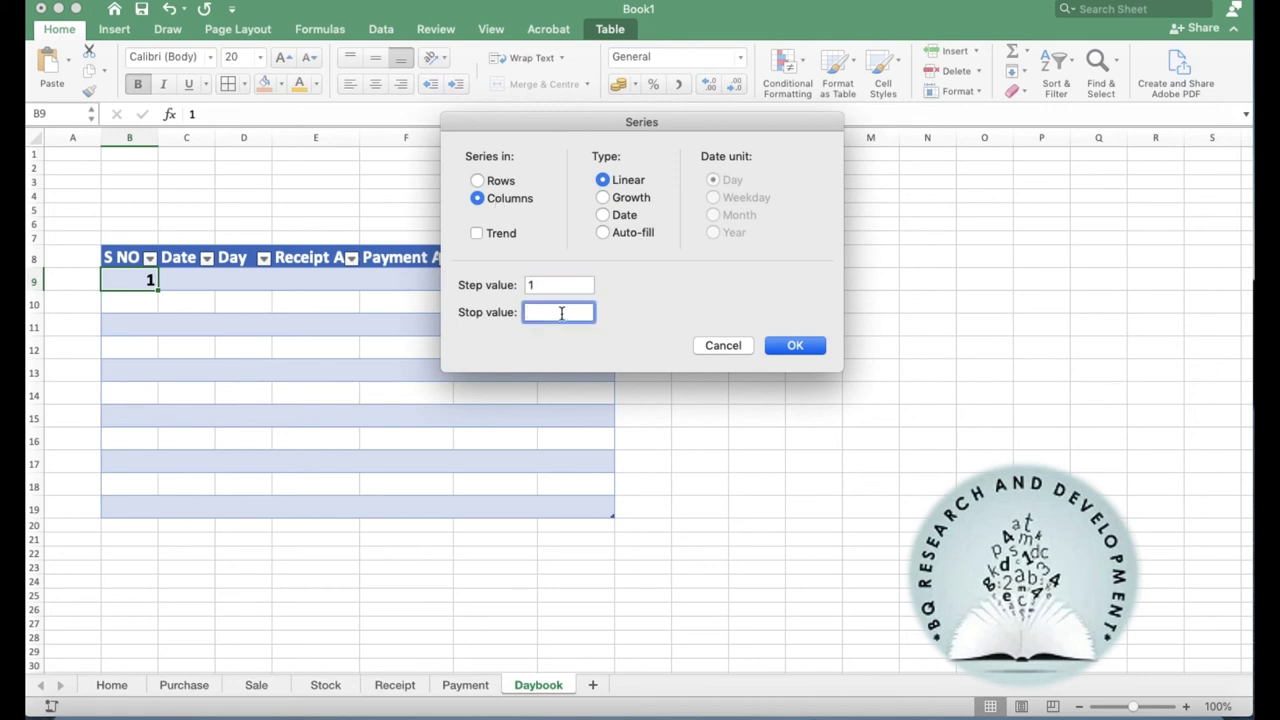
{"action": "type", "text": "365"}
{"action": "left_click", "coordinate": [806, 346]}
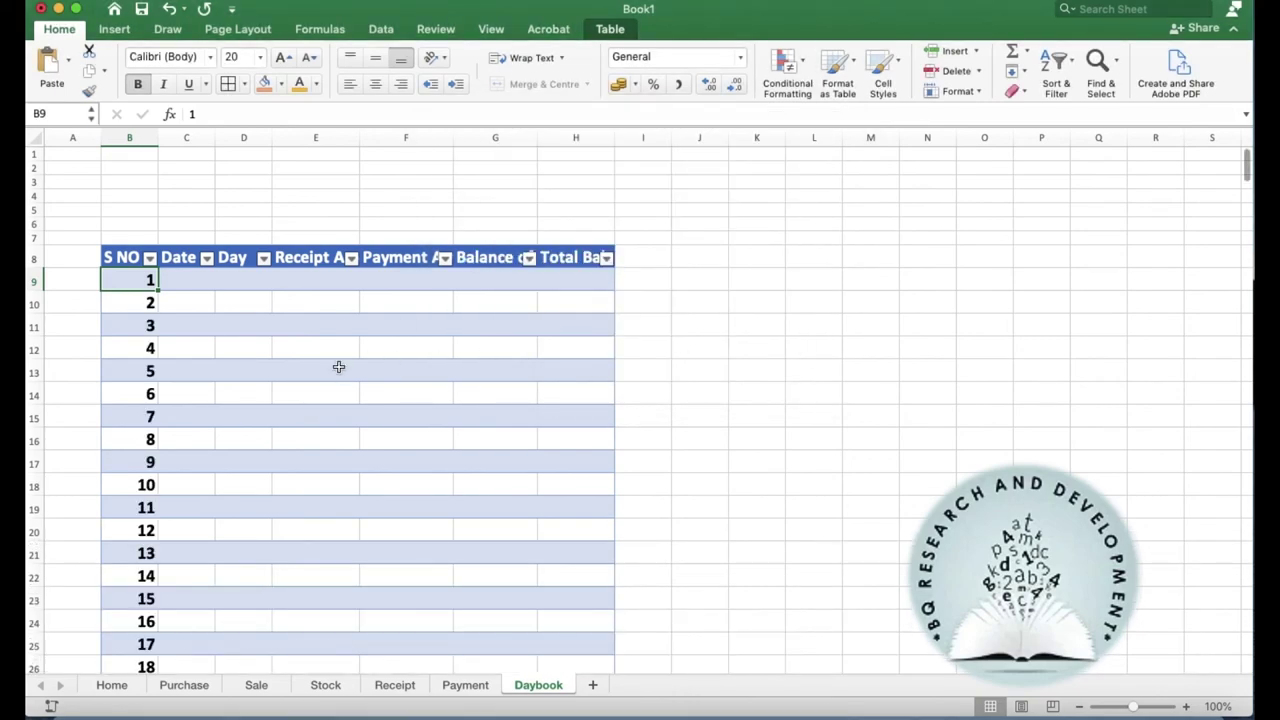
{"action": "scroll", "coordinate": [338, 367], "scroll_direction": "down", "scroll_amount": 8}
{"action": "scroll", "coordinate": [338, 367], "scroll_direction": "down", "scroll_amount": 9}
{"action": "scroll", "coordinate": [338, 367], "scroll_direction": "down", "scroll_amount": 15}
{"action": "scroll", "coordinate": [338, 367], "scroll_direction": "down", "scroll_amount": 13}
{"action": "scroll", "coordinate": [338, 367], "scroll_direction": "down", "scroll_amount": 14}
{"action": "scroll", "coordinate": [338, 367], "scroll_direction": "down", "scroll_amount": 11}
{"action": "scroll", "coordinate": [338, 367], "scroll_direction": "down", "scroll_amount": 17}
{"action": "scroll", "coordinate": [338, 369], "scroll_direction": "down", "scroll_amount": 11}
{"action": "scroll", "coordinate": [338, 369], "scroll_direction": "down", "scroll_amount": 13}
{"action": "scroll", "coordinate": [338, 369], "scroll_direction": "down", "scroll_amount": 12}
{"action": "scroll", "coordinate": [338, 370], "scroll_direction": "up", "scroll_amount": 17}
{"action": "scroll", "coordinate": [338, 372], "scroll_direction": "up", "scroll_amount": 20}
{"action": "scroll", "coordinate": [338, 372], "scroll_direction": "up", "scroll_amount": 4}
{"action": "scroll", "coordinate": [340, 374], "scroll_direction": "up", "scroll_amount": 18}
{"action": "scroll", "coordinate": [340, 374], "scroll_direction": "up", "scroll_amount": 18}
{"action": "scroll", "coordinate": [343, 380], "scroll_direction": "up", "scroll_amount": 20}
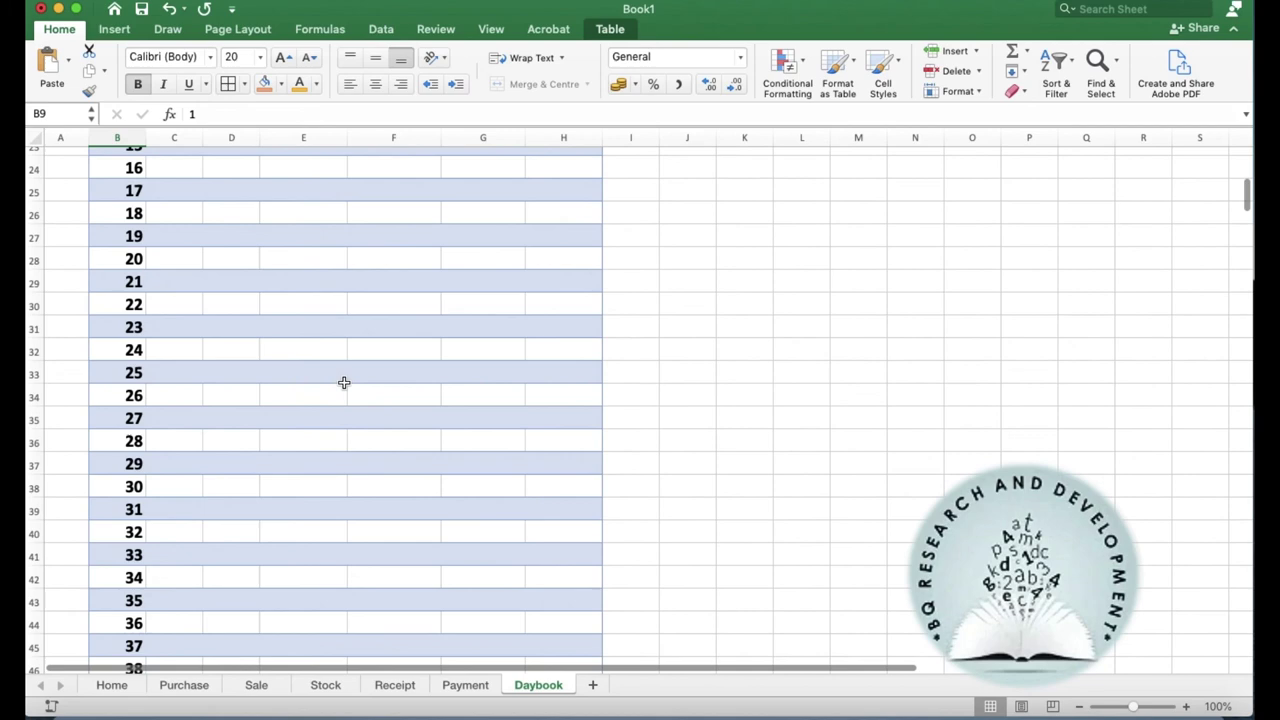
{"action": "scroll", "coordinate": [343, 383], "scroll_direction": "up", "scroll_amount": 8}
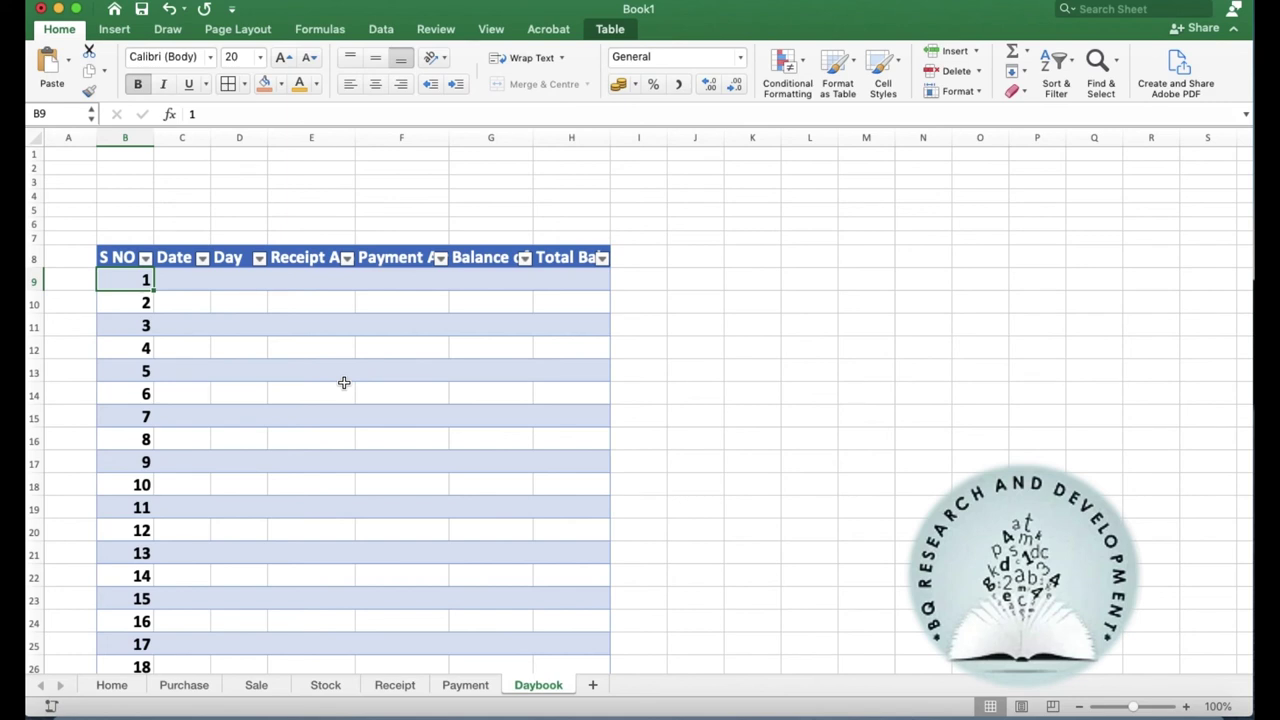
Step: Enter 01/01/2021 in C9 and drag-fill the dates down to 31/12/2021
{"action": "left_click", "coordinate": [184, 277]}
{"action": "type", "text": "01/01/2021"}
{"action": "key", "text": "Tab"}
{"action": "left_click", "coordinate": [198, 279]}
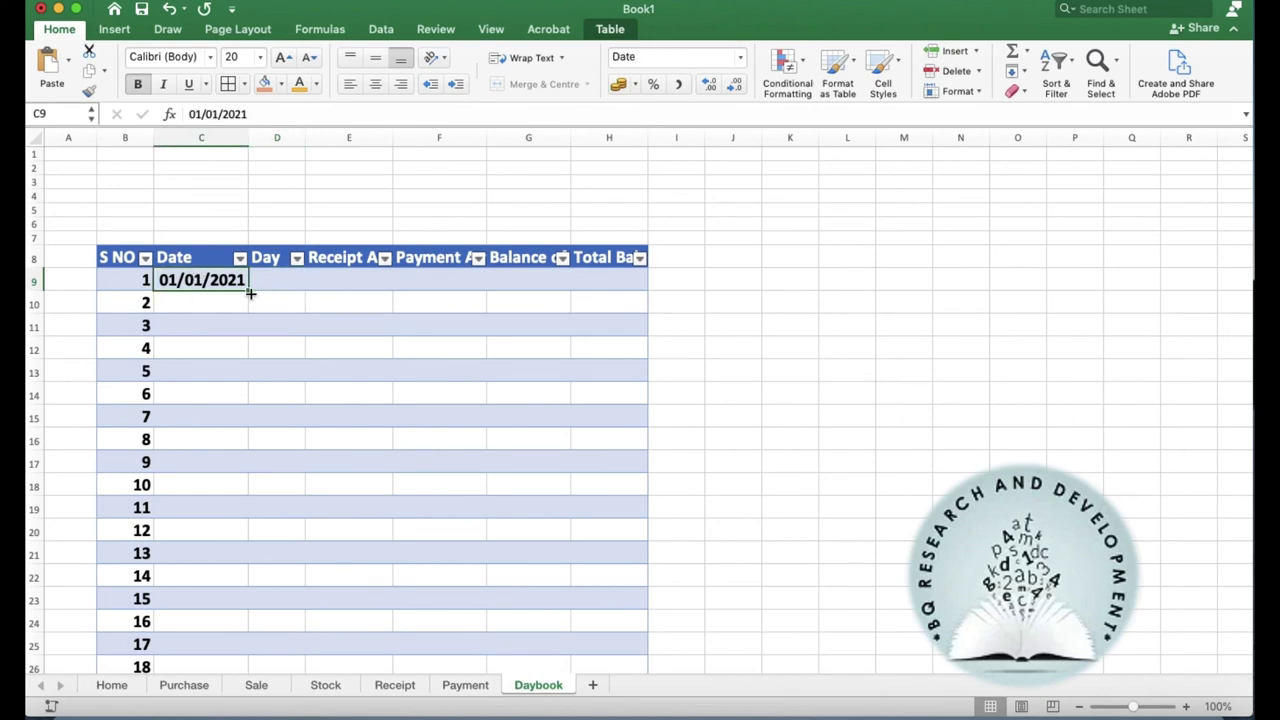
{"action": "left_click_drag", "start_coordinate": [247, 291], "coordinate": [195, 655]}
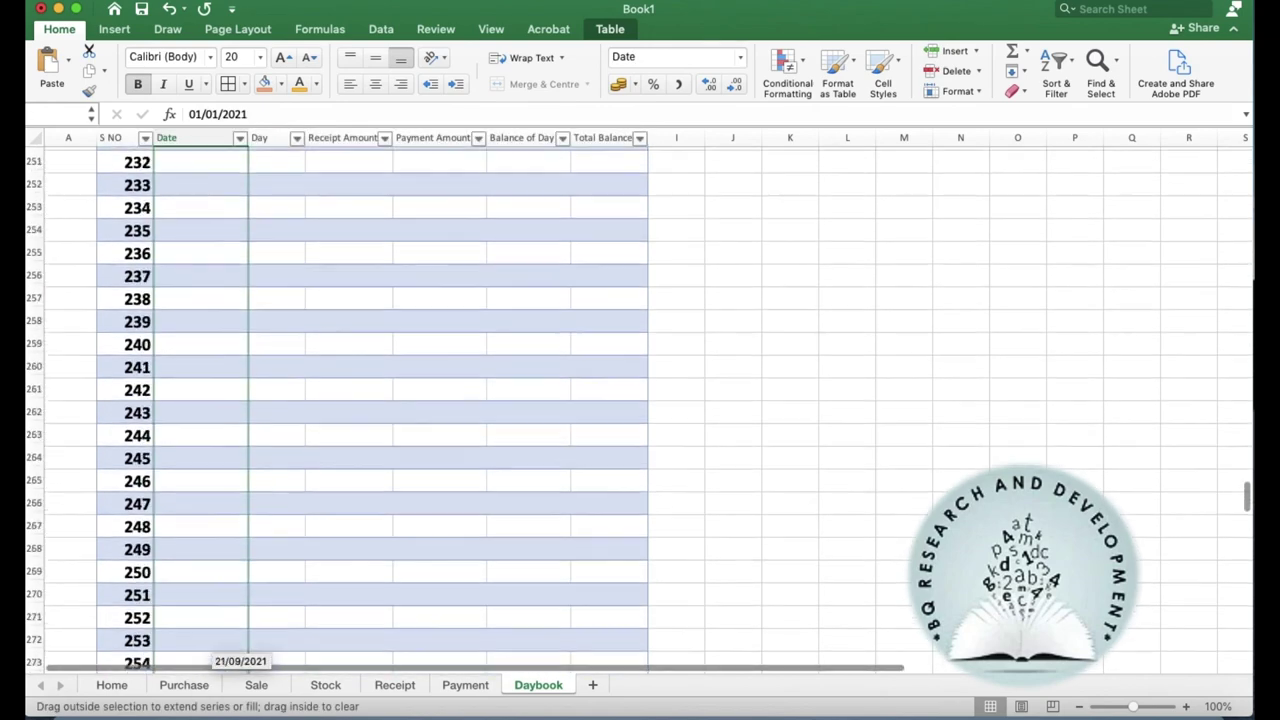
{"action": "mouse_move", "coordinate": [195, 658]}
{"action": "left_mouse_down"}
{"action": "mouse_move", "coordinate": [236, 658]}
{"action": "mouse_move", "coordinate": [228, 592]}
{"action": "left_mouse_up"}
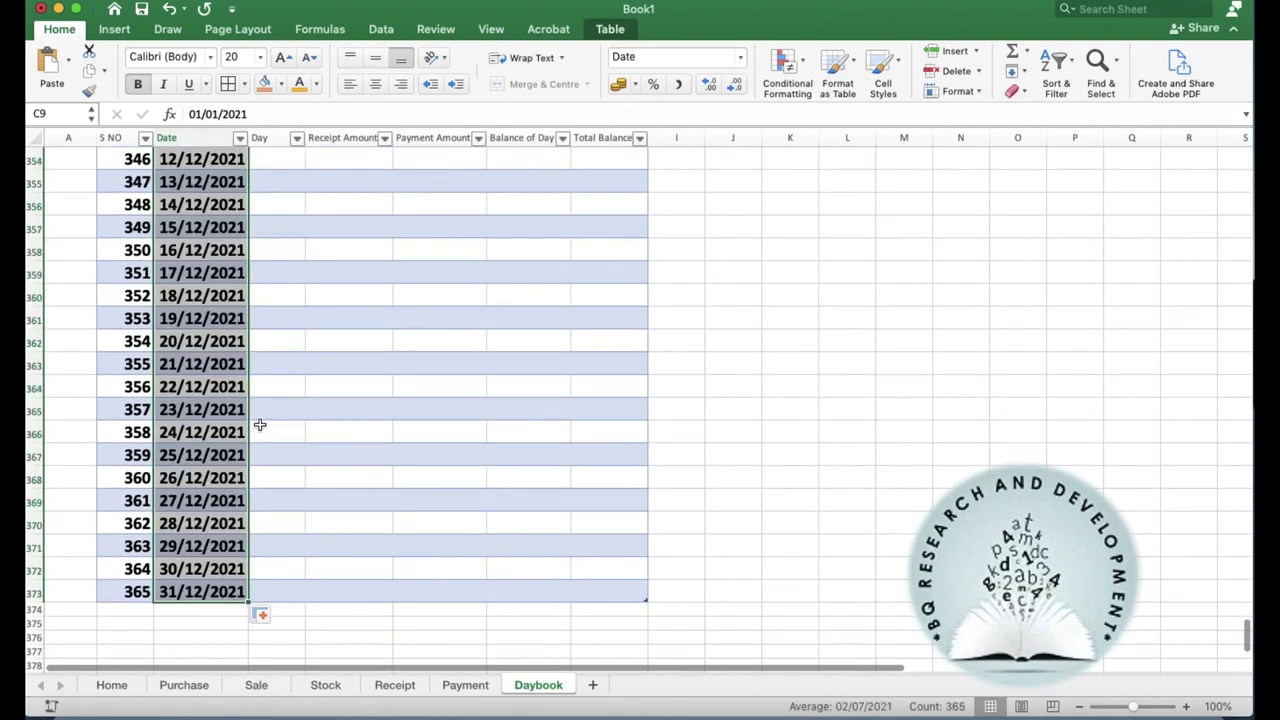
{"action": "scroll", "coordinate": [215, 392], "scroll_direction": "up", "scroll_amount": 20}
{"action": "scroll", "coordinate": [215, 392], "scroll_direction": "up", "scroll_amount": 20}
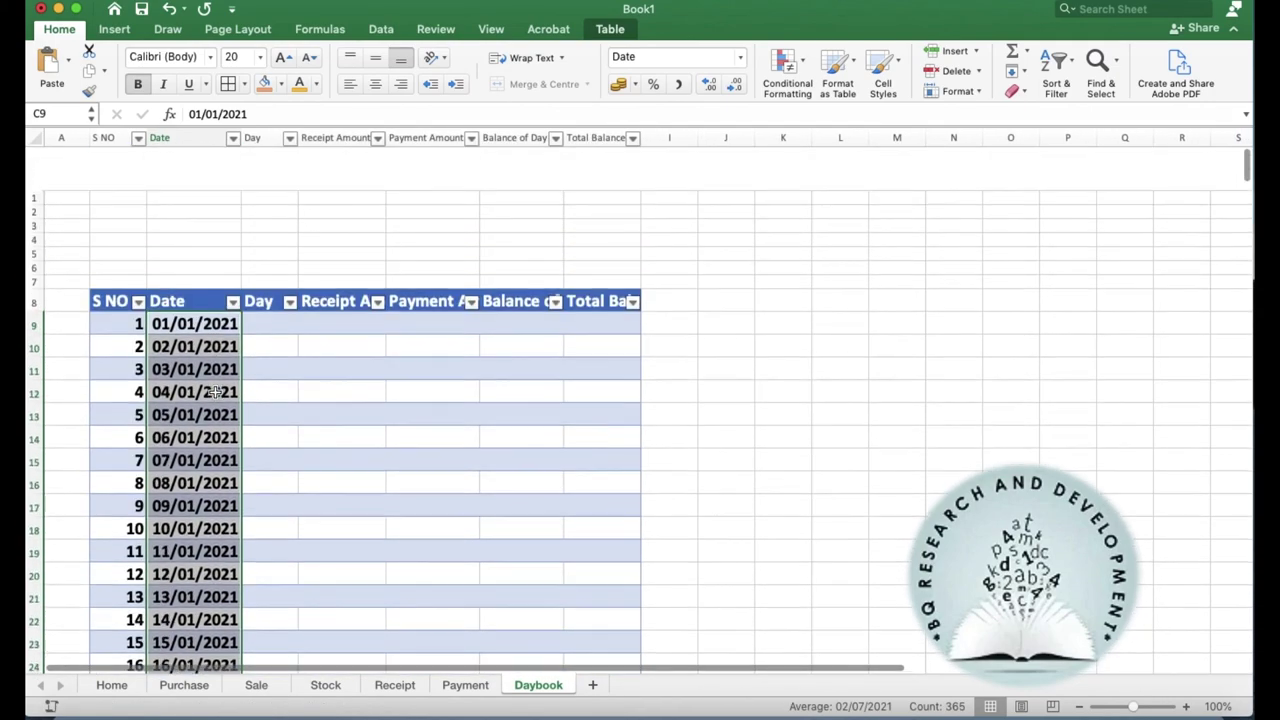
{"action": "left_click", "coordinate": [278, 276]}
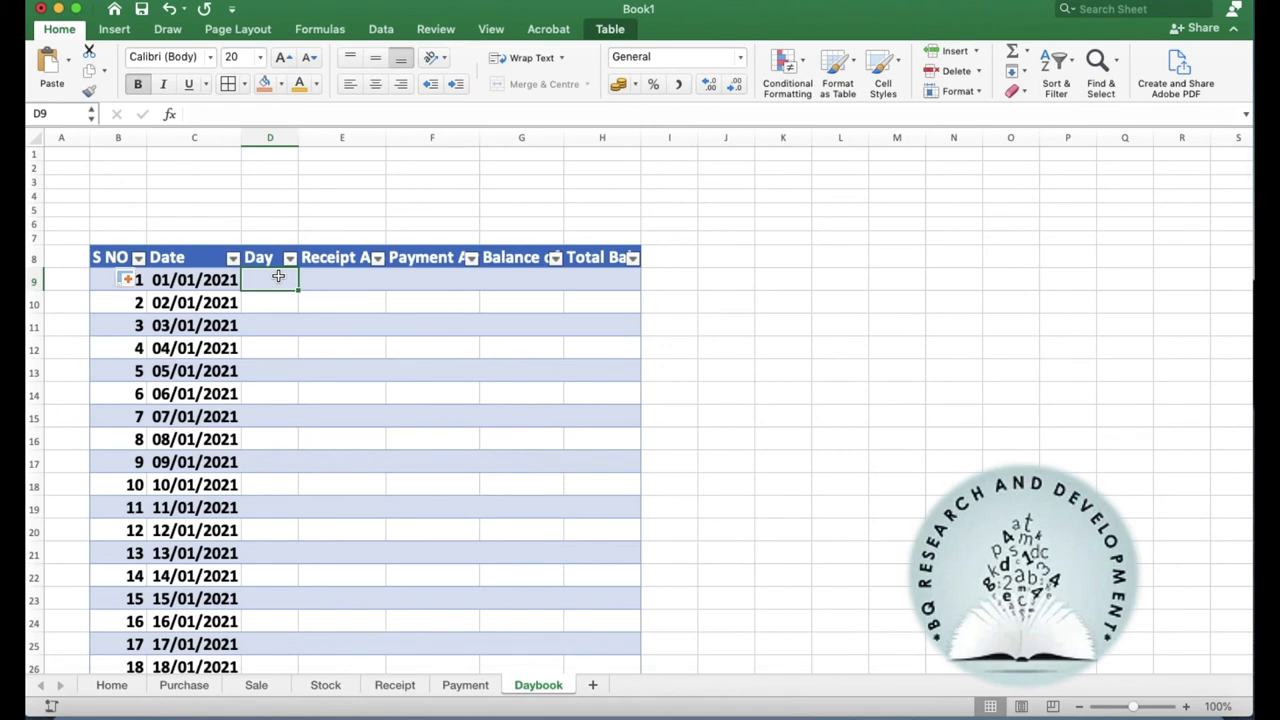
{"action": "type", "text": "=te"}
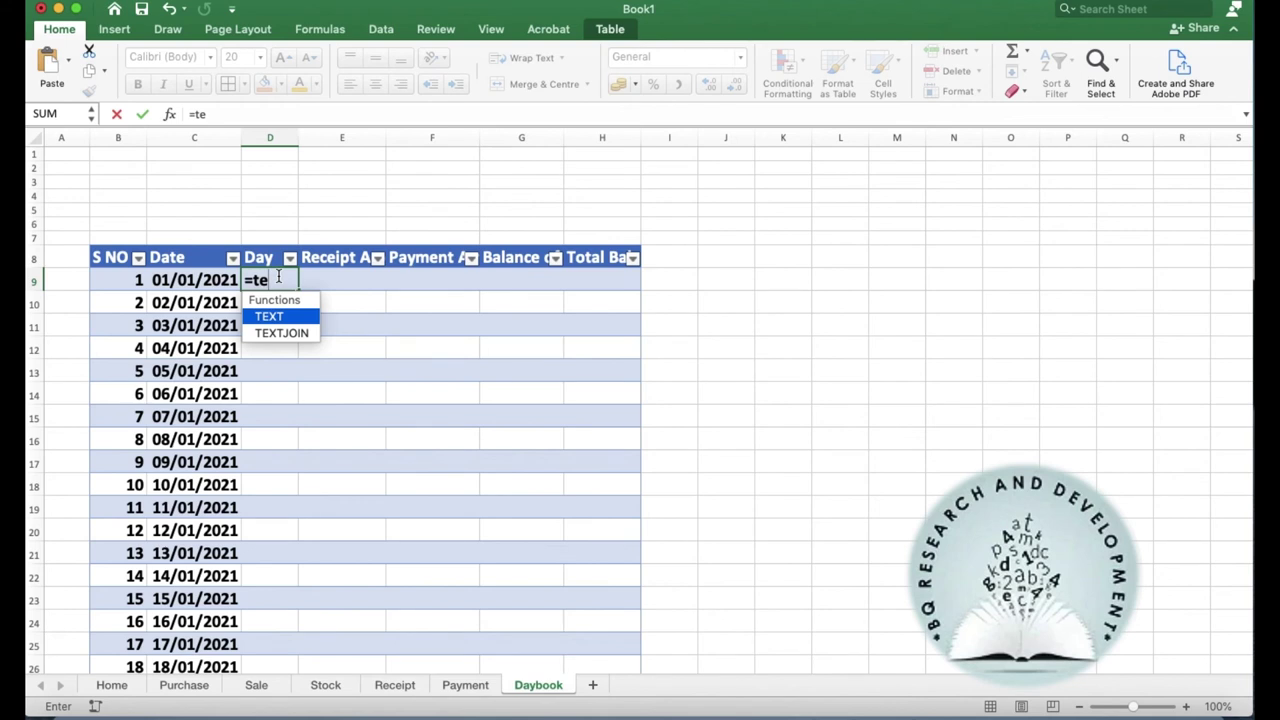
{"action": "double_click", "coordinate": [275, 317]}
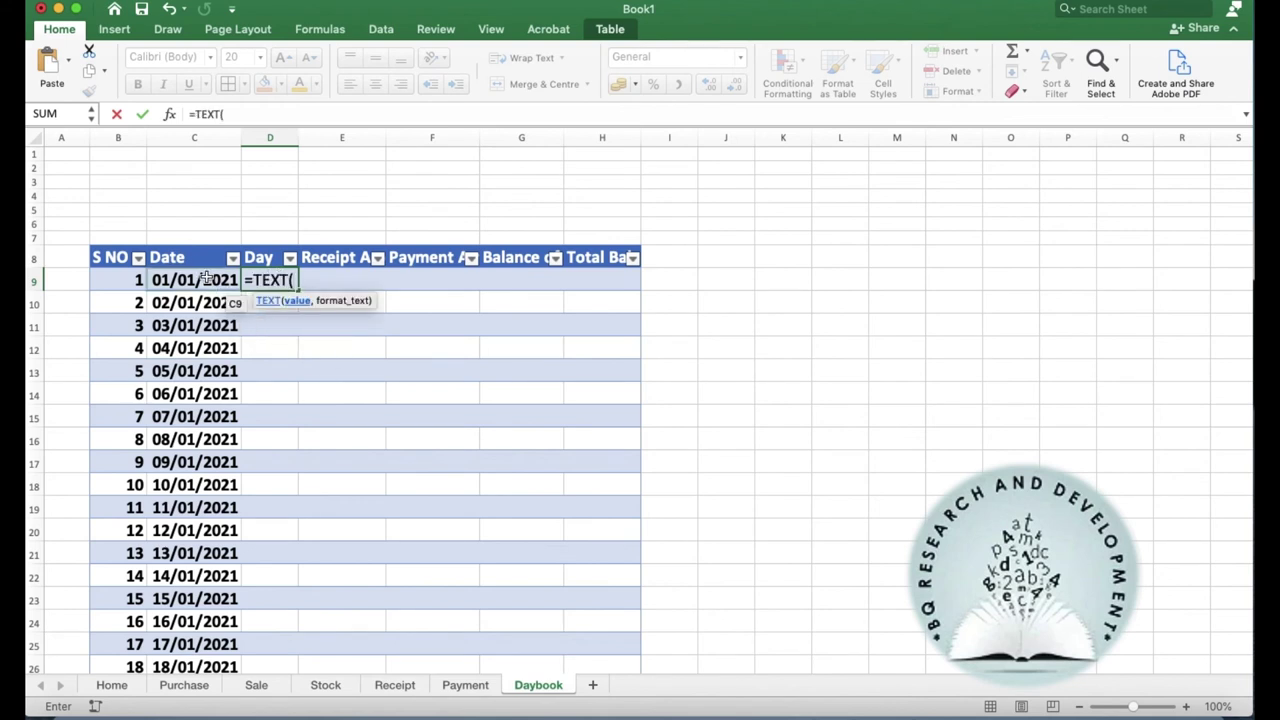
{"action": "left_click", "coordinate": [201, 280]}
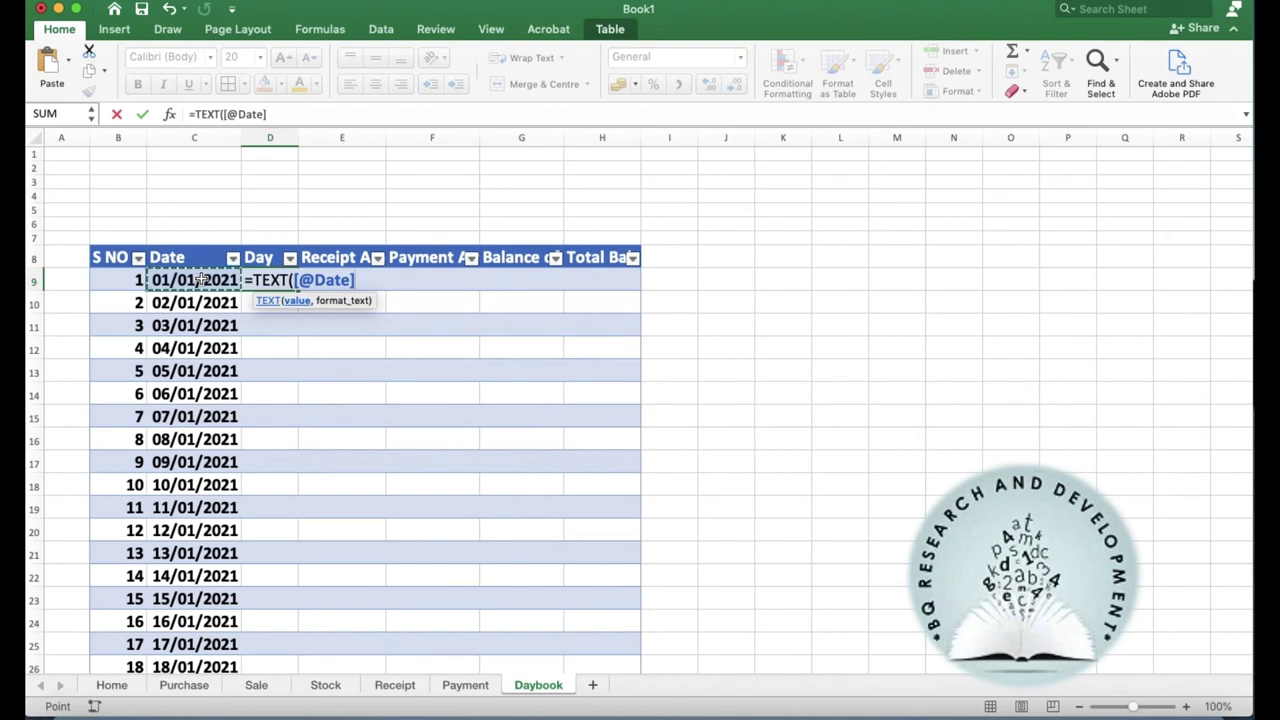
{"action": "type", "text": ",\""}
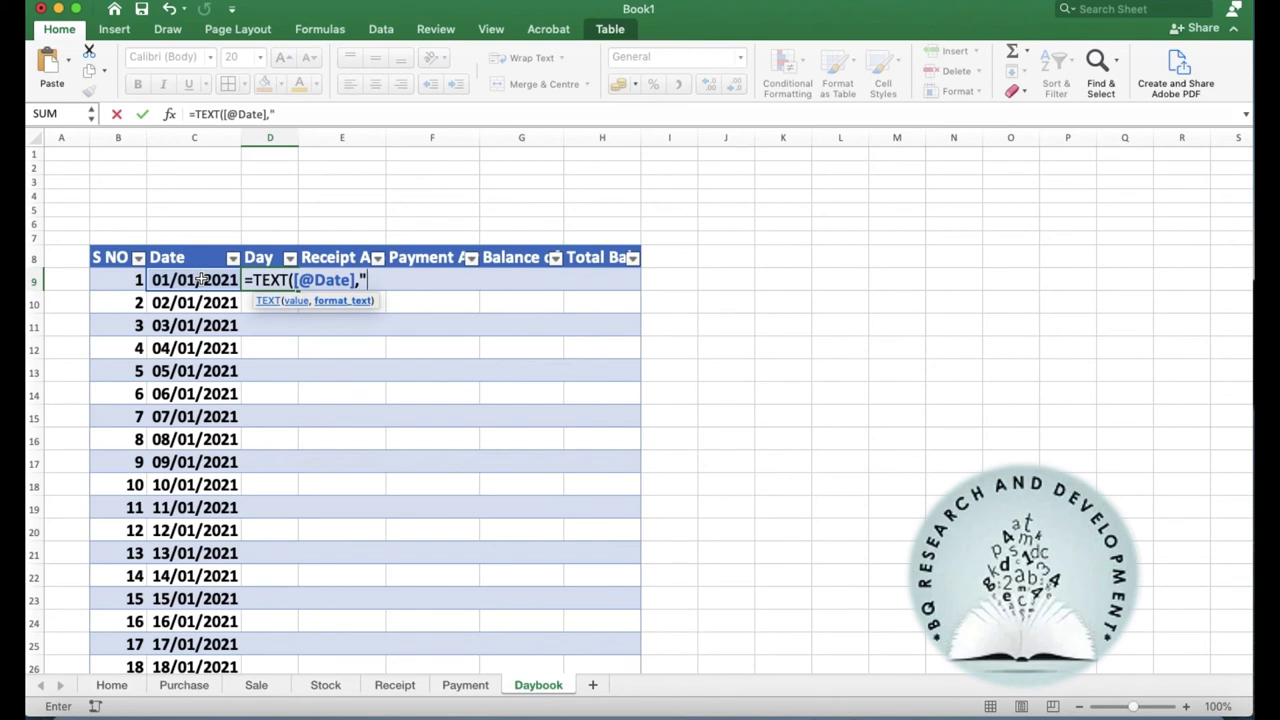
{"action": "type", "text": "ddd"}
{"action": "key", "text": "Return"}
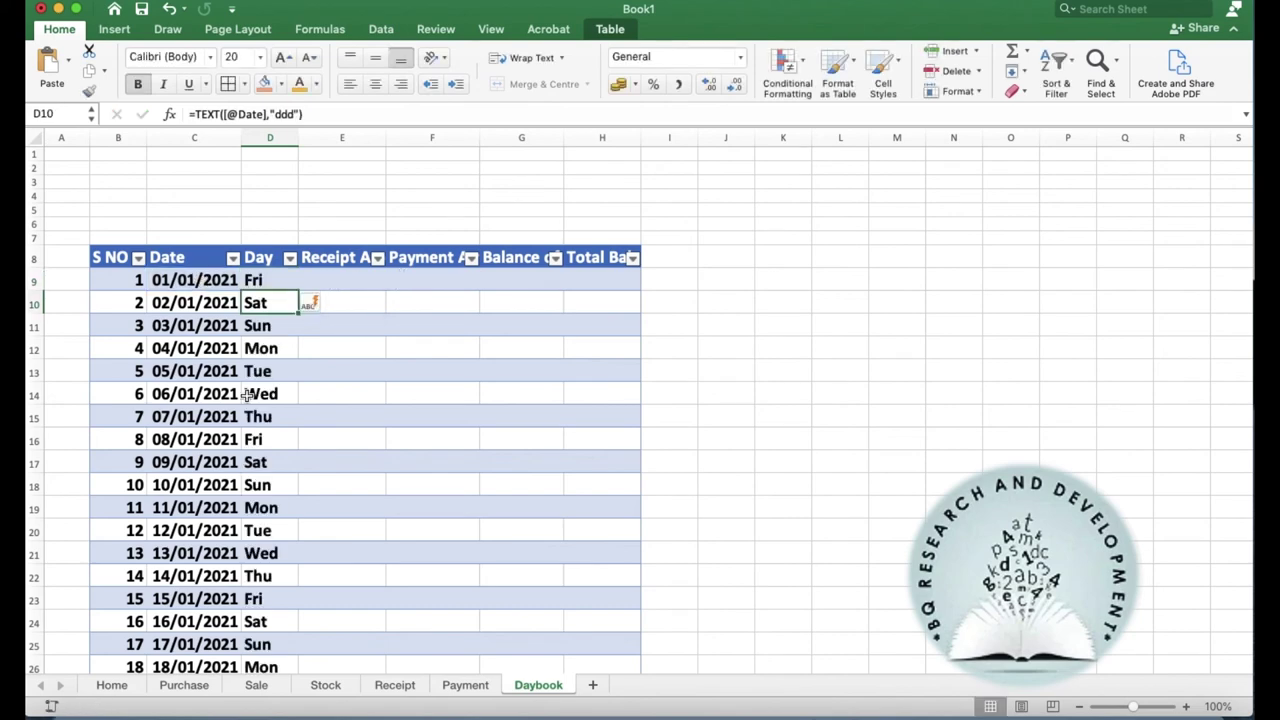
{"action": "left_click", "coordinate": [266, 352]}
{"action": "scroll", "coordinate": [268, 351], "scroll_direction": "down", "scroll_amount": 3}
{"action": "scroll", "coordinate": [268, 351], "scroll_direction": "up", "scroll_amount": 3}
{"action": "left_click", "coordinate": [331, 276]}
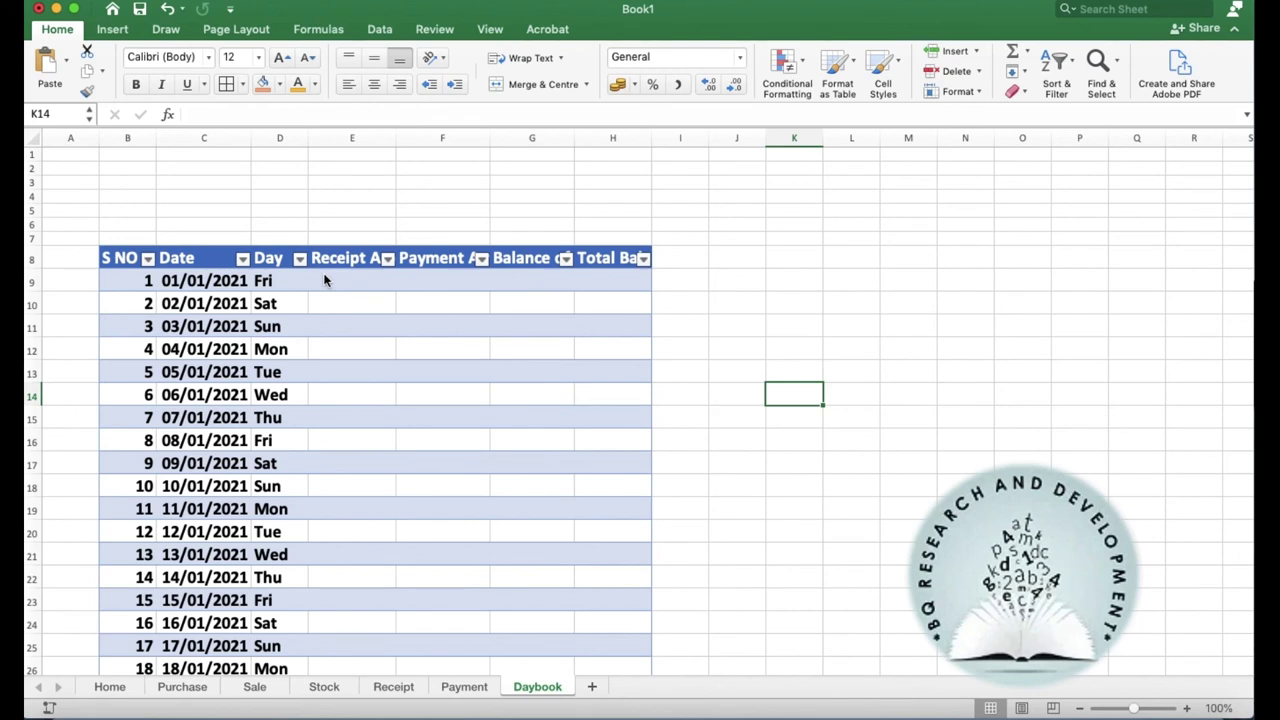
{"action": "left_click", "coordinate": [326, 281]}
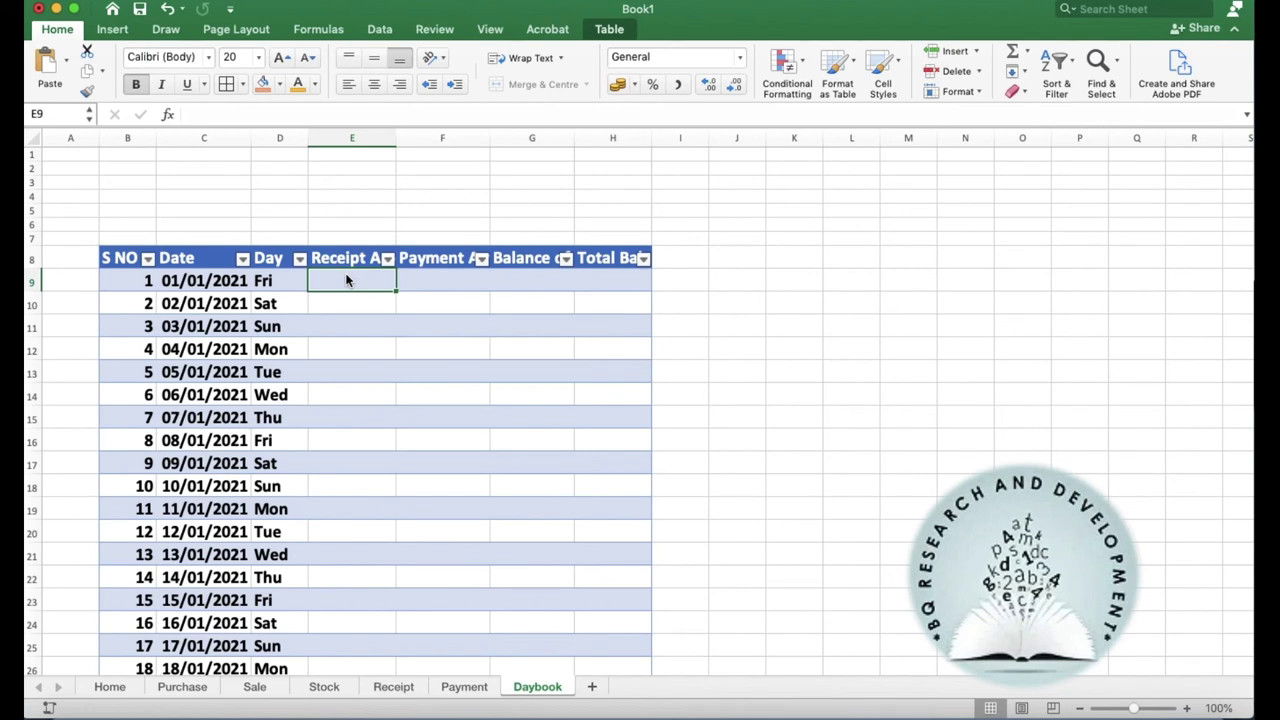
Step: Start a SUMIF formula using the Receipt table's Date column as the range
{"action": "type", "text": "=Sum"}
{"action": "double_click", "coordinate": [340, 326]}
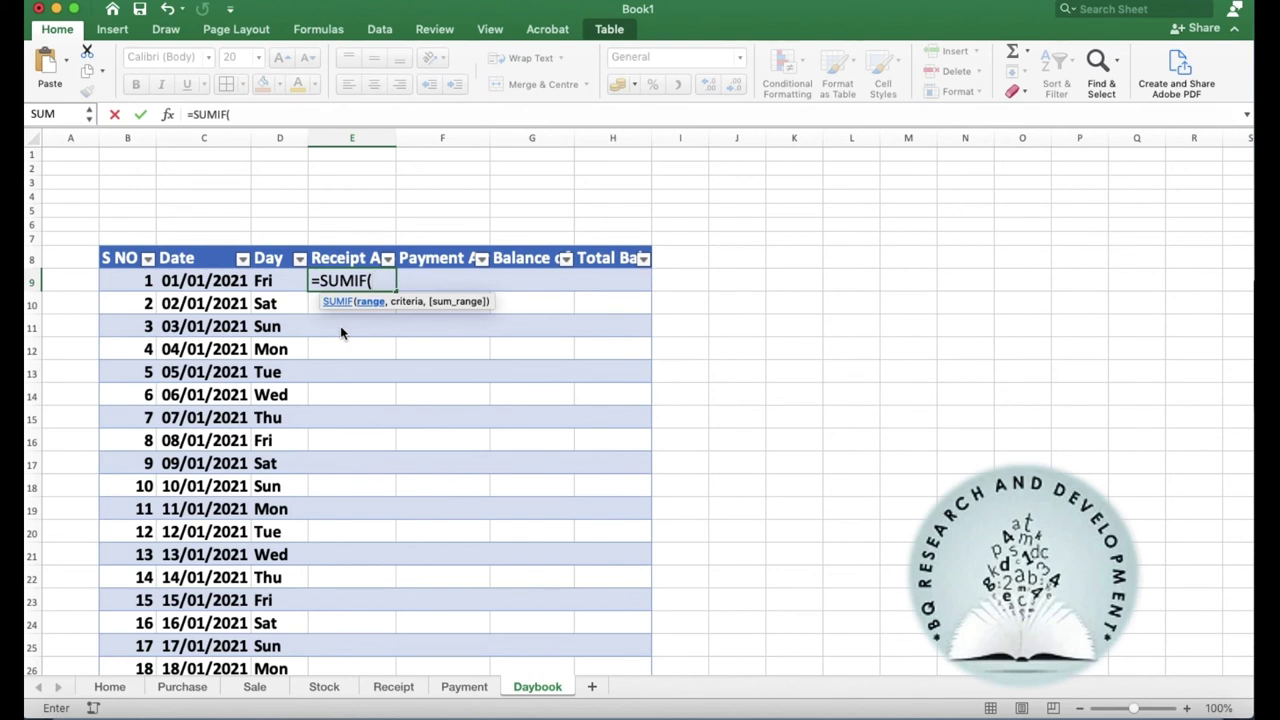
{"action": "left_click", "coordinate": [393, 687]}
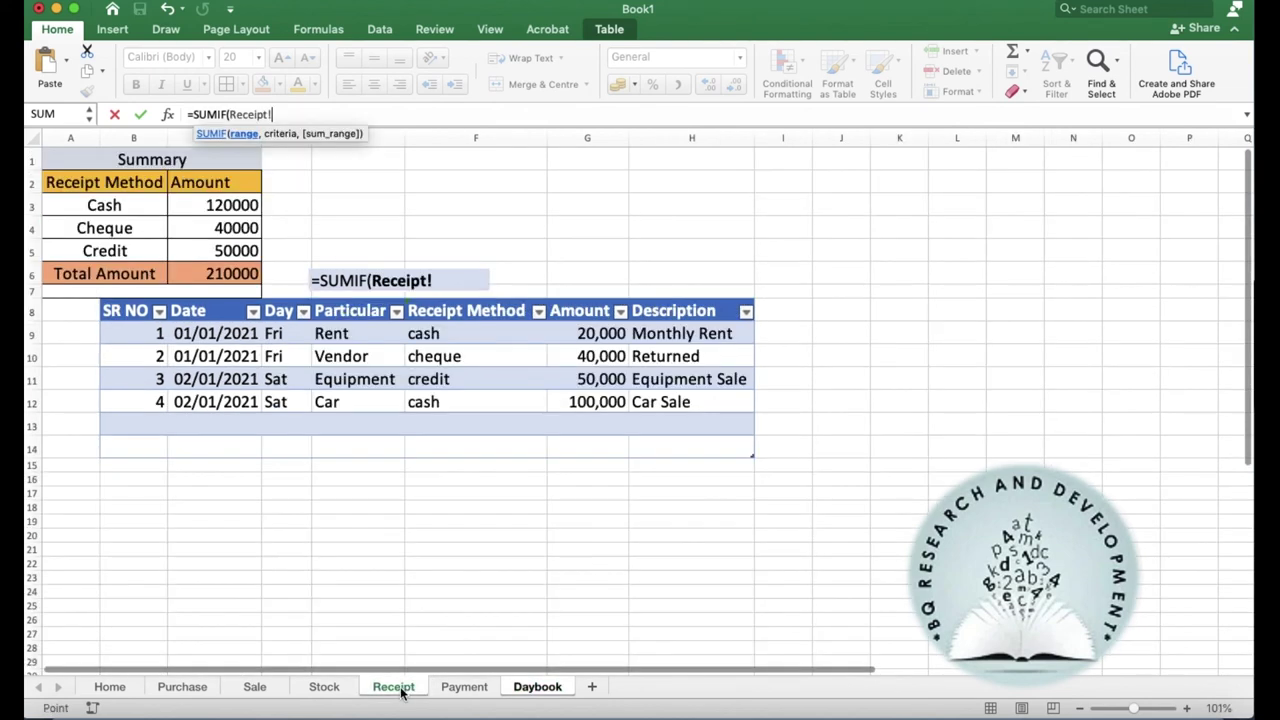
{"action": "left_click", "coordinate": [212, 333]}
{"action": "key", "text": "shift+Down"}
{"action": "key", "text": "shift+Down"}
{"action": "key", "text": "shift+Down"}
{"action": "key", "text": "shift+Down"}
{"action": "key", "text": "shift+Down"}
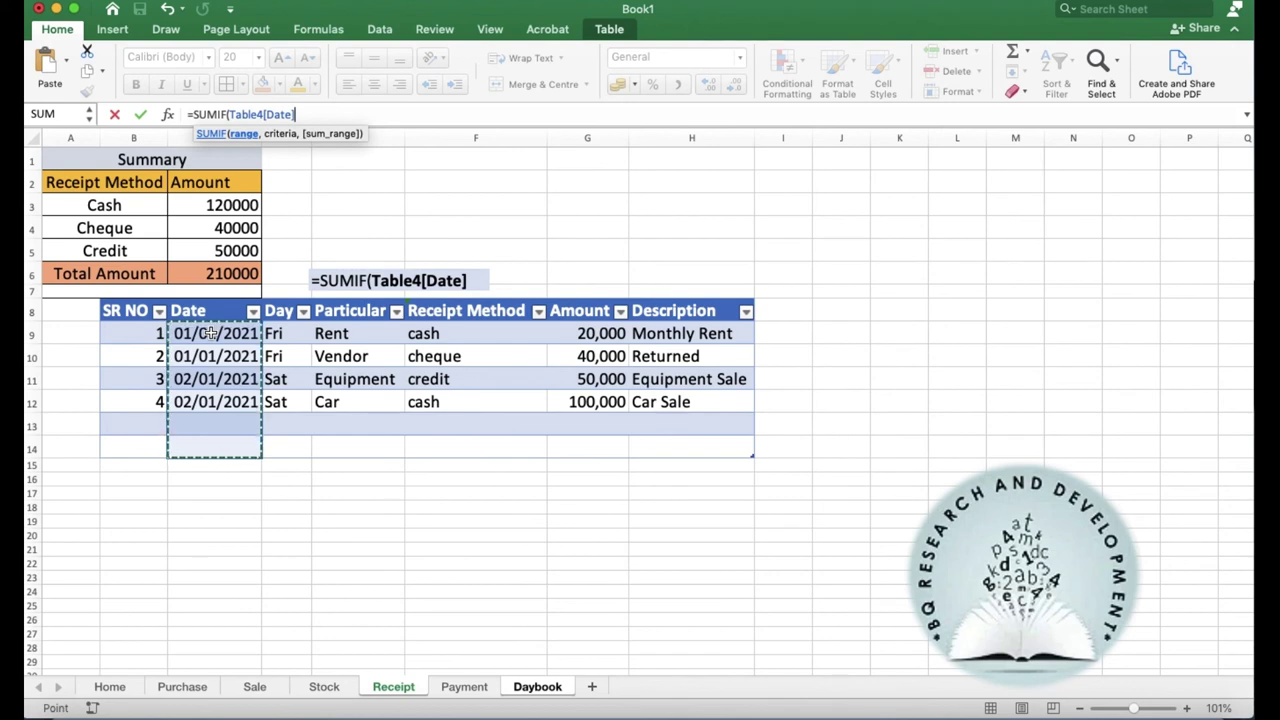
{"action": "type", "text": ","}
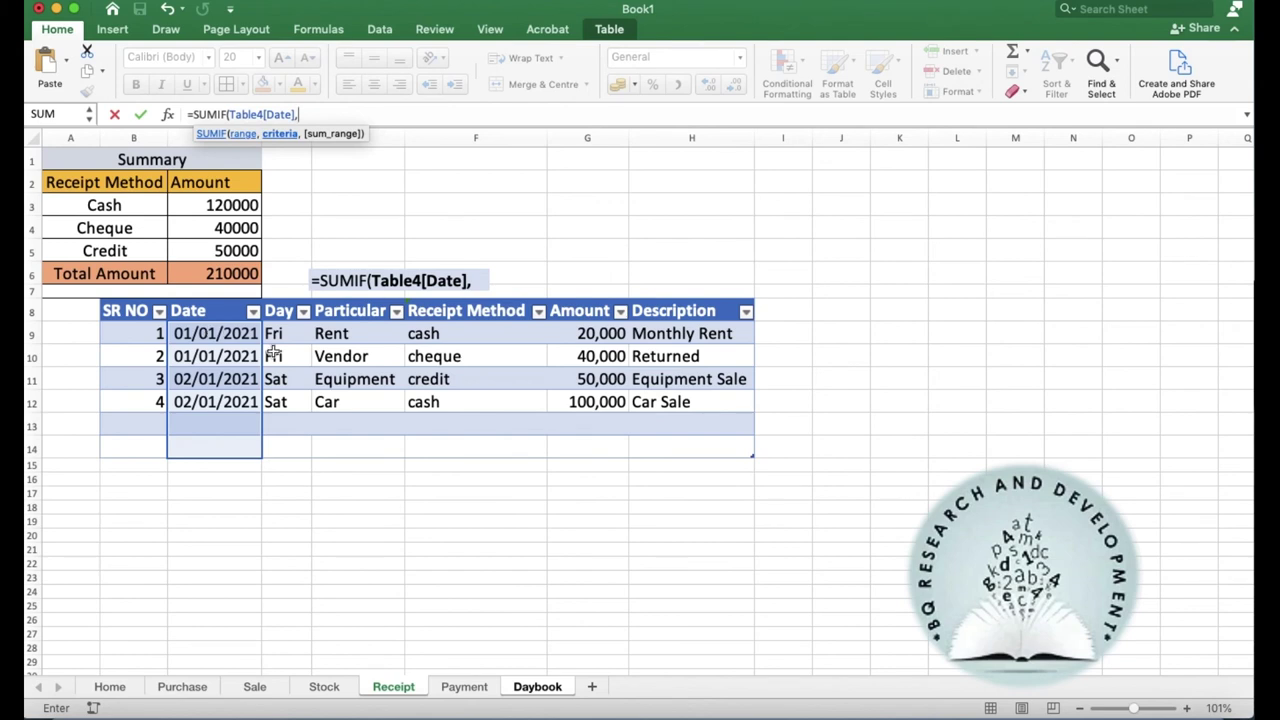
Step: Add the row's Date as criterion and Receipt Amount as sum range, giving 60000, 150000, zeros
{"action": "left_click", "coordinate": [537, 687]}
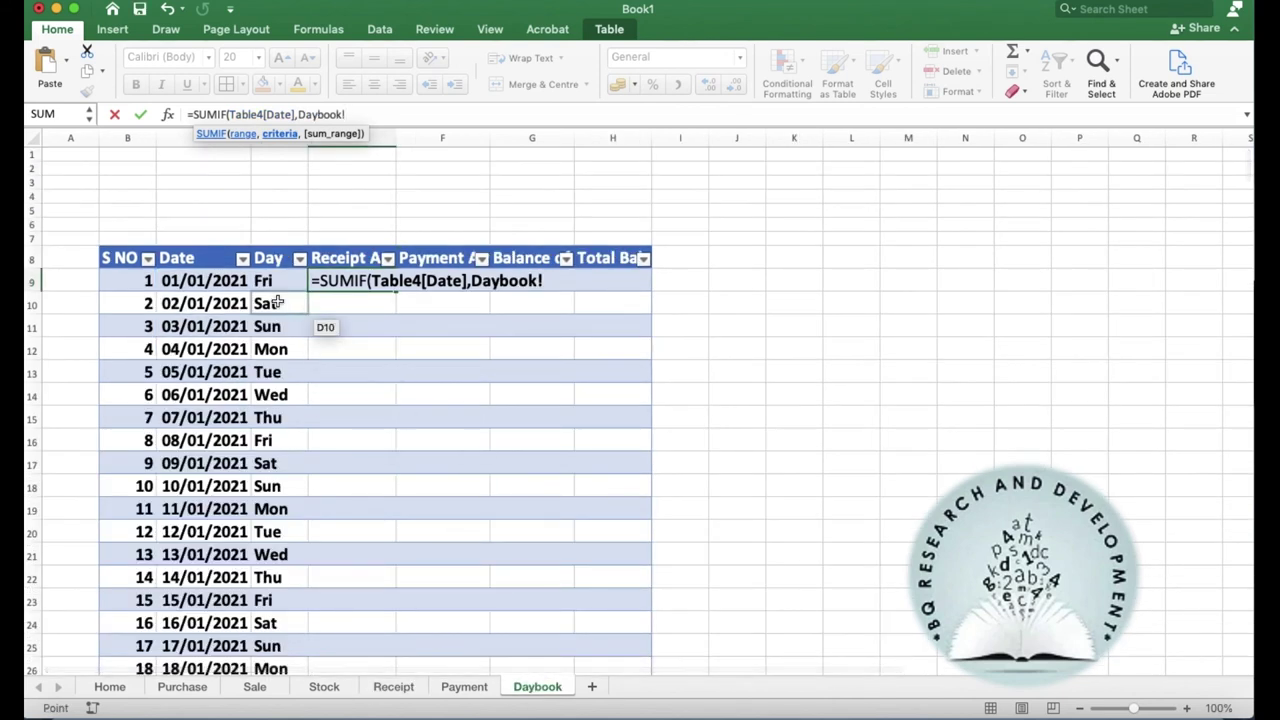
{"action": "left_click", "coordinate": [218, 284]}
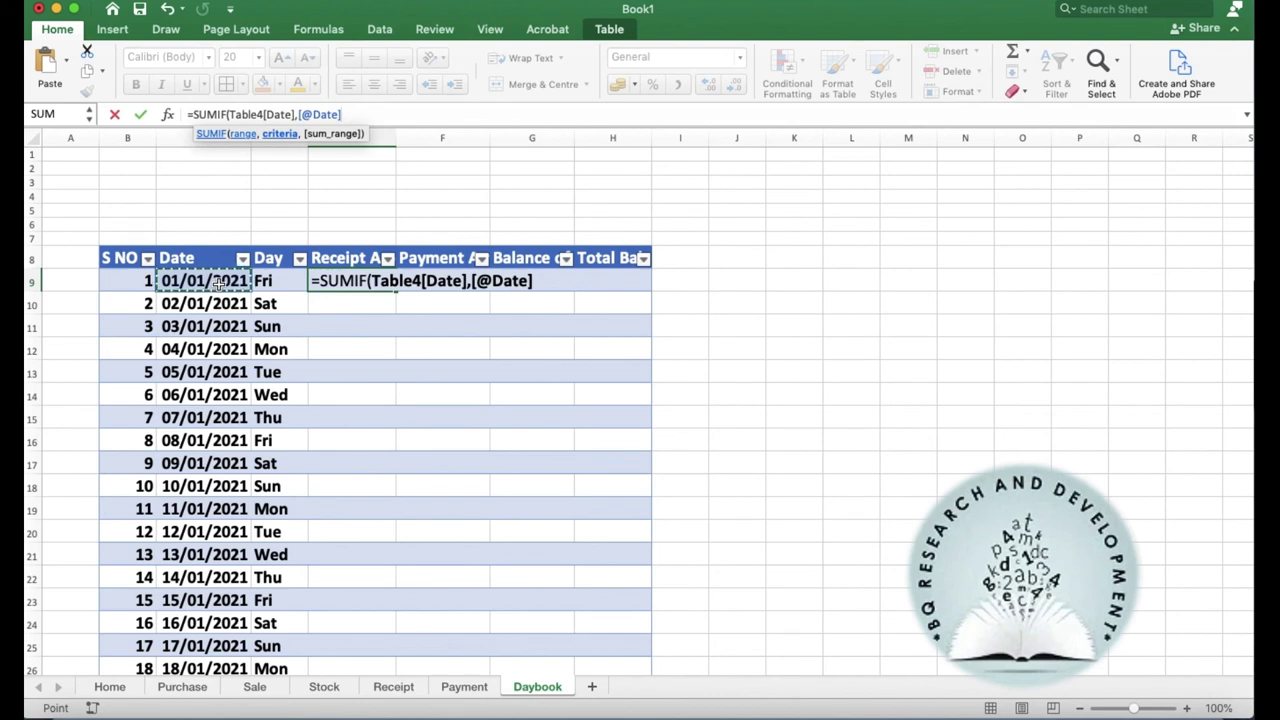
{"action": "type", "text": ","}
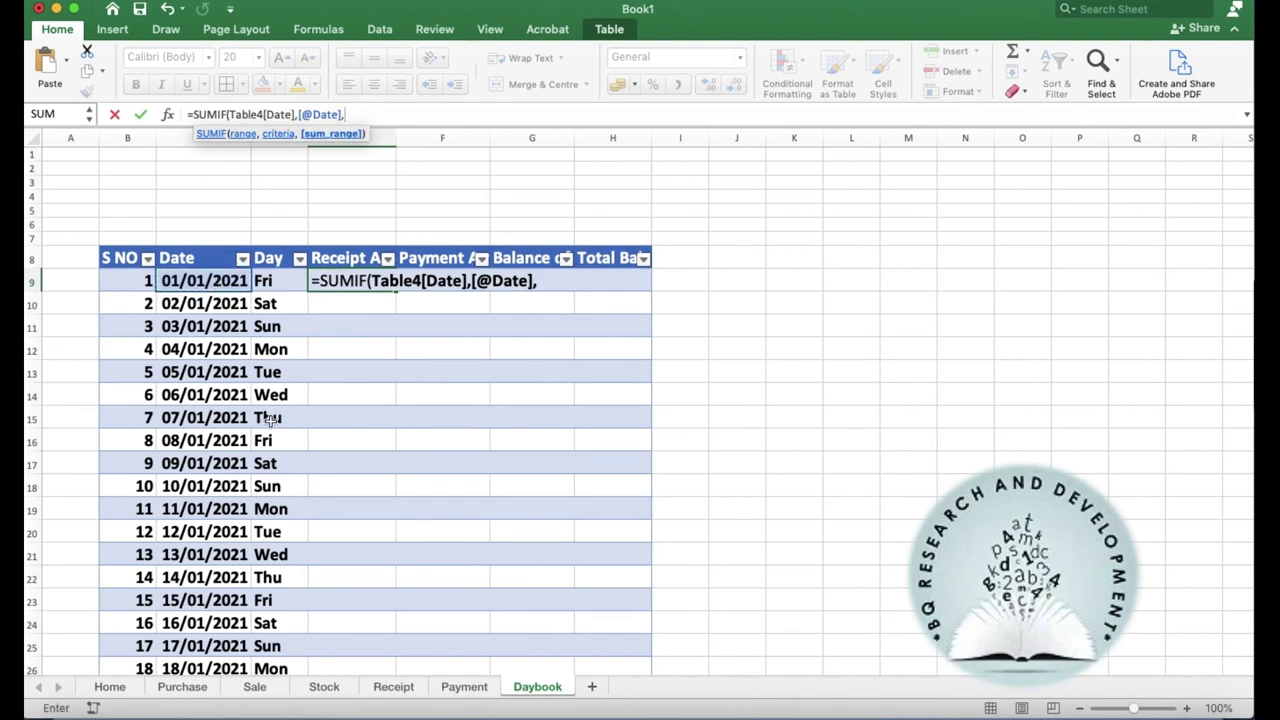
{"action": "left_click", "coordinate": [393, 687]}
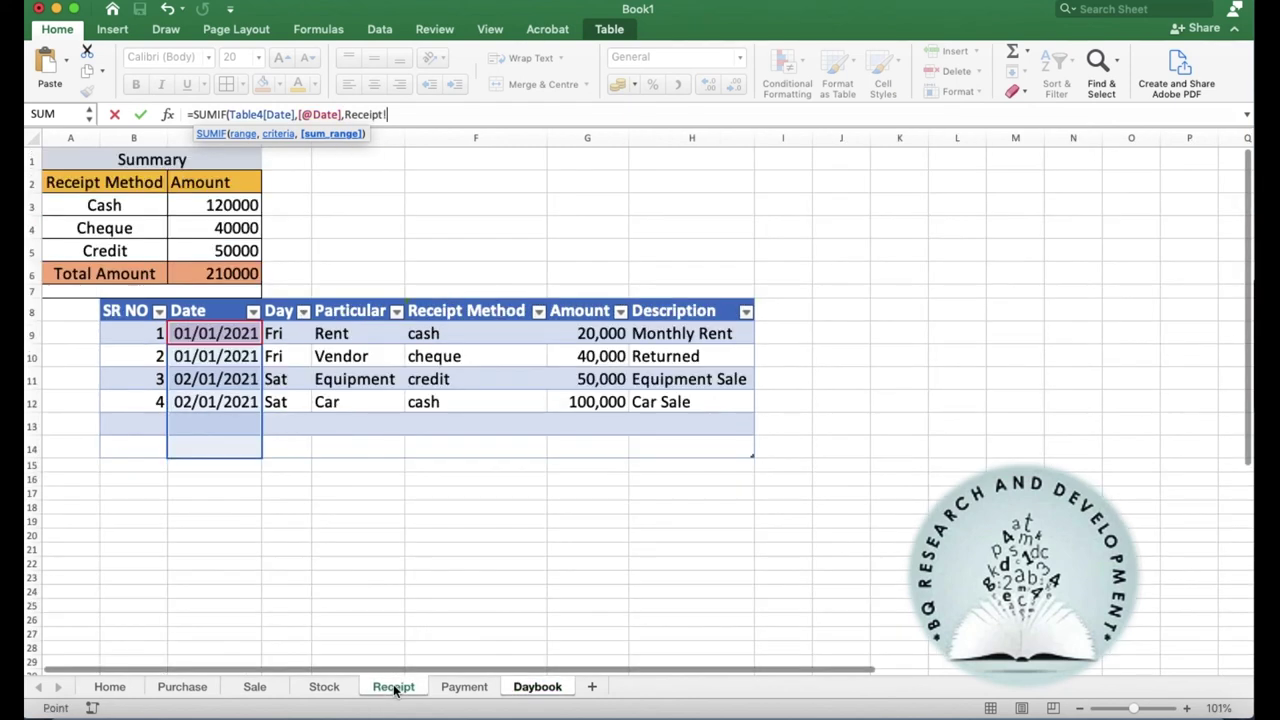
{"action": "left_click", "coordinate": [583, 333]}
{"action": "key", "text": "shift+Down"}
{"action": "key", "text": "shift+Down"}
{"action": "key", "text": "shift+Down"}
{"action": "key", "text": "shift+Down"}
{"action": "key", "text": "shift+Down"}
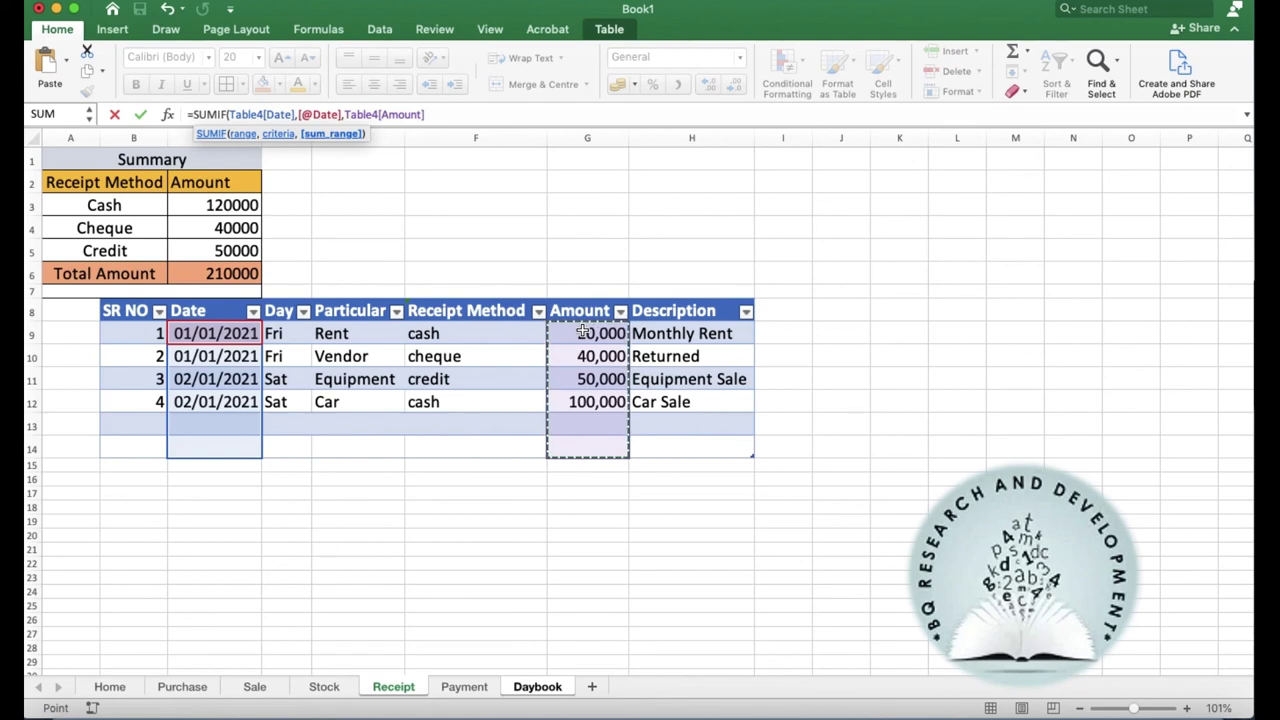
{"action": "type", "text": ")"}
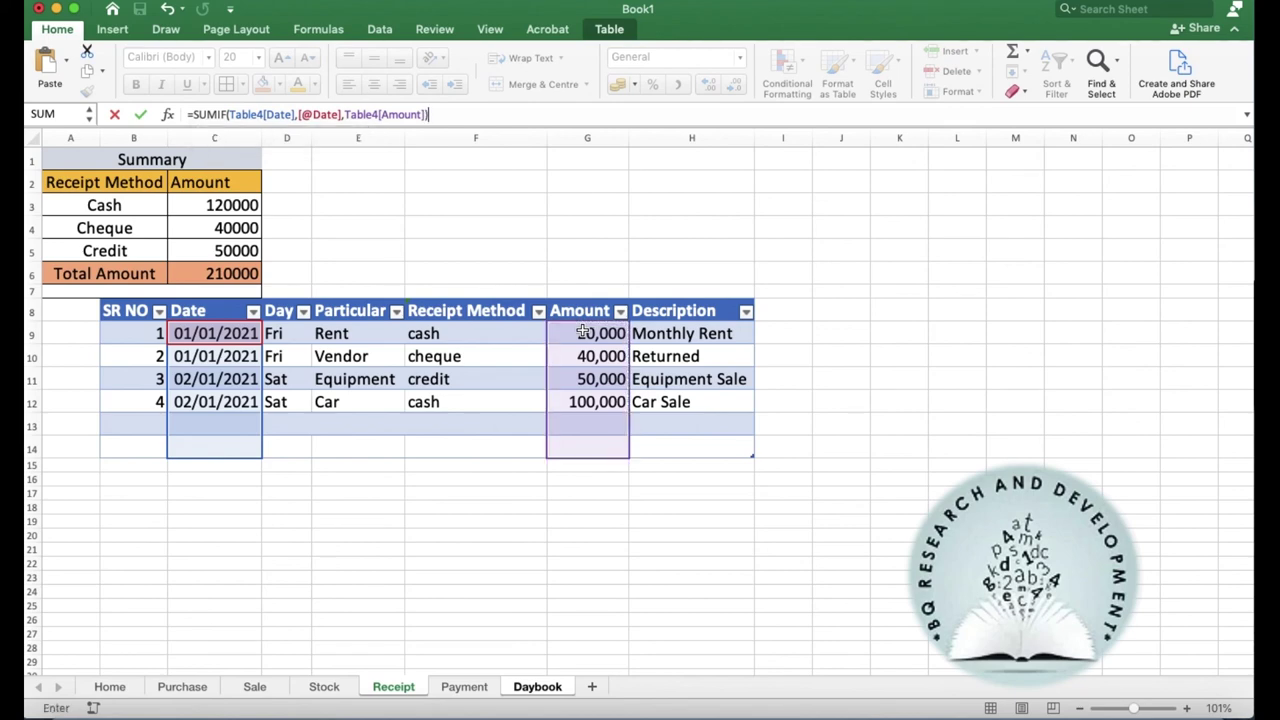
{"action": "key", "text": "Return"}
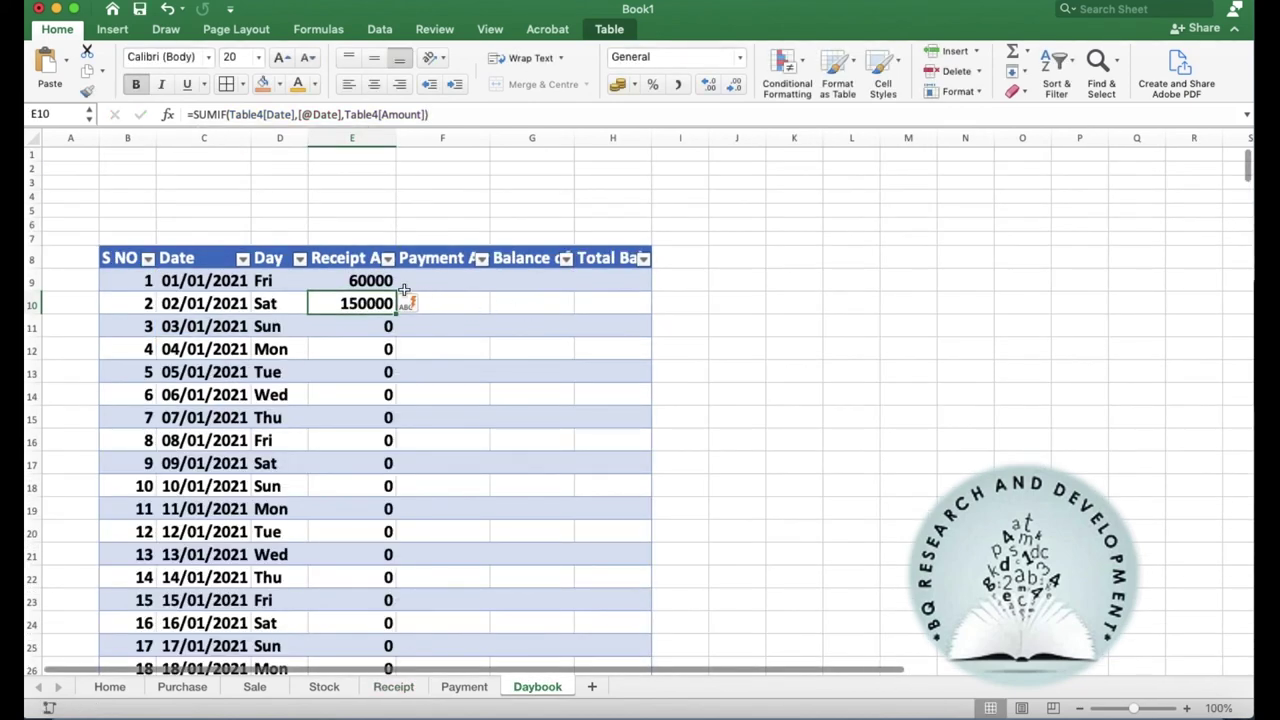
{"action": "left_click", "coordinate": [365, 281]}
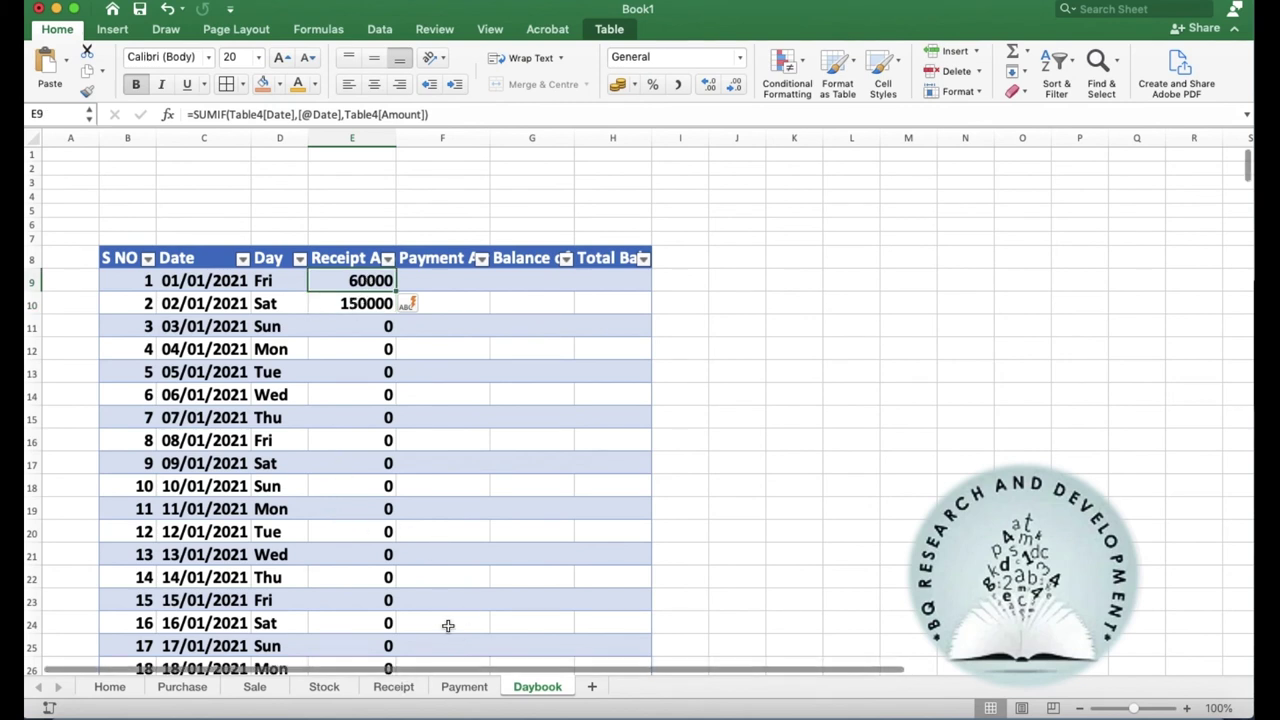
{"action": "left_click", "coordinate": [393, 687]}
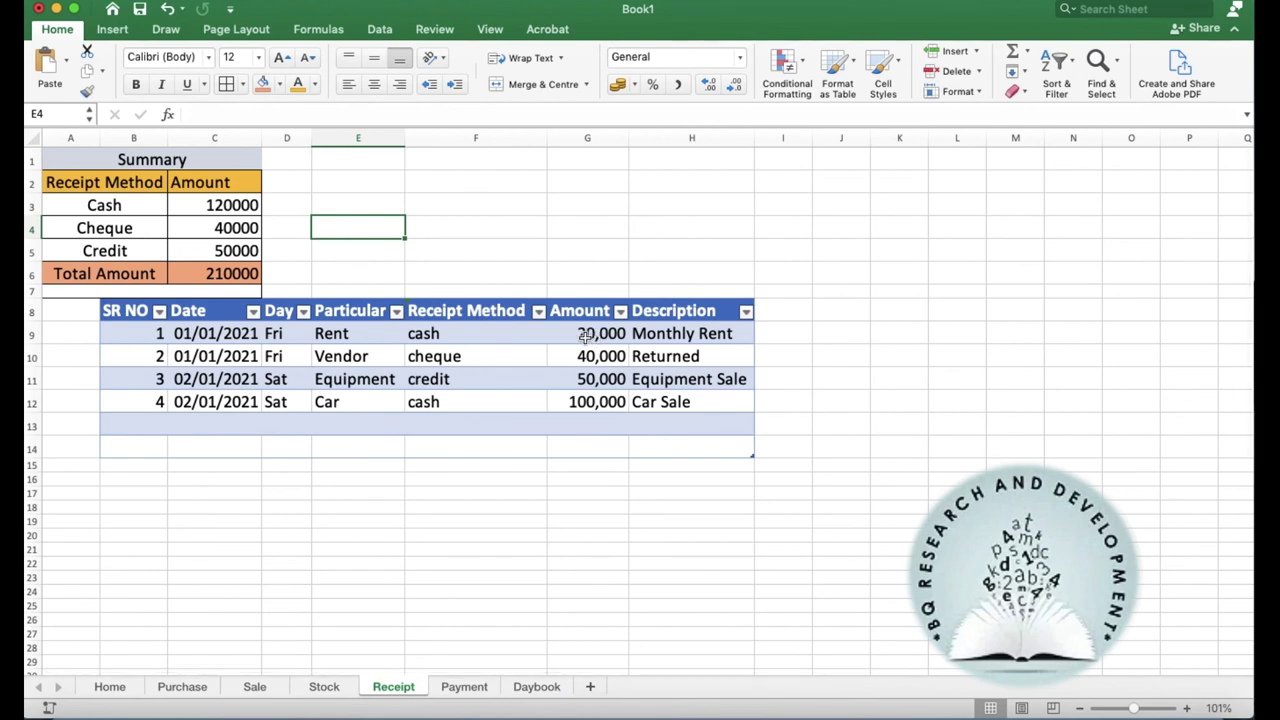
{"action": "left_click", "coordinate": [585, 333]}
{"action": "key", "text": "shift+Down"}
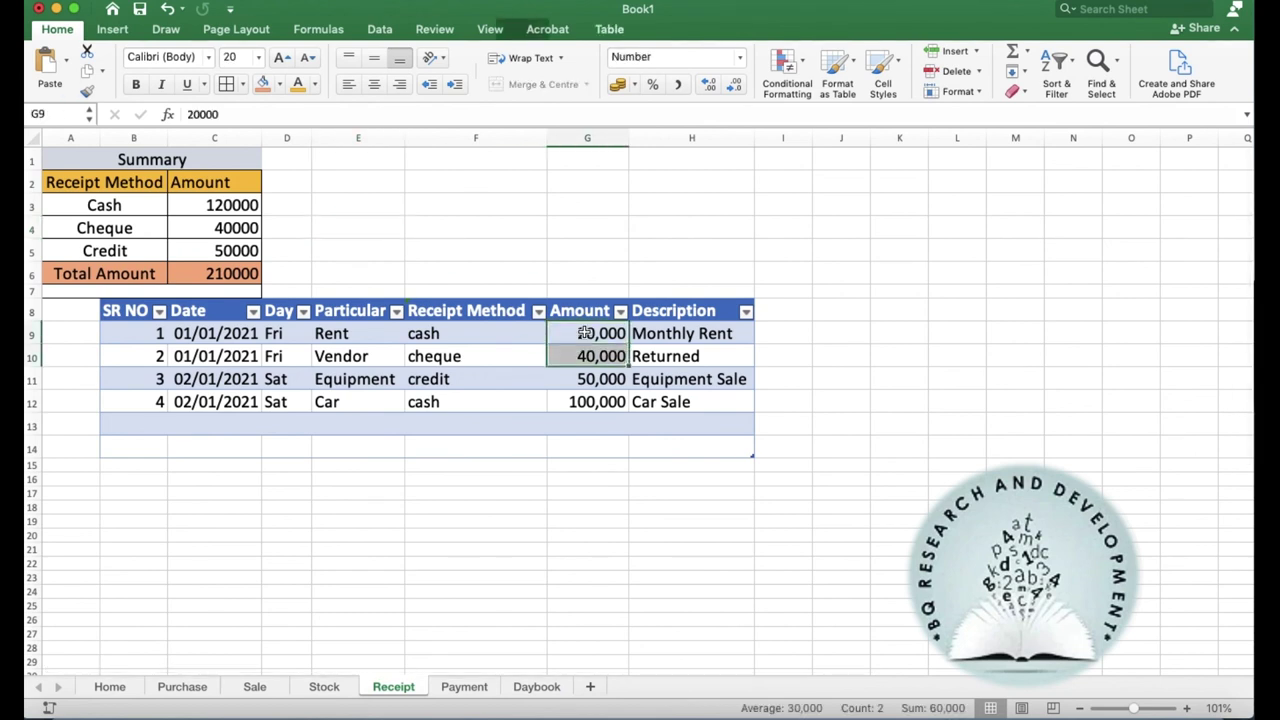
{"action": "left_click", "coordinate": [585, 379]}
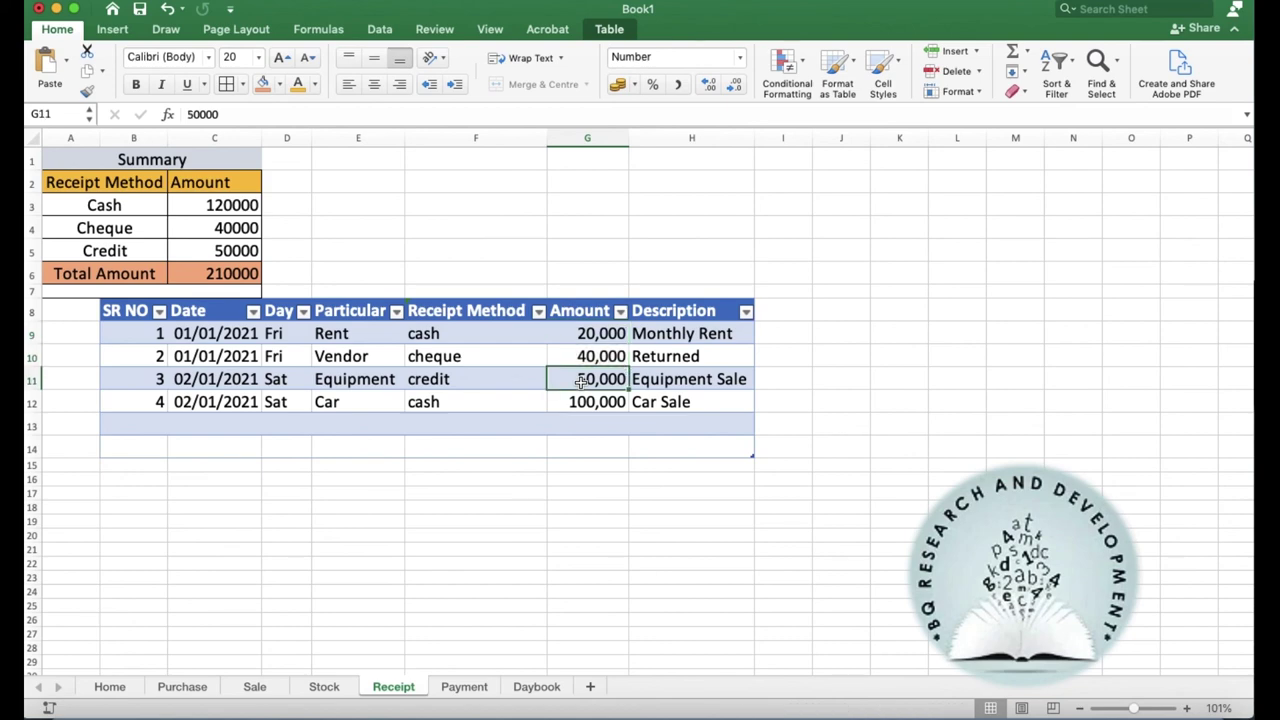
{"action": "key", "text": "shift+Down"}
{"action": "left_click", "coordinate": [478, 687]}
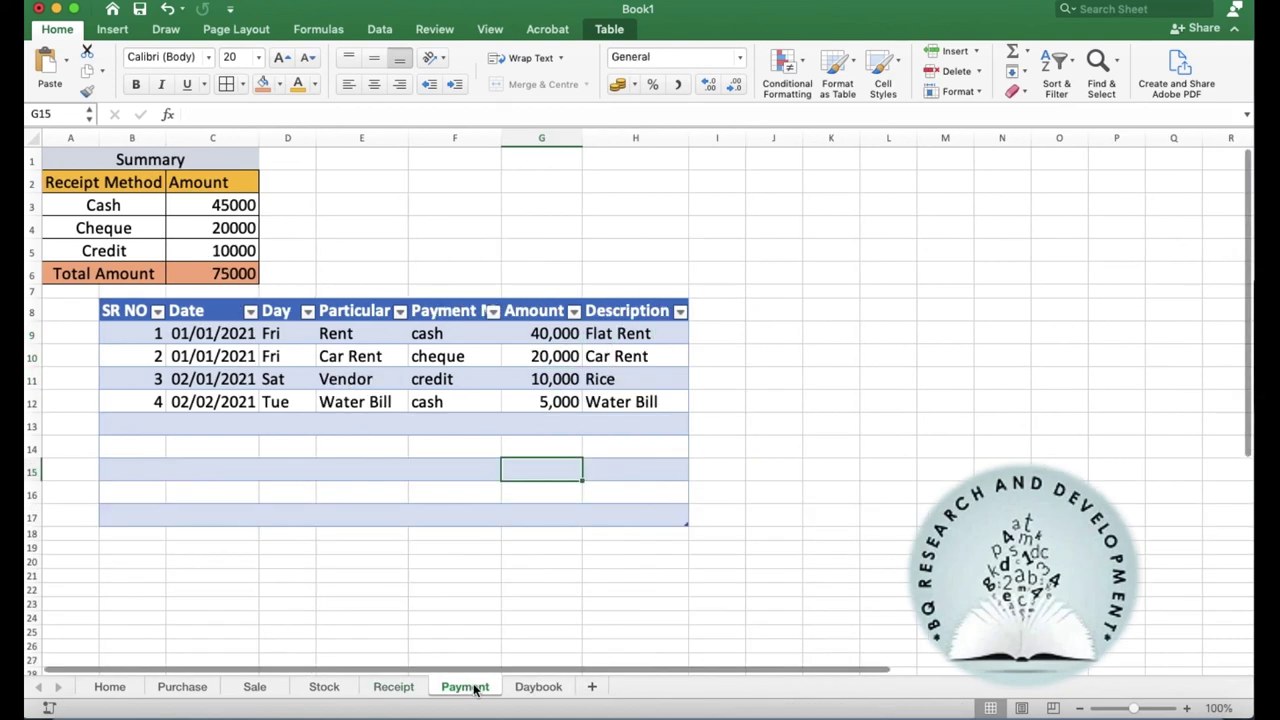
{"action": "left_click", "coordinate": [540, 687]}
{"action": "left_click", "coordinate": [439, 281]}
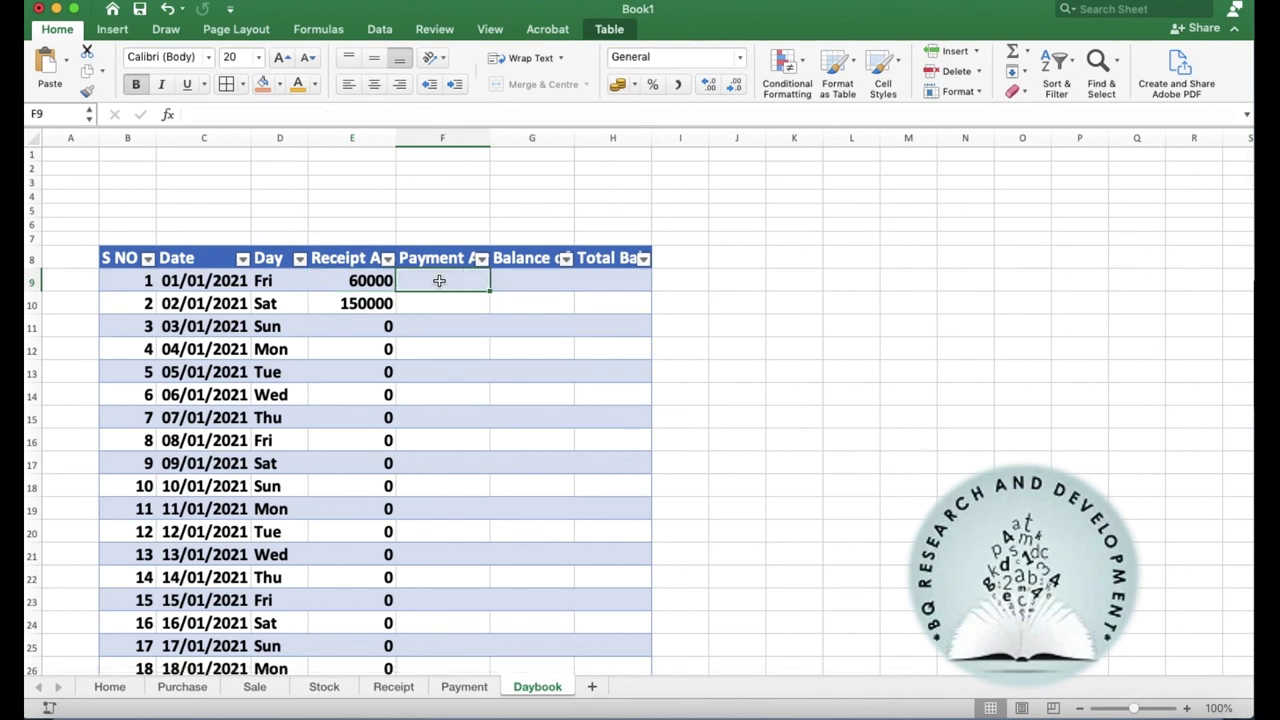
Step: Start a SUMIF formula using the Payment table's Date column as the range
{"action": "type", "text": "="}
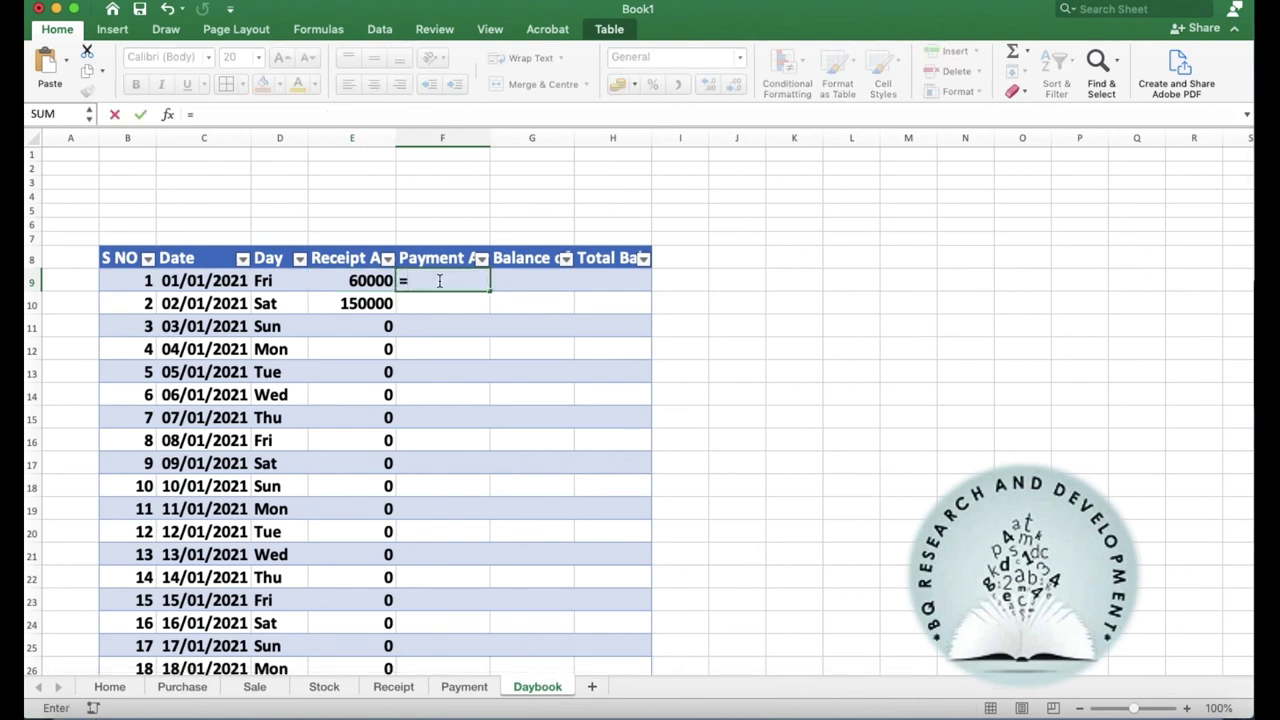
{"action": "type", "text": "Su"}
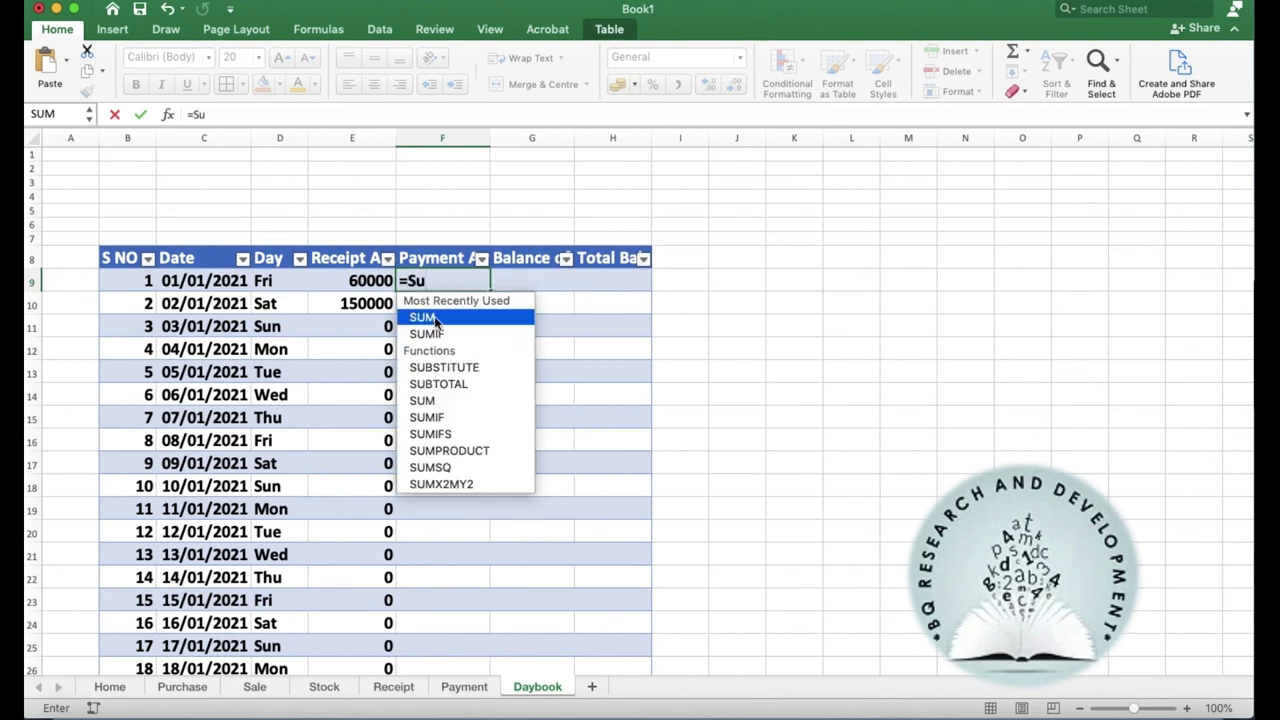
{"action": "double_click", "coordinate": [426, 335]}
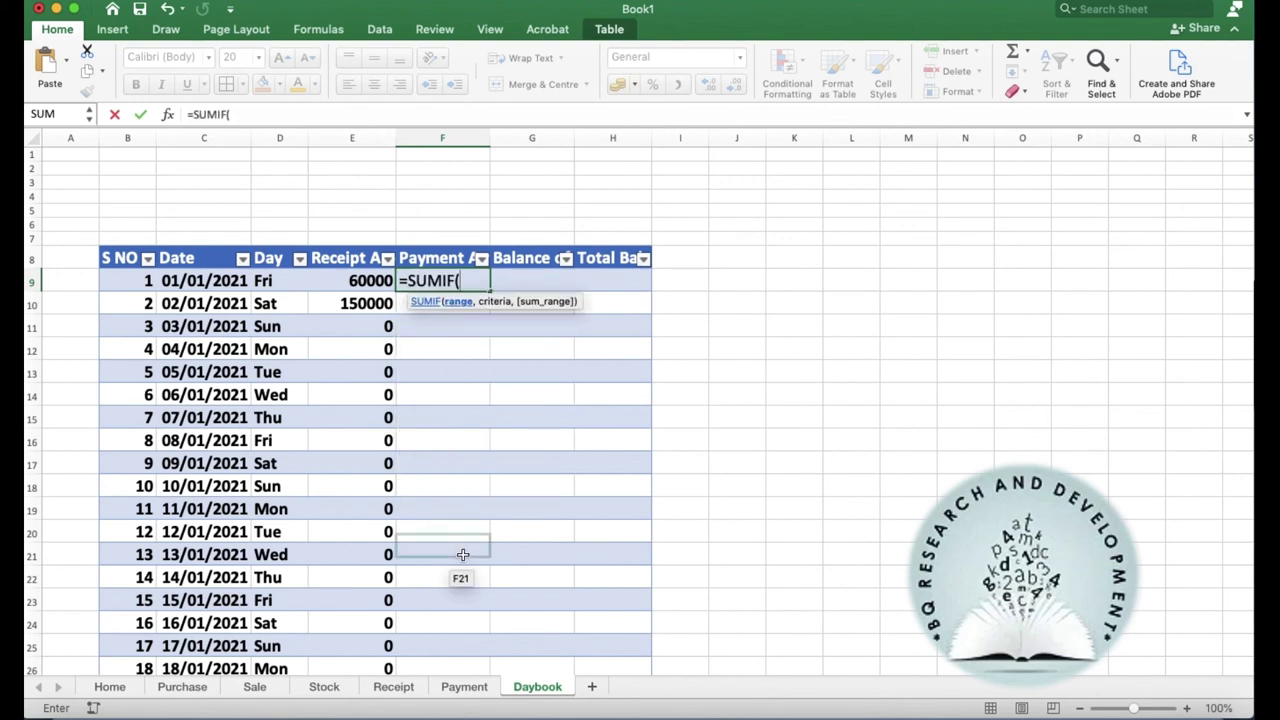
{"action": "left_click", "coordinate": [455, 688]}
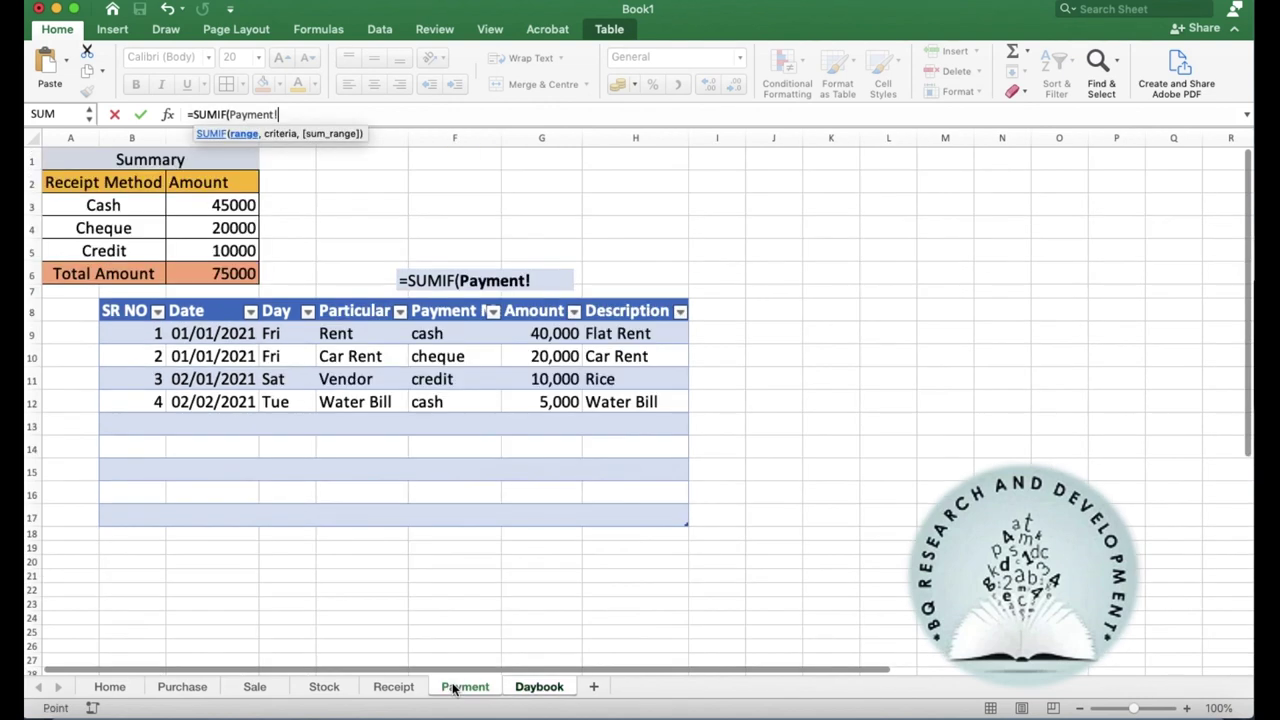
{"action": "left_click", "coordinate": [214, 337]}
{"action": "key", "text": "shift+Down"}
{"action": "key", "text": "shift+Down"}
{"action": "key", "text": "shift+Down"}
{"action": "key", "text": "shift+Down"}
{"action": "key", "text": "shift+Down"}
{"action": "key", "text": "shift+Down"}
{"action": "key", "text": "shift+Down"}
{"action": "key", "text": "shift+Down"}
{"action": "key", "text": "shift+Down"}
{"action": "key", "text": "shift+Up"}
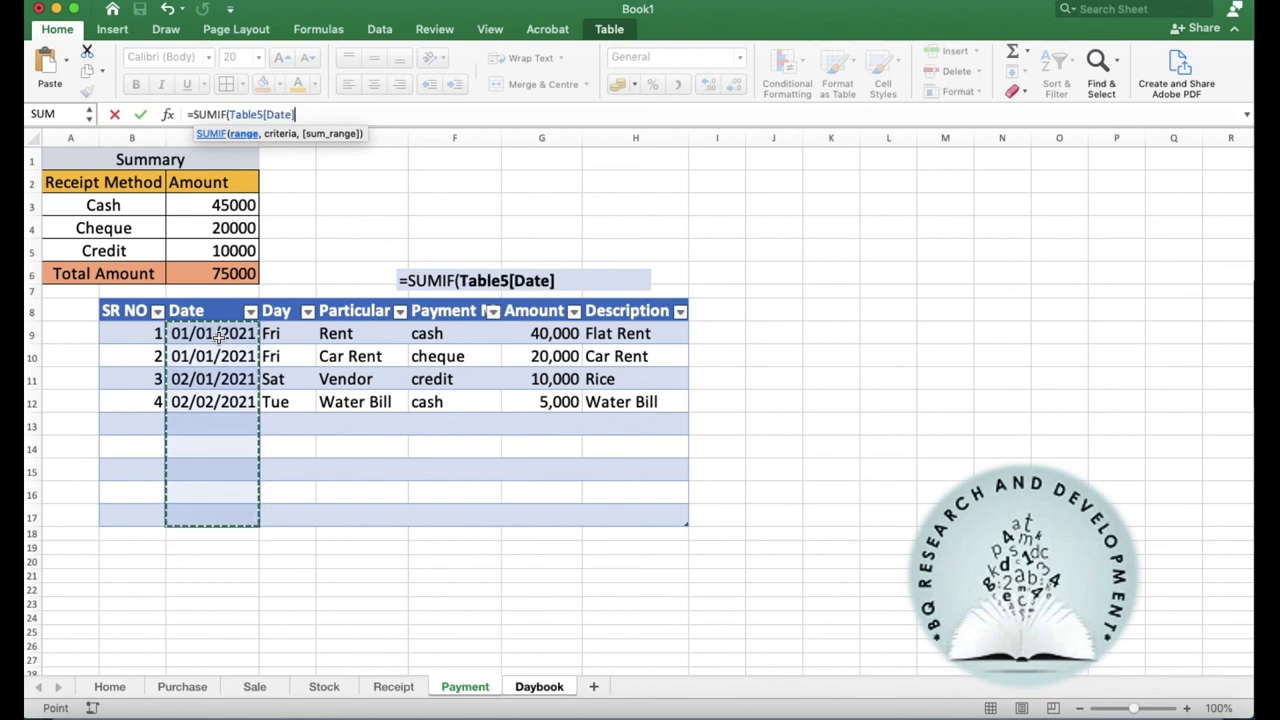
{"action": "type", "text": ","}
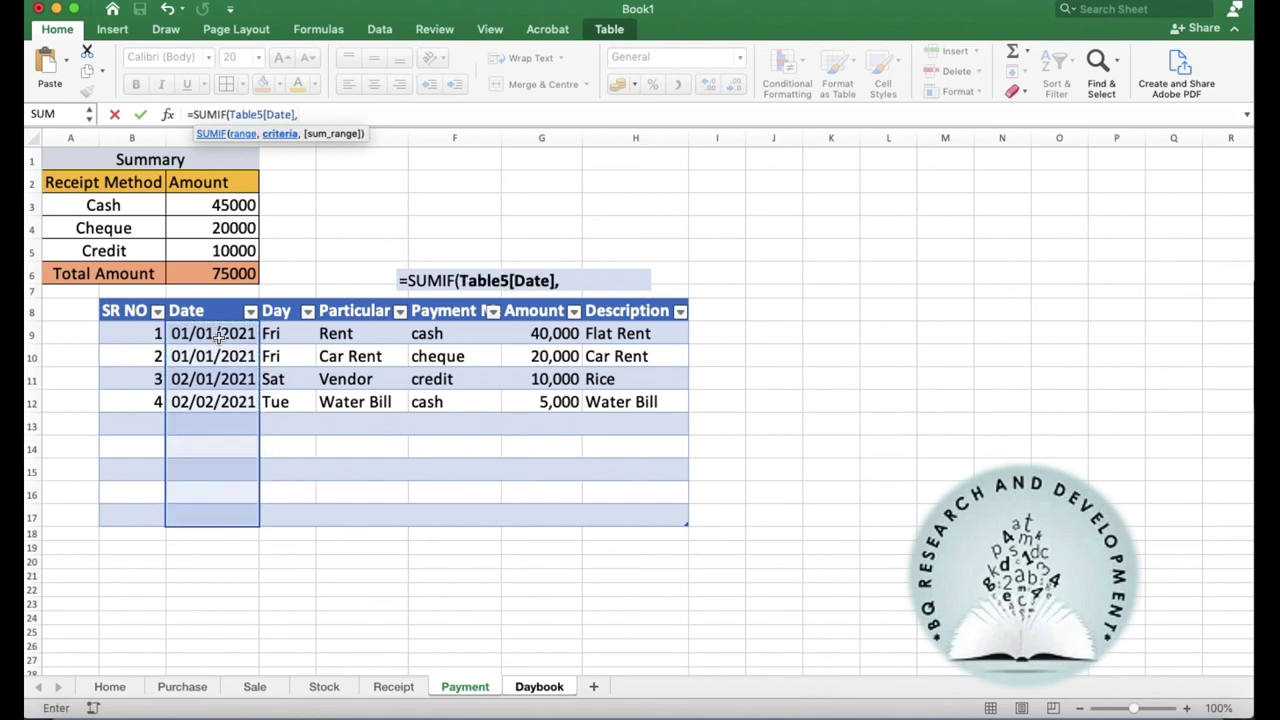
Step: Add the row's Date as criterion and Payment Amount as sum range, giving 60000, 10000, zeros
{"action": "left_click", "coordinate": [527, 690]}
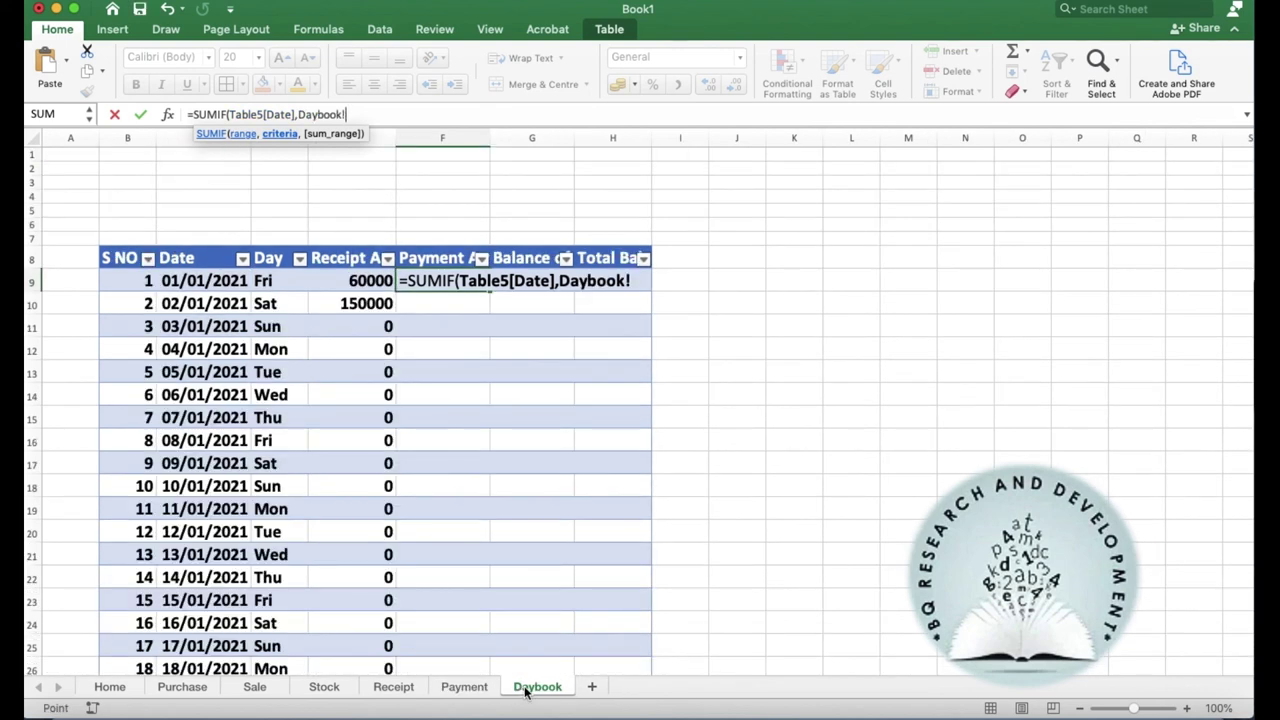
{"action": "left_click", "coordinate": [201, 282]}
{"action": "type", "text": ","}
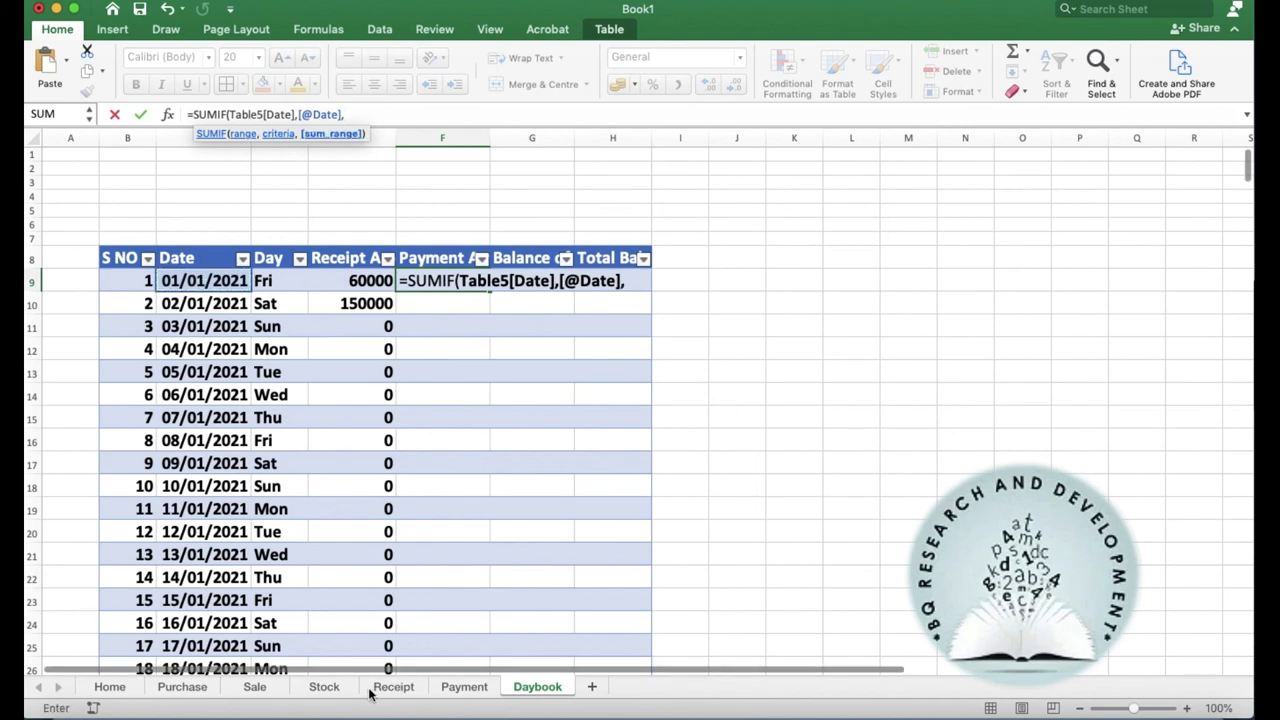
{"action": "left_click", "coordinate": [448, 689]}
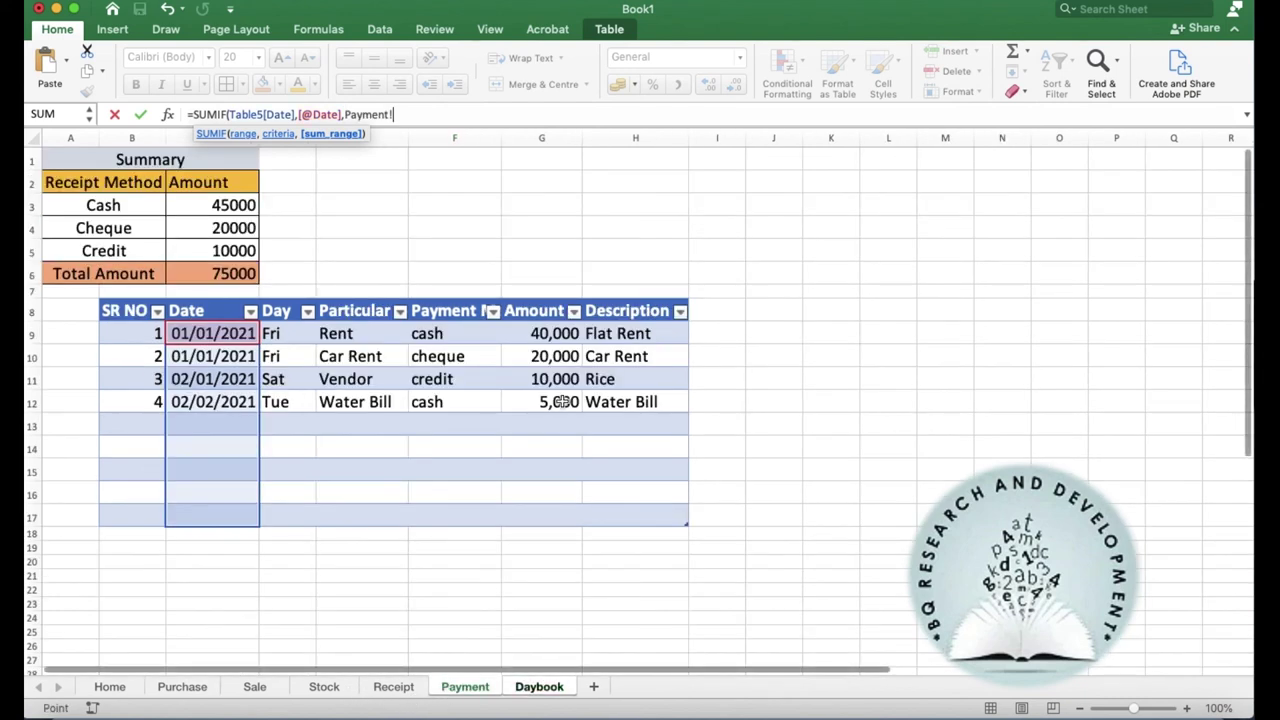
{"action": "left_click", "coordinate": [535, 336]}
{"action": "key", "text": "shift+Down"}
{"action": "key", "text": "shift+Down"}
{"action": "key", "text": "shift+Down"}
{"action": "key", "text": "shift+Down"}
{"action": "key", "text": "shift+Down"}
{"action": "key", "text": "shift+Down"}
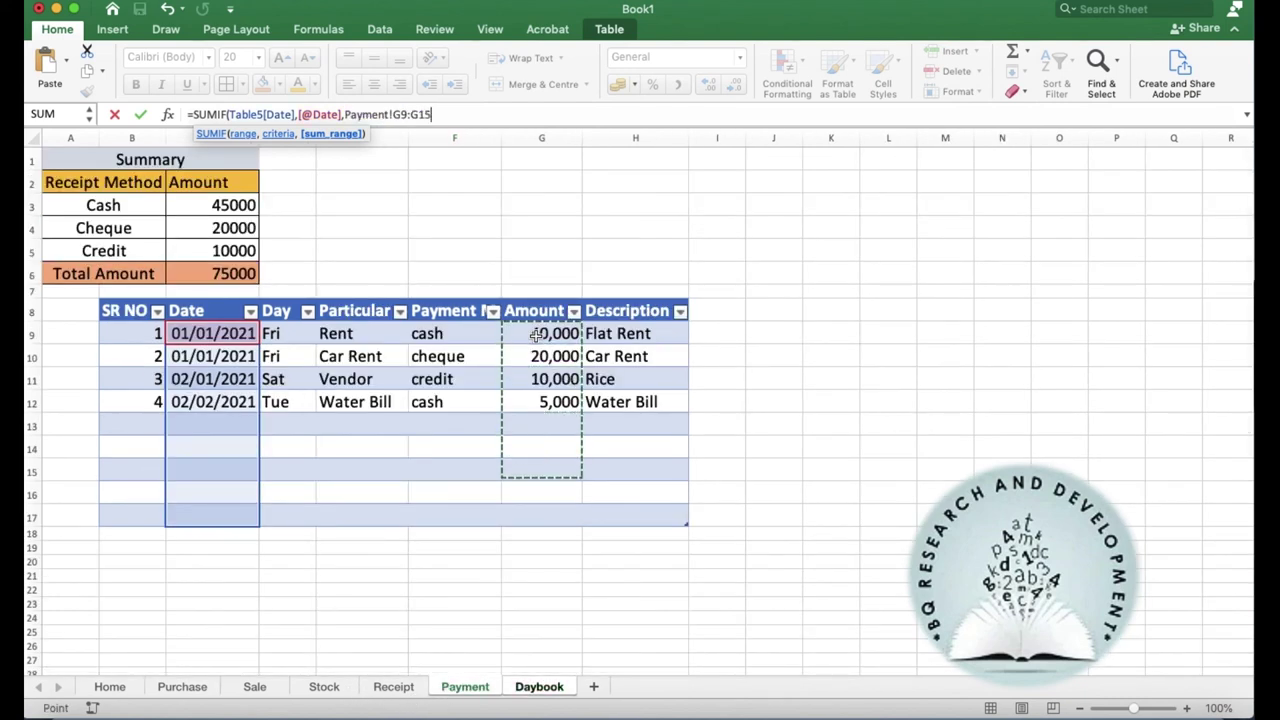
{"action": "key", "text": "shift+Down"}
{"action": "key", "text": "shift+Down"}
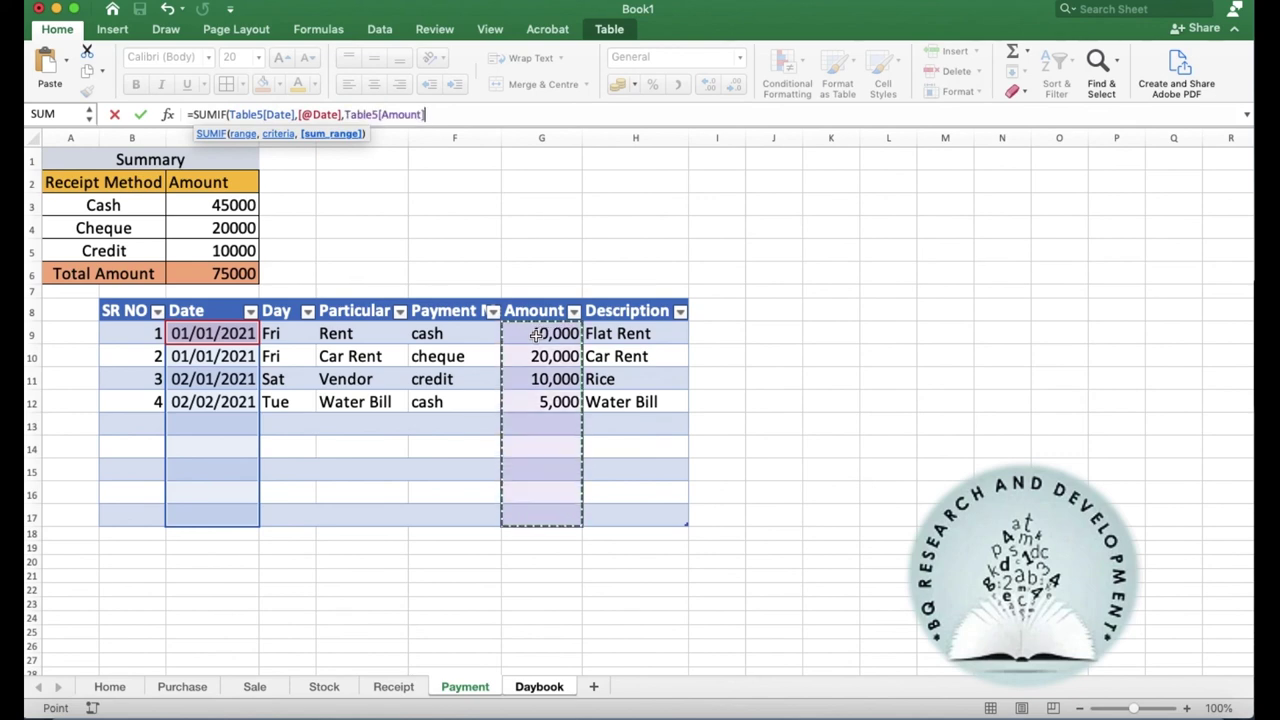
{"action": "type", "text": ")"}
{"action": "key", "text": "Return"}
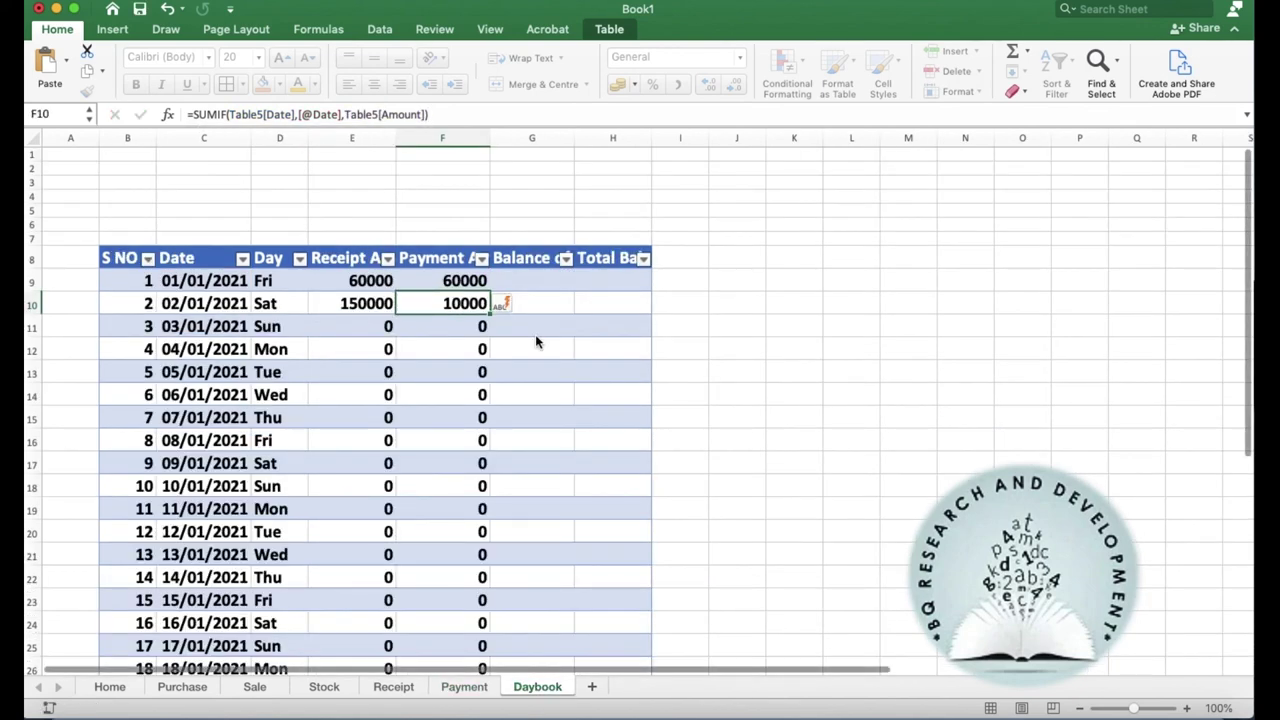
{"action": "left_click", "coordinate": [446, 687]}
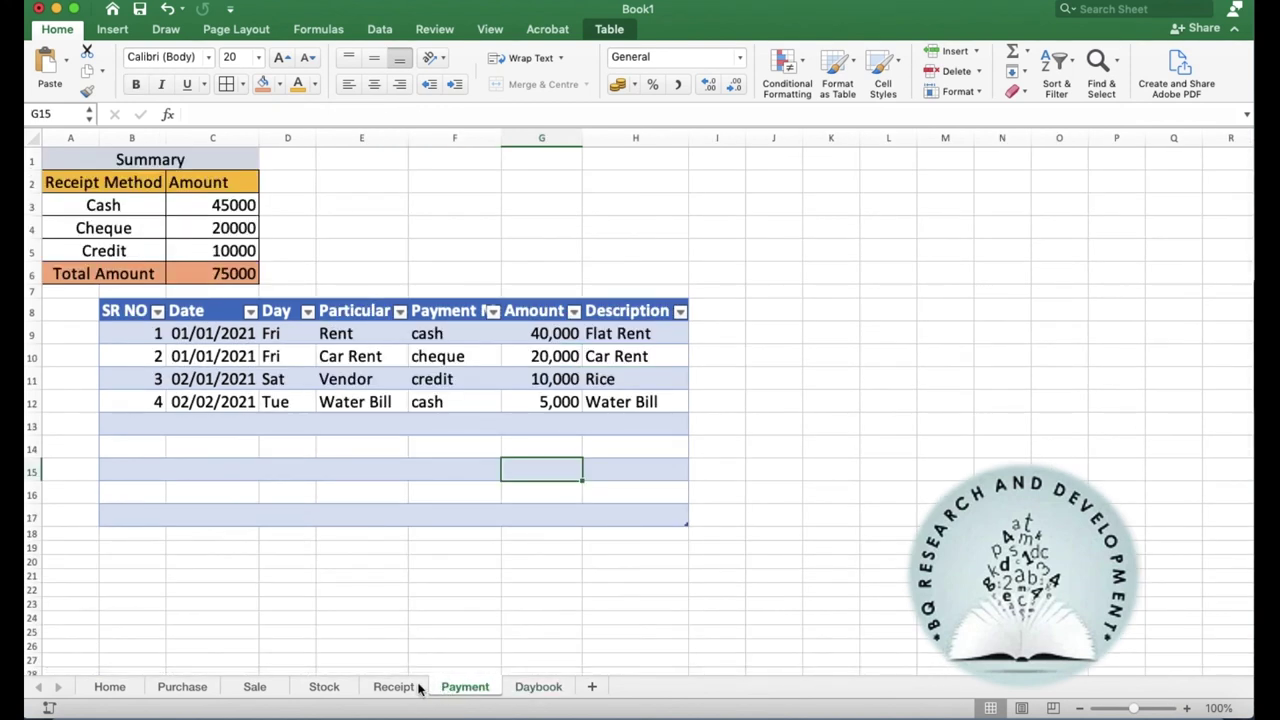
Step: Check the Payment sheet amounts against the Daybook's daily payment totals
{"action": "left_click", "coordinate": [553, 334]}
{"action": "key", "text": "shift+Down"}
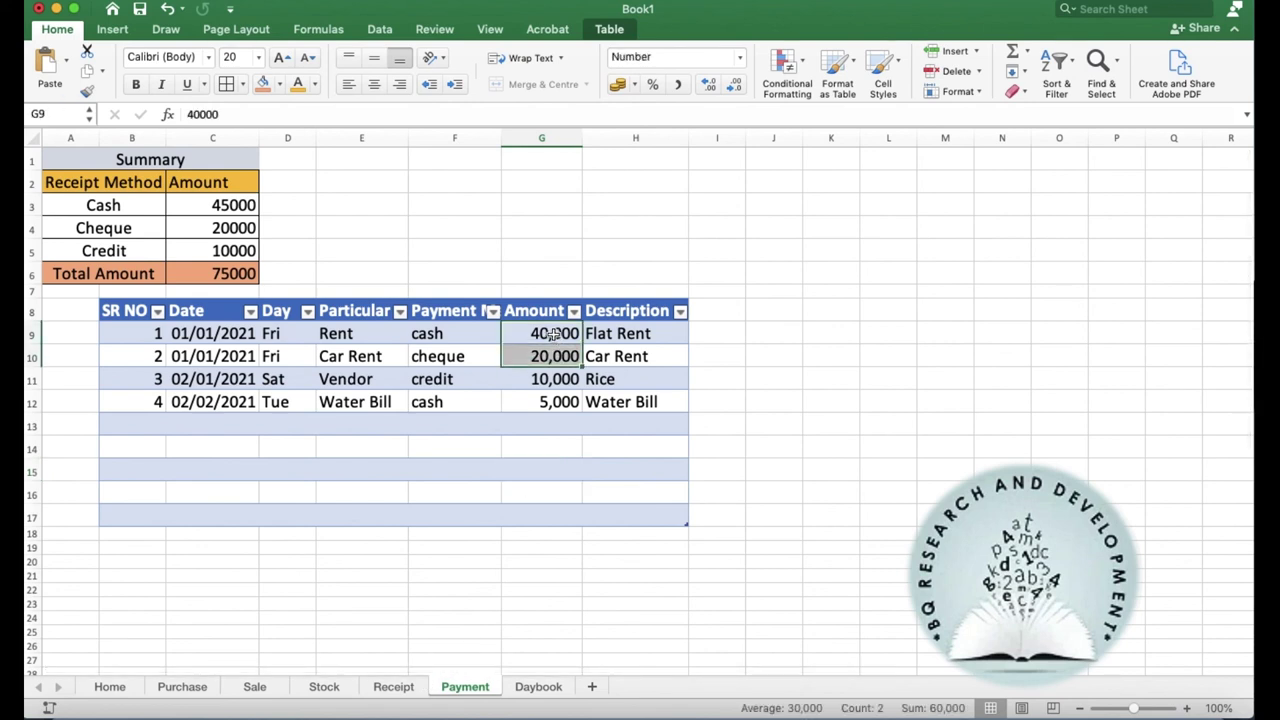
{"action": "key", "text": "Down"}
{"action": "key", "text": "Down"}
{"action": "key", "text": "shift+Down"}
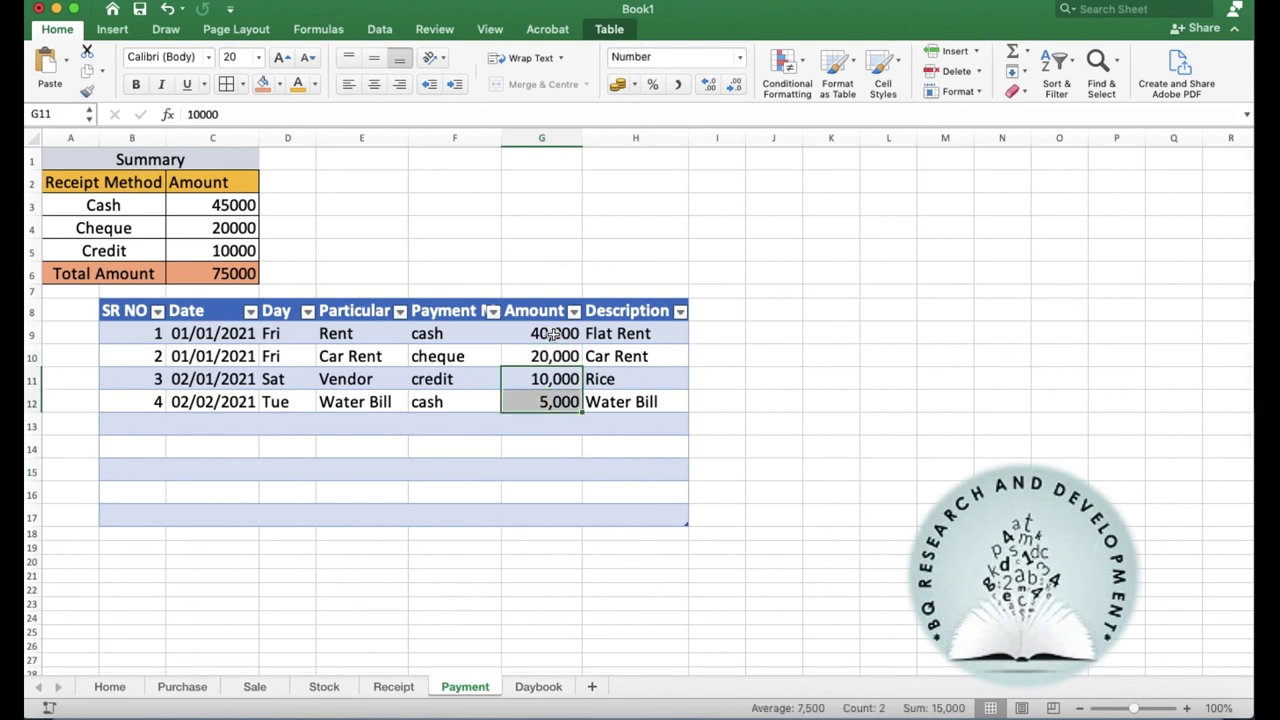
{"action": "left_click", "coordinate": [538, 687]}
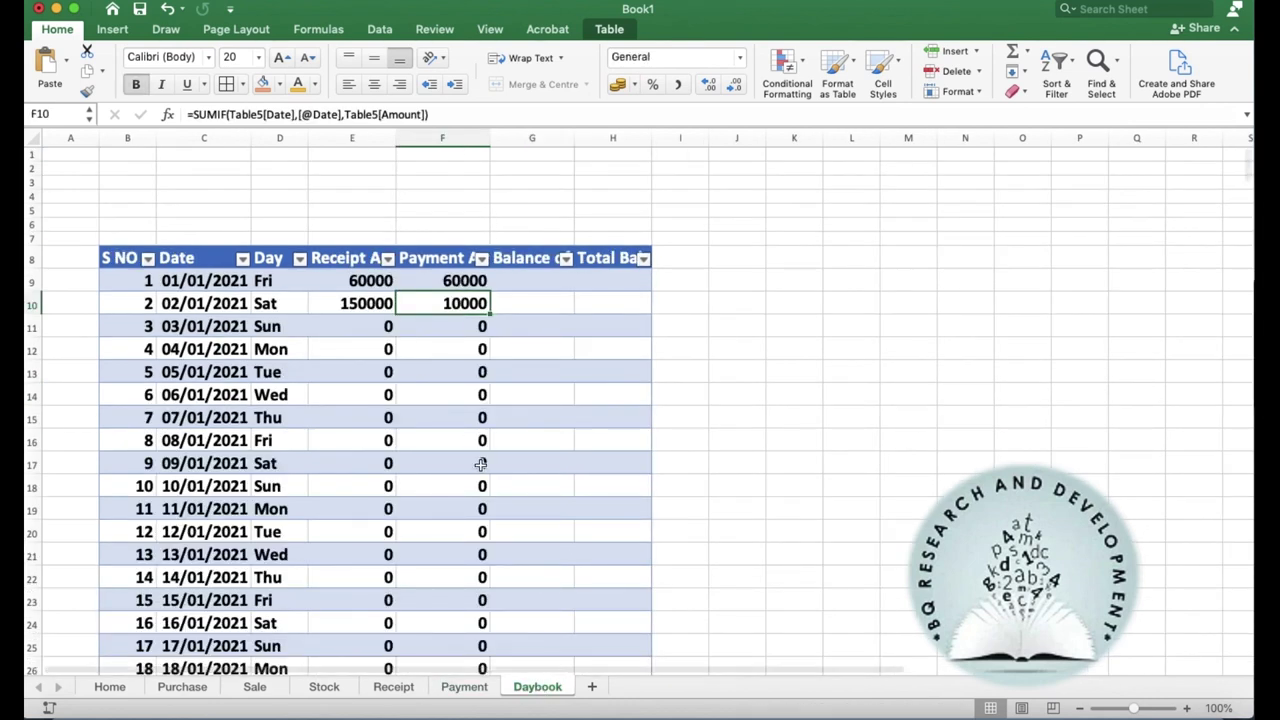
{"action": "left_click", "coordinate": [465, 687]}
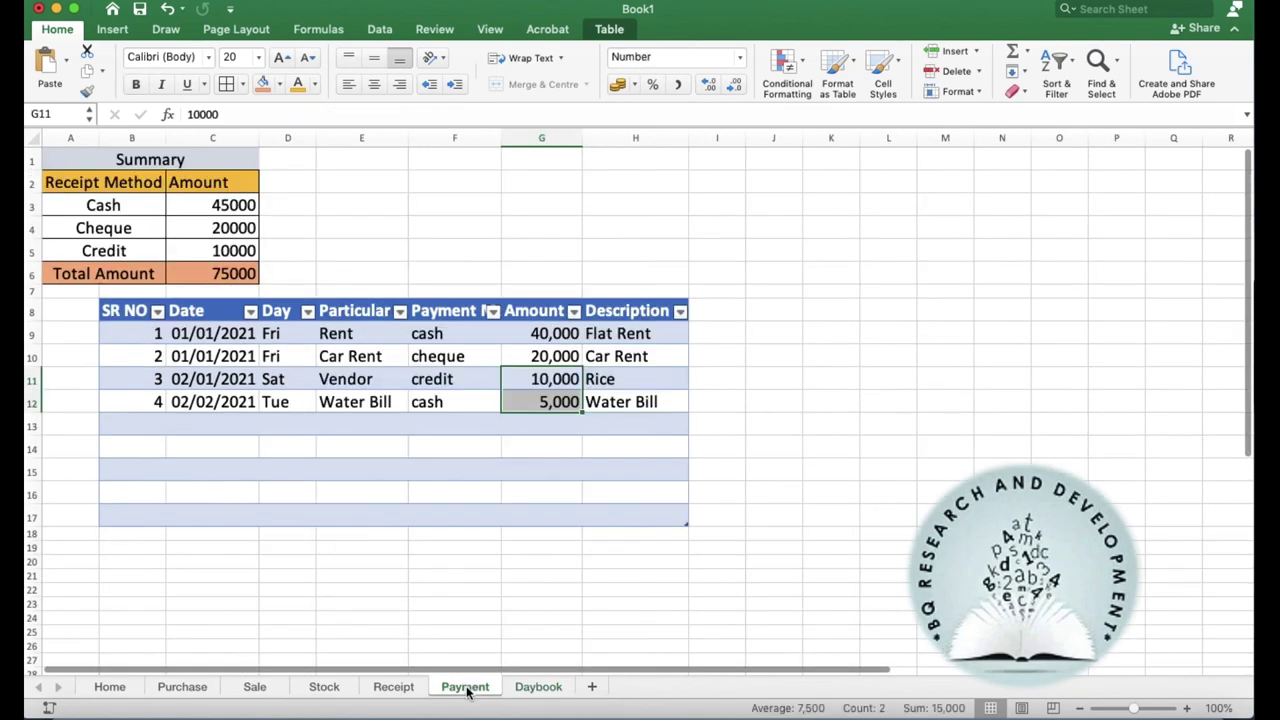
Step: Recheck the Daybook payment totals, now 60000 on 01/01/2021 and 15000 on 02/01/2021
{"action": "left_click", "coordinate": [537, 687]}
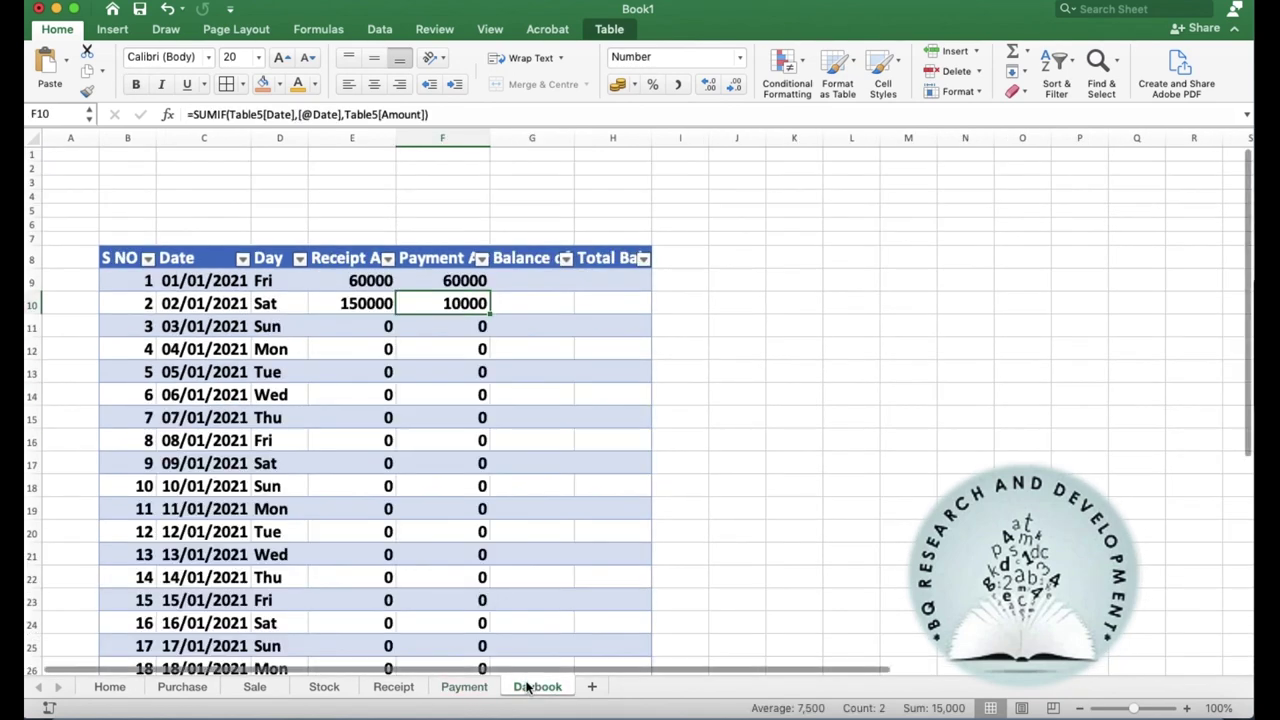
{"action": "left_click", "coordinate": [465, 280]}
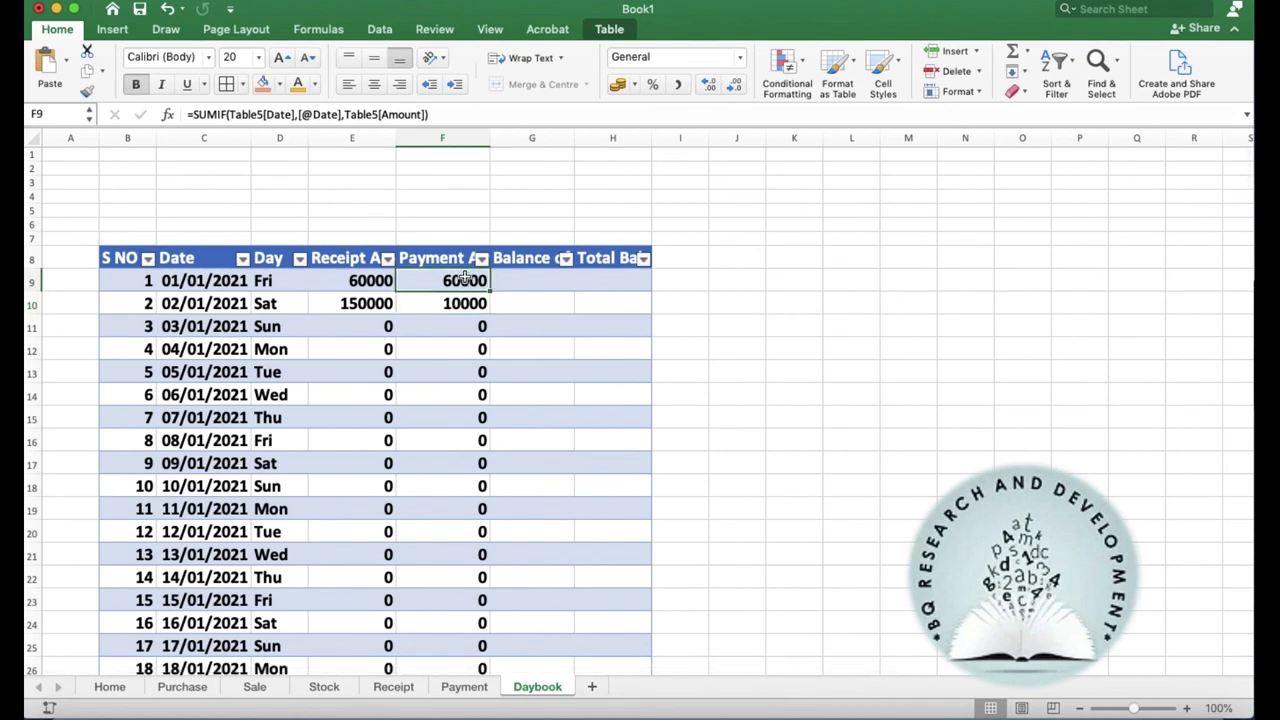
{"action": "left_click", "coordinate": [455, 304]}
{"action": "left_click", "coordinate": [460, 280]}
{"action": "left_click", "coordinate": [453, 688]}
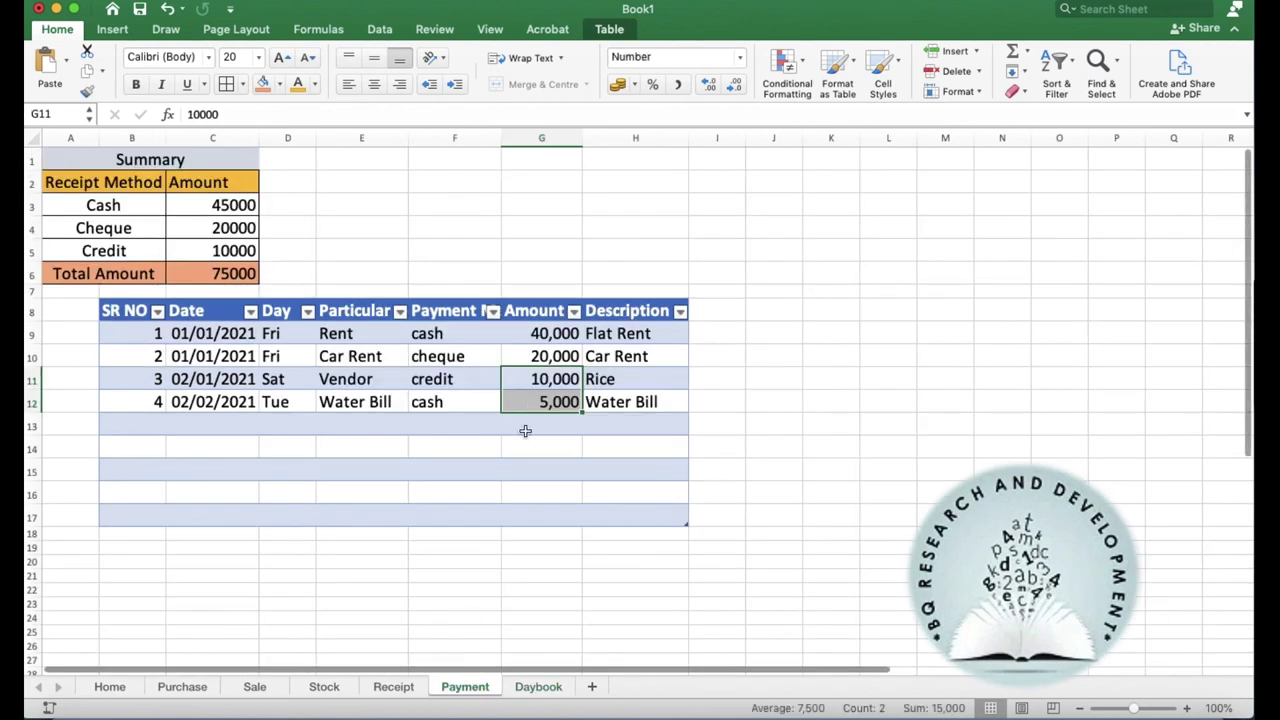
{"action": "left_click", "coordinate": [528, 401]}
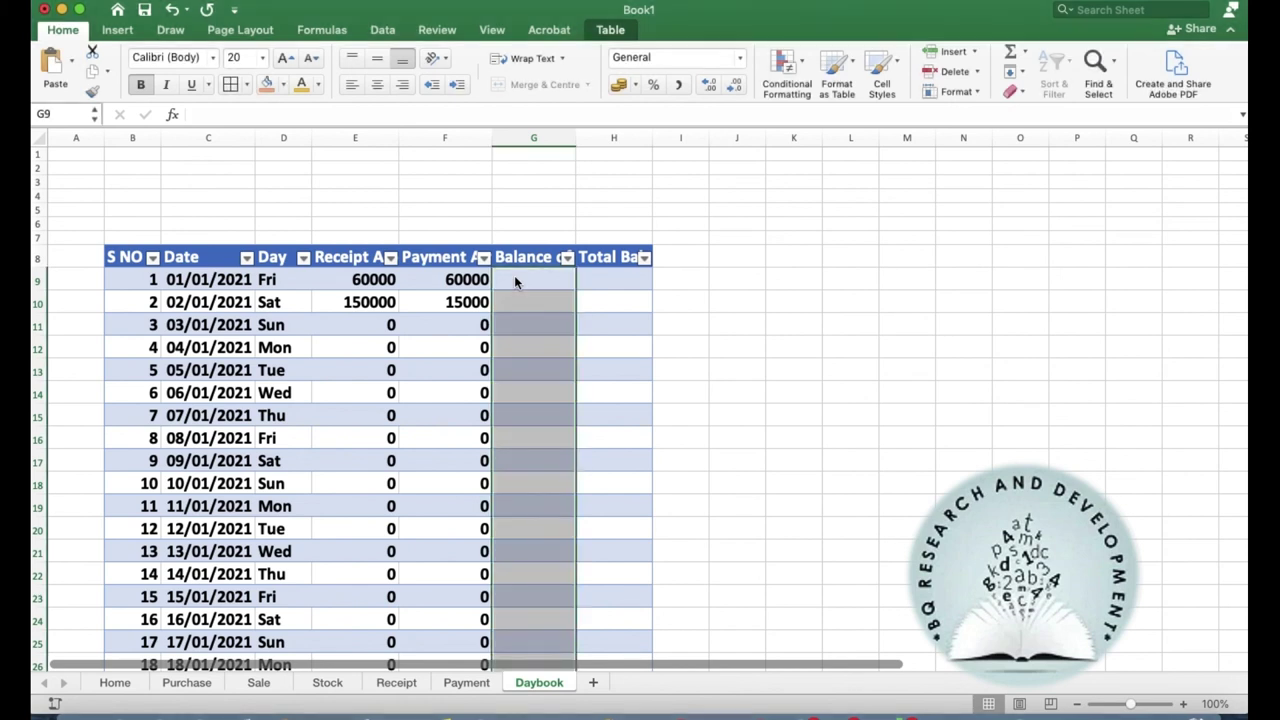
{"action": "left_click", "coordinate": [506, 278]}
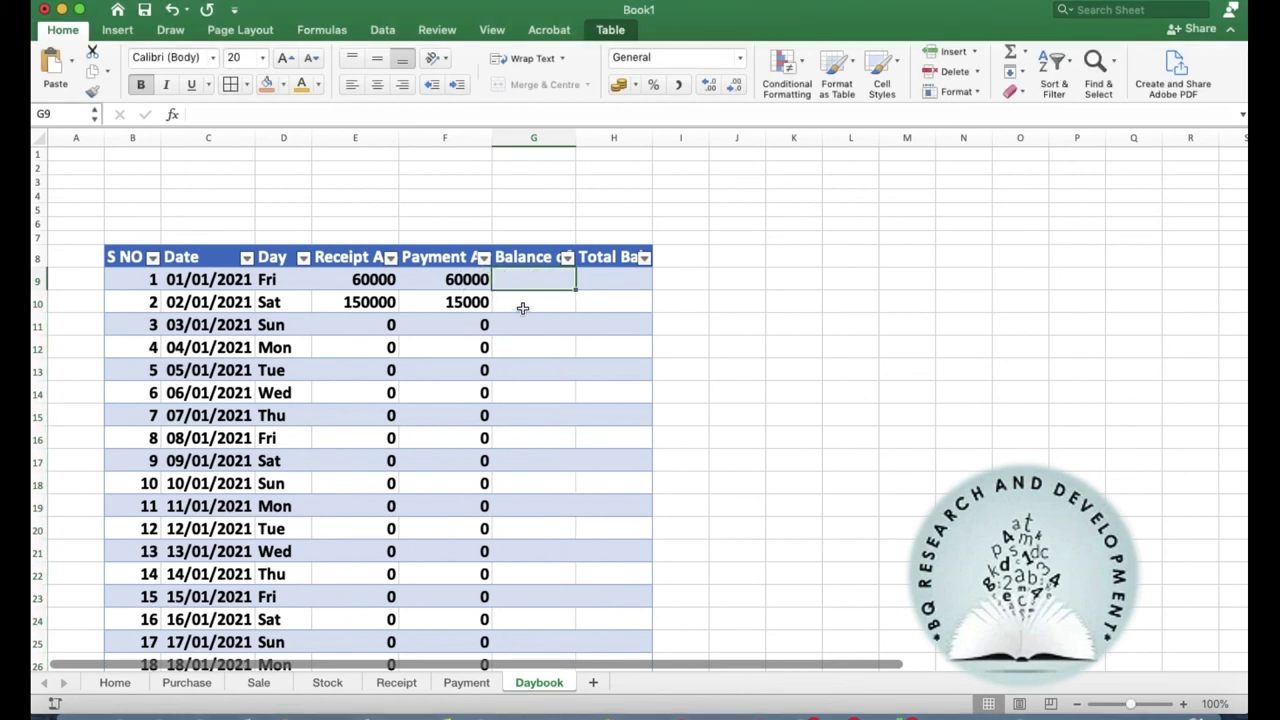
Step: Fill Balance of Day with =[@[Receipt Amount]]-[@[Payment Amount]], giving 0, 135000, then zeros
{"action": "type", "text": "="}
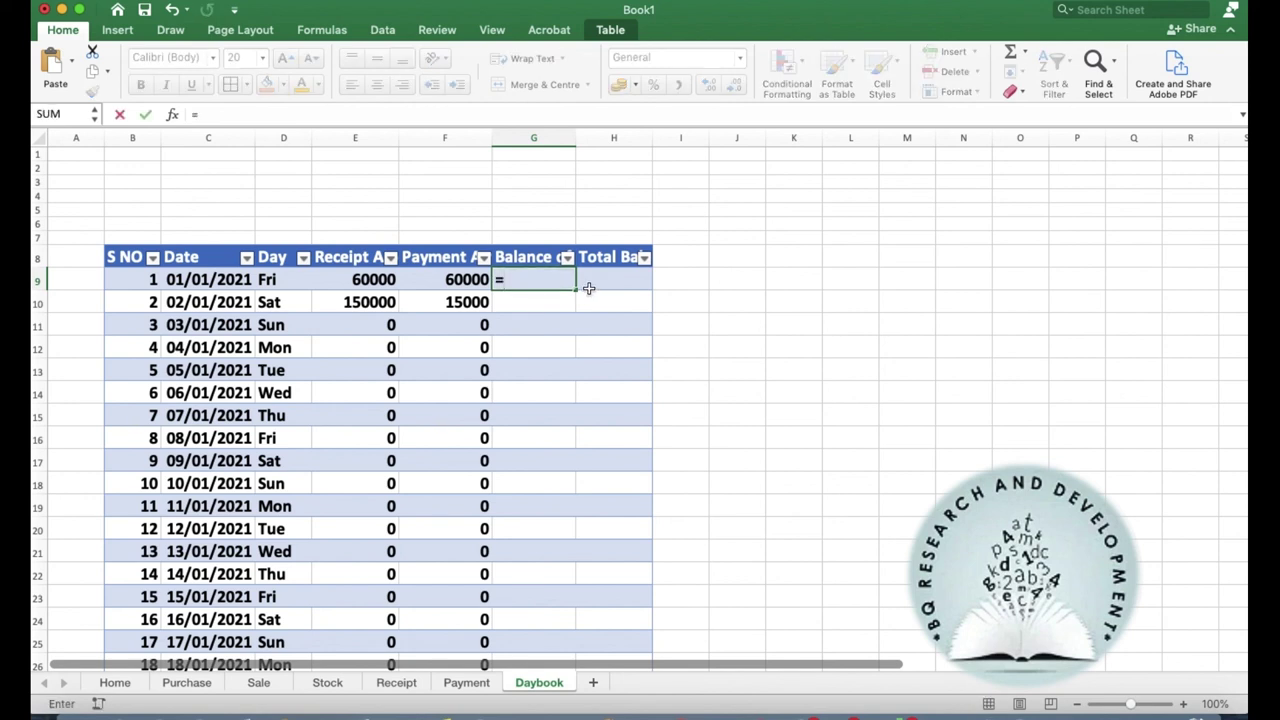
{"action": "left_click", "coordinate": [385, 280]}
{"action": "type", "text": "-"}
{"action": "left_click", "coordinate": [448, 280]}
{"action": "key", "text": "Return"}
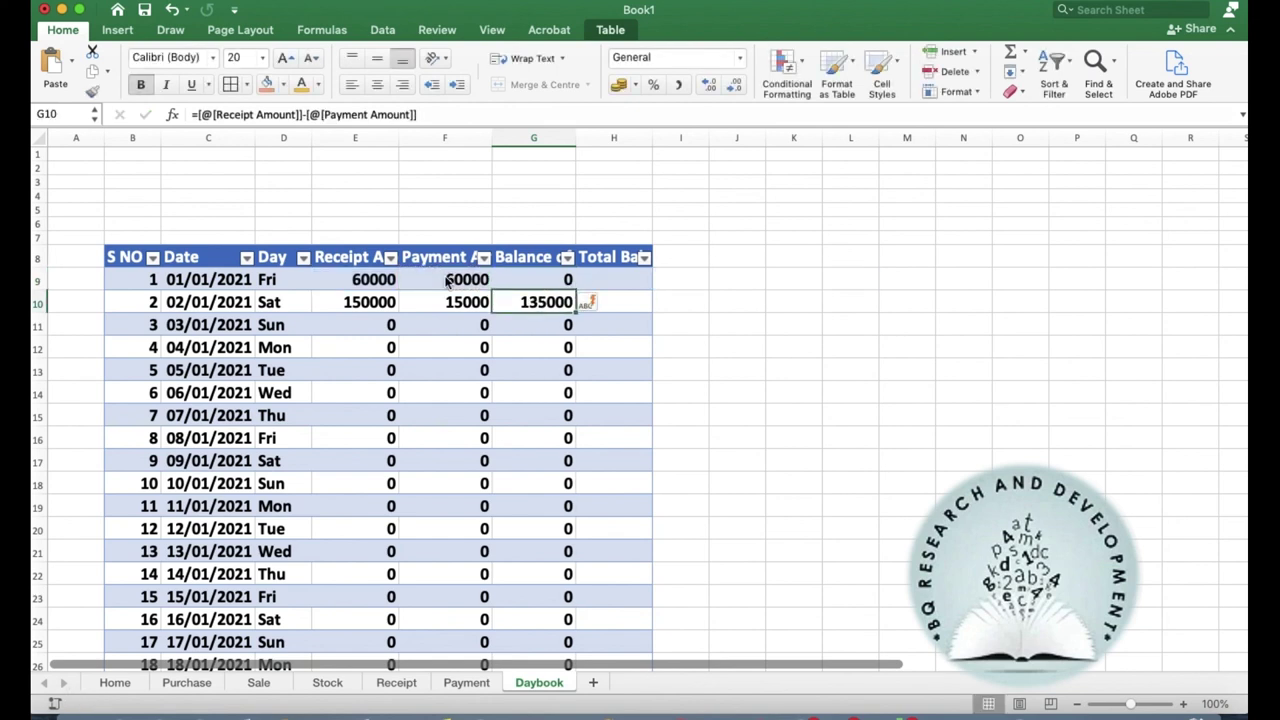
{"action": "left_click", "coordinate": [600, 273]}
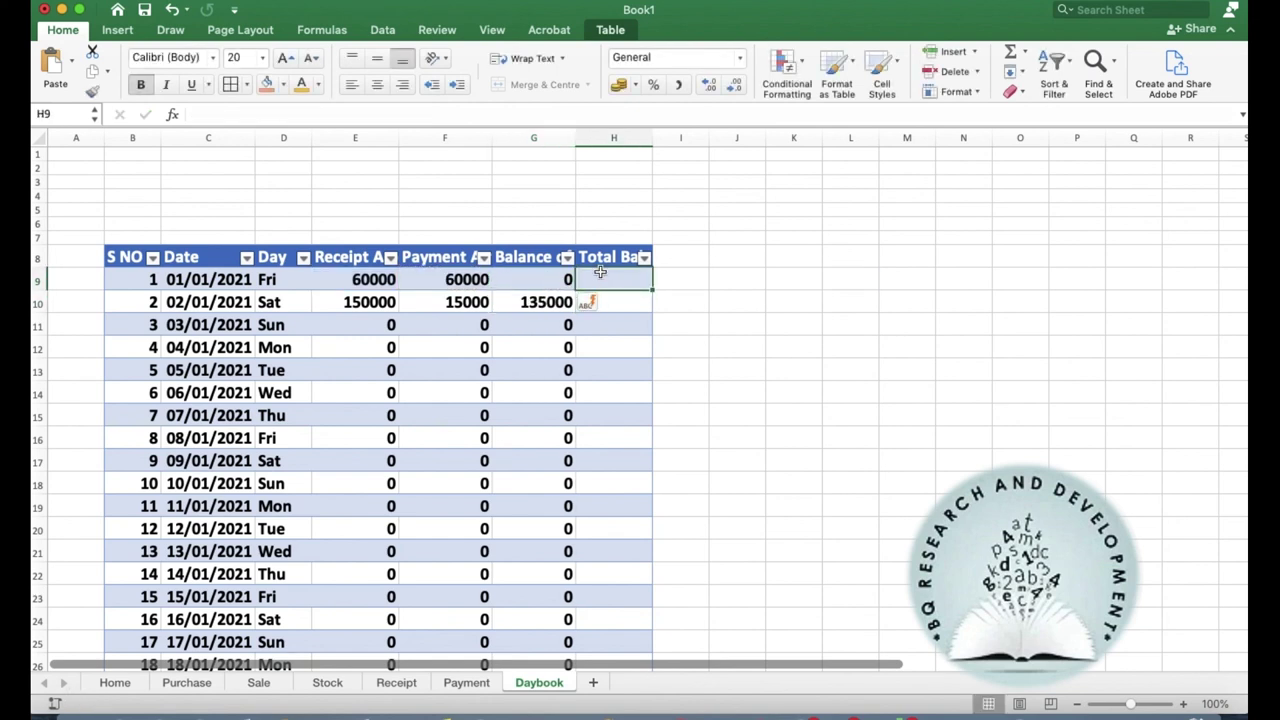
Step: Enter =E9-F9 in H9 and the running balance =H9+E10-F10 in H10
{"action": "type", "text": "="}
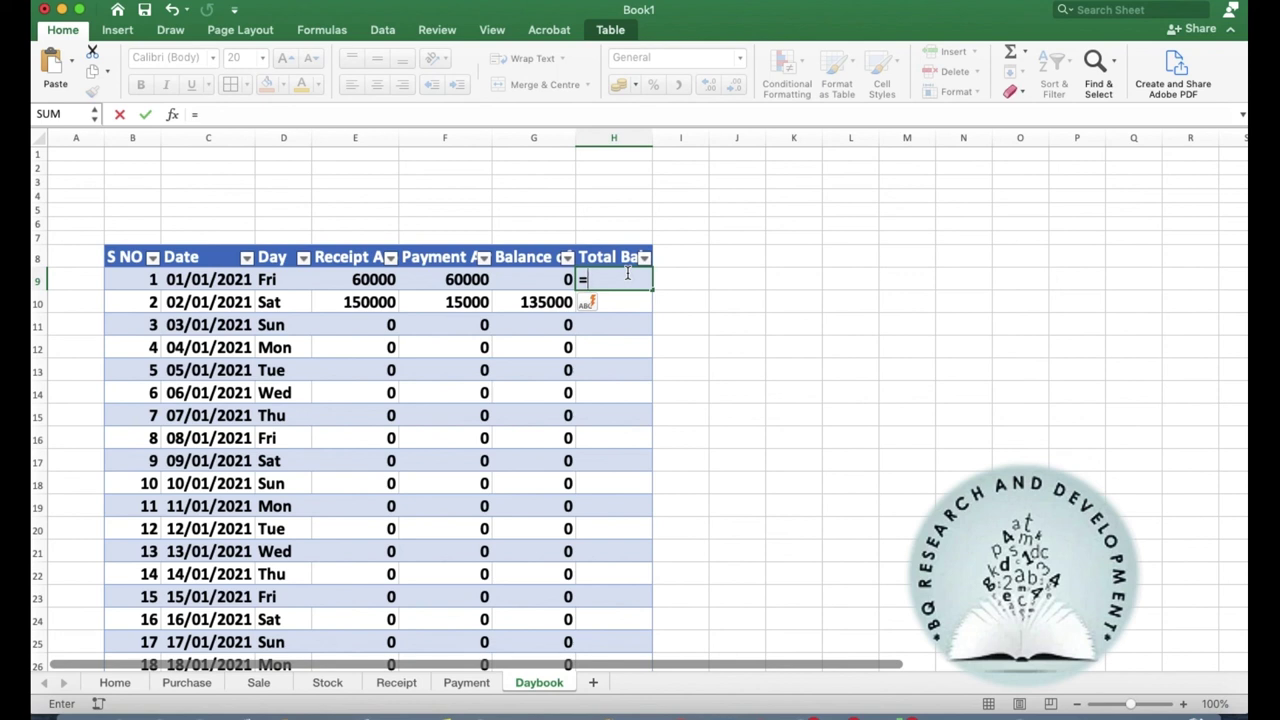
{"action": "type", "text": "E9-"}
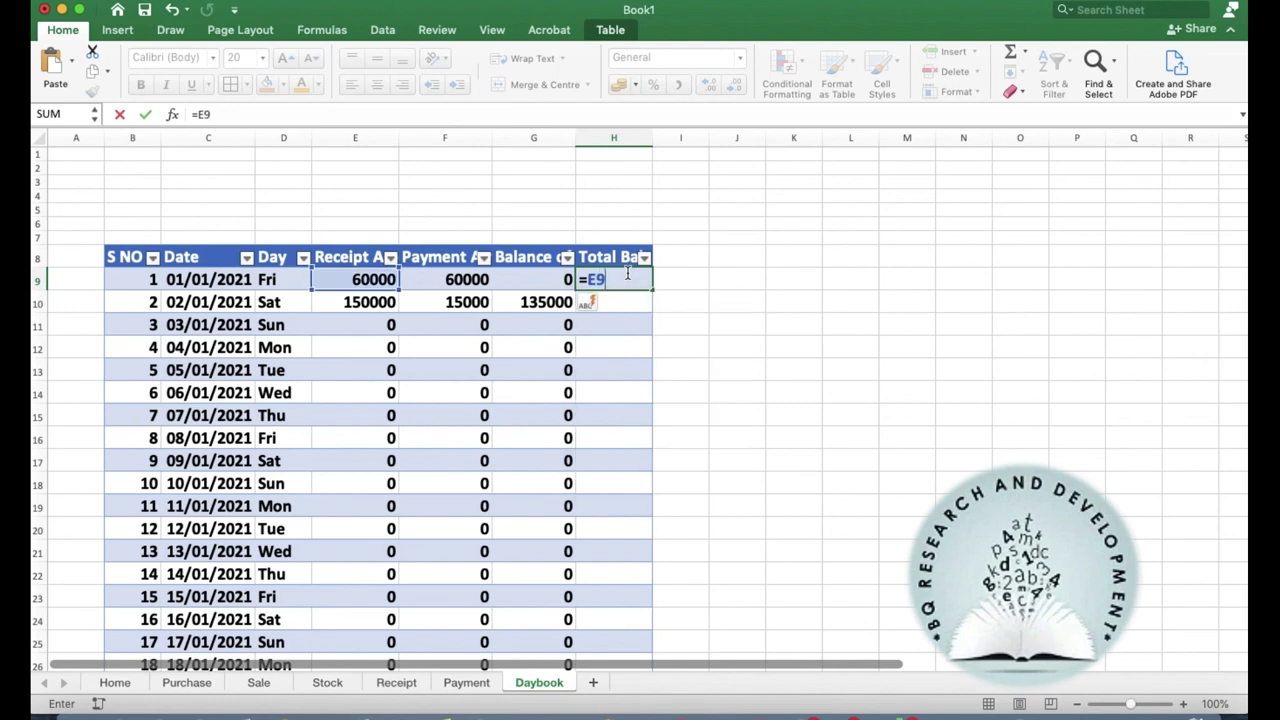
{"action": "type", "text": "F"}
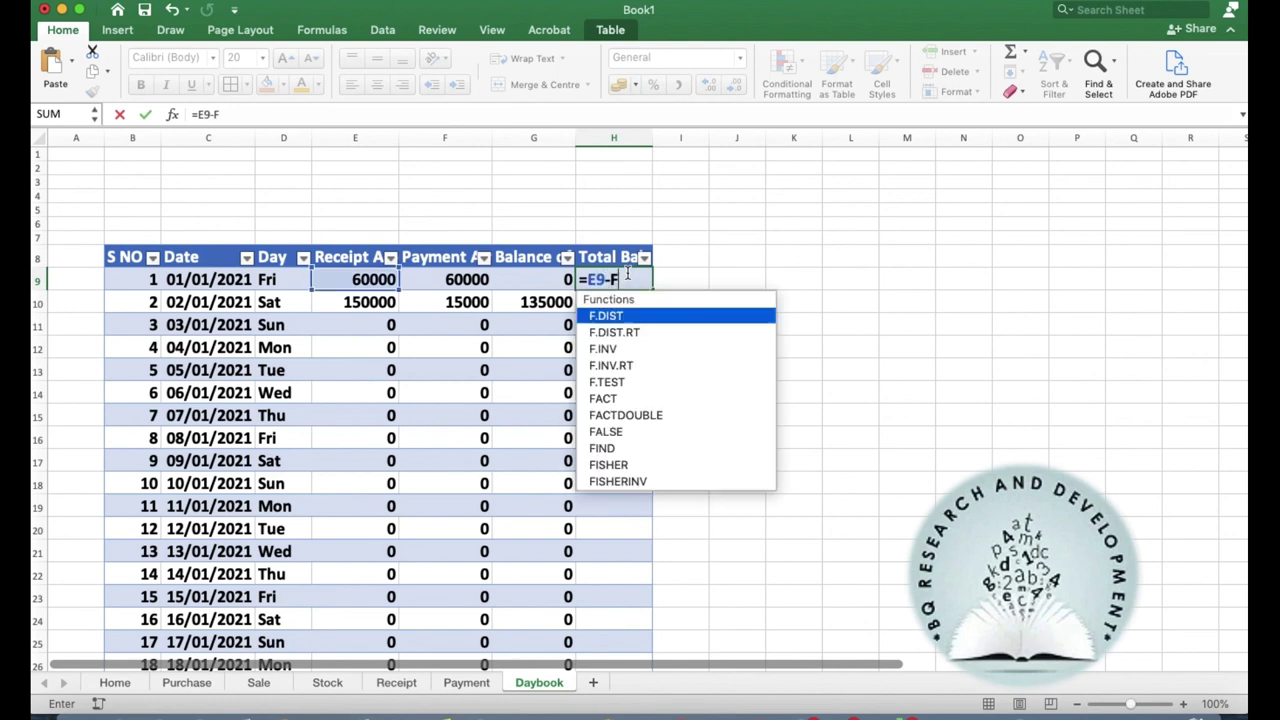
{"action": "type", "text": "9"}
{"action": "key", "text": "Return"}
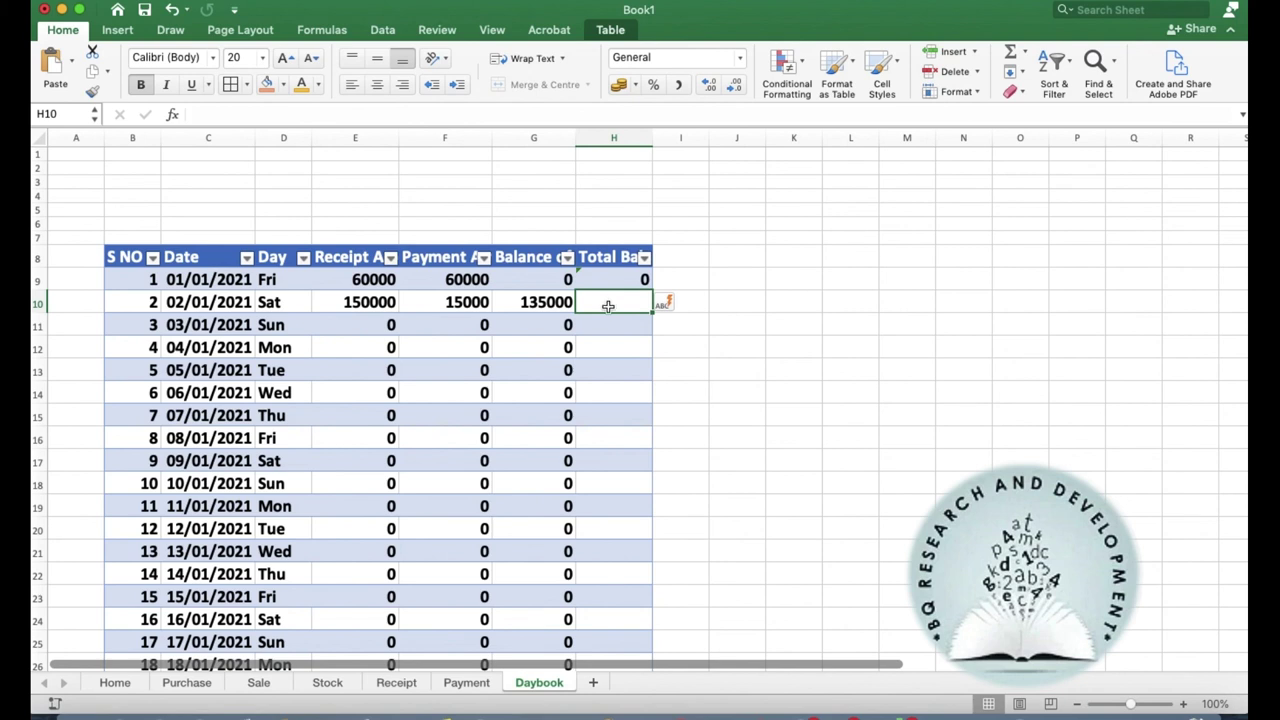
{"action": "type", "text": "="}
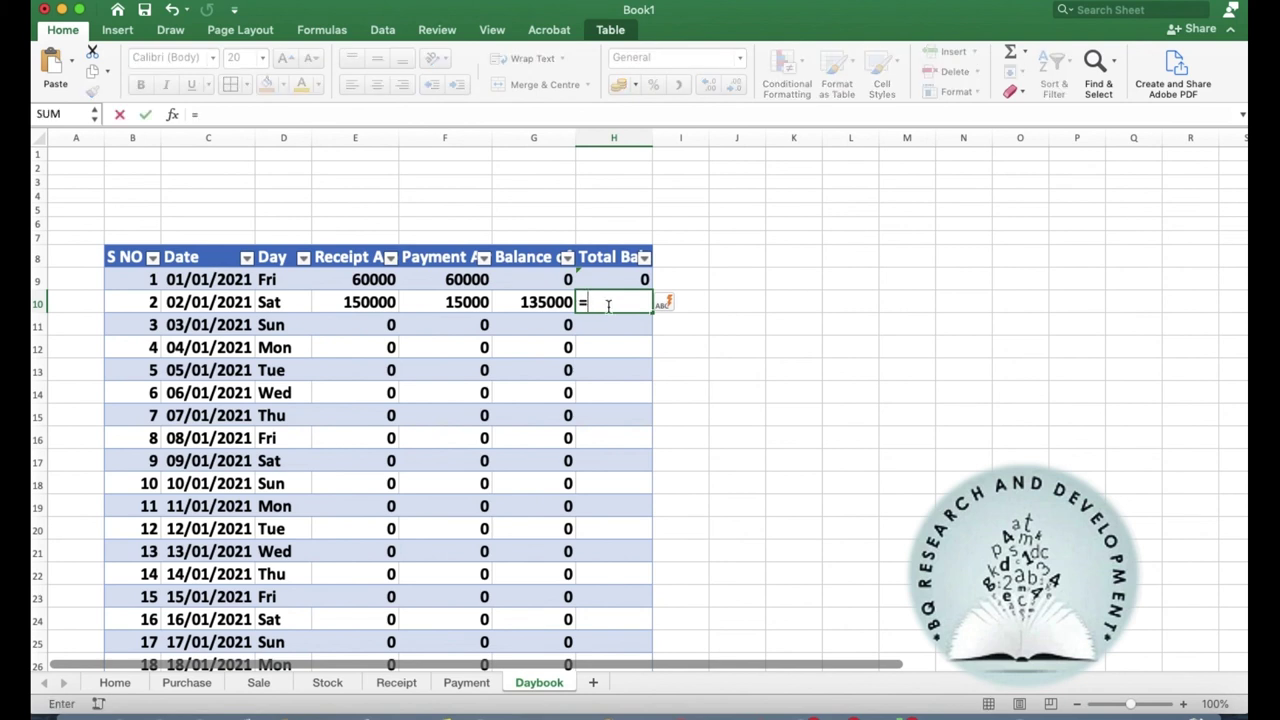
{"action": "type", "text": "H"}
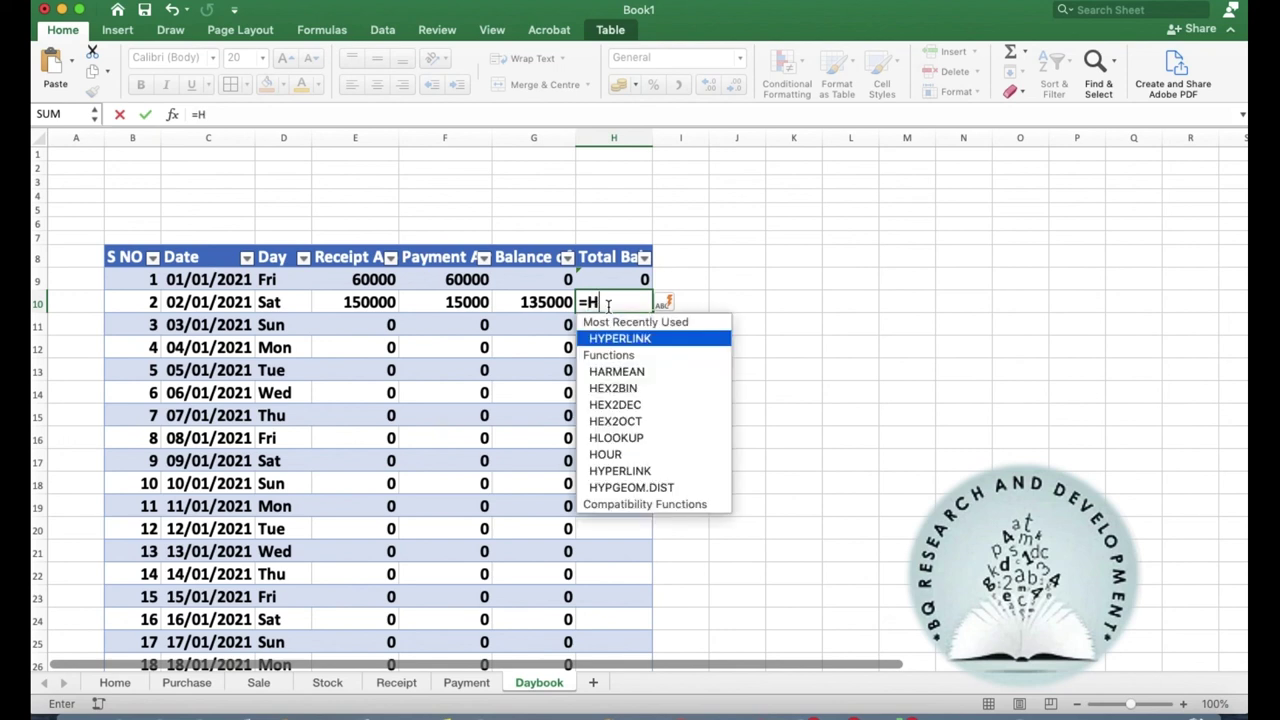
{"action": "type", "text": "9+"}
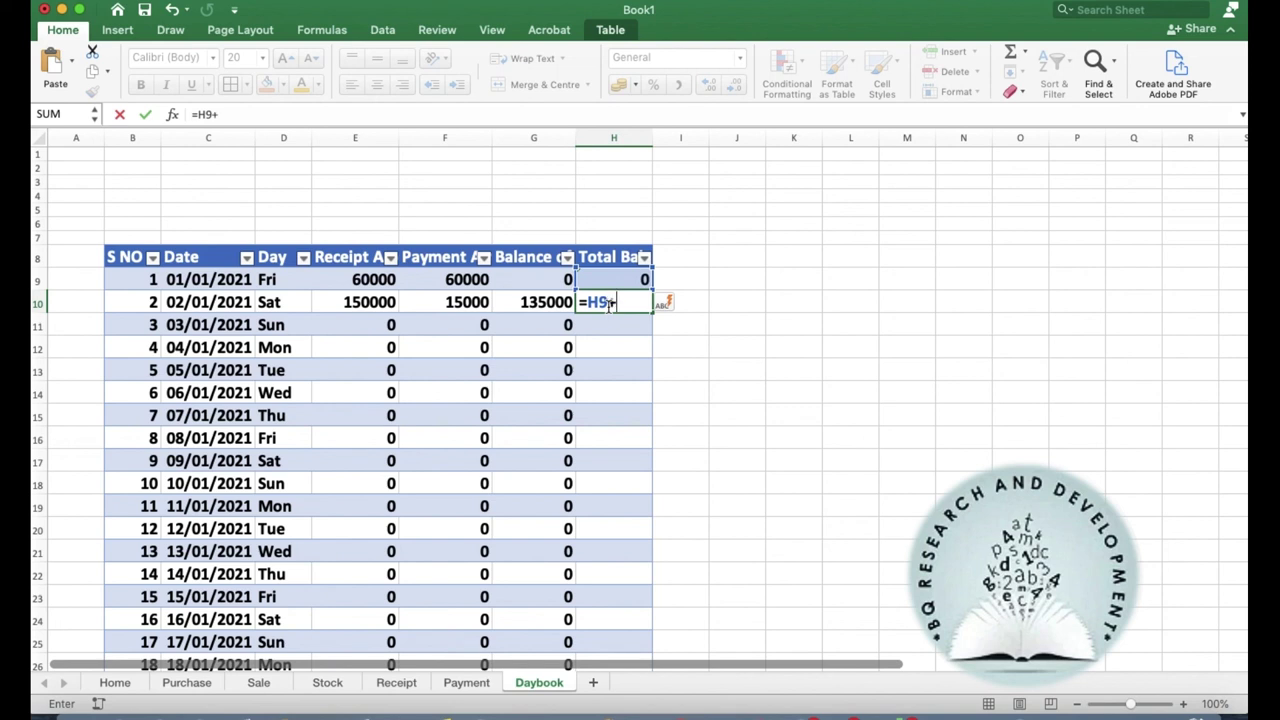
{"action": "type", "text": "E10-"}
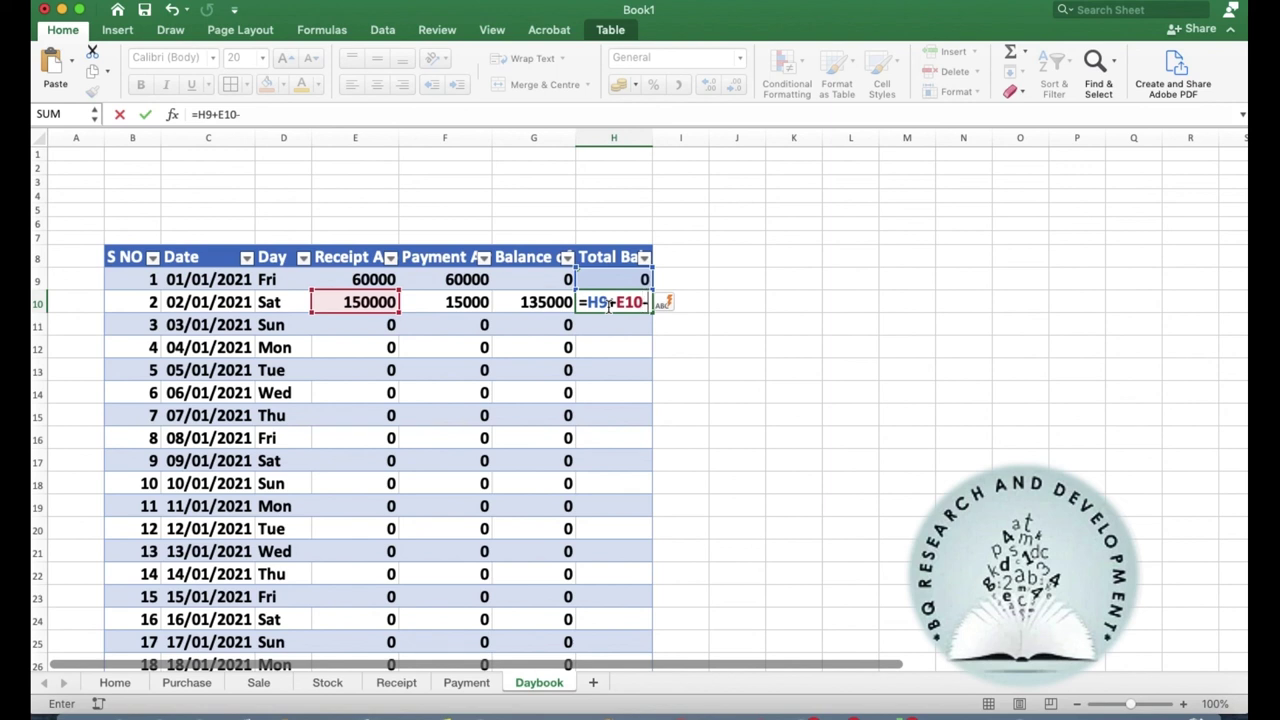
{"action": "type", "text": "F10"}
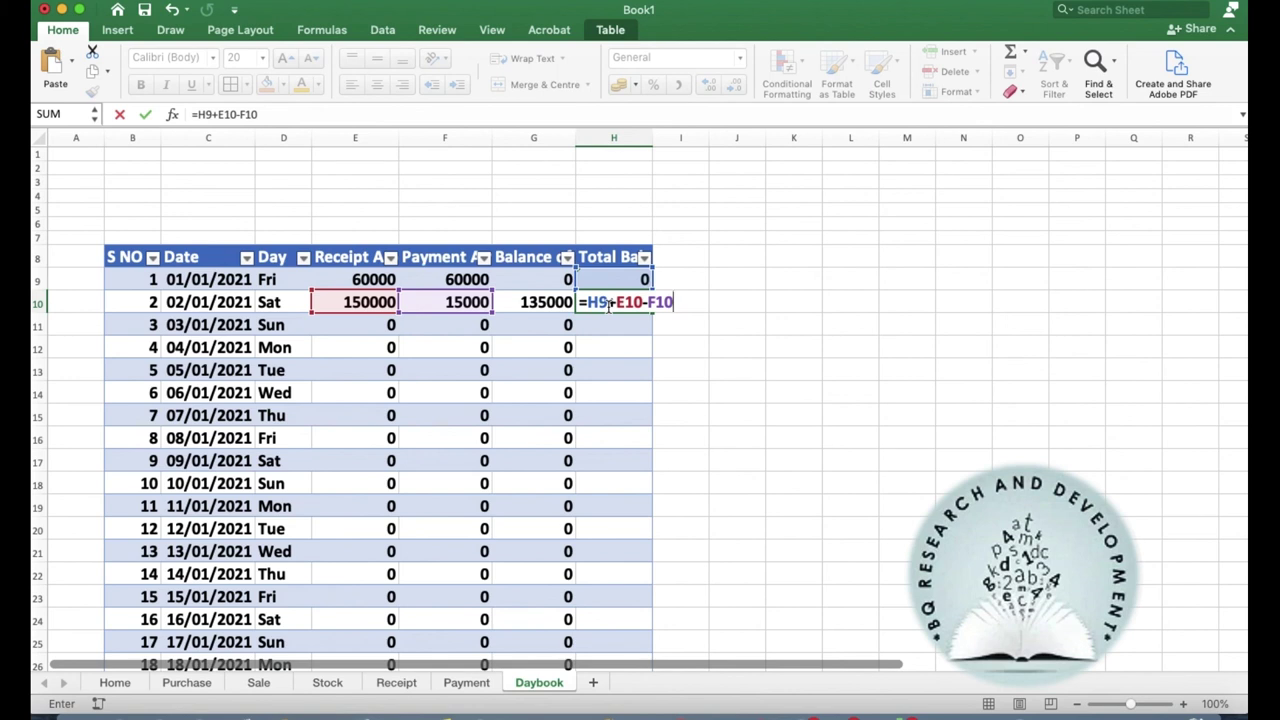
{"action": "key", "text": "Return"}
Step: Fill the H10 running balance formula down to 31/12/2021 (row 373)
{"action": "left_click", "coordinate": [613, 308]}
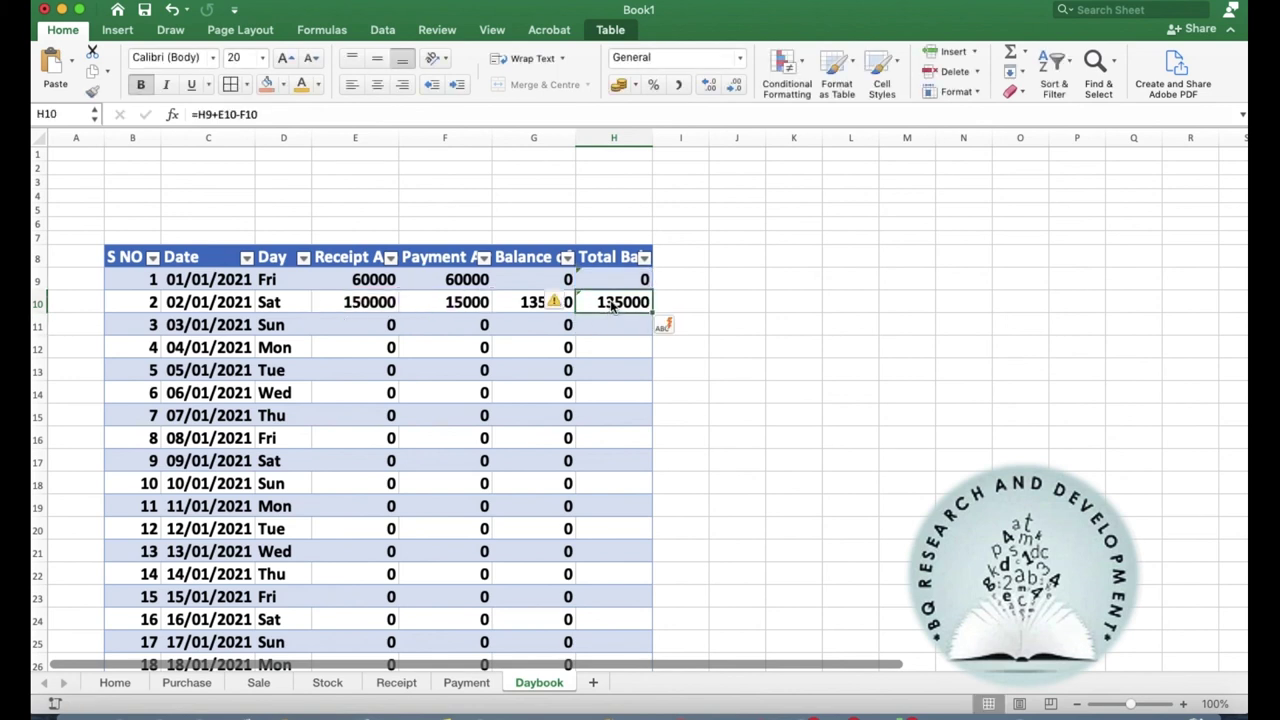
{"action": "left_click_drag", "start_coordinate": [655, 316], "coordinate": [652, 662]}
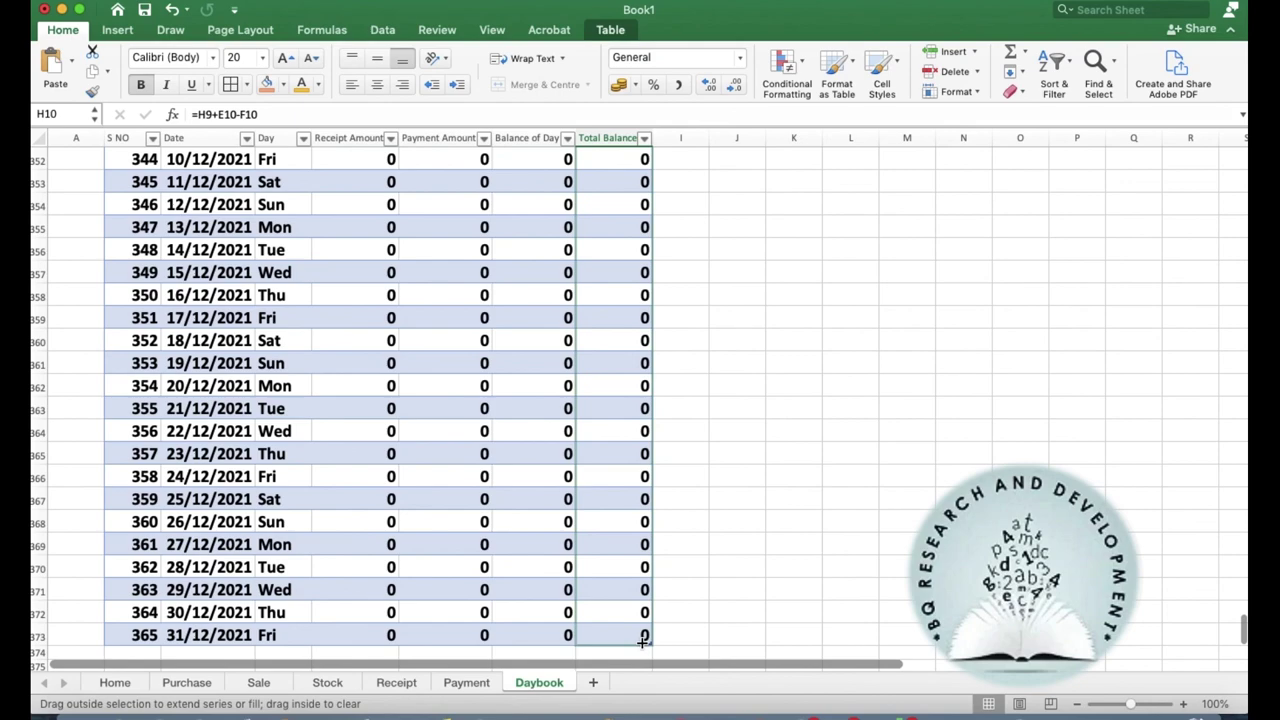
{"action": "left_click_drag", "start_coordinate": [652, 662], "coordinate": [643, 641]}
{"action": "scroll", "coordinate": [731, 486], "scroll_direction": "up", "scroll_amount": 15}
{"action": "scroll", "coordinate": [731, 486], "scroll_direction": "up", "scroll_amount": 10}
{"action": "scroll", "coordinate": [727, 525], "scroll_direction": "up", "scroll_amount": 20}
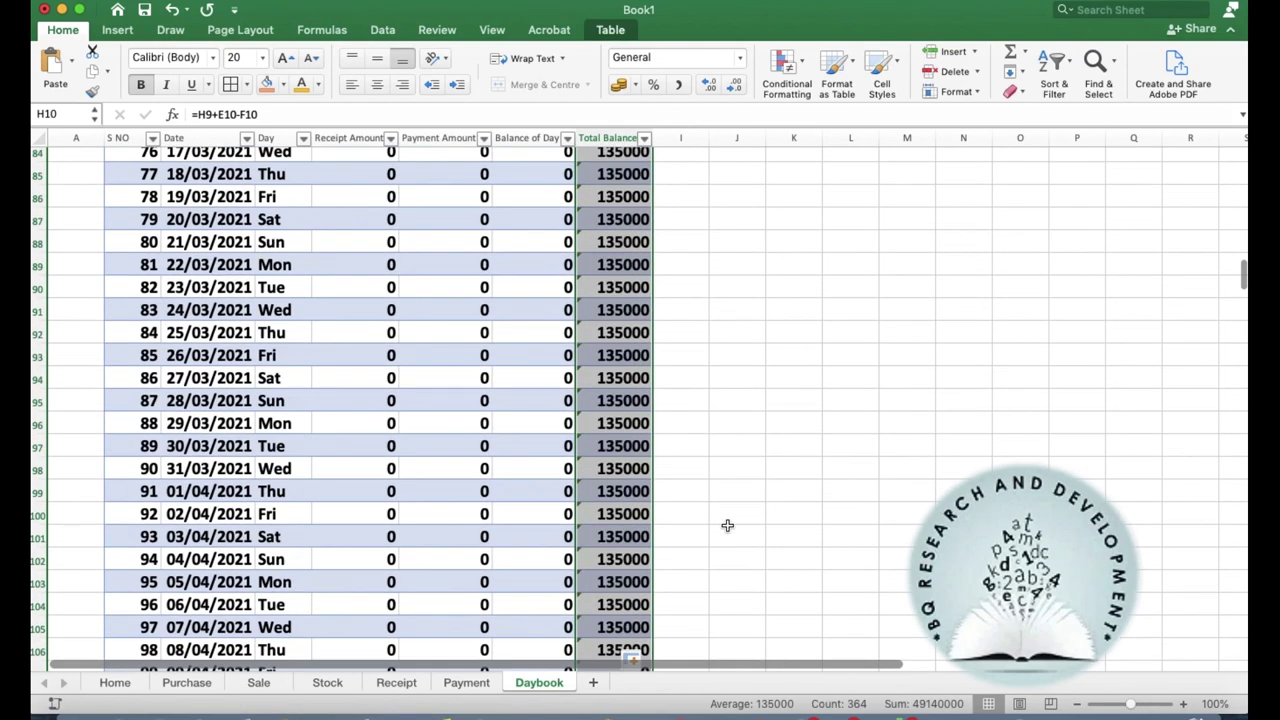
{"action": "scroll", "coordinate": [727, 525], "scroll_direction": "up", "scroll_amount": 15}
{"action": "scroll", "coordinate": [727, 525], "scroll_direction": "up", "scroll_amount": 1}
{"action": "scroll", "coordinate": [727, 525], "scroll_direction": "up", "scroll_amount": 3}
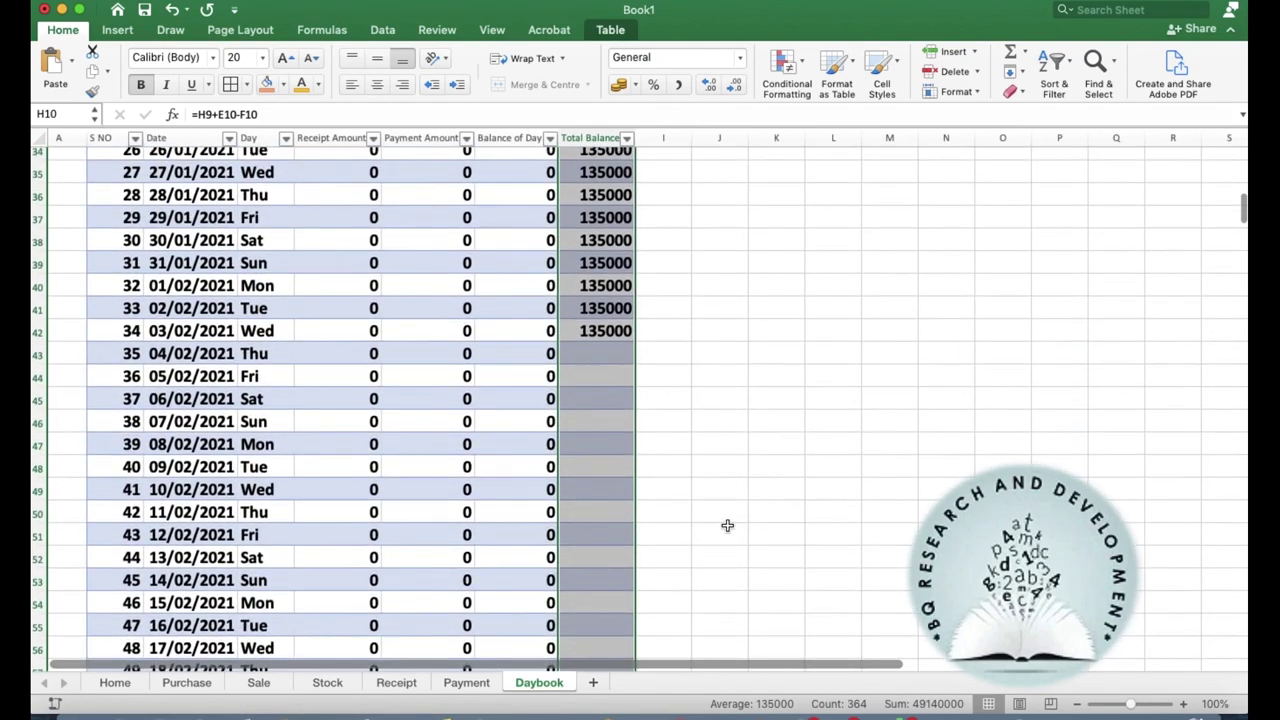
{"action": "scroll", "coordinate": [727, 525], "scroll_direction": "up", "scroll_amount": 15}
{"action": "scroll", "coordinate": [727, 525], "scroll_direction": "up", "scroll_amount": 5}
{"action": "left_click", "coordinate": [491, 441]}
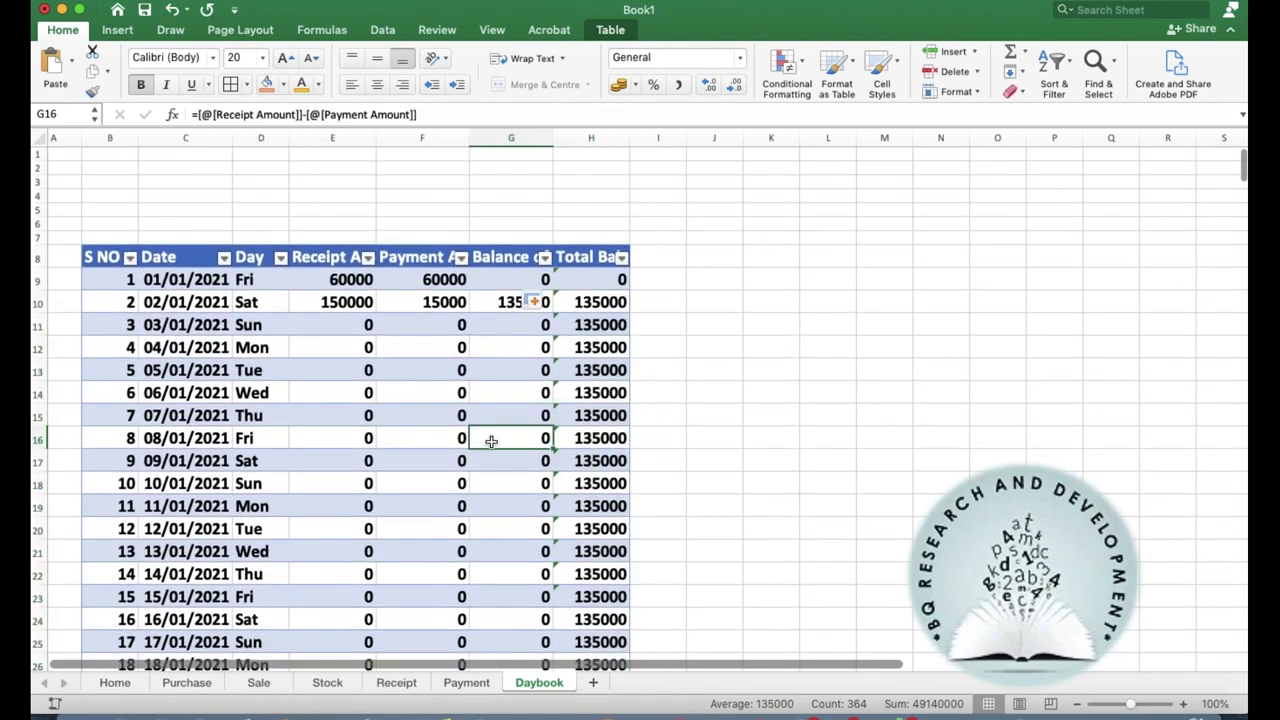
Step: Merge and centre A1:H7 on the Daybook and enter the title DAY BOOK RECORD
{"action": "left_click", "coordinate": [62, 153]}
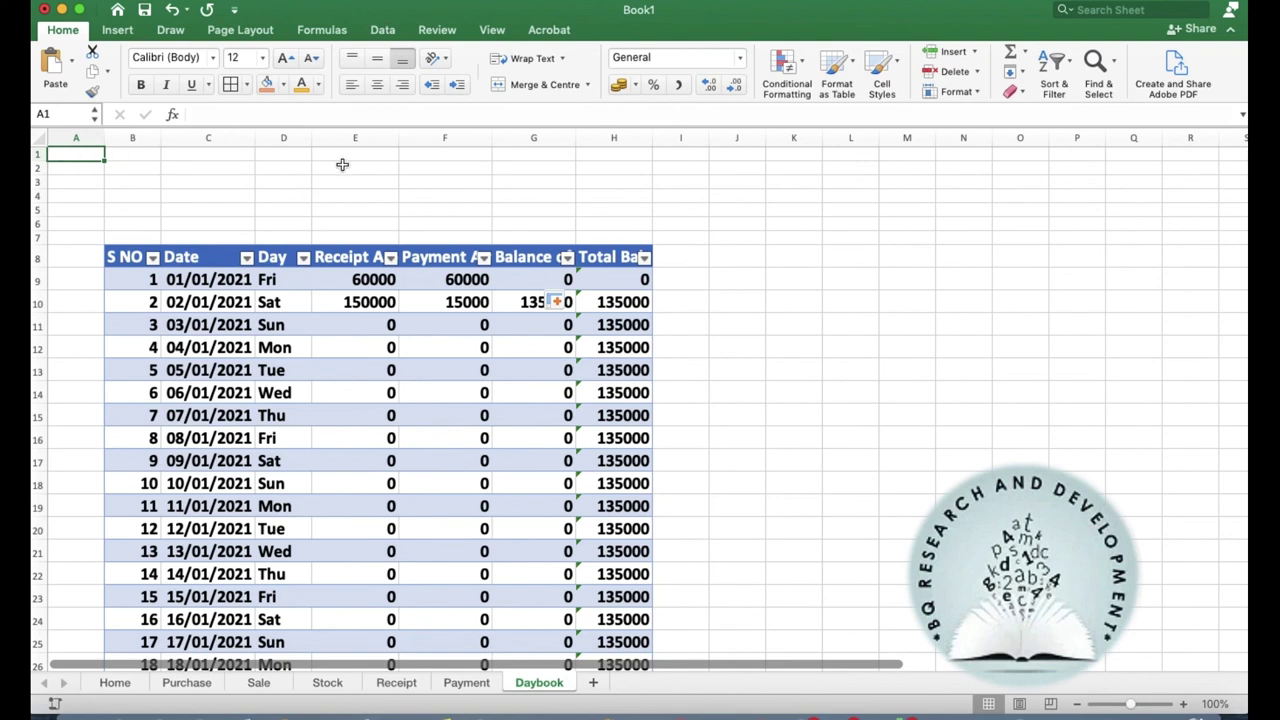
{"action": "key", "text": "shift+Down"}
{"action": "key", "text": "shift+Down"}
{"action": "key", "text": "shift+Down"}
{"action": "key", "text": "shift+Down"}
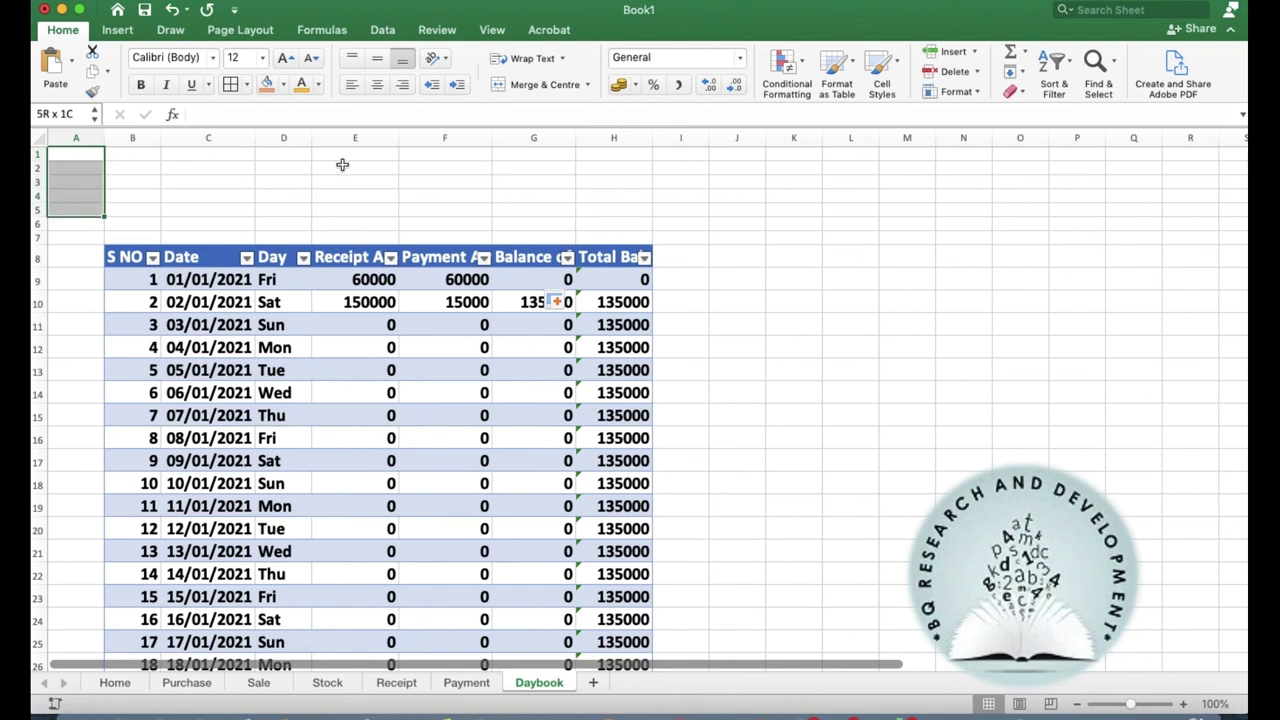
{"action": "key", "text": "shift+Down"}
{"action": "key", "text": "shift+Down"}
{"action": "key", "text": "shift+Right"}
{"action": "key", "text": "shift+Right"}
{"action": "key", "text": "shift+Right"}
{"action": "key", "text": "shift+Right"}
{"action": "key", "text": "shift+Right"}
{"action": "key", "text": "shift+Right"}
{"action": "key", "text": "shift+Right"}
{"action": "key", "text": "shift+Right"}
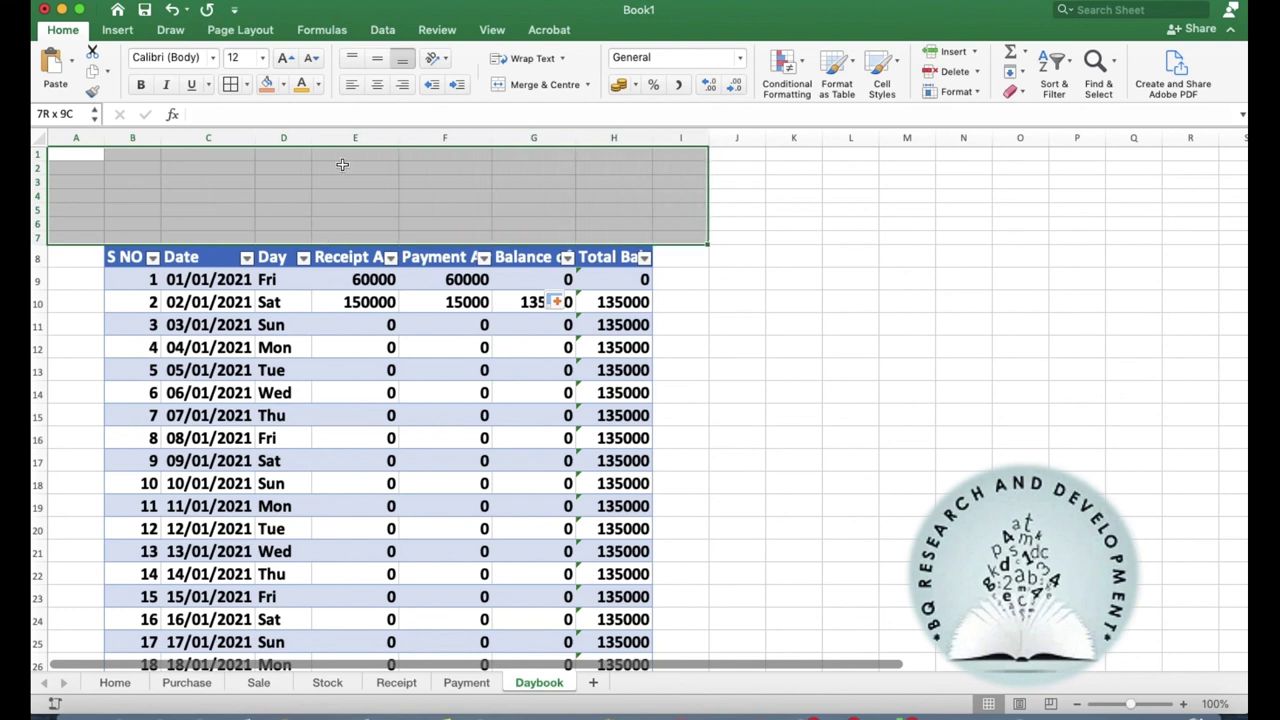
{"action": "key", "text": "shift+Left"}
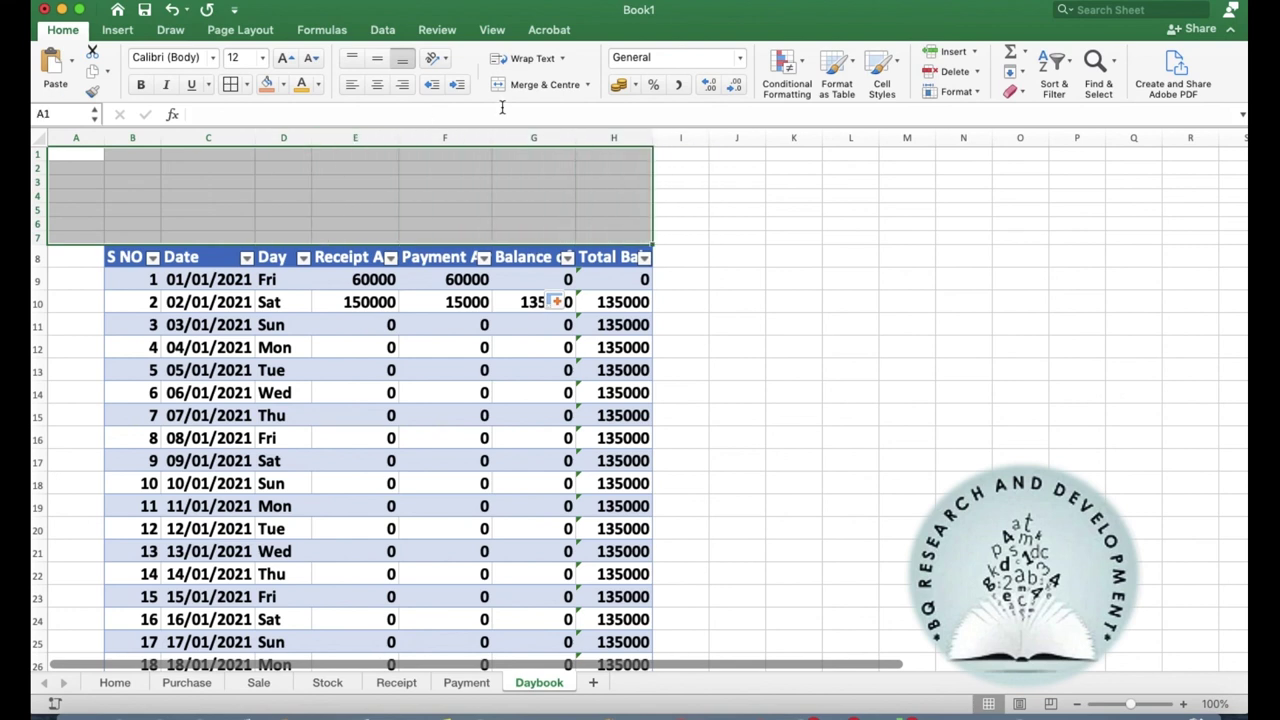
{"action": "left_click", "coordinate": [545, 84]}
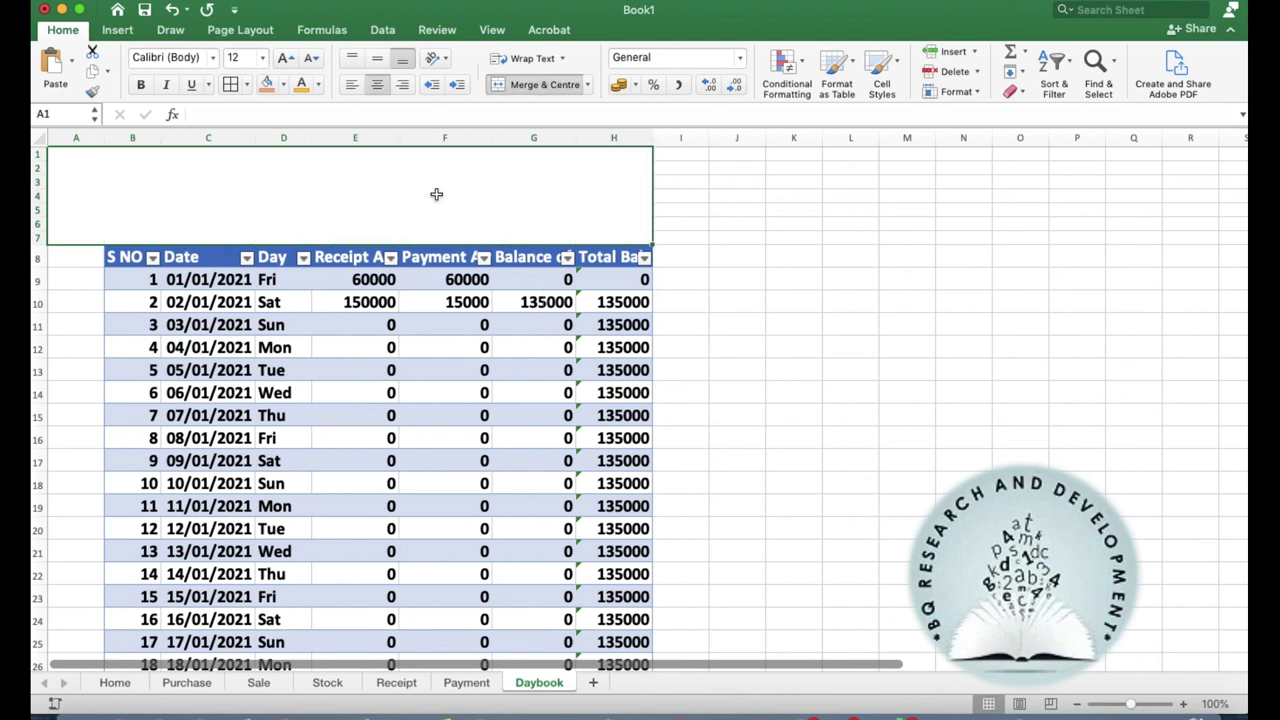
{"action": "type", "text": "D"}
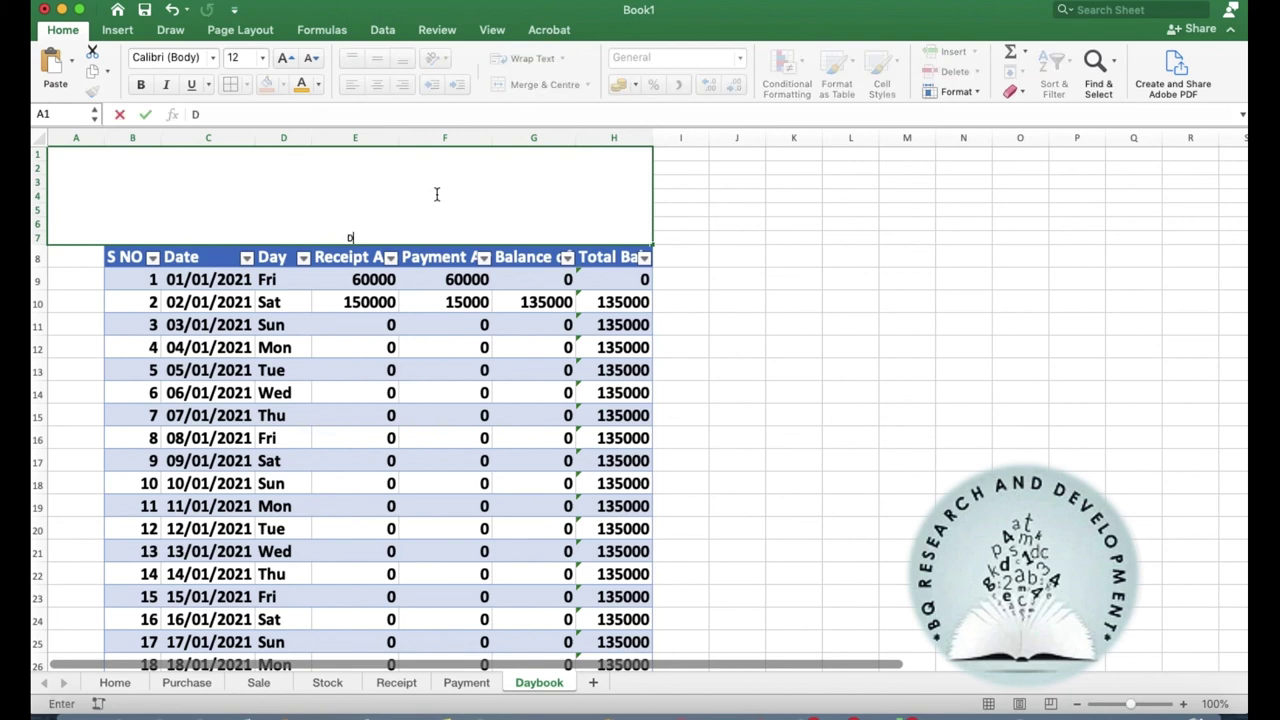
{"action": "type", "text": "AY BOOK RECORD"}
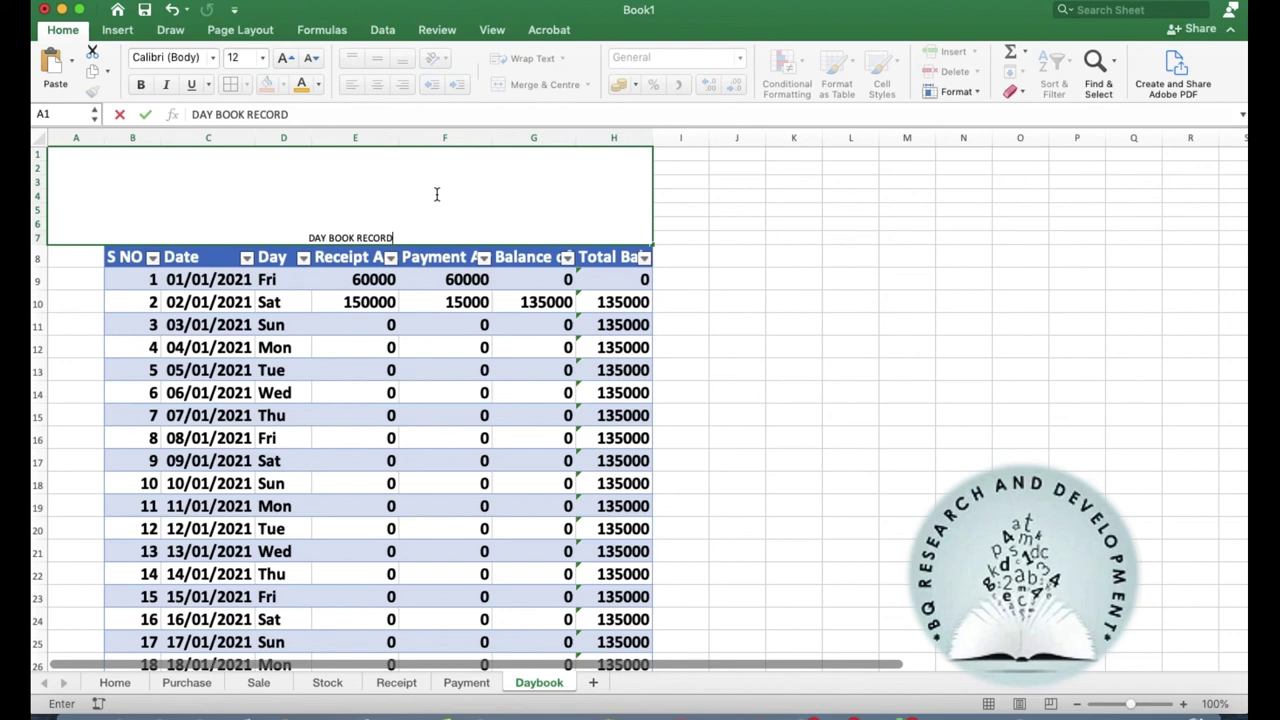
{"action": "left_click", "coordinate": [511, 366]}
{"action": "left_click", "coordinate": [362, 207]}
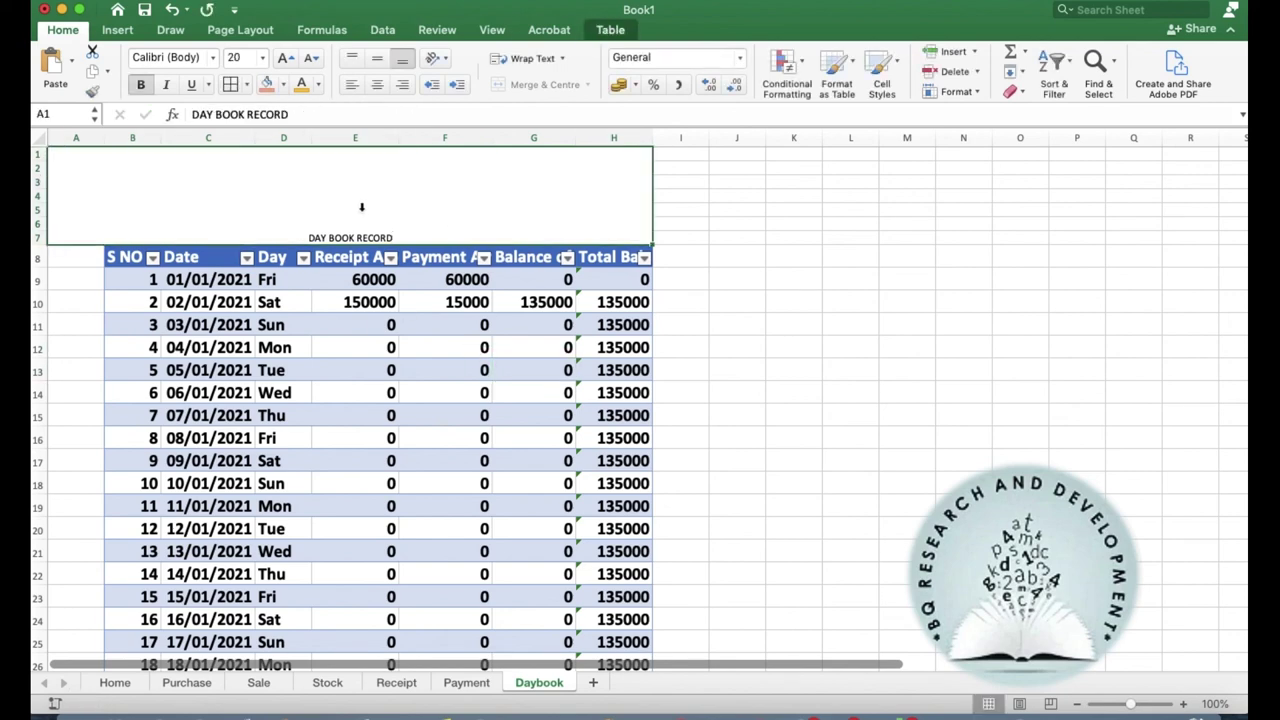
{"action": "left_click", "coordinate": [449, 688]}
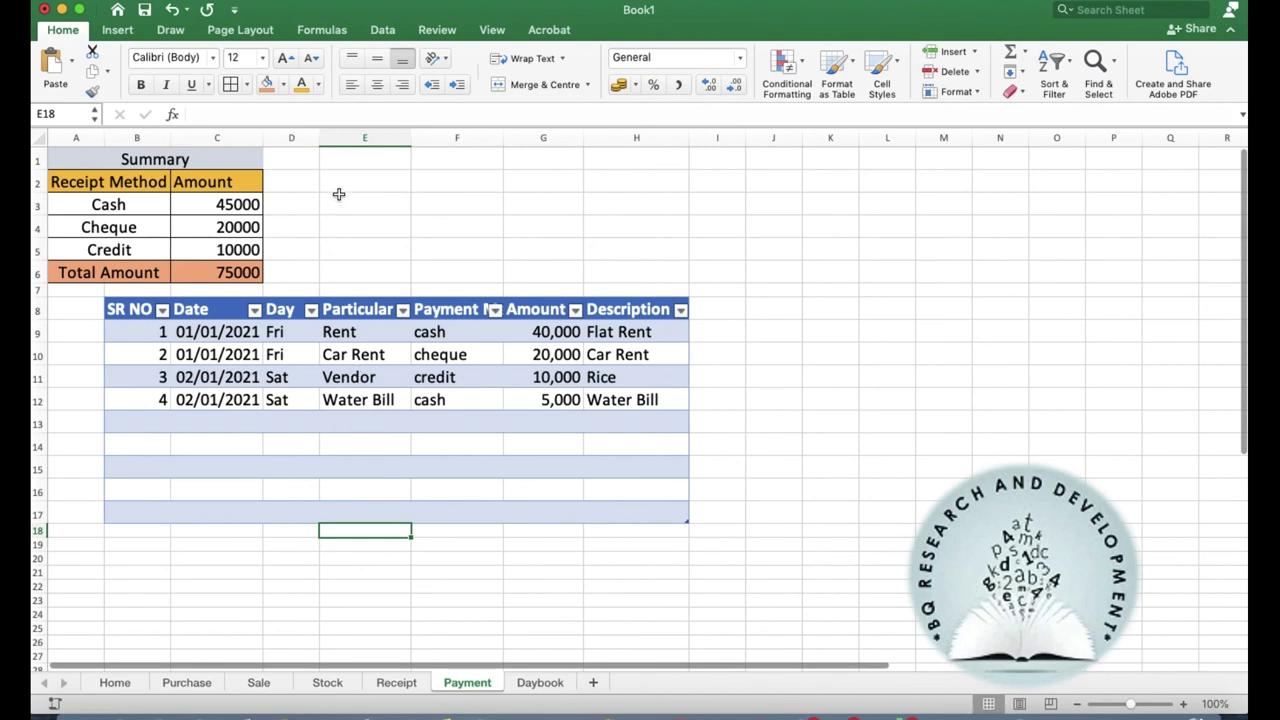
Step: Merge and centre D1:H7 on the Payment sheet and enter the title PAYMENT RECORD
{"action": "left_click_drag", "start_coordinate": [287, 159], "coordinate": [365, 159]}
{"action": "key", "text": "shift+Right"}
{"action": "key", "text": "shift+Right"}
{"action": "key", "text": "shift+Right"}
{"action": "key", "text": "shift+Down"}
{"action": "key", "text": "shift+Down"}
{"action": "key", "text": "shift+Down"}
{"action": "key", "text": "shift+Down"}
{"action": "key", "text": "shift+Down"}
{"action": "key", "text": "shift+Down"}
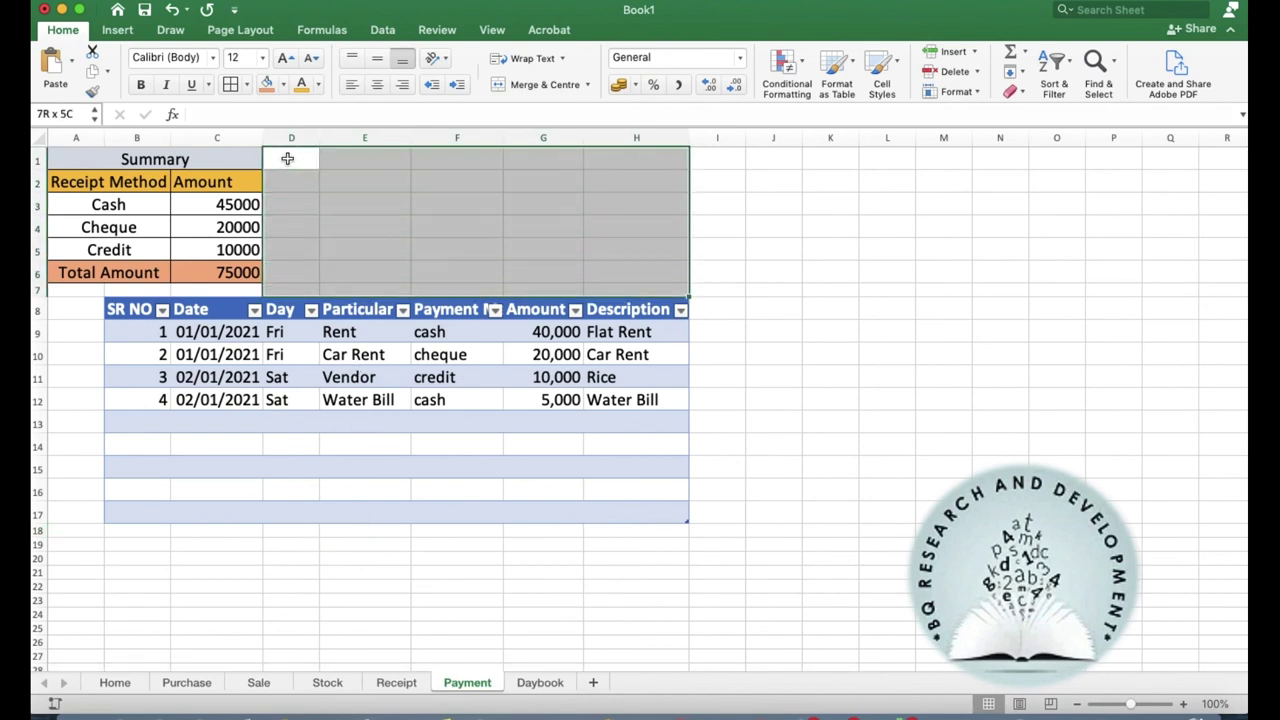
{"action": "left_click", "coordinate": [509, 80]}
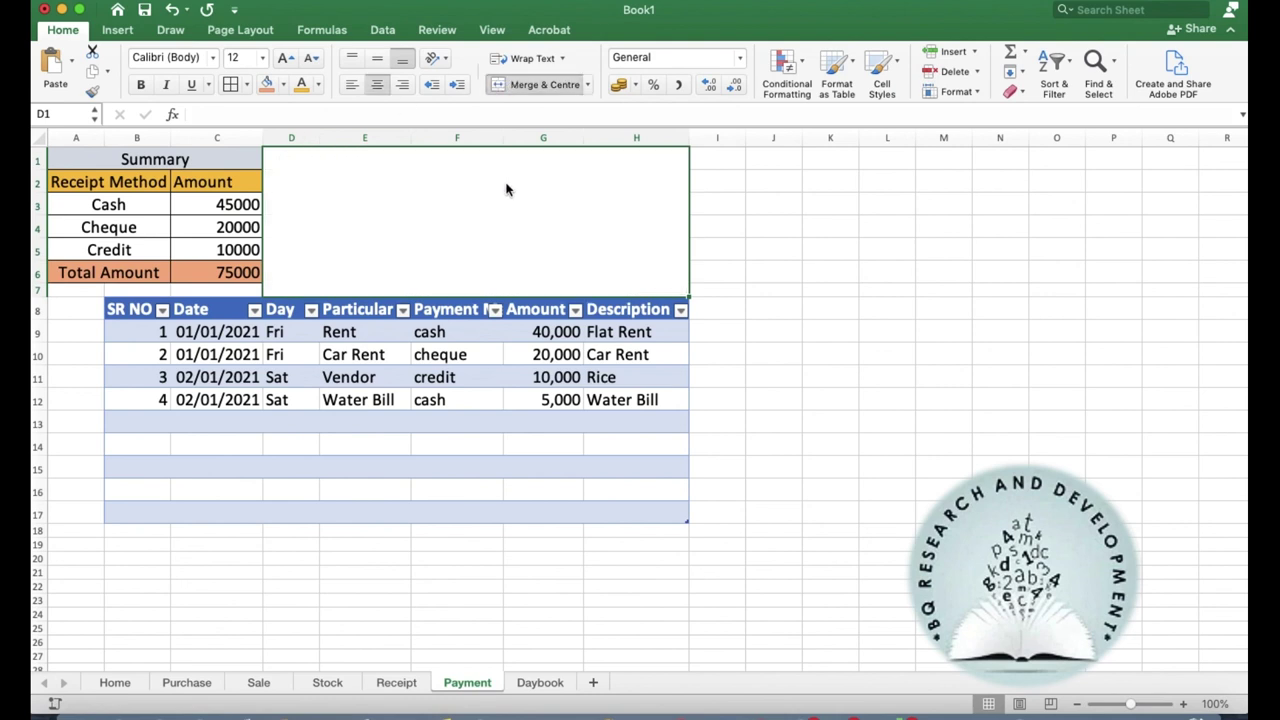
{"action": "type", "text": "PAYMEN"}
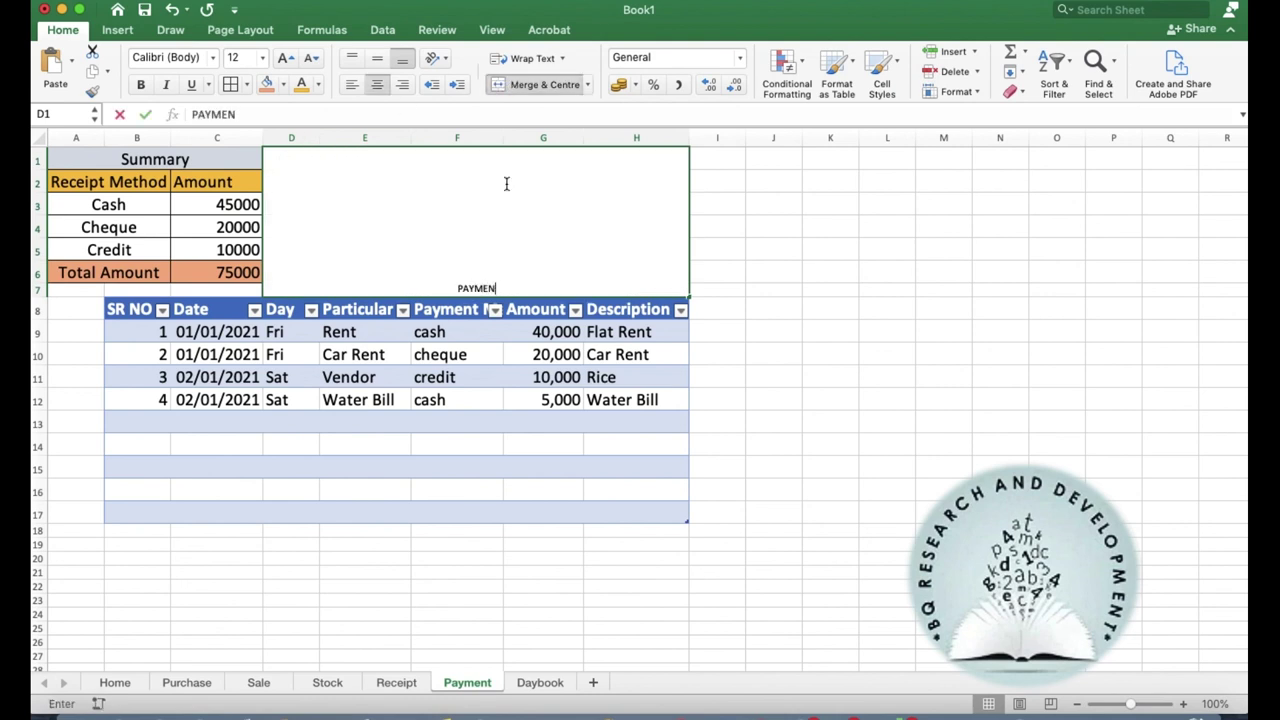
{"action": "type", "text": "T RECORD"}
{"action": "key", "text": "Tab"}
{"action": "left_click", "coordinate": [483, 217]}
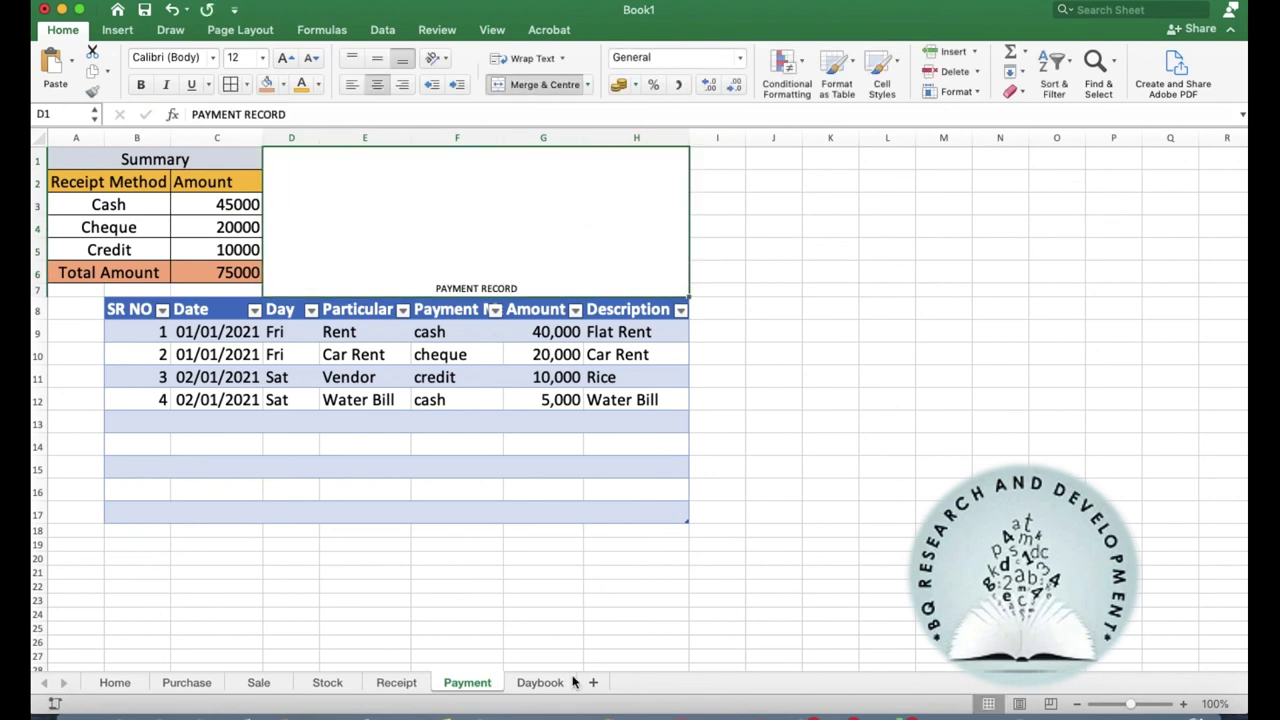
{"action": "left_click", "coordinate": [549, 684]}
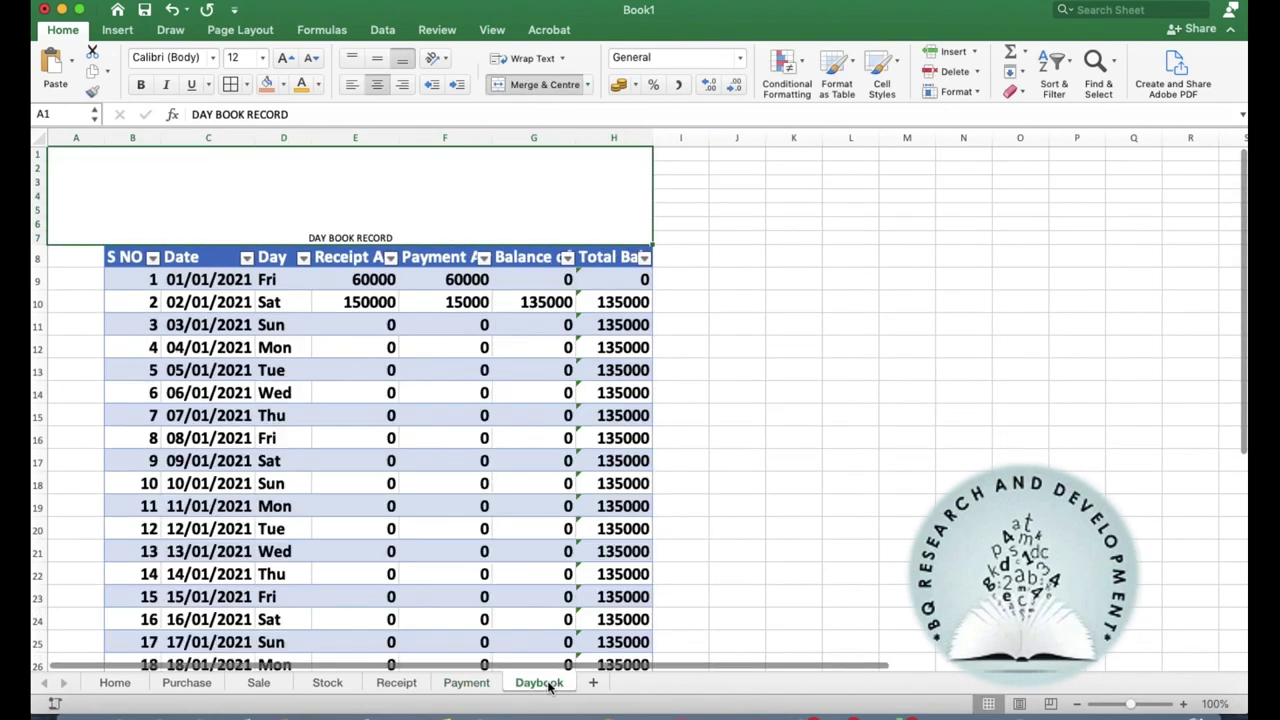
{"action": "left_click", "coordinate": [470, 683]}
Step: Merge D1:H6 on the Receipt sheet and enter the title RECEIPT RECORD
{"action": "left_click", "coordinate": [405, 683]}
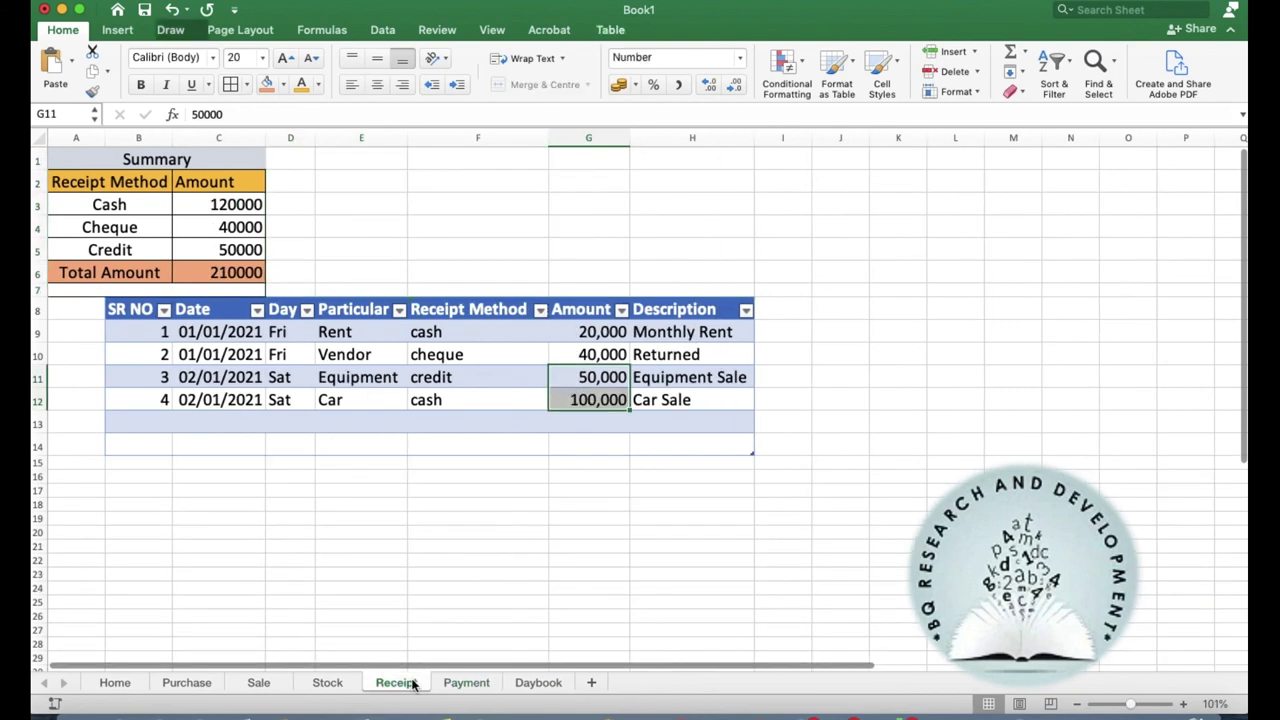
{"action": "left_click", "coordinate": [282, 160]}
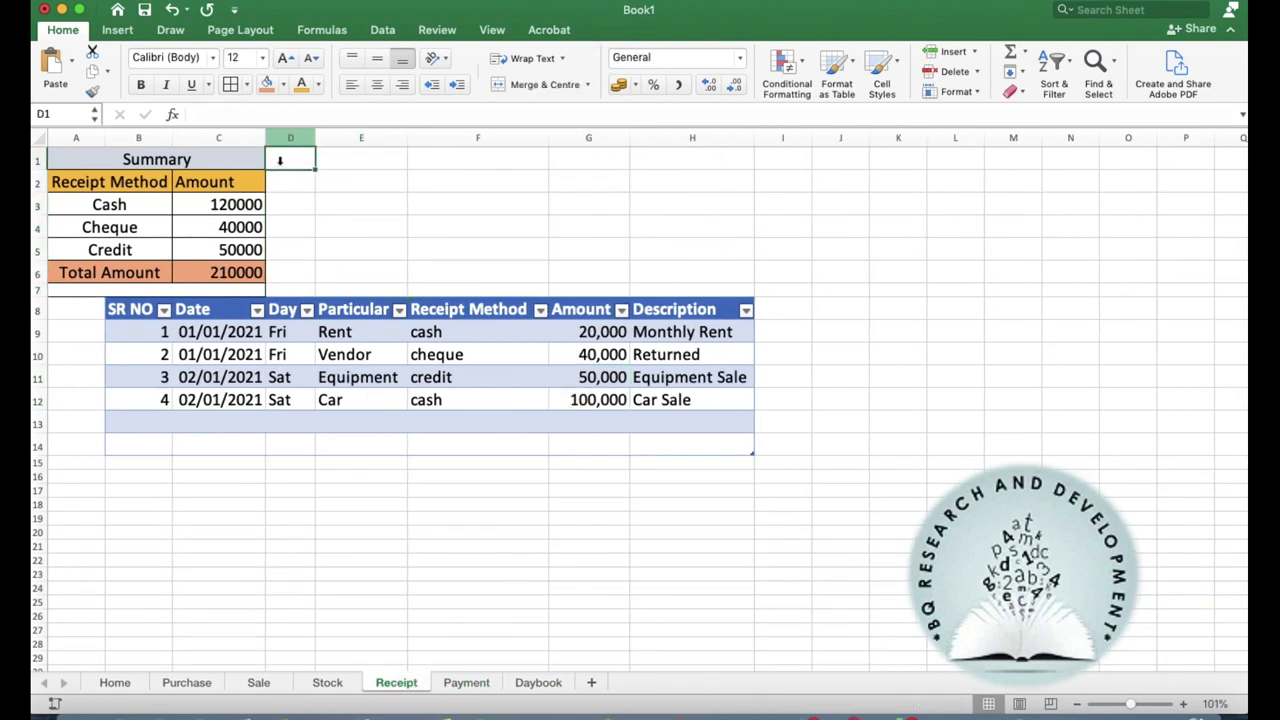
{"action": "left_click_drag", "start_coordinate": [280, 160], "coordinate": [700, 272]}
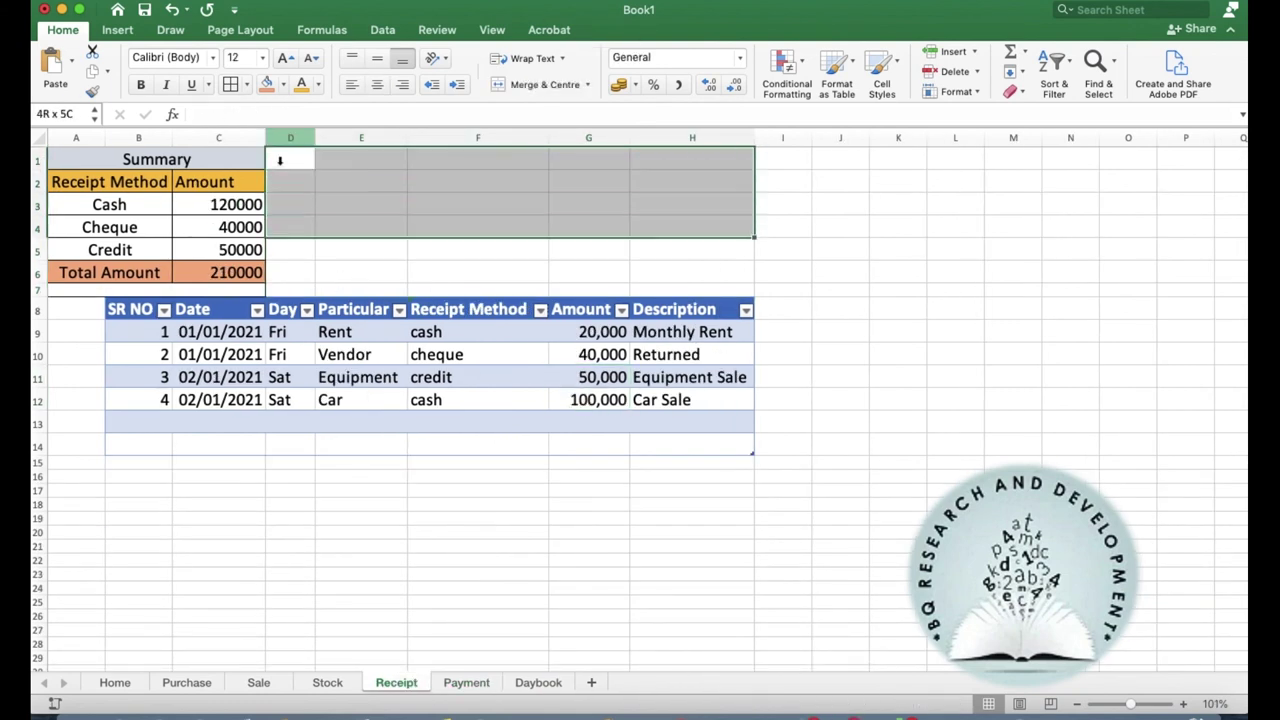
{"action": "left_click", "coordinate": [540, 84]}
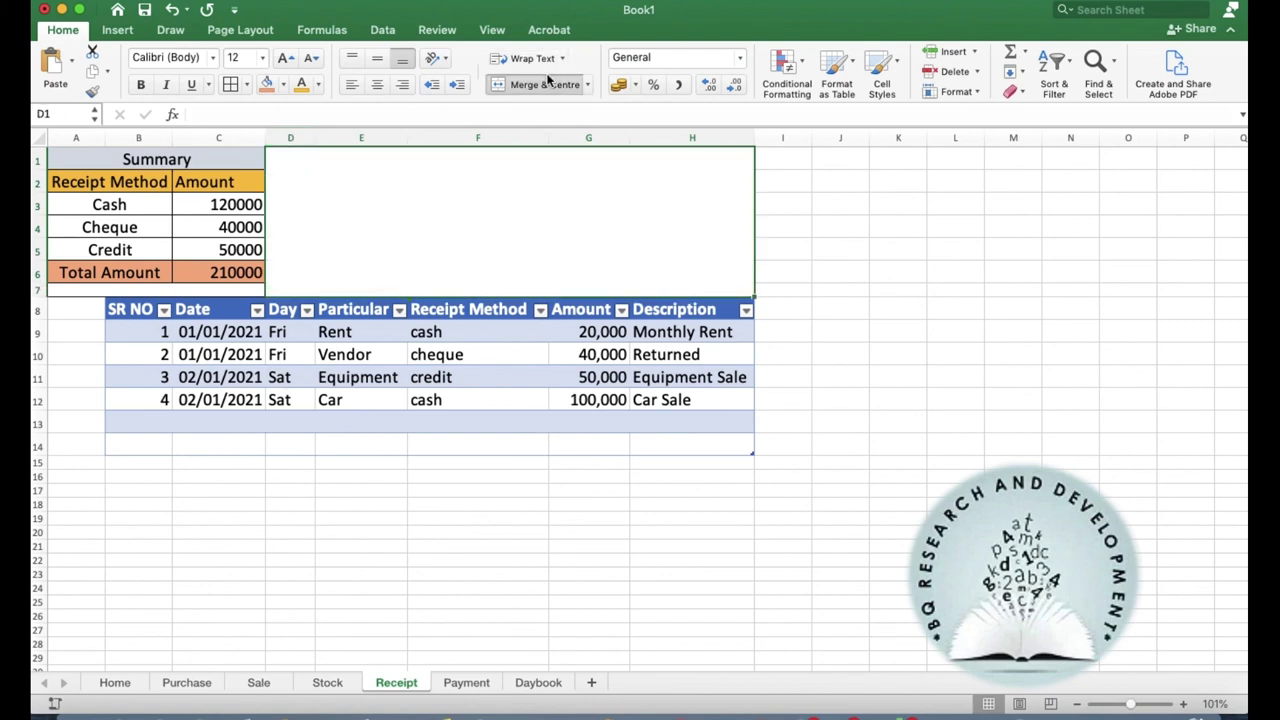
{"action": "type", "text": "RECEI"}
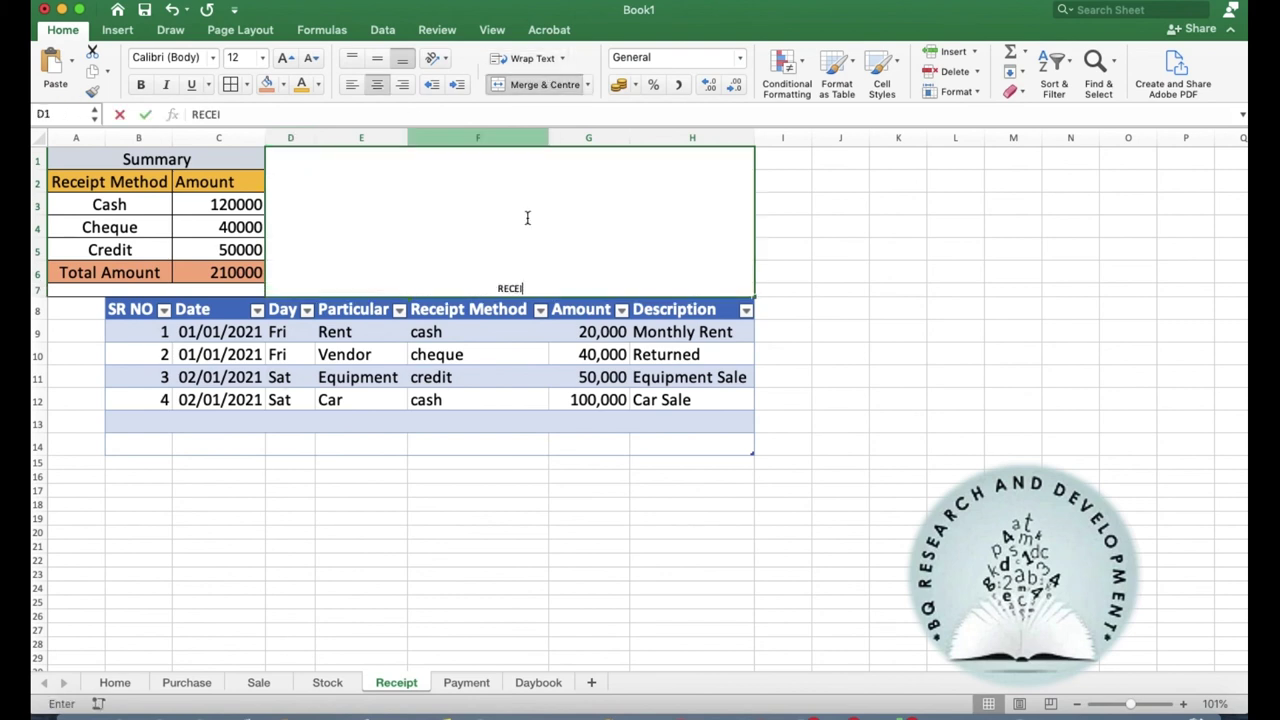
{"action": "type", "text": "PT RECORD"}
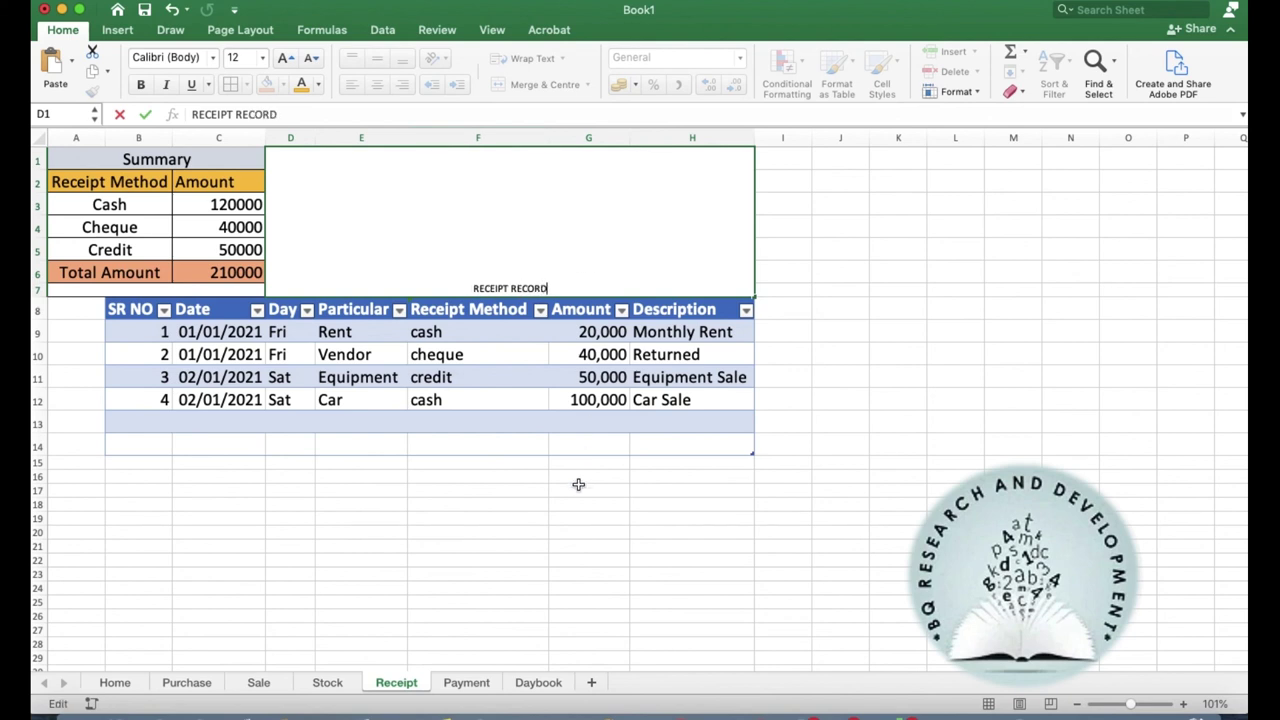
{"action": "left_click", "coordinate": [585, 478]}
{"action": "left_click", "coordinate": [522, 272]}
Step: Format the RECEIPT RECORD title as 72-point blue text on an orange fill
{"action": "left_click", "coordinate": [296, 60]}
{"action": "left_click", "coordinate": [296, 60]}
{"action": "left_click", "coordinate": [296, 60]}
{"action": "left_click", "coordinate": [296, 60]}
{"action": "left_click", "coordinate": [296, 60]}
{"action": "left_click", "coordinate": [296, 60]}
{"action": "left_click", "coordinate": [296, 60]}
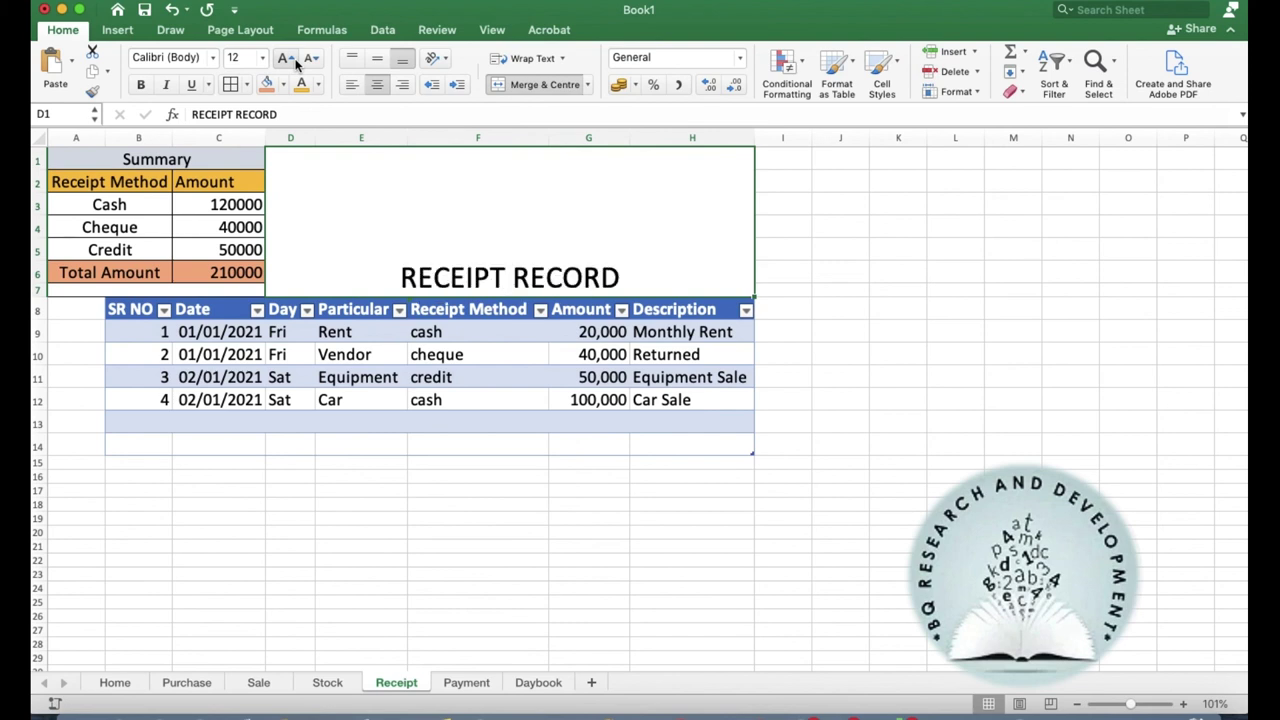
{"action": "left_click", "coordinate": [296, 60]}
{"action": "left_click", "coordinate": [296, 60]}
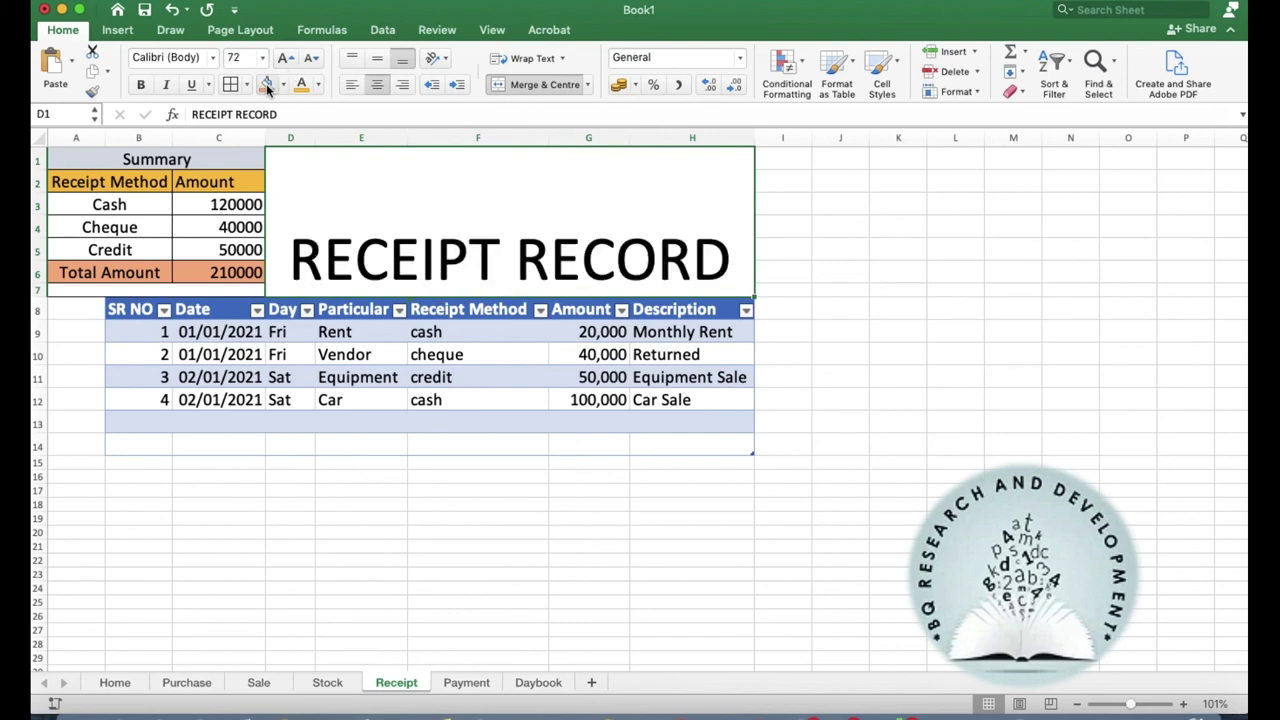
{"action": "left_click", "coordinate": [267, 85]}
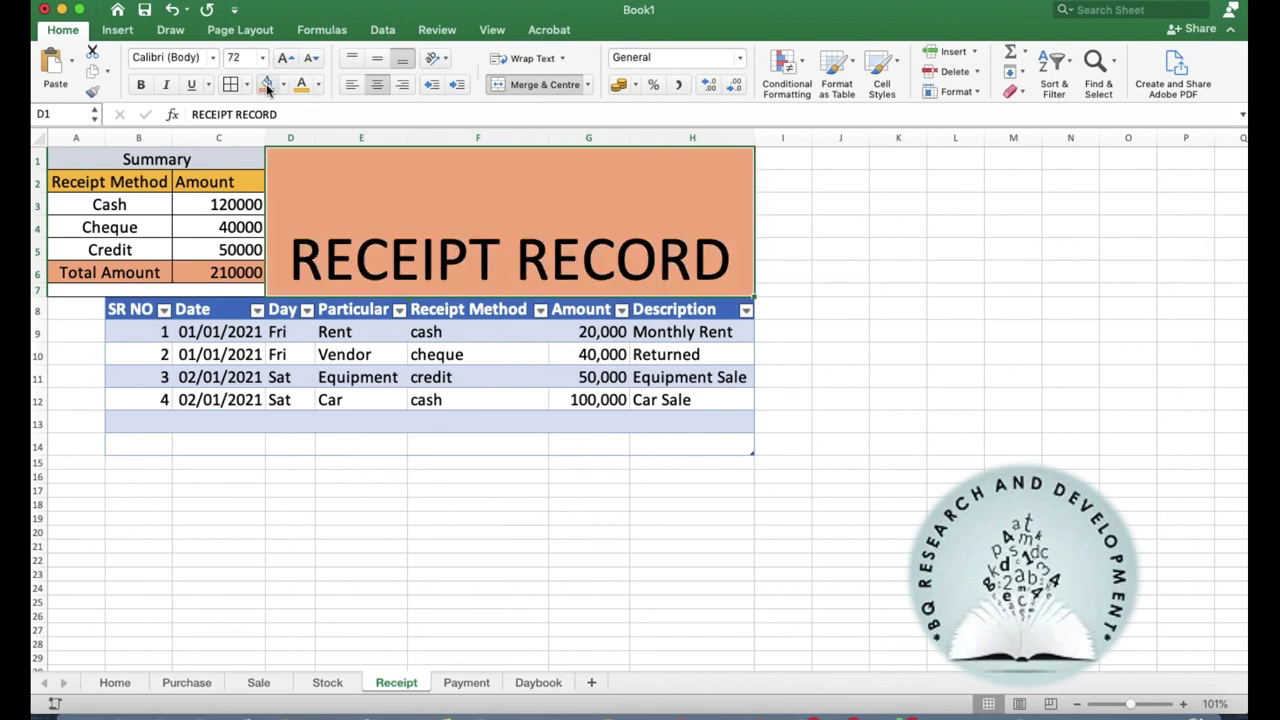
{"action": "left_click", "coordinate": [318, 86]}
{"action": "left_click", "coordinate": [366, 166]}
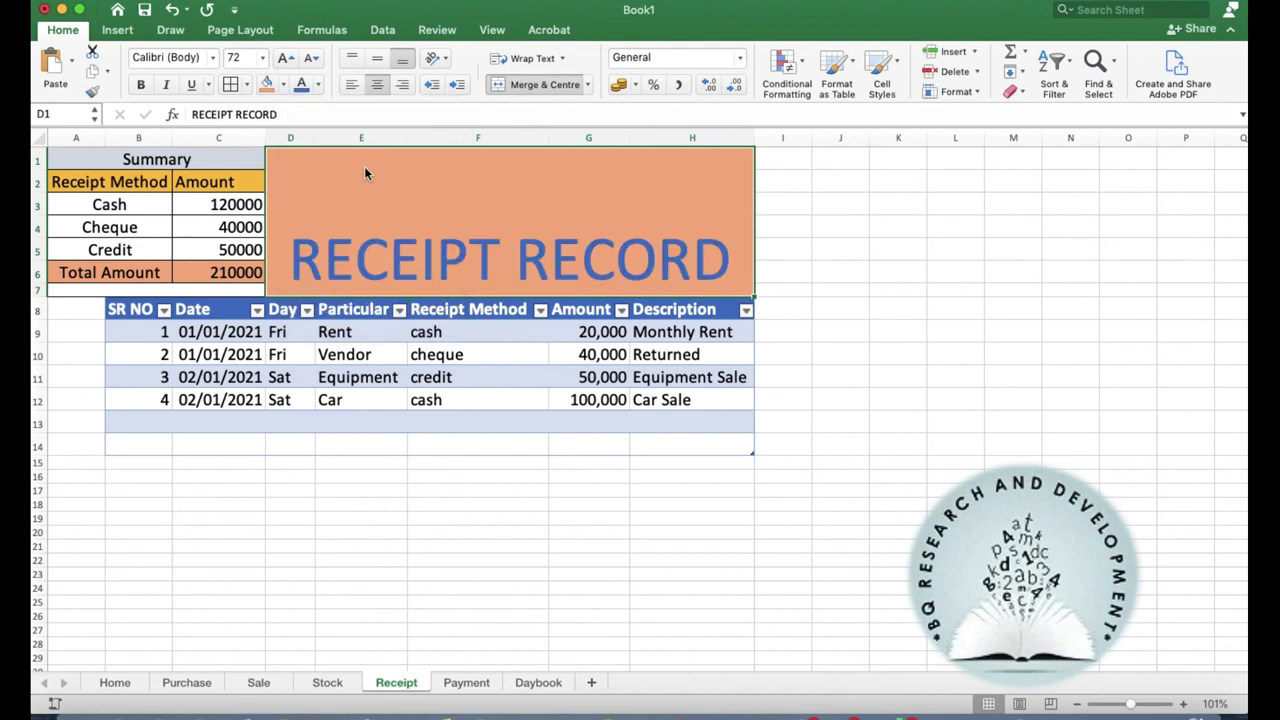
{"action": "left_click", "coordinate": [466, 684]}
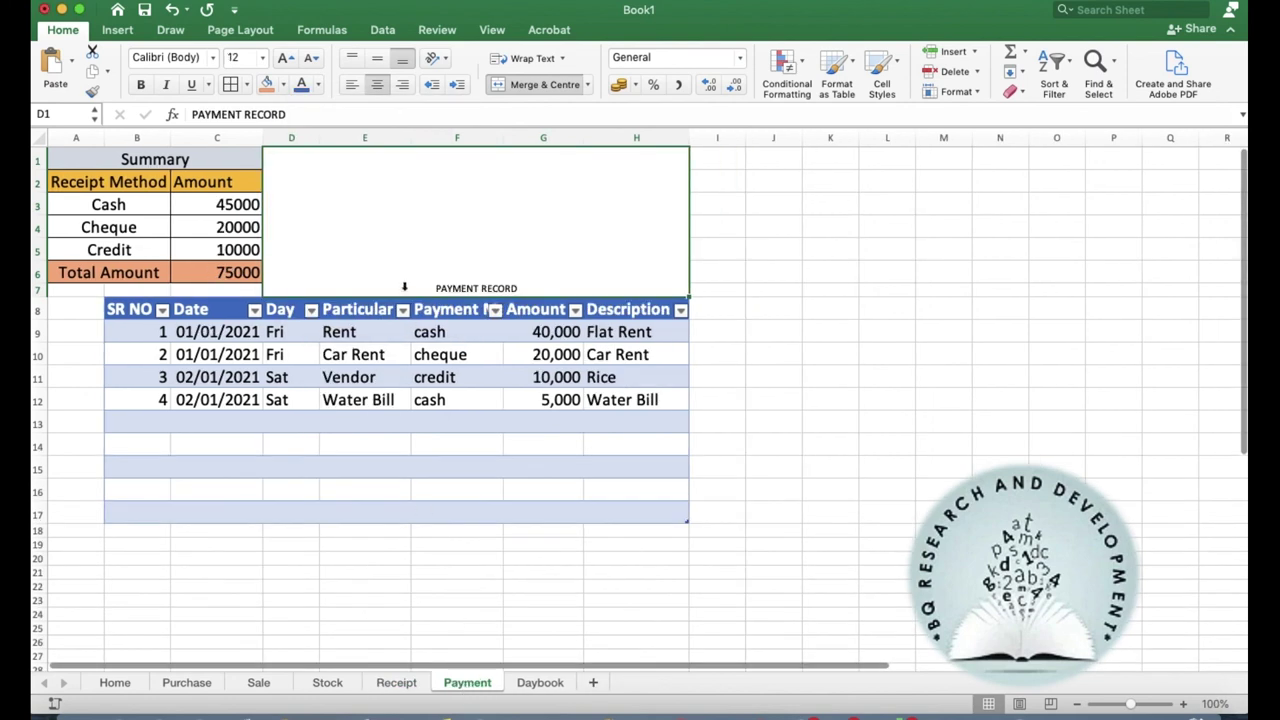
Step: Format PAYMENT RECORD as 48-point blue text with an orange fill
{"action": "left_click", "coordinate": [287, 60]}
{"action": "left_click", "coordinate": [287, 60]}
{"action": "left_click", "coordinate": [287, 60]}
{"action": "left_click", "coordinate": [287, 60]}
{"action": "left_click", "coordinate": [287, 60]}
{"action": "left_click", "coordinate": [287, 60]}
{"action": "left_click", "coordinate": [287, 60]}
{"action": "left_click", "coordinate": [287, 60]}
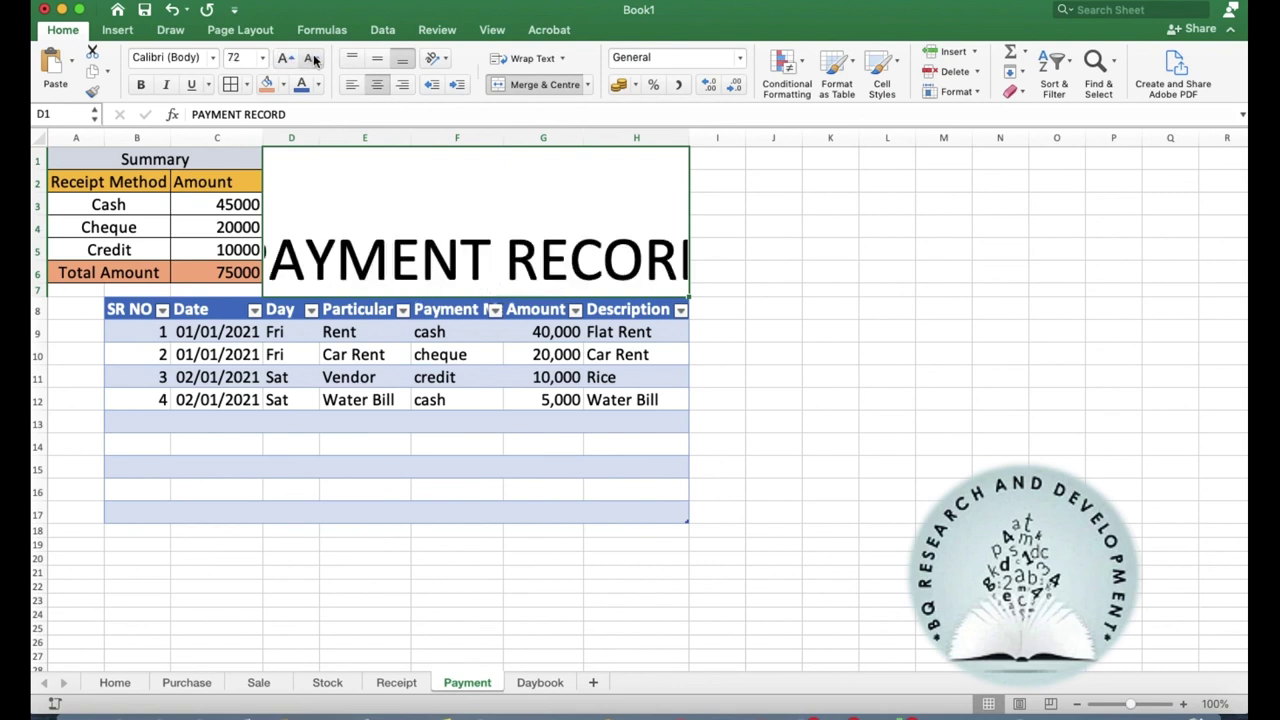
{"action": "left_click", "coordinate": [313, 60]}
{"action": "left_click", "coordinate": [267, 85]}
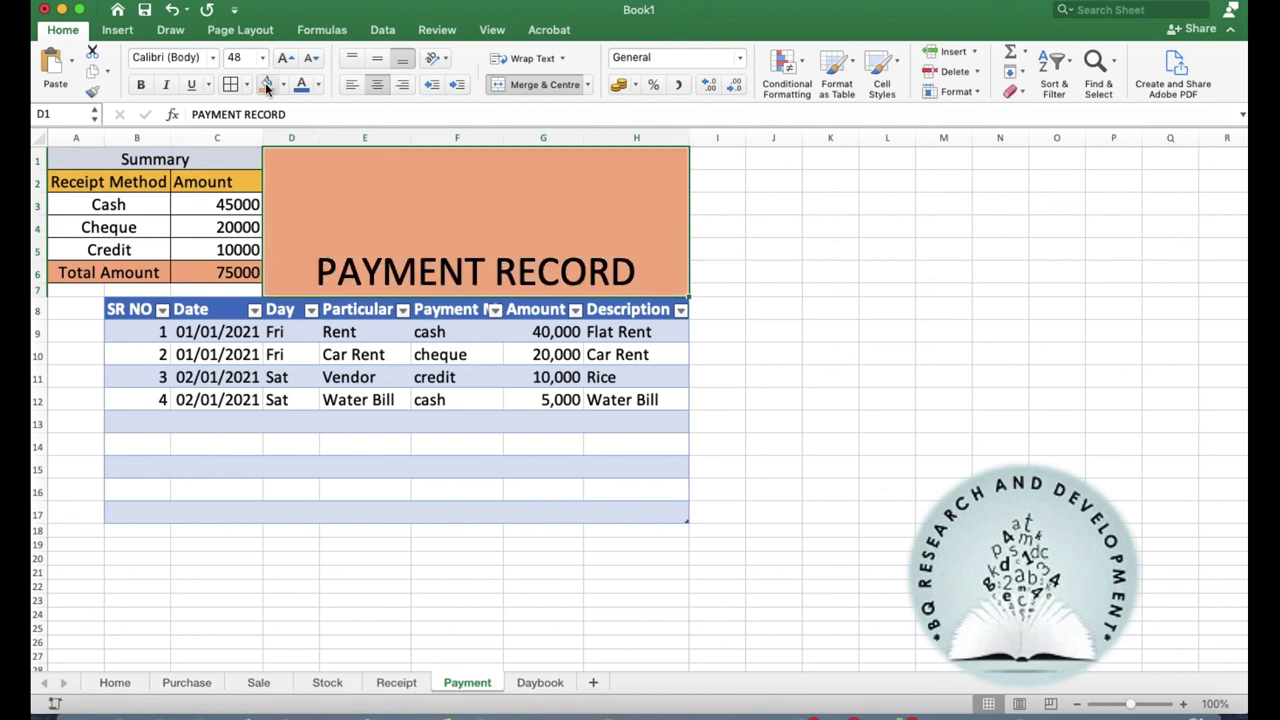
{"action": "left_click", "coordinate": [303, 84]}
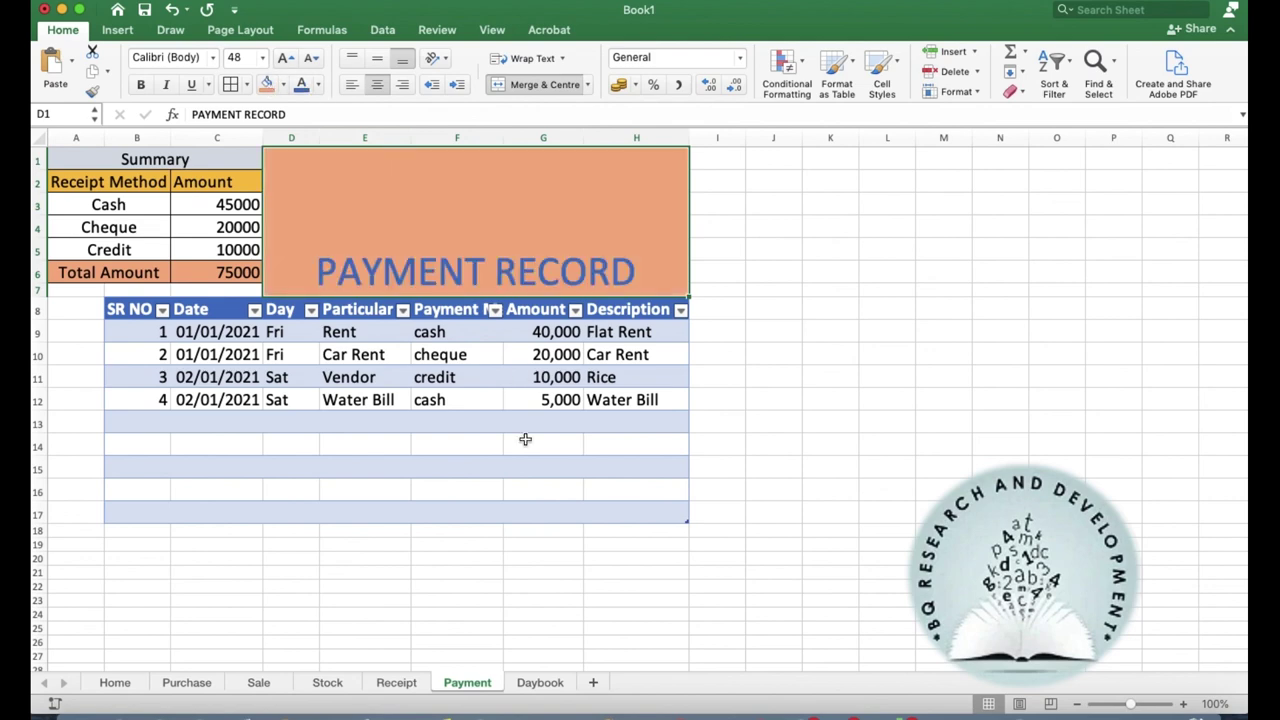
{"action": "left_click", "coordinate": [540, 682]}
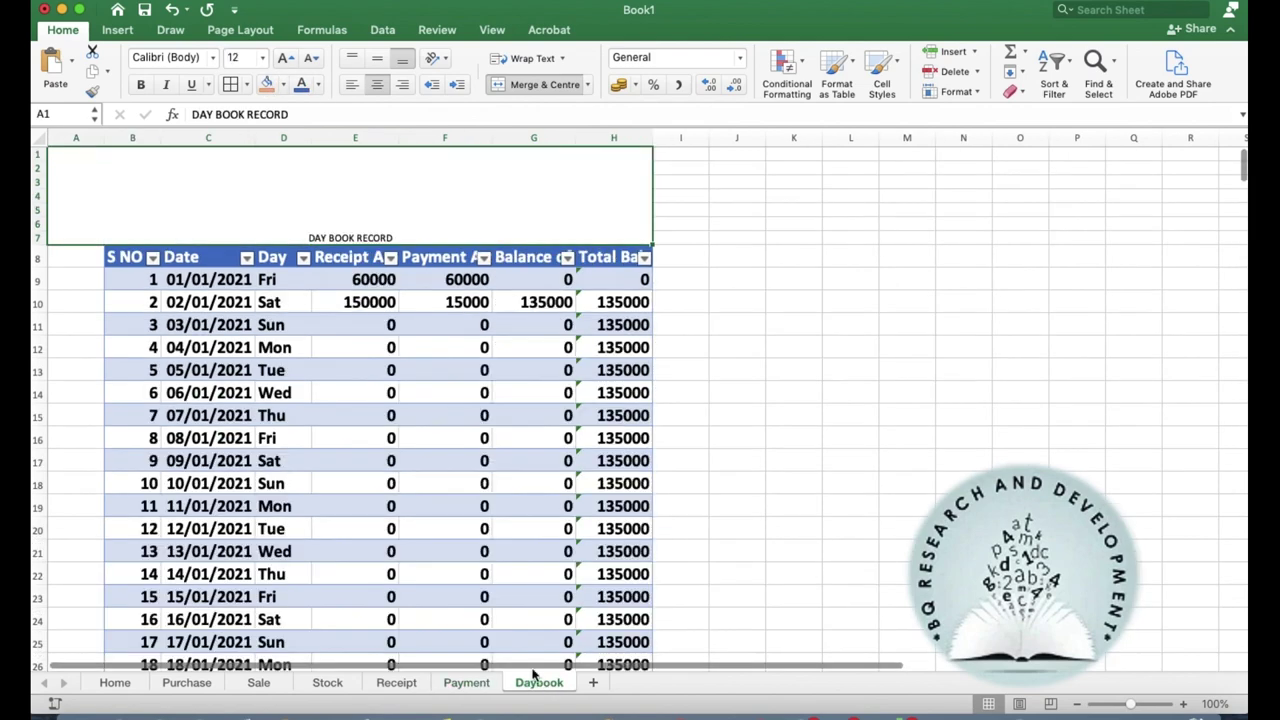
Step: Give the DAY BOOK RECORD title an orange fill, 72-point size and blue font colour
{"action": "left_click", "coordinate": [267, 85]}
{"action": "left_click", "coordinate": [288, 60]}
{"action": "left_click", "coordinate": [288, 60]}
{"action": "left_click", "coordinate": [288, 60]}
{"action": "left_click", "coordinate": [288, 60]}
{"action": "left_click", "coordinate": [288, 60]}
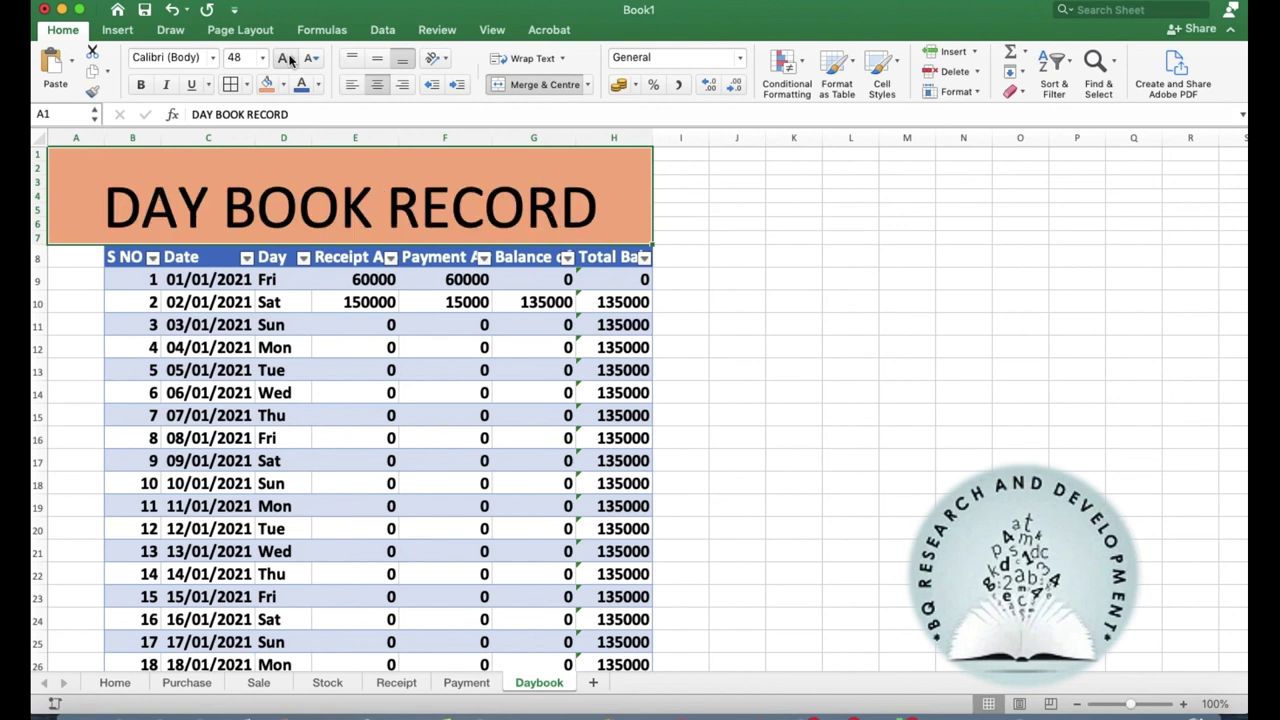
{"action": "left_click", "coordinate": [301, 84]}
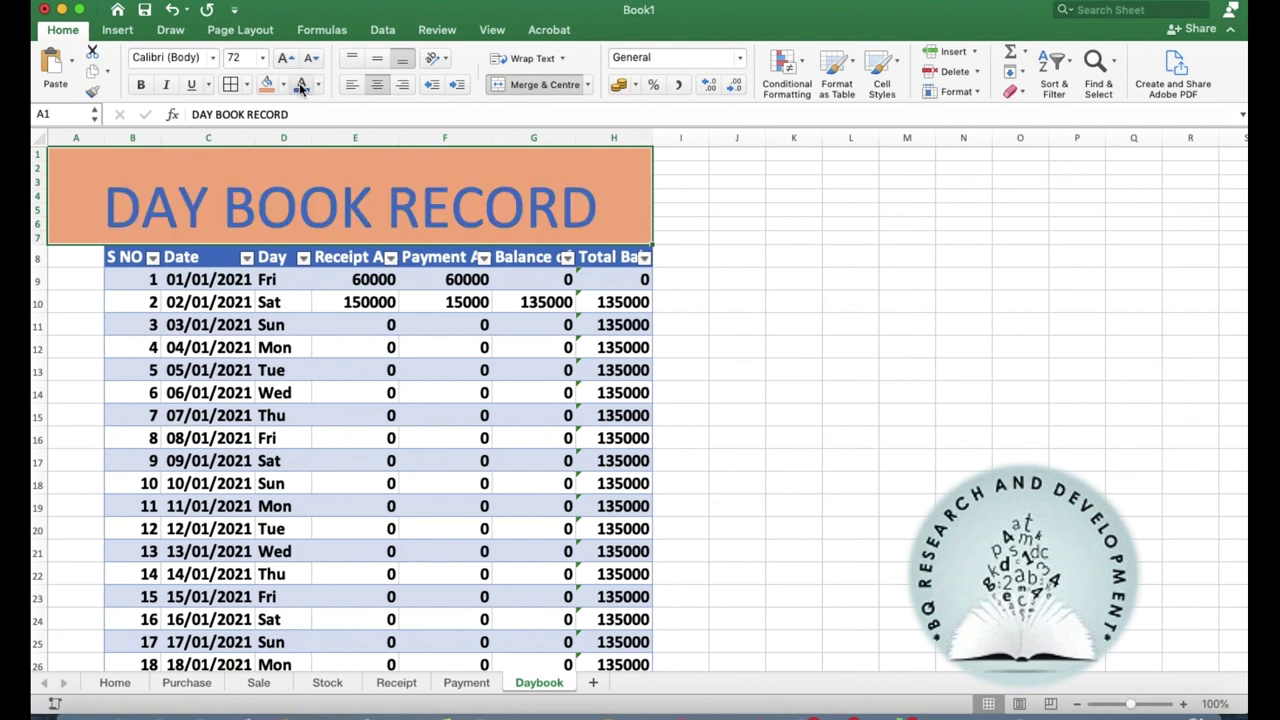
{"action": "left_click", "coordinate": [464, 388]}
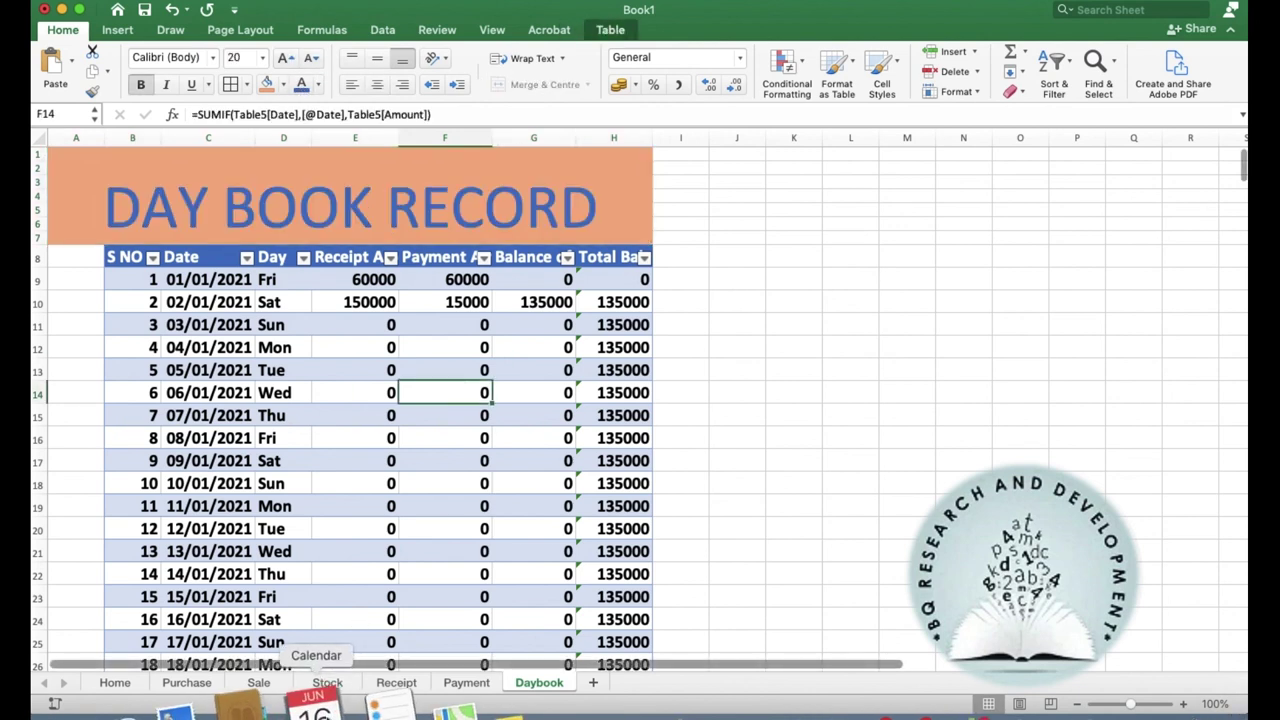
{"action": "left_click", "coordinate": [396, 684]}
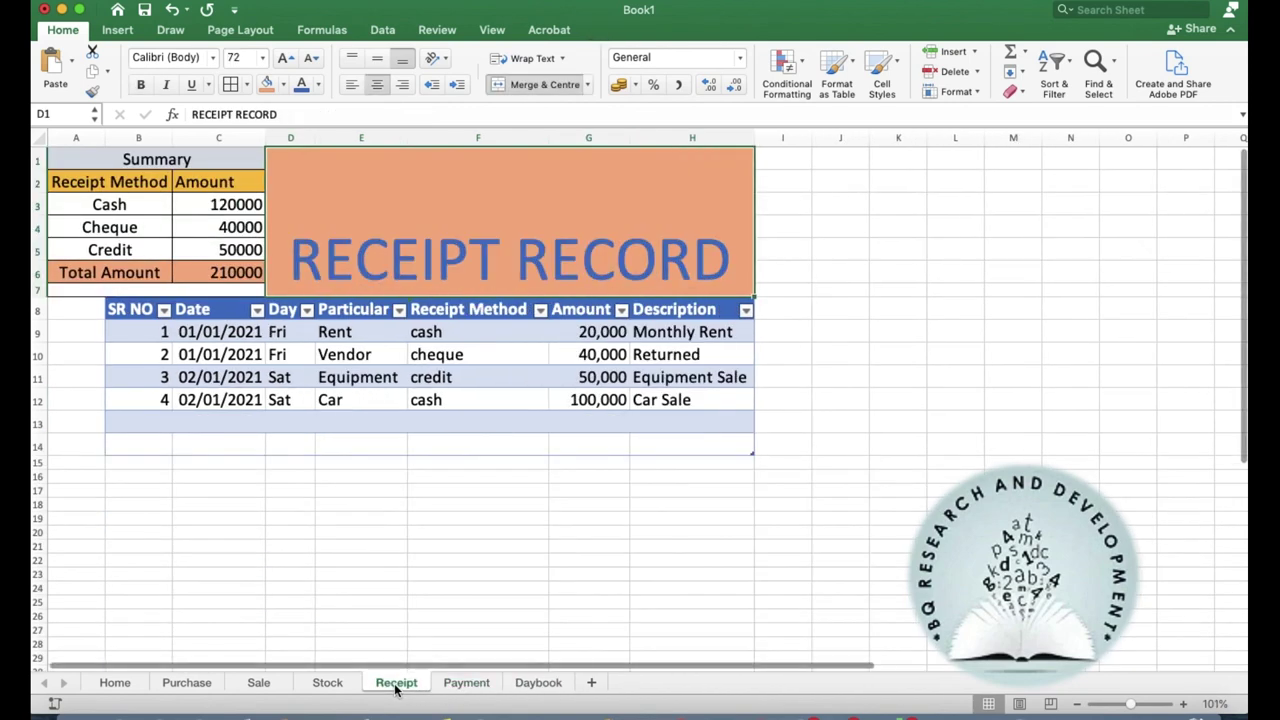
{"action": "left_click", "coordinate": [543, 684]}
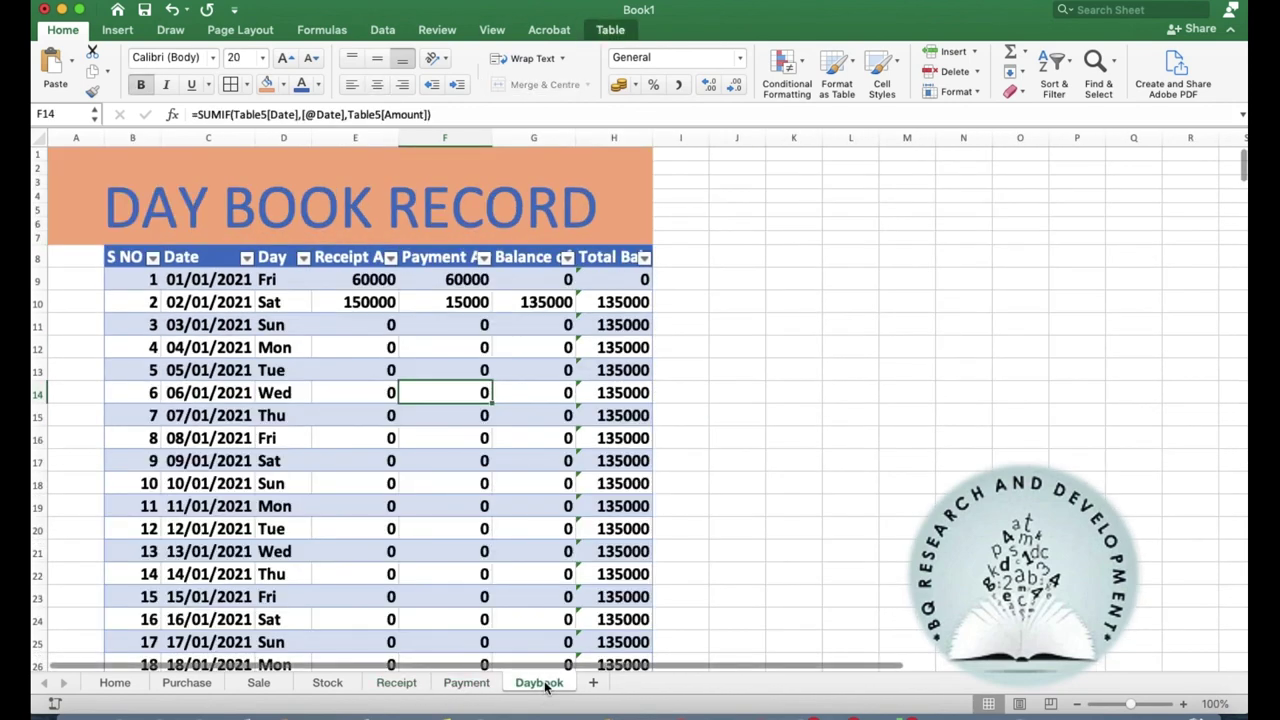